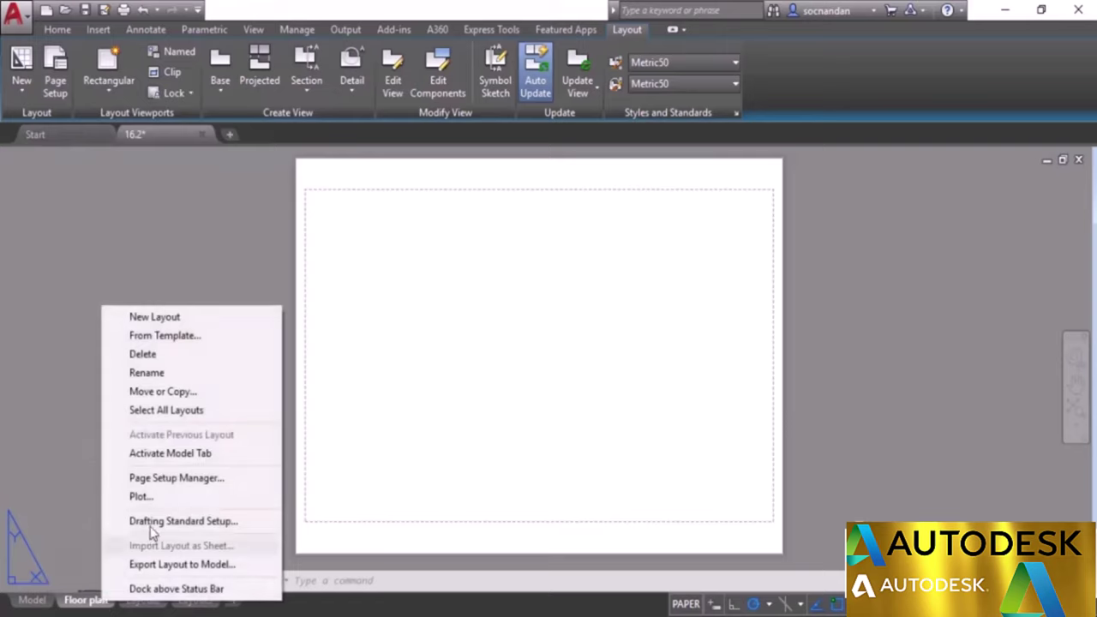
Open the Floor plan layout's page setup for modification and choose DWG To PDF.pc3 as its plotter.
{"action": "left_click", "coordinate": [133, 234]}
{"action": "left_click", "coordinate": [98, 147]}
{"action": "left_click", "coordinate": [54, 83]}
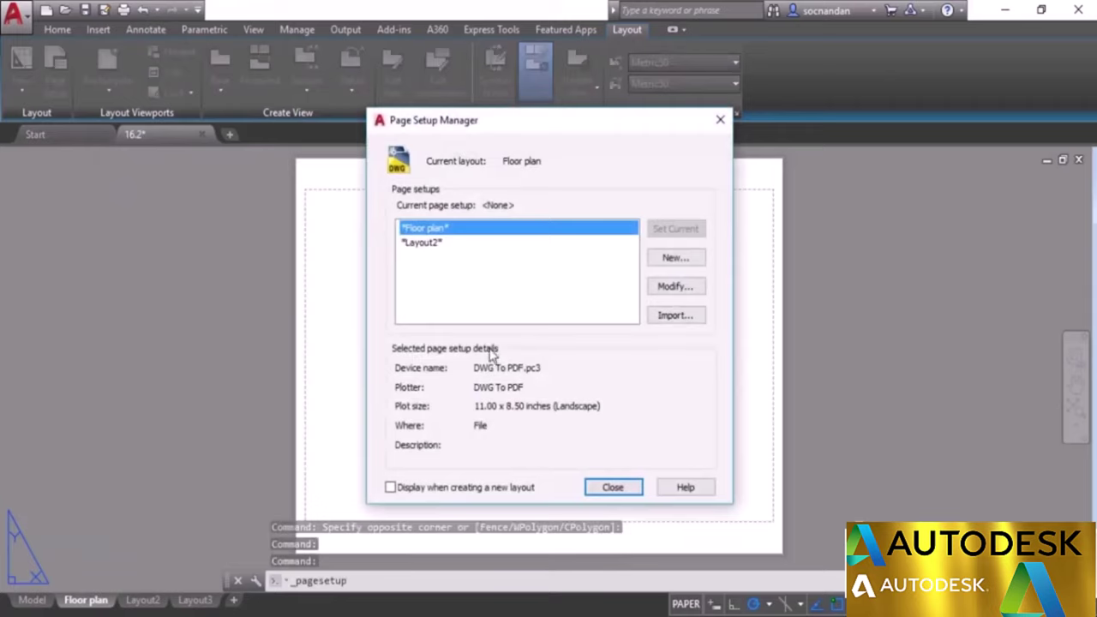
{"action": "left_click", "coordinate": [428, 244]}
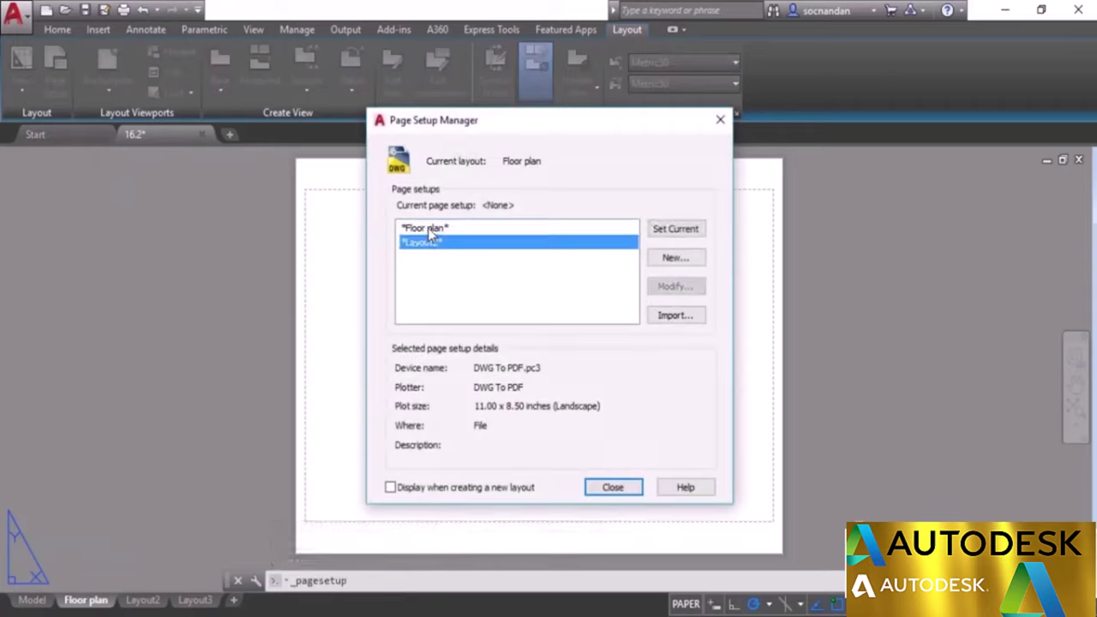
{"action": "left_click", "coordinate": [429, 230]}
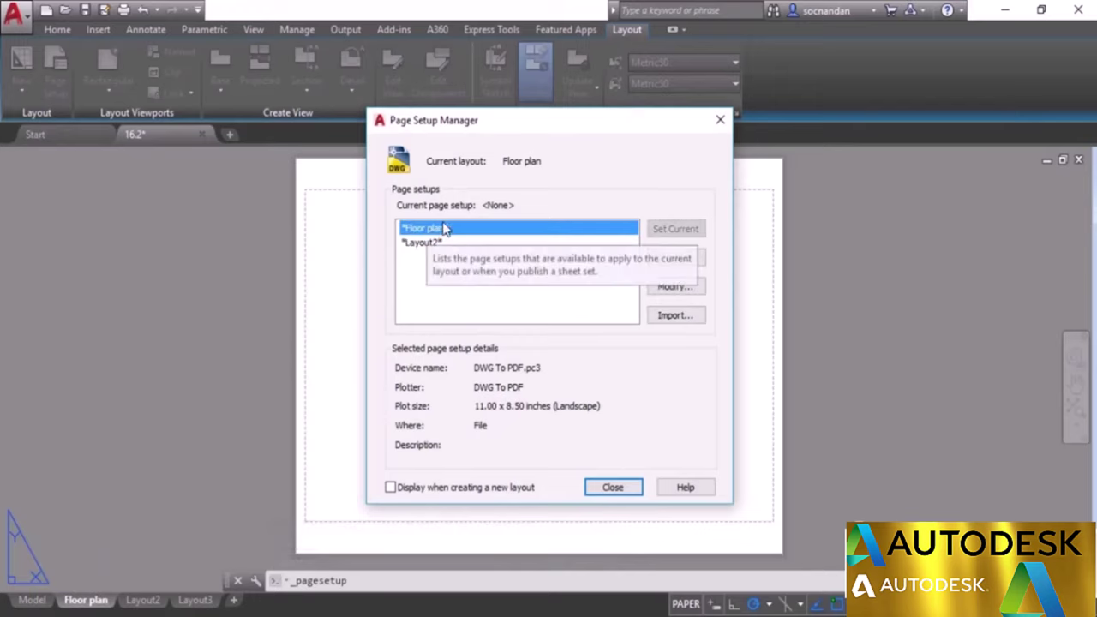
{"action": "left_click", "coordinate": [683, 288]}
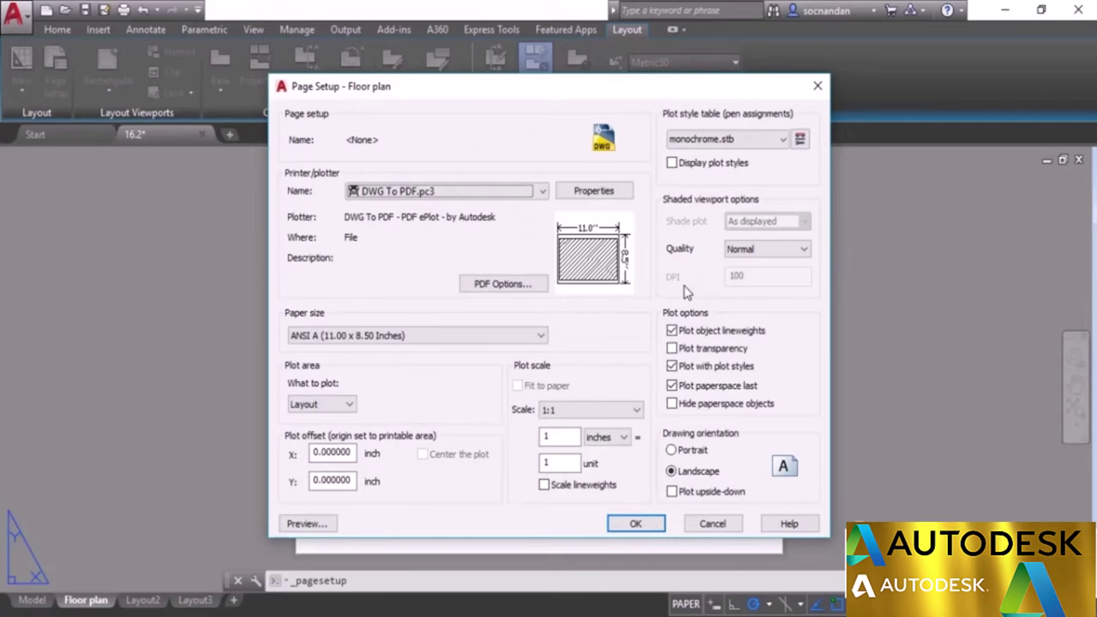
{"action": "left_click", "coordinate": [512, 197]}
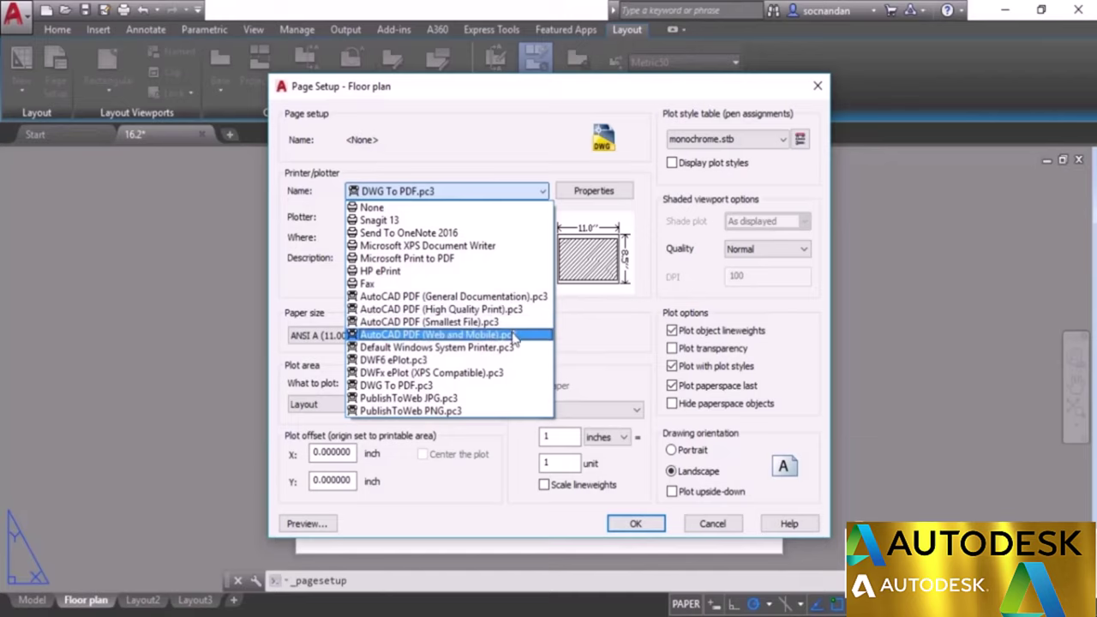
{"action": "left_click", "coordinate": [501, 385]}
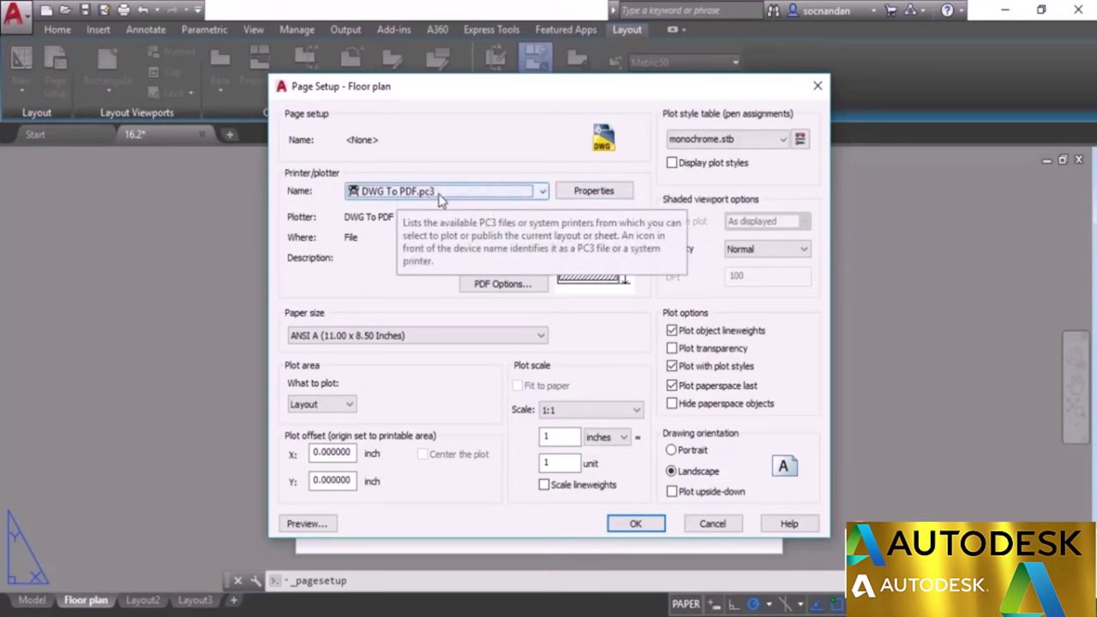
Review the DWG To PDF plotter's configuration and its PDF options, leaving both without changes.
{"action": "left_click", "coordinate": [587, 193]}
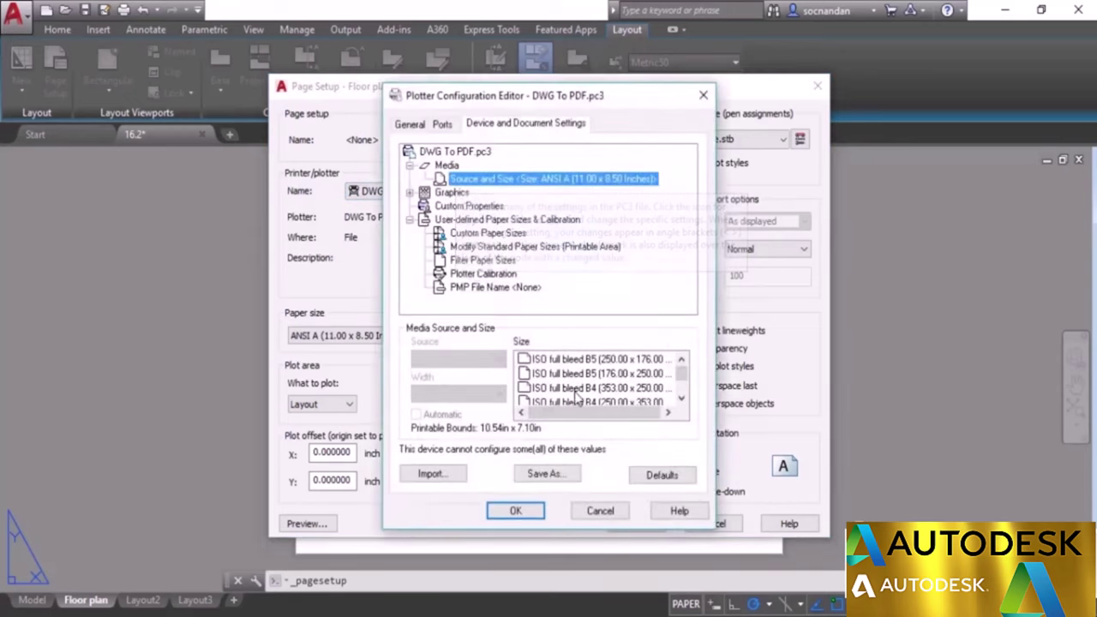
{"action": "left_click", "coordinate": [614, 515]}
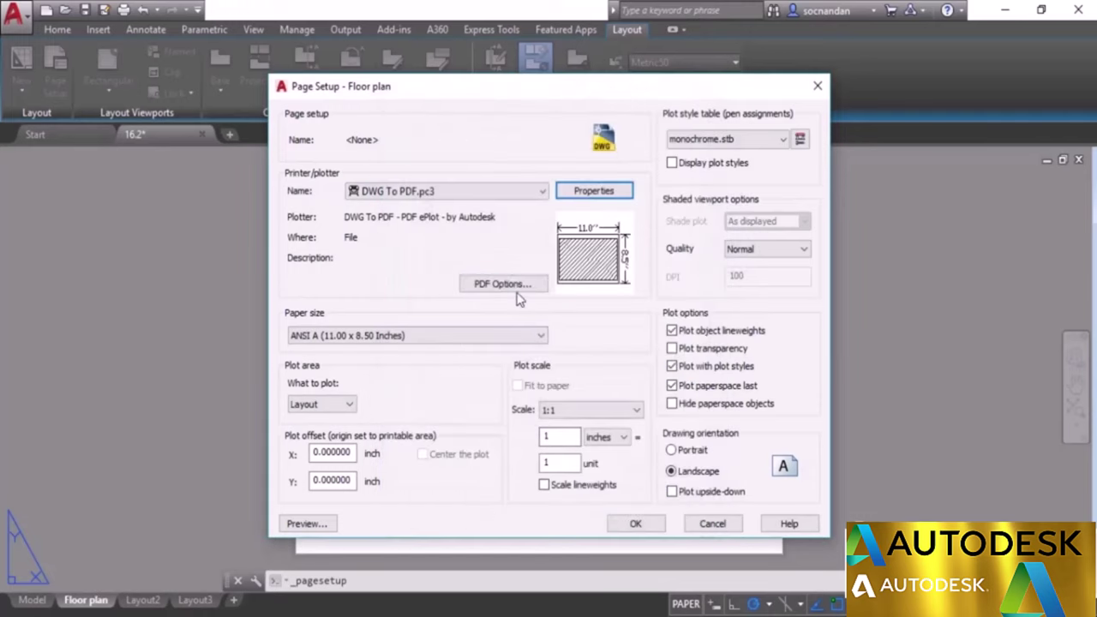
{"action": "left_click", "coordinate": [518, 291]}
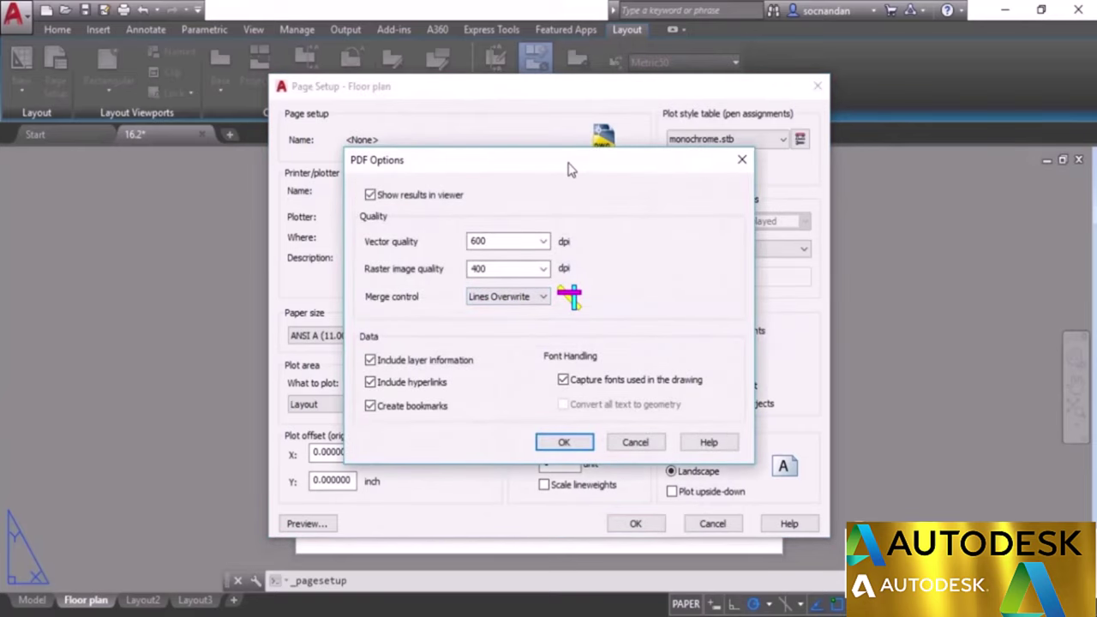
{"action": "left_click", "coordinate": [741, 160]}
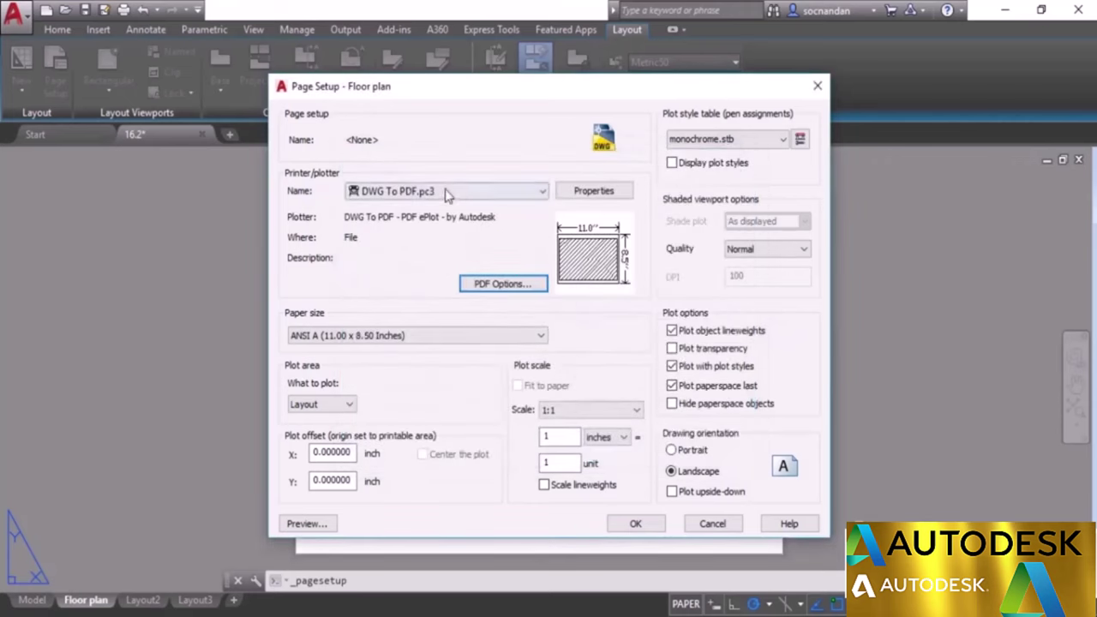
Try AutoCAD PDF (High Quality Print).pc3 and HP ePrint as the plotter, and return to DWG To PDF.pc3.
{"action": "left_click", "coordinate": [445, 191]}
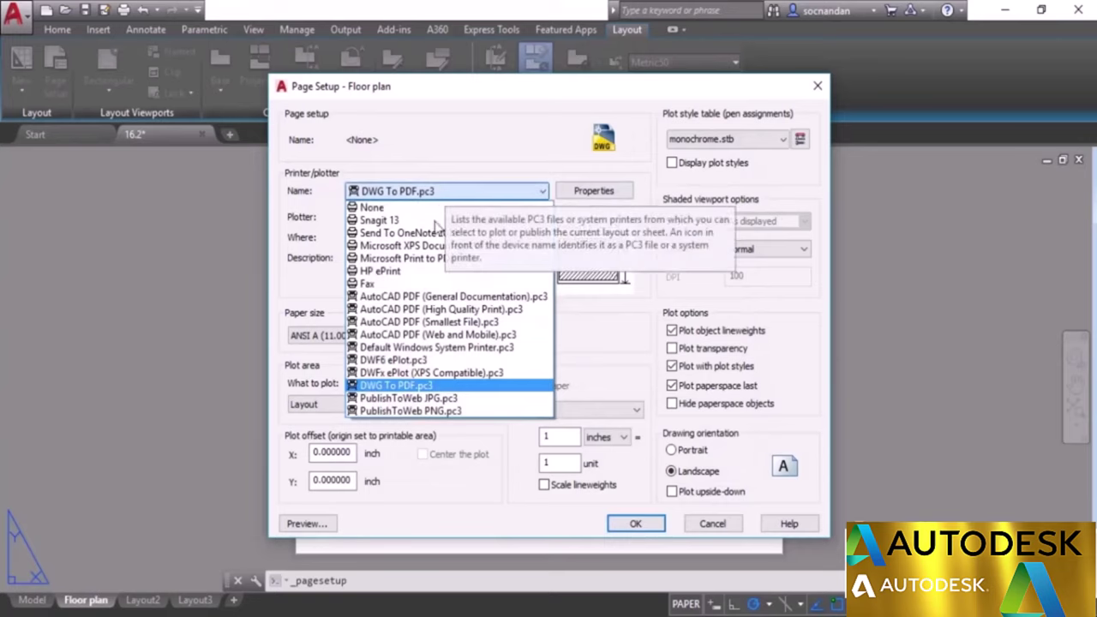
{"action": "left_click", "coordinate": [422, 311]}
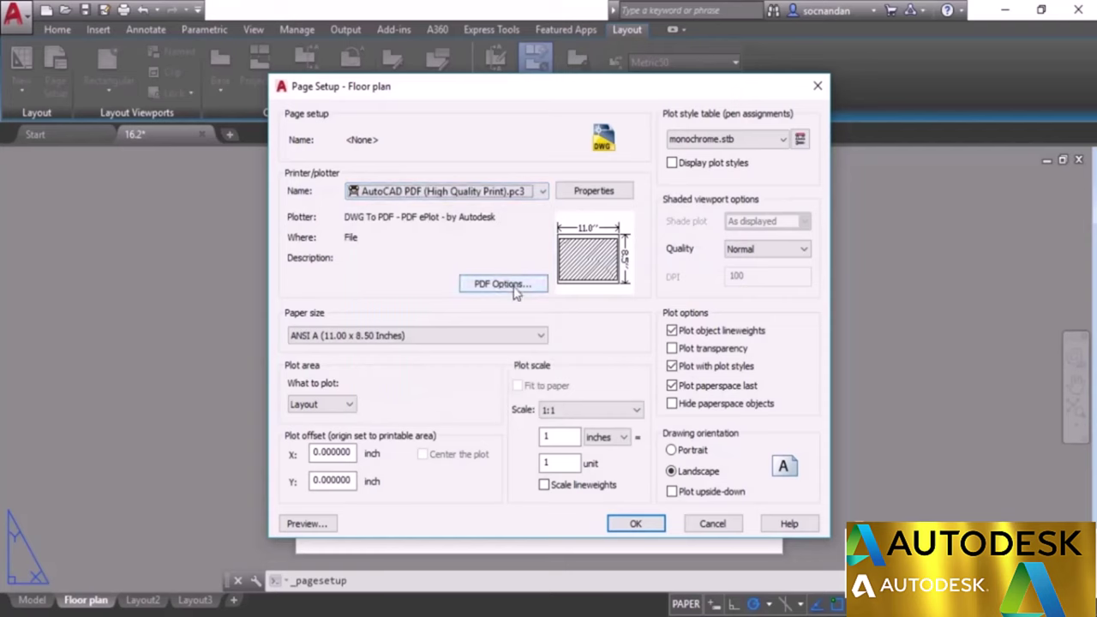
{"action": "left_click", "coordinate": [504, 192]}
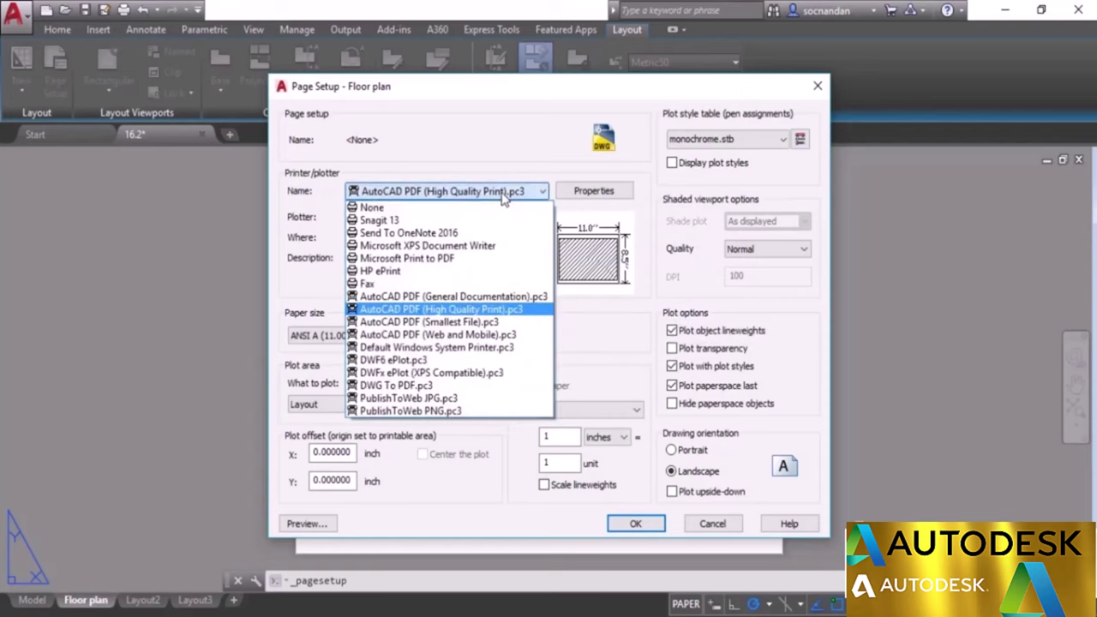
{"action": "left_click", "coordinate": [487, 274]}
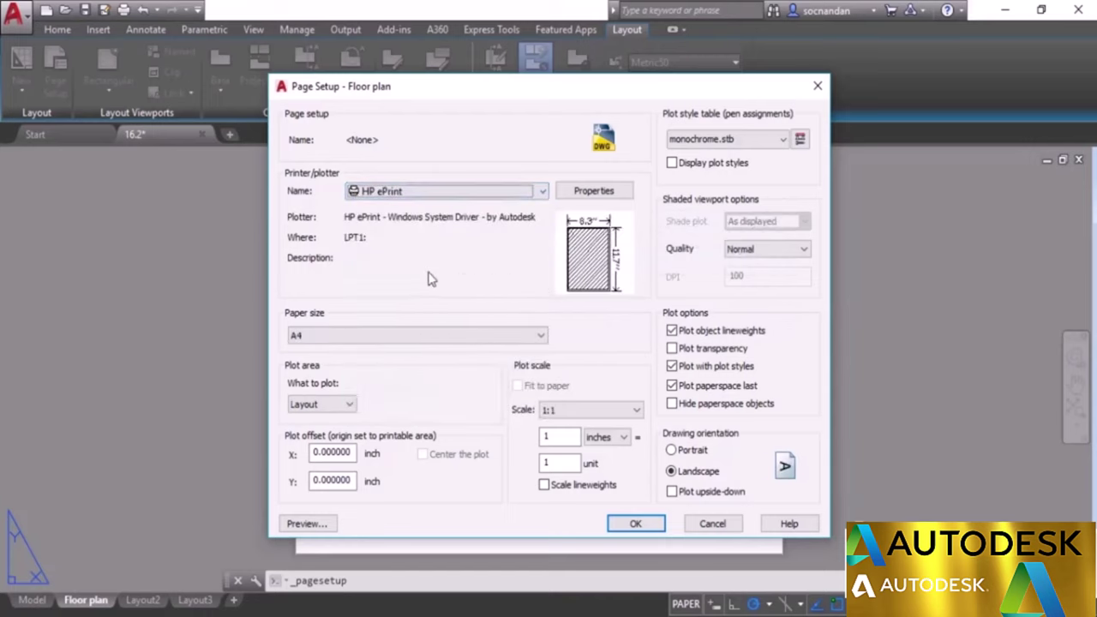
{"action": "left_click", "coordinate": [511, 194]}
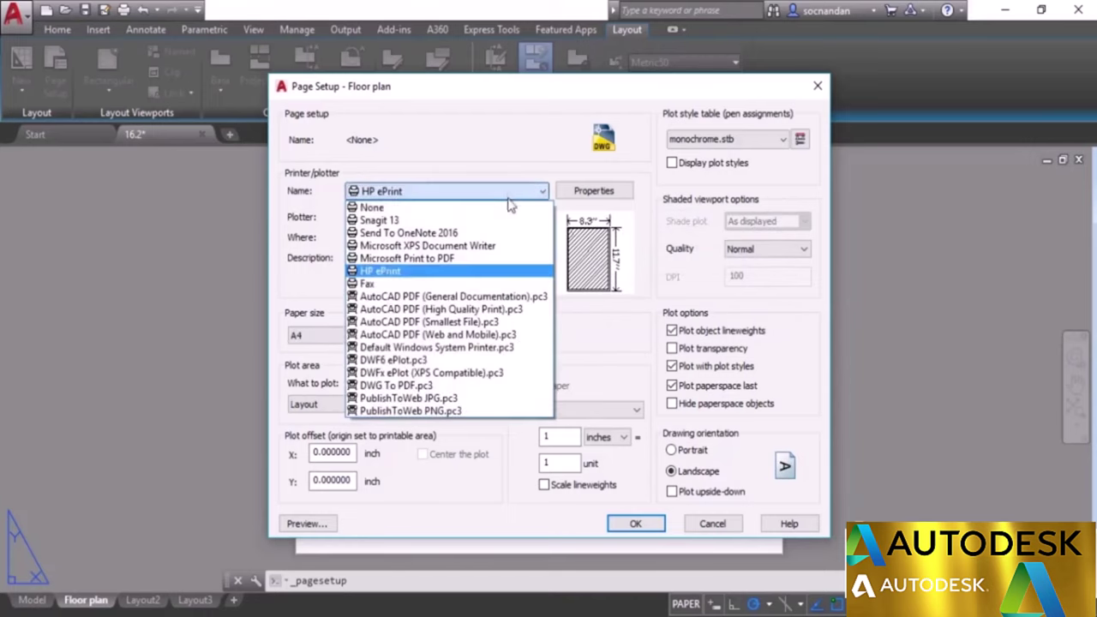
{"action": "left_click", "coordinate": [506, 385]}
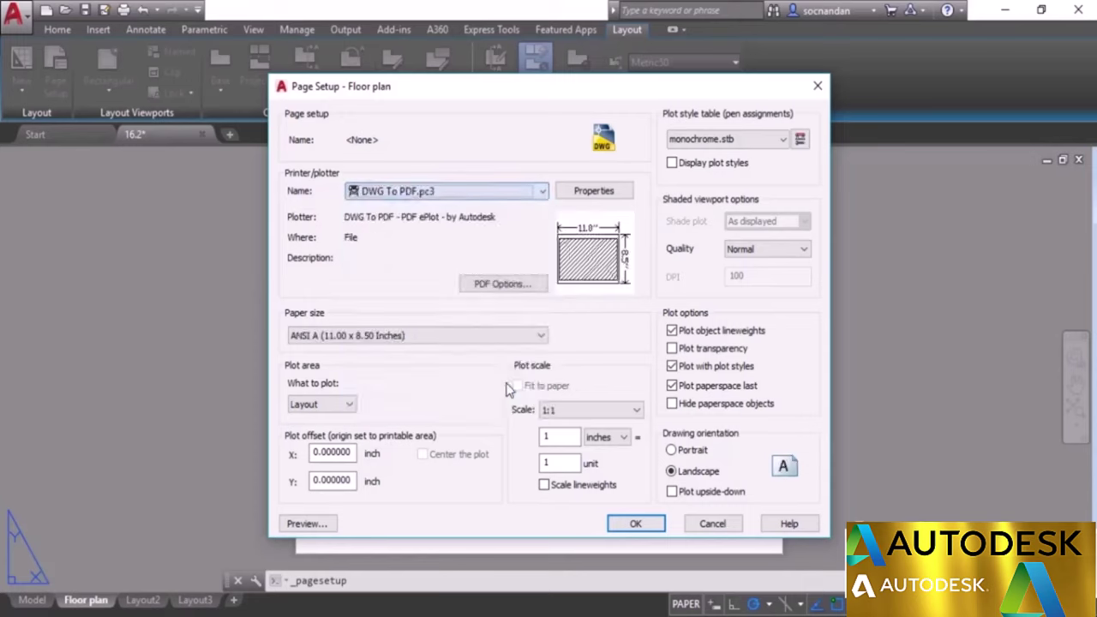
In the PDF options, try Lines Merge as the merge control and return it to Lines Overwrite.
{"action": "left_click", "coordinate": [504, 284]}
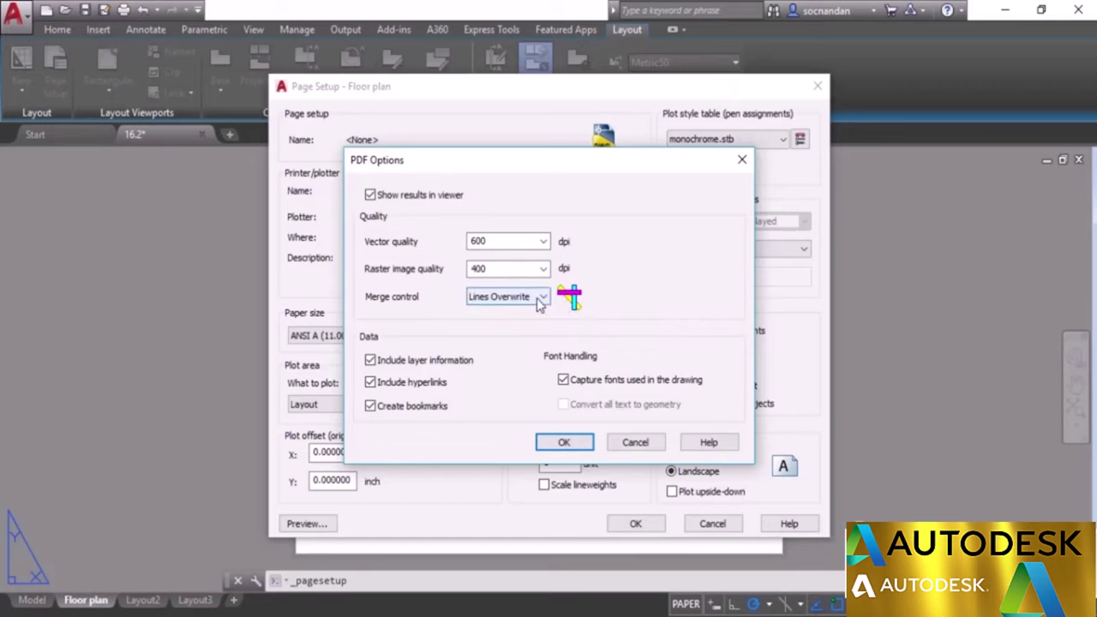
{"action": "left_click", "coordinate": [540, 296]}
{"action": "left_click", "coordinate": [526, 324]}
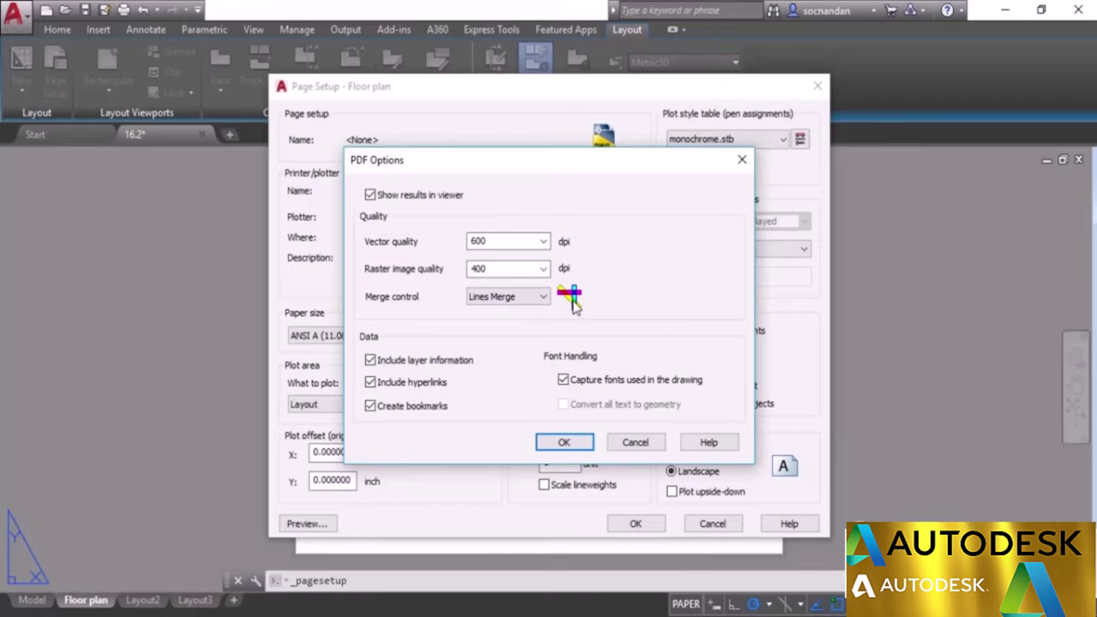
{"action": "left_click", "coordinate": [528, 297]}
{"action": "left_click", "coordinate": [514, 298]}
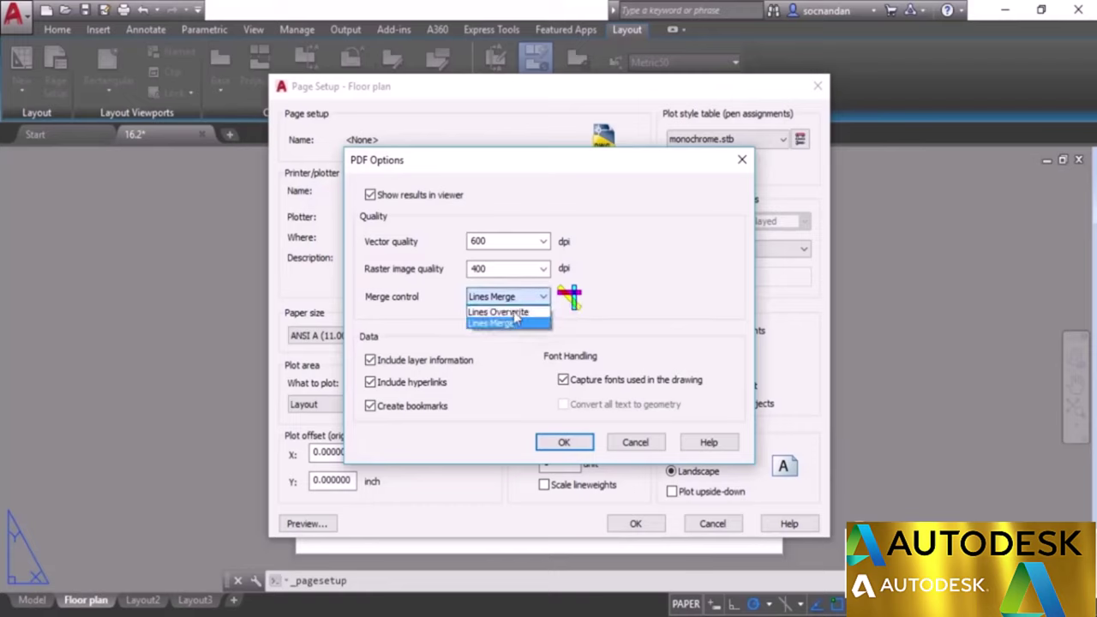
{"action": "left_click", "coordinate": [513, 312]}
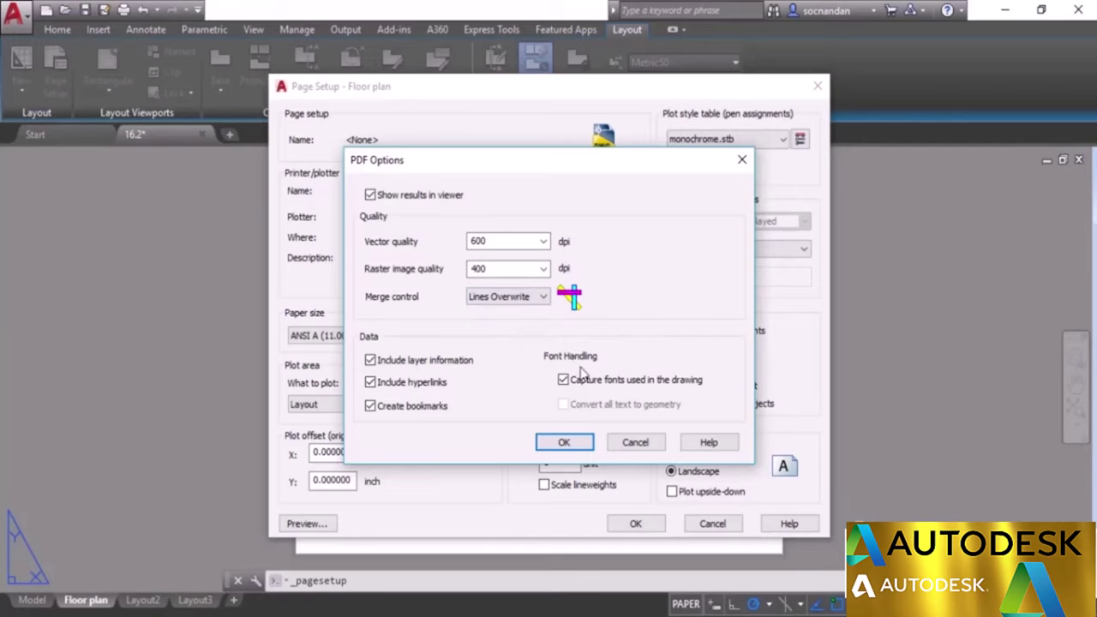
Try the PDF font handling with font capture off and text converted to geometry, restore font capture, and accept the options.
{"action": "mouse_move", "coordinate": [621, 390]}
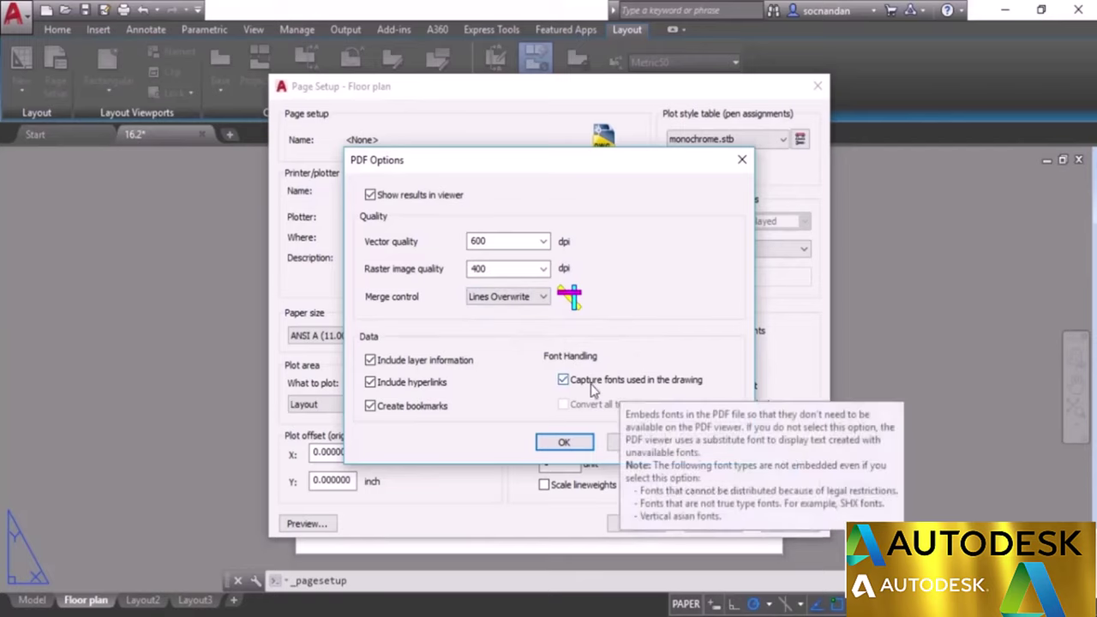
{"action": "left_click", "coordinate": [579, 386]}
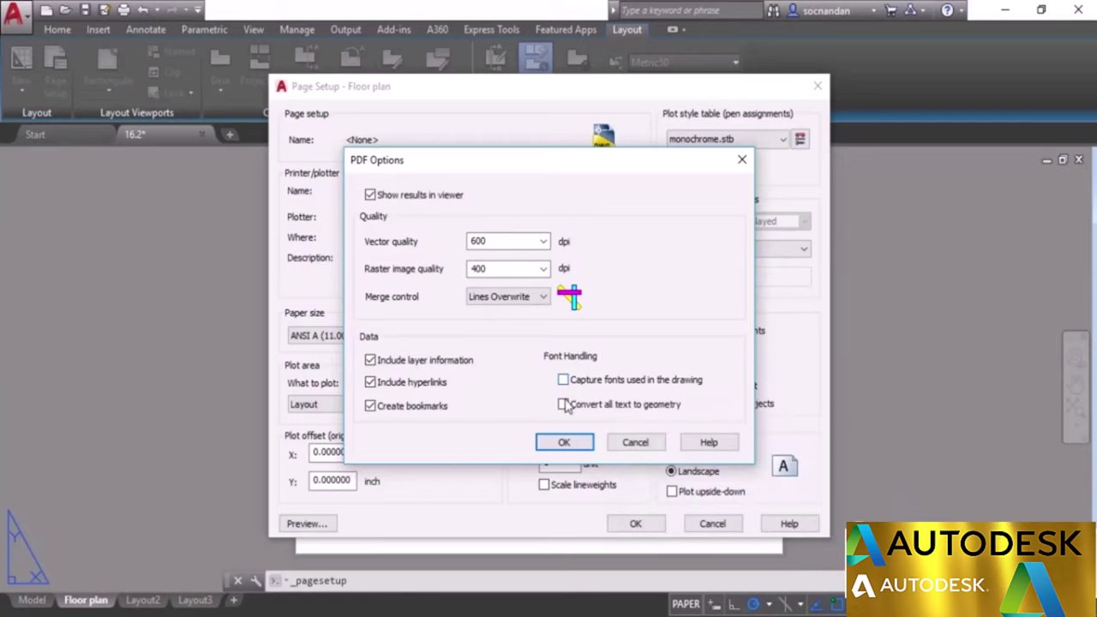
{"action": "left_click", "coordinate": [564, 405]}
{"action": "left_click", "coordinate": [565, 406]}
{"action": "left_click", "coordinate": [564, 382]}
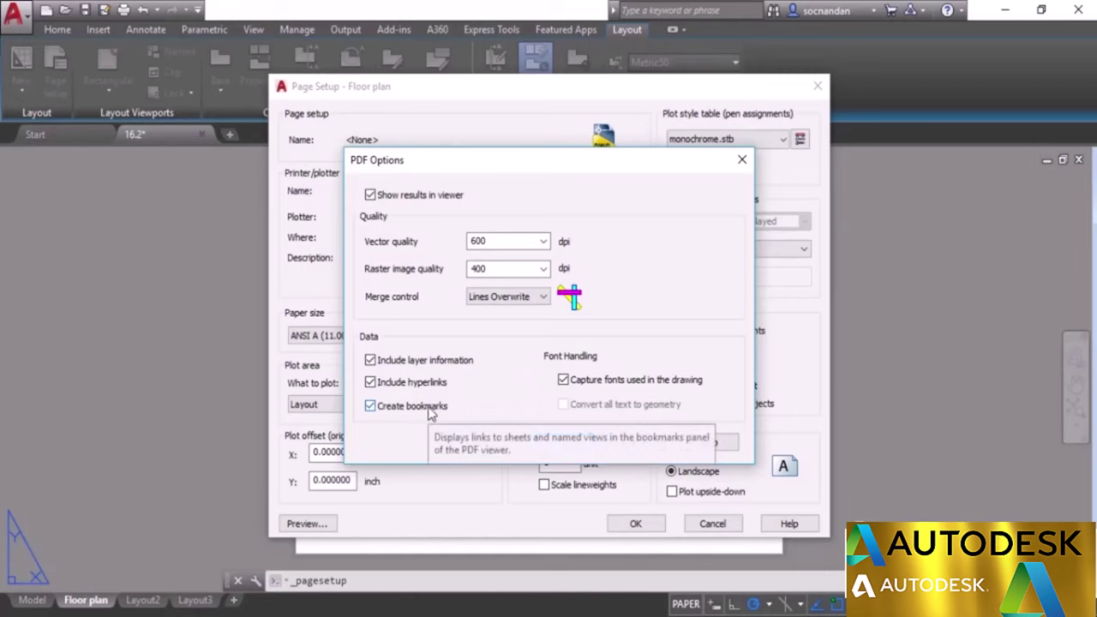
{"action": "left_click", "coordinate": [553, 443]}
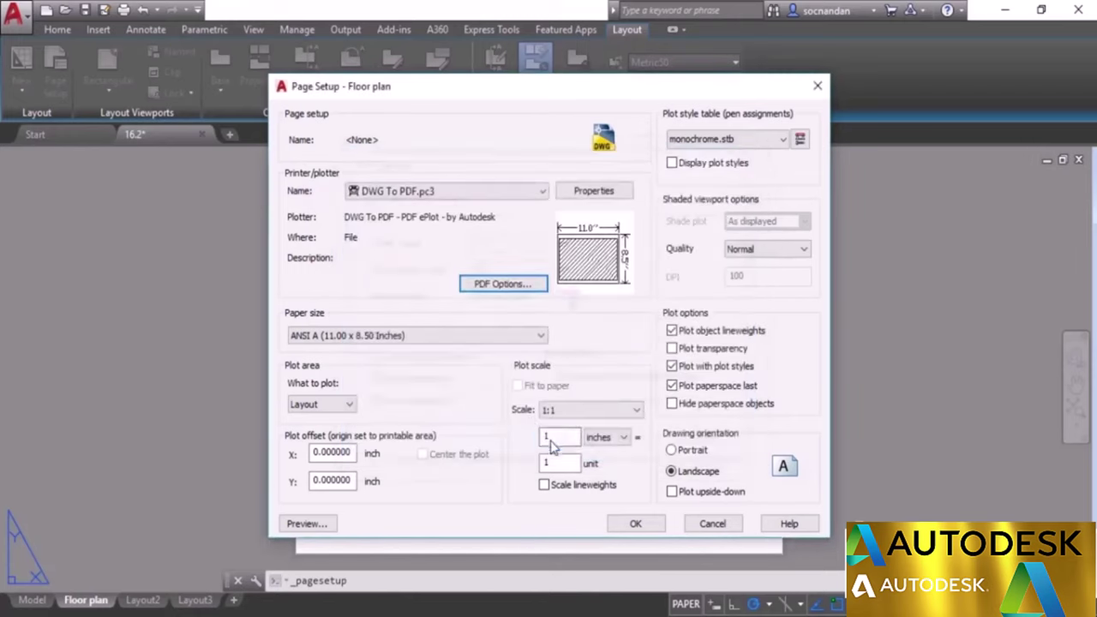
Set the page setup's paper size to ISO full bleed A3 (297.00 x 420.00 MM) and check the paper preview.
{"action": "left_click", "coordinate": [511, 342]}
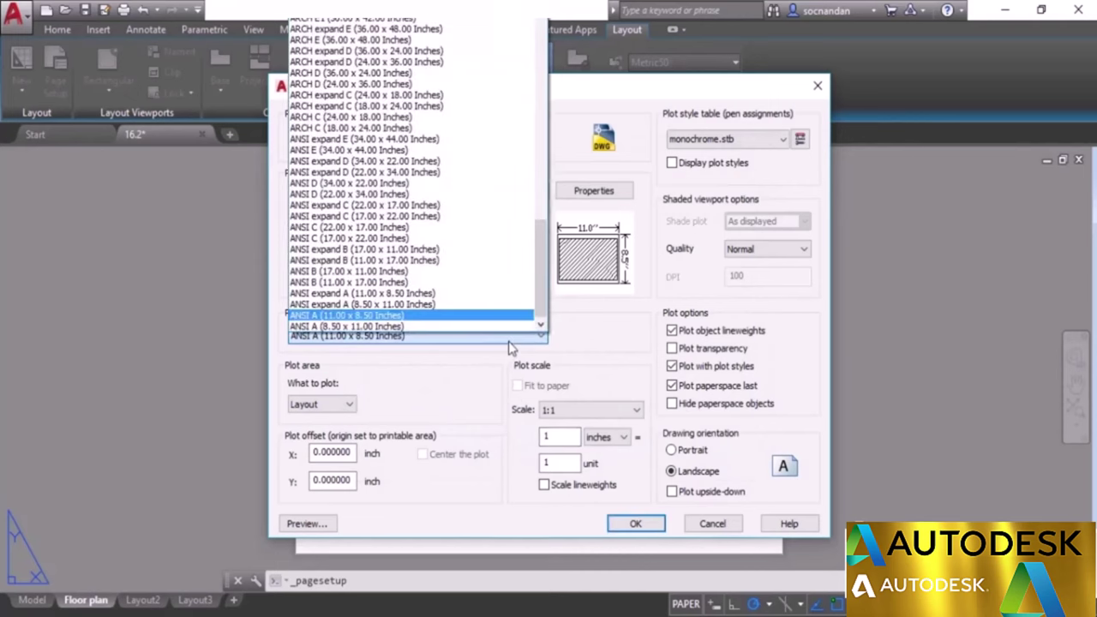
{"action": "left_click", "coordinate": [510, 345]}
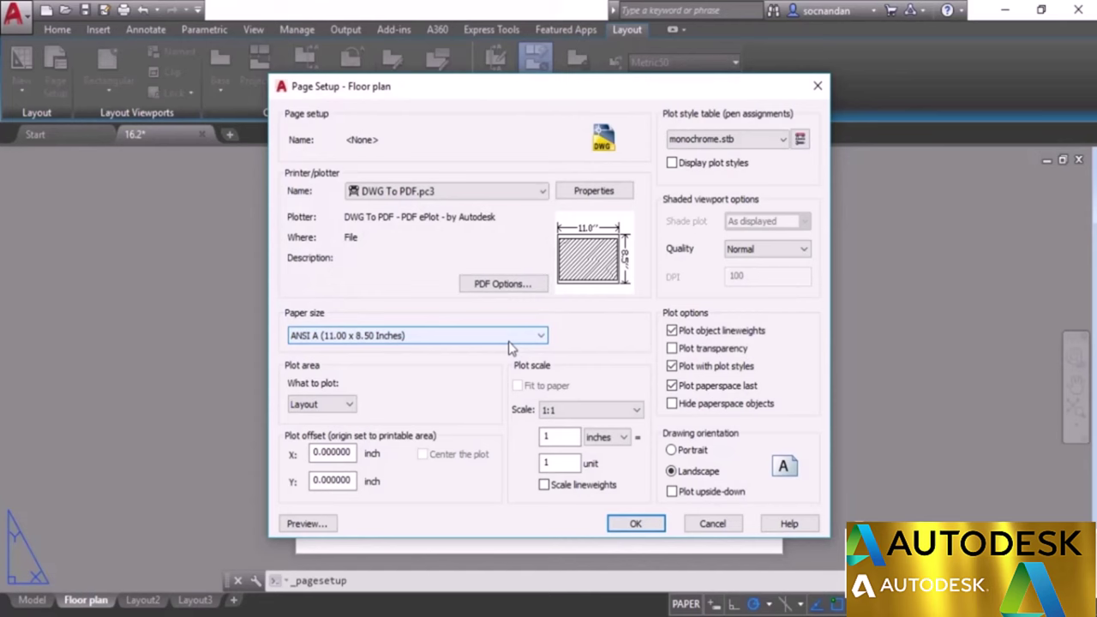
{"action": "left_click", "coordinate": [510, 340]}
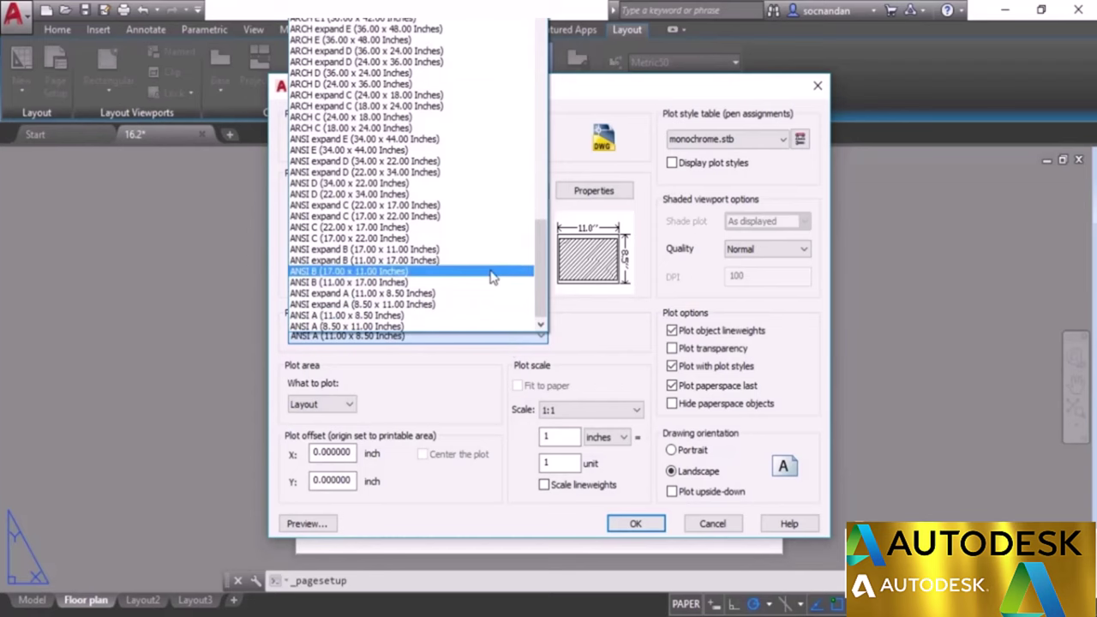
{"action": "scroll", "coordinate": [493, 276], "scroll_direction": "up", "scroll_amount": 5}
{"action": "scroll", "coordinate": [493, 277], "scroll_direction": "up", "scroll_amount": 7}
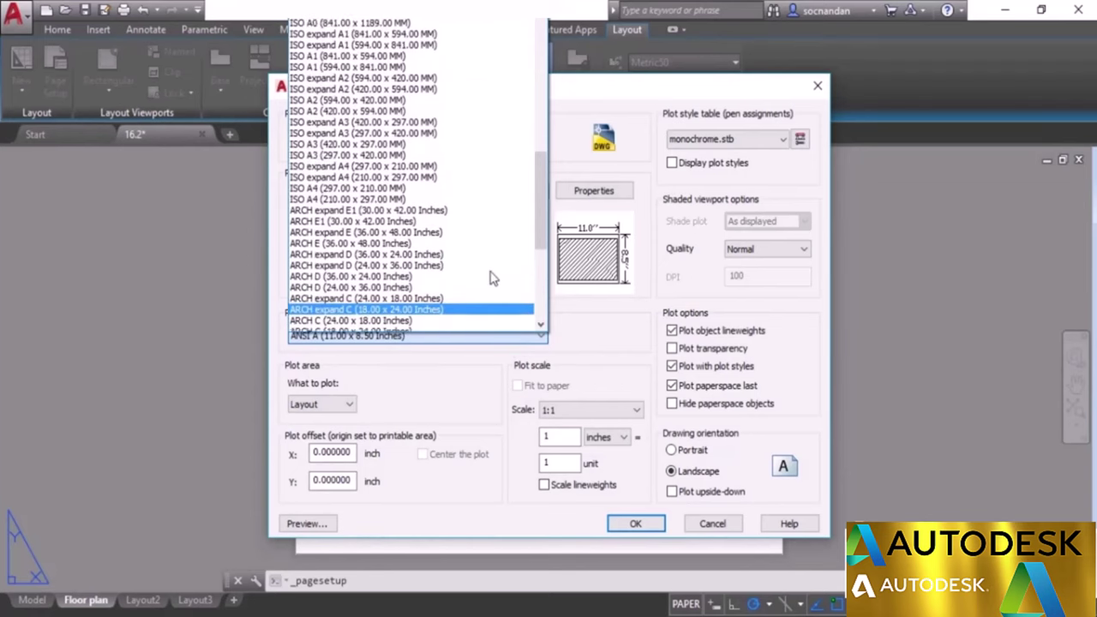
{"action": "scroll", "coordinate": [493, 277], "scroll_direction": "up", "scroll_amount": 8}
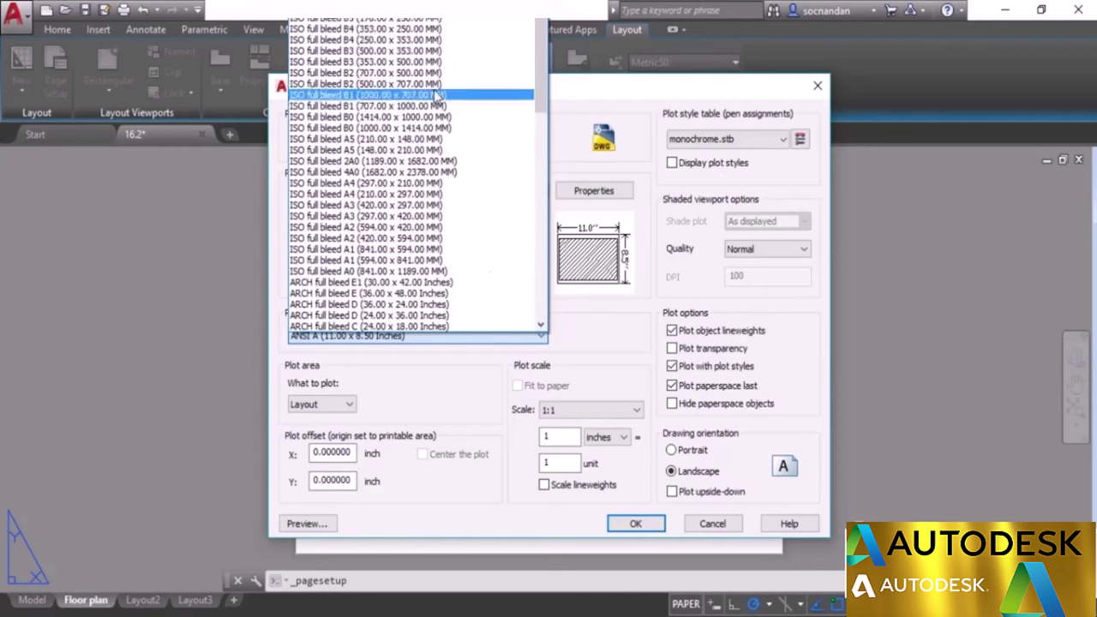
{"action": "left_click", "coordinate": [379, 217]}
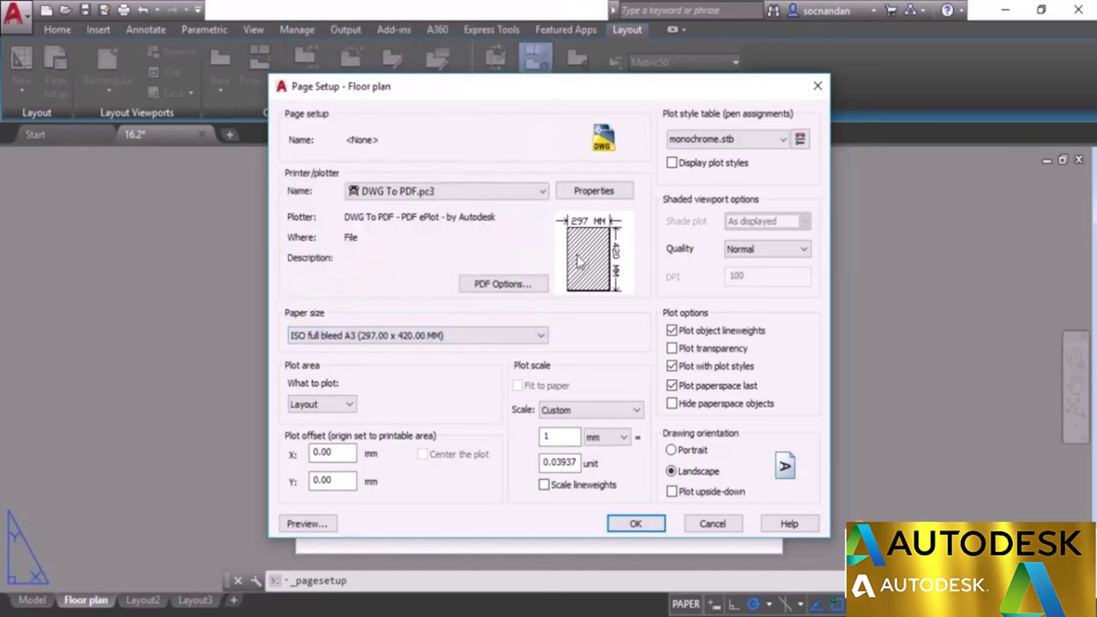
{"action": "mouse_move", "coordinate": [572, 232]}
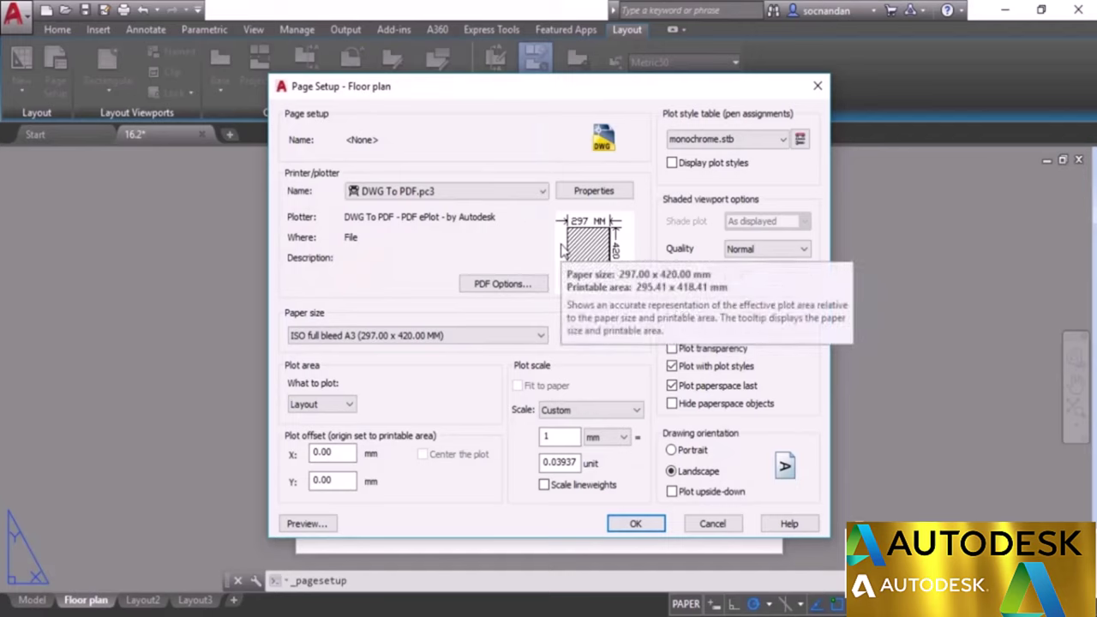
Set the page setup's paper size to ISO A3 (420.00 x 297.00 MM) and check the paper preview.
{"action": "left_click", "coordinate": [419, 336]}
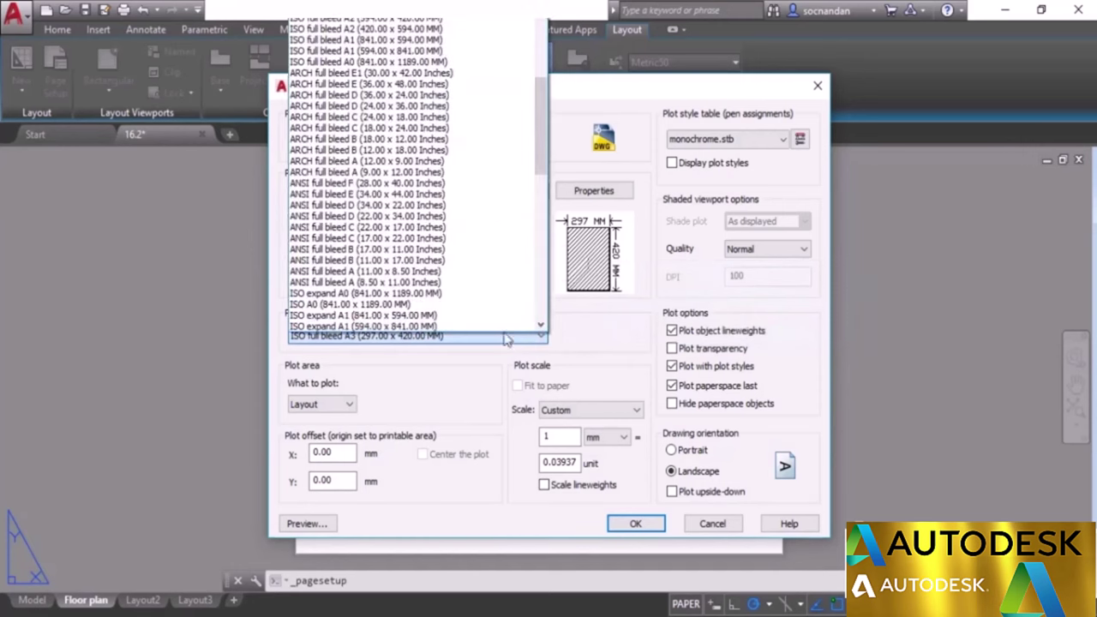
{"action": "scroll", "coordinate": [493, 212], "scroll_direction": "down", "scroll_amount": 4}
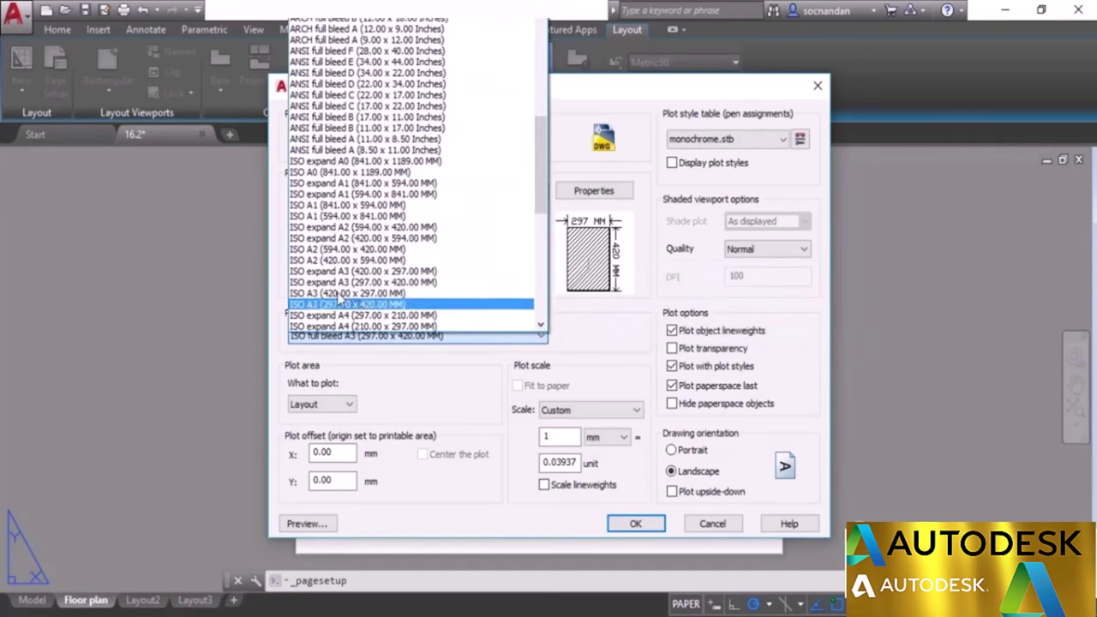
{"action": "left_click", "coordinate": [417, 295]}
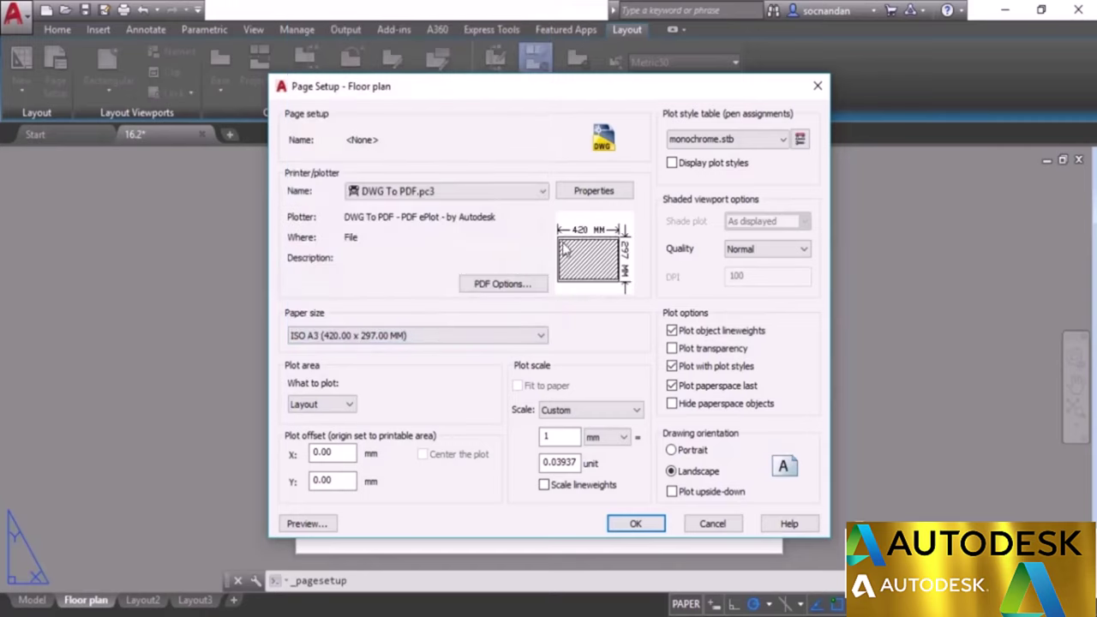
{"action": "mouse_move", "coordinate": [566, 247]}
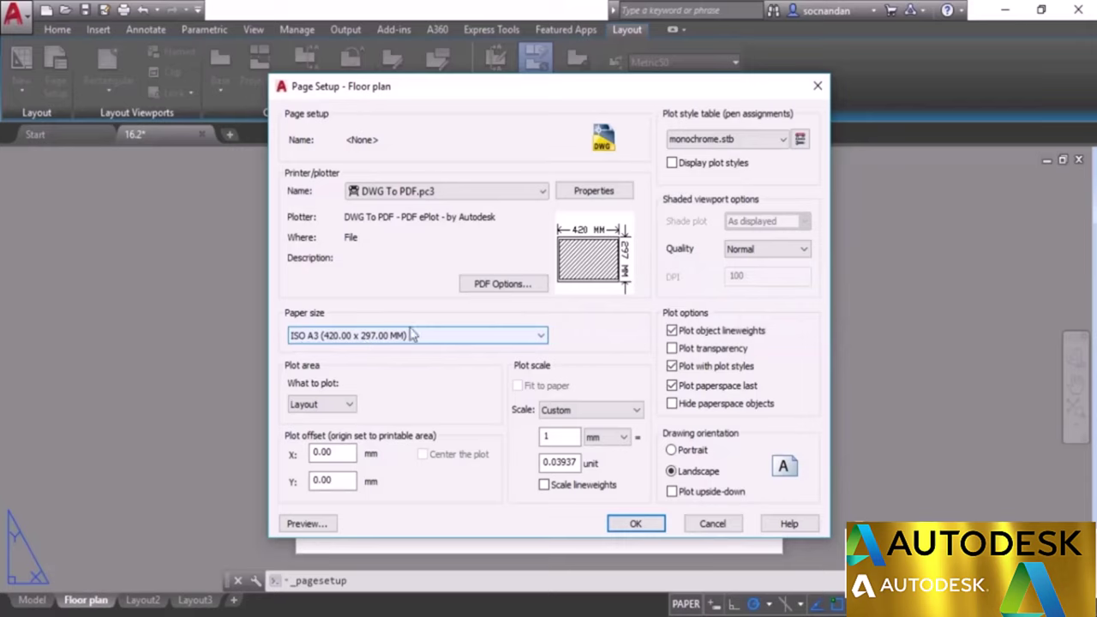
Keep Layout as the plot area and set the plot scale to 1:1 in inches.
{"action": "left_click", "coordinate": [334, 413]}
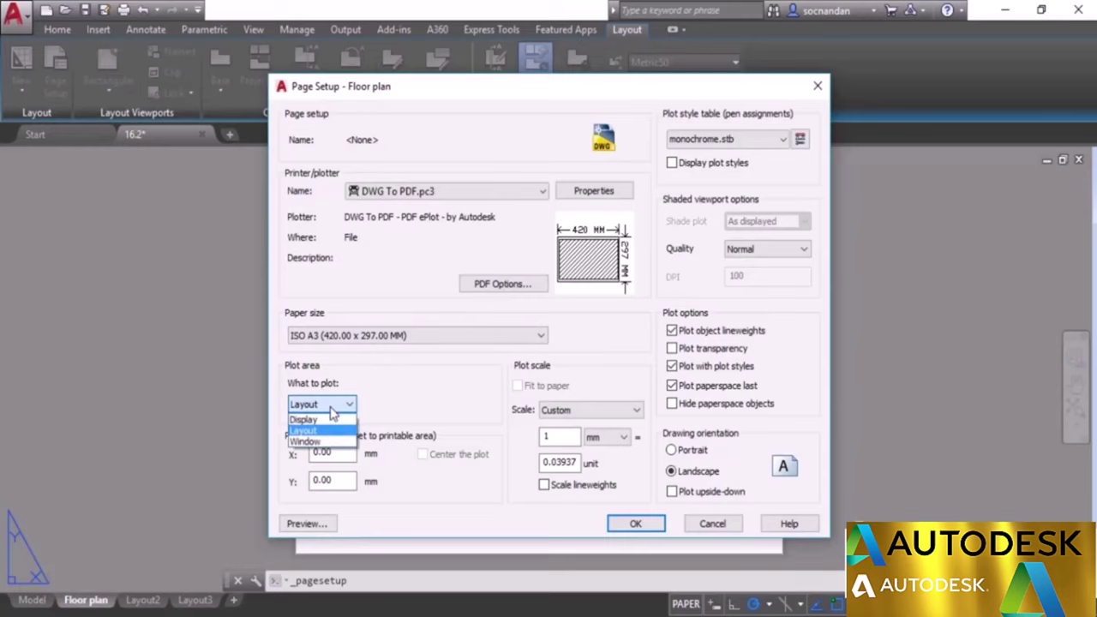
{"action": "left_click", "coordinate": [333, 414]}
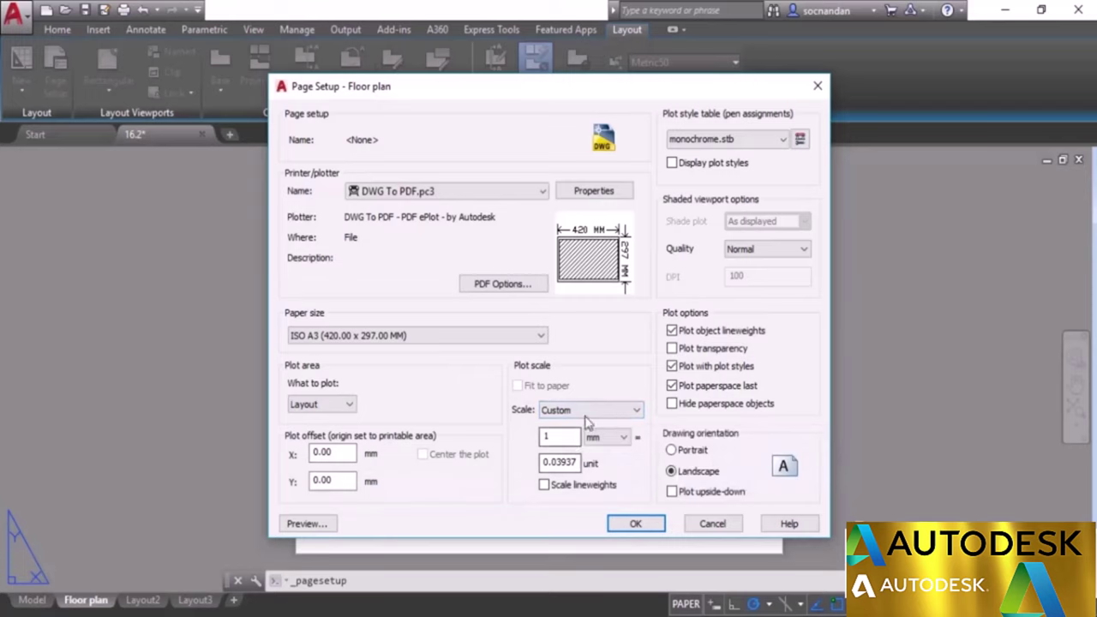
{"action": "left_click", "coordinate": [625, 439]}
{"action": "left_click", "coordinate": [616, 453]}
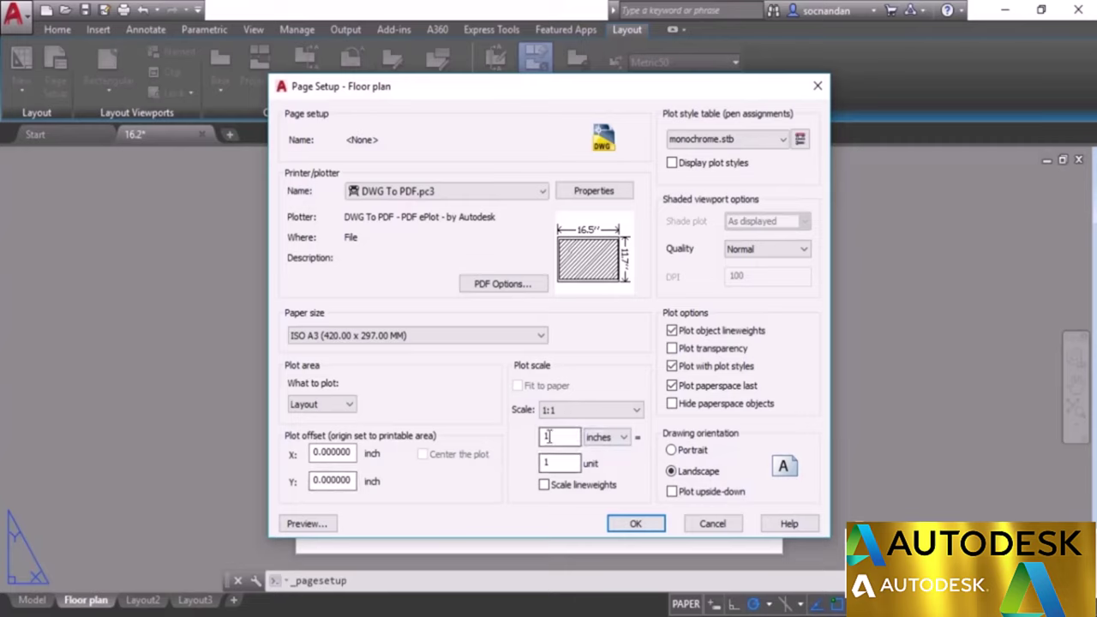
{"action": "left_click", "coordinate": [589, 412]}
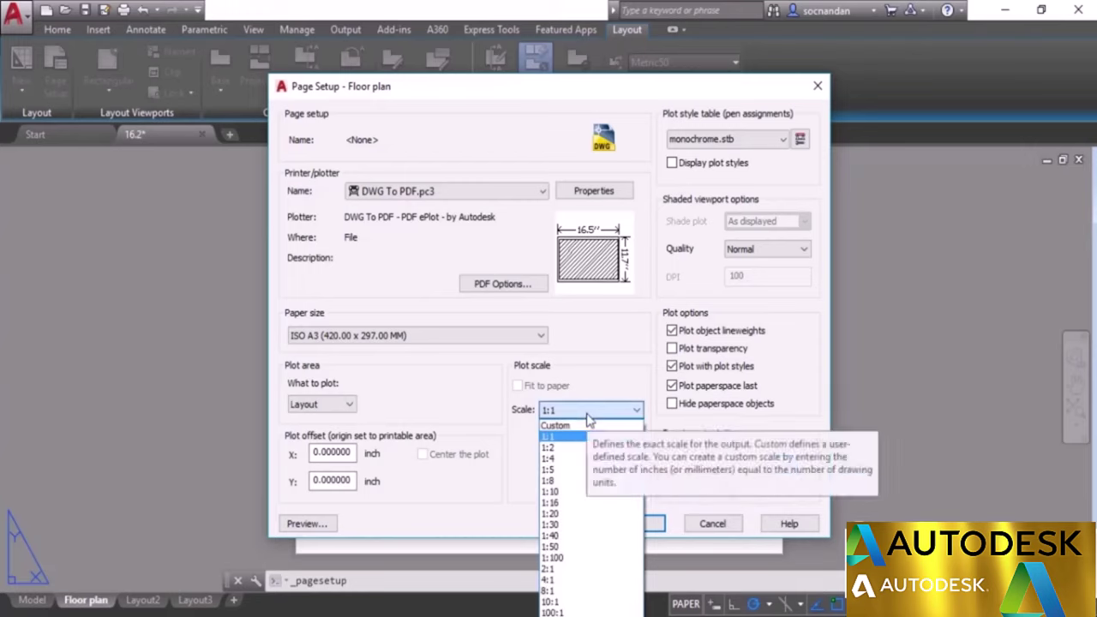
{"action": "left_click", "coordinate": [589, 418]}
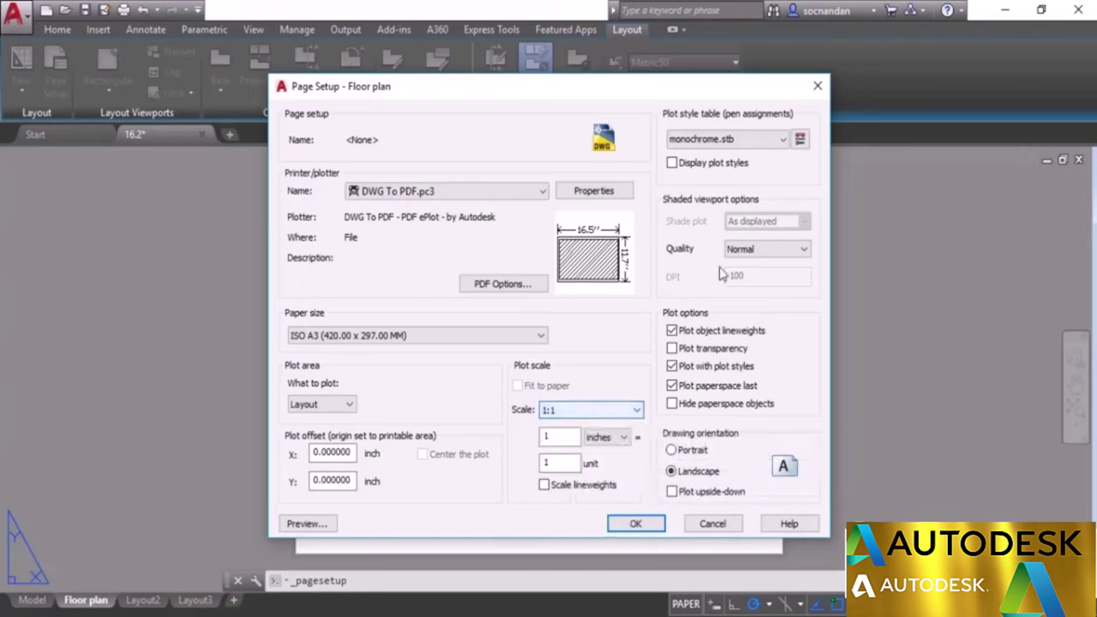
Assign the acad.stb plot style table to the page setup, trying None before returning to acad.stb.
{"action": "left_click", "coordinate": [776, 142]}
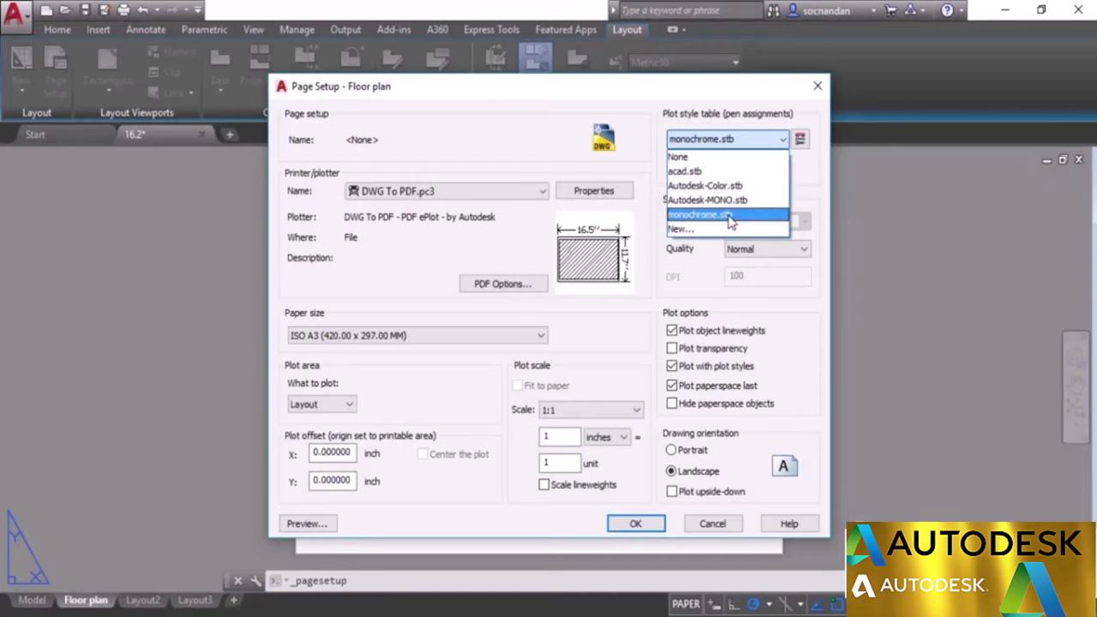
{"action": "left_click", "coordinate": [728, 176]}
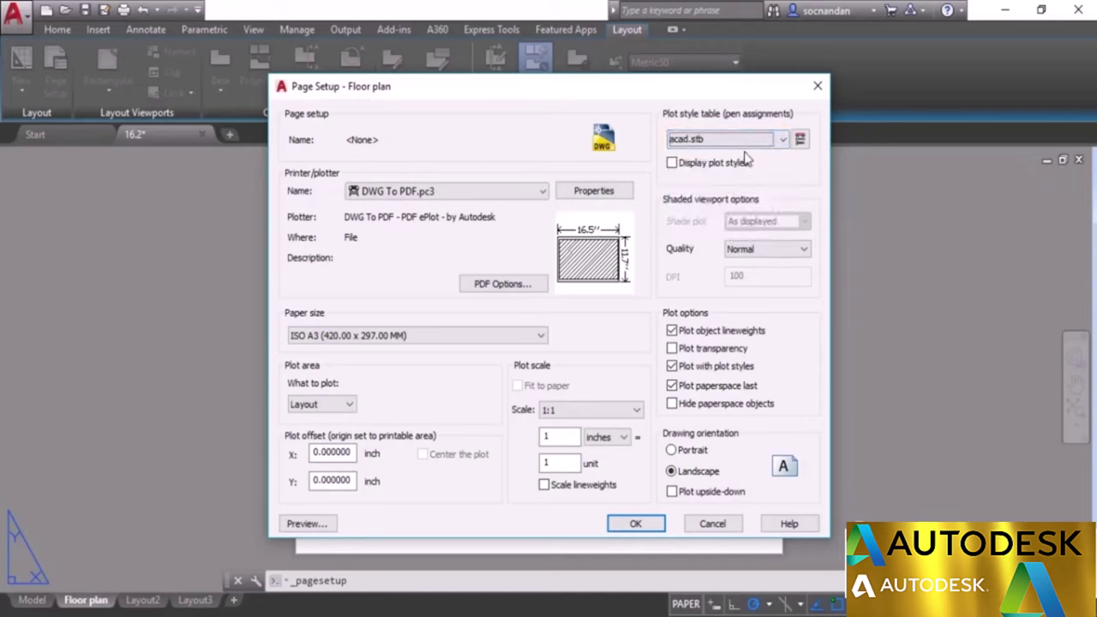
{"action": "left_click", "coordinate": [744, 140]}
{"action": "left_click", "coordinate": [736, 153]}
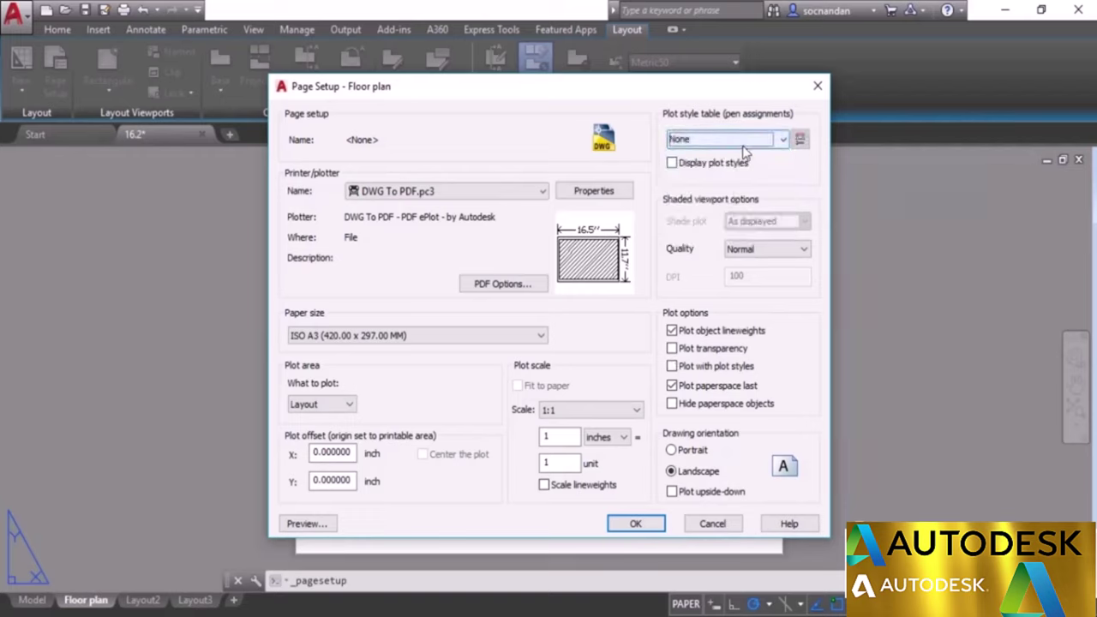
{"action": "left_click", "coordinate": [737, 140]}
{"action": "left_click", "coordinate": [734, 173]}
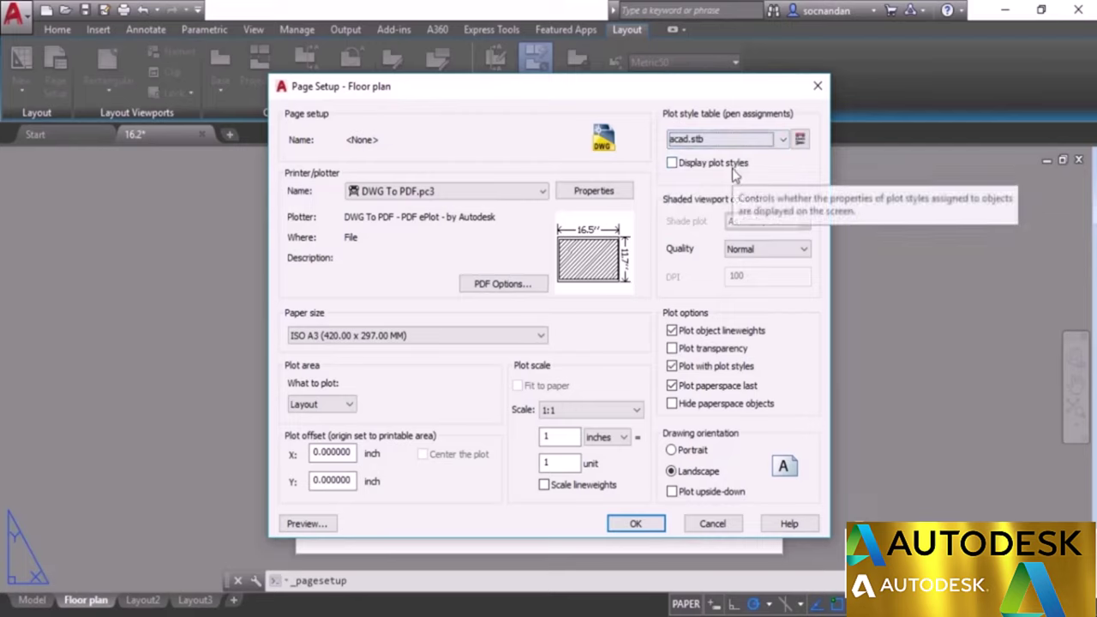
Try Custom shaded viewport quality at 300 DPI and return the quality to Normal.
{"action": "left_click", "coordinate": [776, 250]}
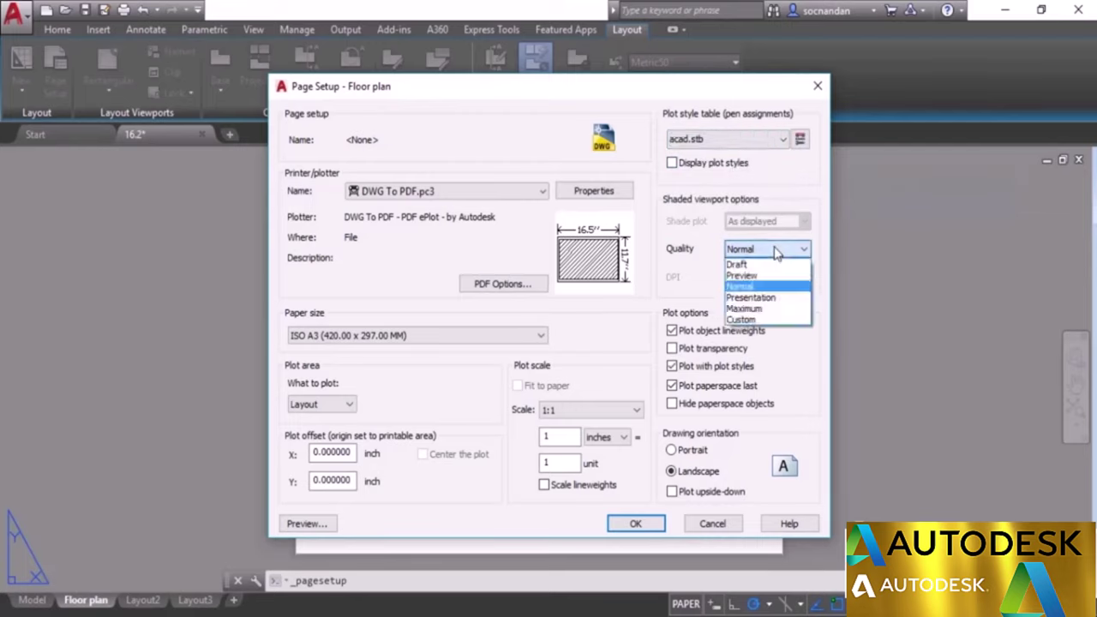
{"action": "left_click", "coordinate": [783, 319]}
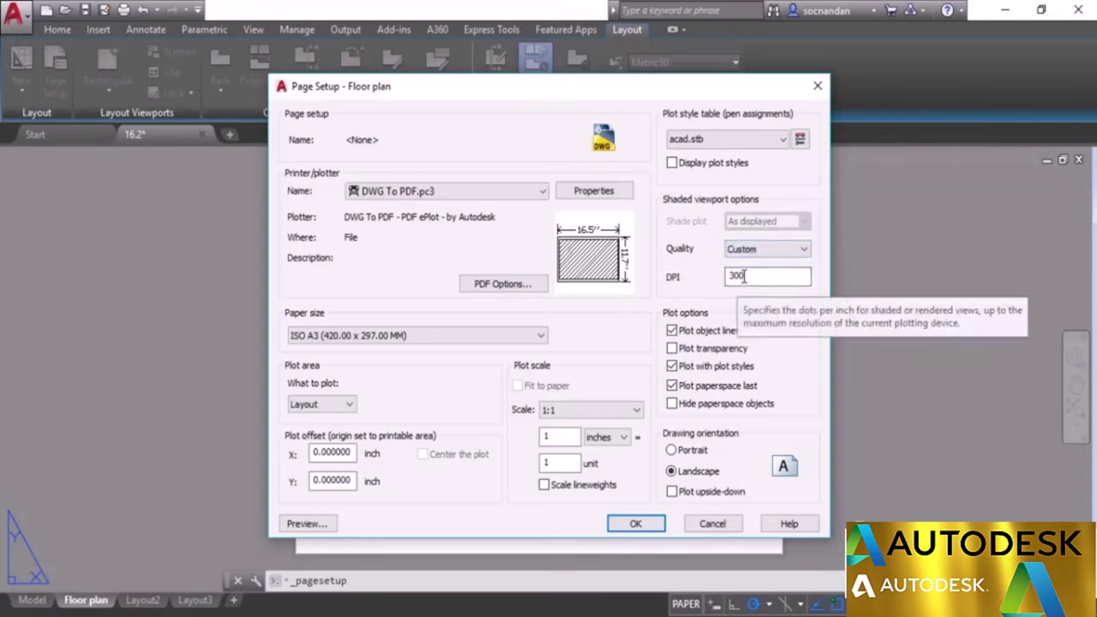
{"action": "left_click", "coordinate": [750, 276]}
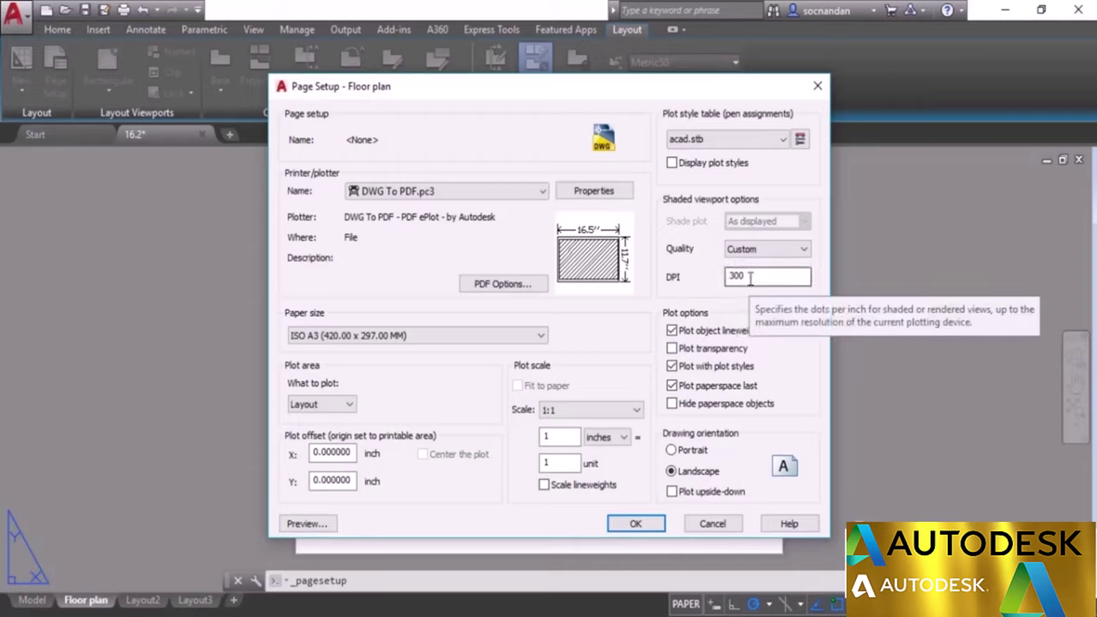
{"action": "left_click", "coordinate": [771, 249]}
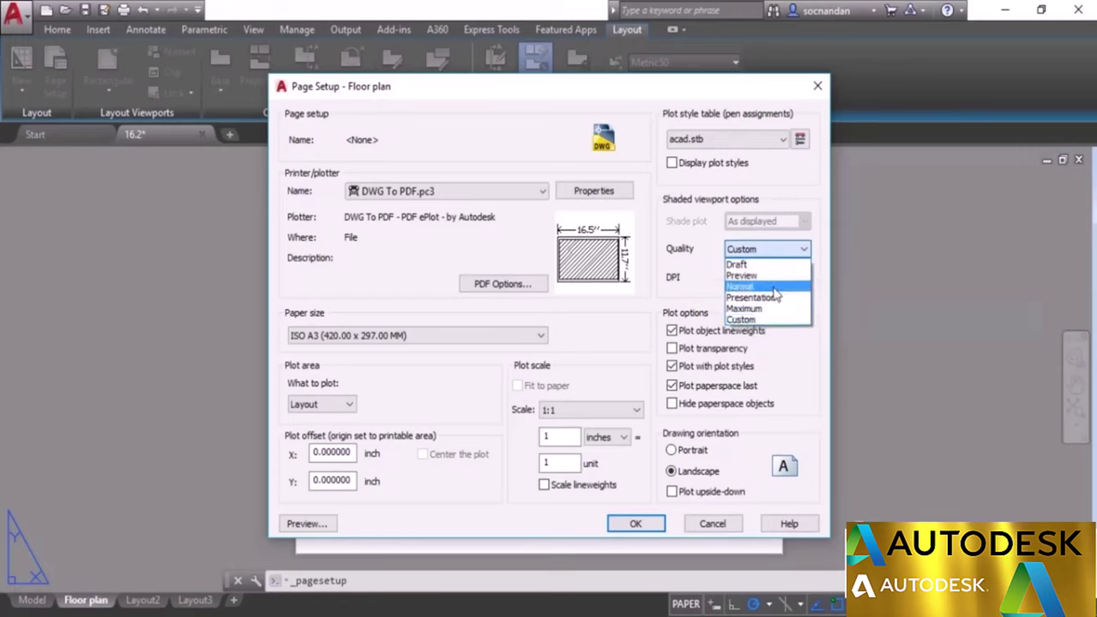
{"action": "left_click", "coordinate": [775, 288]}
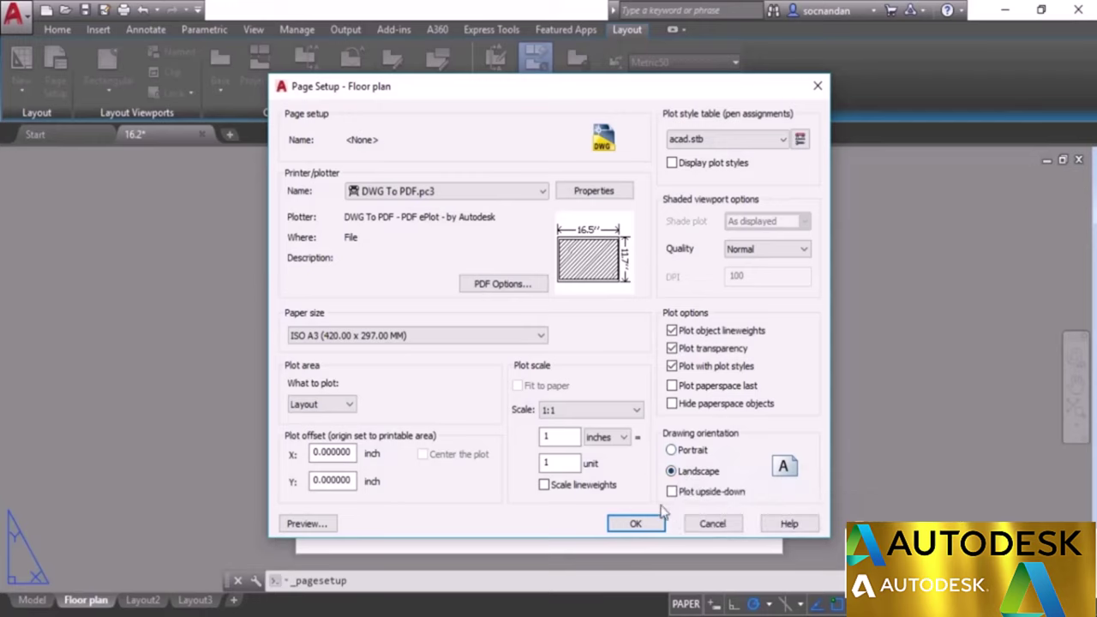
Turn on plot transparency, turn off plotting paperspace last, and accept the Floor plan page setup, closing the Page Setup Manager.
{"action": "left_click", "coordinate": [634, 524]}
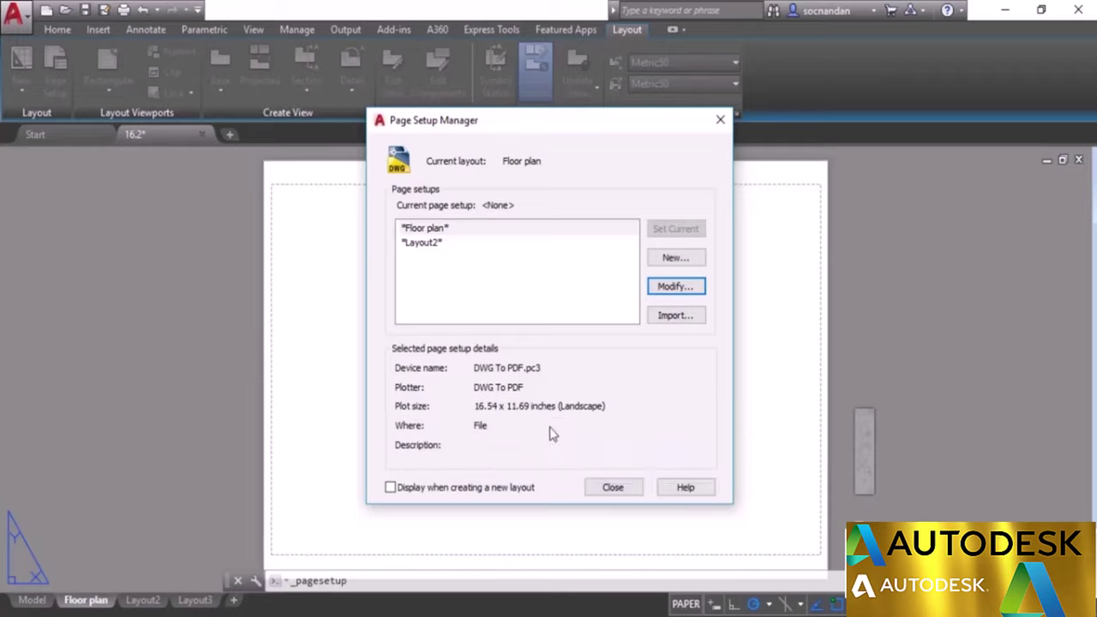
{"action": "left_click", "coordinate": [613, 489]}
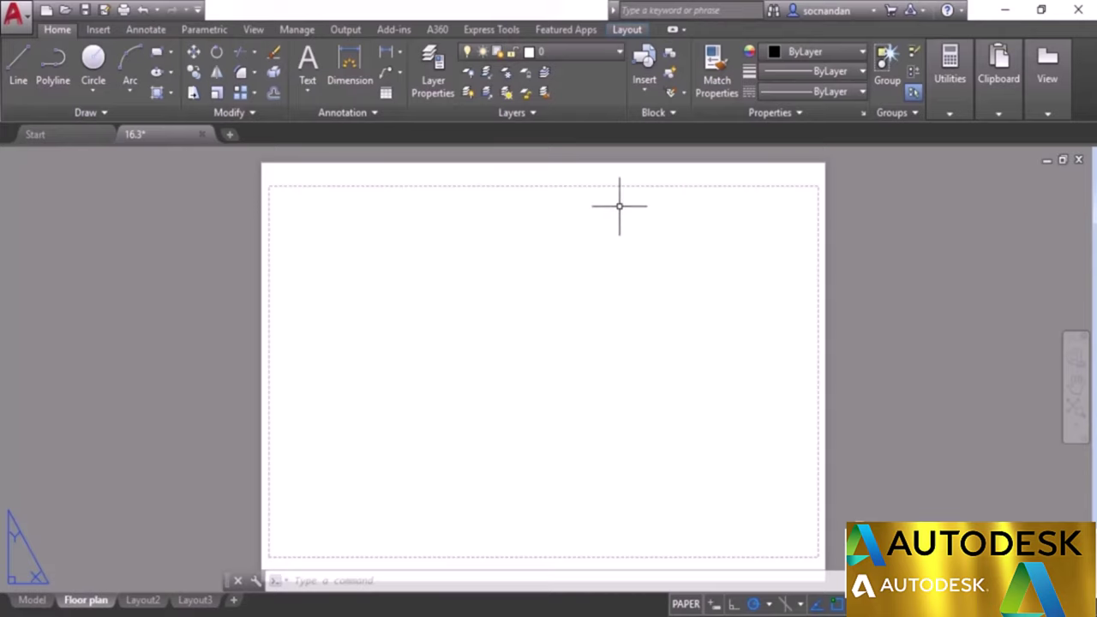
Create a rectangular layout viewport covering most of the sheet's printable area on the Floor plan layout.
{"action": "left_click", "coordinate": [627, 29]}
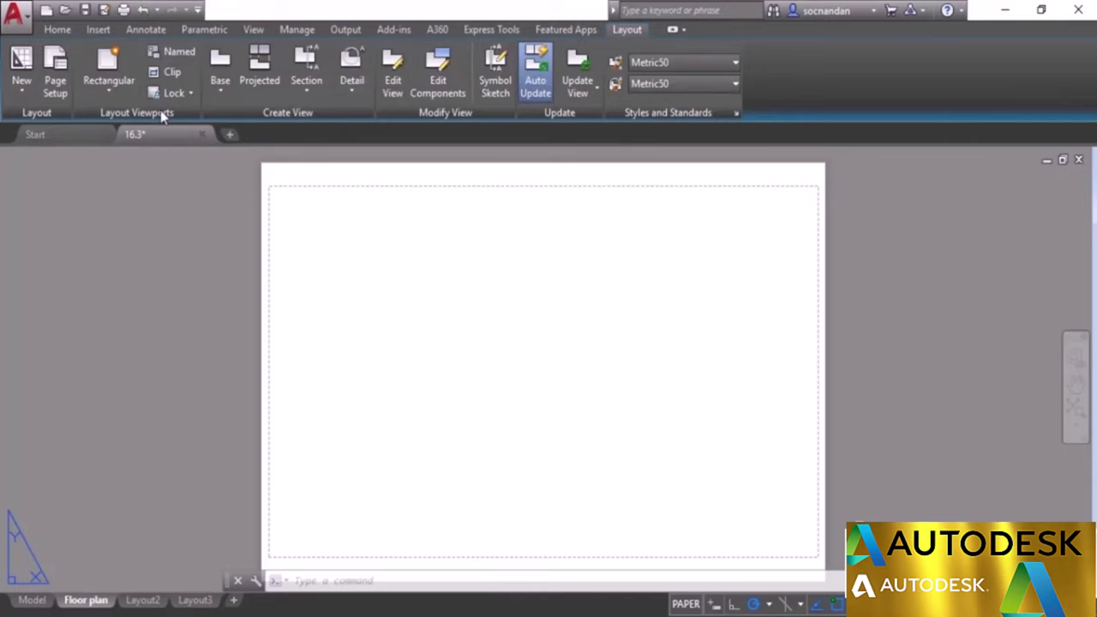
{"action": "left_click", "coordinate": [111, 83]}
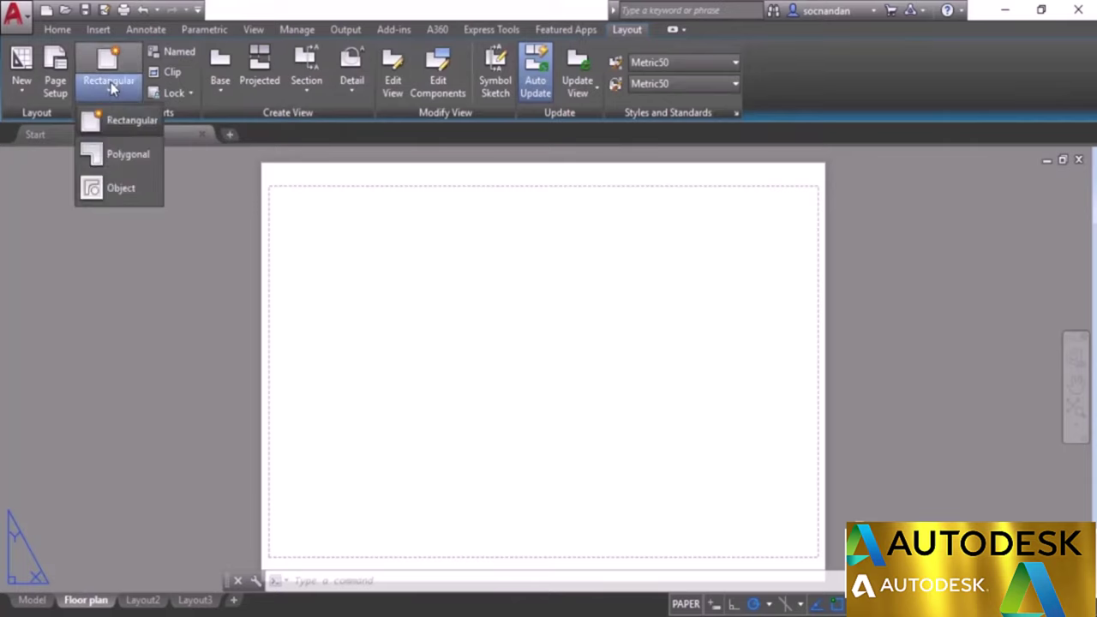
{"action": "left_click", "coordinate": [135, 122]}
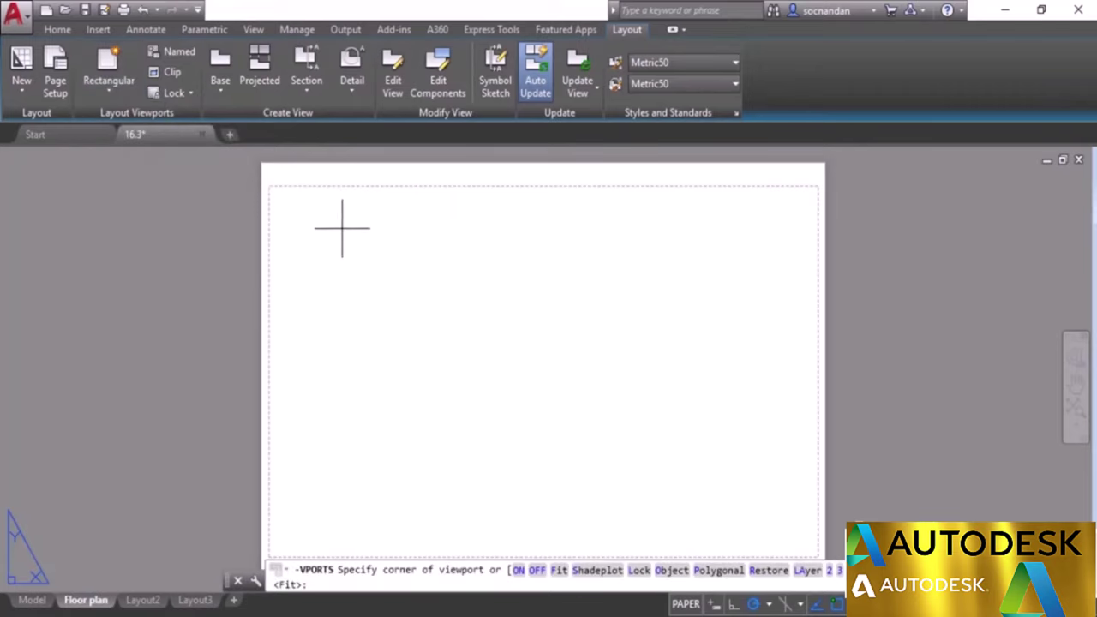
{"action": "left_click", "coordinate": [294, 212]}
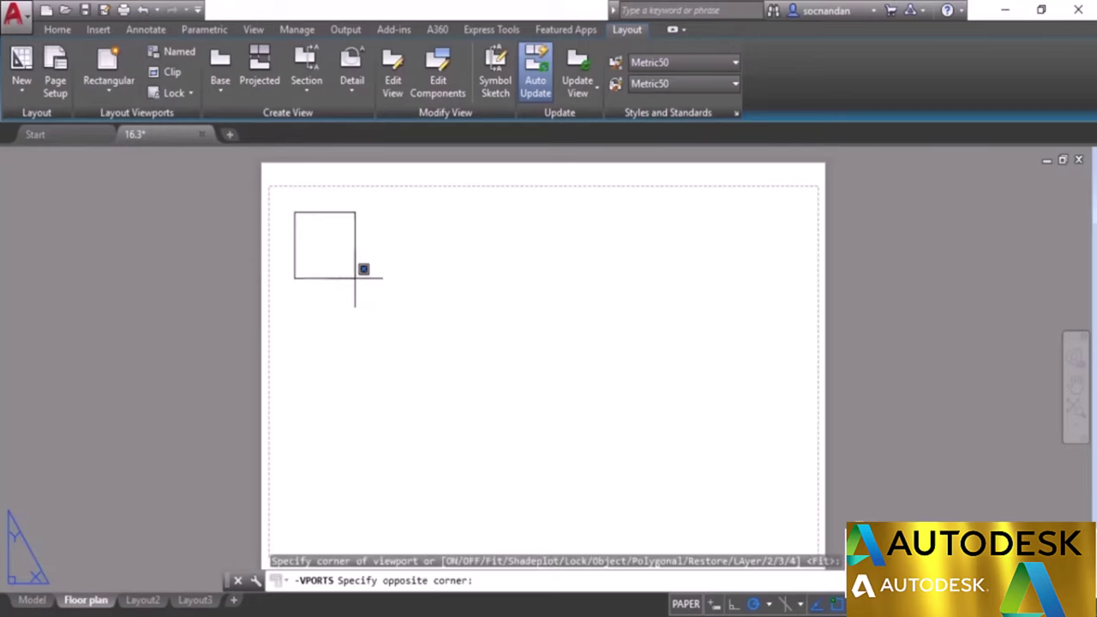
{"action": "left_click", "coordinate": [765, 509]}
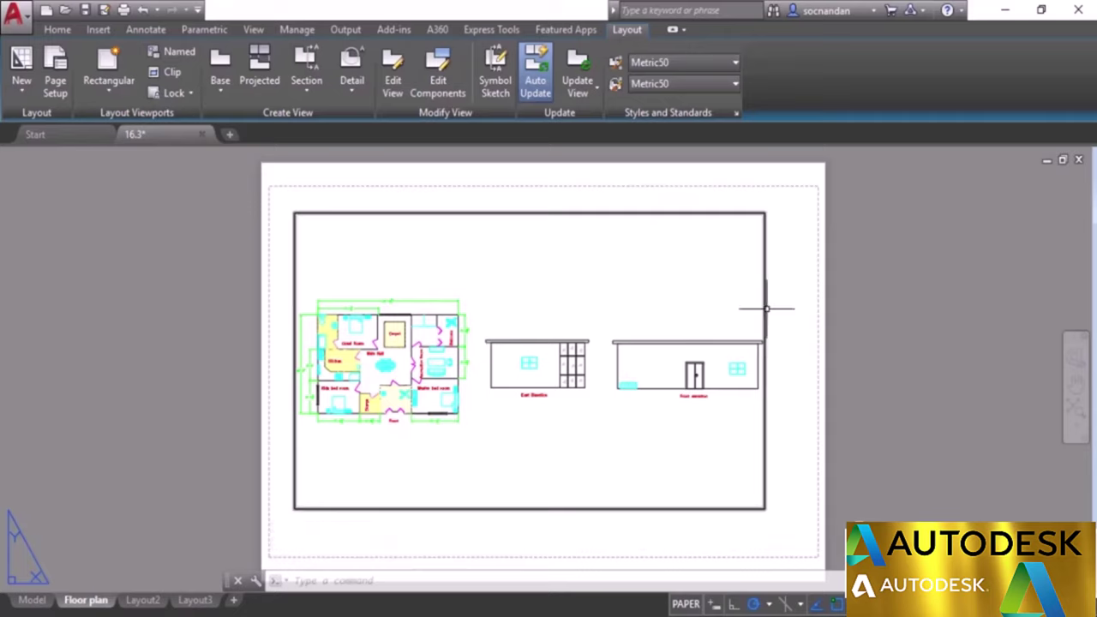
Narrow the viewport by stretching its upper-right corner grip horizontally inward to just past the east elevation.
{"action": "mouse_move", "coordinate": [766, 226]}
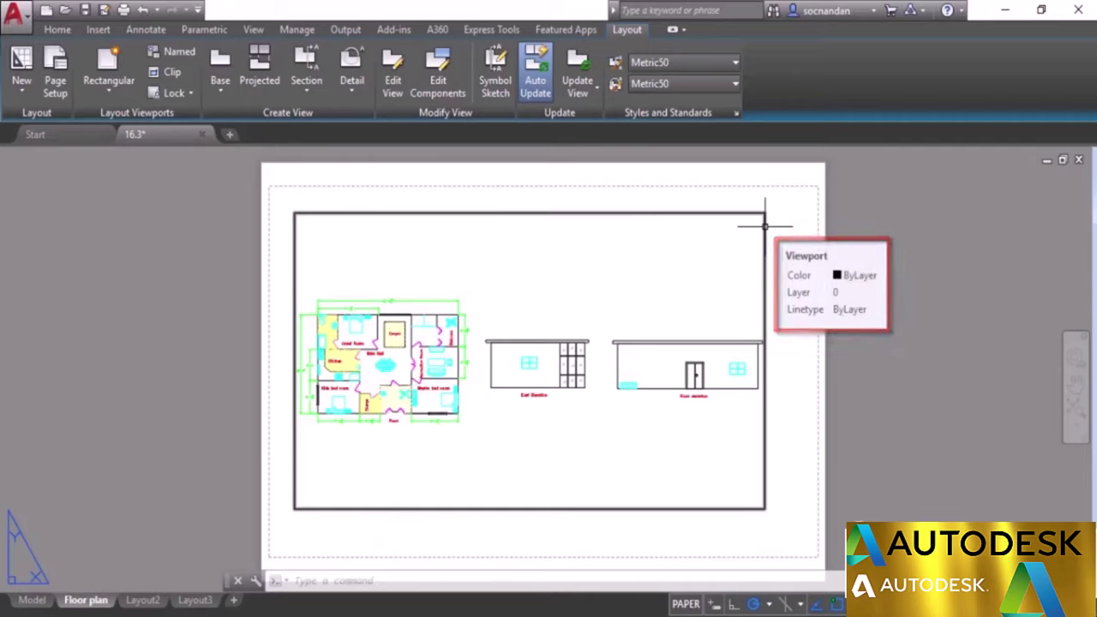
{"action": "left_click", "coordinate": [766, 226]}
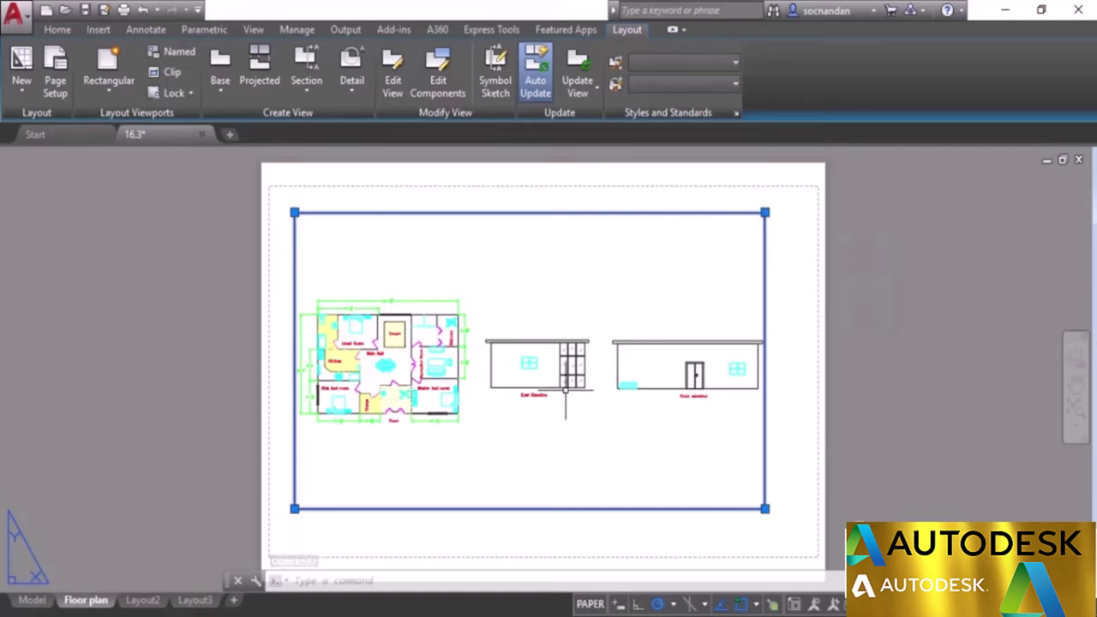
{"action": "left_click", "coordinate": [765, 212]}
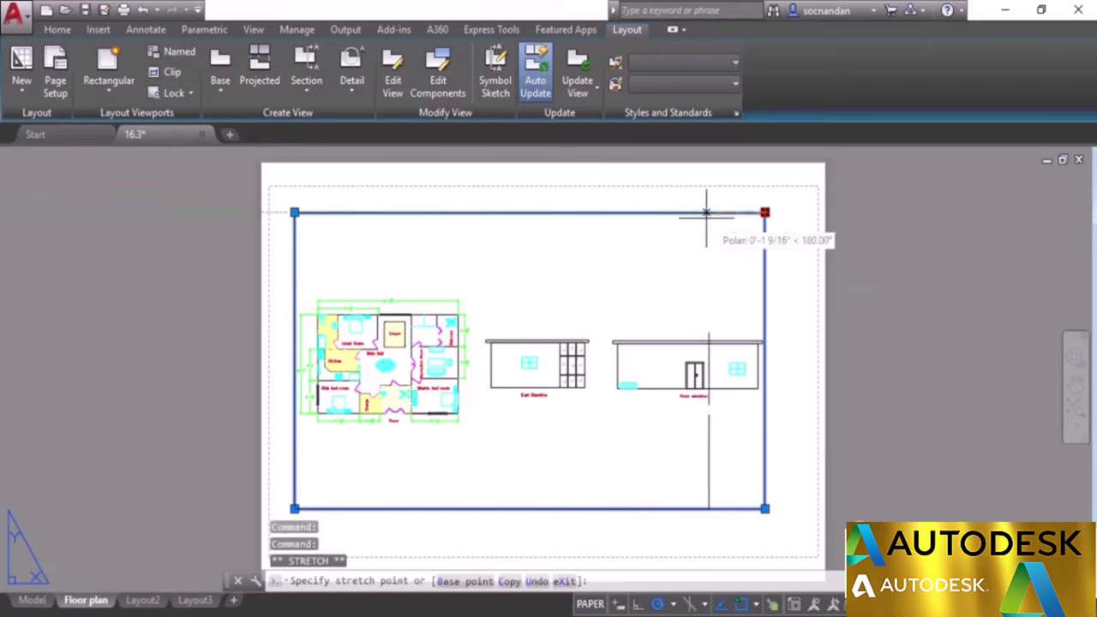
{"action": "left_click", "coordinate": [612, 212]}
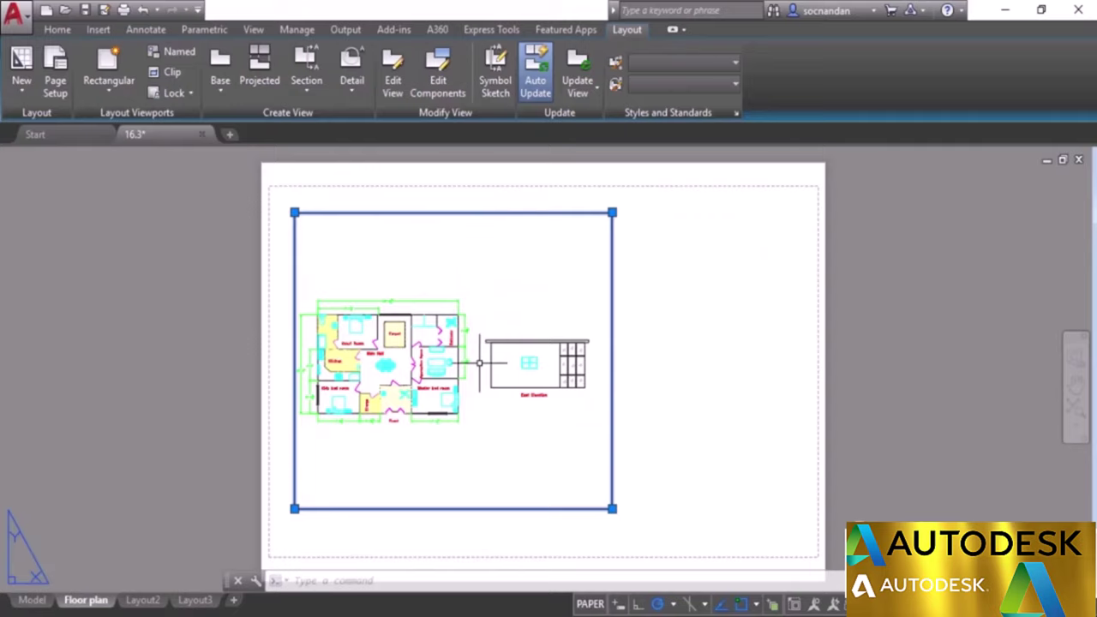
Activate model space inside the viewport, pan the drawing slightly downward, and return to paper space.
{"action": "double_click", "coordinate": [465, 263]}
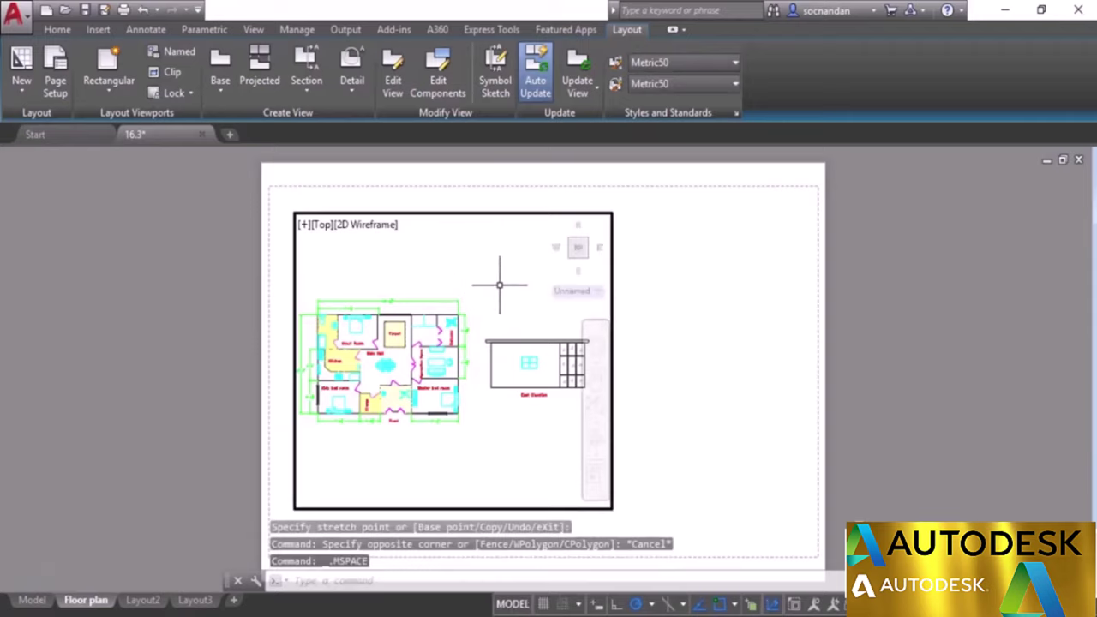
{"action": "mouse_move", "coordinate": [488, 319]}
{"action": "middle_mouse_down"}
{"action": "mouse_move", "coordinate": [571, 254]}
{"action": "mouse_move", "coordinate": [537, 227]}
{"action": "mouse_move", "coordinate": [465, 430]}
{"action": "mouse_move", "coordinate": [483, 355]}
{"action": "mouse_move", "coordinate": [532, 255]}
{"action": "mouse_move", "coordinate": [591, 311]}
{"action": "mouse_move", "coordinate": [501, 242]}
{"action": "mouse_move", "coordinate": [434, 448]}
{"action": "mouse_move", "coordinate": [512, 265]}
{"action": "mouse_move", "coordinate": [537, 309]}
{"action": "mouse_move", "coordinate": [493, 325]}
{"action": "middle_mouse_up"}
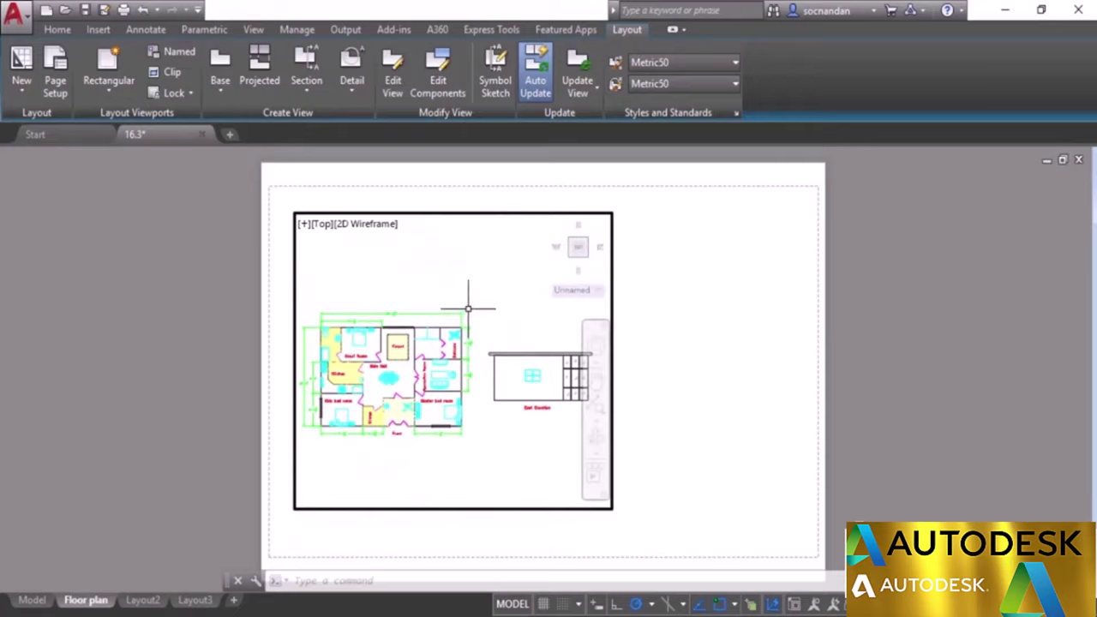
{"action": "double_click", "coordinate": [709, 266]}
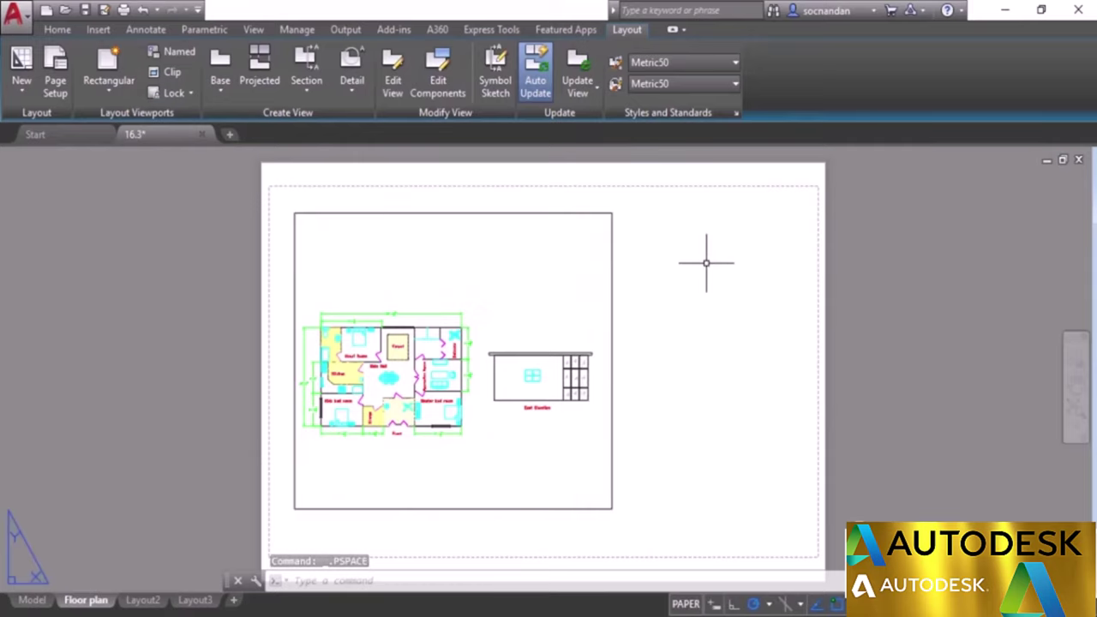
{"action": "mouse_move", "coordinate": [707, 257]}
{"action": "middle_mouse_down"}
{"action": "mouse_move", "coordinate": [613, 325]}
{"action": "mouse_move", "coordinate": [569, 377]}
{"action": "mouse_move", "coordinate": [658, 299]}
{"action": "mouse_move", "coordinate": [756, 249]}
{"action": "mouse_move", "coordinate": [706, 266]}
{"action": "middle_mouse_up"}
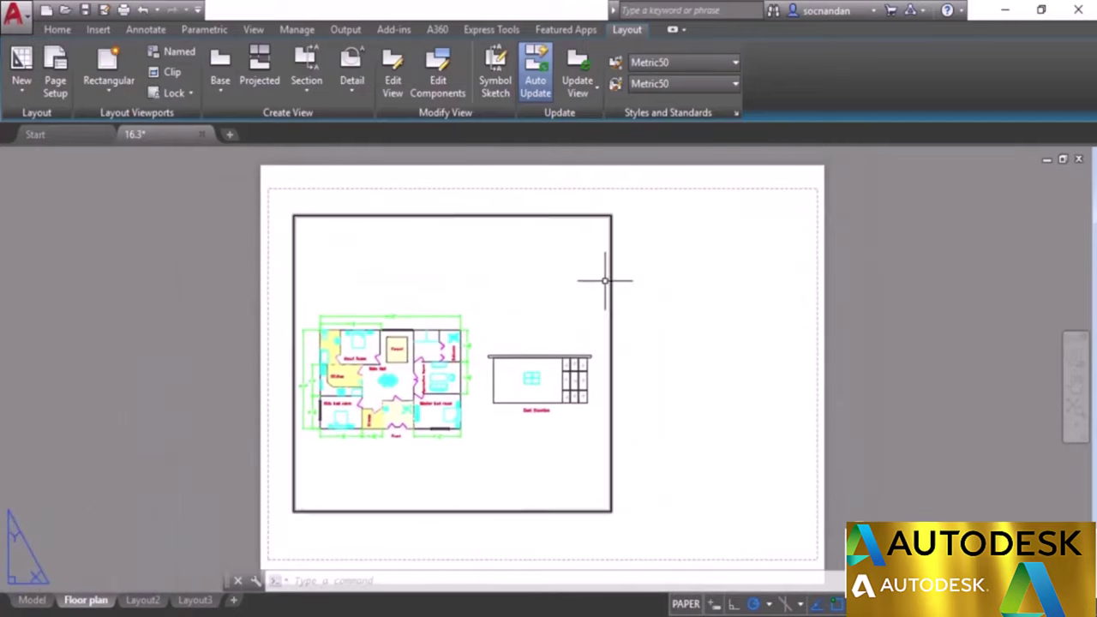
Reactivate the viewport, zoom its drawing out and back in, and return to paper space.
{"action": "double_click", "coordinate": [515, 292]}
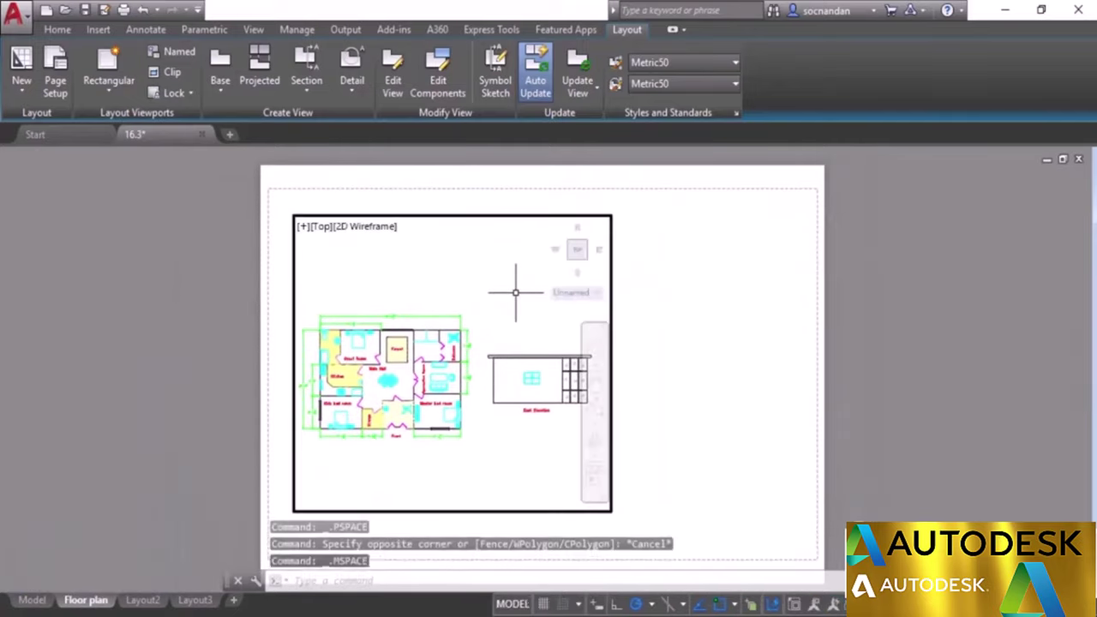
{"action": "scroll", "coordinate": [501, 304], "scroll_direction": "down", "scroll_amount": 2}
{"action": "scroll", "coordinate": [502, 305], "scroll_direction": "up", "scroll_amount": 2}
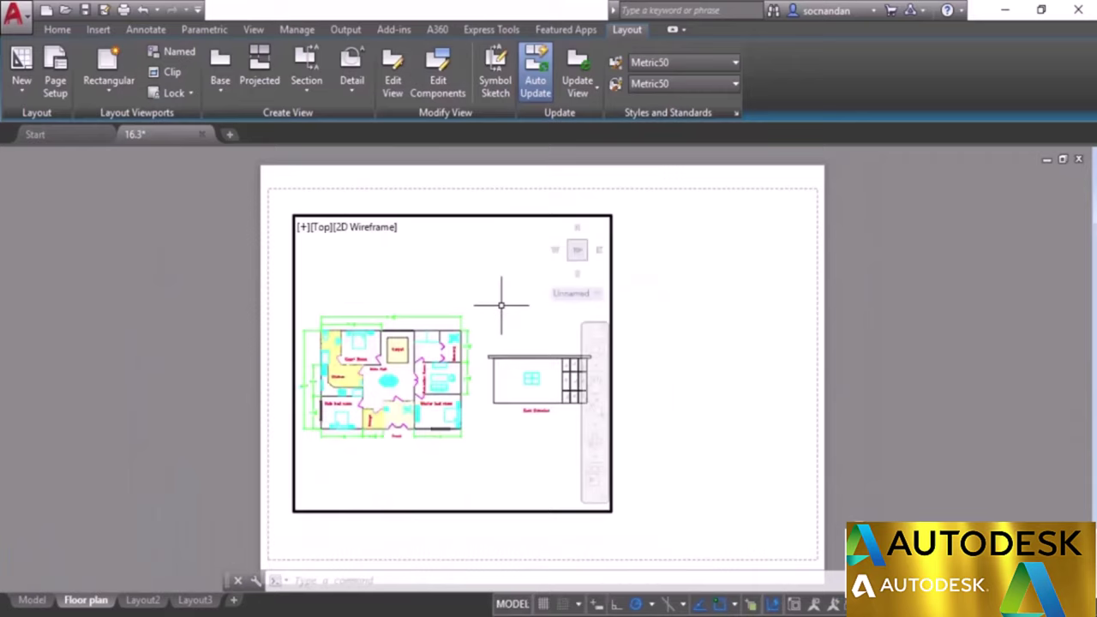
{"action": "double_click", "coordinate": [708, 224]}
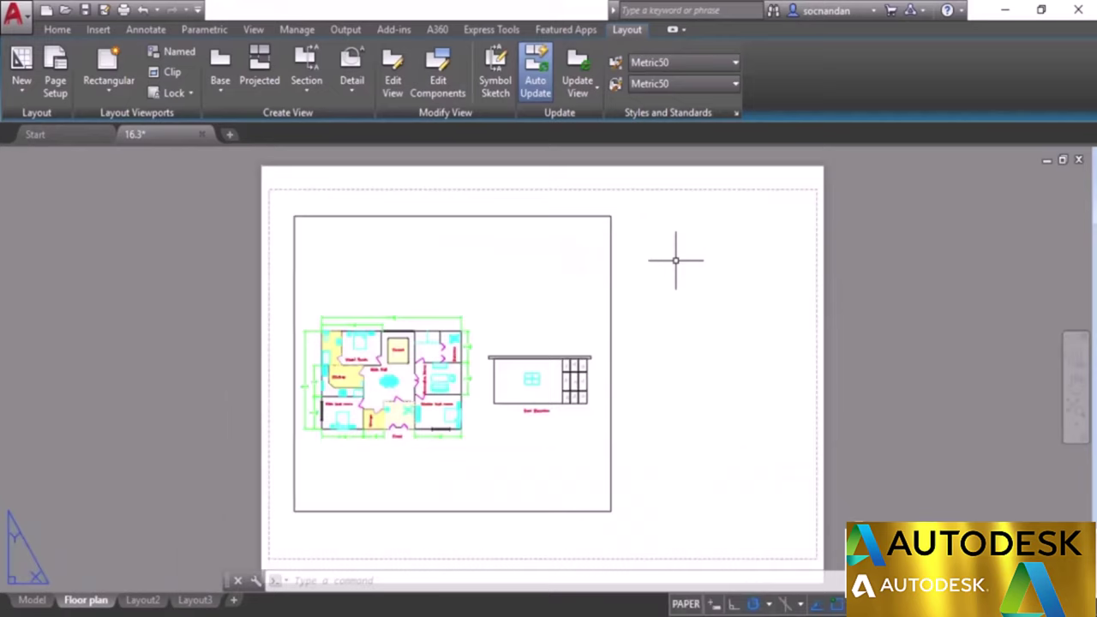
Create a second, narrower rectangular viewport in the empty sheet area beside the first one and select it.
{"action": "left_click", "coordinate": [102, 100]}
{"action": "left_click", "coordinate": [118, 120]}
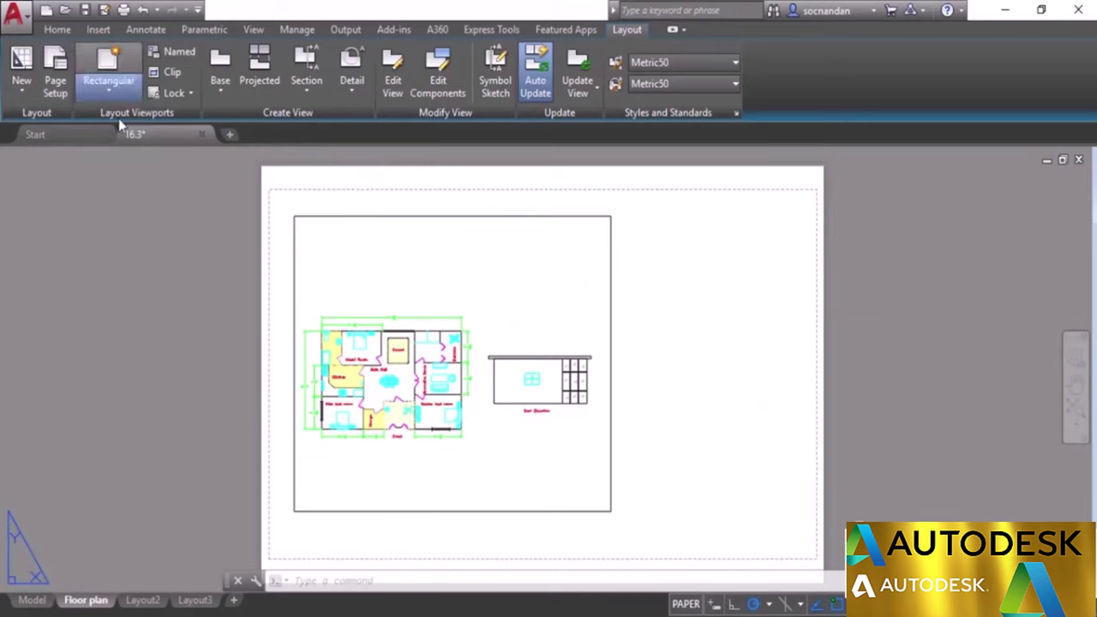
{"action": "left_click", "coordinate": [630, 215]}
{"action": "left_click", "coordinate": [801, 461]}
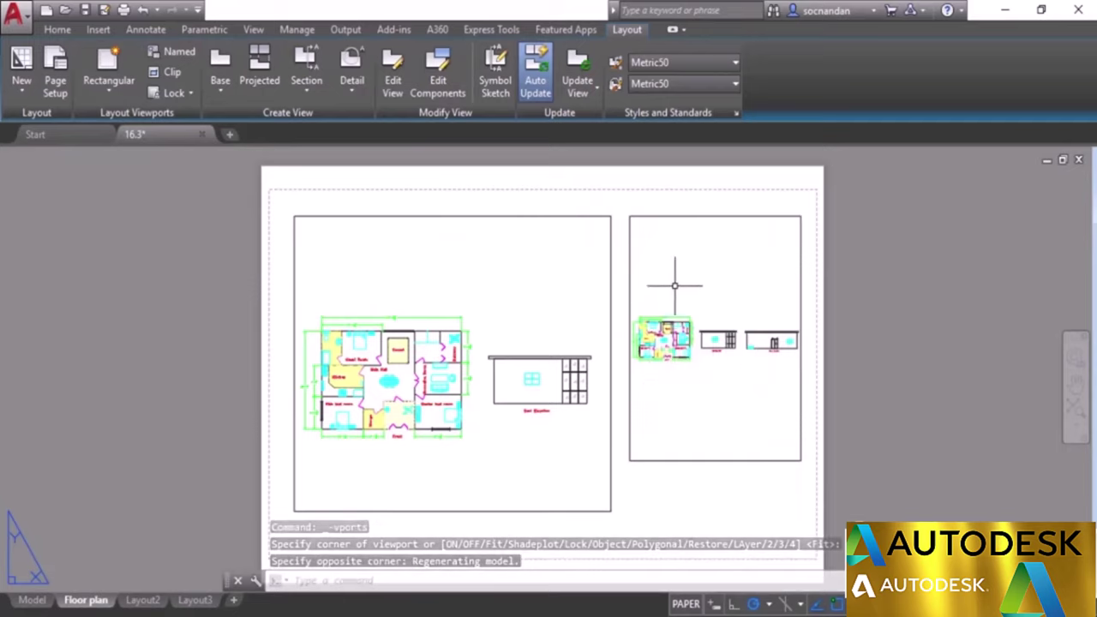
{"action": "left_click", "coordinate": [703, 216]}
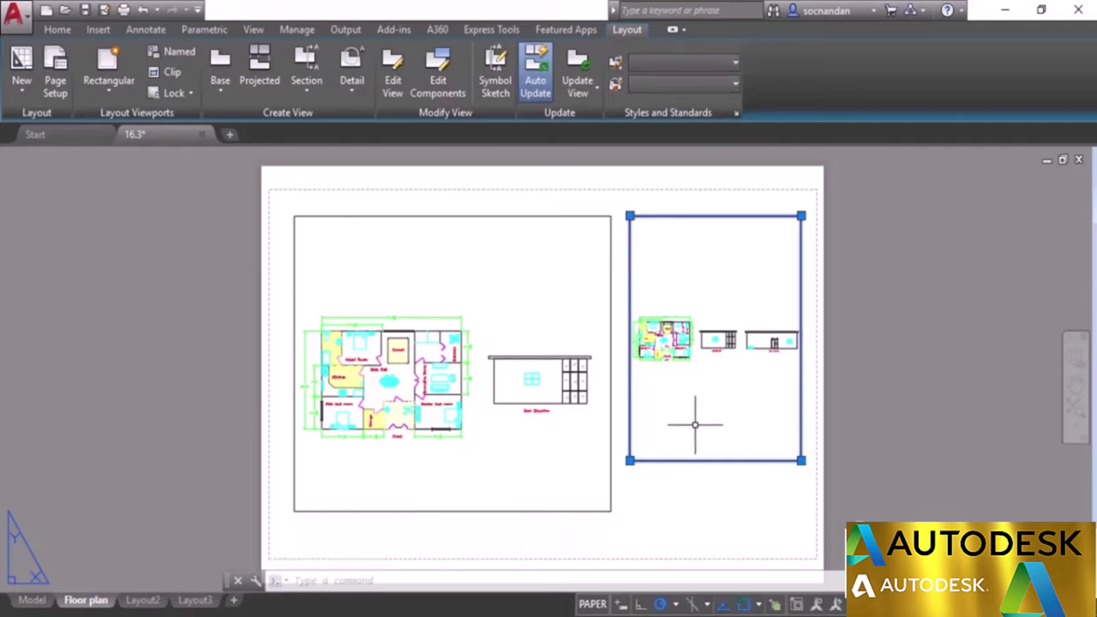
Erase both viewports from the Floor plan sheet and check the house drawings in model space before returning to the layout.
{"action": "key", "text": "Escape"}
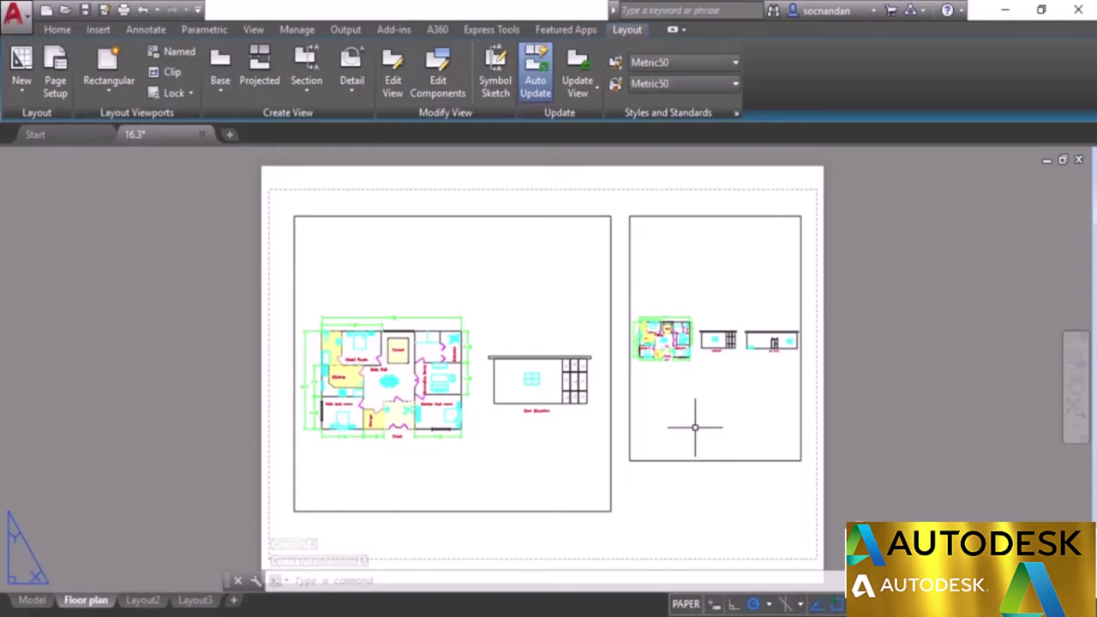
{"action": "left_click", "coordinate": [670, 508]}
{"action": "left_click", "coordinate": [602, 439]}
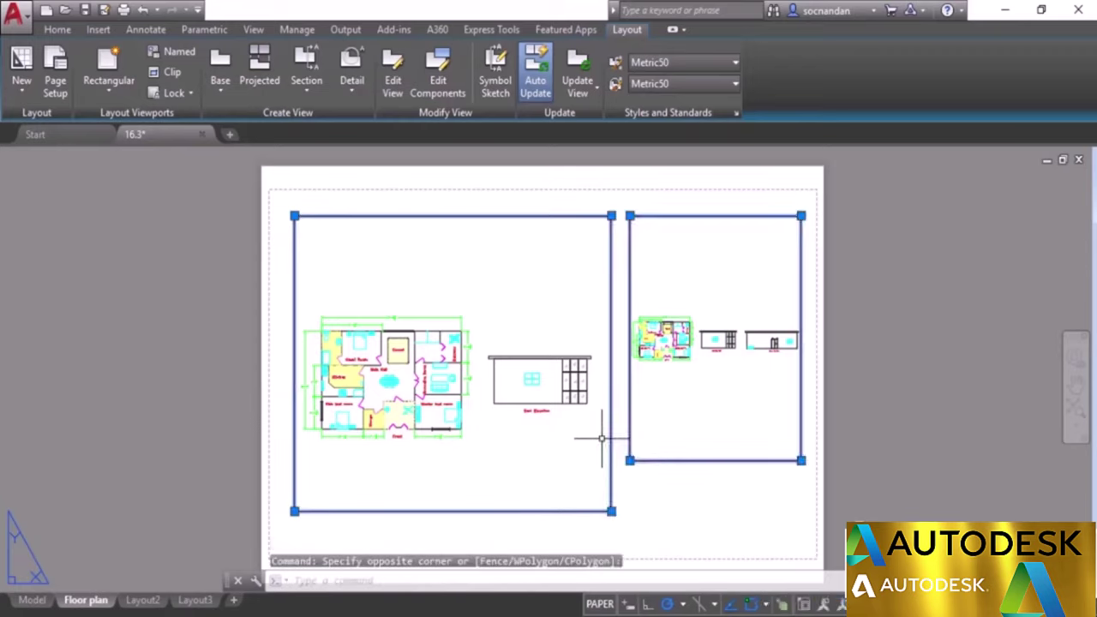
{"action": "right_click", "coordinate": [604, 442]}
{"action": "left_click", "coordinate": [634, 333]}
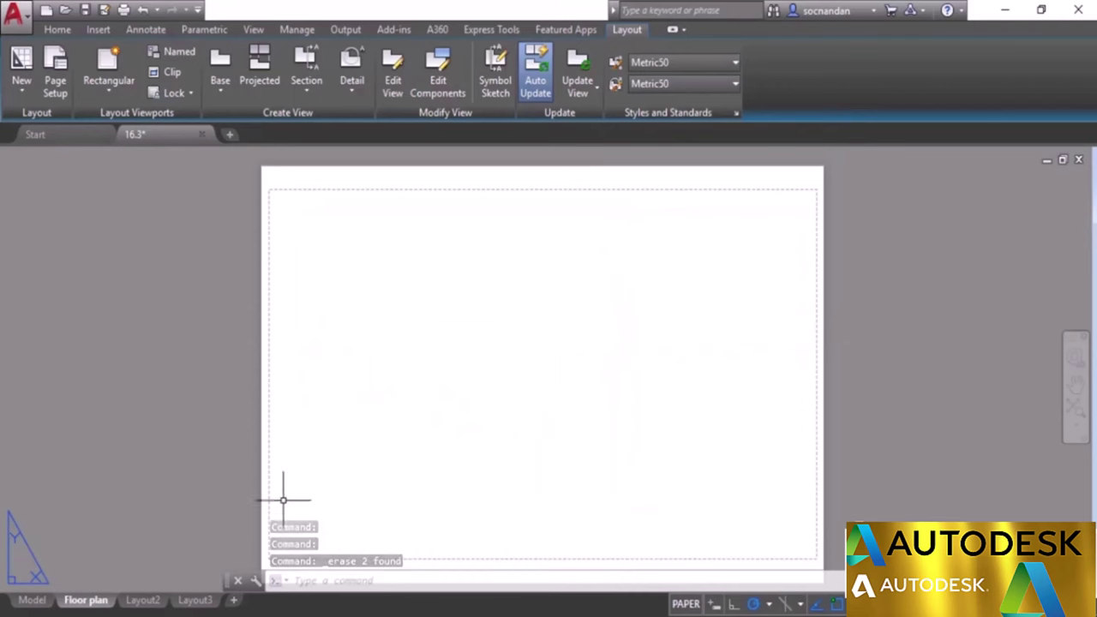
{"action": "left_click", "coordinate": [32, 602]}
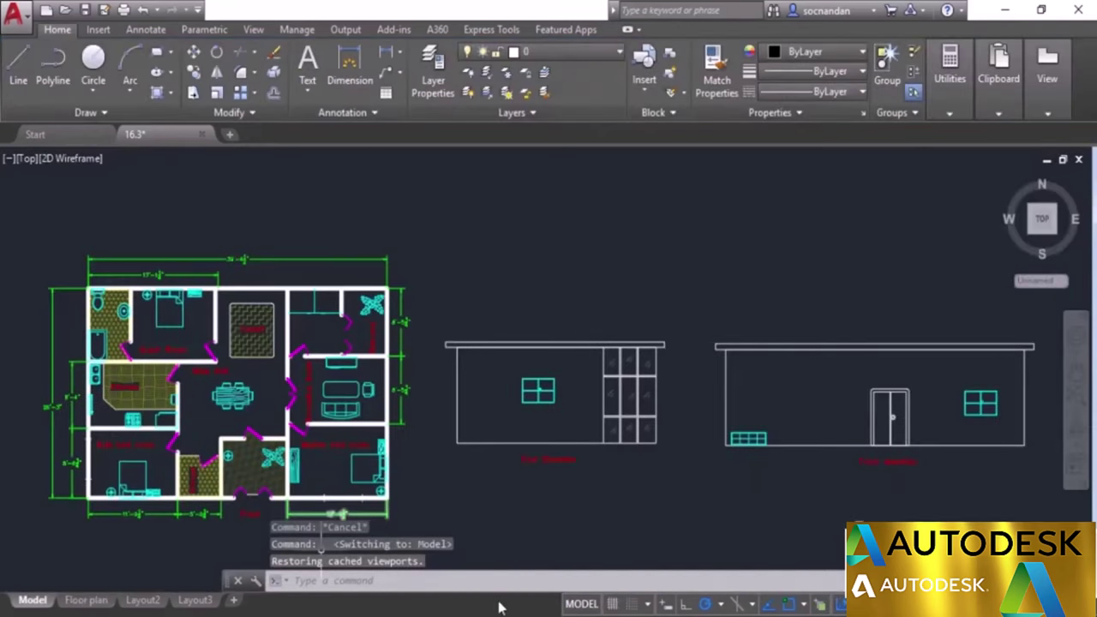
{"action": "left_click", "coordinate": [90, 600]}
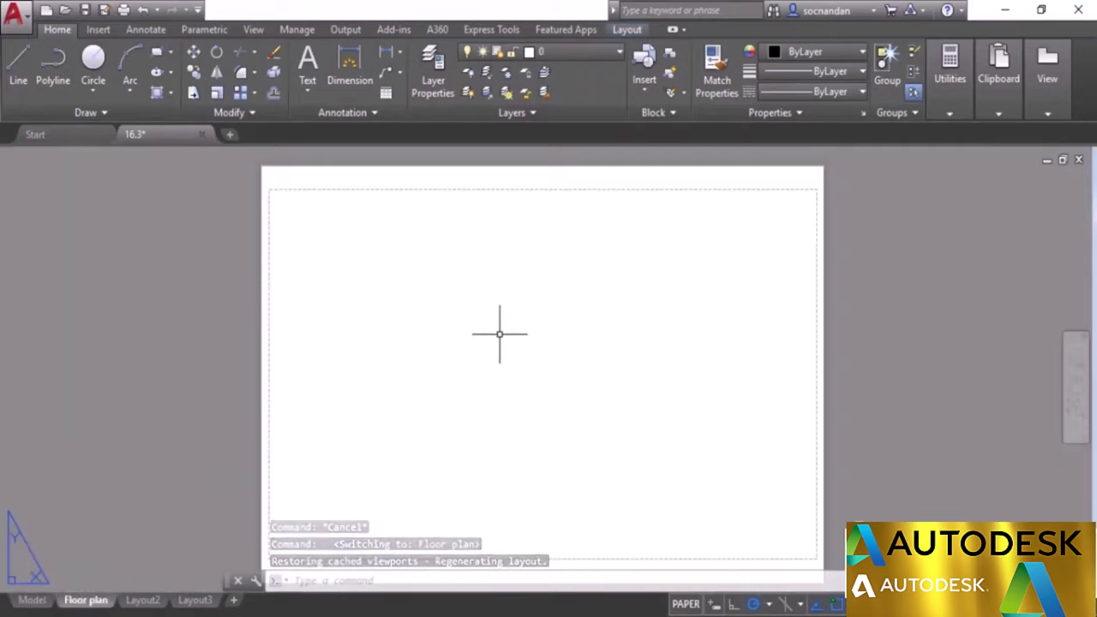
Compare the standard two- and three-viewport arrangements for new viewports and choose Three: Right.
{"action": "left_click", "coordinate": [627, 31]}
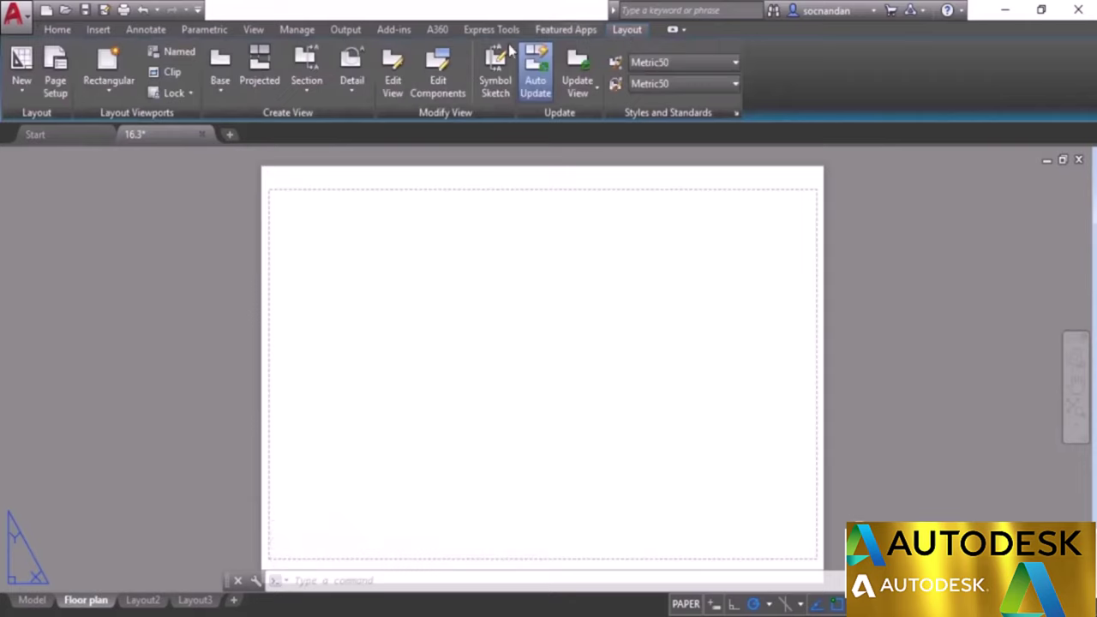
{"action": "left_click", "coordinate": [187, 56]}
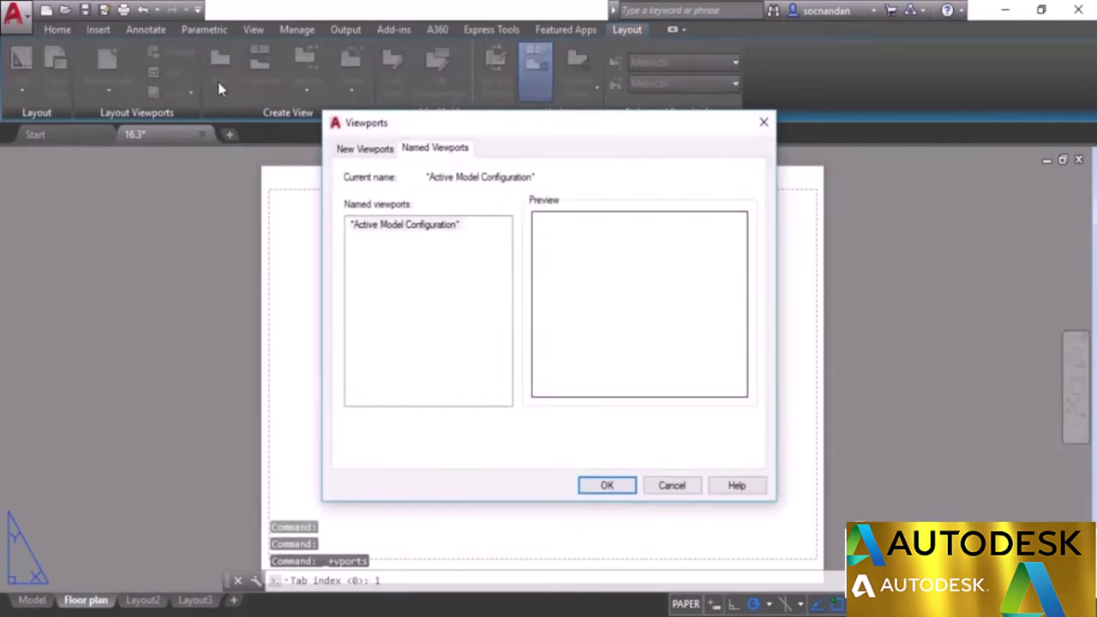
{"action": "left_click", "coordinate": [366, 150]}
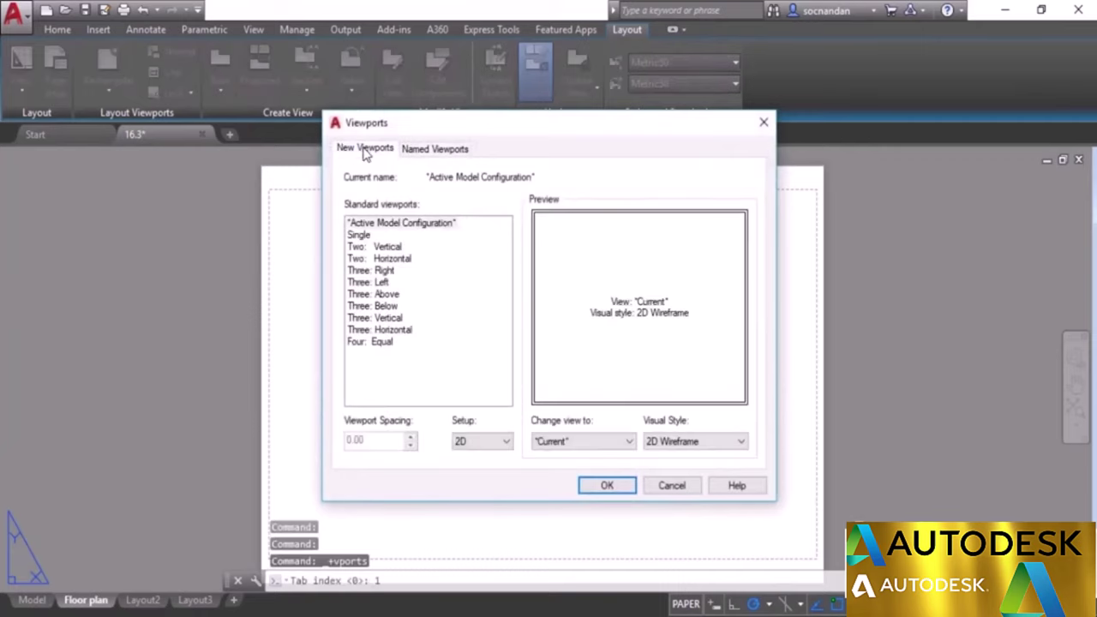
{"action": "left_click", "coordinate": [386, 249]}
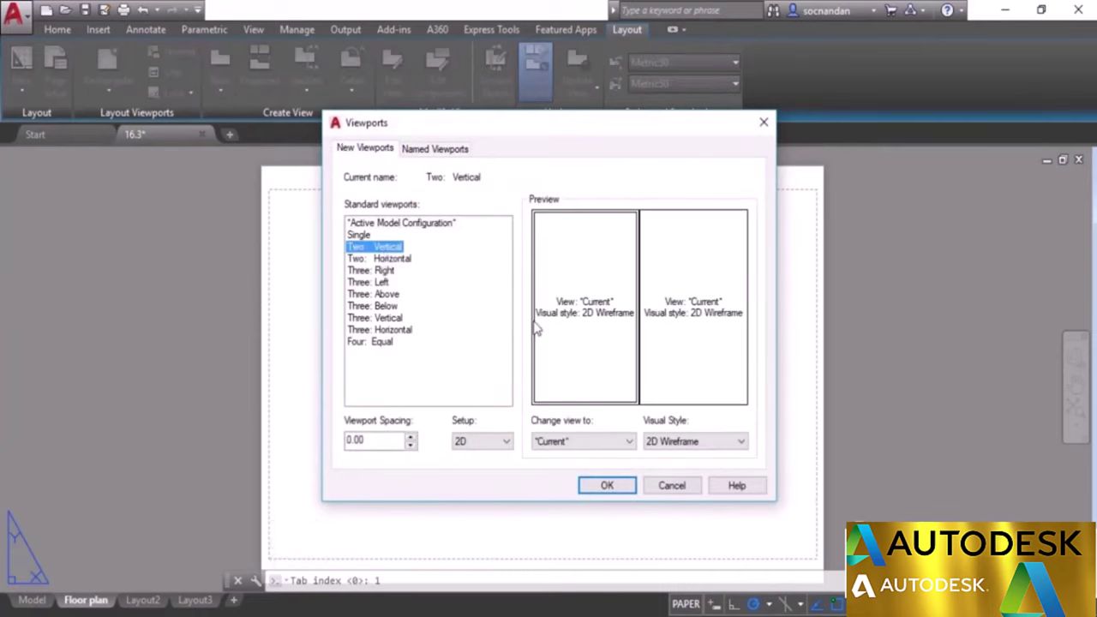
{"action": "left_click", "coordinate": [396, 259]}
{"action": "left_click", "coordinate": [386, 271]}
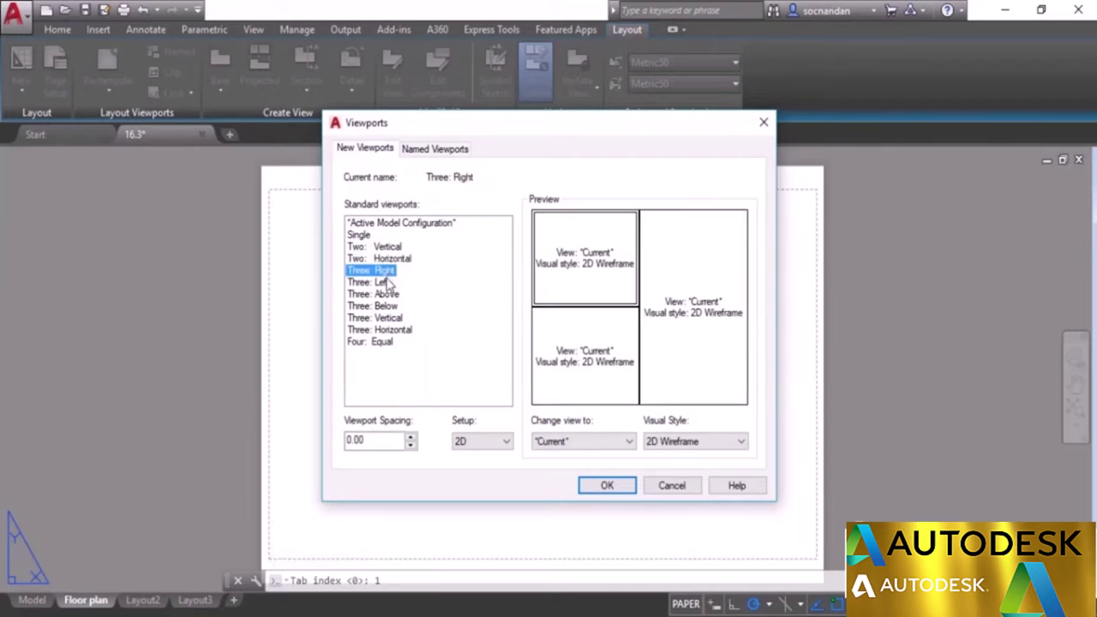
{"action": "left_click", "coordinate": [386, 283]}
{"action": "left_click", "coordinate": [386, 295]}
{"action": "left_click", "coordinate": [386, 306]}
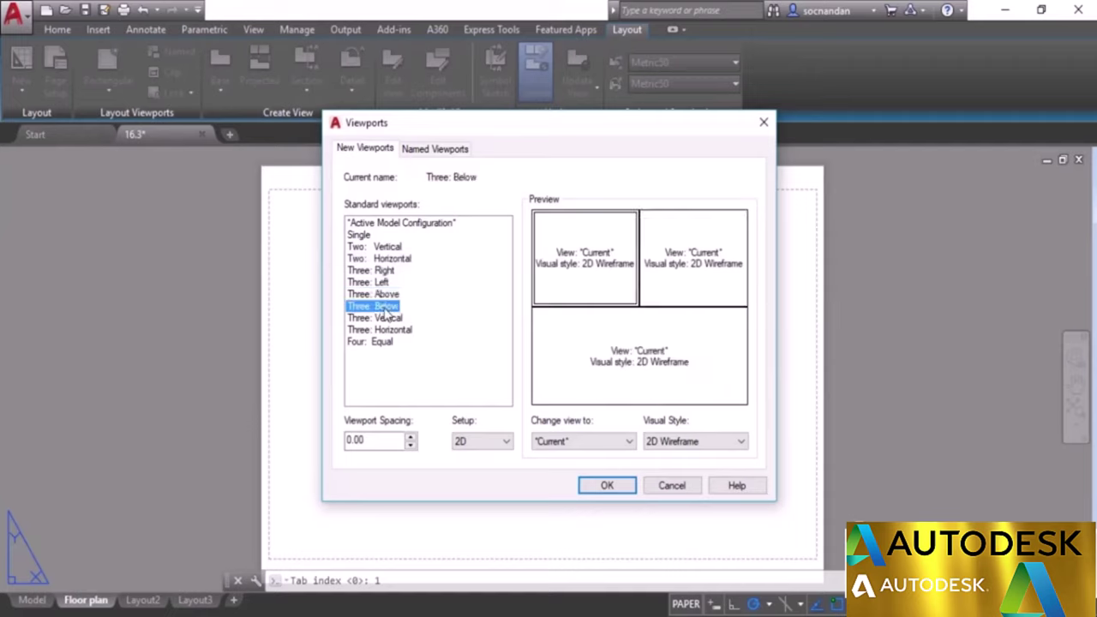
{"action": "left_click", "coordinate": [386, 318]}
{"action": "left_click", "coordinate": [387, 295]}
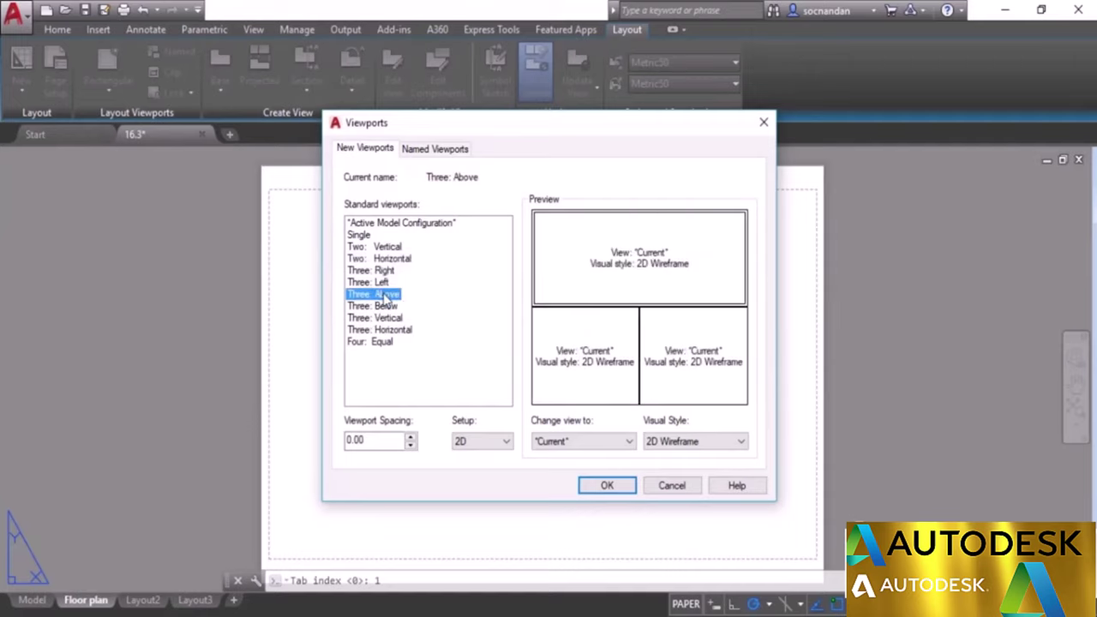
{"action": "left_click", "coordinate": [382, 283]}
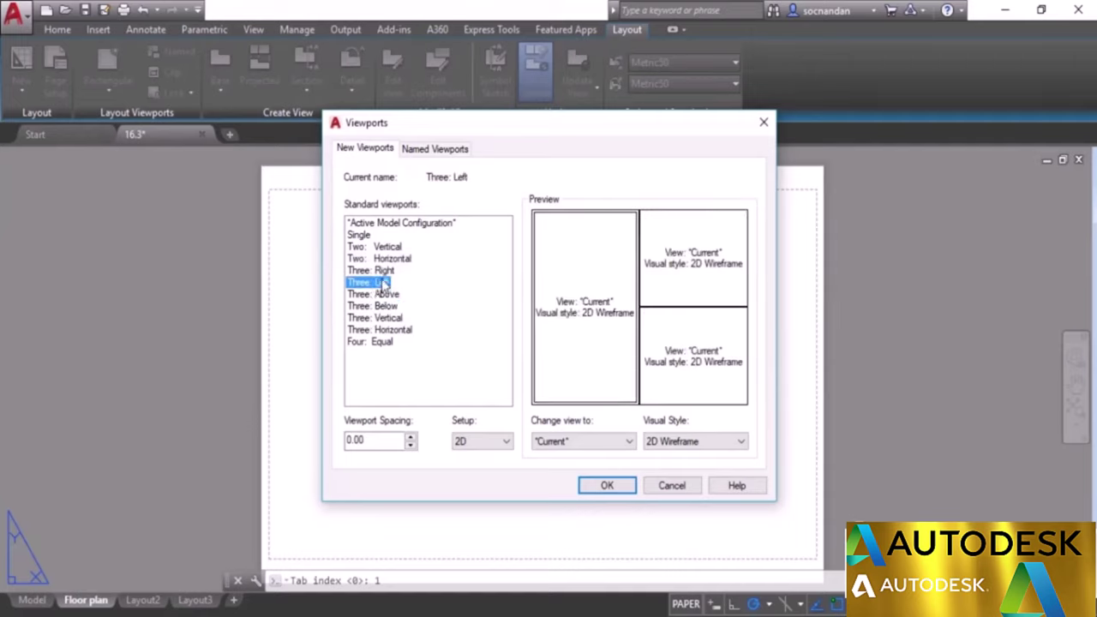
{"action": "left_click", "coordinate": [384, 271]}
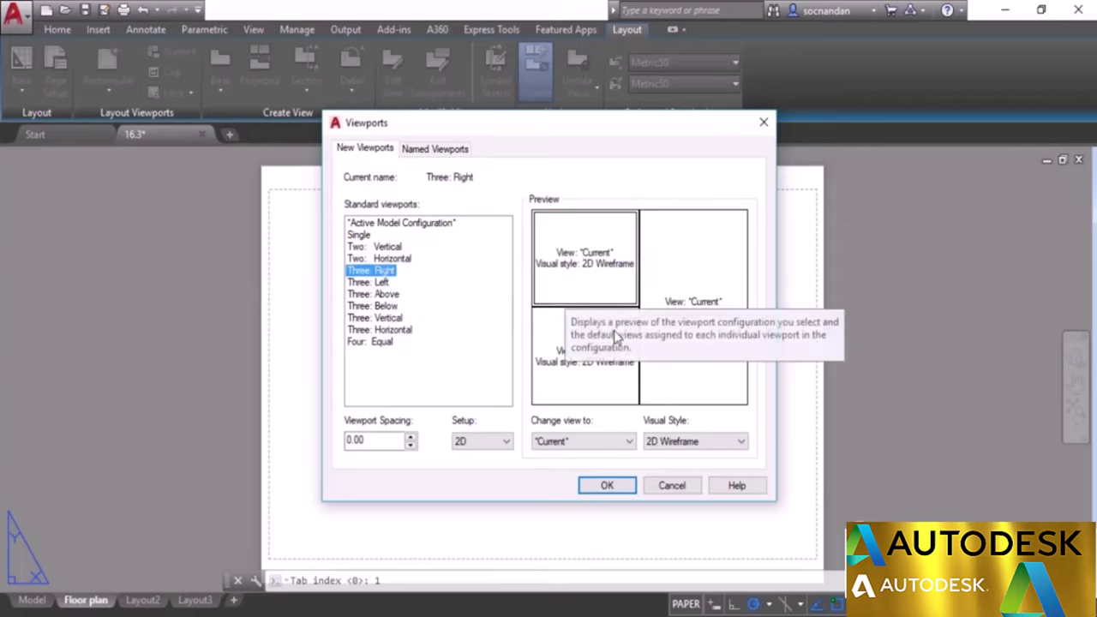
Place the three-viewport arrangement across nearly the whole printable area, just inside its dashed margin.
{"action": "left_click", "coordinate": [606, 485]}
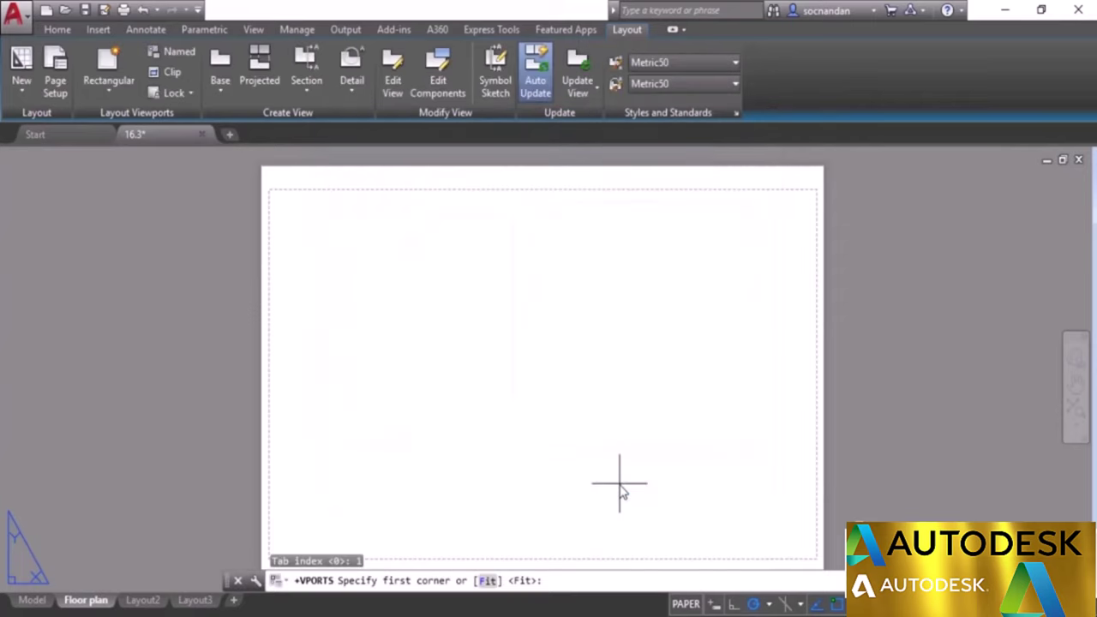
{"action": "left_click", "coordinate": [273, 196]}
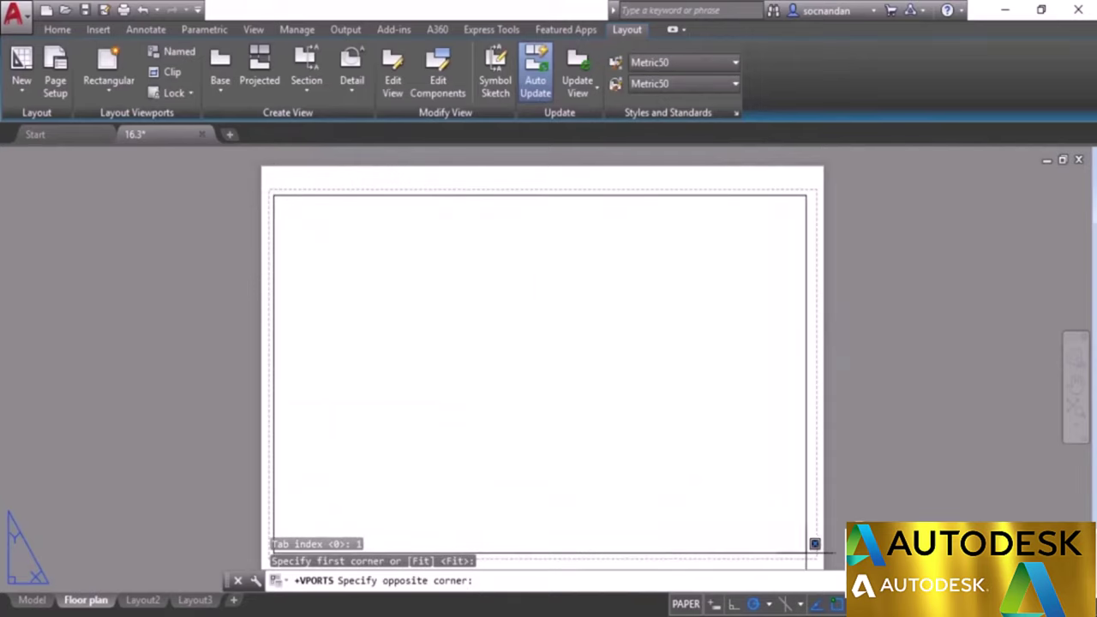
{"action": "left_click", "coordinate": [808, 553]}
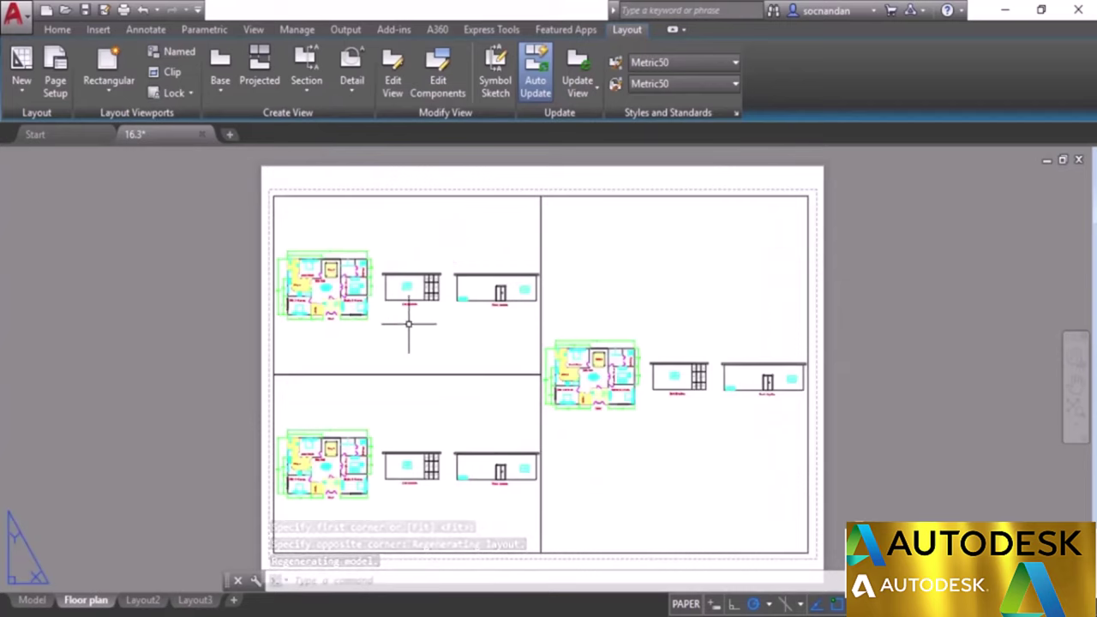
Activate the tall viewport, zoom in on the east elevation and pan it to the viewport's centre.
{"action": "double_click", "coordinate": [658, 300]}
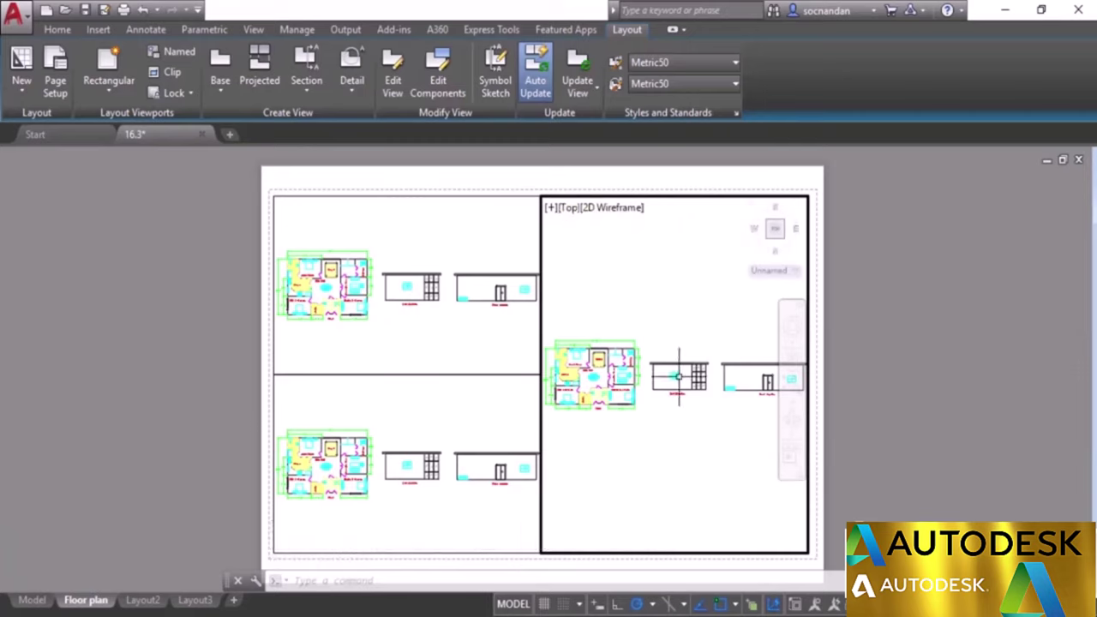
{"action": "scroll", "coordinate": [657, 372], "scroll_direction": "up", "scroll_amount": 6}
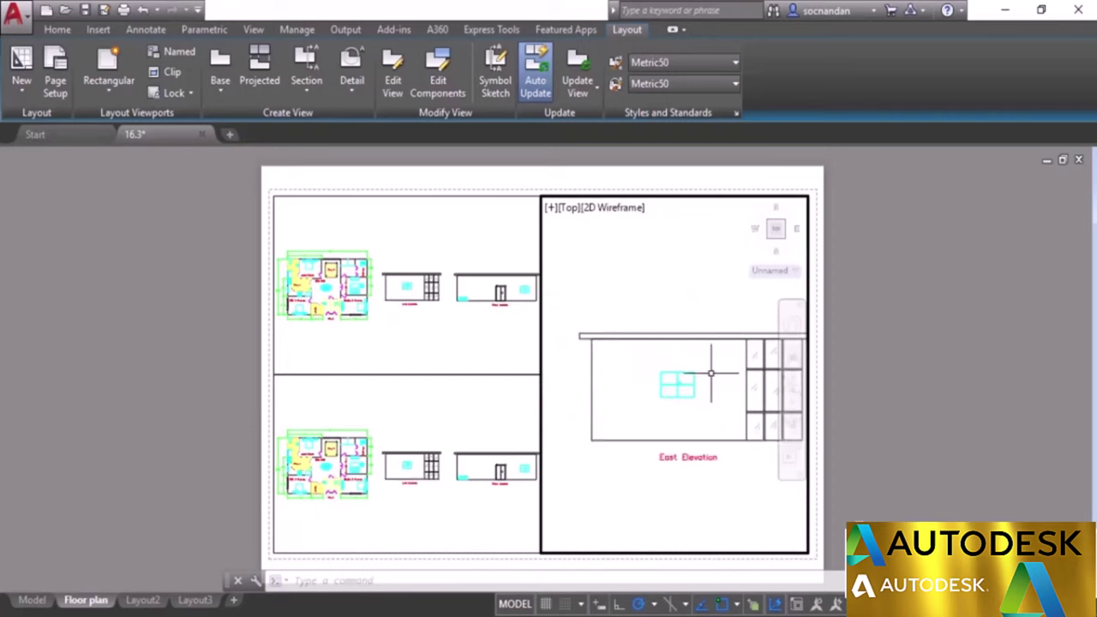
{"action": "middle_click_drag", "start_coordinate": [711, 372], "coordinate": [690, 377]}
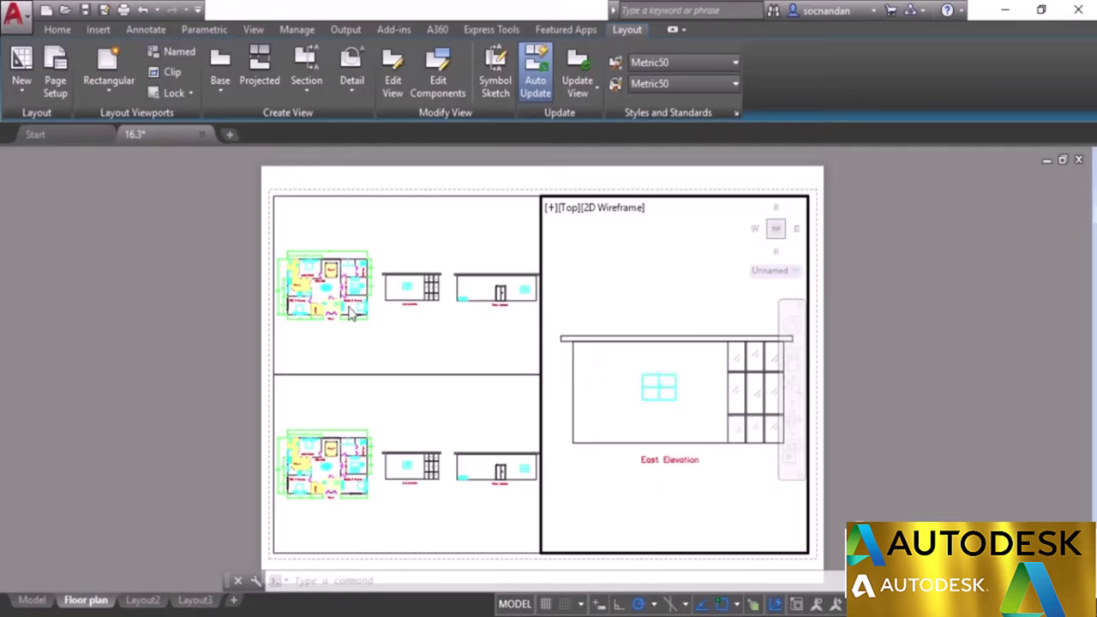
Draw a circle on the east elevation wall beside the window through the active viewport, and return to paper space.
{"action": "left_click", "coordinate": [63, 31]}
{"action": "left_click", "coordinate": [94, 62]}
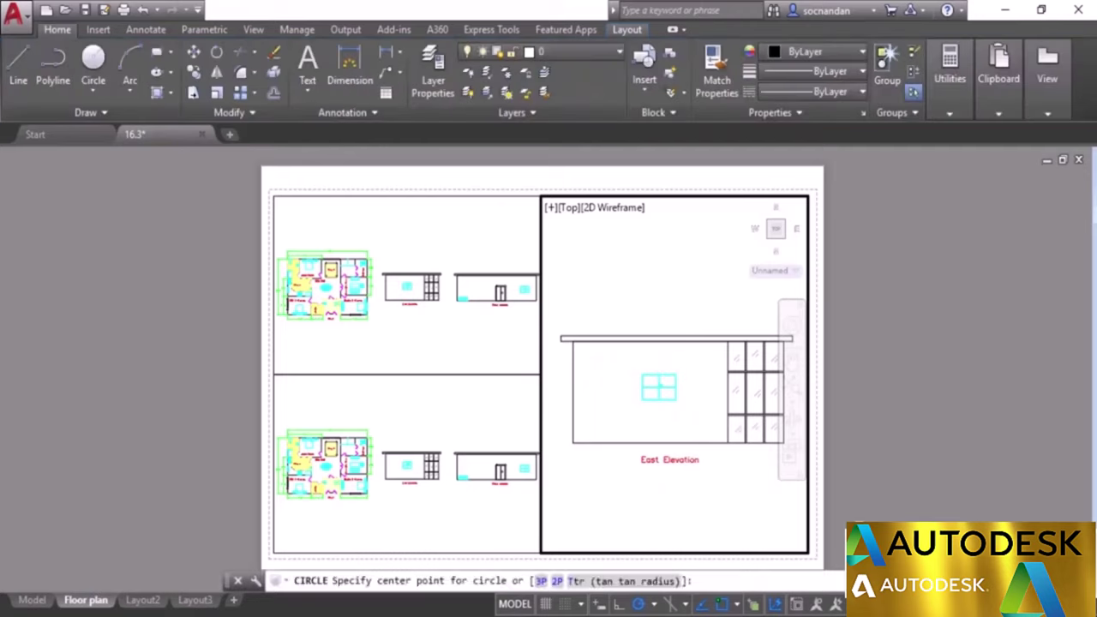
{"action": "left_click", "coordinate": [605, 385]}
{"action": "left_click", "coordinate": [610, 413]}
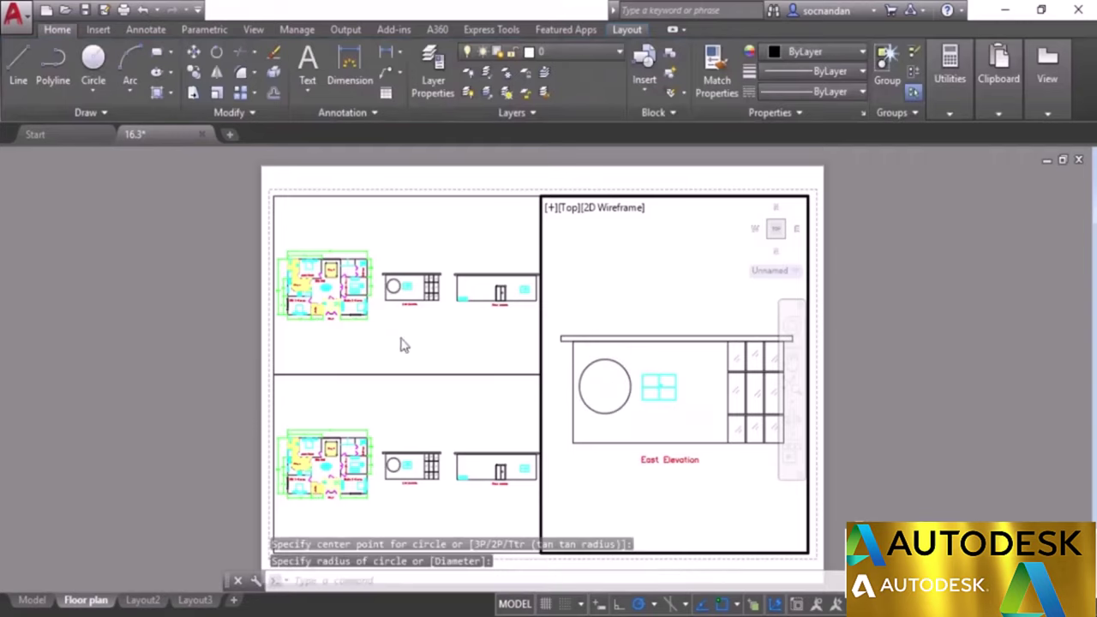
{"action": "double_click", "coordinate": [881, 317]}
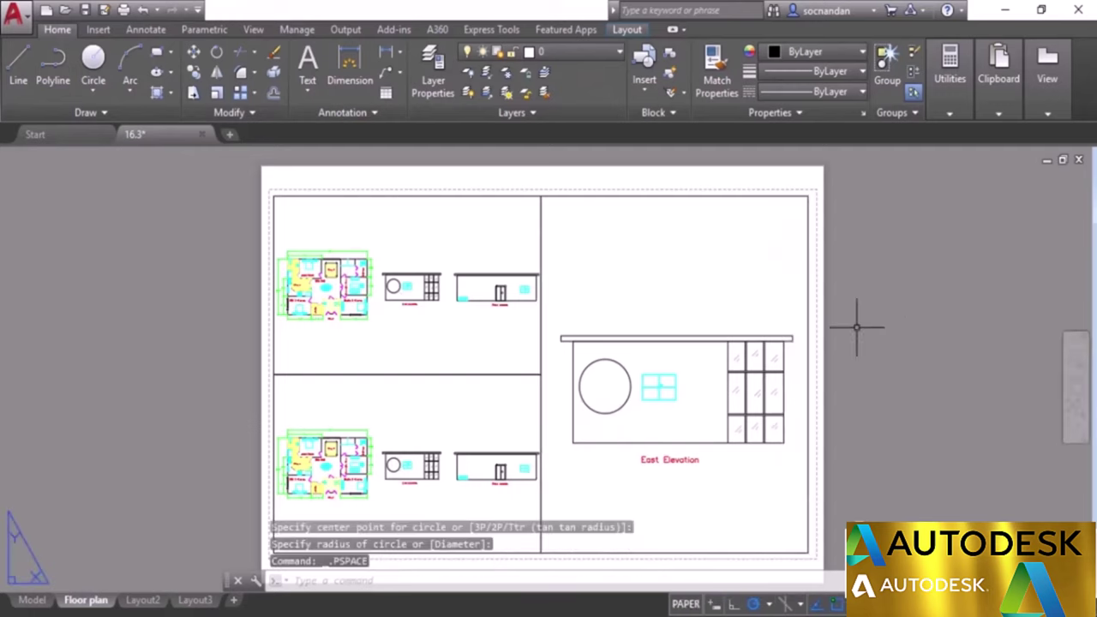
Check the circle on the east elevation in model space and return to the Floor plan layout.
{"action": "left_click", "coordinate": [34, 600]}
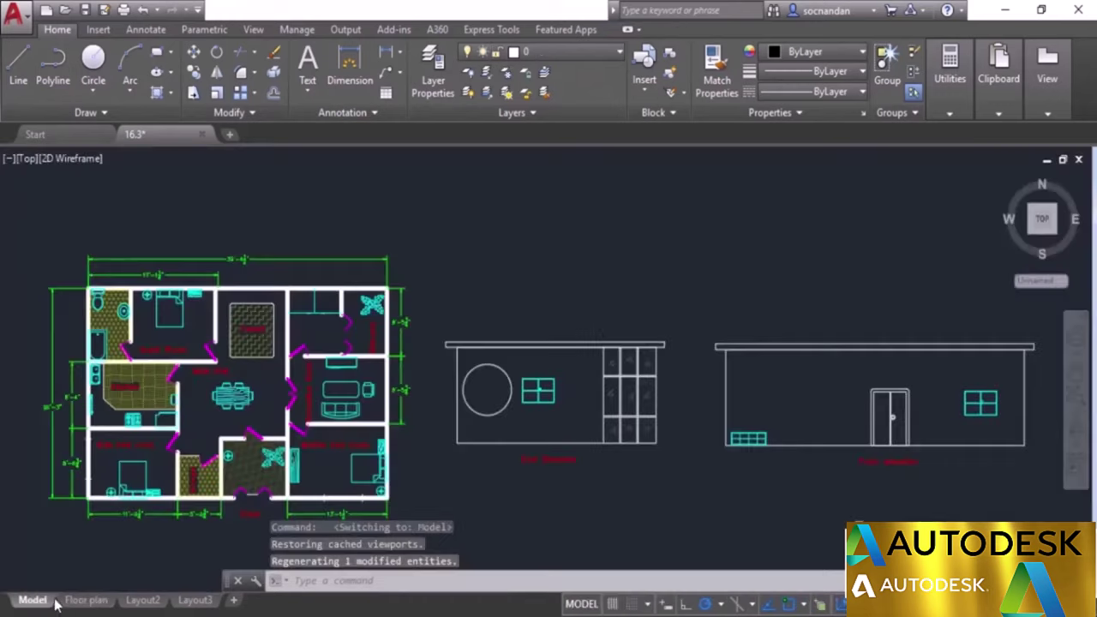
{"action": "left_click", "coordinate": [499, 379]}
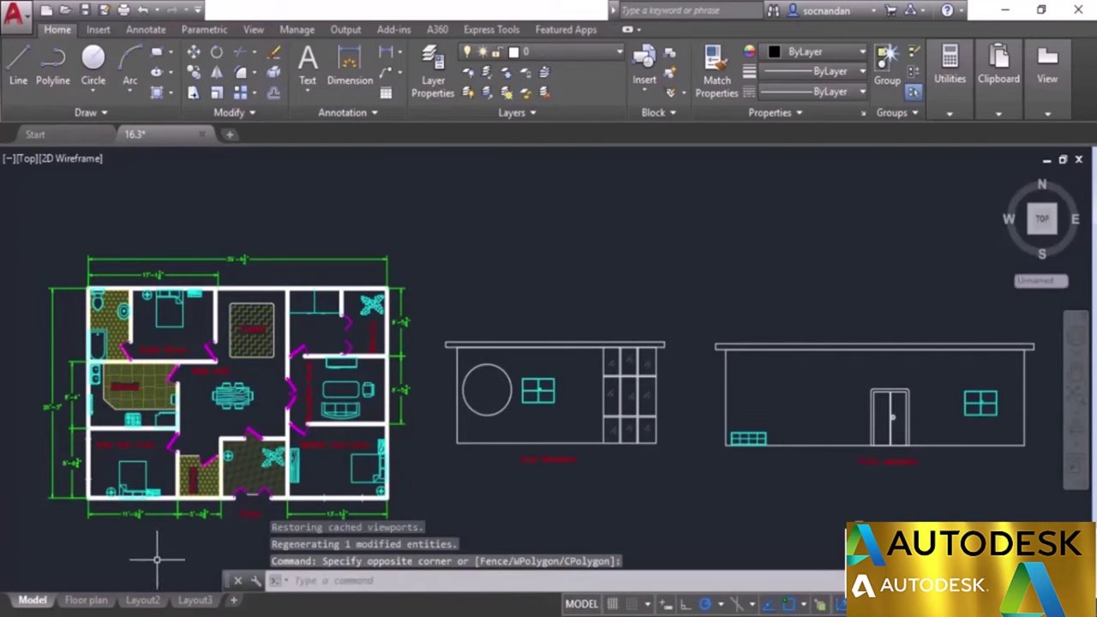
{"action": "left_click", "coordinate": [86, 600]}
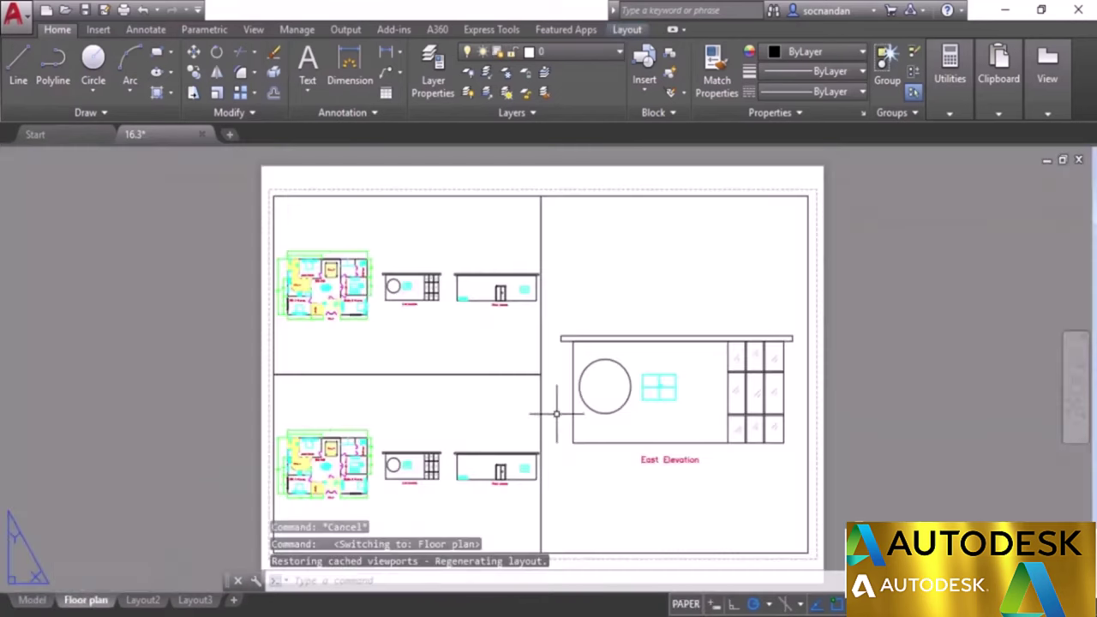
Activate the tall viewport and erase the circle from the east elevation.
{"action": "double_click", "coordinate": [603, 385]}
{"action": "left_click", "coordinate": [603, 361]}
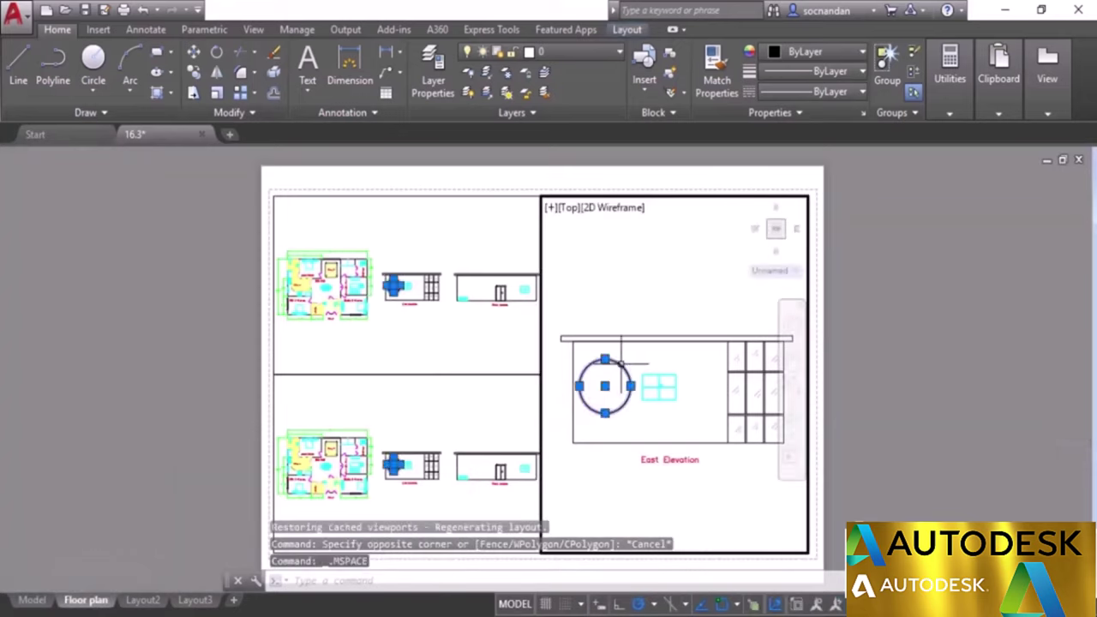
{"action": "right_click", "coordinate": [645, 283]}
{"action": "left_click", "coordinate": [686, 308]}
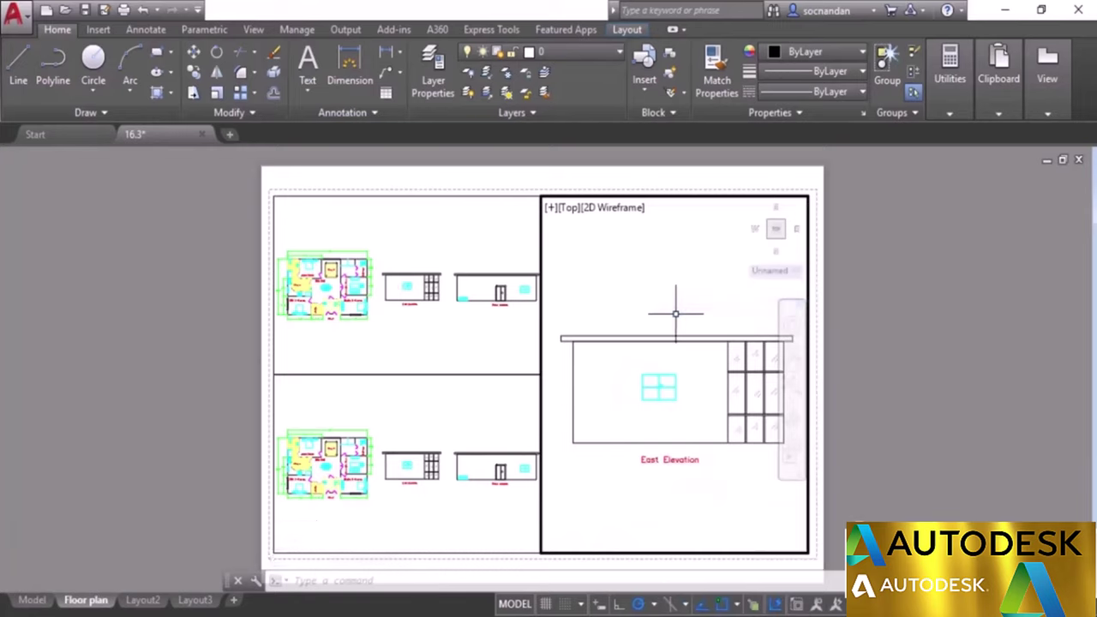
Zoom the east elevation out and back in within its viewport, and return to paper space.
{"action": "scroll", "coordinate": [676, 314], "scroll_direction": "down", "scroll_amount": 2}
{"action": "scroll", "coordinate": [676, 314], "scroll_direction": "up", "scroll_amount": 2}
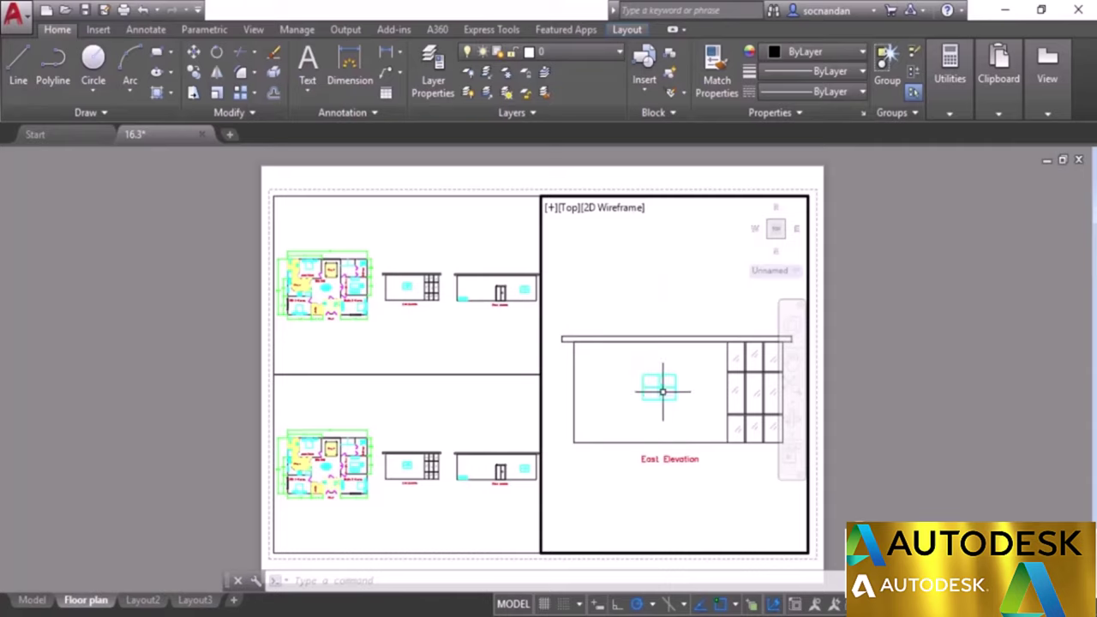
{"action": "double_click", "coordinate": [865, 280]}
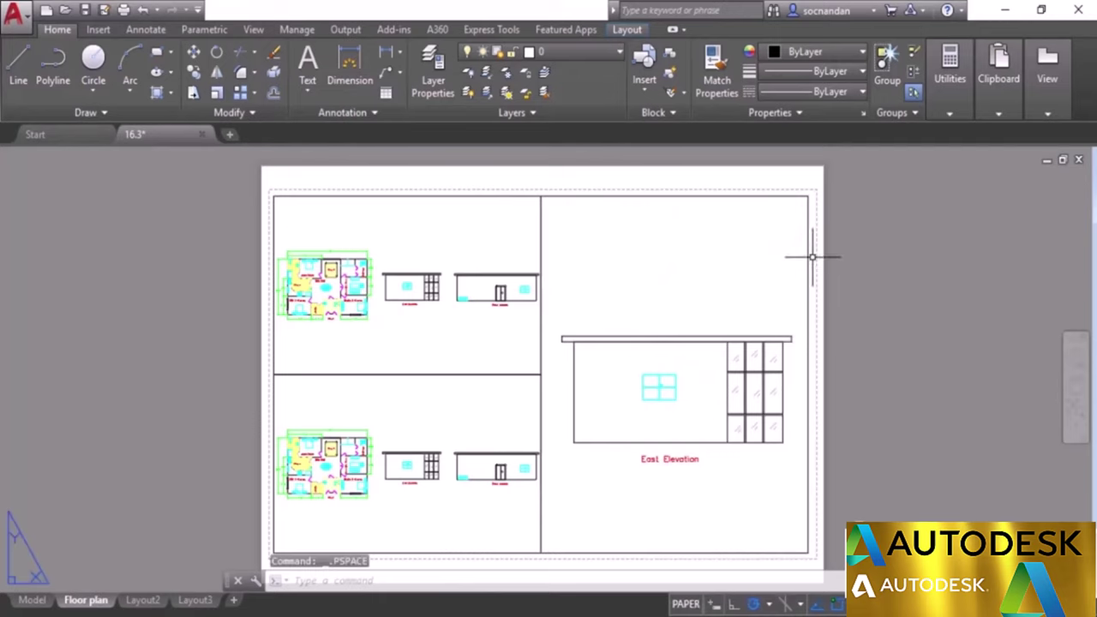
Lock the display of the tall east elevation viewport and activate model space inside it.
{"action": "left_click", "coordinate": [809, 256]}
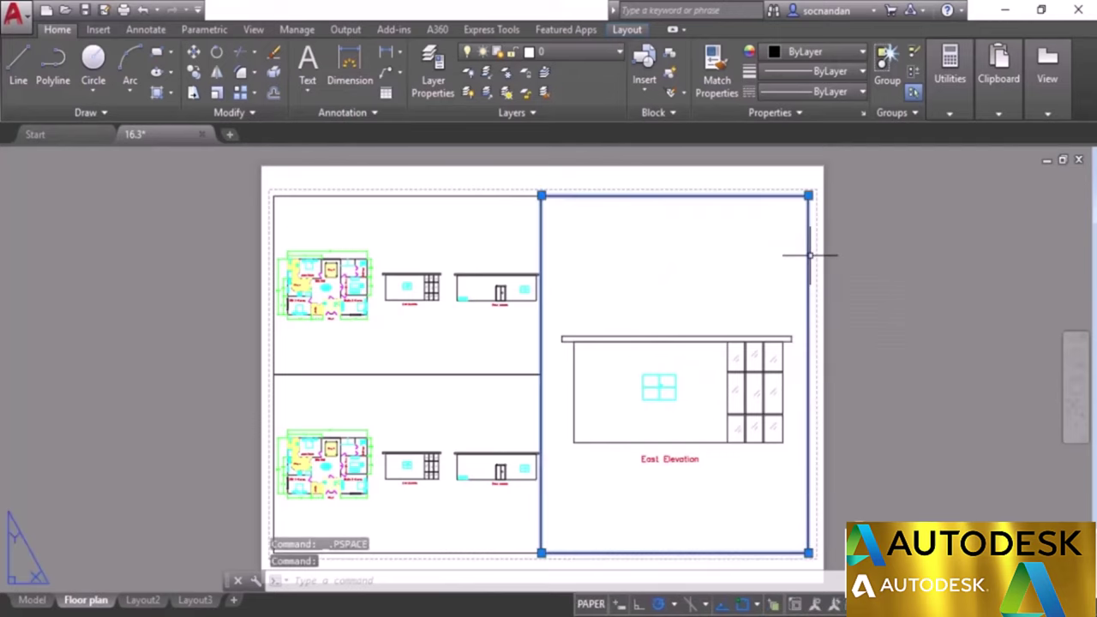
{"action": "right_click", "coordinate": [832, 225]}
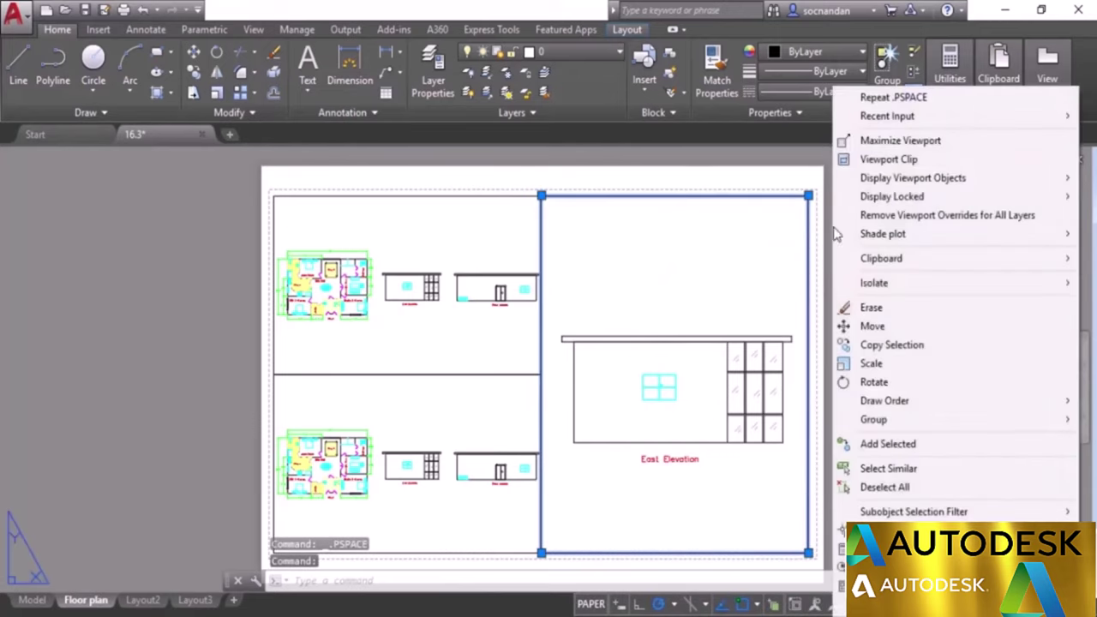
{"action": "mouse_move", "coordinate": [898, 197]}
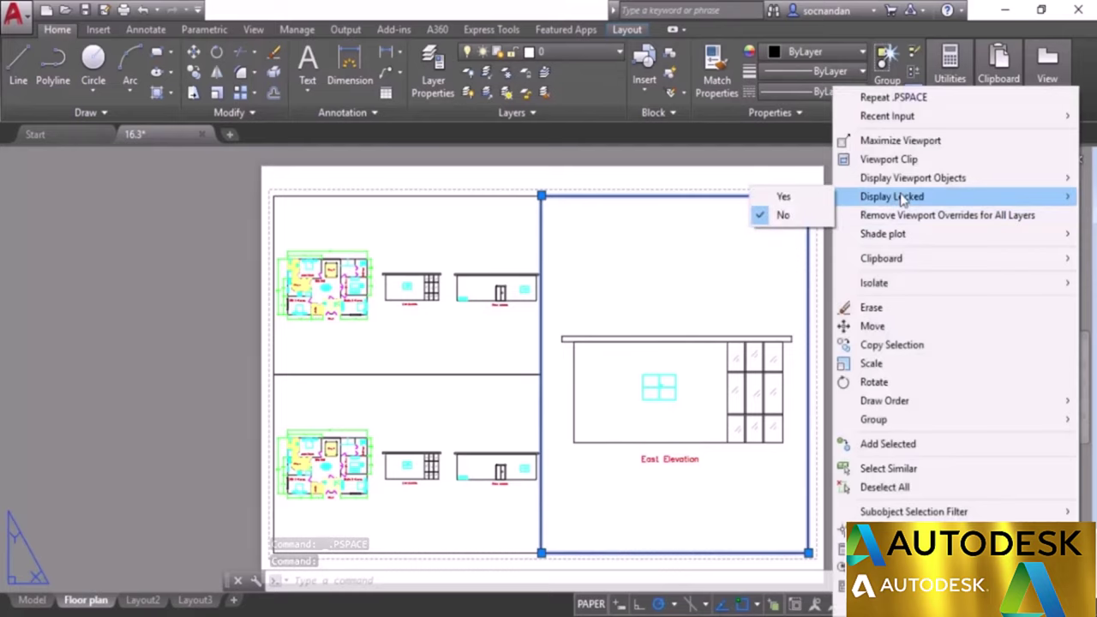
{"action": "left_click", "coordinate": [783, 196]}
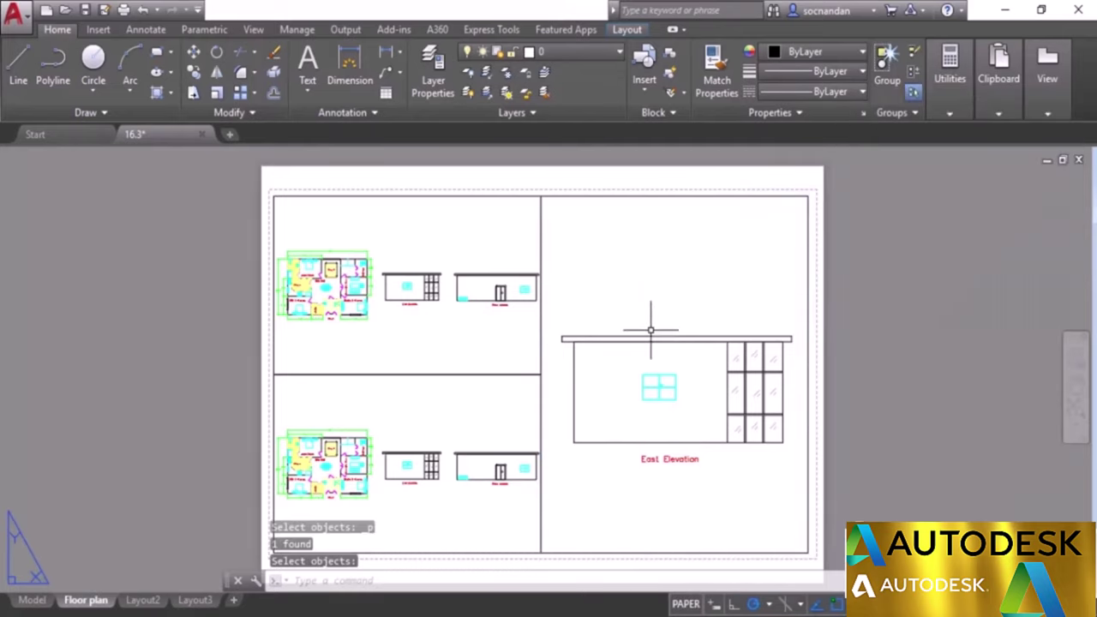
{"action": "double_click", "coordinate": [647, 287]}
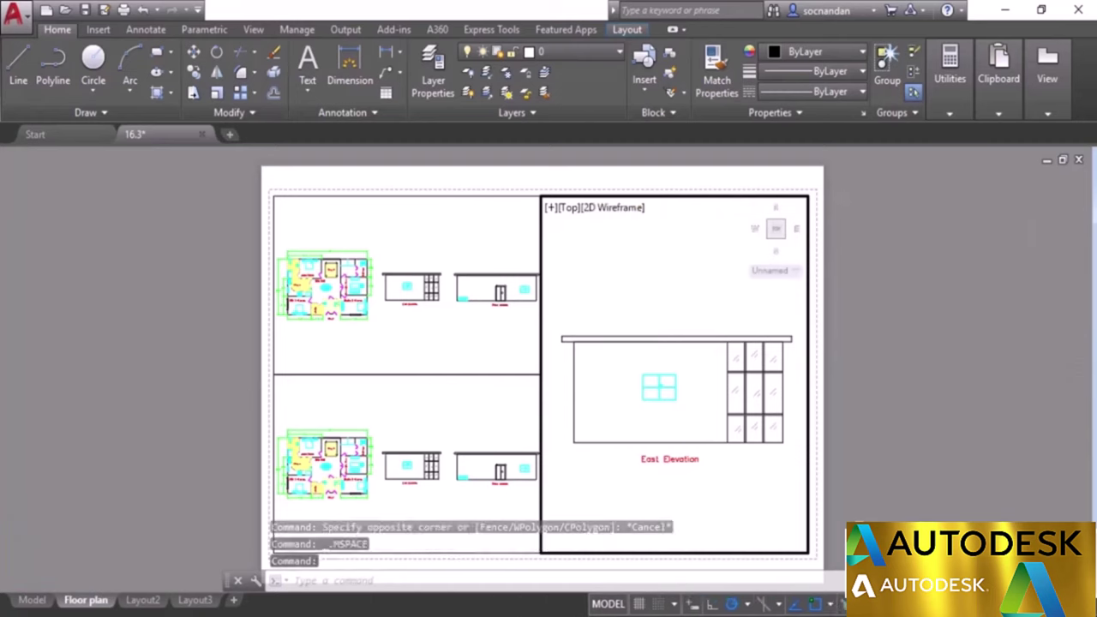
Test the display lock by zooming out and in over the tall east elevation viewport.
{"action": "scroll", "coordinate": [665, 341], "scroll_direction": "down", "scroll_amount": 2}
{"action": "scroll", "coordinate": [664, 340], "scroll_direction": "up", "scroll_amount": 1}
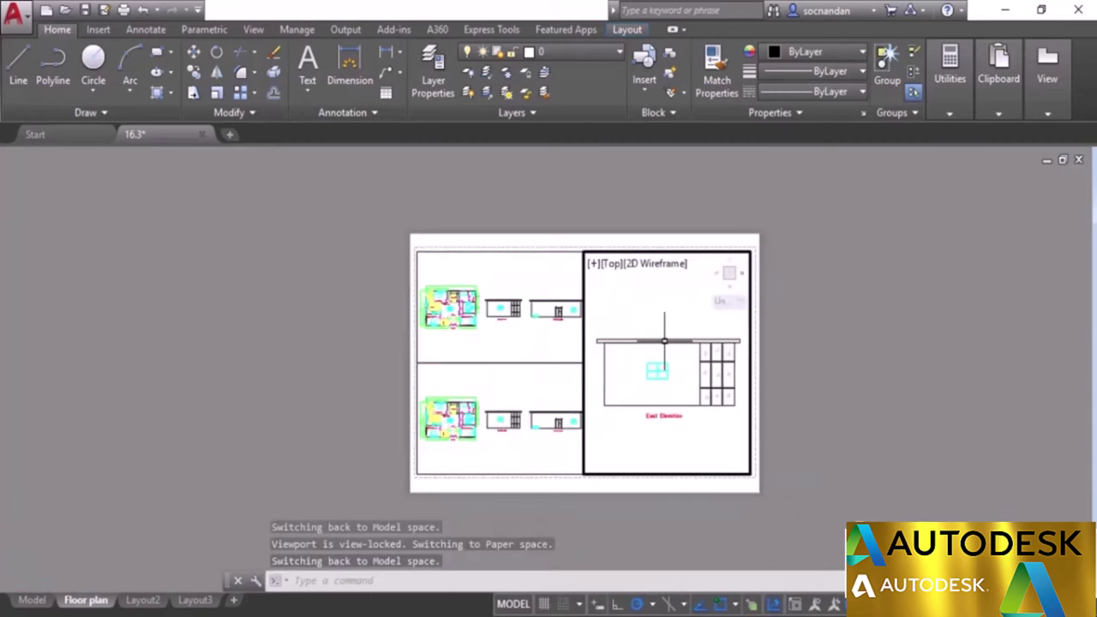
{"action": "scroll", "coordinate": [665, 340], "scroll_direction": "up", "scroll_amount": 2}
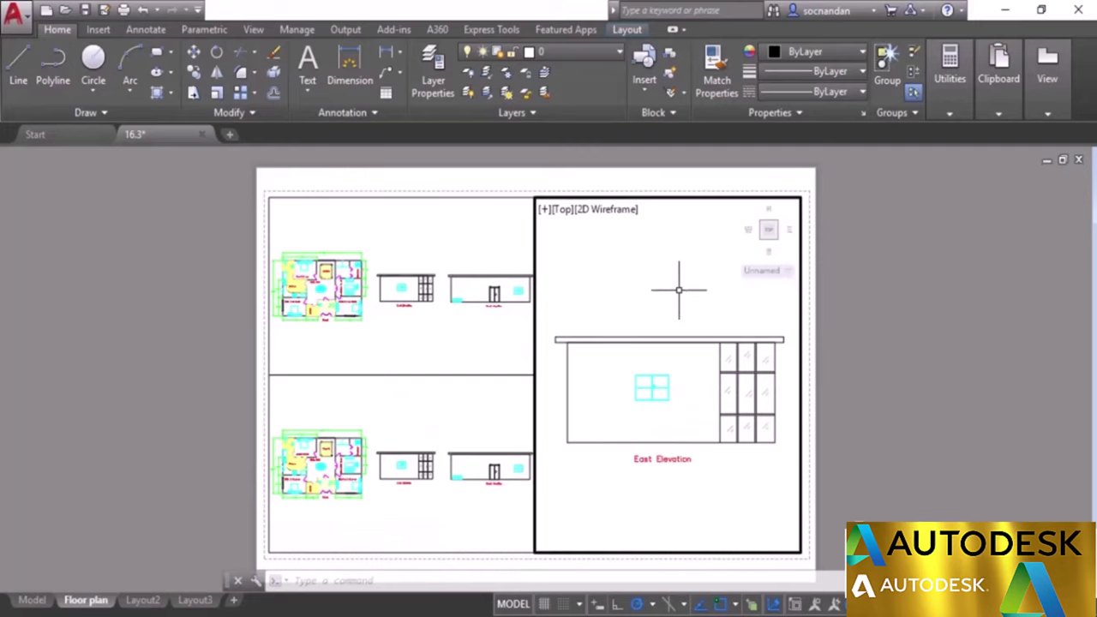
{"action": "left_click", "coordinate": [627, 30]}
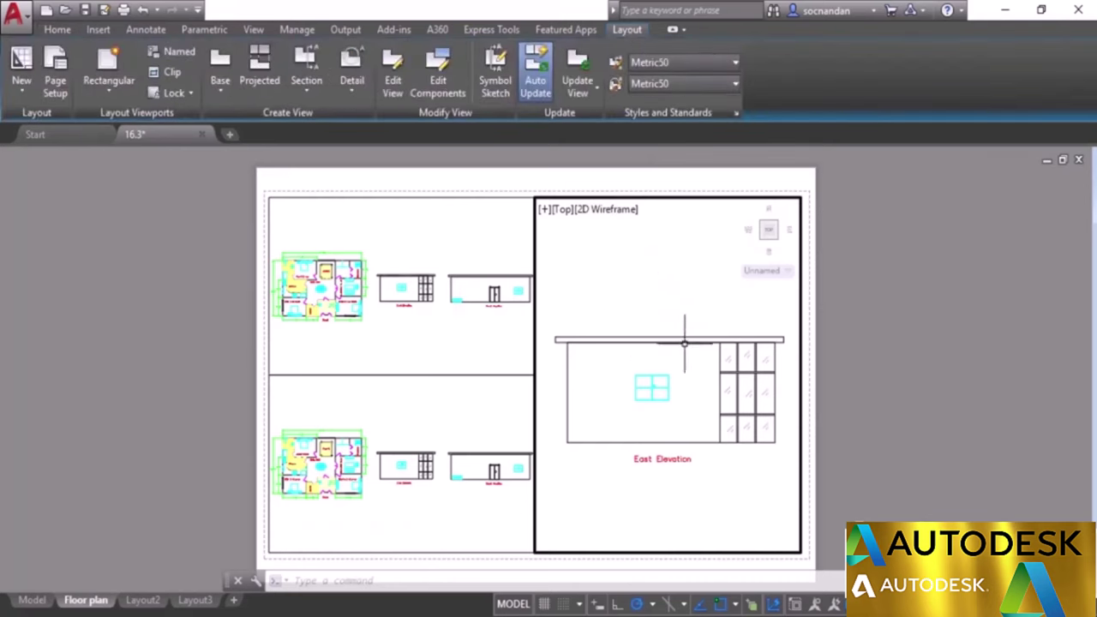
{"action": "scroll", "coordinate": [675, 310], "scroll_direction": "down", "scroll_amount": 2}
{"action": "scroll", "coordinate": [675, 311], "scroll_direction": "up", "scroll_amount": 2}
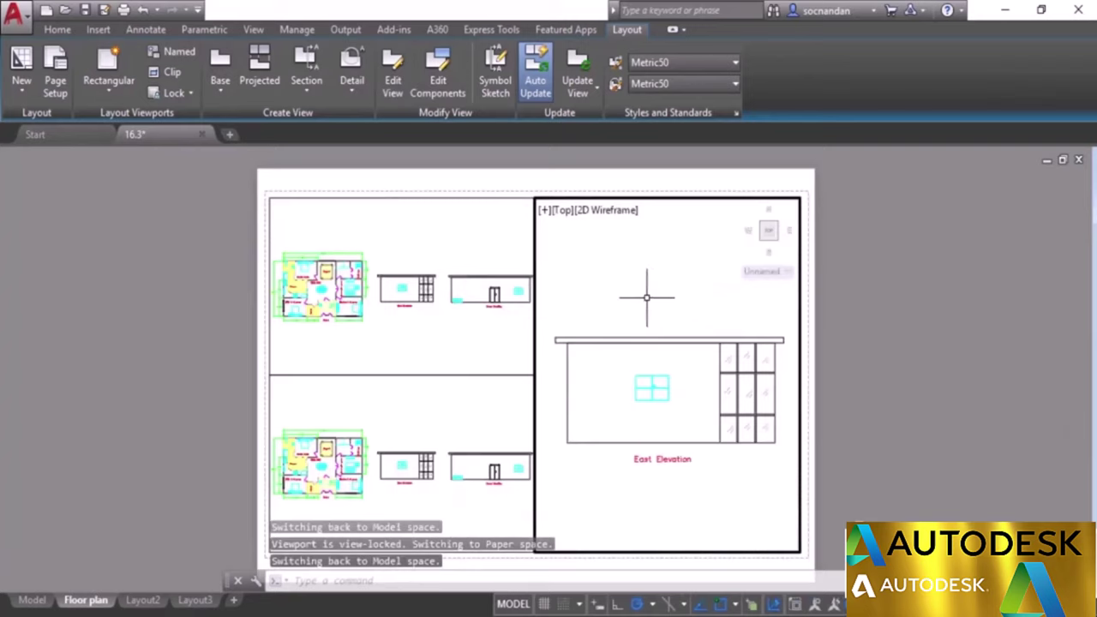
Unlock the display of the tall east elevation viewport.
{"action": "left_click", "coordinate": [181, 94]}
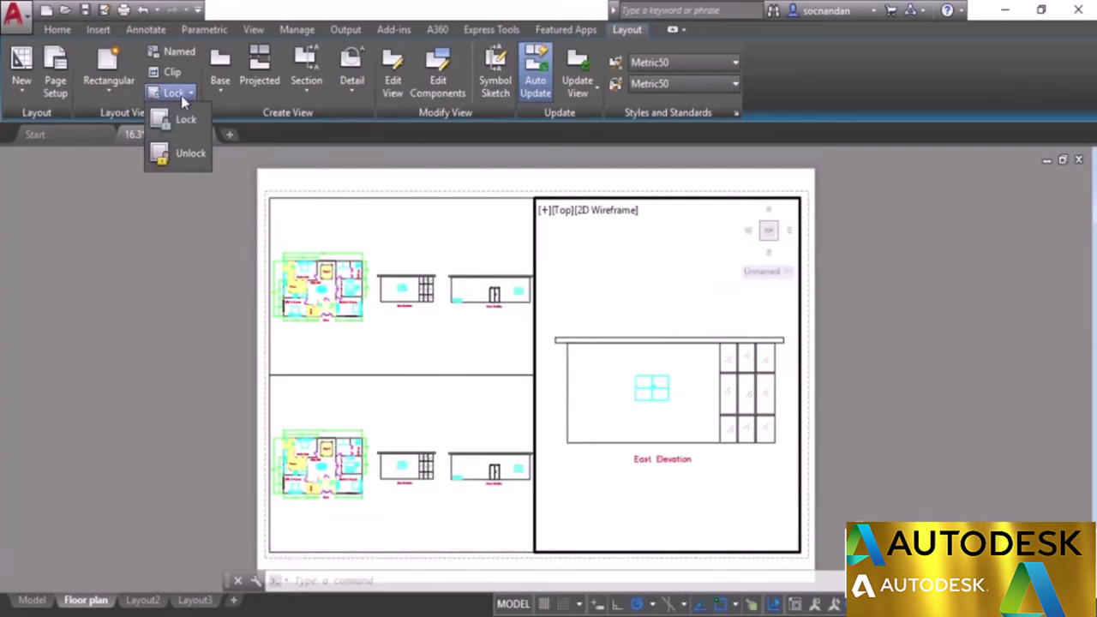
{"action": "left_click", "coordinate": [191, 155]}
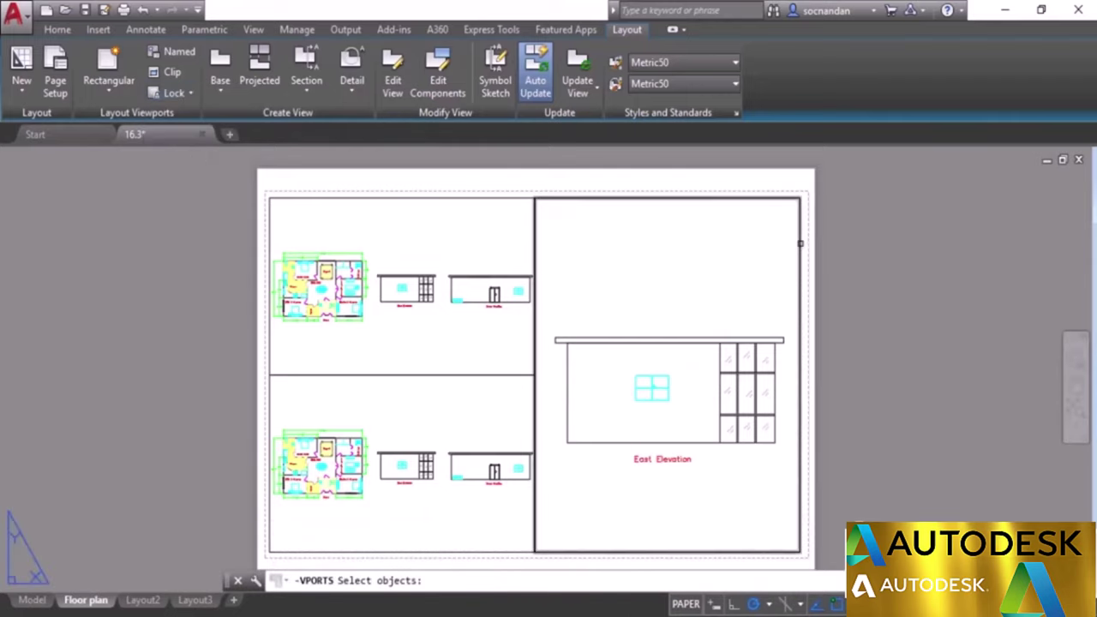
{"action": "left_click", "coordinate": [800, 243]}
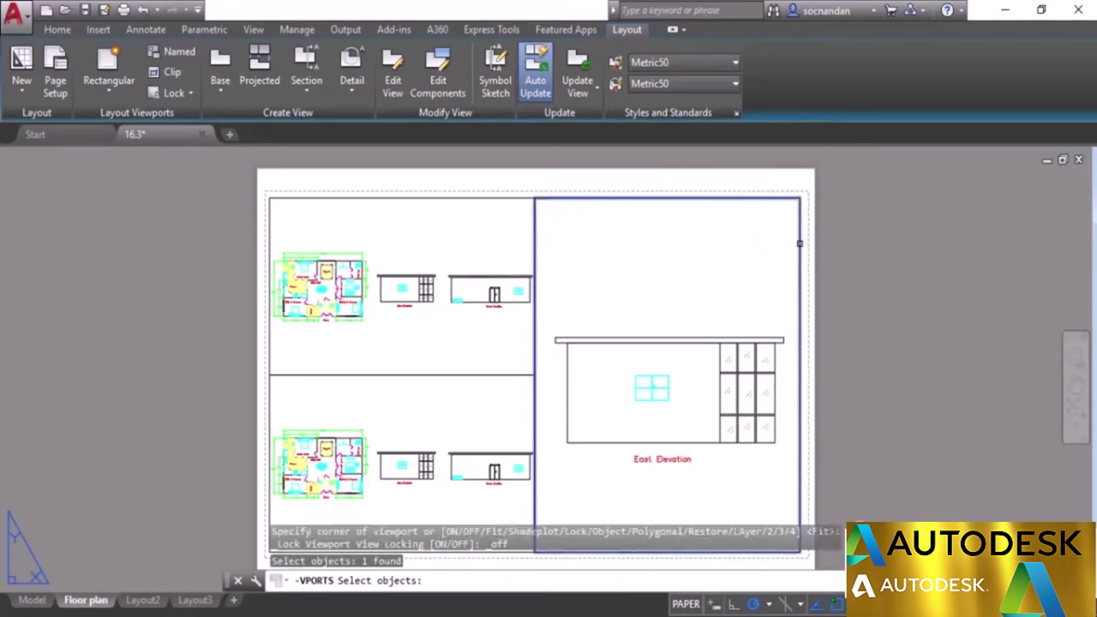
{"action": "key", "text": "Return"}
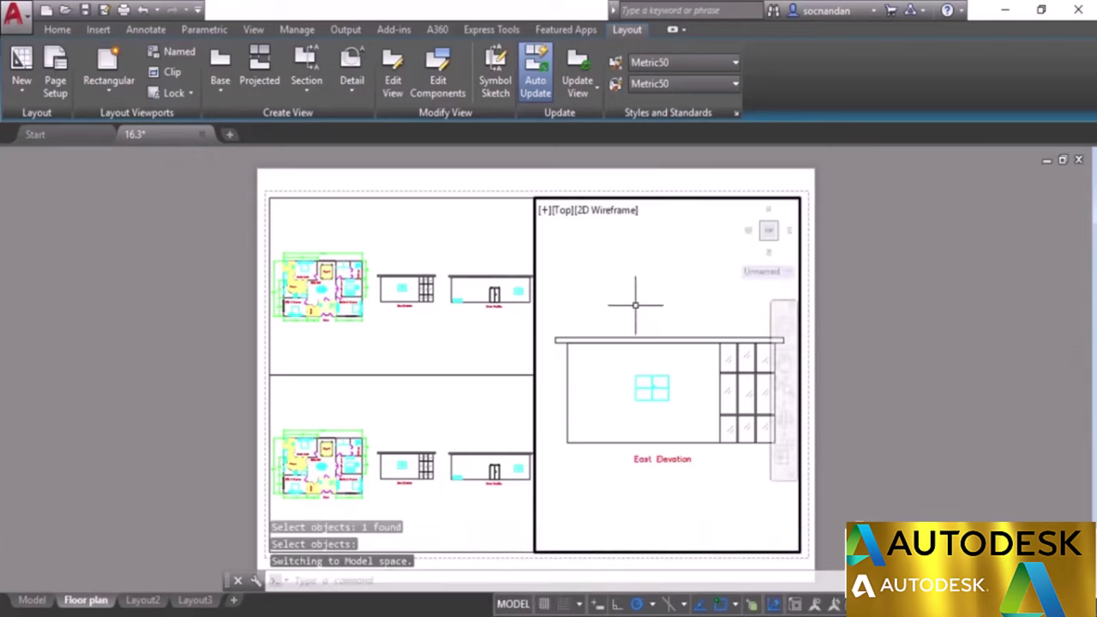
Zoom the east elevation out and back in within the unlocked viewport, and return to paper space.
{"action": "scroll", "coordinate": [647, 303], "scroll_direction": "down", "scroll_amount": 1}
{"action": "scroll", "coordinate": [647, 303], "scroll_direction": "up", "scroll_amount": 1}
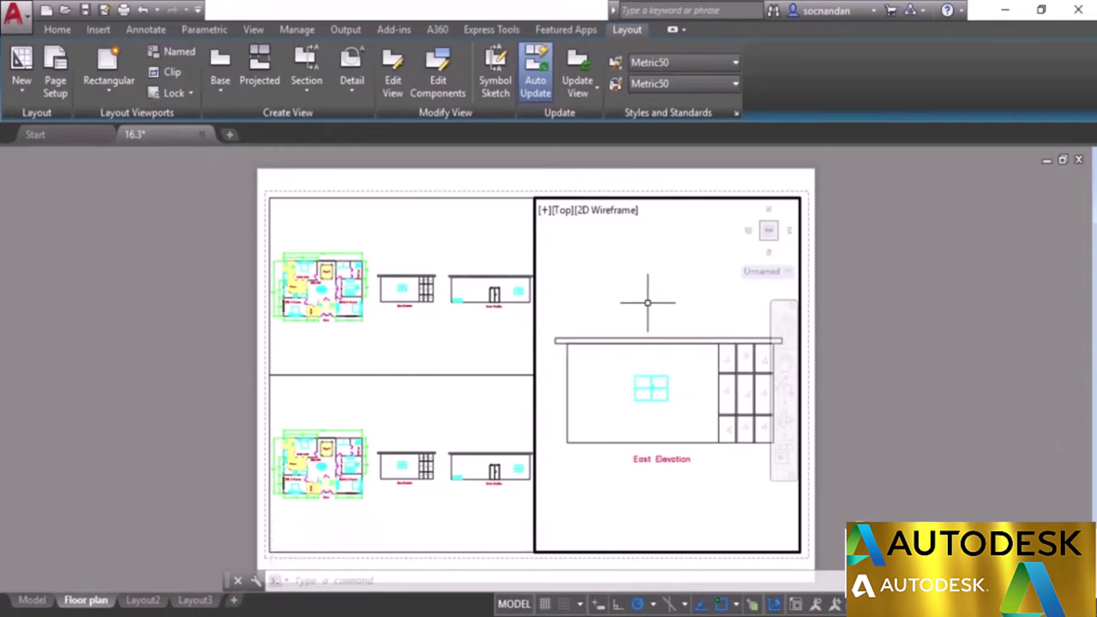
{"action": "double_click", "coordinate": [929, 238]}
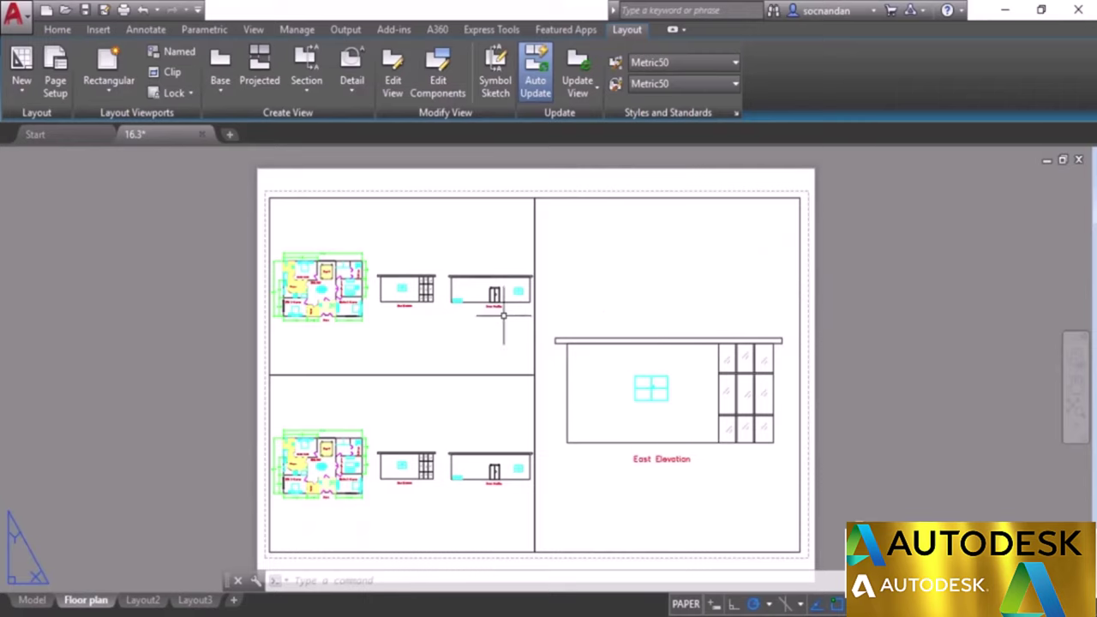
Activate the viewport above the small lower one and zoom its floor plan in around the Main Hall.
{"action": "double_click", "coordinate": [387, 247]}
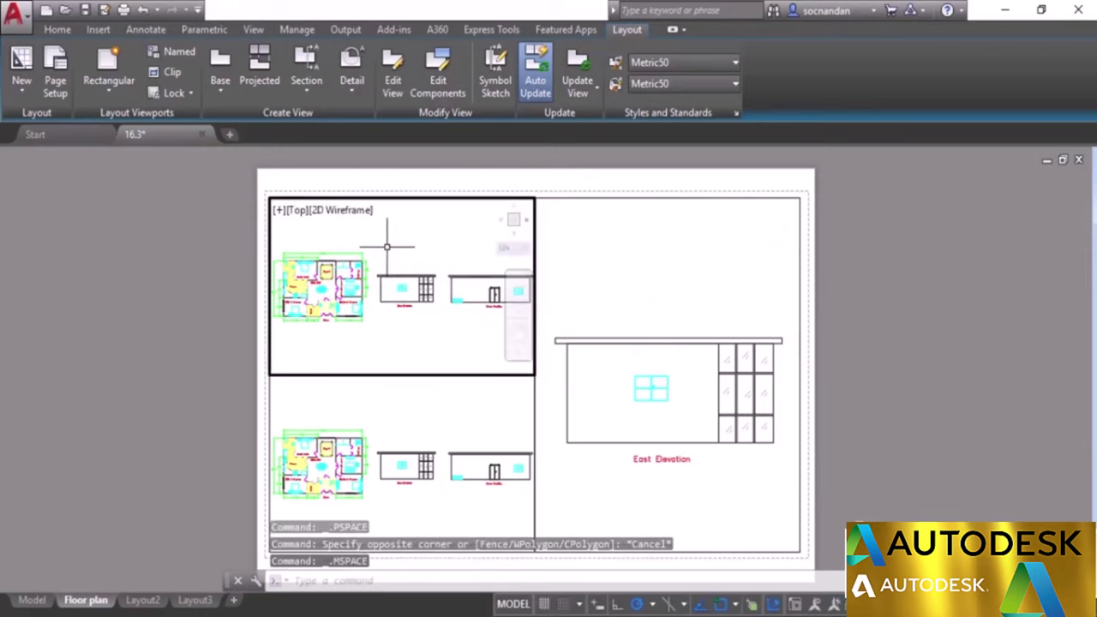
{"action": "scroll", "coordinate": [330, 292], "scroll_direction": "up", "scroll_amount": 6}
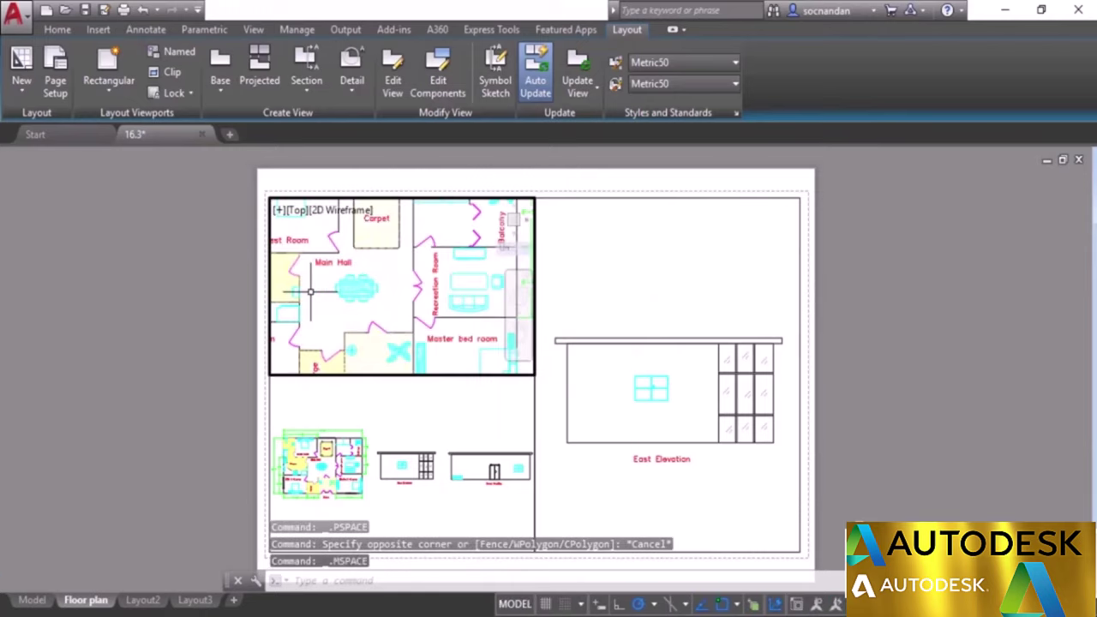
{"action": "middle_click_drag", "start_coordinate": [344, 291], "coordinate": [378, 292]}
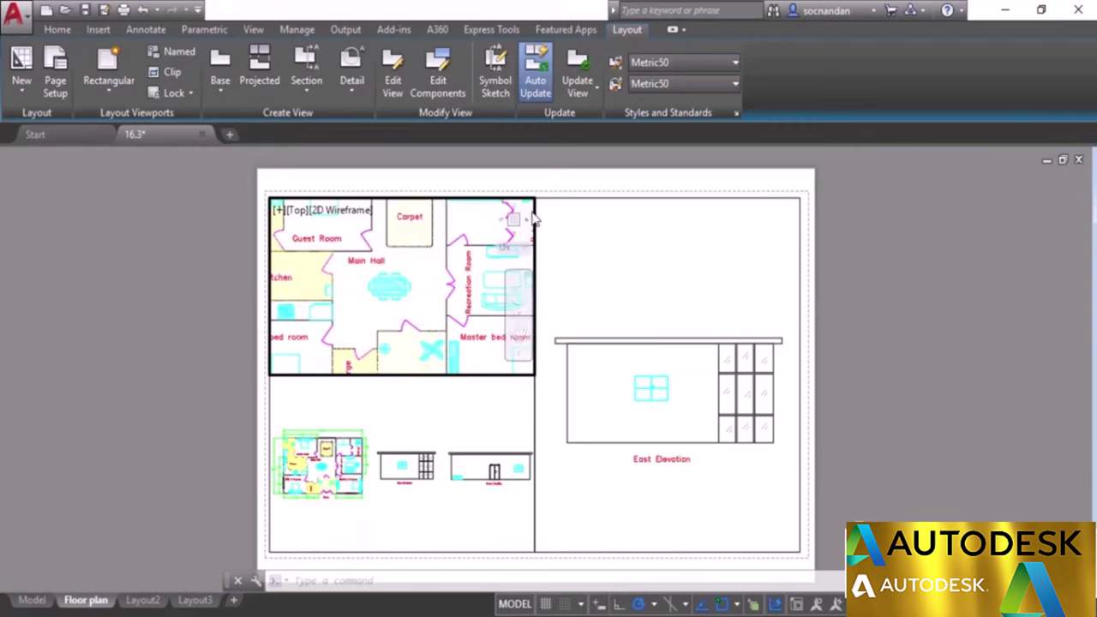
Return to paper space and narrow the floor plan viewport by moving its left edge inward.
{"action": "double_click", "coordinate": [188, 275]}
{"action": "left_click", "coordinate": [268, 259]}
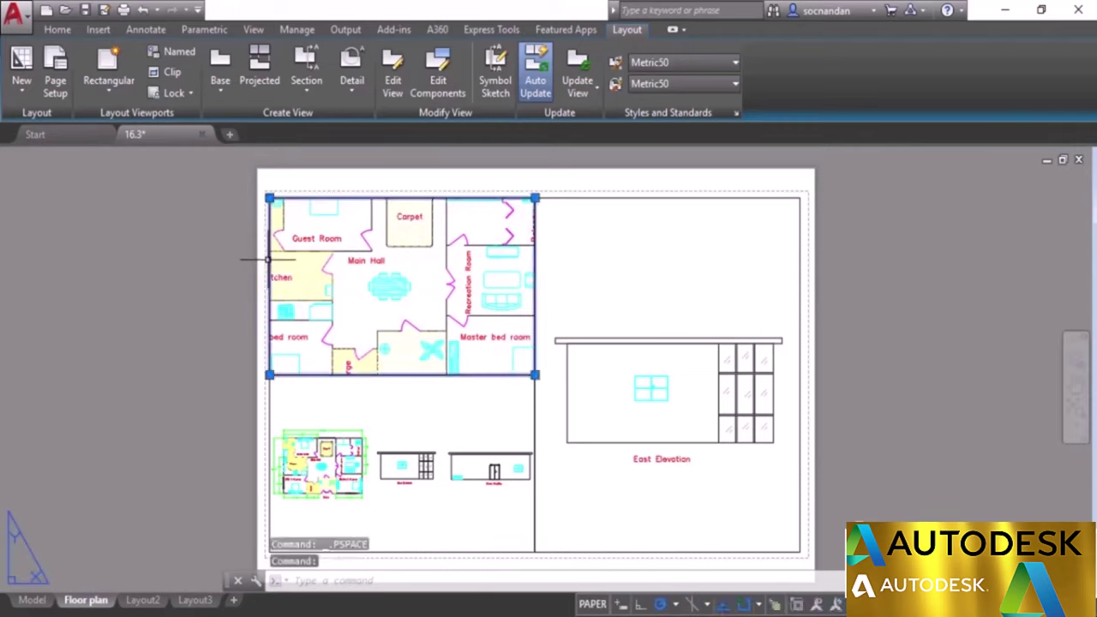
{"action": "left_click", "coordinate": [269, 197]}
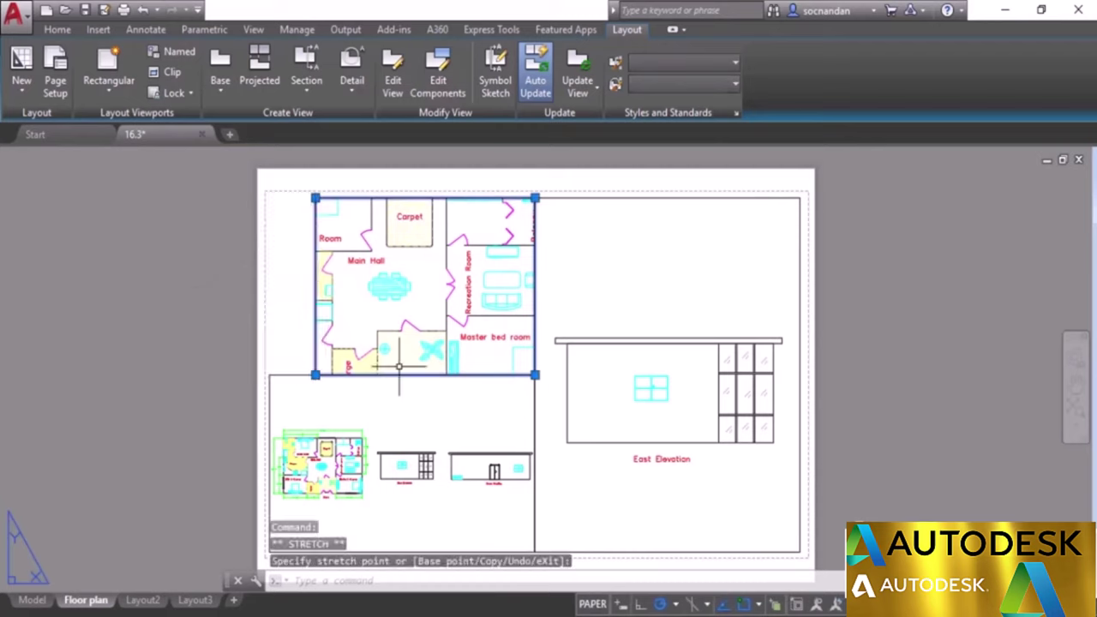
Shift the floor plan slightly right within the narrowed viewport and return to paper space.
{"action": "double_click", "coordinate": [433, 272]}
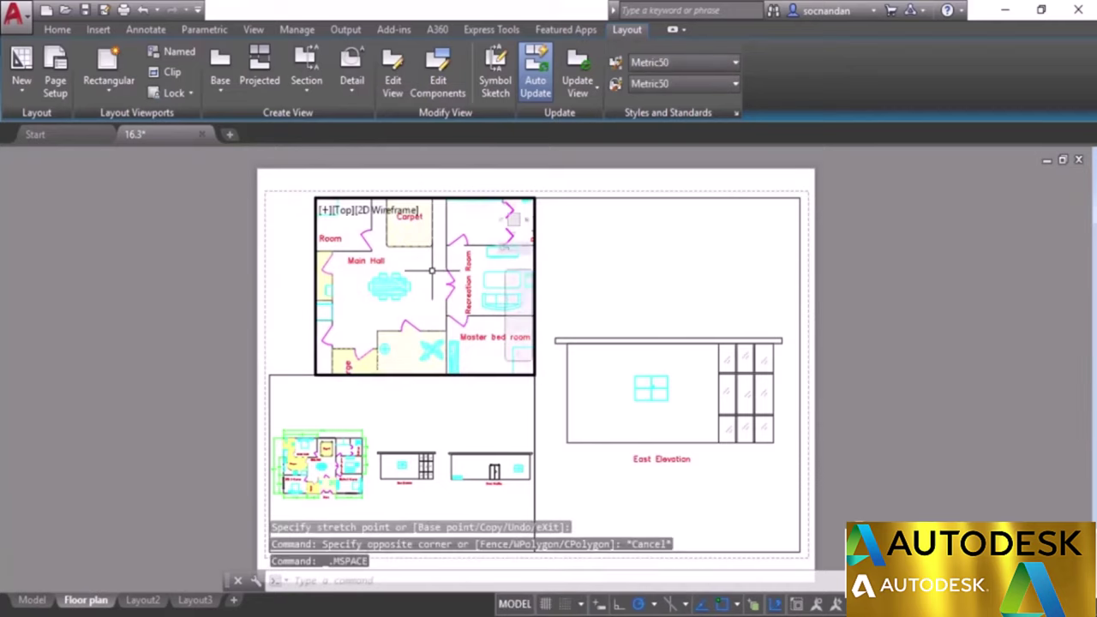
{"action": "middle_click_drag", "start_coordinate": [432, 292], "coordinate": [467, 286]}
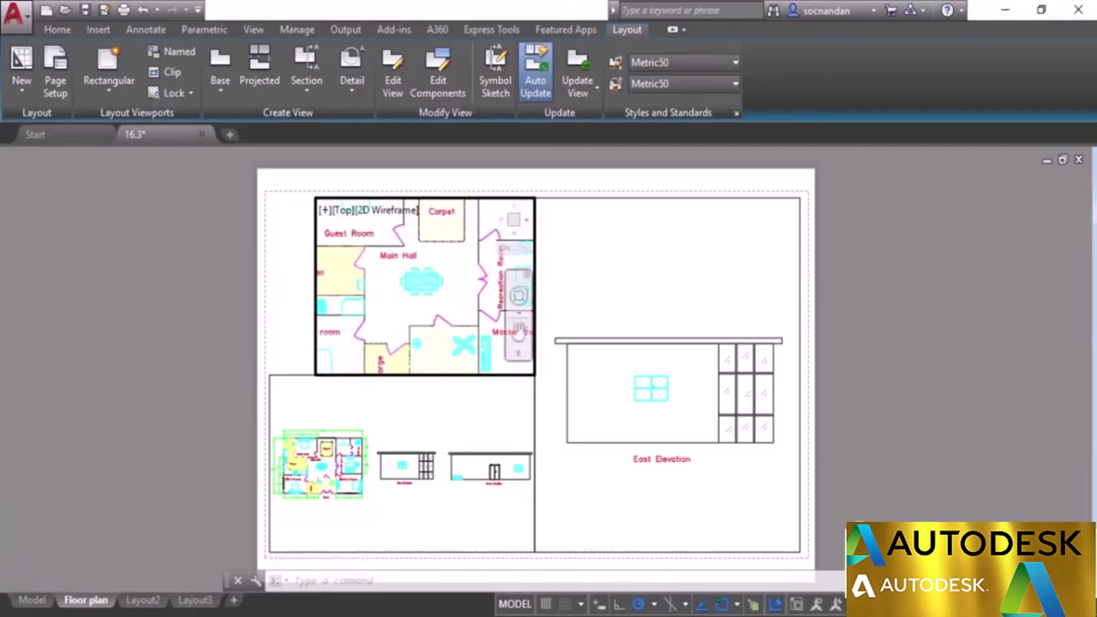
{"action": "double_click", "coordinate": [285, 260]}
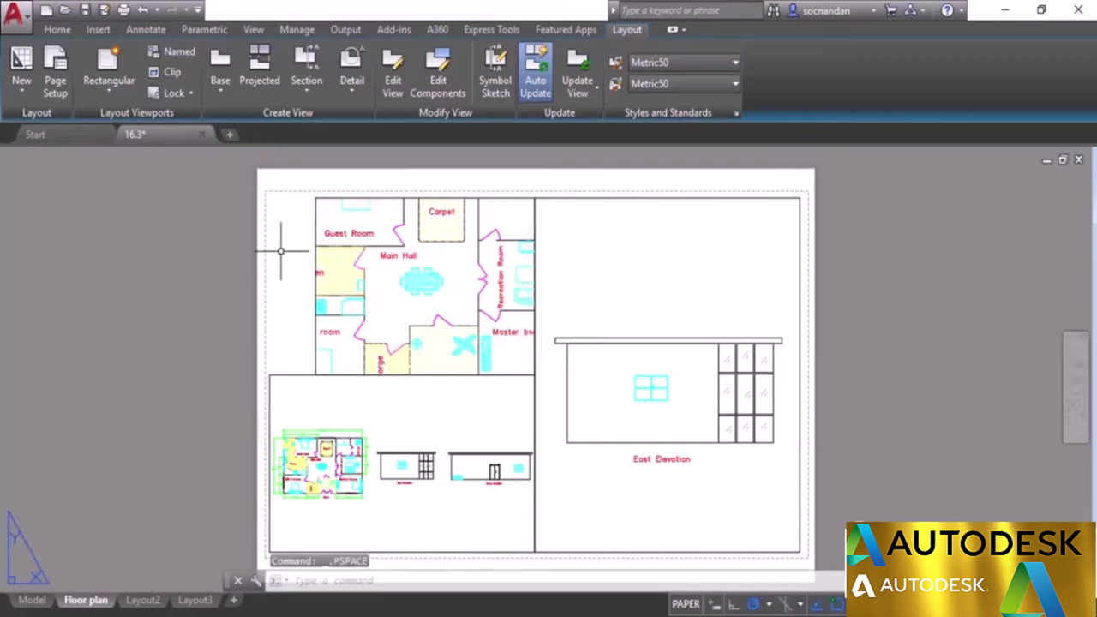
Clip the floor plan viewport with a polygonal boundary around the Main Hall, stepped in at the upper-left corner.
{"action": "left_click", "coordinate": [171, 73]}
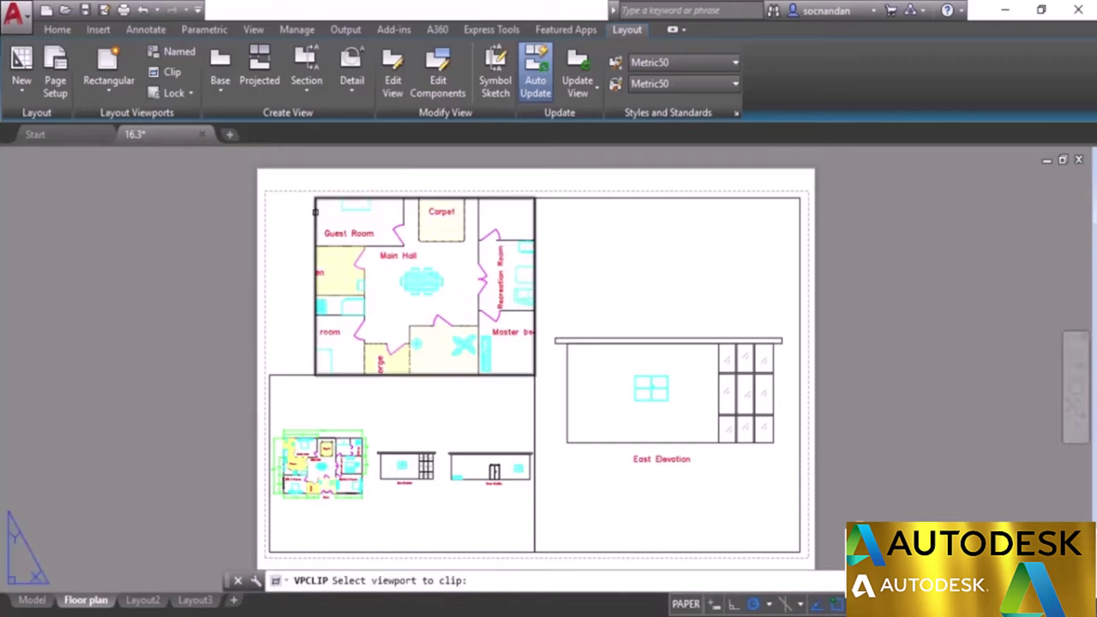
{"action": "left_click", "coordinate": [316, 214]}
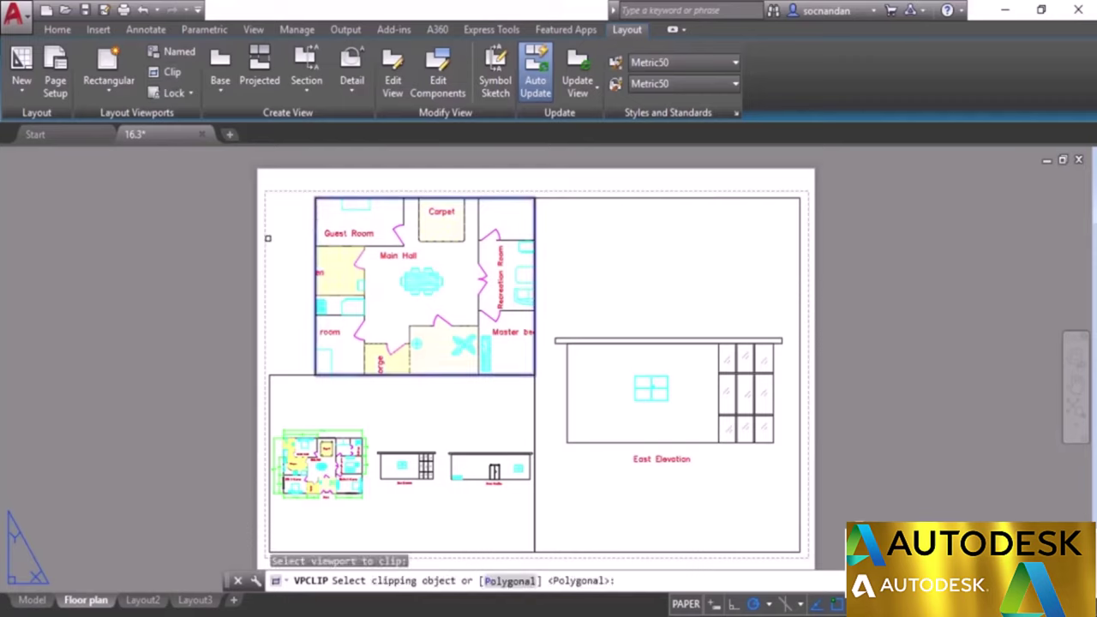
{"action": "right_click", "coordinate": [268, 236]}
{"action": "left_click", "coordinate": [284, 246]}
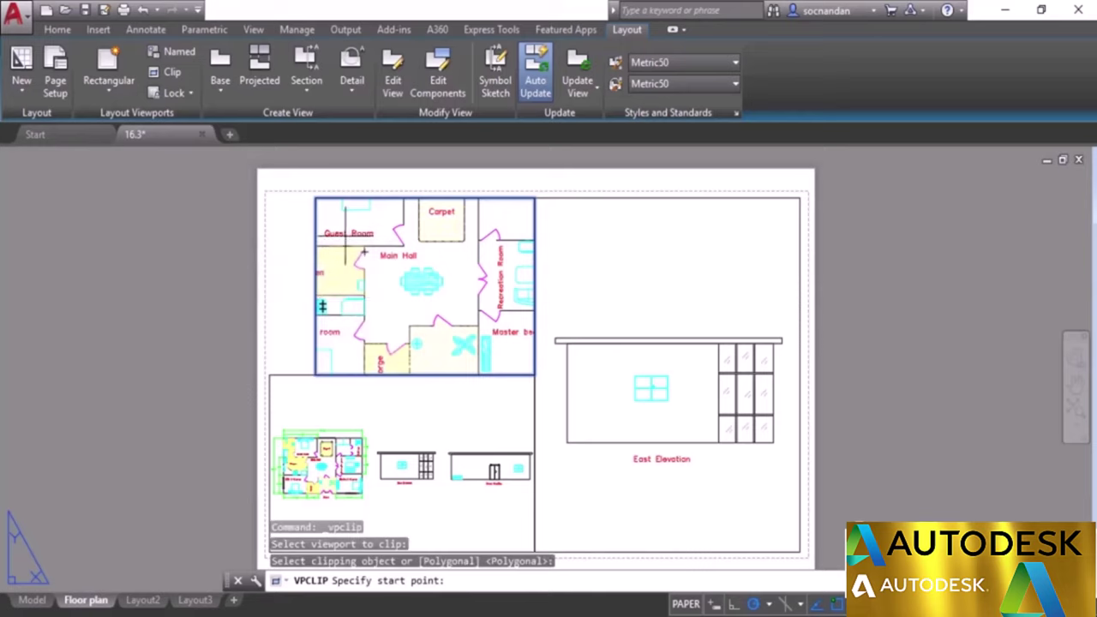
{"action": "left_click", "coordinate": [346, 232]}
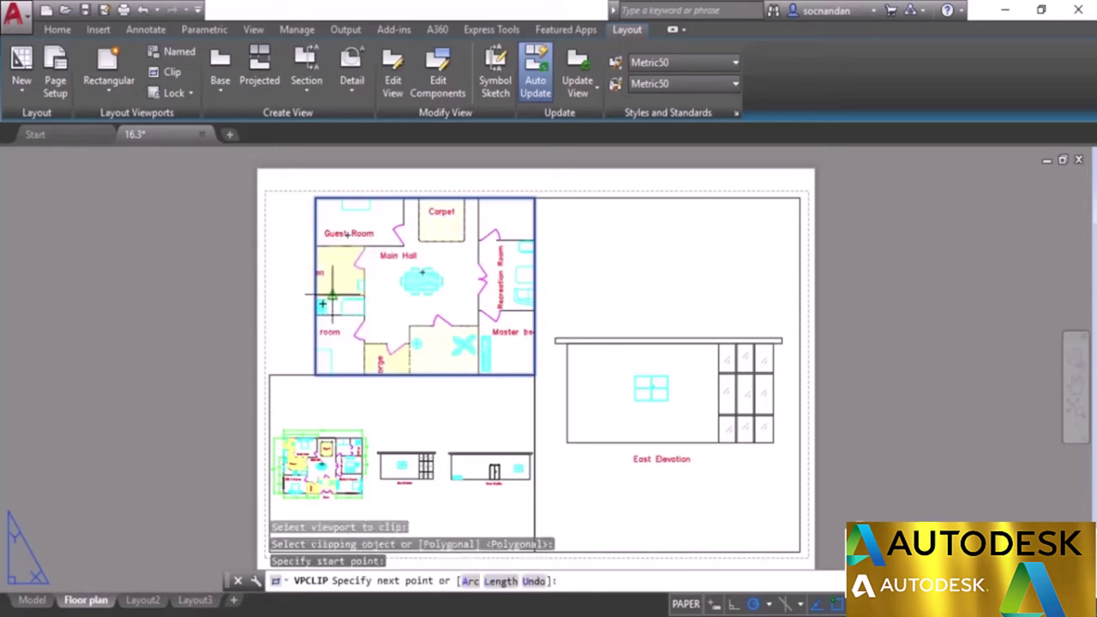
{"action": "left_click", "coordinate": [347, 356]}
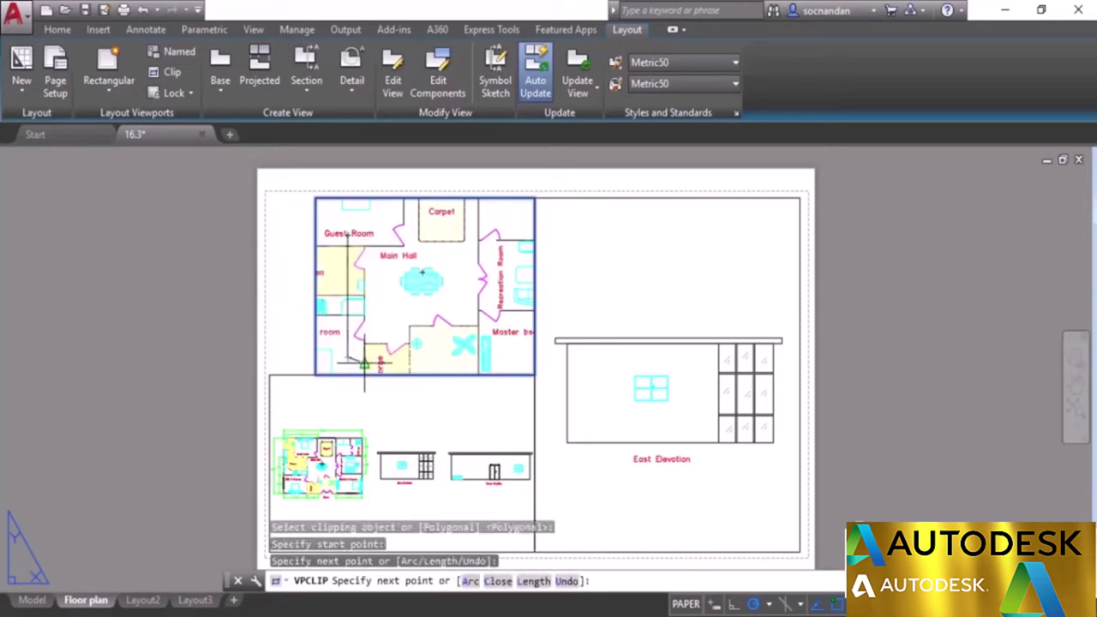
{"action": "left_click", "coordinate": [506, 356]}
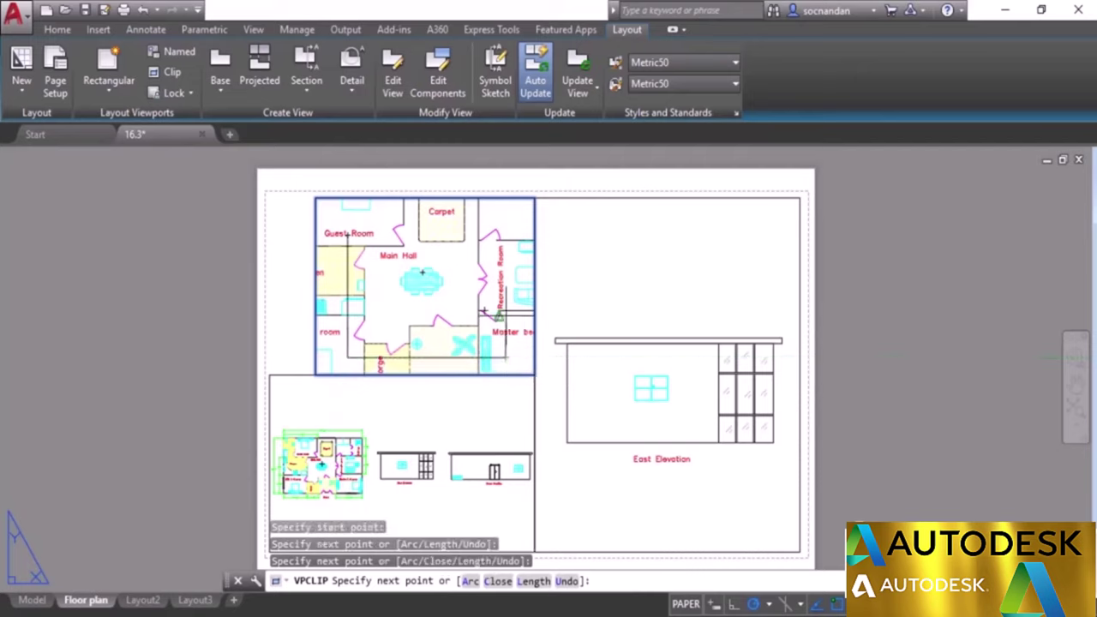
{"action": "left_click", "coordinate": [505, 217]}
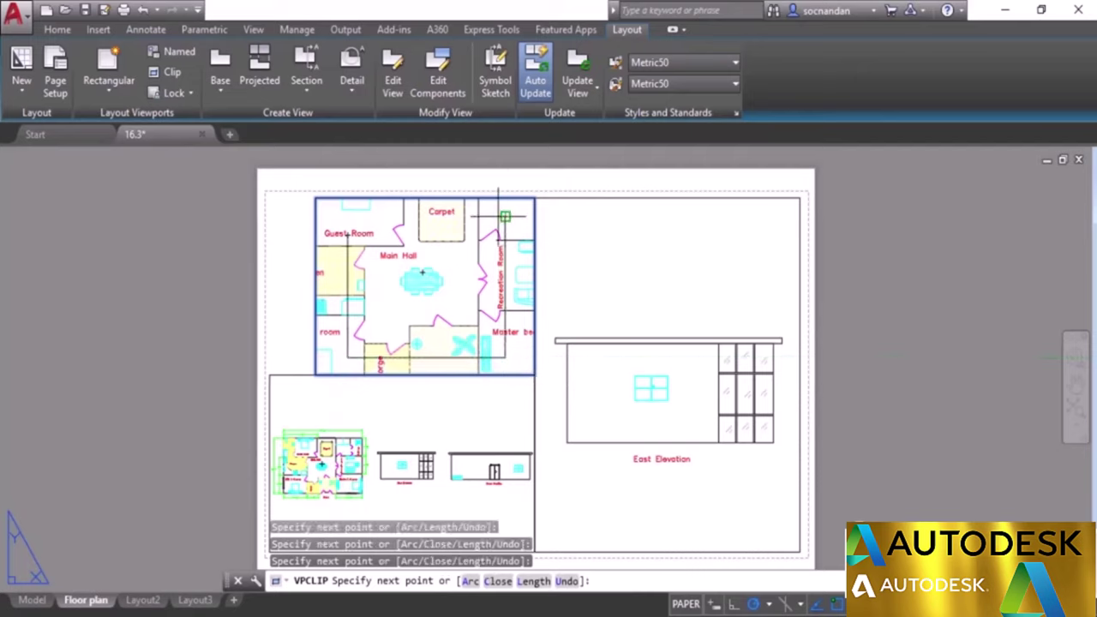
{"action": "left_click", "coordinate": [409, 215]}
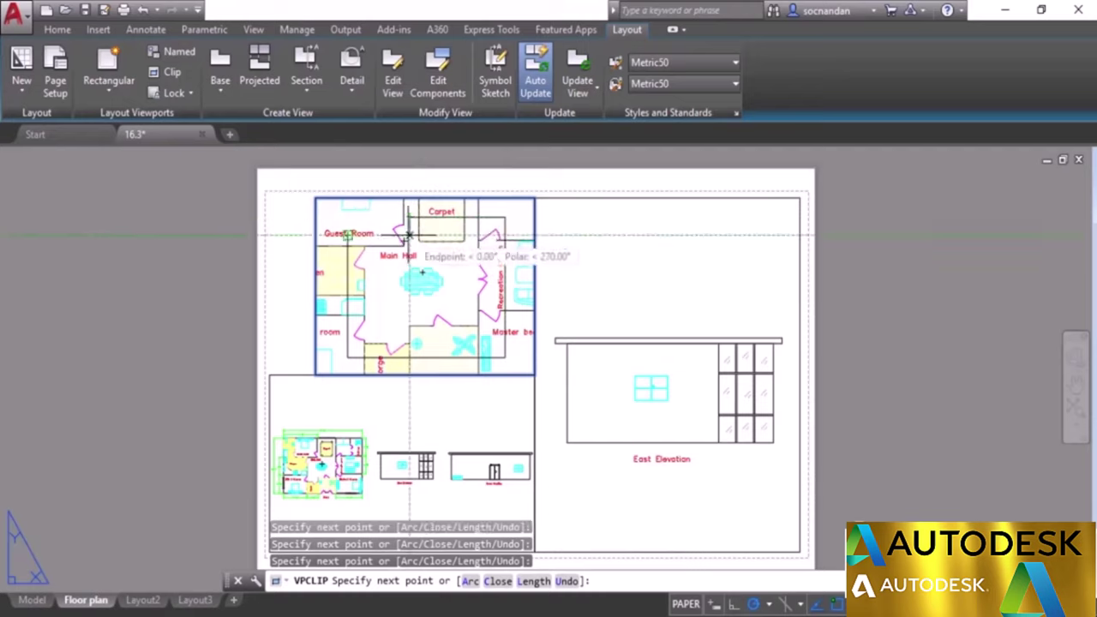
{"action": "left_click", "coordinate": [348, 235]}
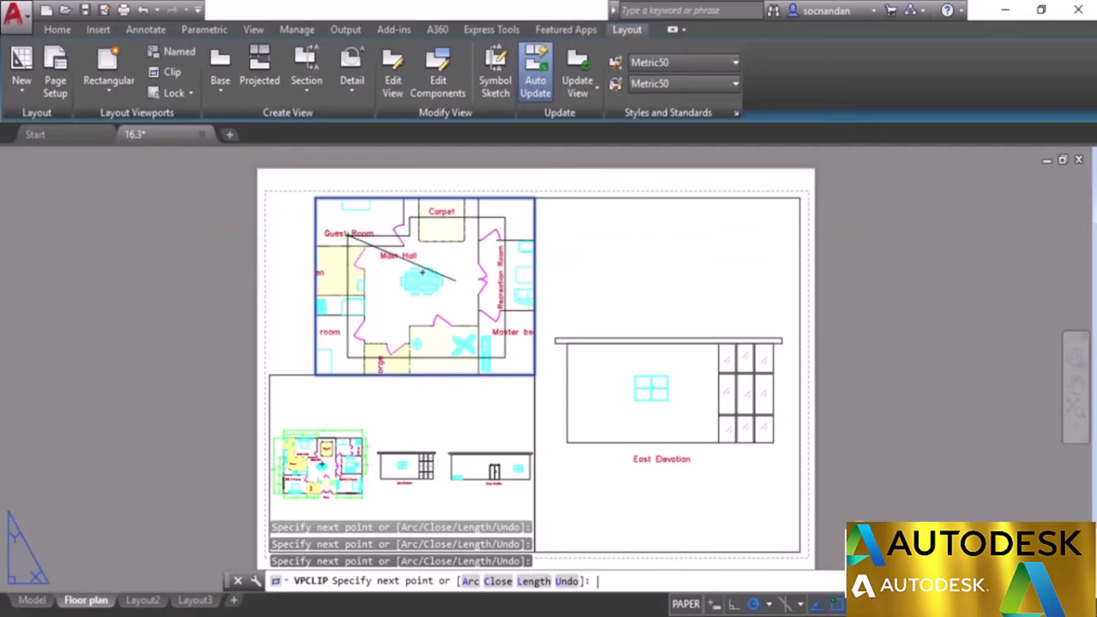
{"action": "key", "text": "Return"}
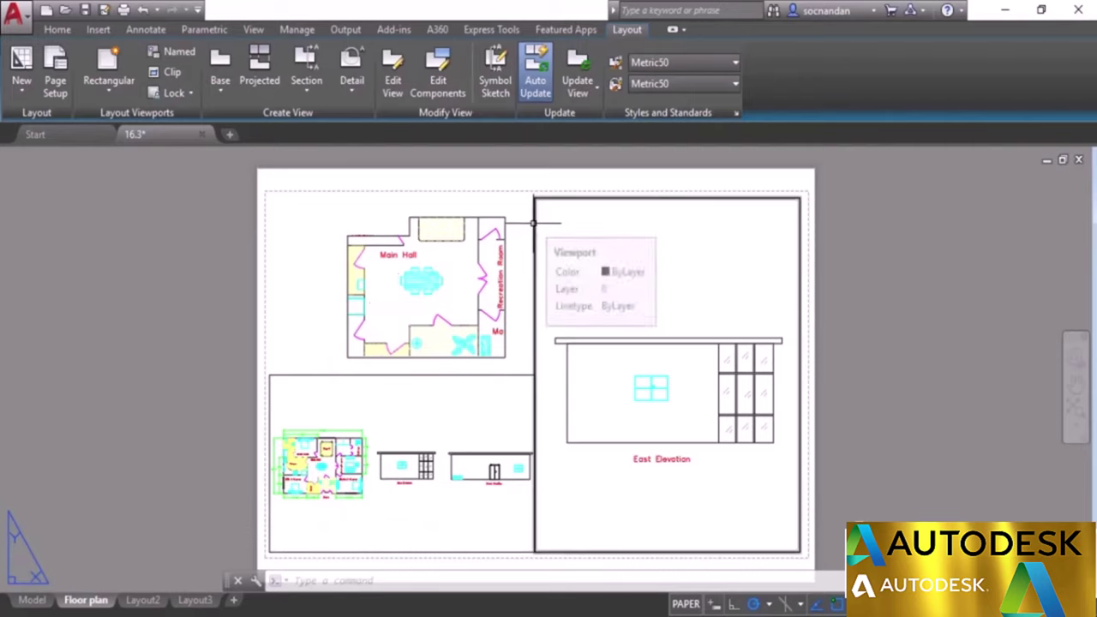
Erase all the viewports from the layout sheet.
{"action": "left_click", "coordinate": [549, 414]}
{"action": "left_click", "coordinate": [510, 347]}
{"action": "right_click", "coordinate": [538, 296]}
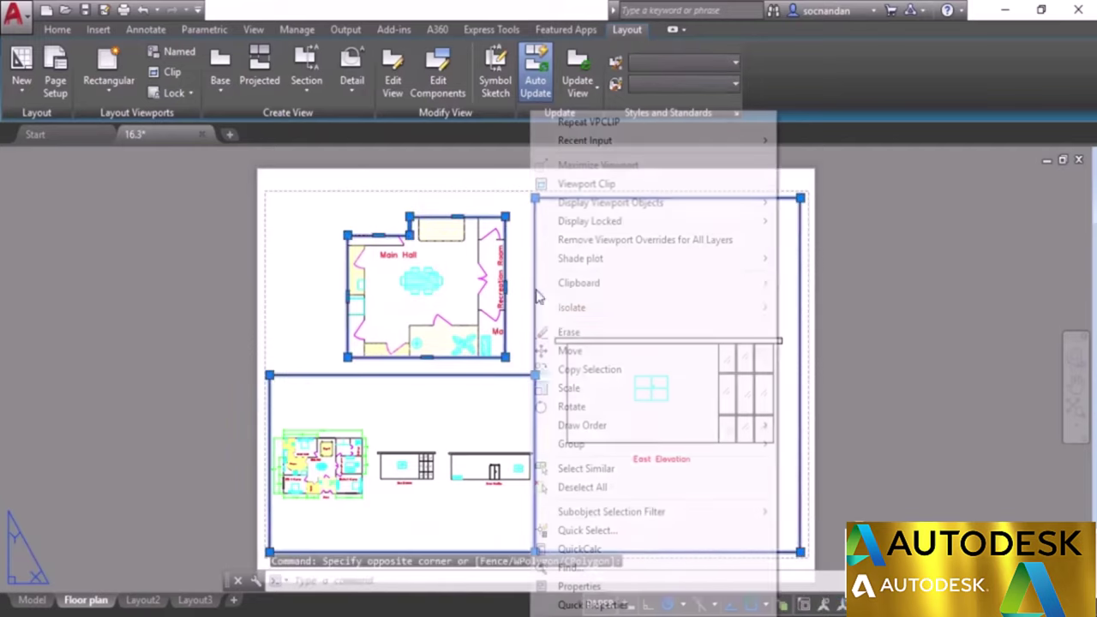
{"action": "left_click", "coordinate": [566, 331]}
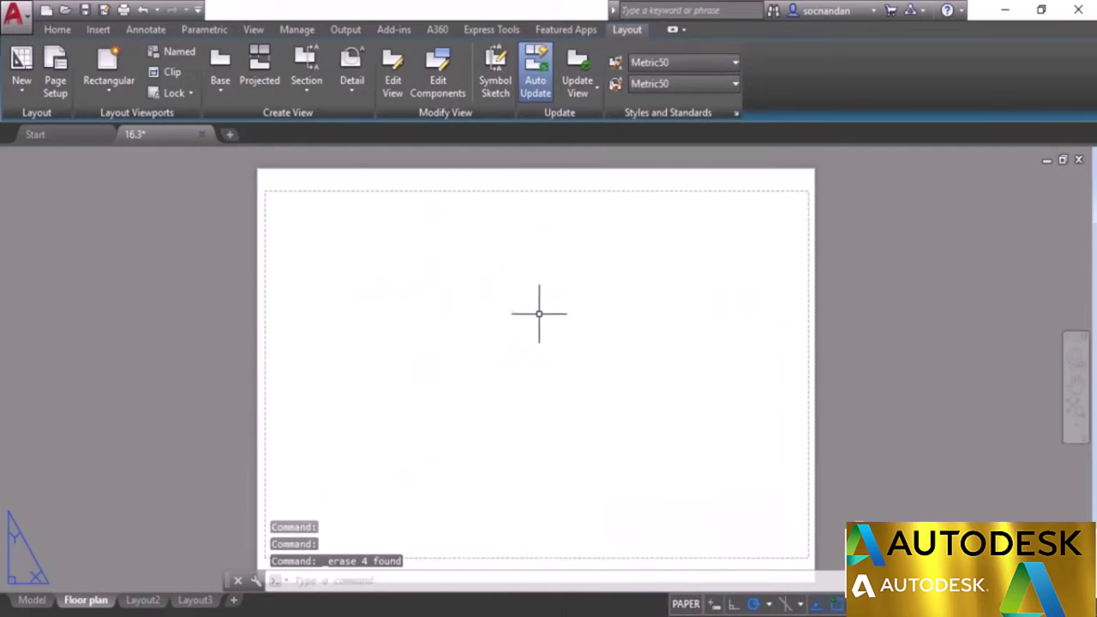
Create a polygonal viewport in the sheet's upper-left area with straight top and sides and a semicircular bottom, then enter it and return to paper space.
{"action": "left_click", "coordinate": [117, 97]}
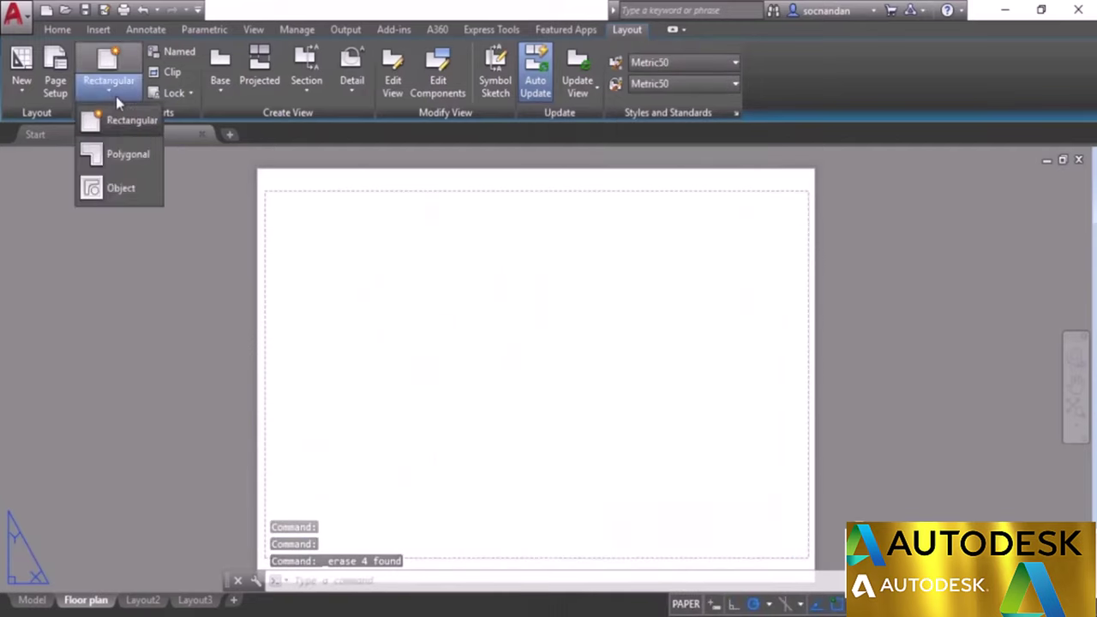
{"action": "left_click", "coordinate": [128, 154]}
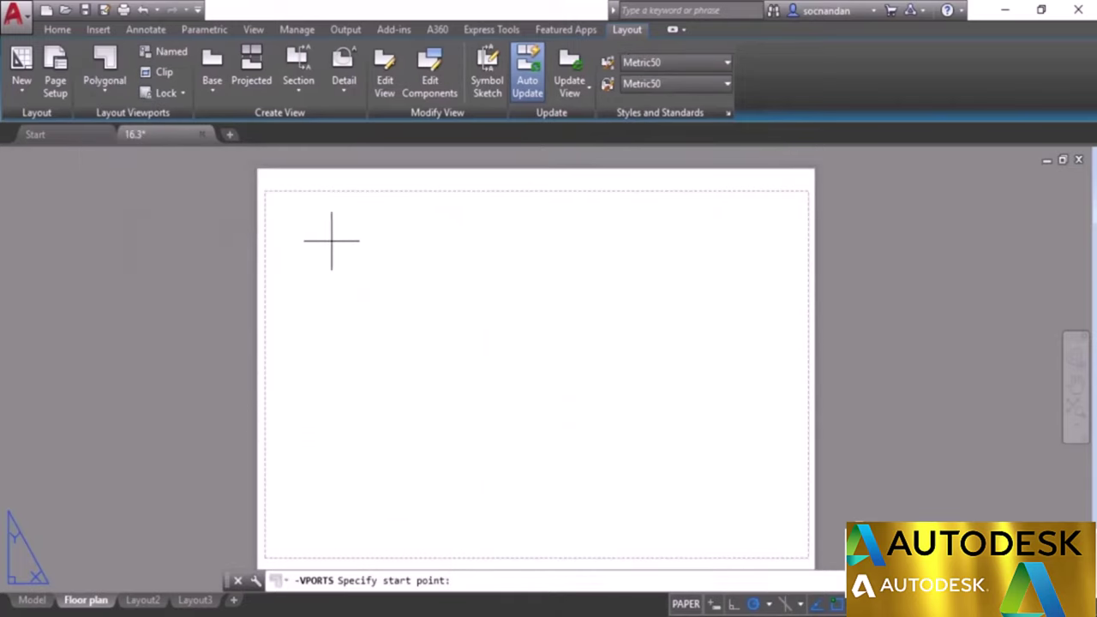
{"action": "left_click", "coordinate": [293, 201]}
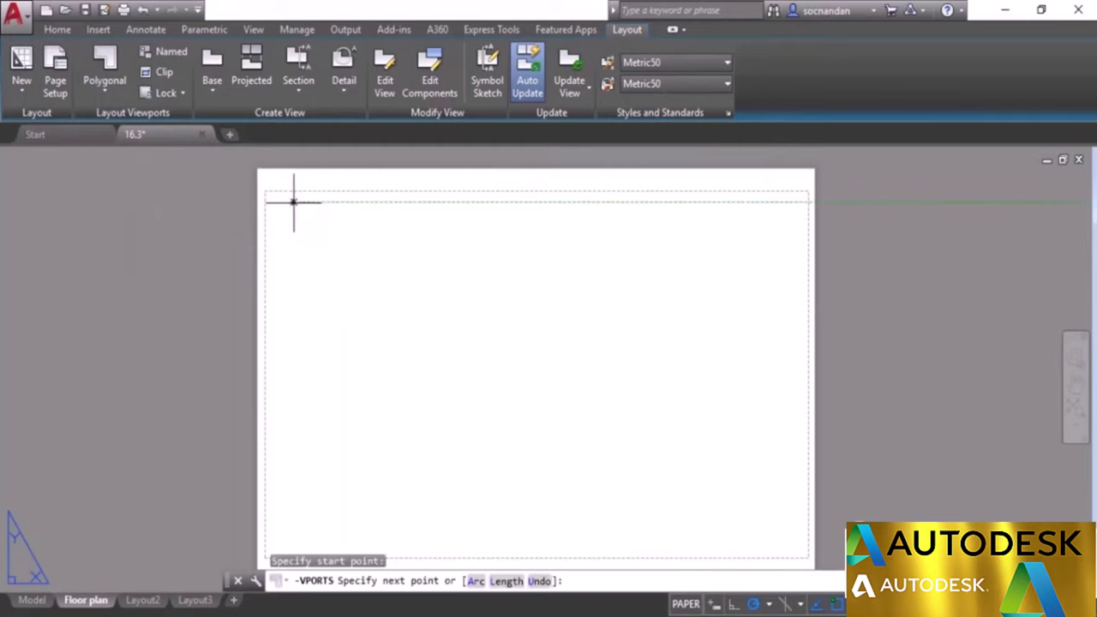
{"action": "left_click", "coordinate": [442, 201]}
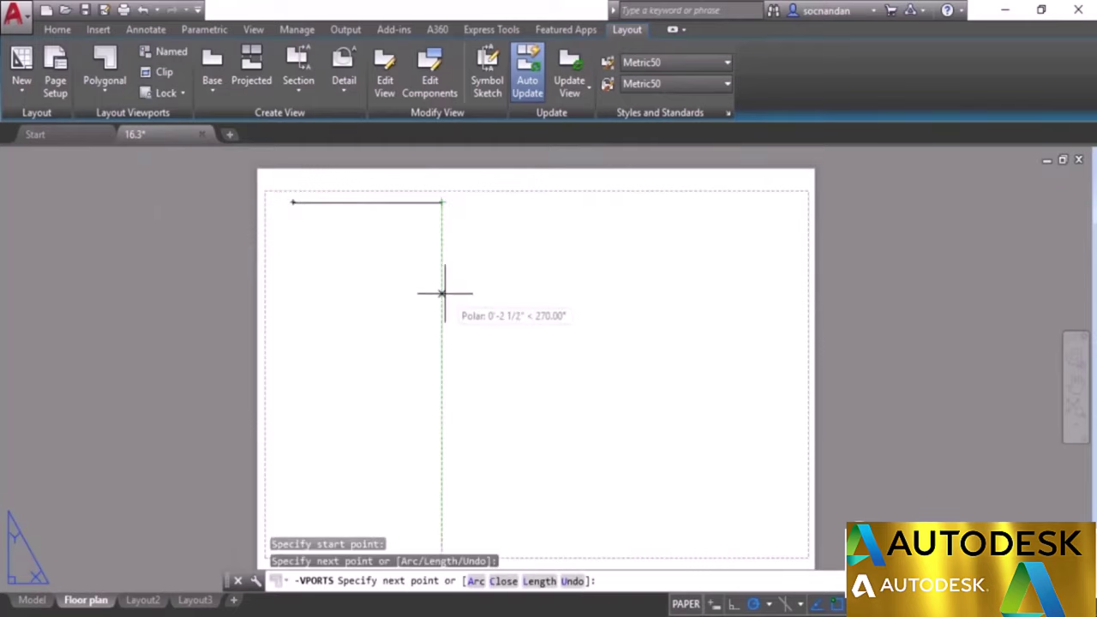
{"action": "left_click", "coordinate": [441, 339]}
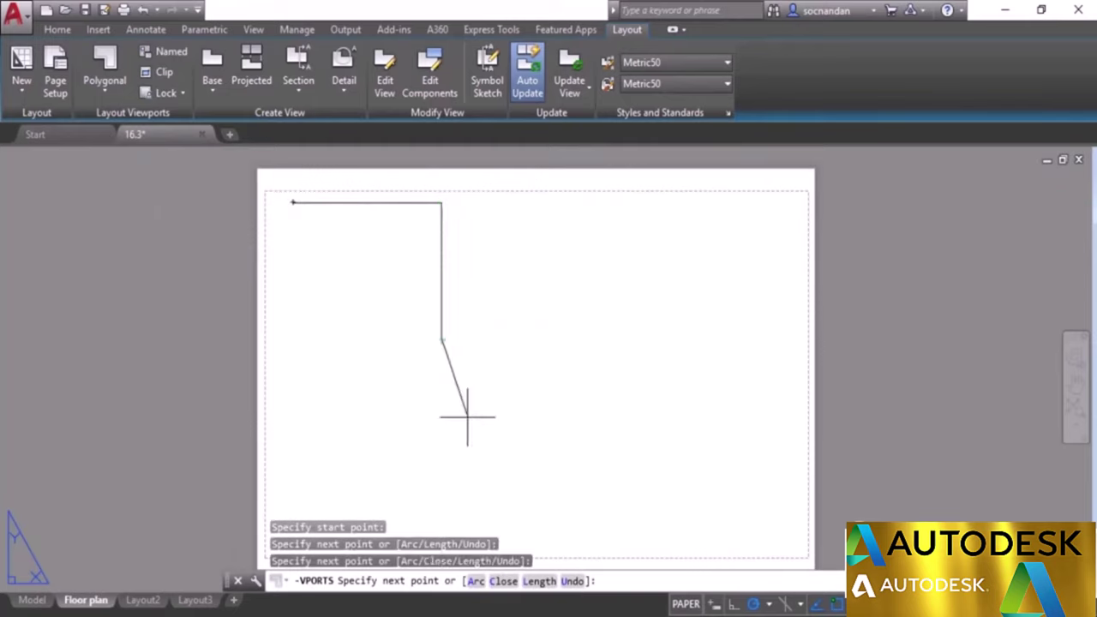
{"action": "left_click", "coordinate": [476, 583]}
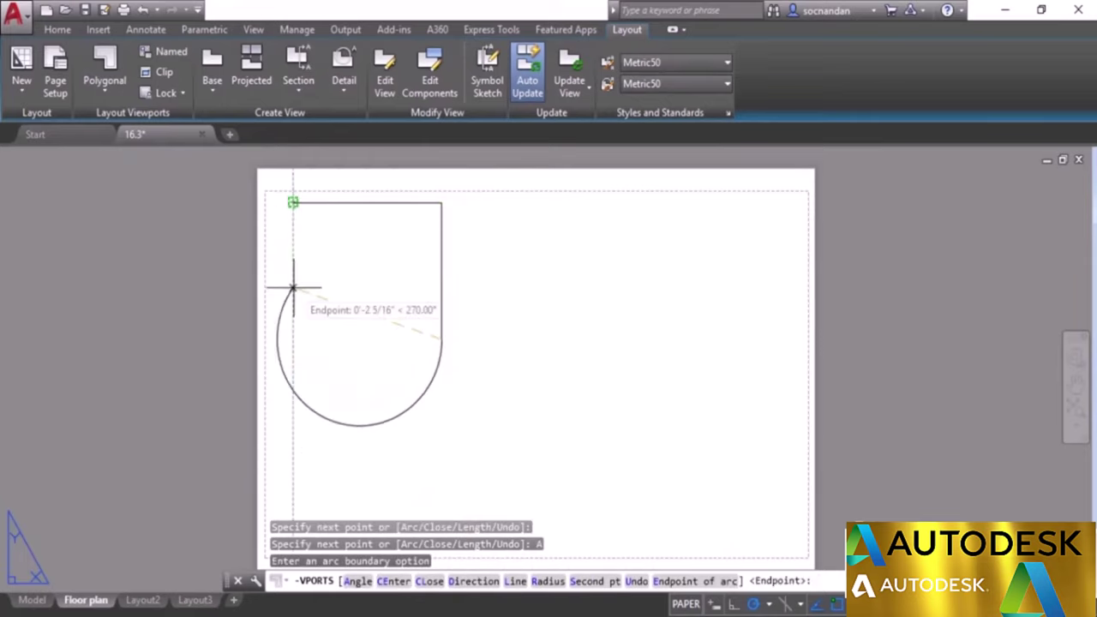
{"action": "left_click", "coordinate": [293, 340]}
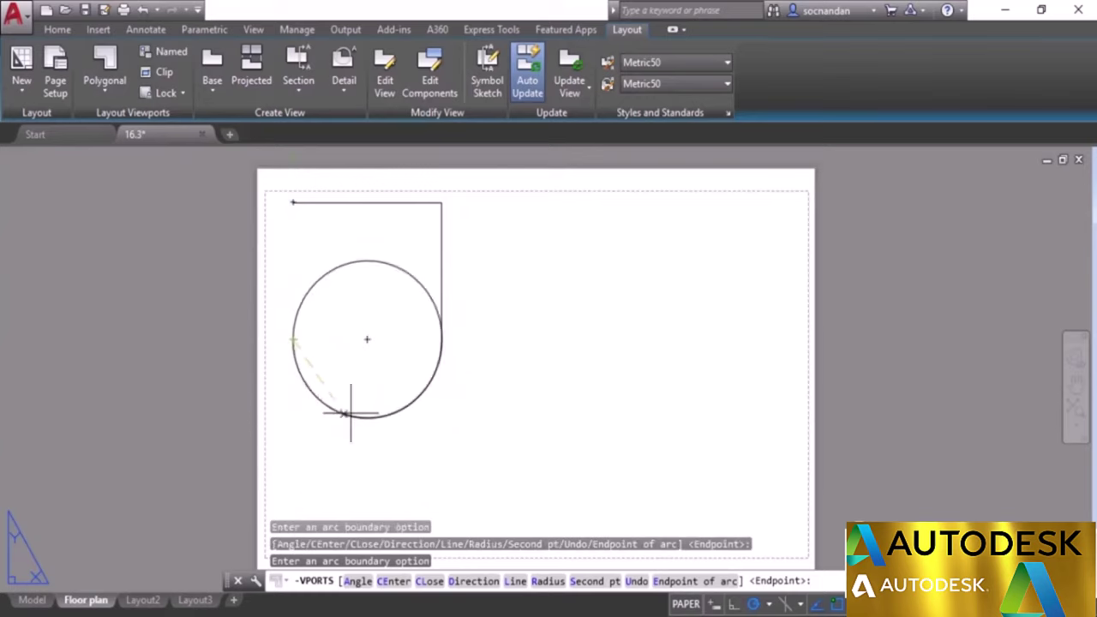
{"action": "left_click", "coordinate": [514, 581]}
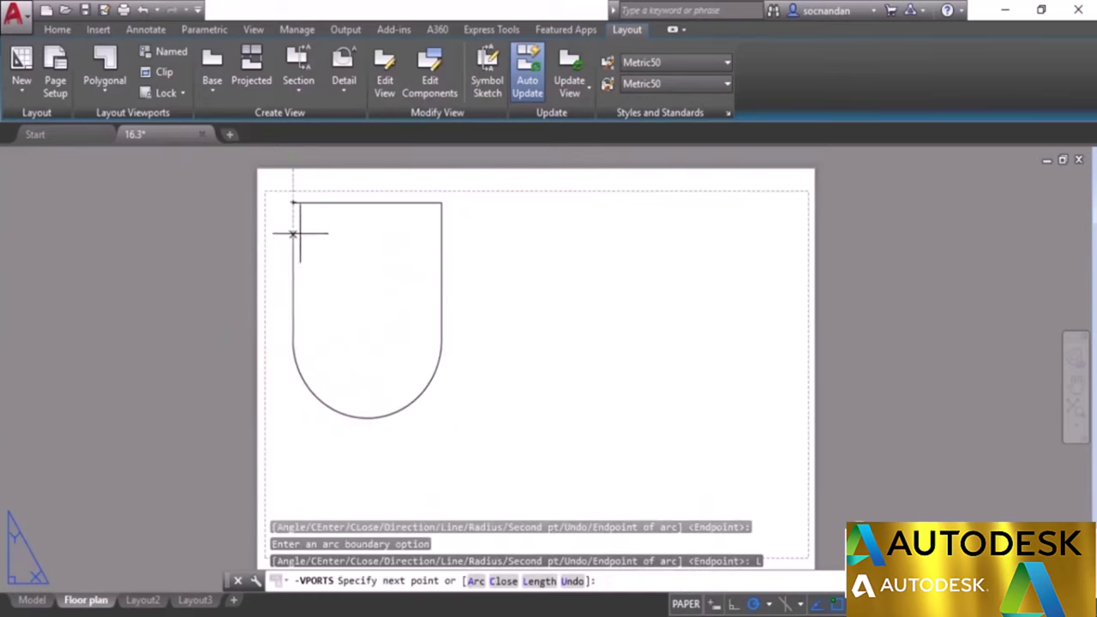
{"action": "left_click", "coordinate": [293, 203]}
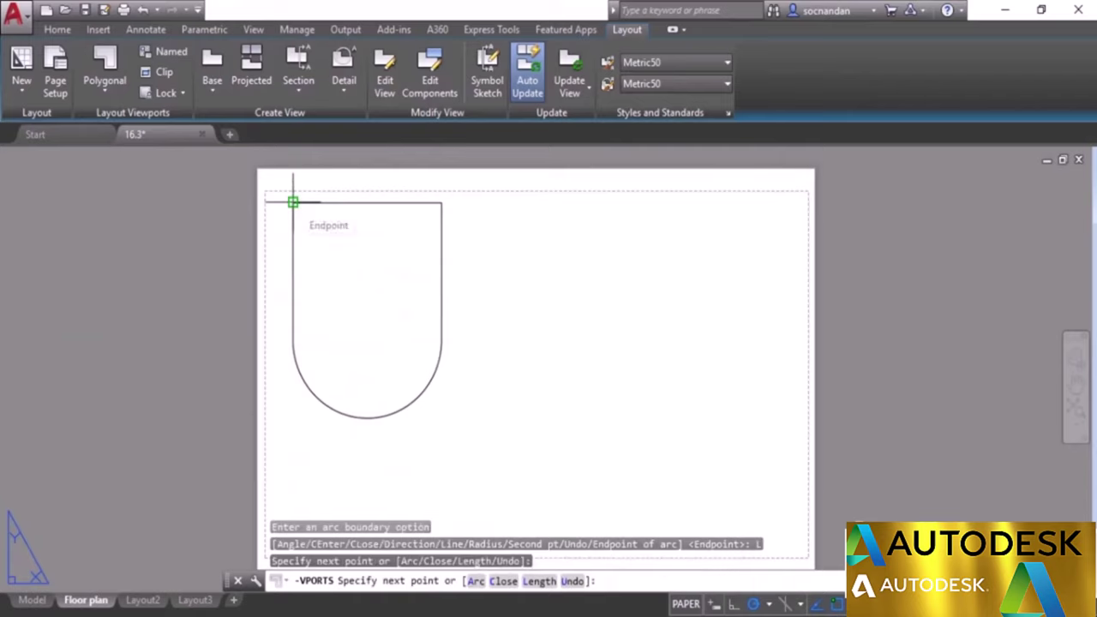
{"action": "key", "text": "Return"}
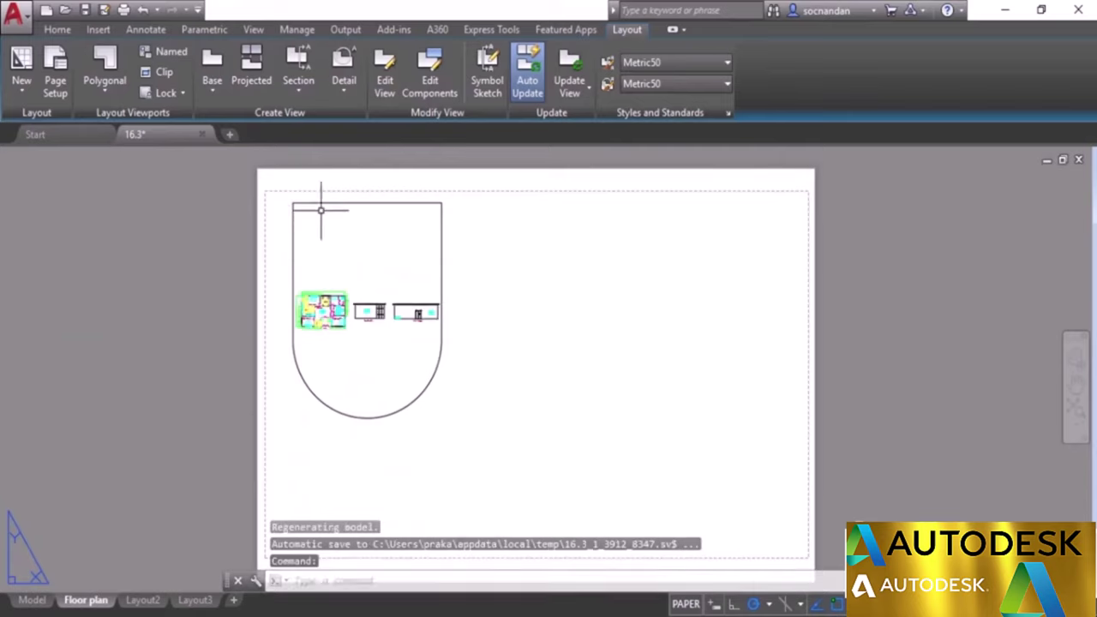
{"action": "double_click", "coordinate": [382, 248]}
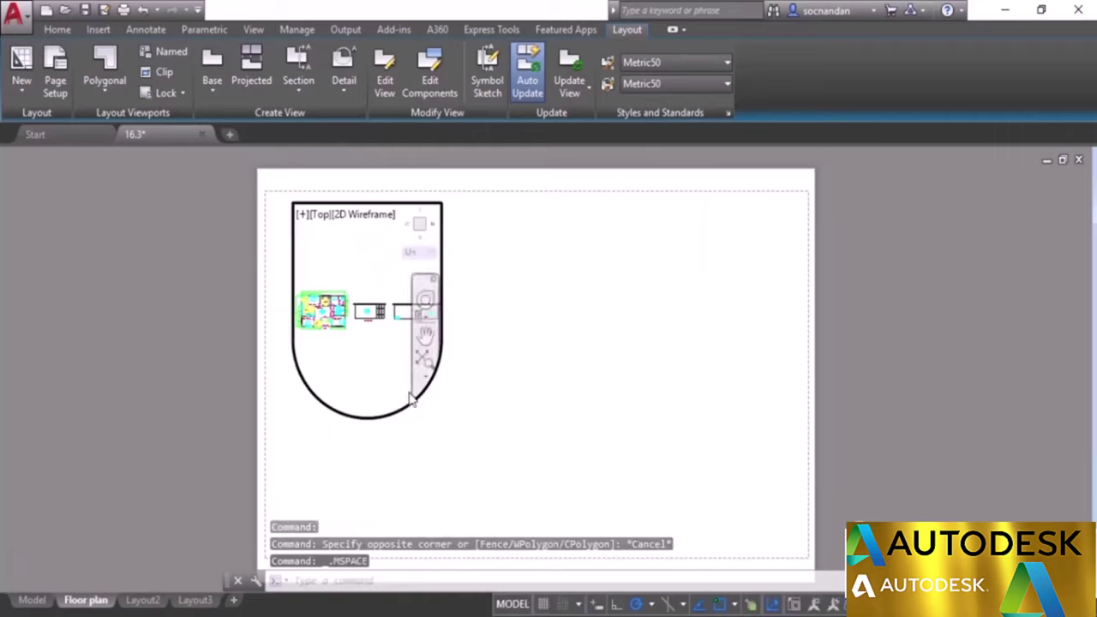
{"action": "double_click", "coordinate": [480, 264]}
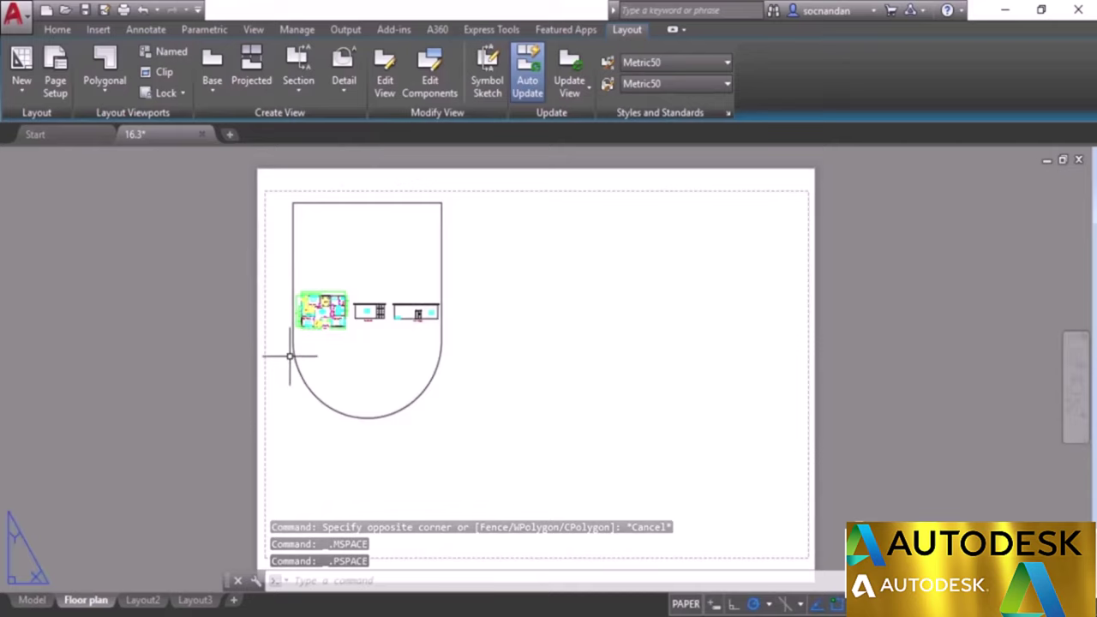
Draw a circle in the lower-right area of the layout sheet, clear of the round-bottomed viewport.
{"action": "left_click", "coordinate": [58, 30]}
{"action": "left_click", "coordinate": [93, 59]}
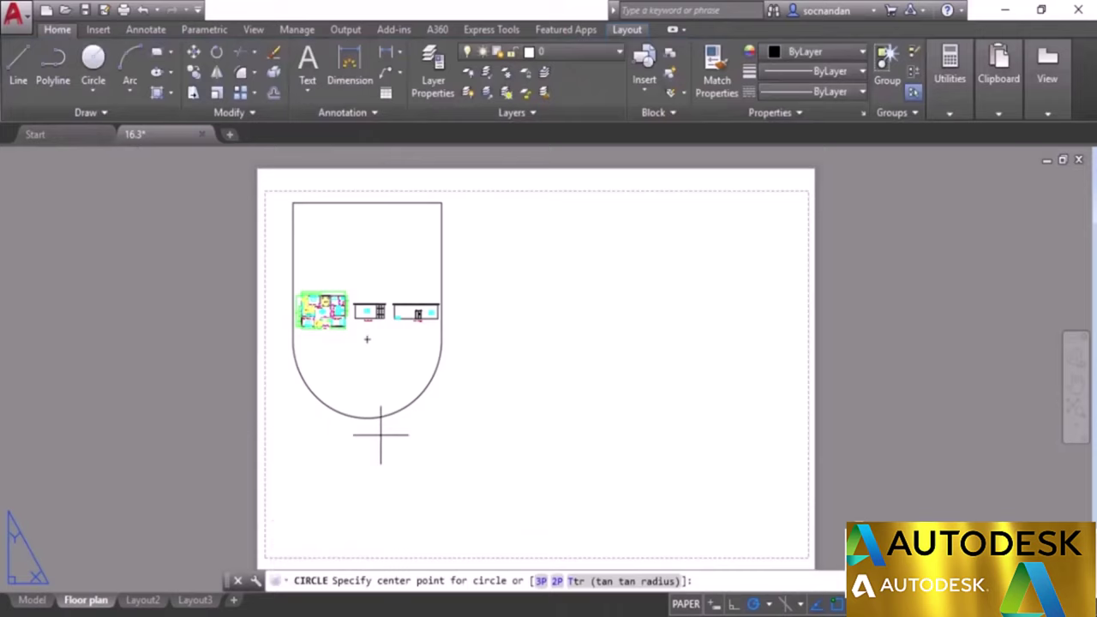
{"action": "left_click", "coordinate": [669, 421]}
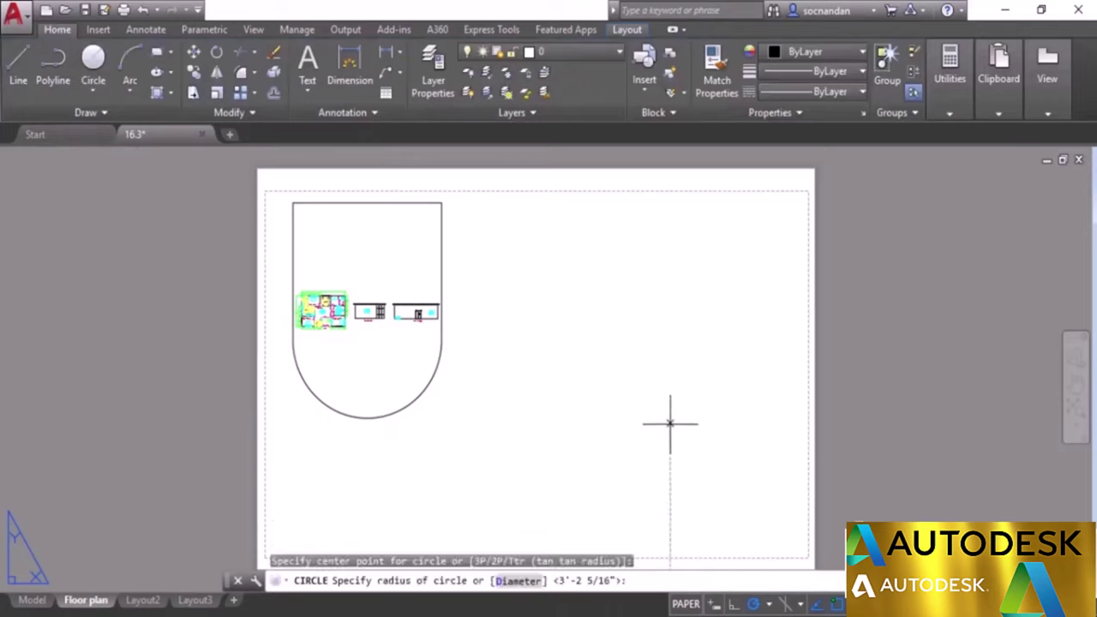
{"action": "left_click", "coordinate": [691, 513]}
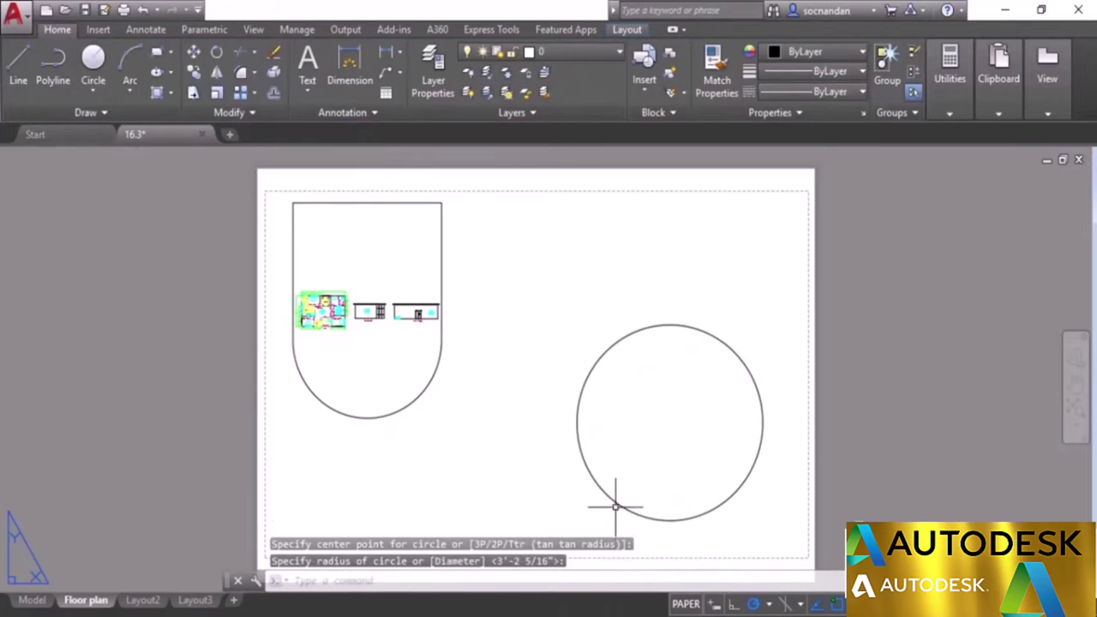
Convert the circle into a viewport, enter its model space and return to paper space.
{"action": "left_click", "coordinate": [627, 30]}
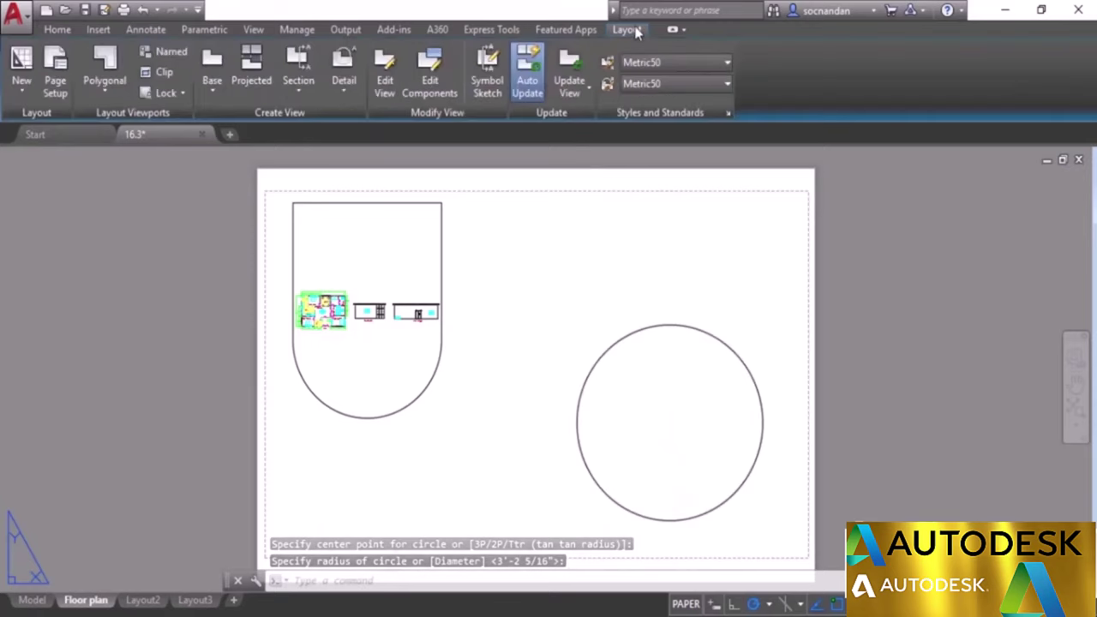
{"action": "left_click", "coordinate": [93, 95]}
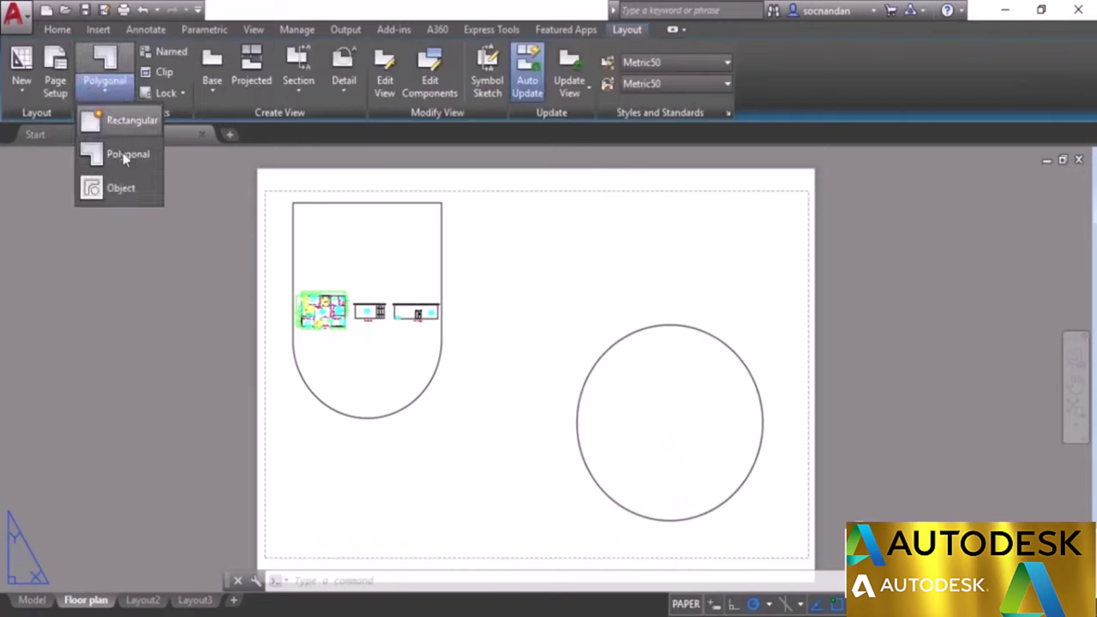
{"action": "left_click", "coordinate": [132, 184]}
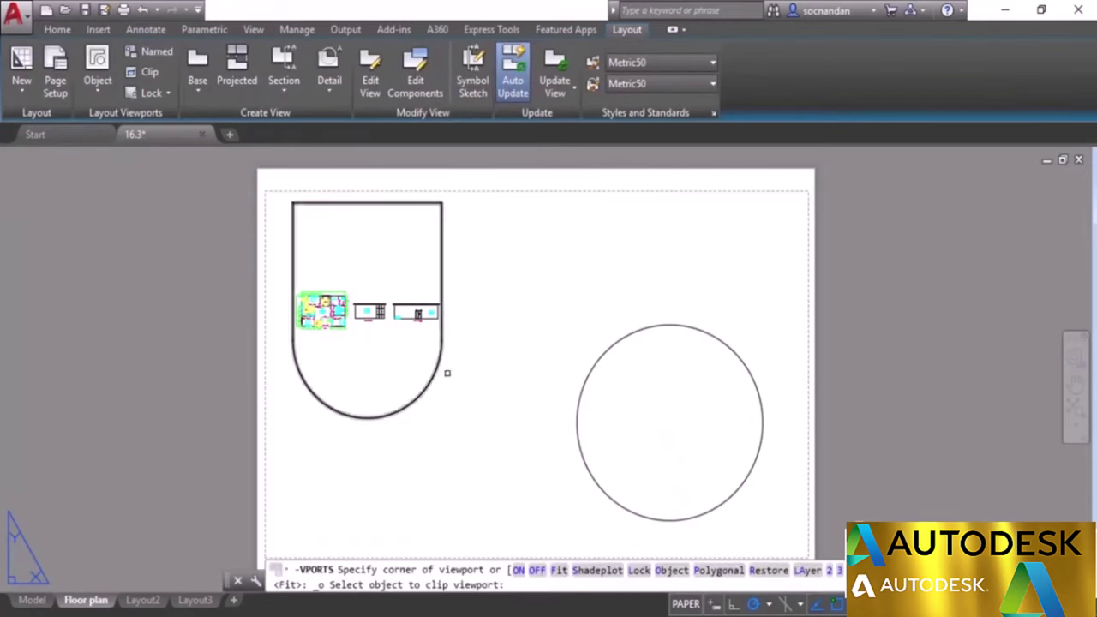
{"action": "left_click", "coordinate": [584, 377]}
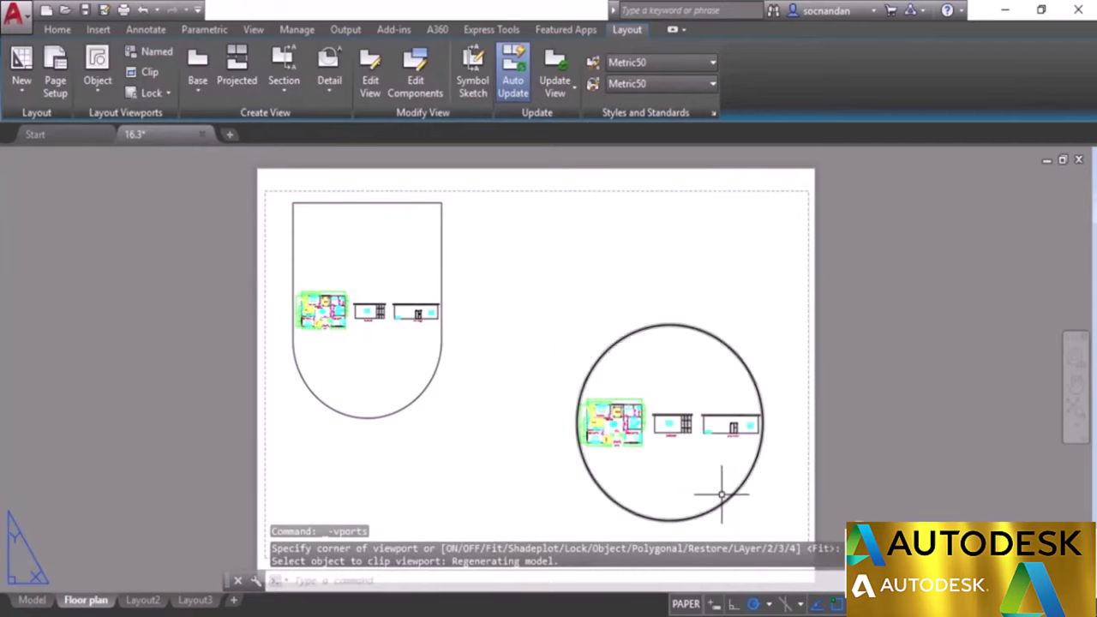
{"action": "double_click", "coordinate": [677, 451]}
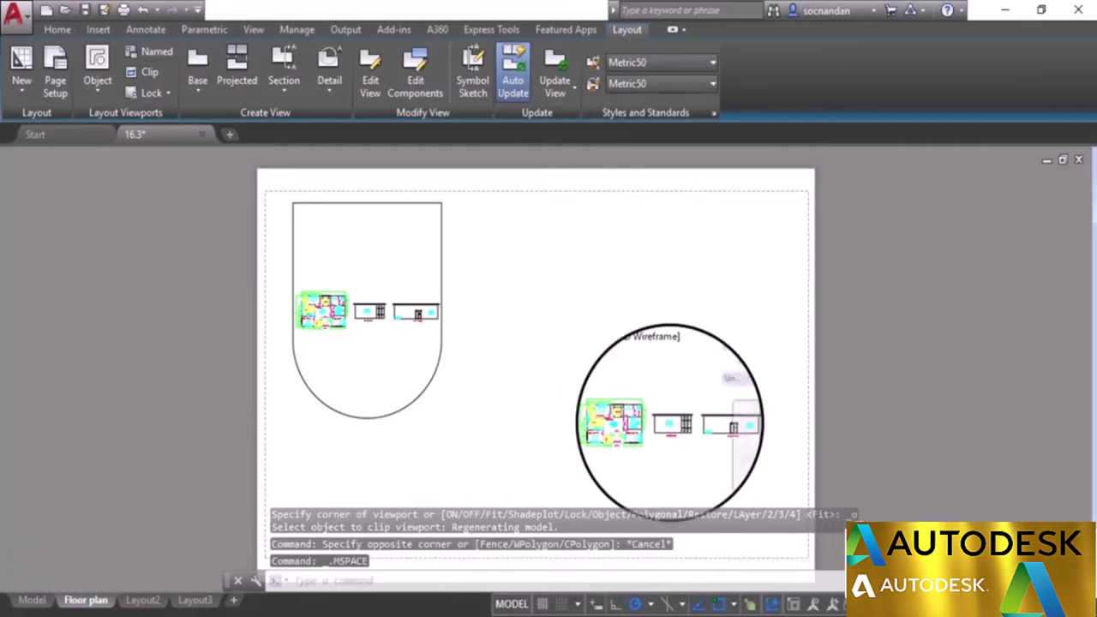
{"action": "double_click", "coordinate": [692, 307]}
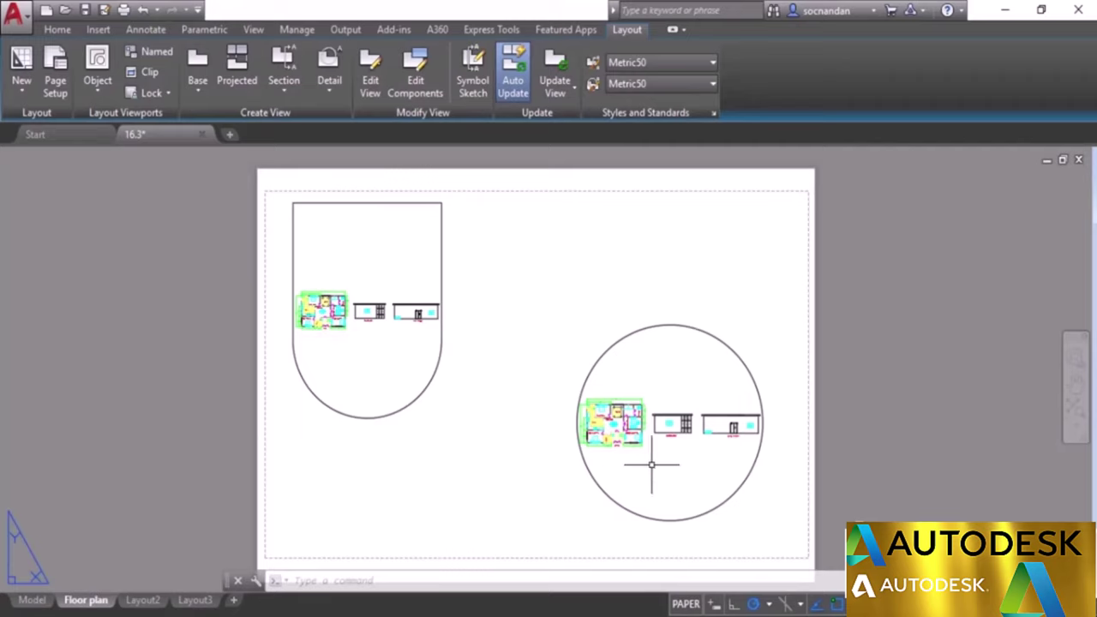
Turn off Display Viewport Objects for the circular viewport.
{"action": "left_click", "coordinate": [668, 323]}
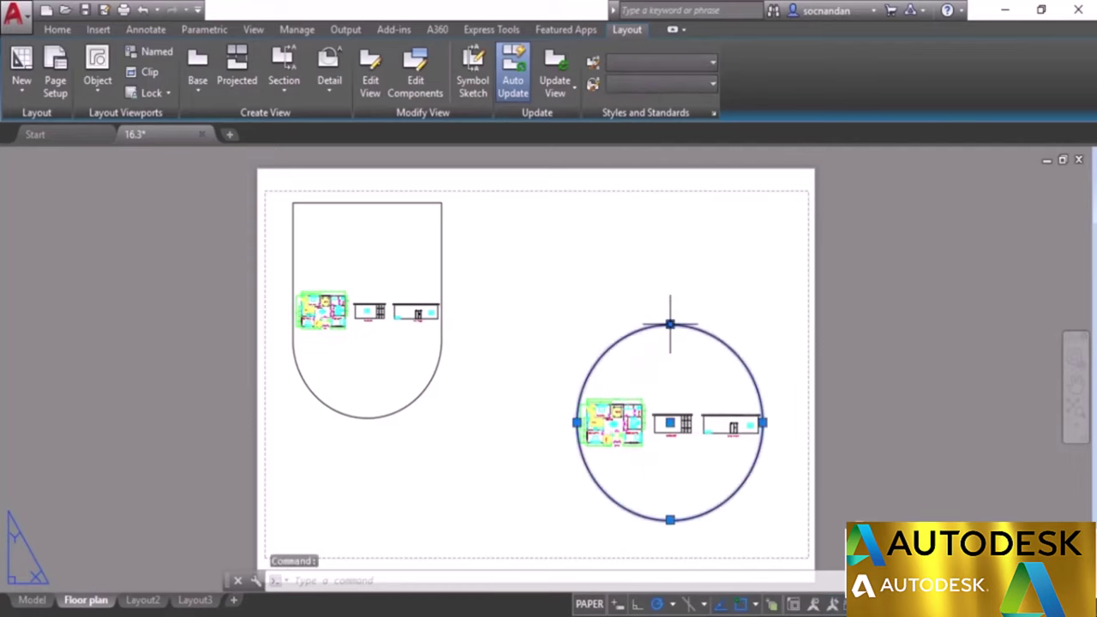
{"action": "right_click", "coordinate": [590, 232]}
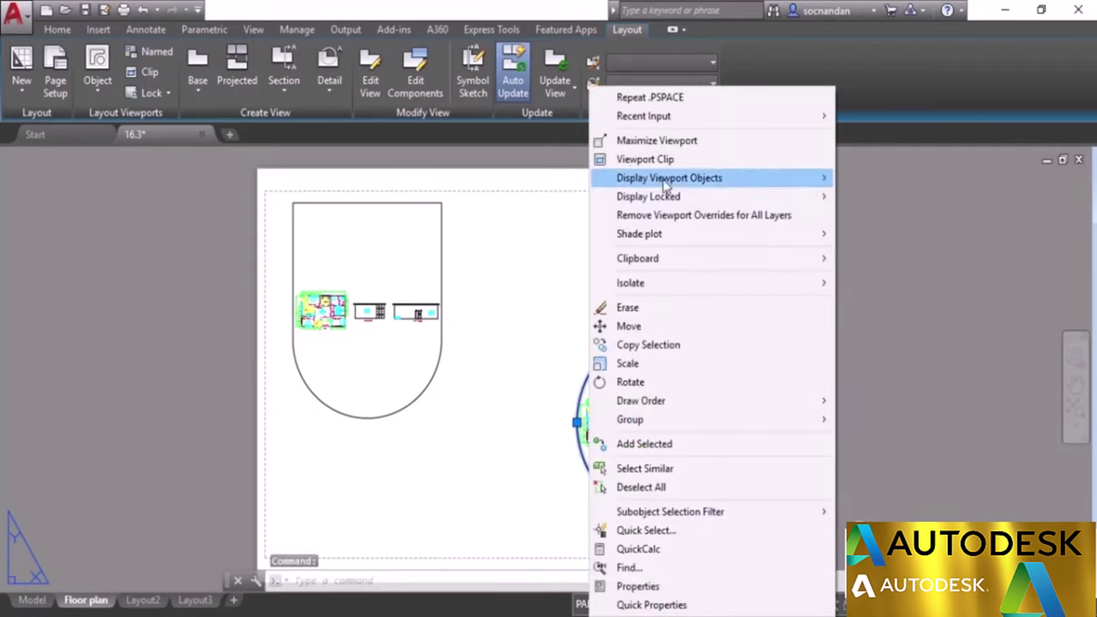
{"action": "mouse_move", "coordinate": [665, 184]}
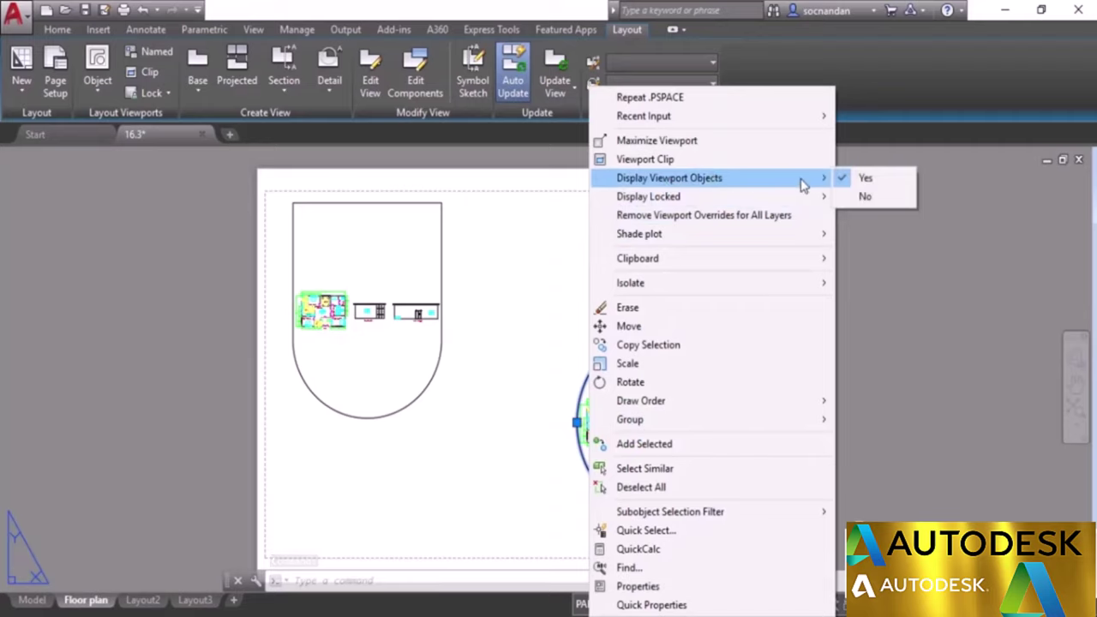
{"action": "left_click", "coordinate": [897, 203]}
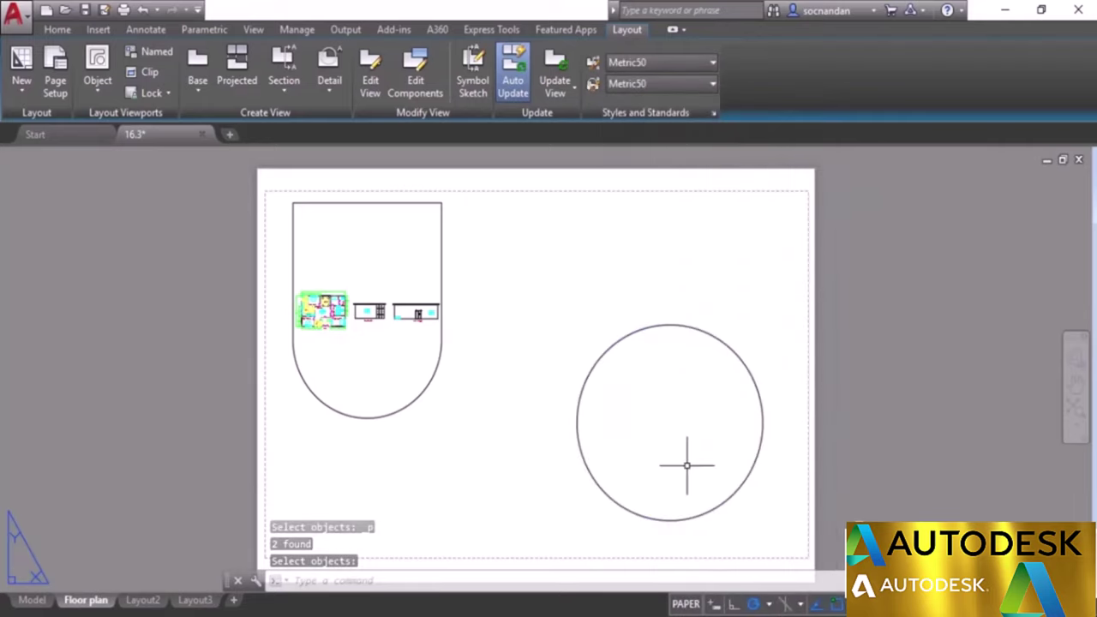
{"action": "left_click", "coordinate": [673, 410]}
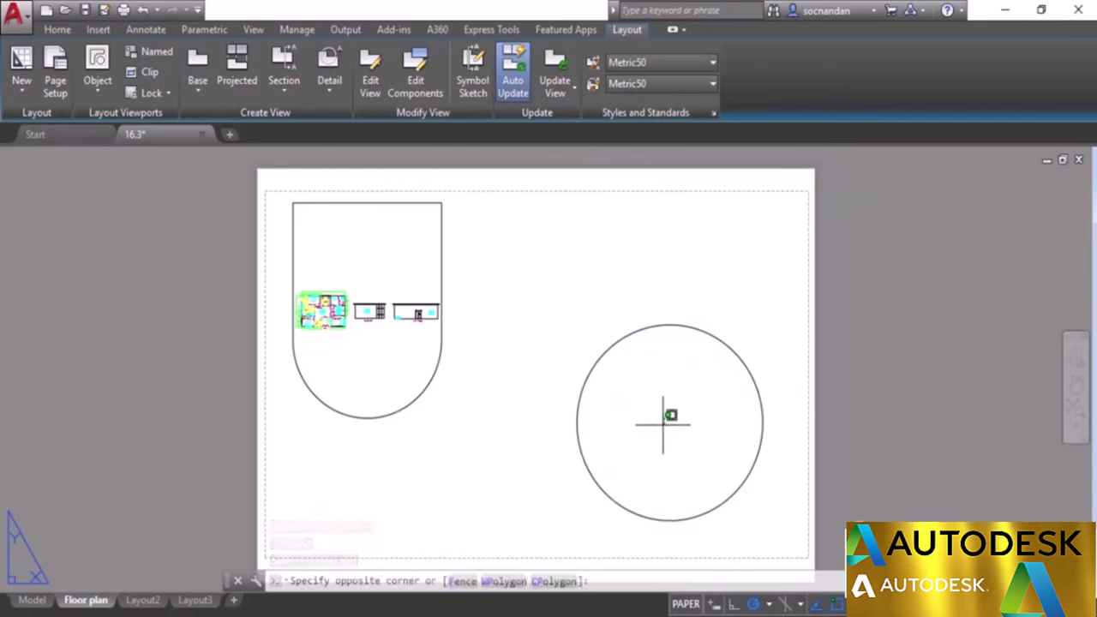
{"action": "left_click", "coordinate": [663, 424]}
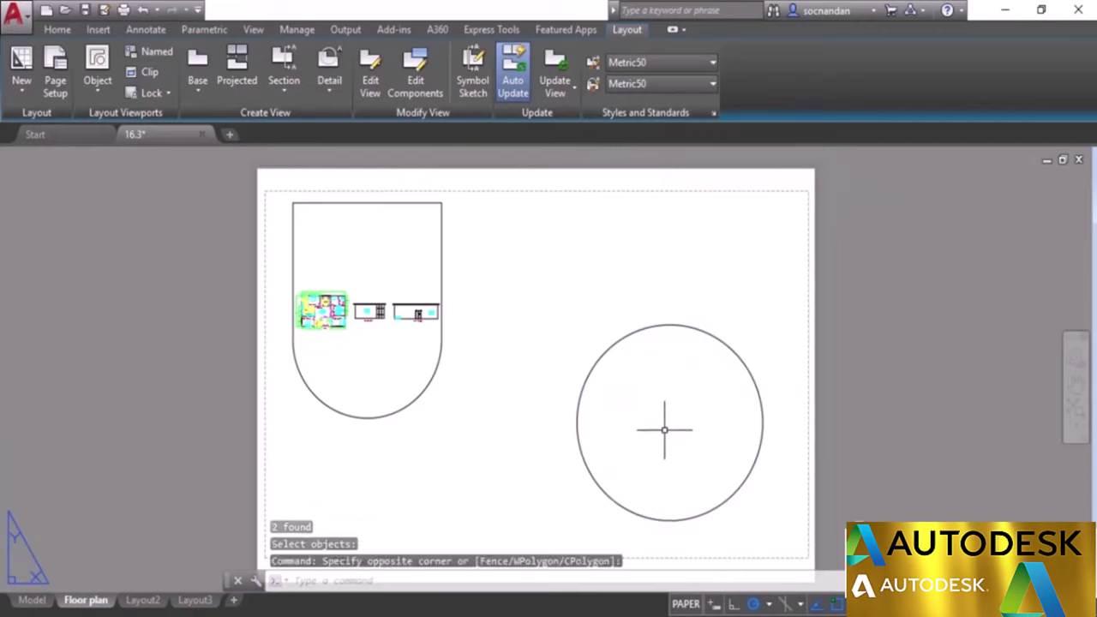
Turn Display Viewport Objects back on for the circular viewport.
{"action": "left_click", "coordinate": [703, 335]}
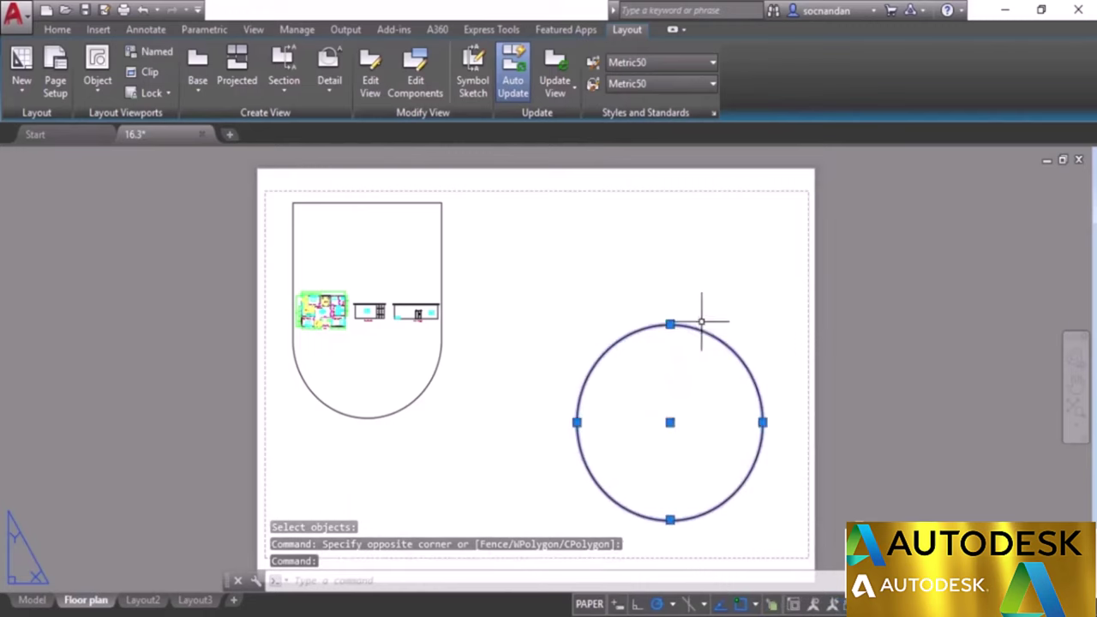
{"action": "right_click", "coordinate": [716, 254]}
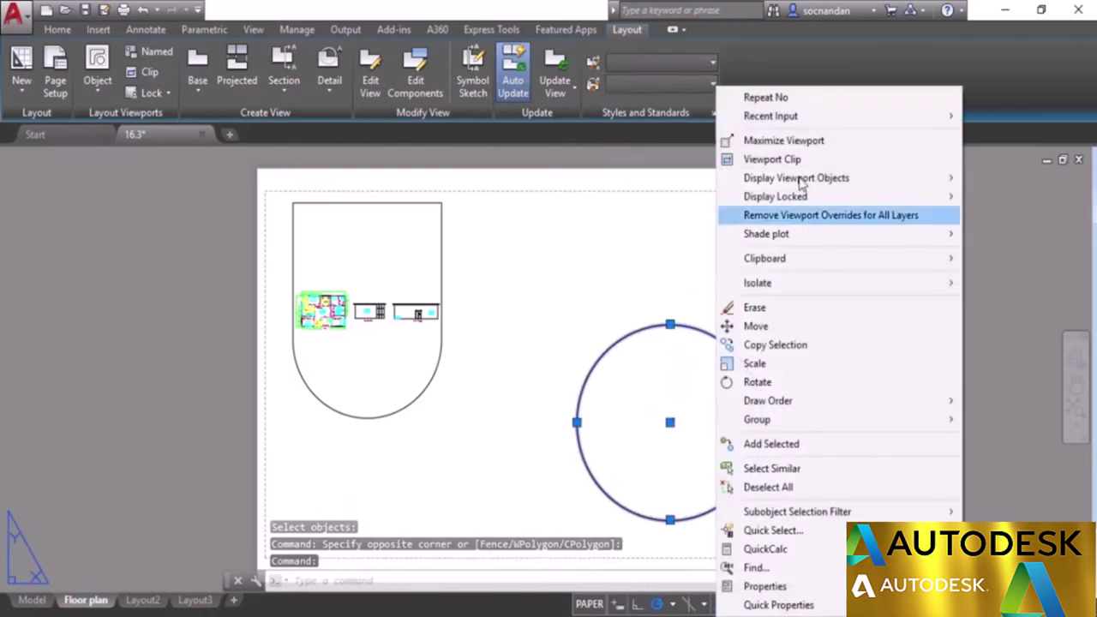
{"action": "mouse_move", "coordinate": [845, 182]}
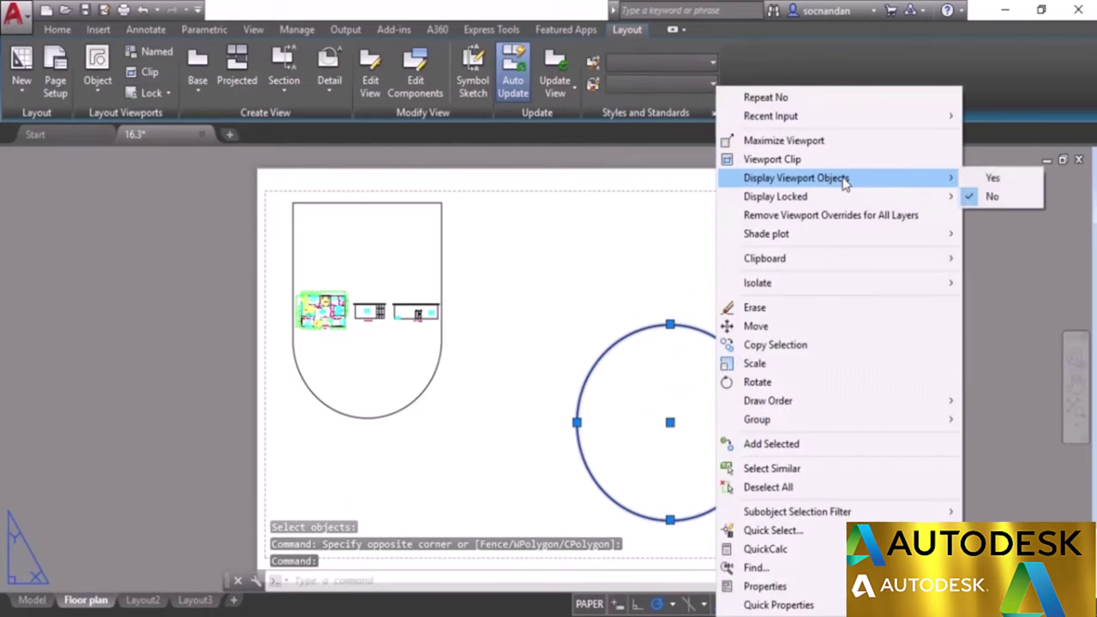
{"action": "left_click", "coordinate": [992, 178]}
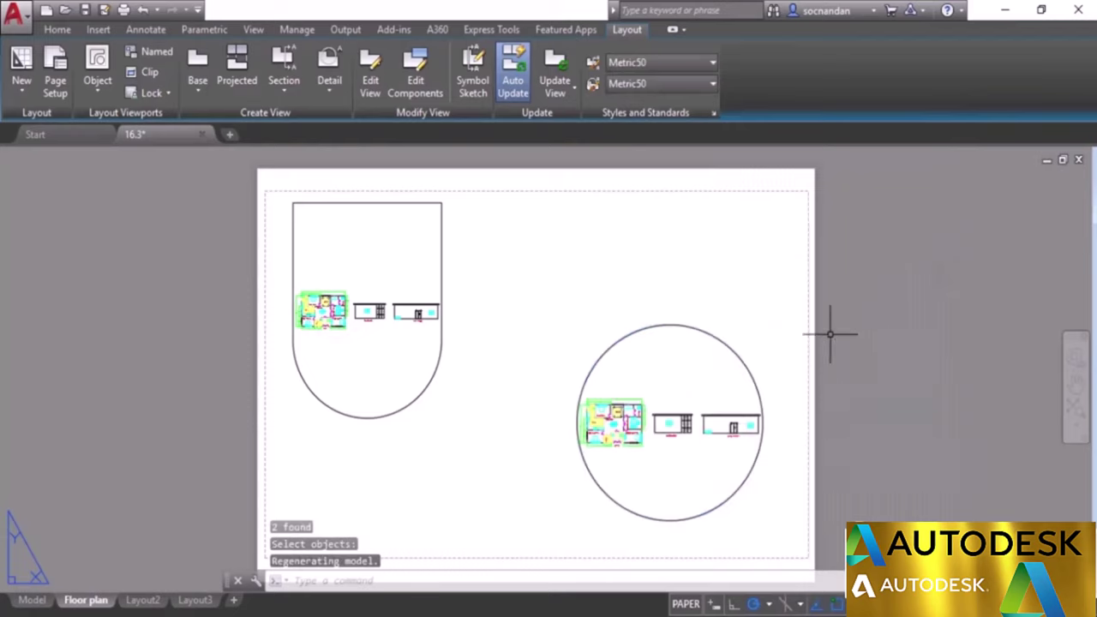
{"action": "key", "text": "Escape"}
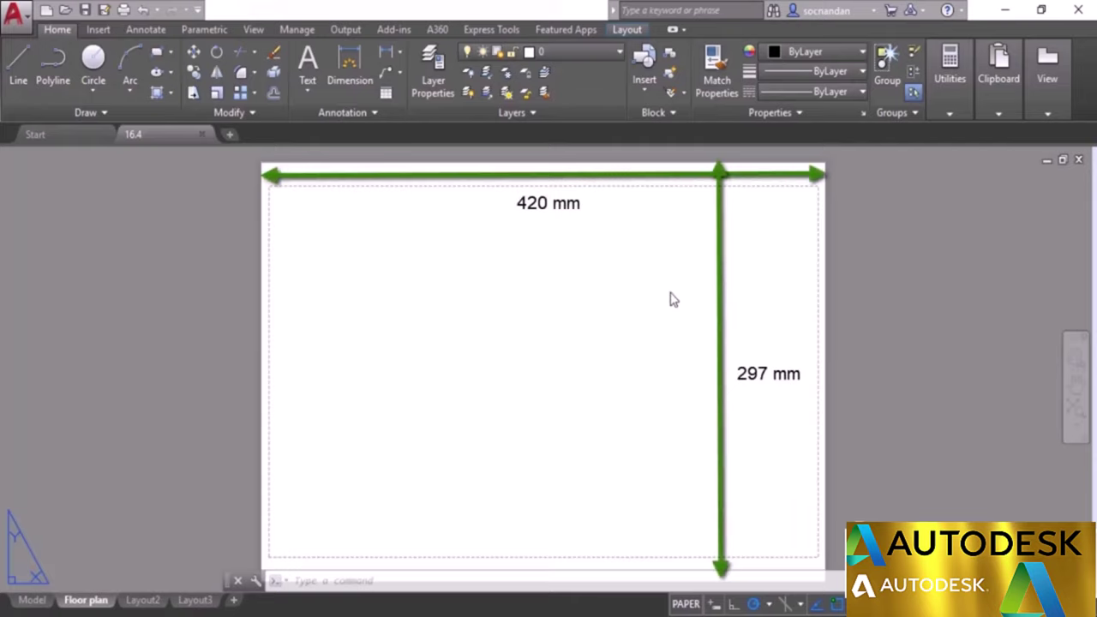
View Layout2 and Layout3 of drawing 16.4 and return to the Floor plan layout.
{"action": "mouse_move", "coordinate": [120, 607]}
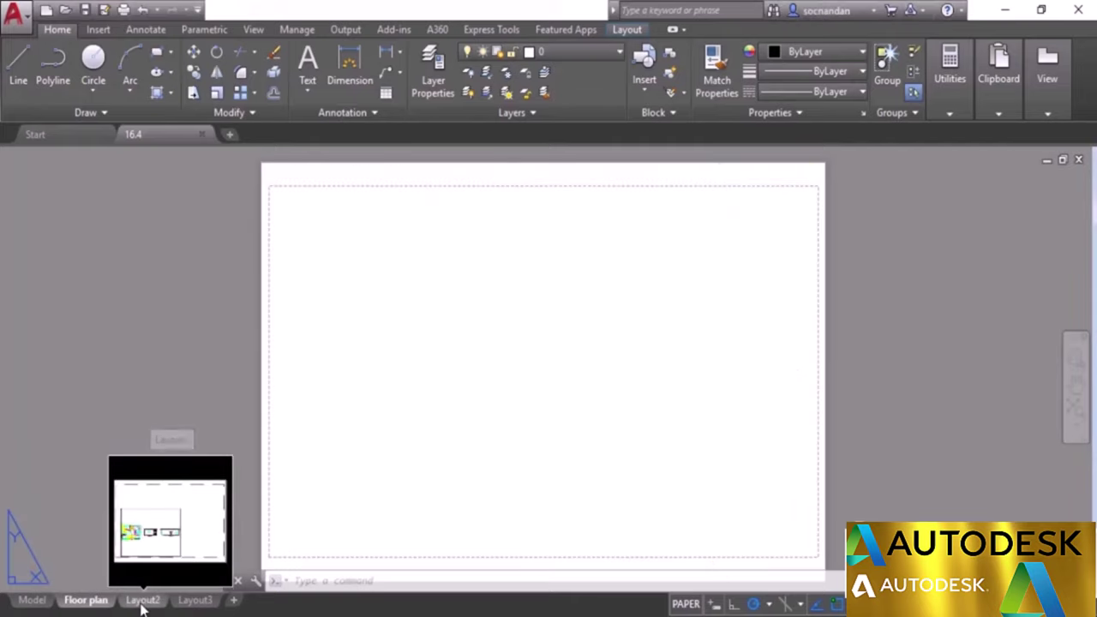
{"action": "left_click", "coordinate": [142, 602]}
{"action": "left_click", "coordinate": [195, 601]}
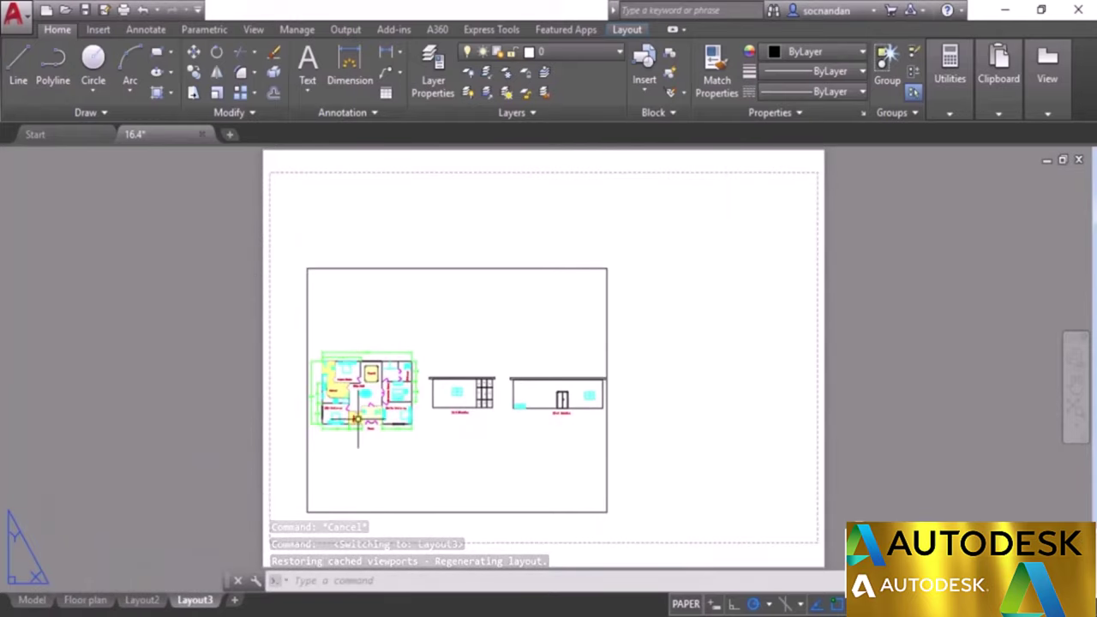
{"action": "left_click", "coordinate": [98, 602]}
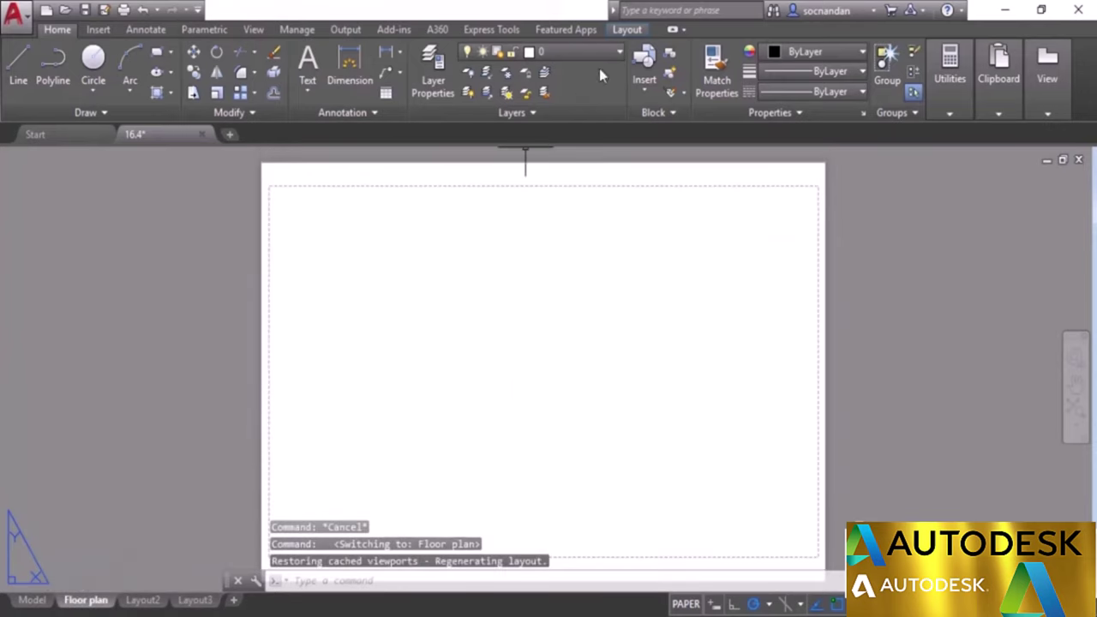
Create a rectangular viewport from the upper-left of the printable area of the Floor plan layout, covering most of the sheet.
{"action": "left_click", "coordinate": [629, 31]}
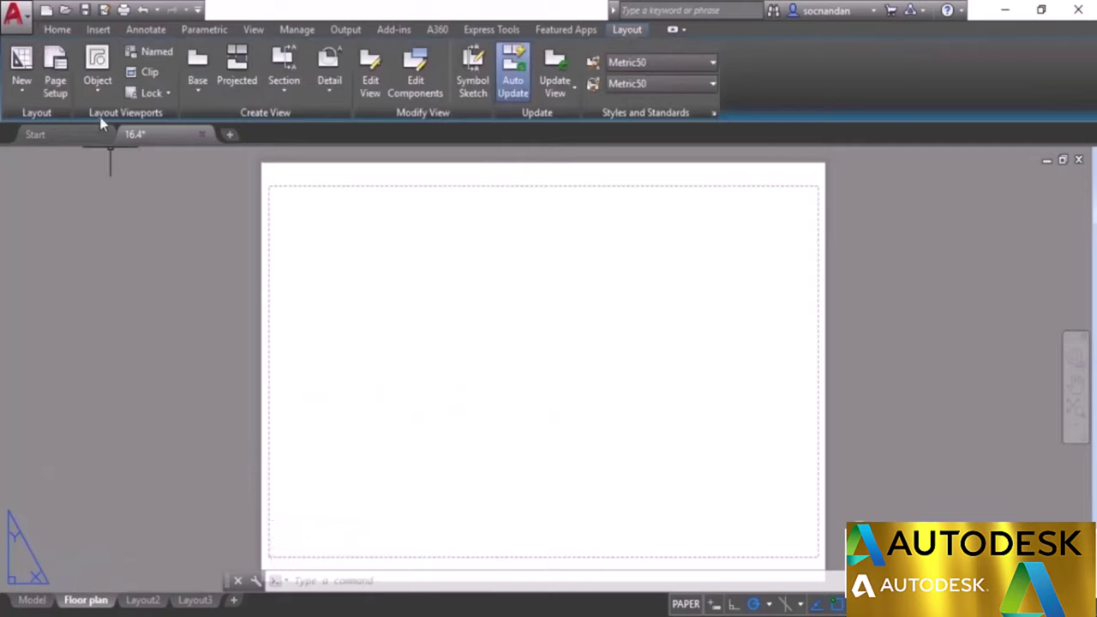
{"action": "left_click", "coordinate": [97, 86]}
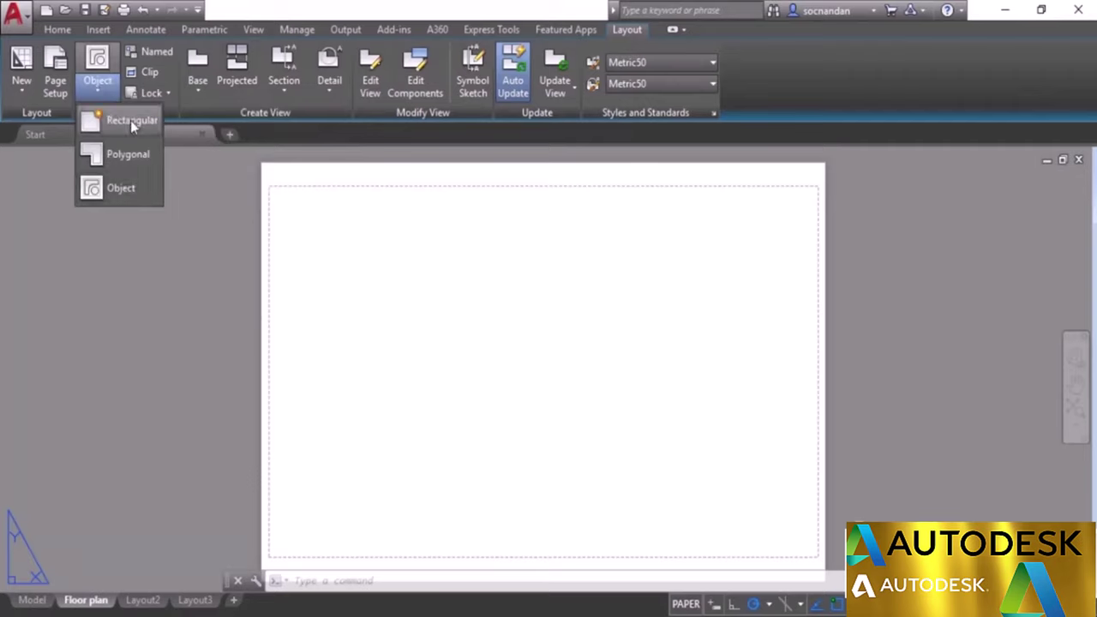
{"action": "left_click", "coordinate": [130, 120]}
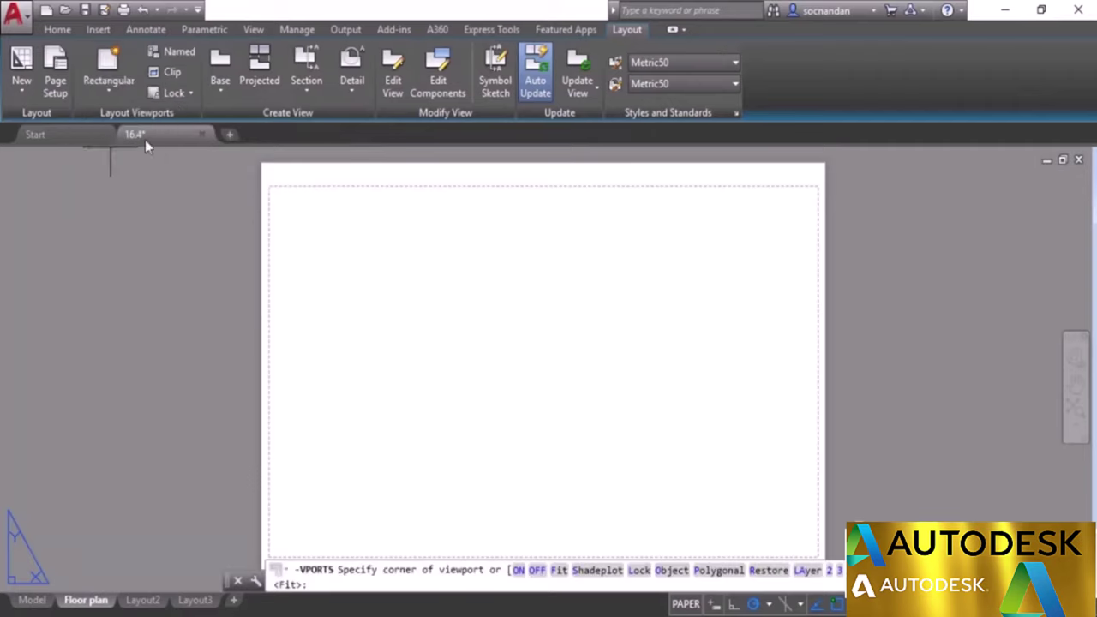
{"action": "left_click", "coordinate": [276, 191]}
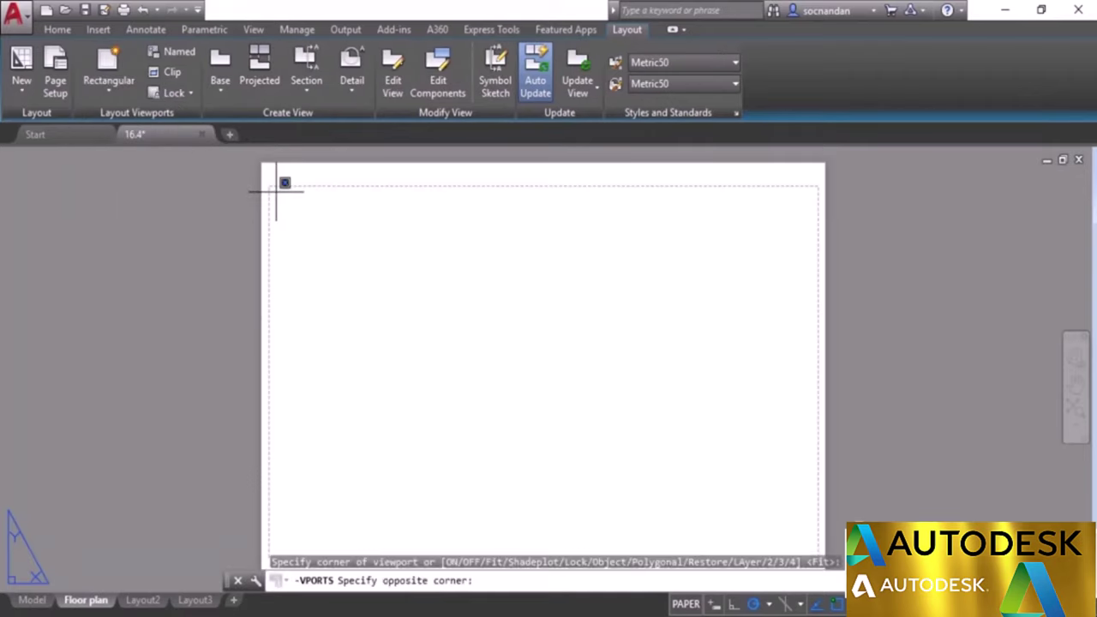
{"action": "left_click", "coordinate": [693, 494]}
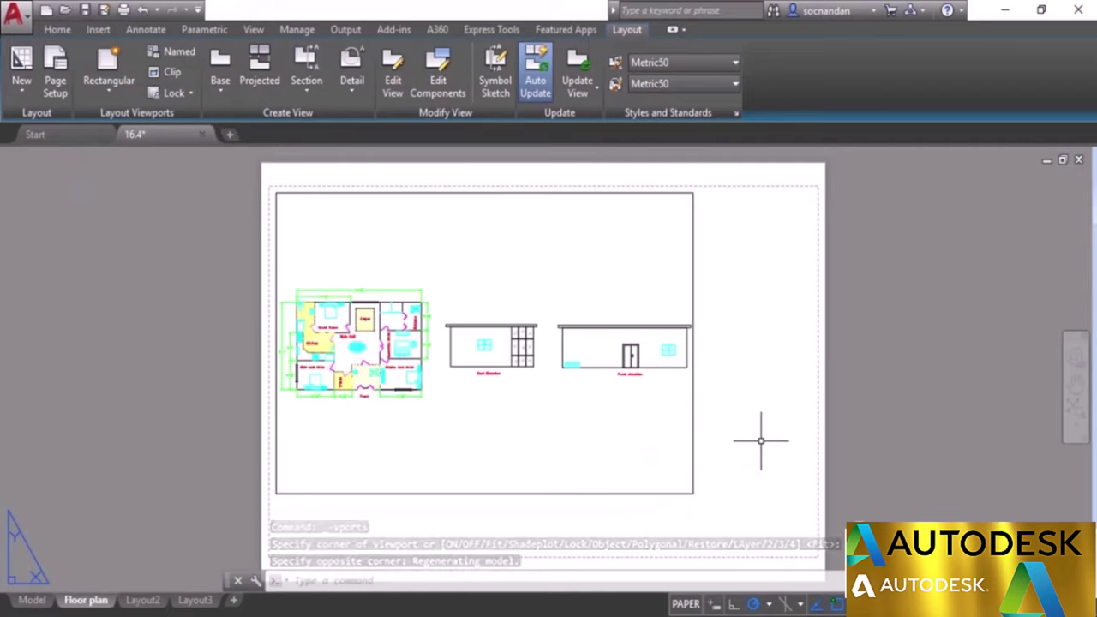
Enter the new viewport's model space, centre the floor plan in it and set the viewport scale to 1:50.
{"action": "double_click", "coordinate": [481, 255]}
{"action": "scroll", "coordinate": [401, 320], "scroll_direction": "up", "scroll_amount": 5}
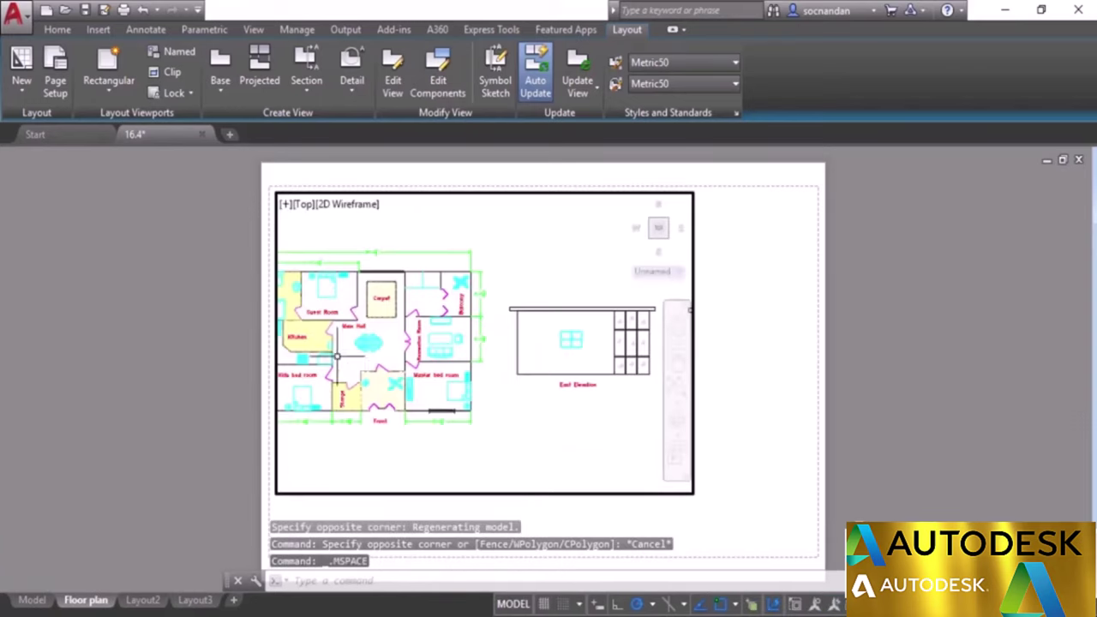
{"action": "scroll", "coordinate": [386, 324], "scroll_direction": "down", "scroll_amount": 4}
{"action": "scroll", "coordinate": [382, 310], "scroll_direction": "up", "scroll_amount": 2}
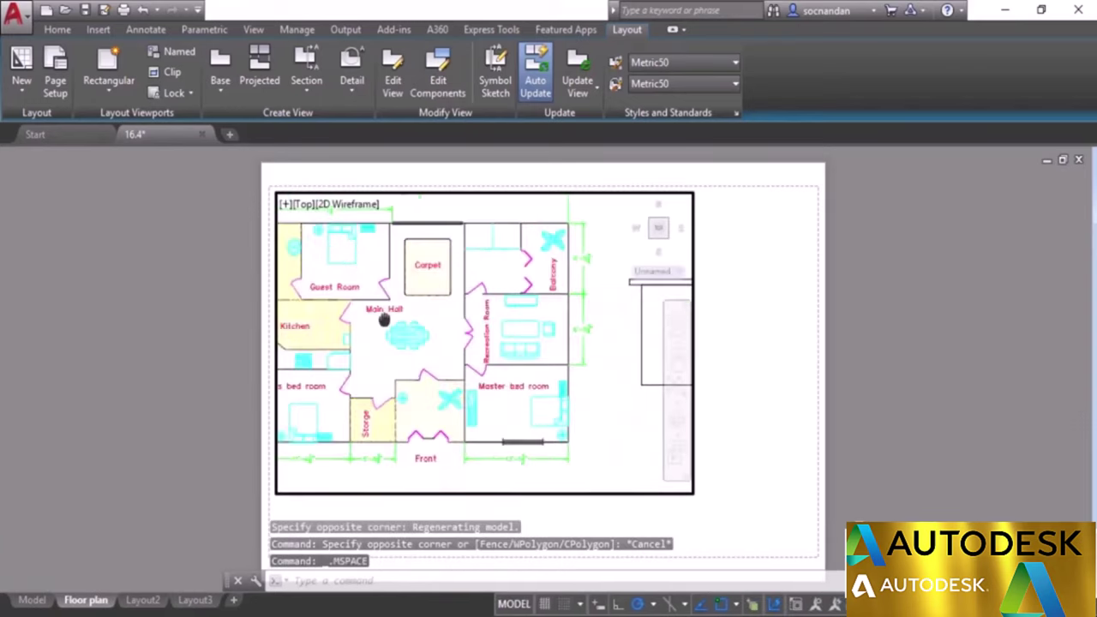
{"action": "mouse_move", "coordinate": [379, 311]}
{"action": "middle_mouse_down"}
{"action": "mouse_move", "coordinate": [453, 343]}
{"action": "mouse_move", "coordinate": [459, 335]}
{"action": "middle_mouse_up"}
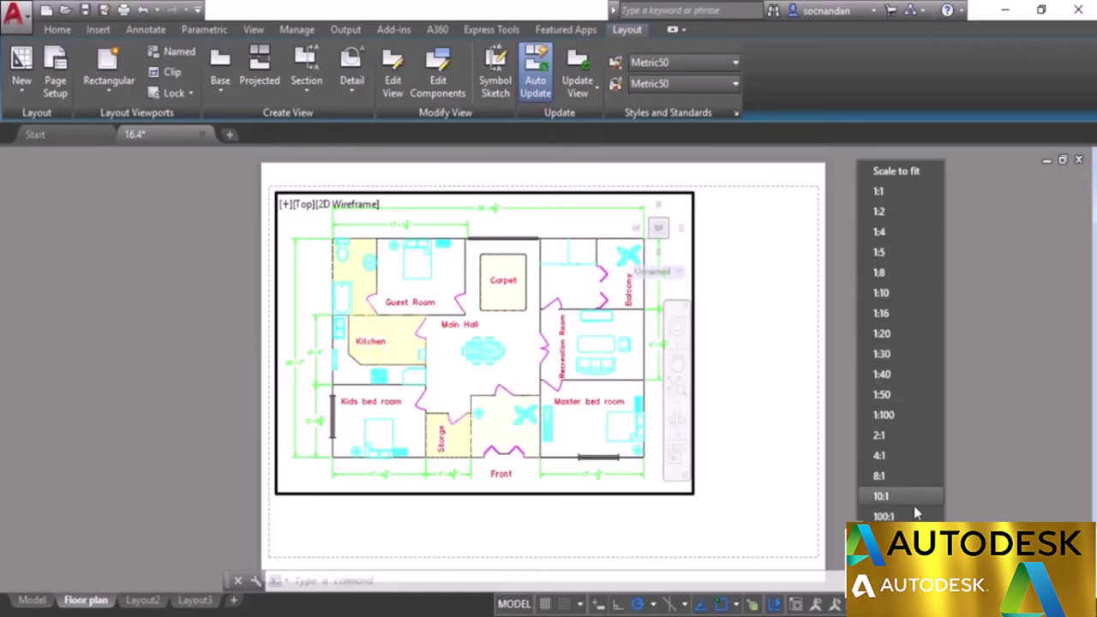
{"action": "left_click", "coordinate": [906, 355]}
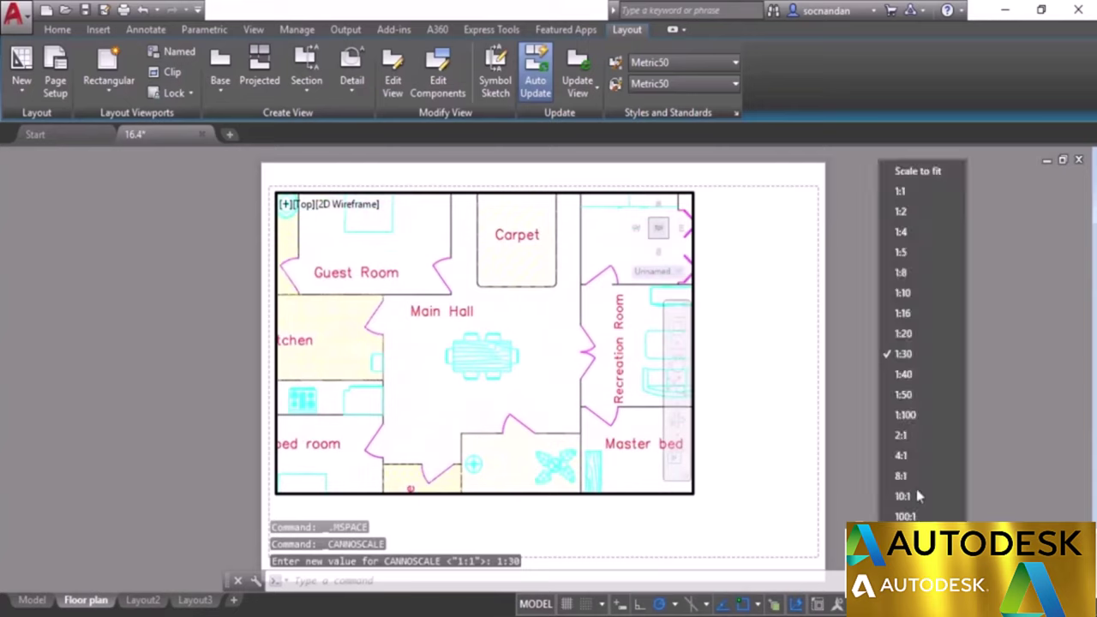
{"action": "left_click", "coordinate": [928, 397]}
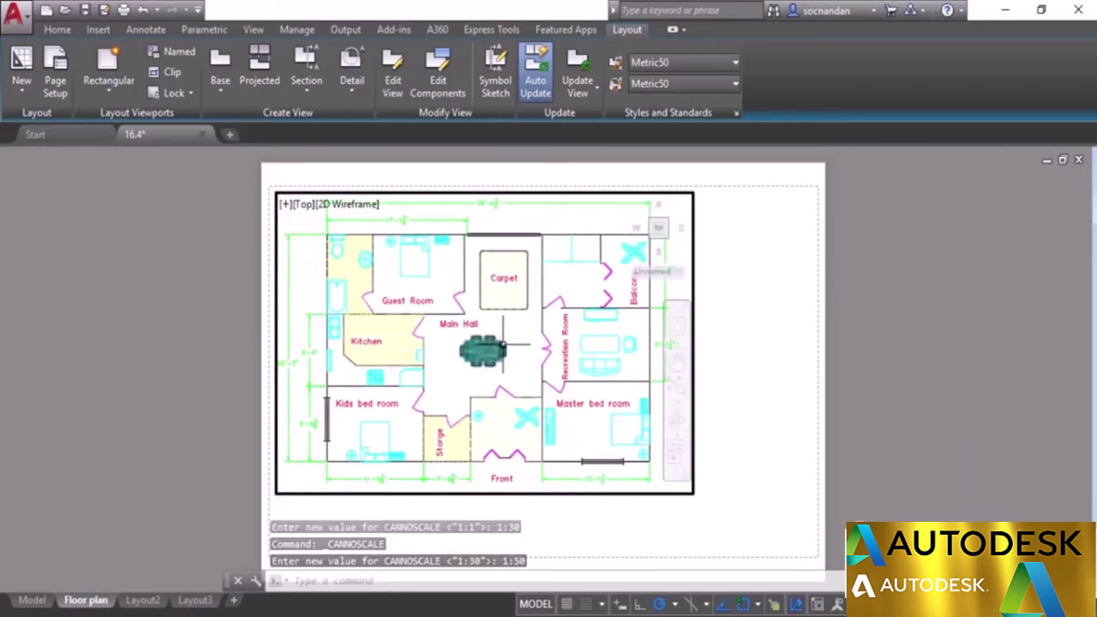
{"action": "middle_click_drag", "start_coordinate": [515, 340], "coordinate": [521, 340]}
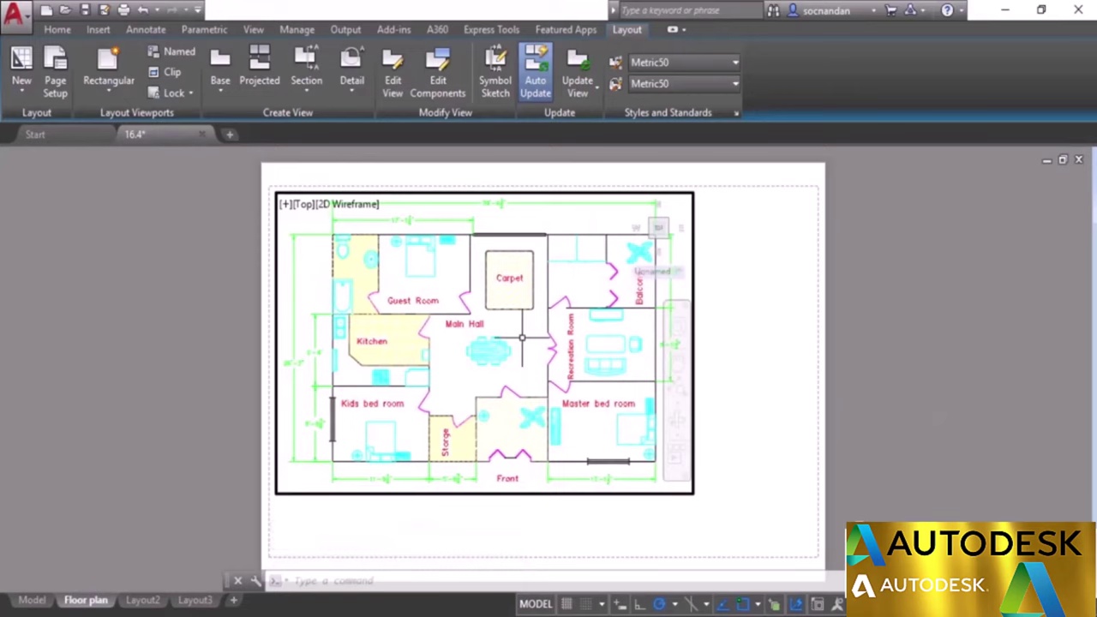
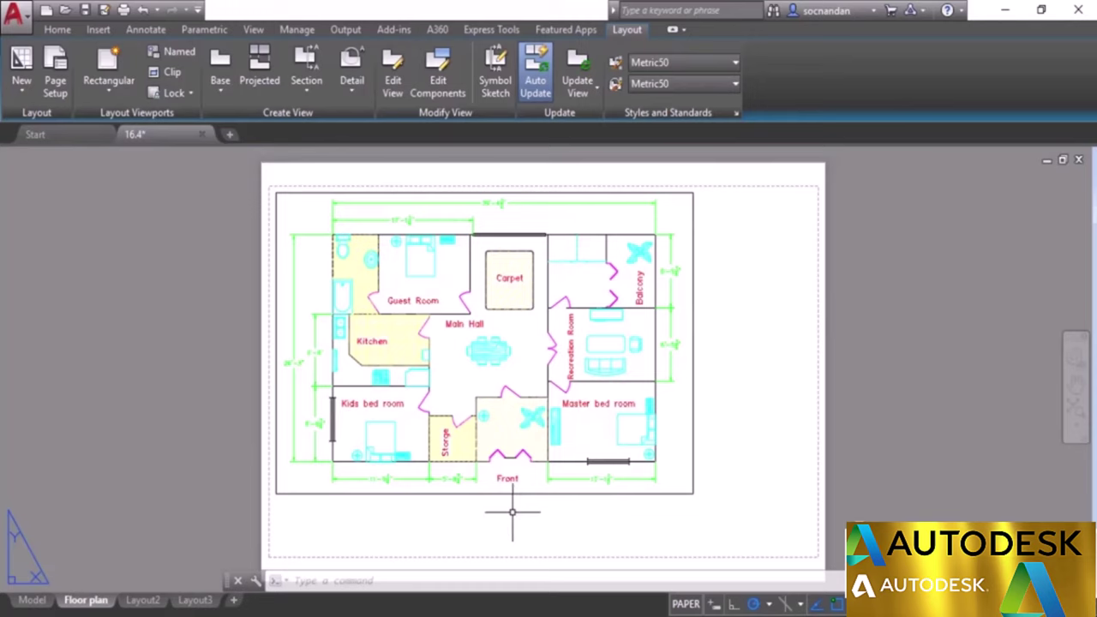
Switch to Layout2 and erase its existing viewport.
{"action": "left_click", "coordinate": [142, 601]}
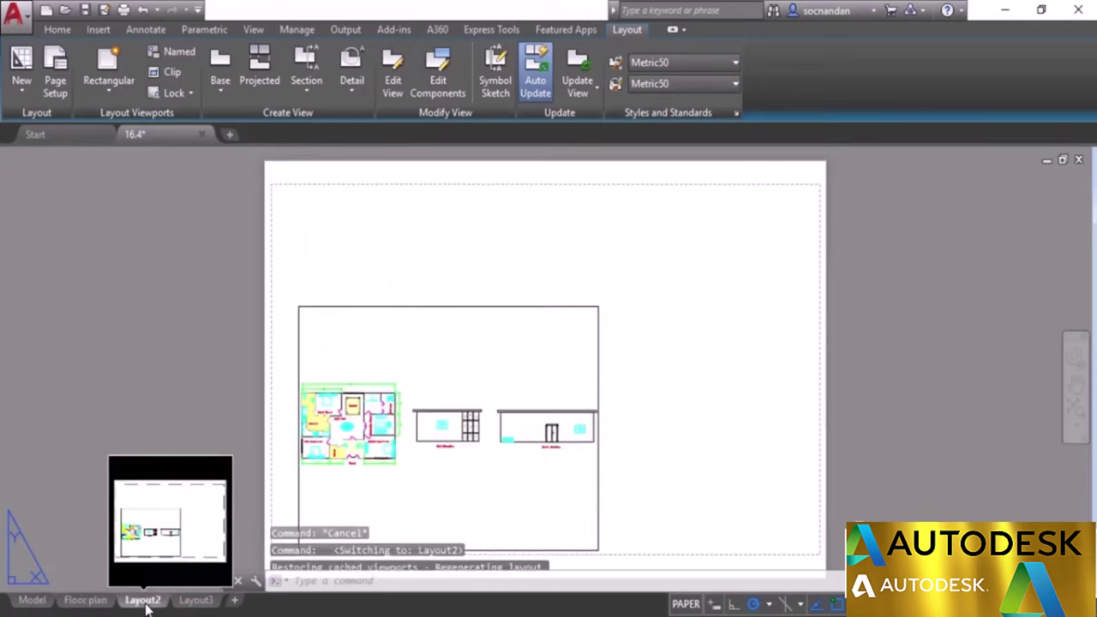
{"action": "left_click", "coordinate": [462, 306]}
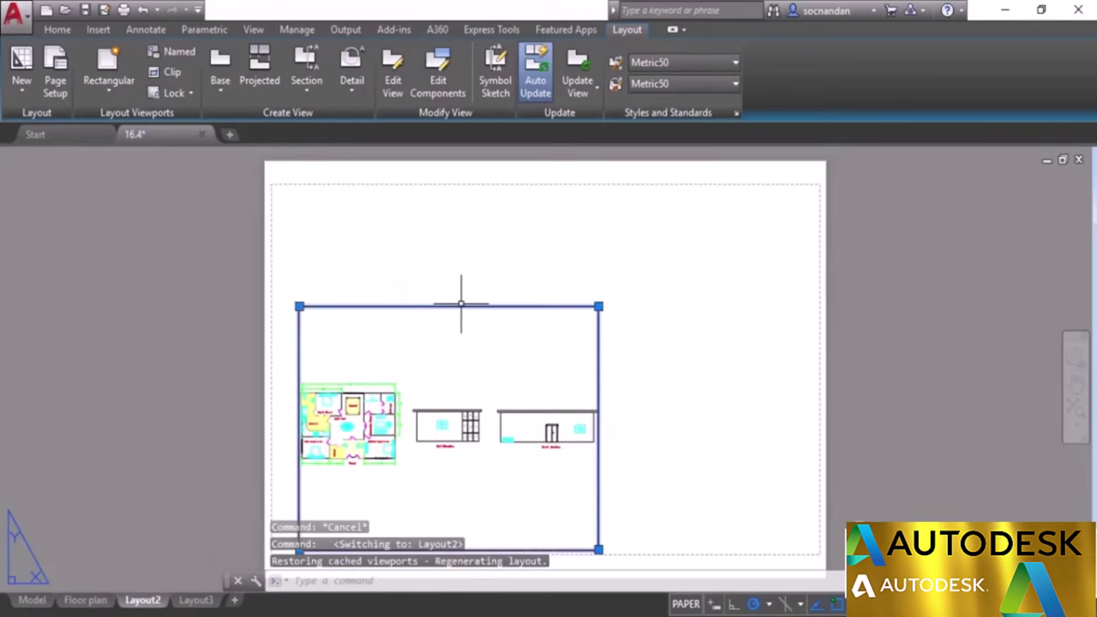
{"action": "right_click", "coordinate": [475, 279]}
{"action": "left_click", "coordinate": [519, 307]}
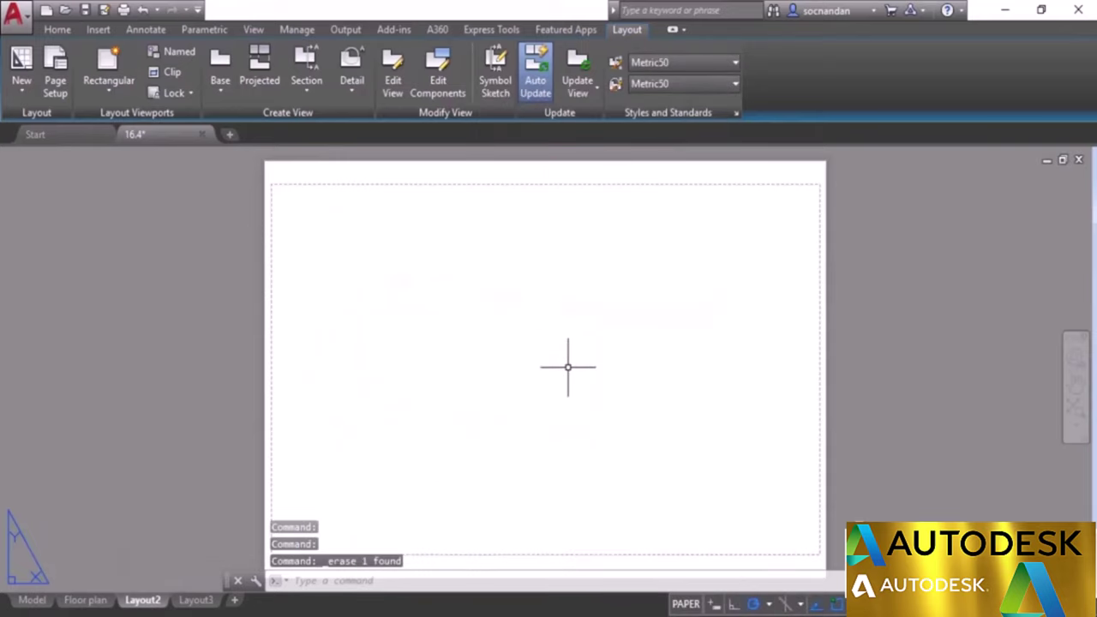
Create a wide rectangular viewport across the upper part of the Layout2 sheet.
{"action": "left_click", "coordinate": [109, 86]}
{"action": "left_click", "coordinate": [133, 120]}
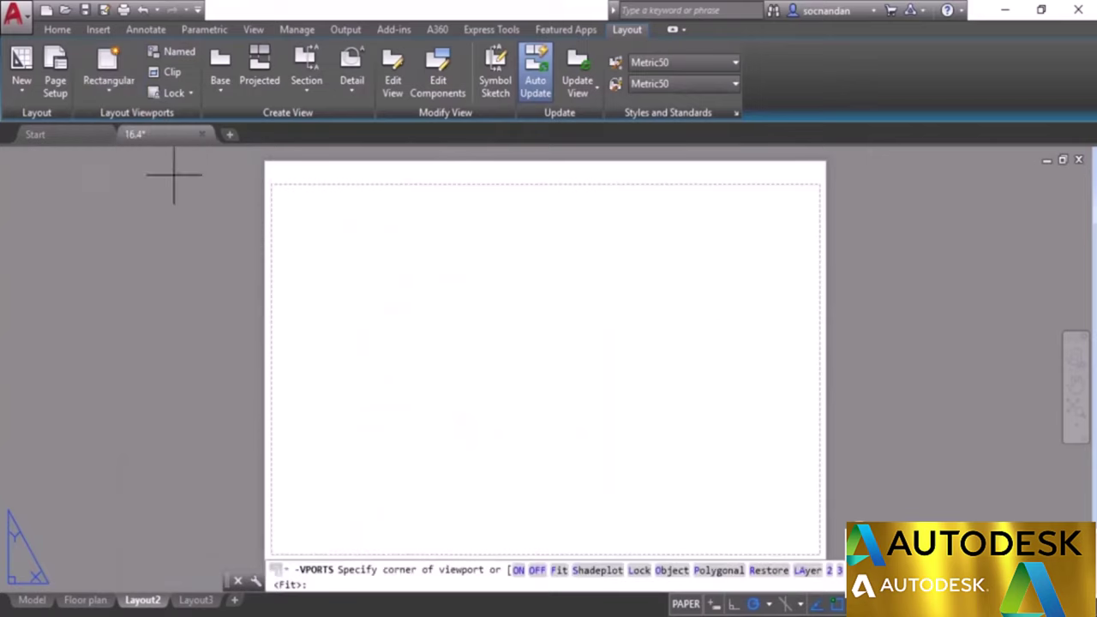
{"action": "left_click", "coordinate": [281, 192]}
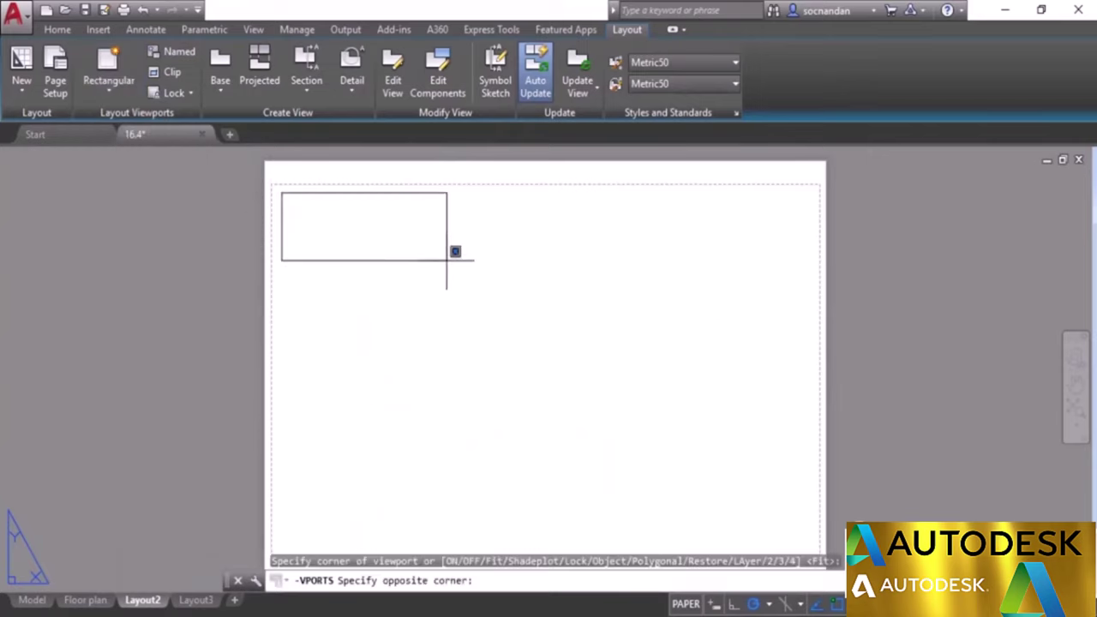
{"action": "left_click", "coordinate": [687, 394]}
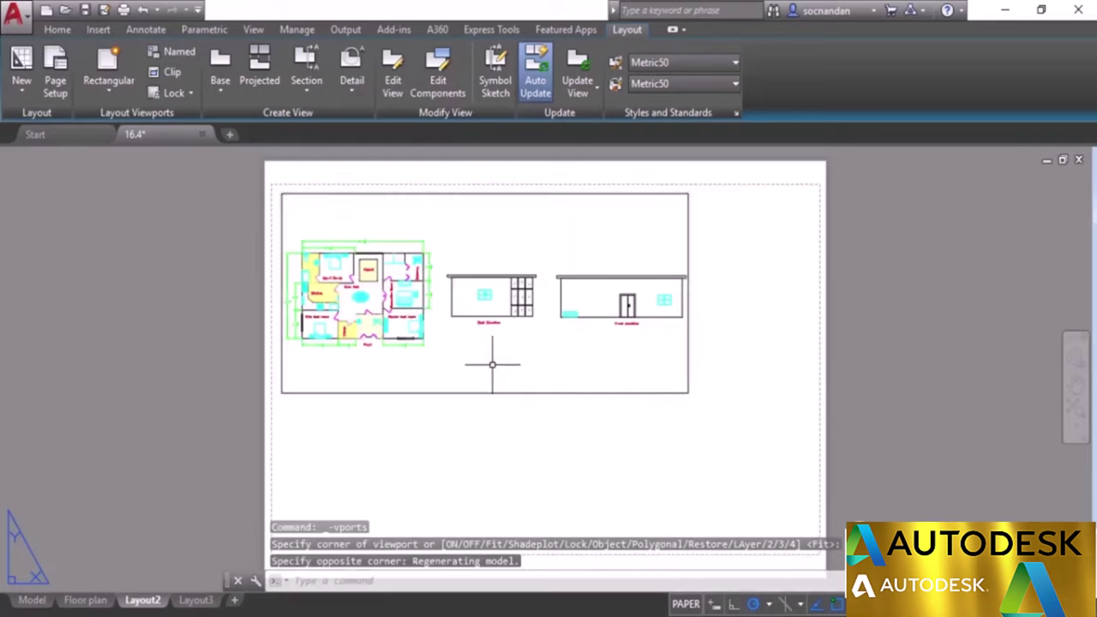
Show only the front elevation in the upper viewport at scale 1:50 and return to paper space.
{"action": "double_click", "coordinate": [579, 337]}
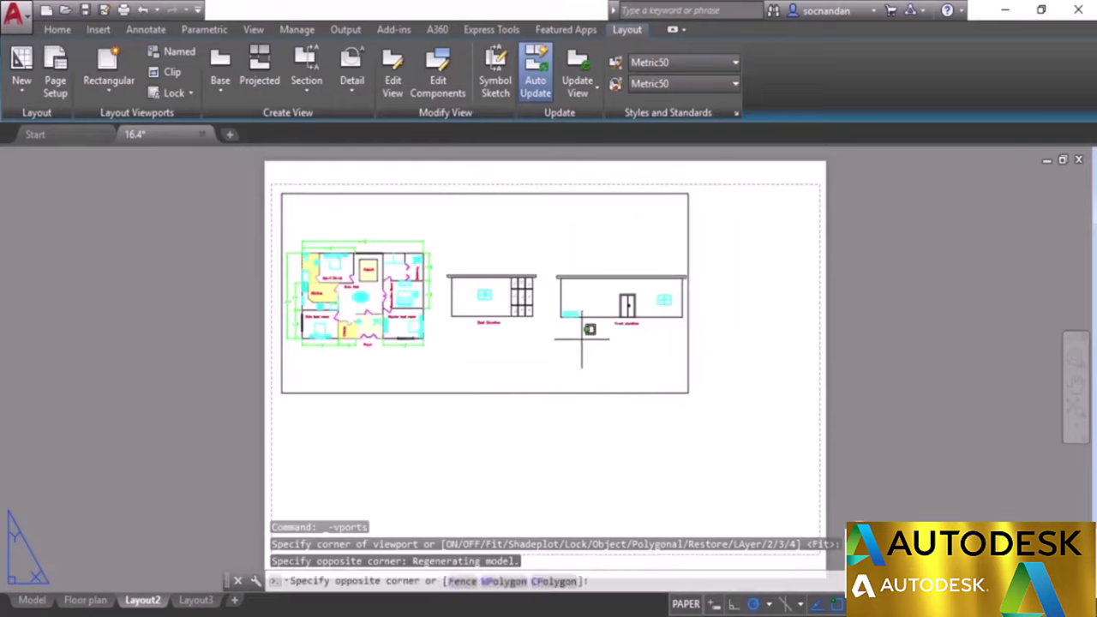
{"action": "scroll", "coordinate": [625, 312], "scroll_direction": "up", "scroll_amount": 5}
{"action": "middle_click_drag", "start_coordinate": [625, 311], "coordinate": [500, 312]}
{"action": "scroll", "coordinate": [477, 312], "scroll_direction": "up", "scroll_amount": 2}
{"action": "scroll", "coordinate": [483, 313], "scroll_direction": "down", "scroll_amount": 2}
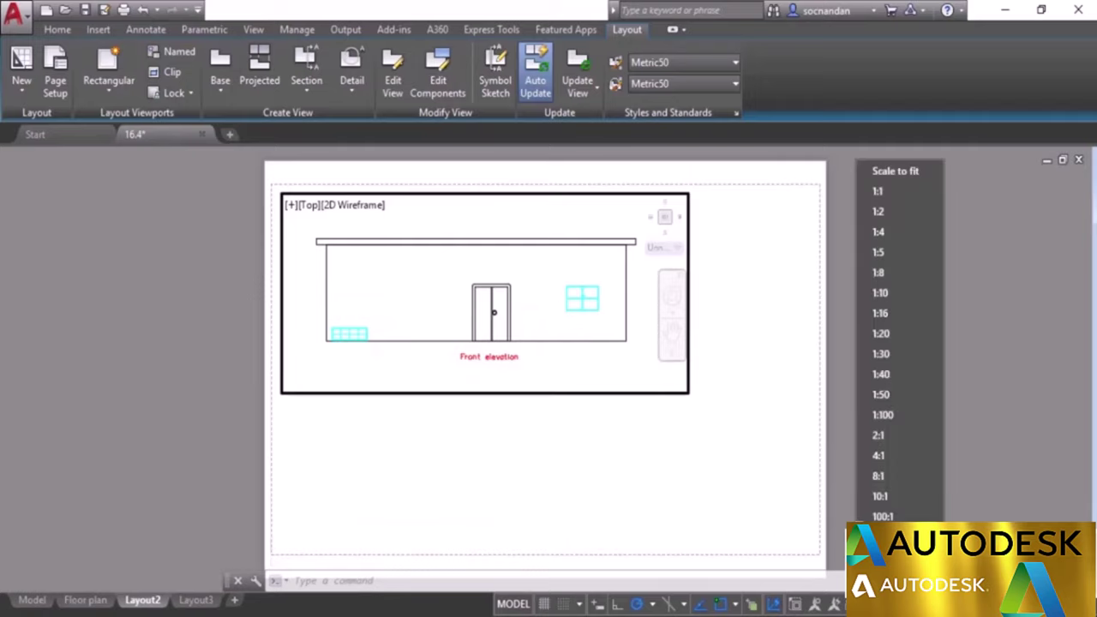
{"action": "left_click", "coordinate": [919, 395]}
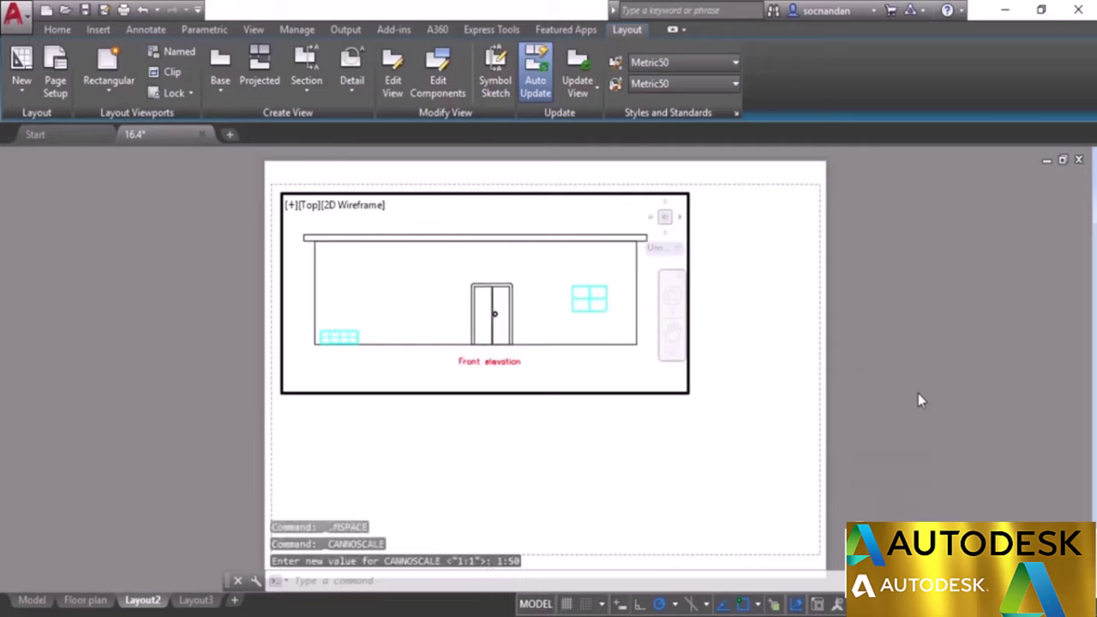
{"action": "double_click", "coordinate": [726, 279]}
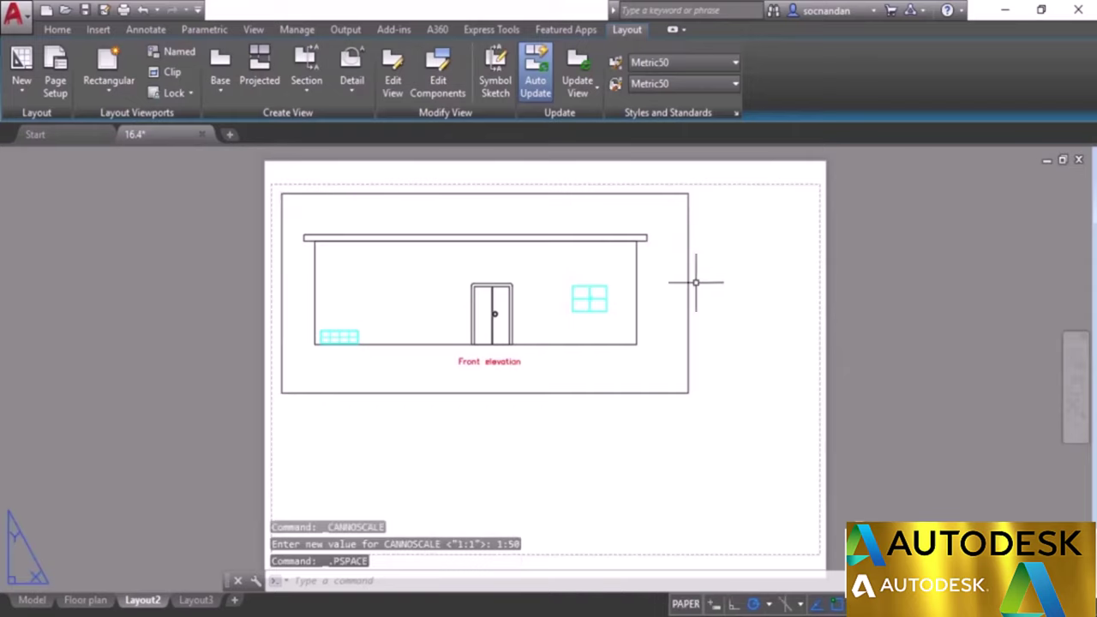
Create a second rectangular viewport directly below the front elevation viewport, starting at its lower-left corner.
{"action": "left_click", "coordinate": [105, 93]}
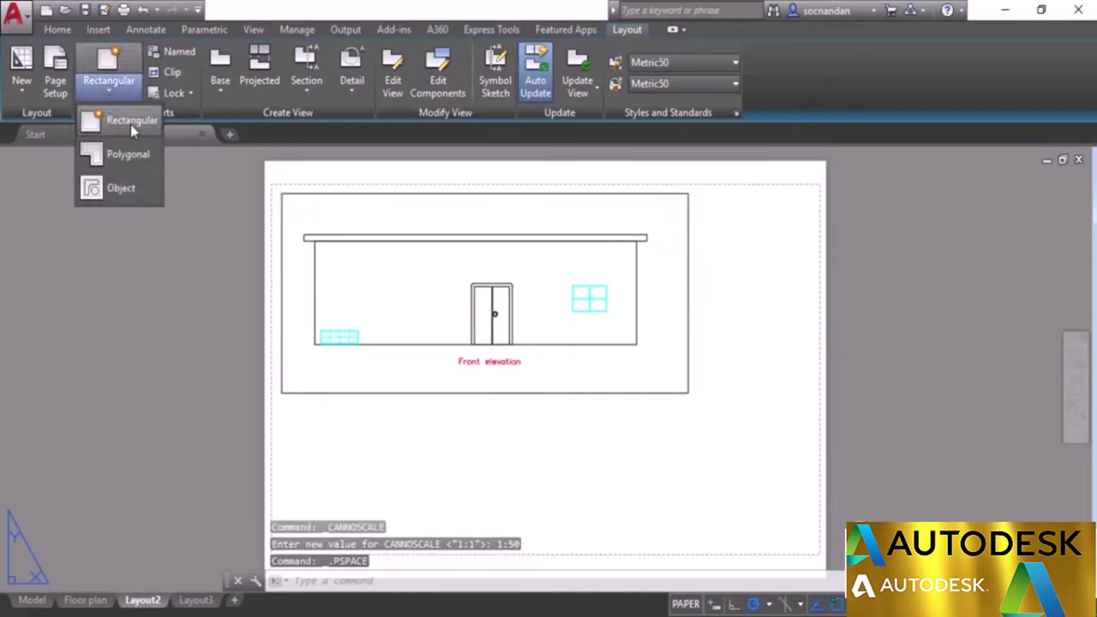
{"action": "left_click", "coordinate": [129, 122]}
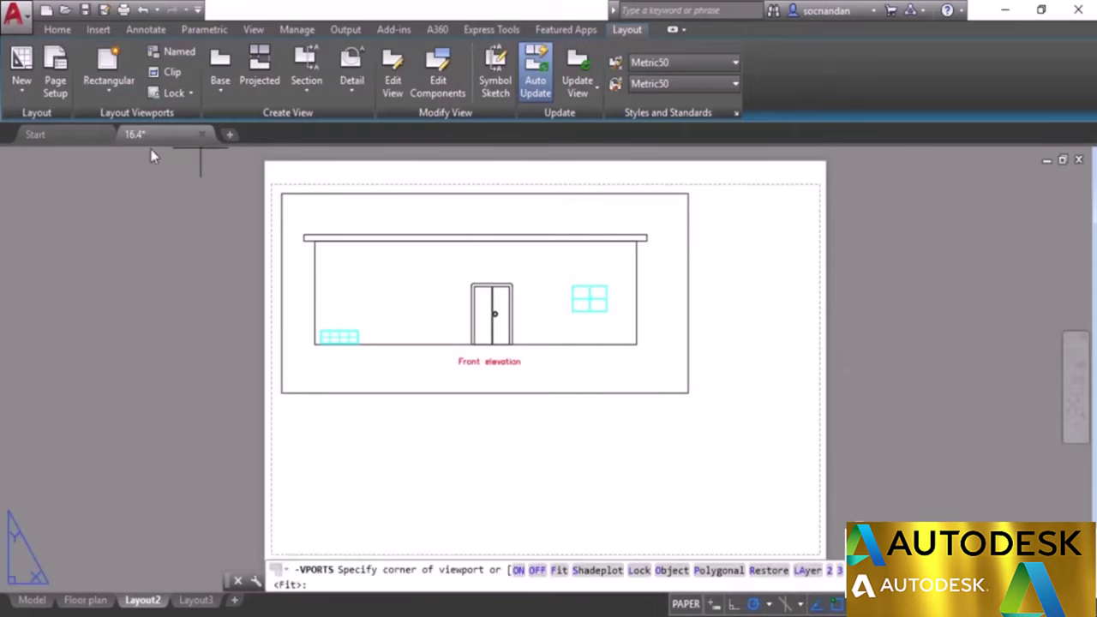
{"action": "left_click", "coordinate": [282, 393]}
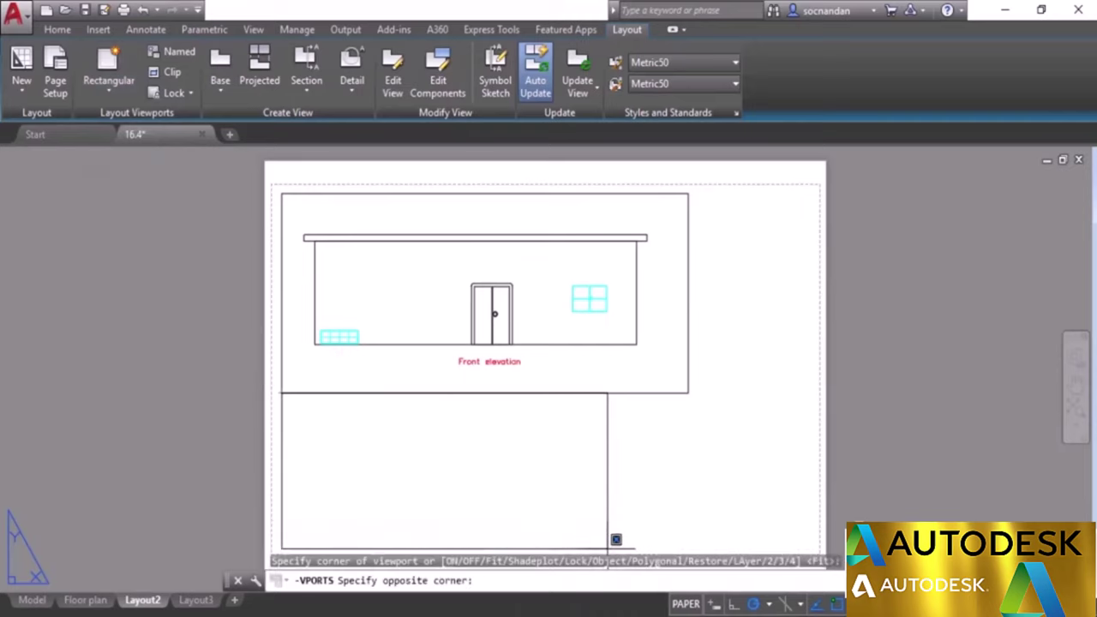
{"action": "middle_click_drag", "start_coordinate": [608, 538], "coordinate": [606, 482]}
{"action": "left_click", "coordinate": [626, 493]}
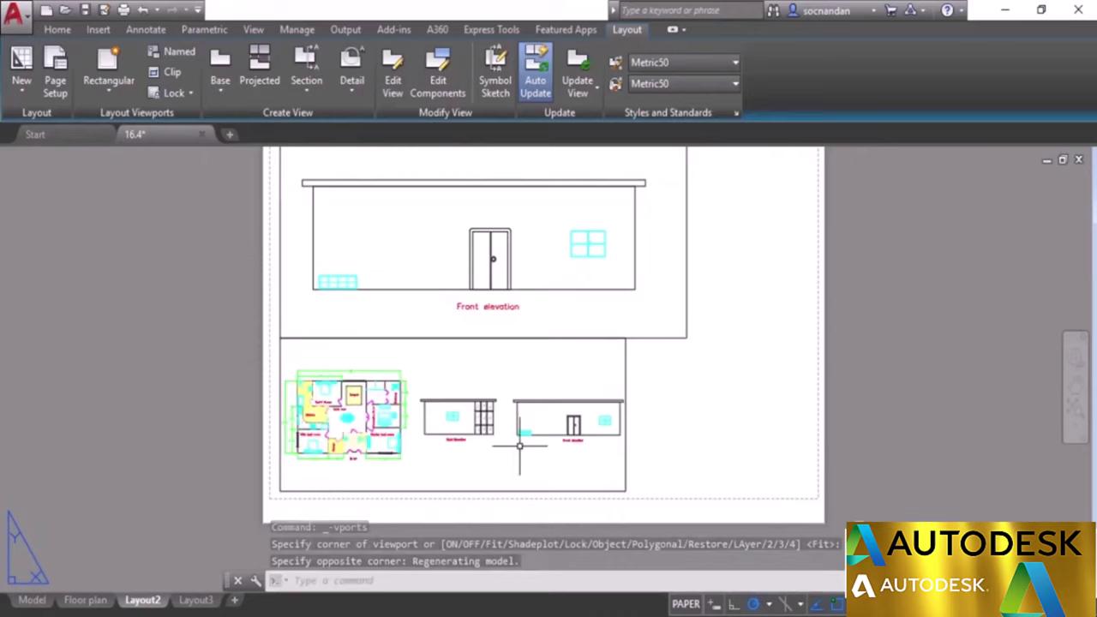
Centre the east elevation in the lower viewport, set its scale to 1:50 and return to paper space.
{"action": "double_click", "coordinate": [451, 419]}
{"action": "scroll", "coordinate": [451, 420], "scroll_direction": "up", "scroll_amount": 3}
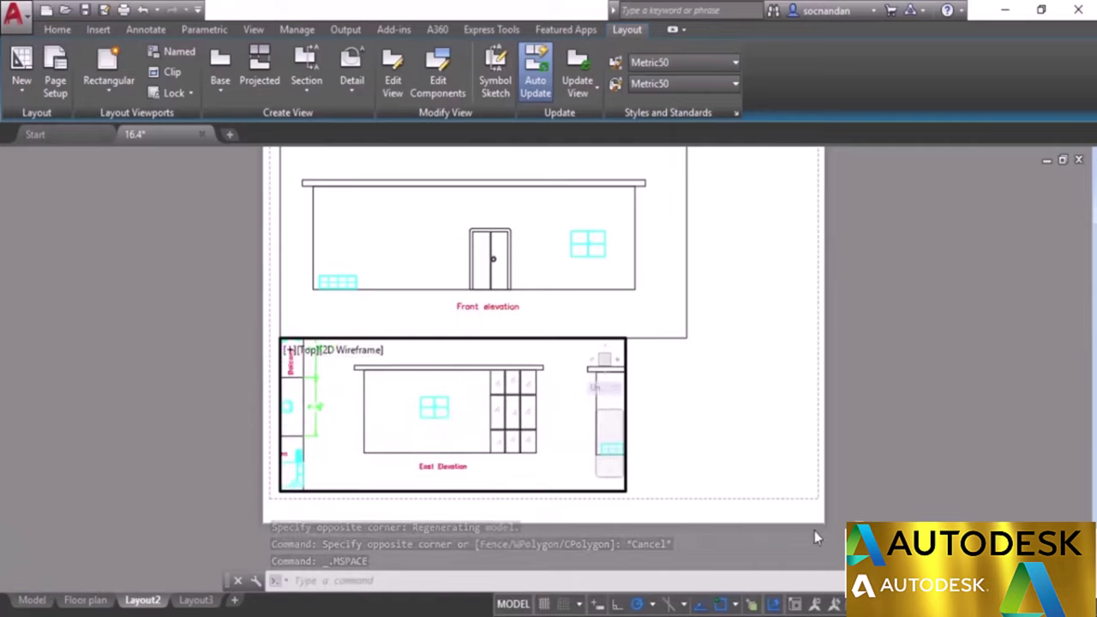
{"action": "left_click", "coordinate": [892, 605]}
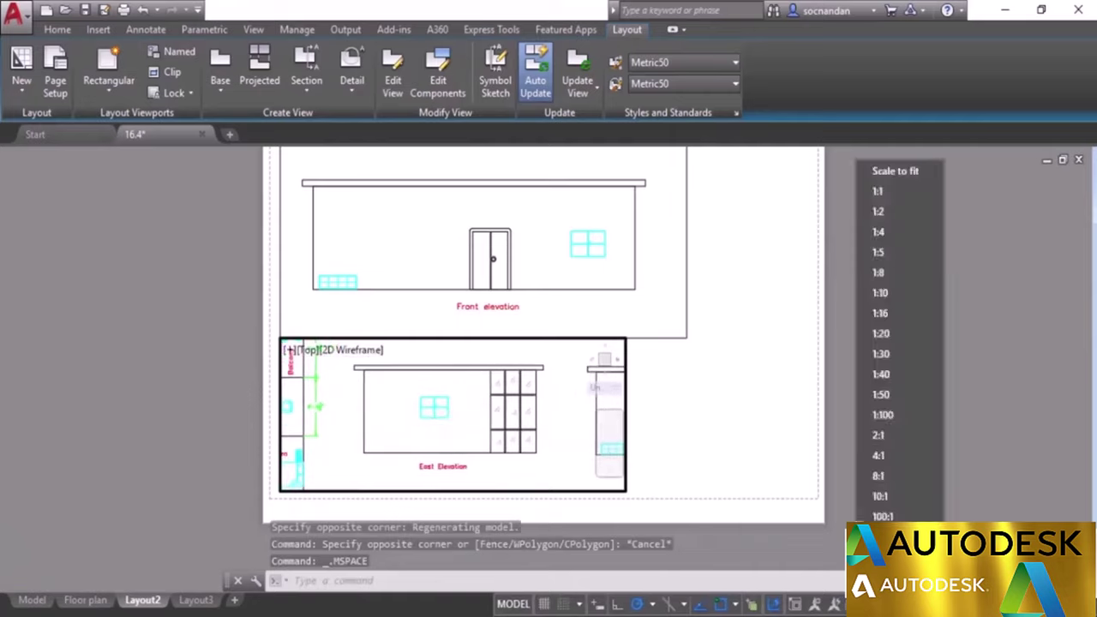
{"action": "left_click", "coordinate": [911, 398]}
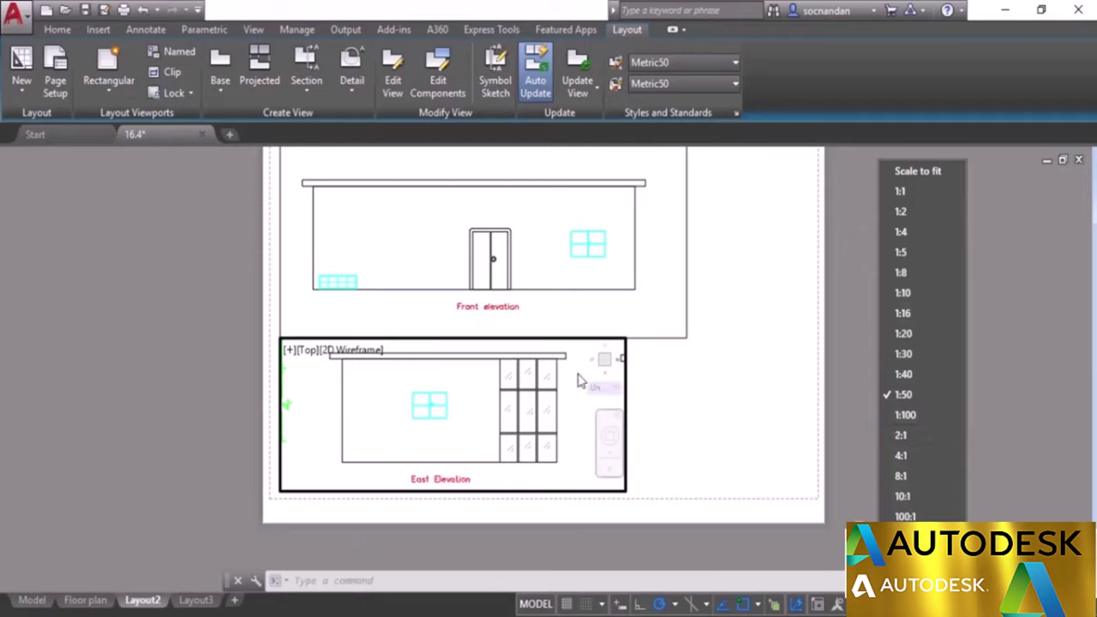
{"action": "left_click", "coordinate": [741, 389]}
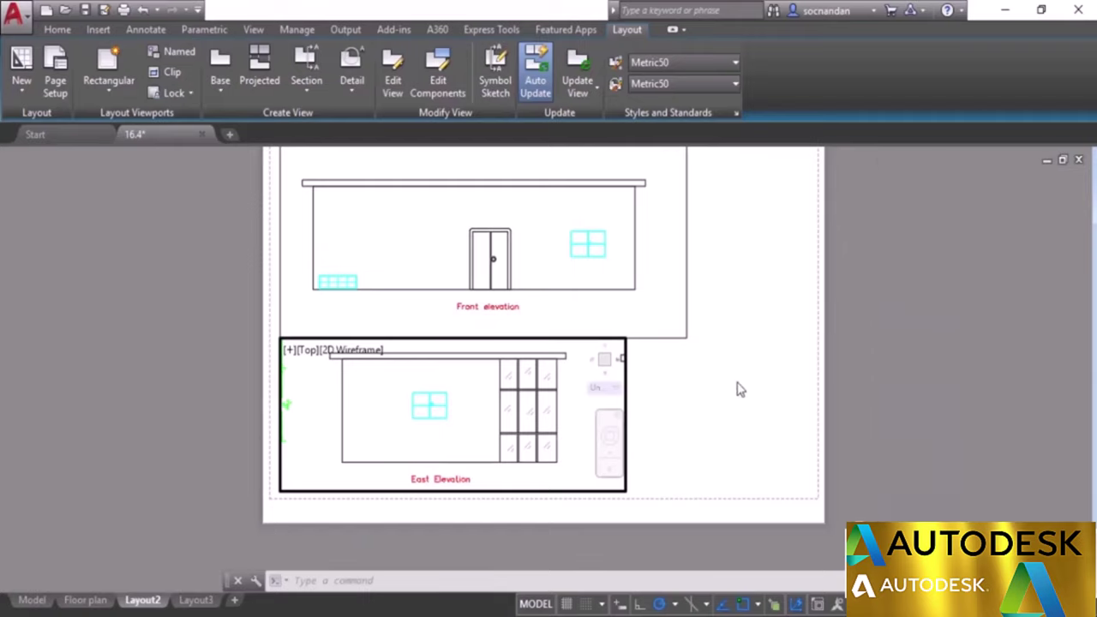
{"action": "double_click", "coordinate": [702, 452]}
{"action": "left_click", "coordinate": [708, 437]}
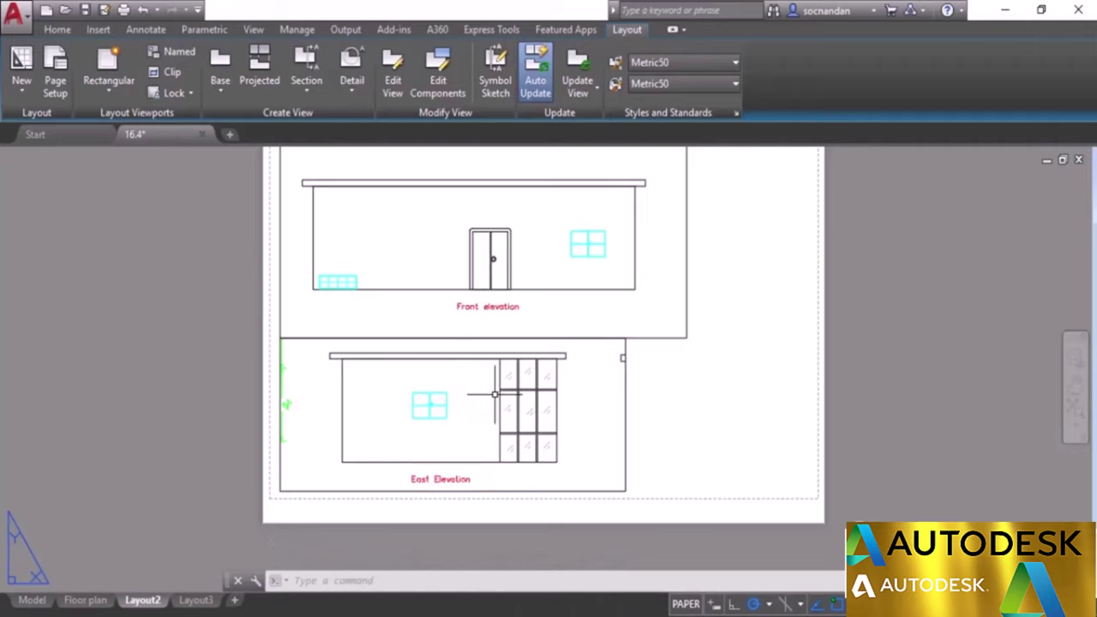
Add a custom drawing scale named 1:70 in model space, with 1 paper unit equal to 70 drawing units.
{"action": "left_click", "coordinate": [28, 601]}
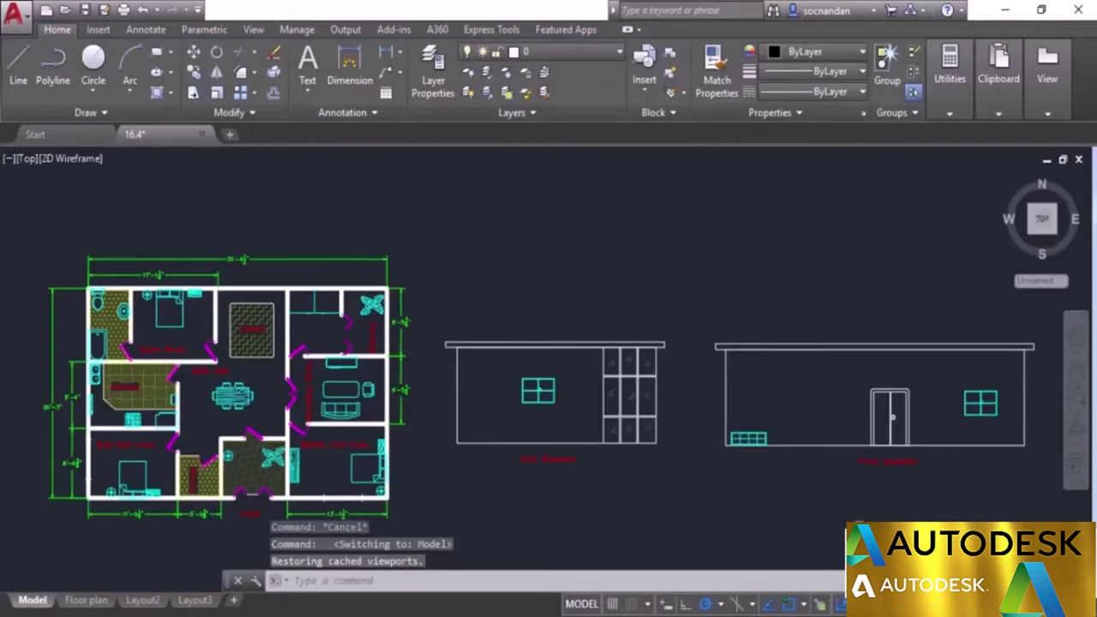
{"action": "left_click", "coordinate": [898, 604]}
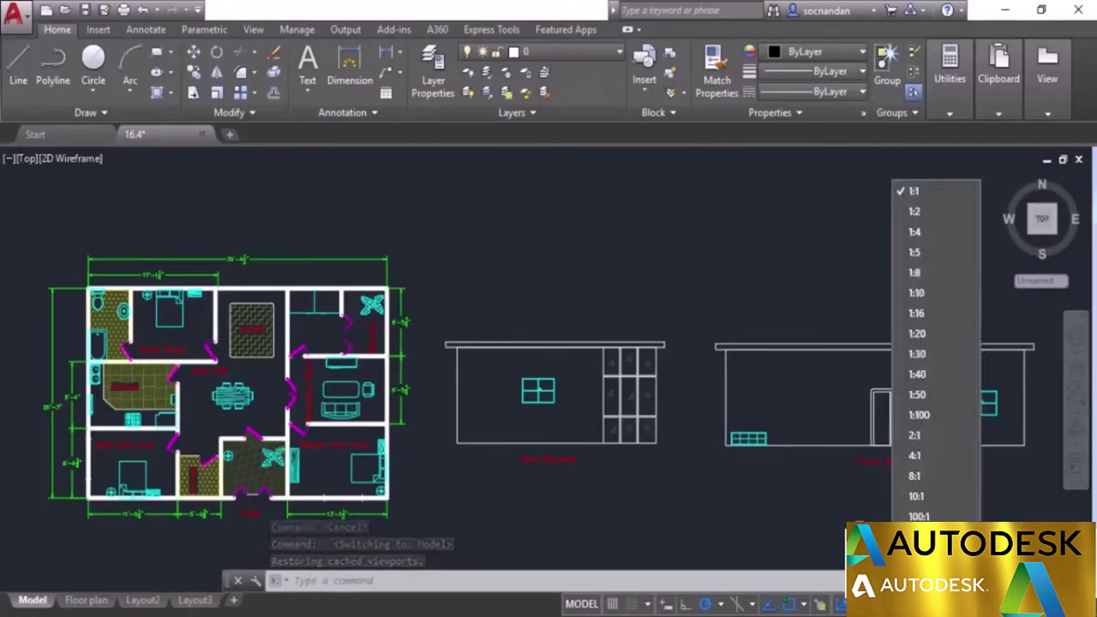
{"action": "key", "text": "Escape"}
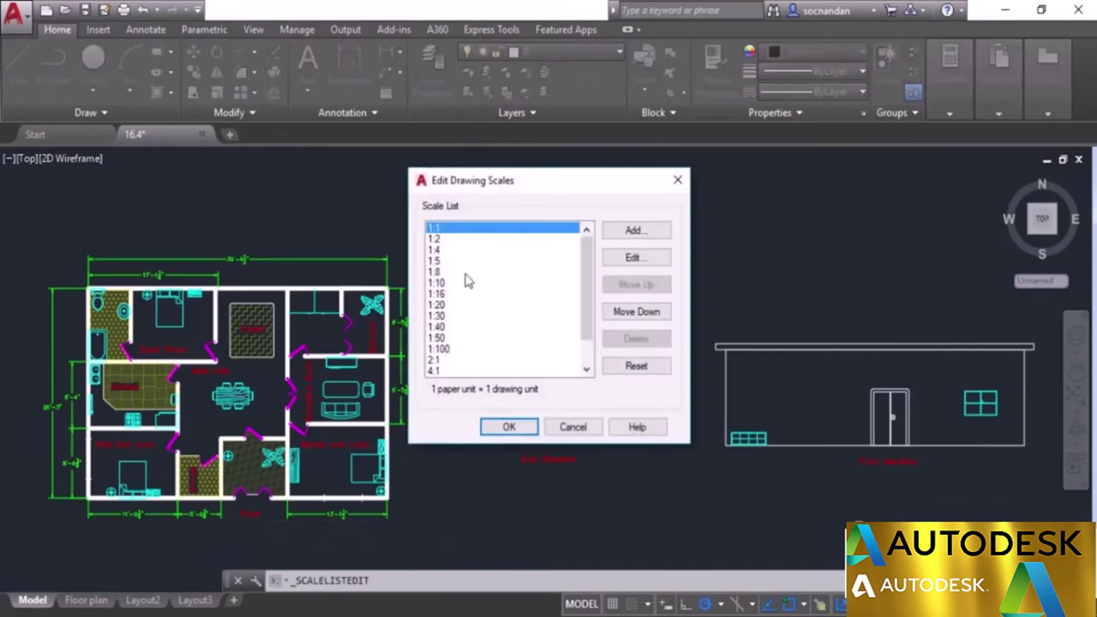
{"action": "left_click", "coordinate": [658, 235]}
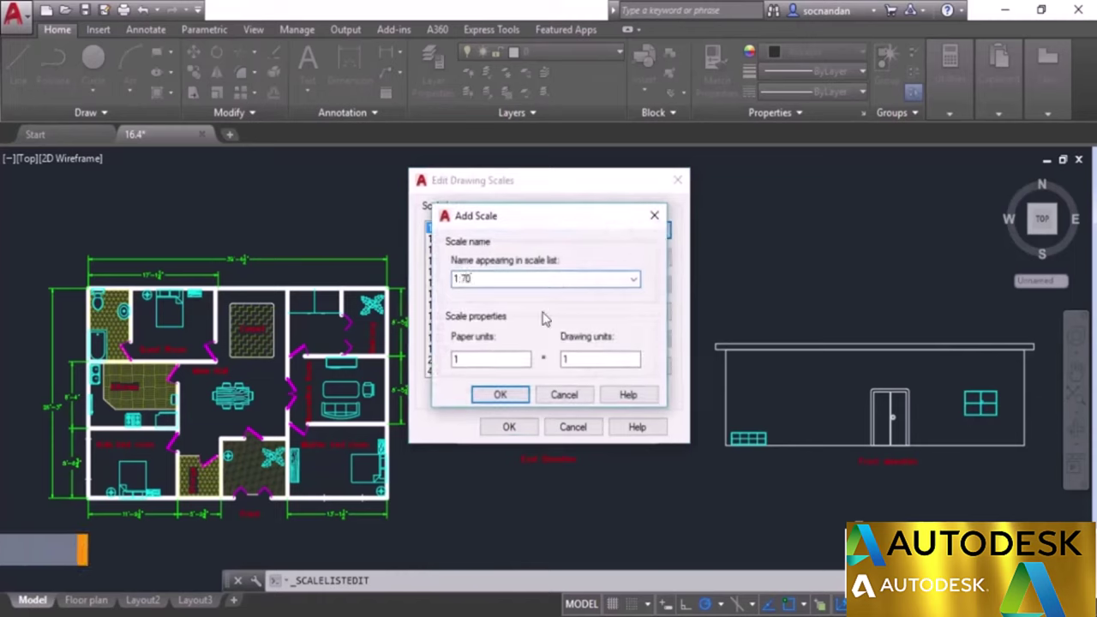
{"action": "left_click", "coordinate": [474, 360]}
{"action": "double_click", "coordinate": [564, 359]}
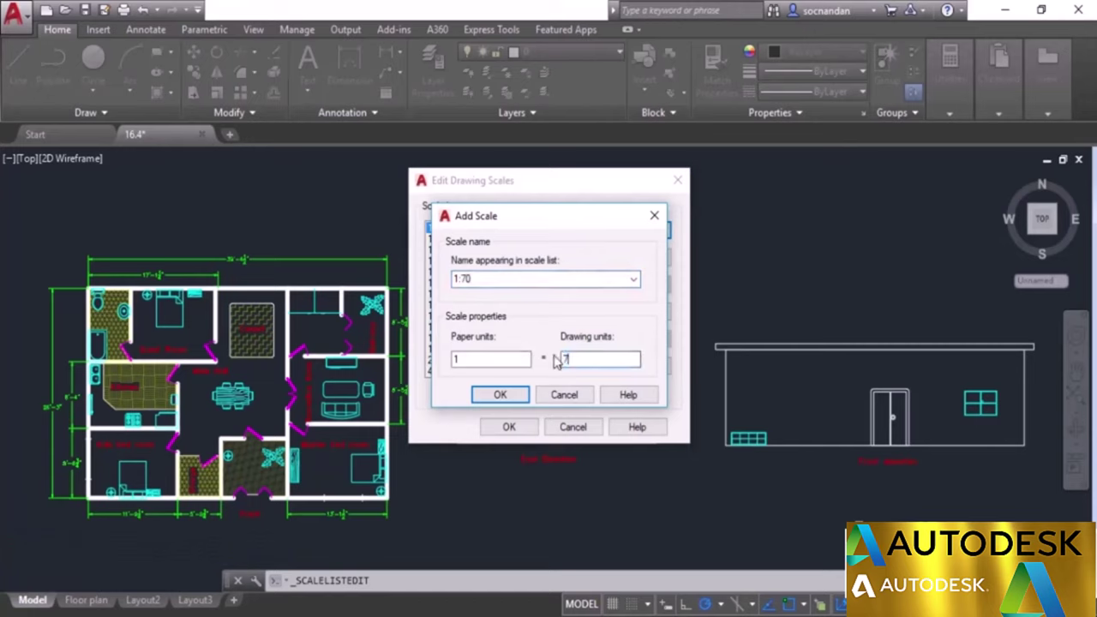
{"action": "left_click", "coordinate": [508, 360]}
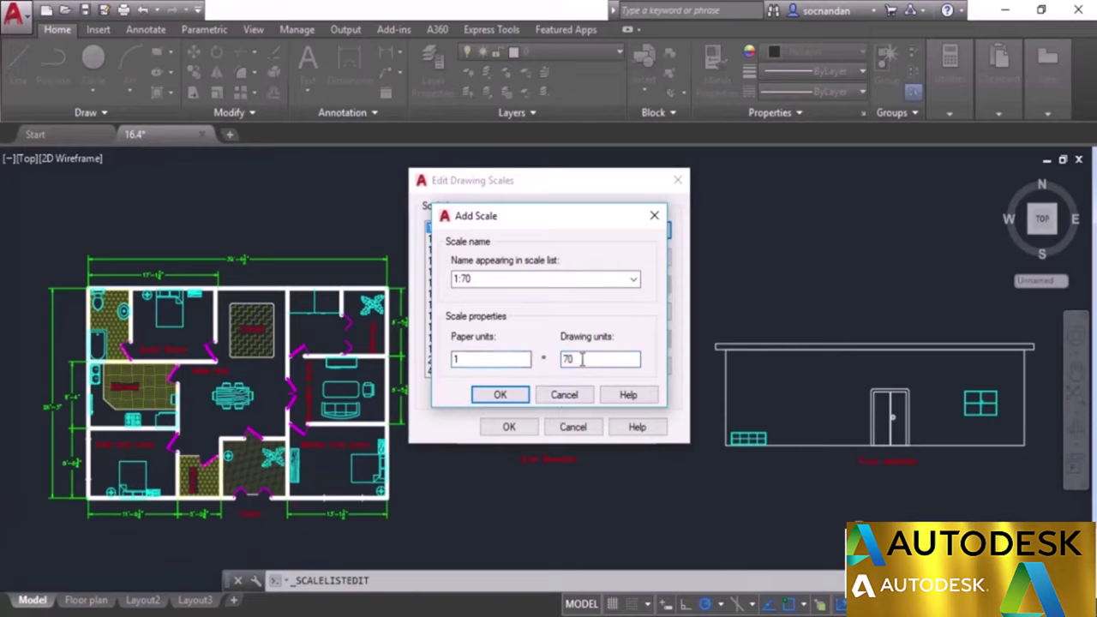
{"action": "left_click", "coordinate": [513, 394]}
{"action": "left_click", "coordinate": [509, 428]}
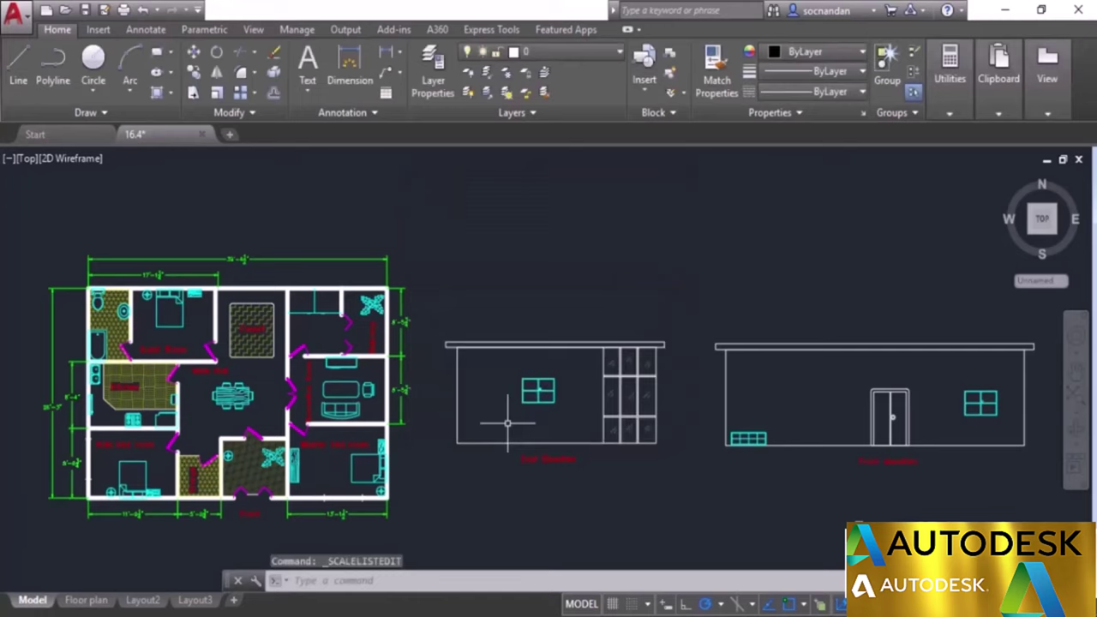
Set the east elevation viewport on Layout2 to the custom 1:70 scale and return to paper space.
{"action": "left_click", "coordinate": [130, 602]}
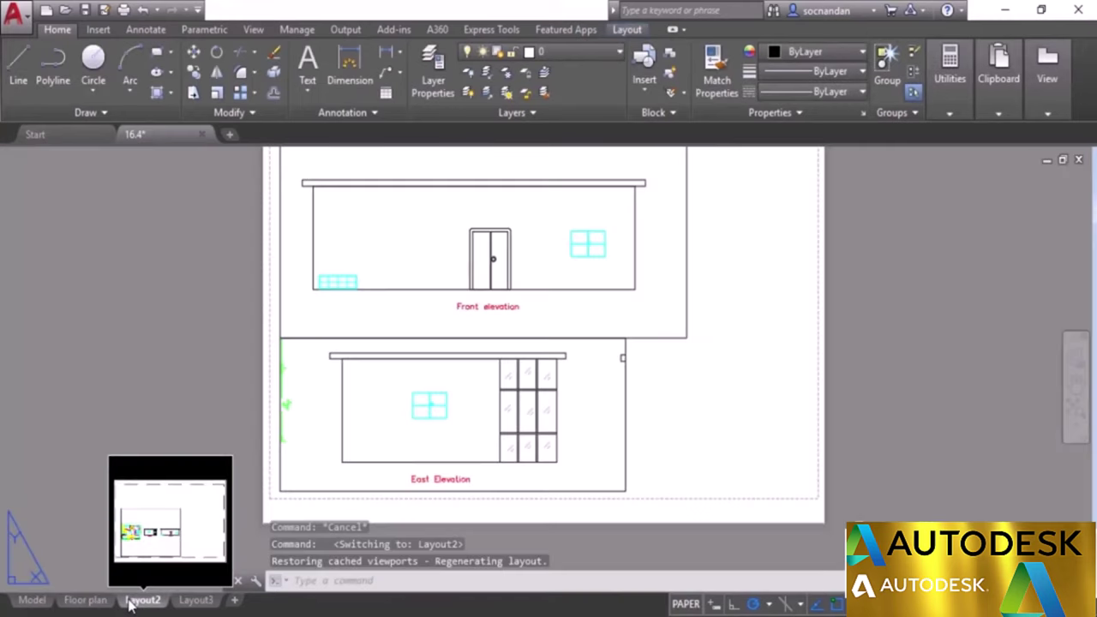
{"action": "double_click", "coordinate": [580, 410]}
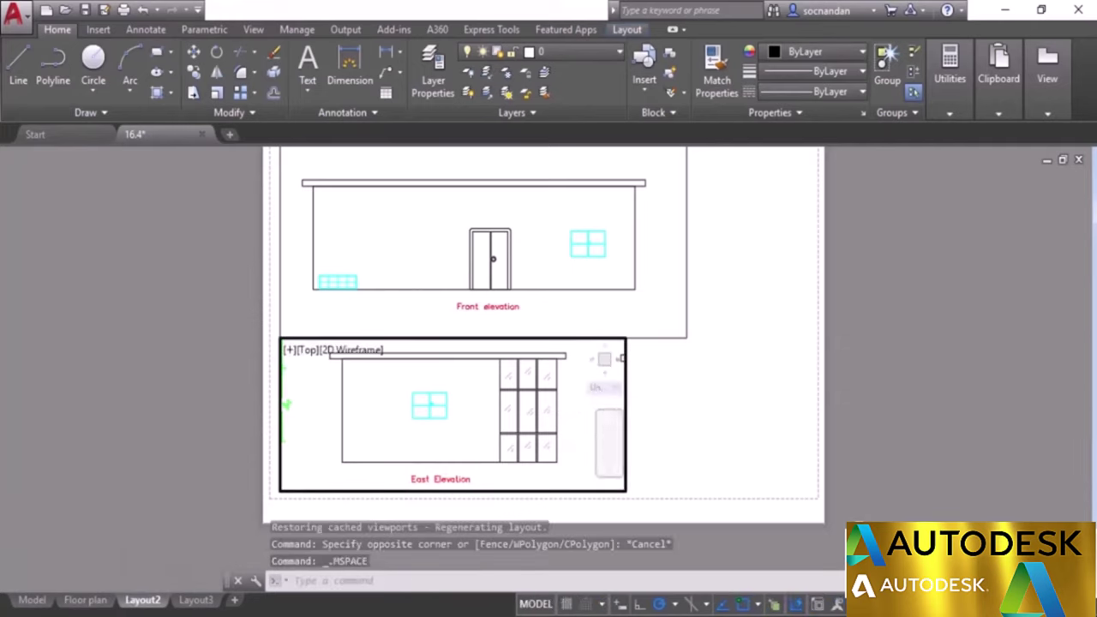
{"action": "left_click", "coordinate": [907, 605]}
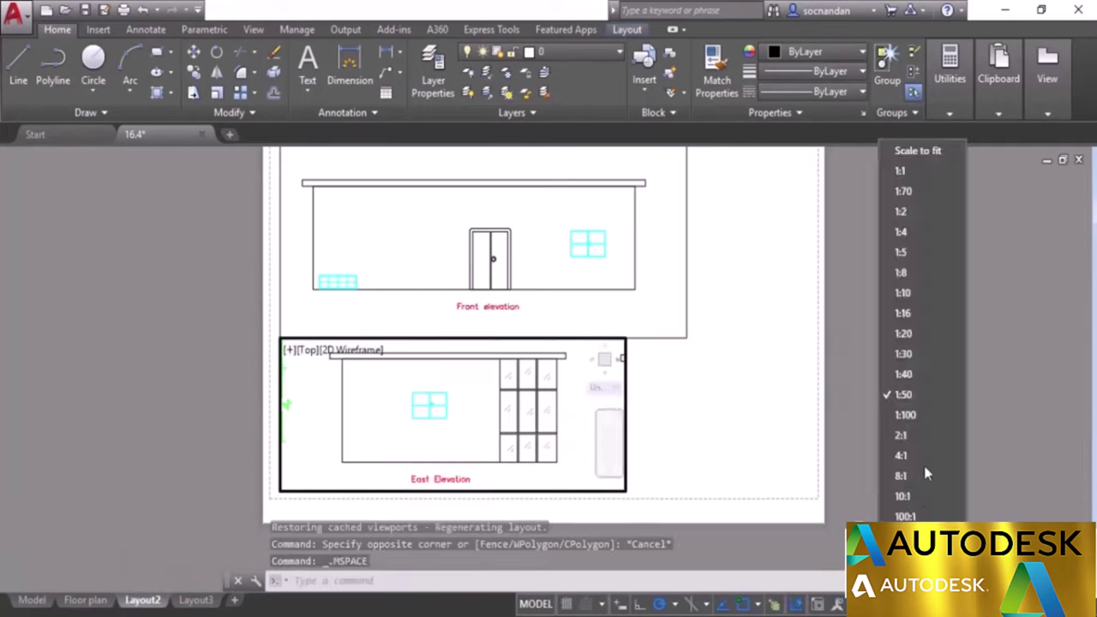
{"action": "left_click", "coordinate": [918, 191]}
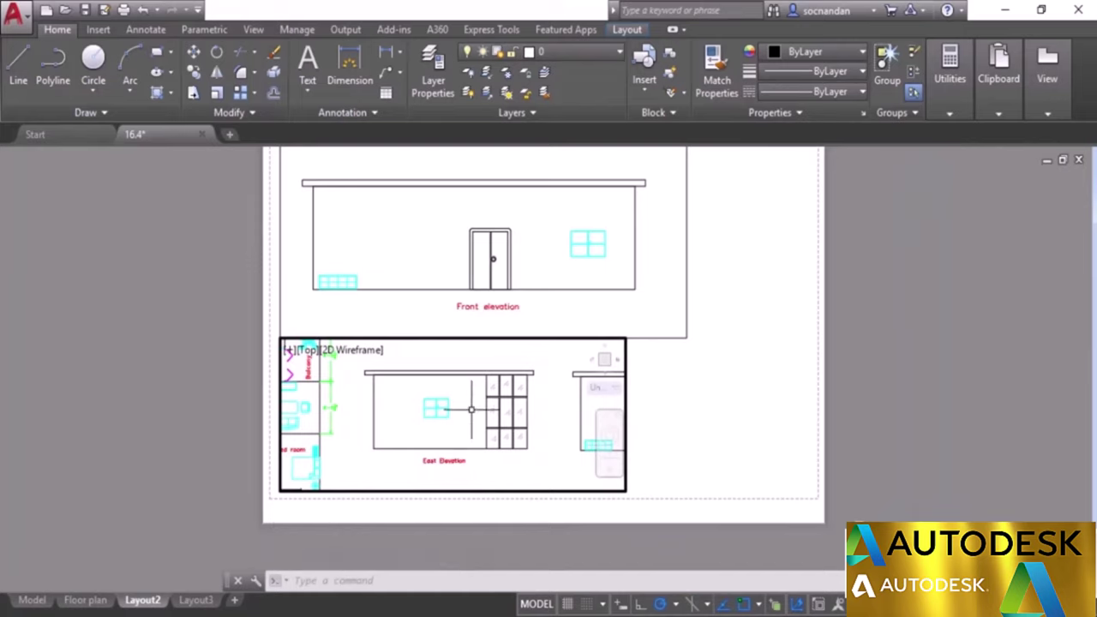
{"action": "double_click", "coordinate": [675, 398]}
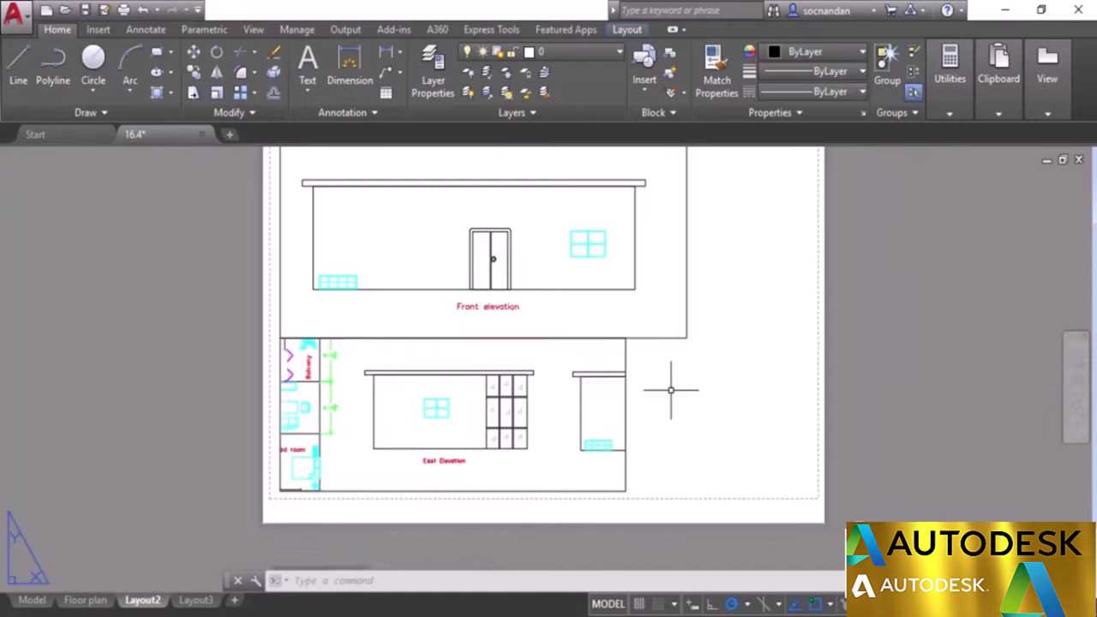
Narrow the lower Layout2 viewport from both sides so that it frames only the east elevation.
{"action": "middle_click_drag", "start_coordinate": [681, 385], "coordinate": [669, 410]}
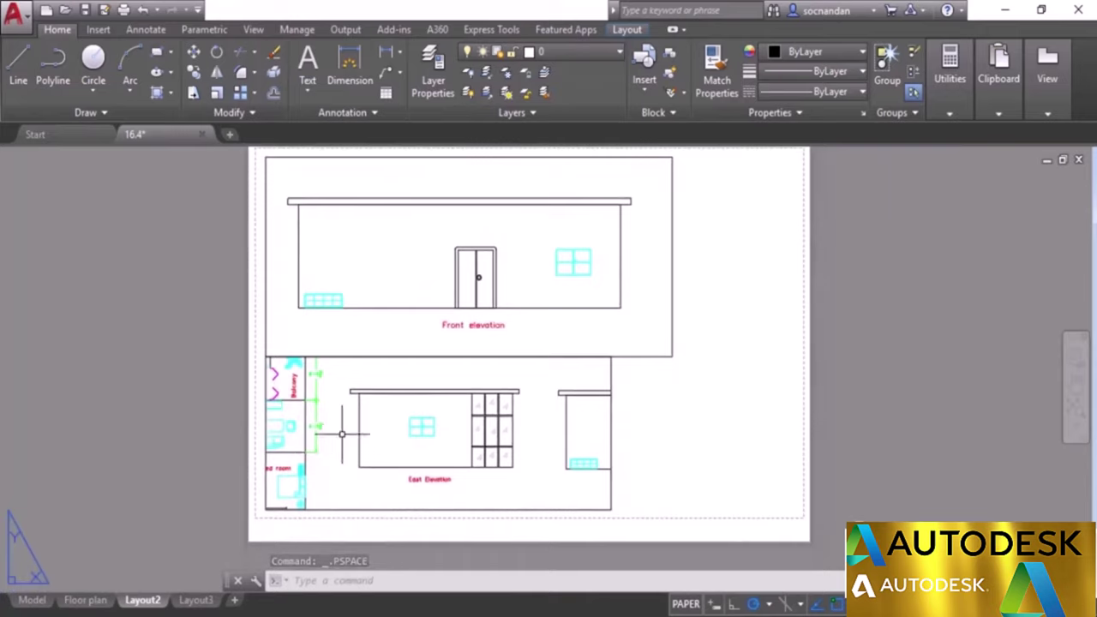
{"action": "left_click", "coordinate": [266, 405]}
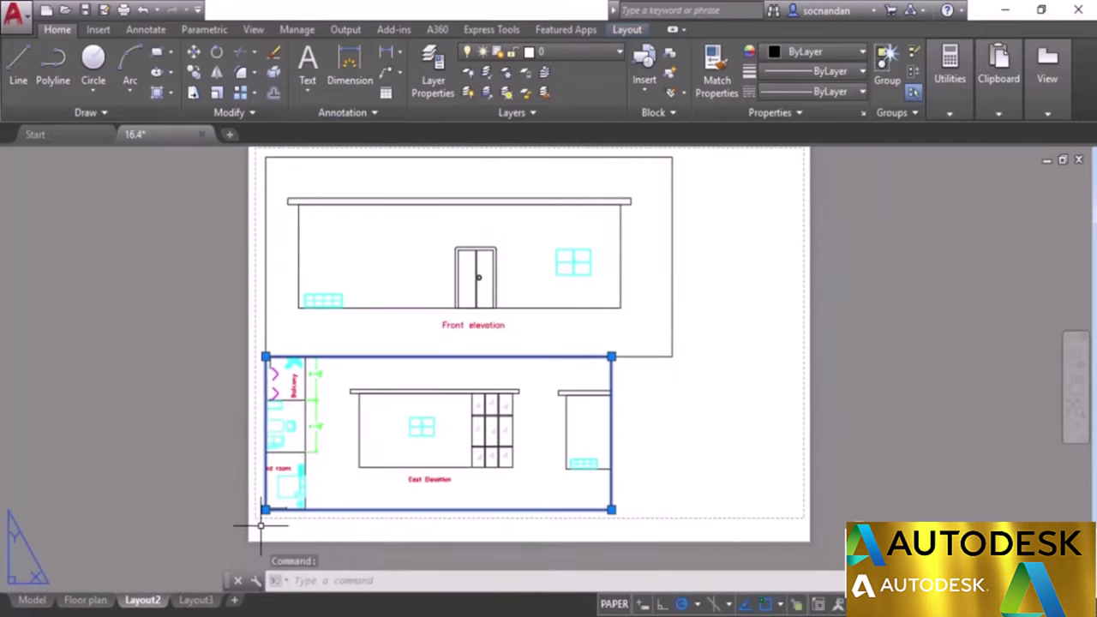
{"action": "left_click", "coordinate": [266, 509]}
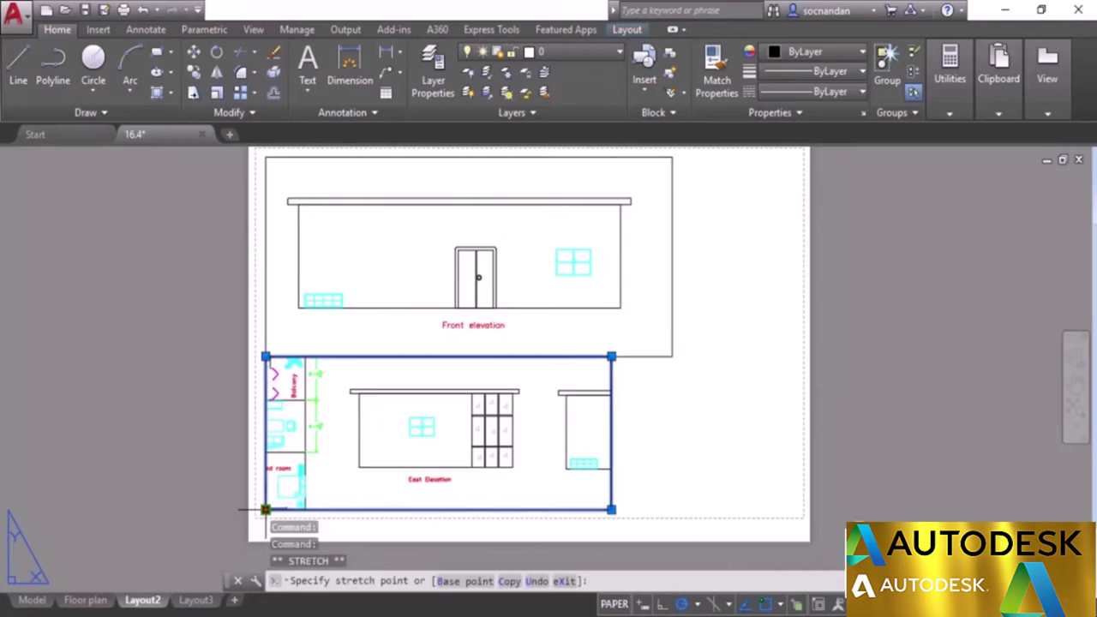
{"action": "left_click", "coordinate": [333, 510]}
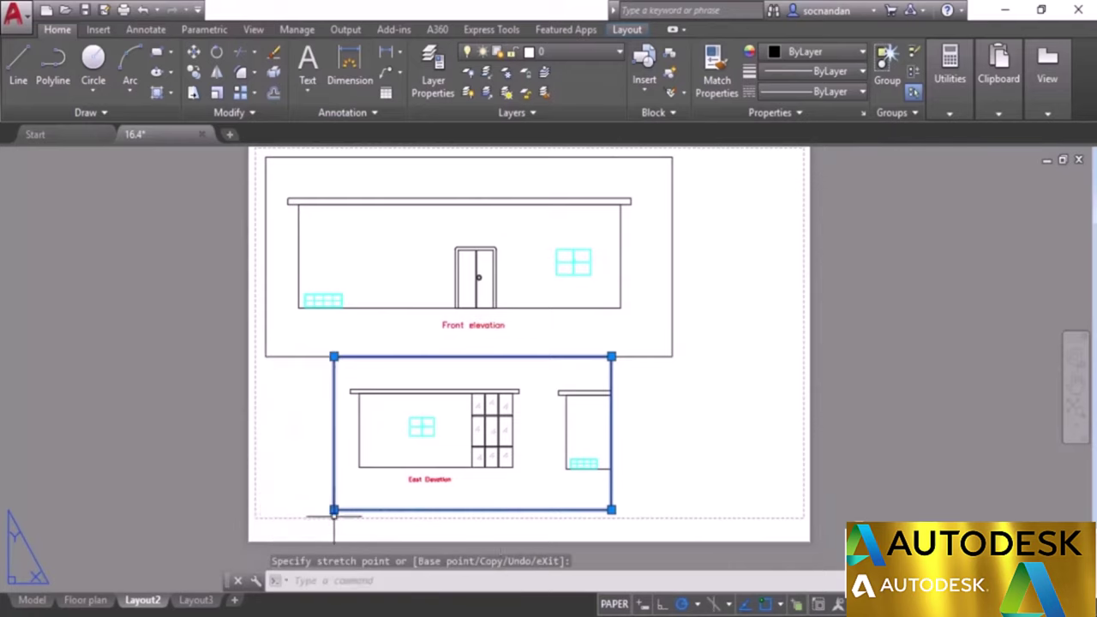
{"action": "left_click", "coordinate": [611, 509]}
{"action": "left_click", "coordinate": [535, 510]}
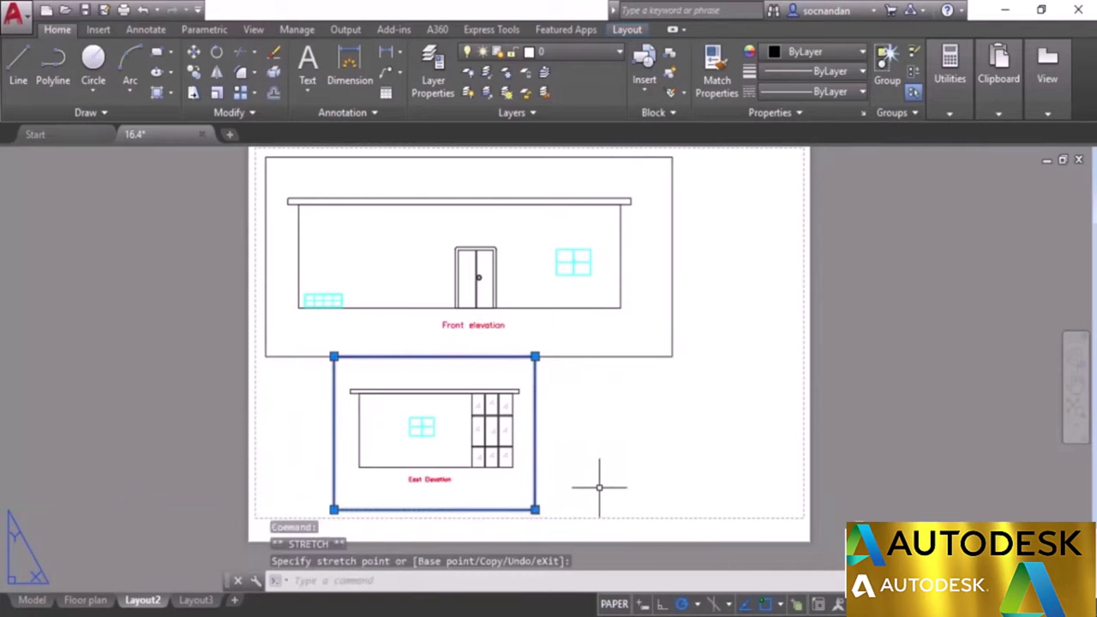
{"action": "key", "text": "Escape"}
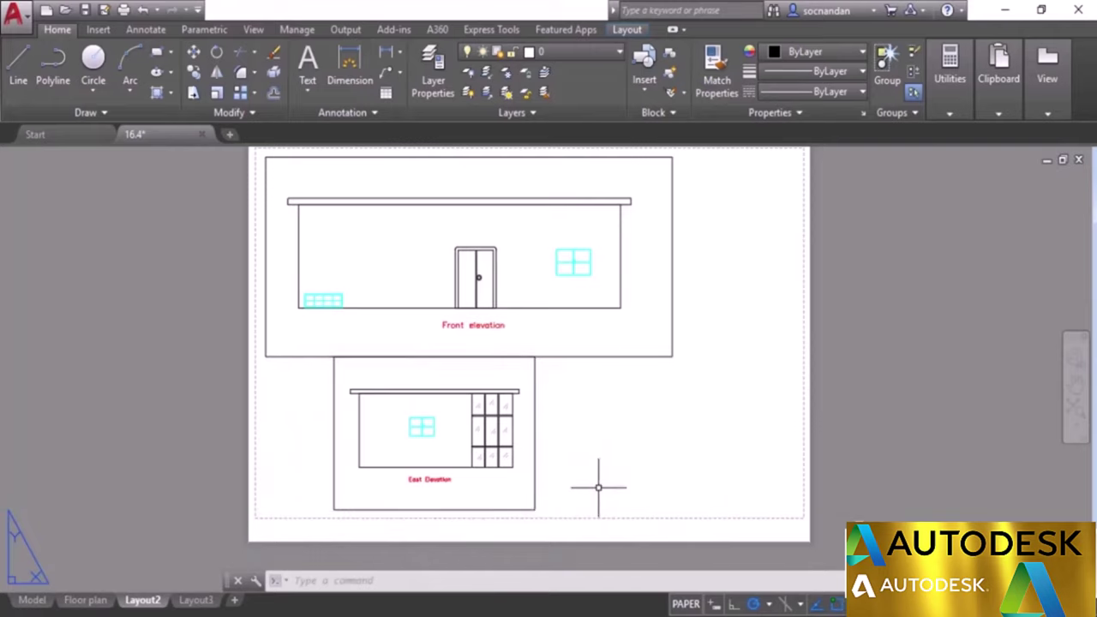
Erase the default viewport from the Layout3 sheet.
{"action": "left_click", "coordinate": [197, 601]}
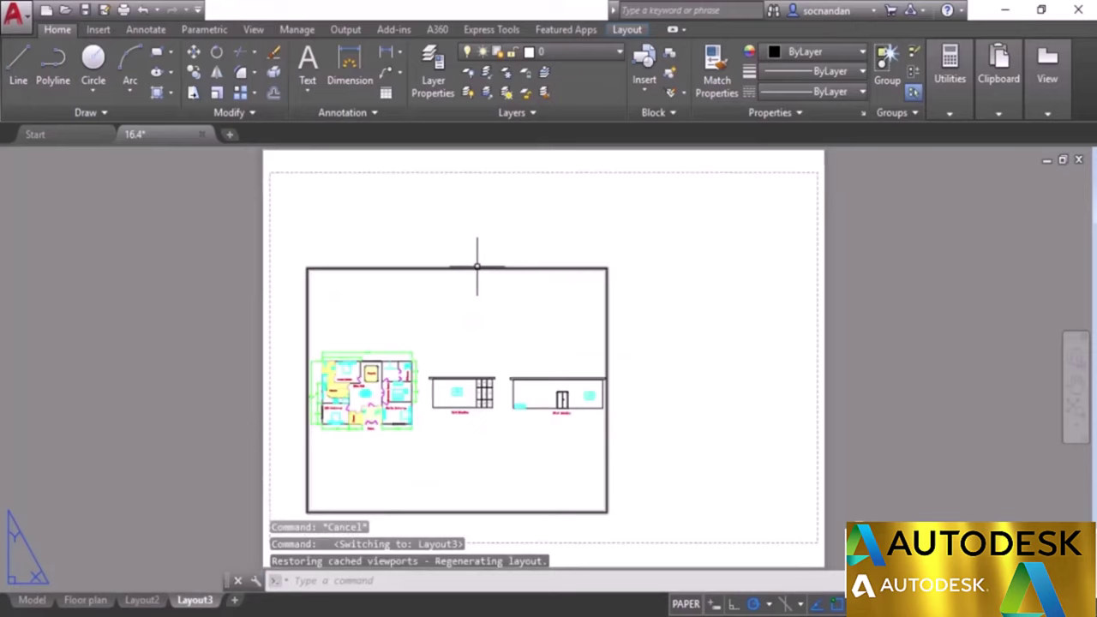
{"action": "left_click", "coordinate": [477, 268]}
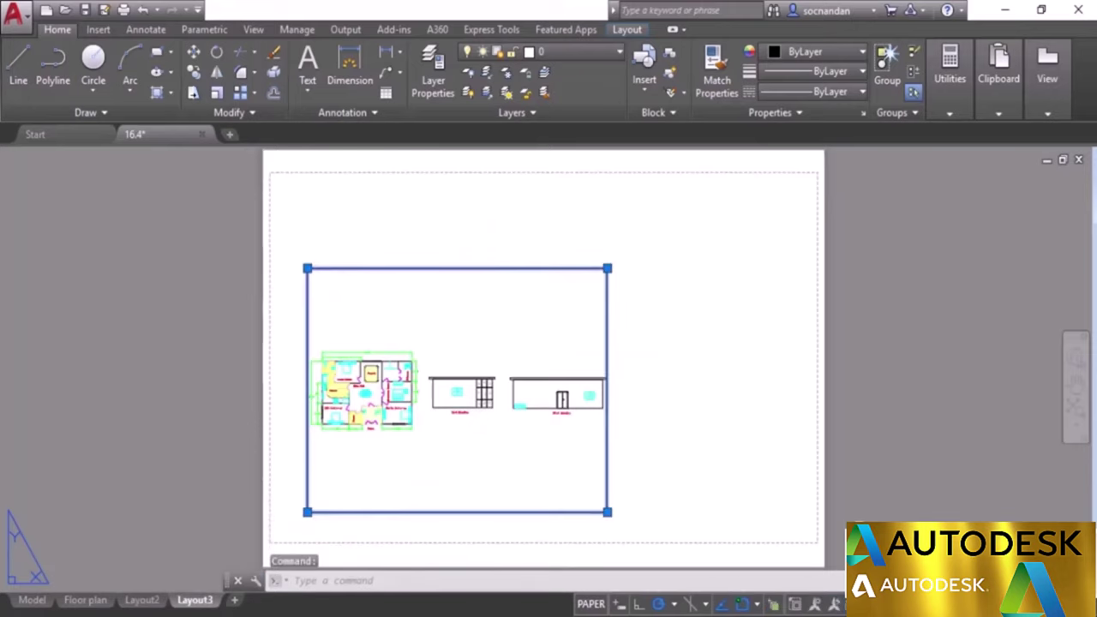
{"action": "right_click", "coordinate": [481, 244]}
{"action": "left_click", "coordinate": [552, 308]}
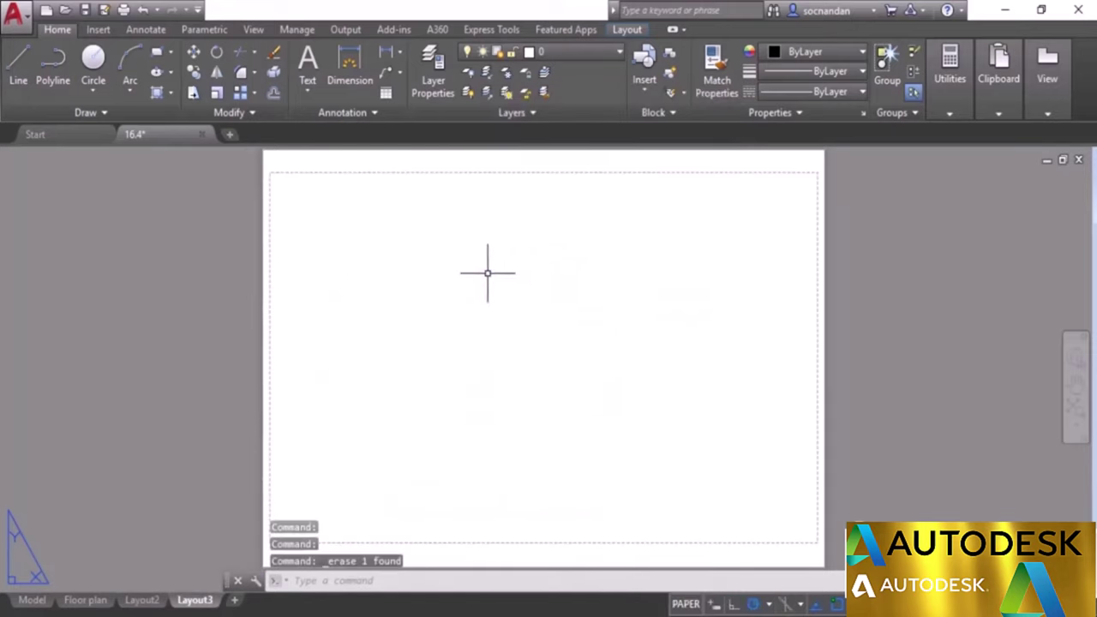
Create a rectangular viewport on Layout3 from near the sheet's upper-left corner to just past its middle.
{"action": "left_click", "coordinate": [626, 29]}
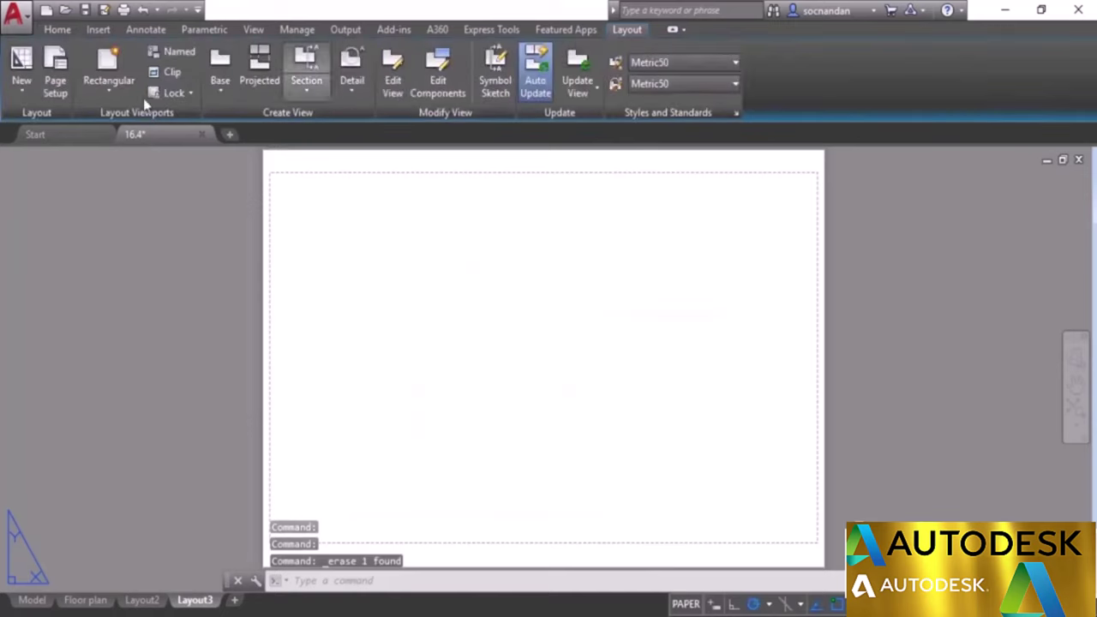
{"action": "left_click", "coordinate": [111, 83]}
{"action": "left_click", "coordinate": [129, 118]}
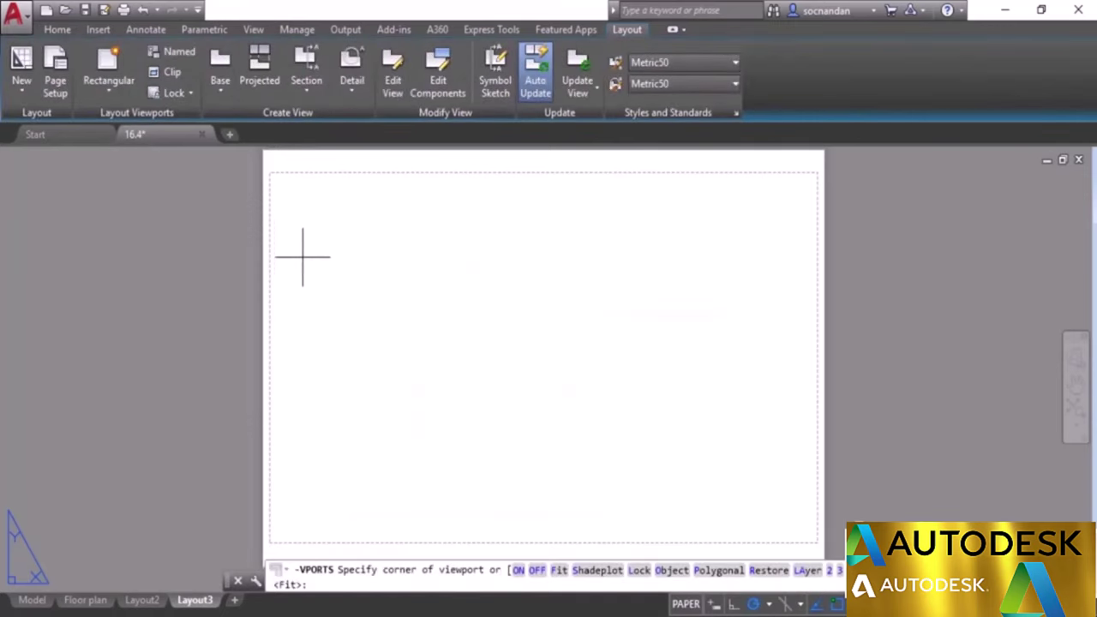
{"action": "left_click", "coordinate": [288, 208]}
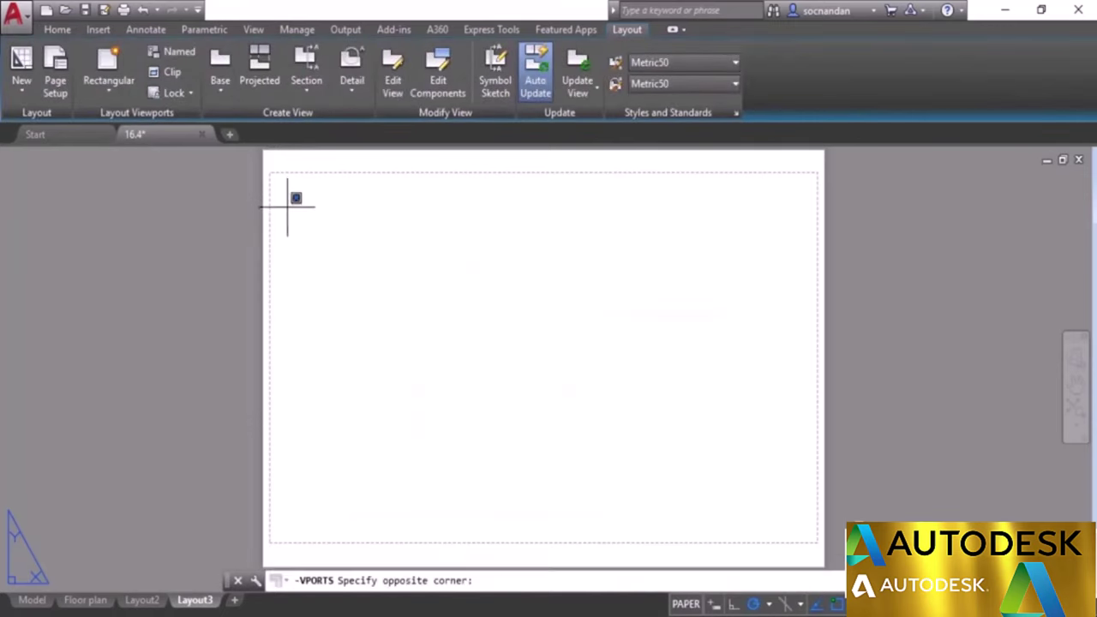
{"action": "left_click", "coordinate": [586, 461]}
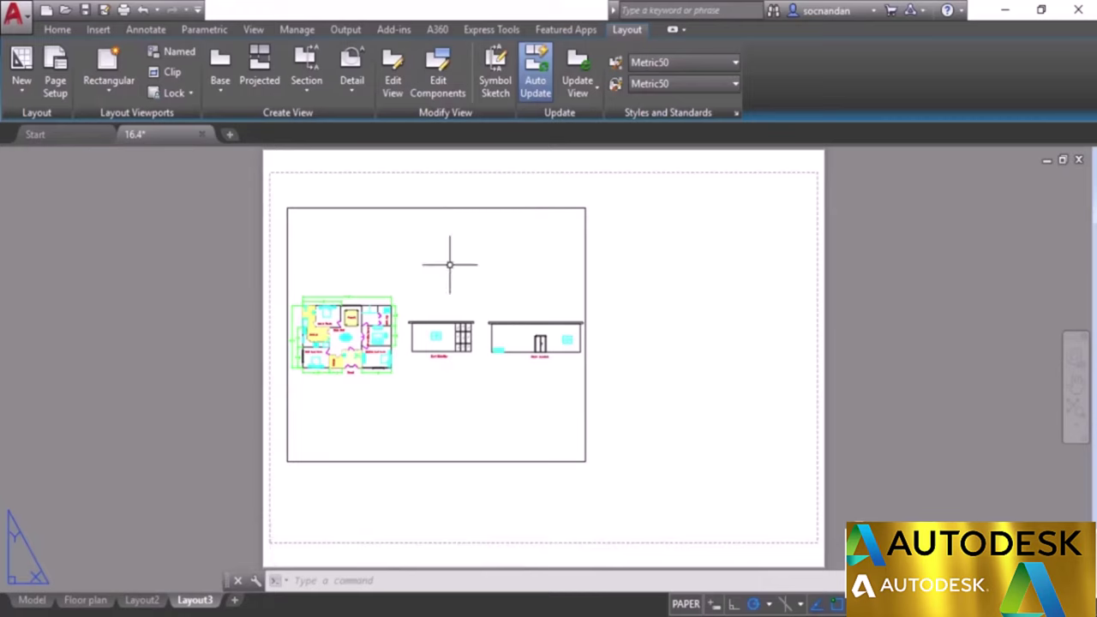
Centre the kitchen in the Layout3 viewport, set its scale to 1:20 and return to paper space.
{"action": "double_click", "coordinate": [422, 300]}
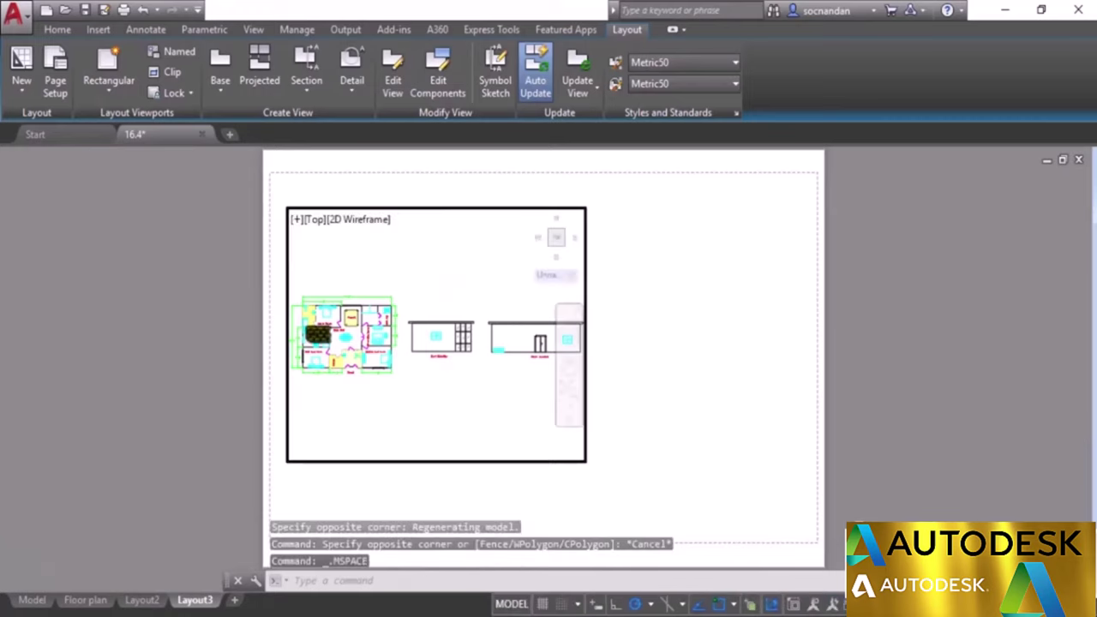
{"action": "scroll", "coordinate": [345, 342], "scroll_direction": "up", "scroll_amount": 5}
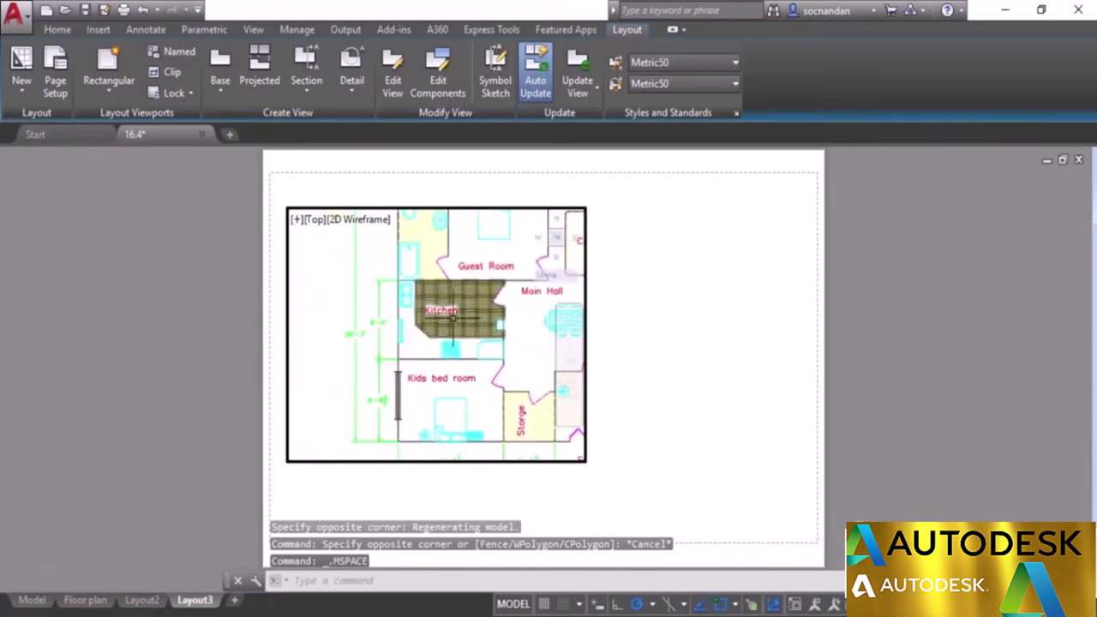
{"action": "scroll", "coordinate": [457, 315], "scroll_direction": "up", "scroll_amount": 4}
{"action": "scroll", "coordinate": [457, 315], "scroll_direction": "down", "scroll_amount": 2}
{"action": "mouse_move", "coordinate": [457, 315]}
{"action": "middle_mouse_down"}
{"action": "mouse_move", "coordinate": [429, 328]}
{"action": "mouse_move", "coordinate": [465, 325]}
{"action": "middle_mouse_up"}
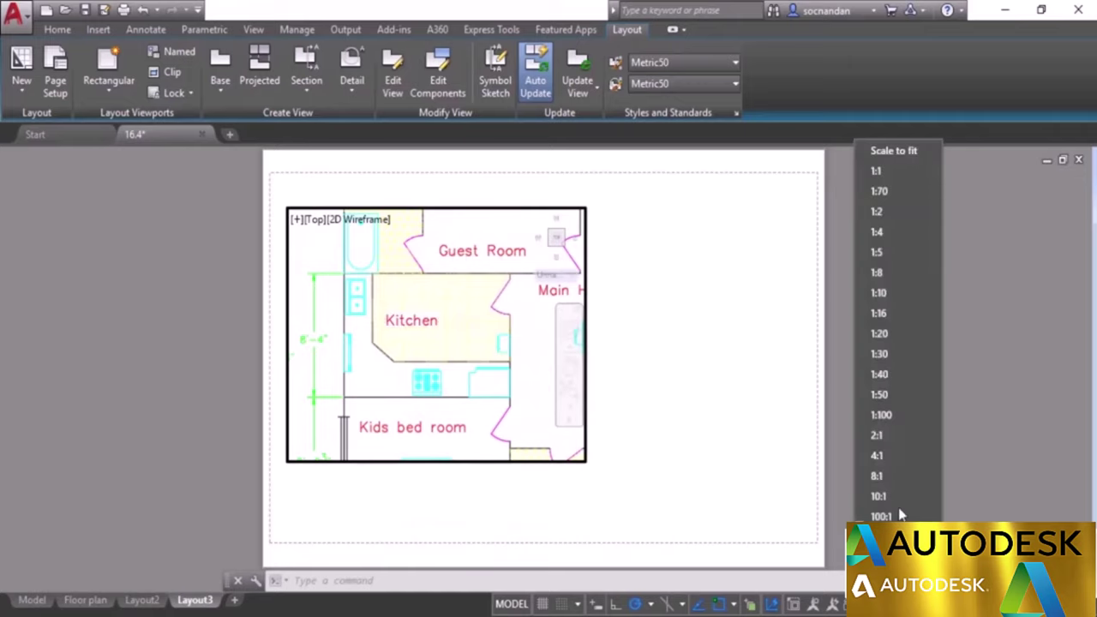
{"action": "left_click", "coordinate": [912, 298]}
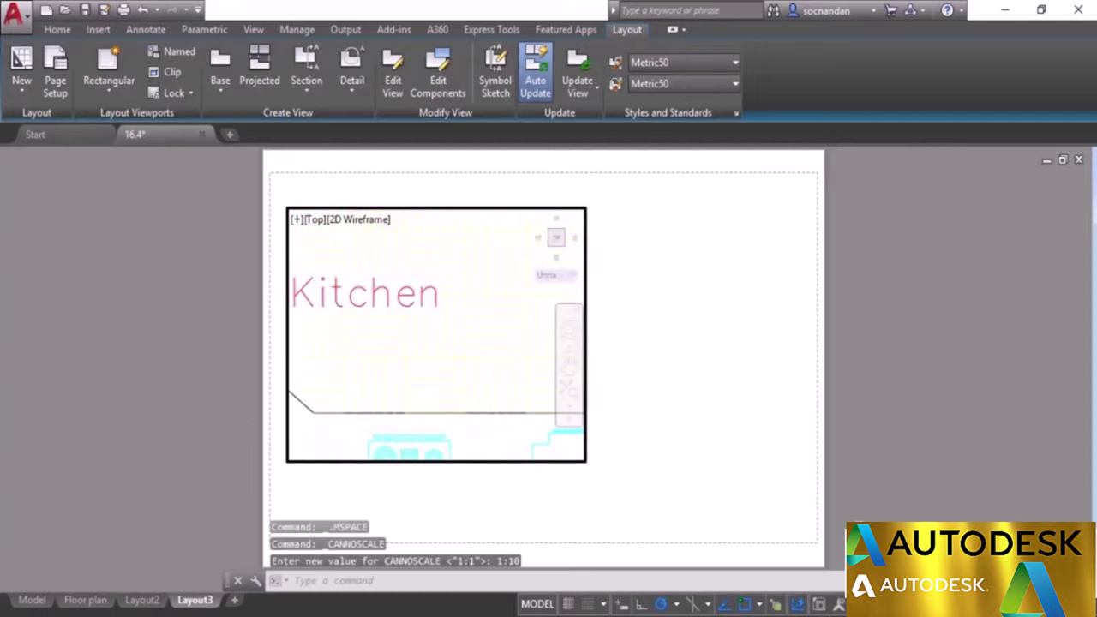
{"action": "left_click", "coordinate": [943, 605]}
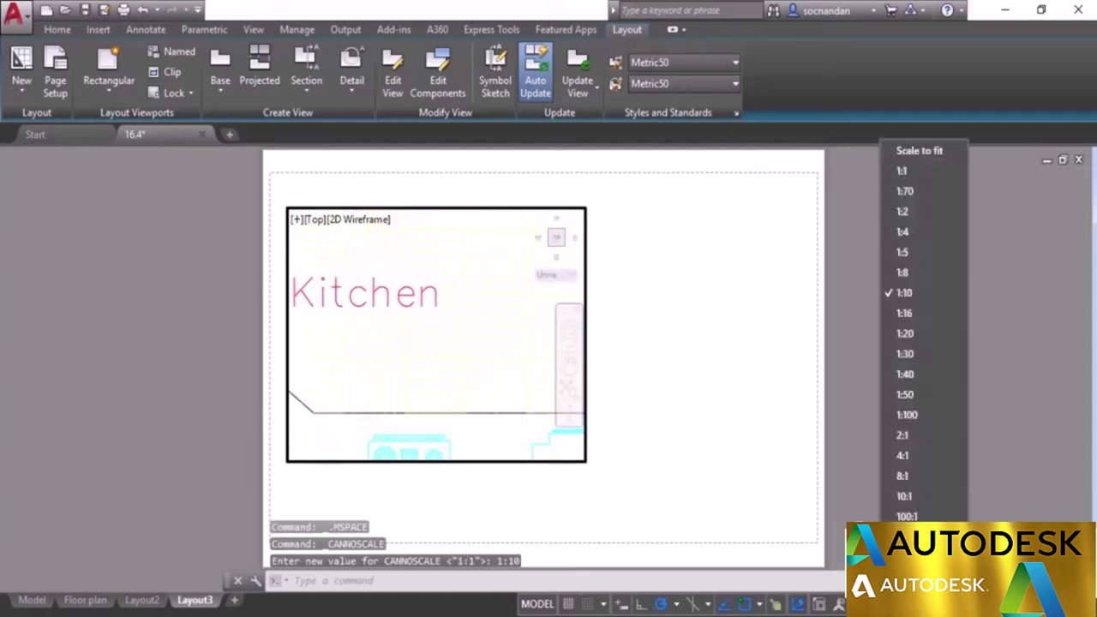
{"action": "left_click", "coordinate": [939, 334]}
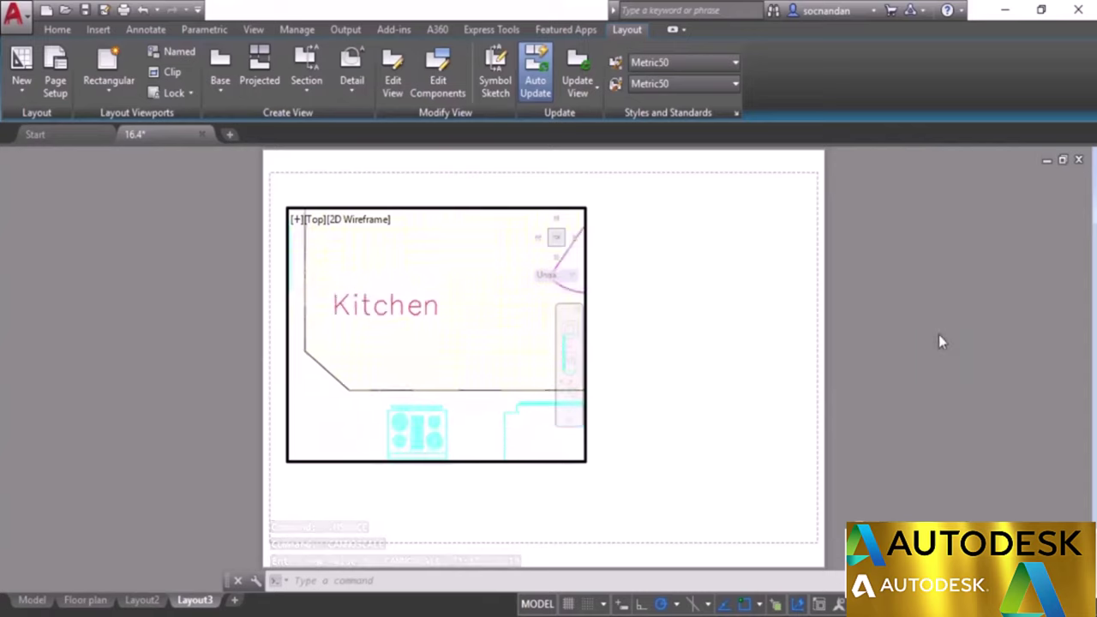
{"action": "mouse_move", "coordinate": [436, 352]}
{"action": "middle_mouse_down"}
{"action": "mouse_move", "coordinate": [465, 348]}
{"action": "mouse_move", "coordinate": [445, 346]}
{"action": "middle_mouse_up"}
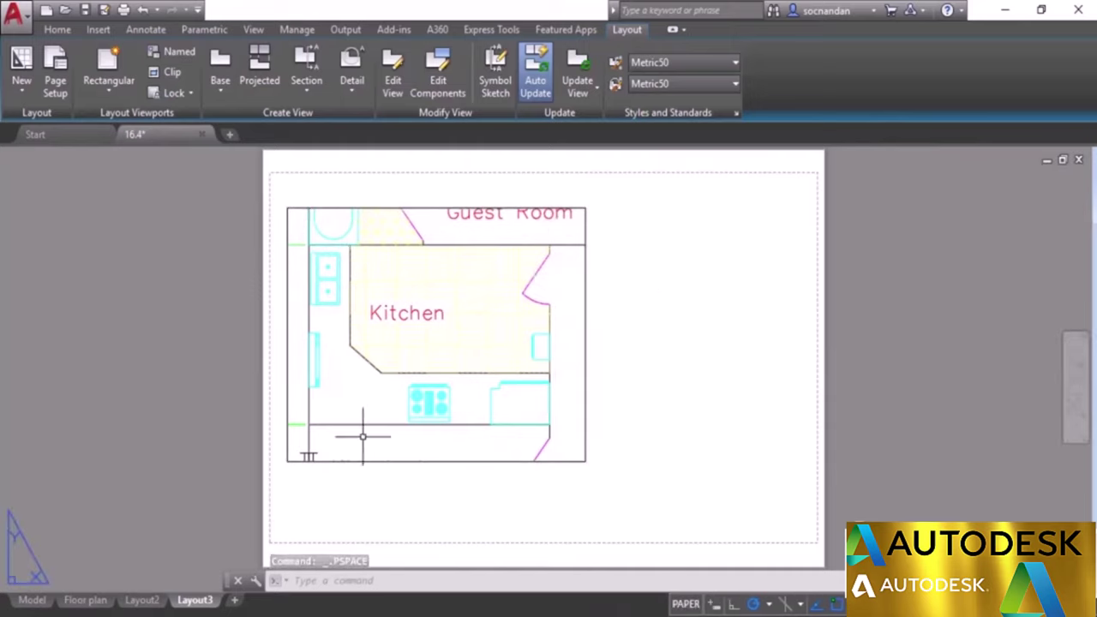
Shorten the kitchen viewport by moving its upper and lower edges in close to the kitchen walls.
{"action": "left_click", "coordinate": [398, 462]}
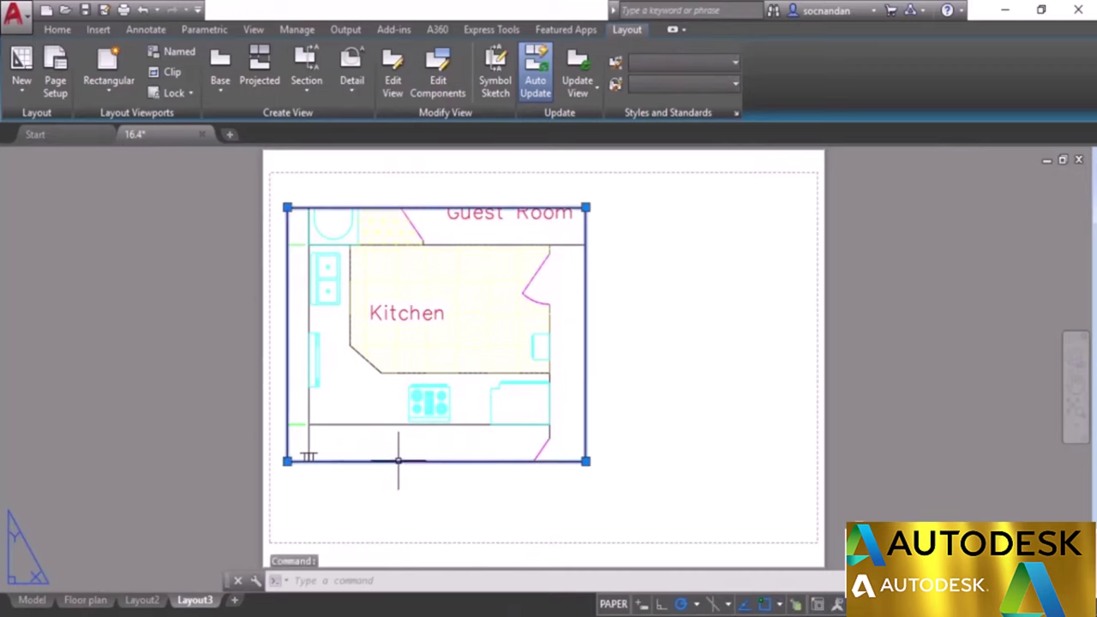
{"action": "left_click", "coordinate": [586, 207]}
{"action": "left_click", "coordinate": [586, 228]}
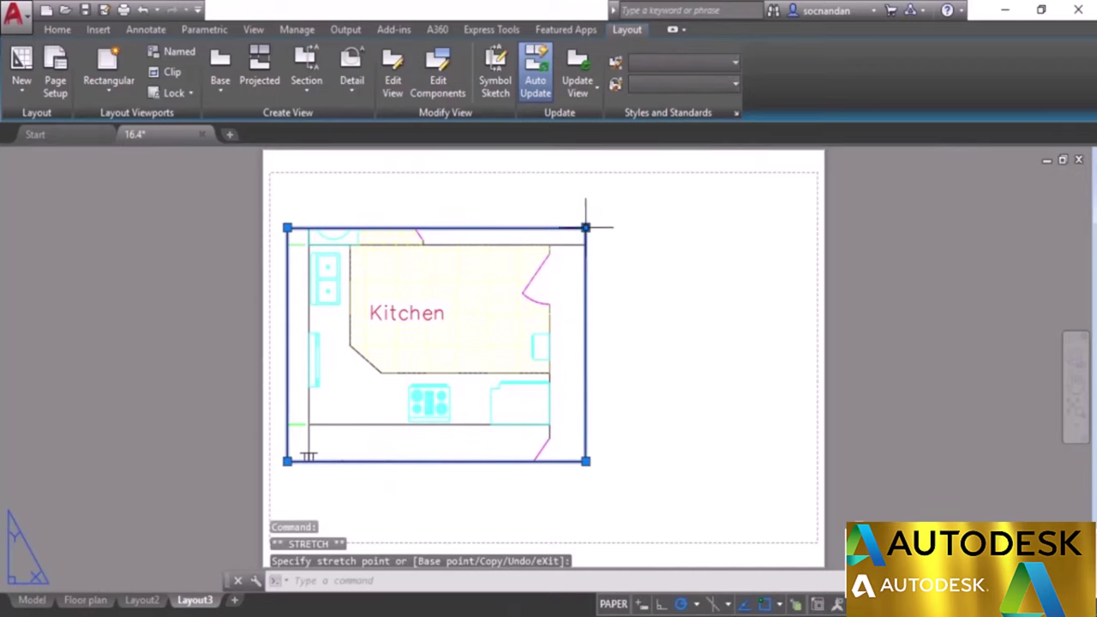
{"action": "left_click", "coordinate": [287, 442]}
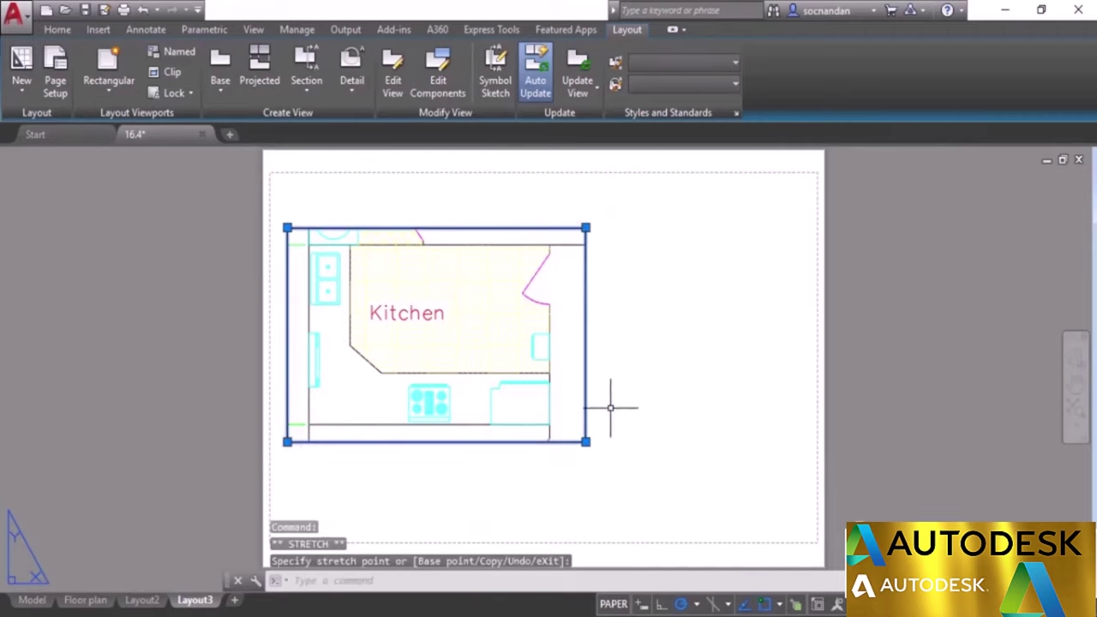
Rename the Layout2 sheet as Elevation.
{"action": "key", "text": "Escape"}
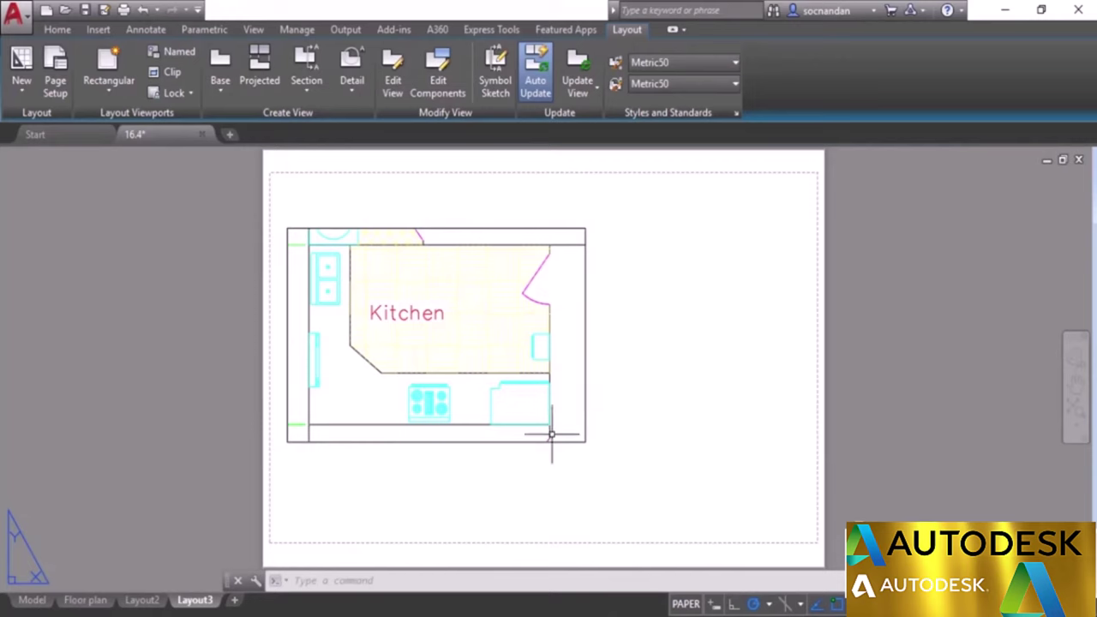
{"action": "left_click", "coordinate": [103, 604]}
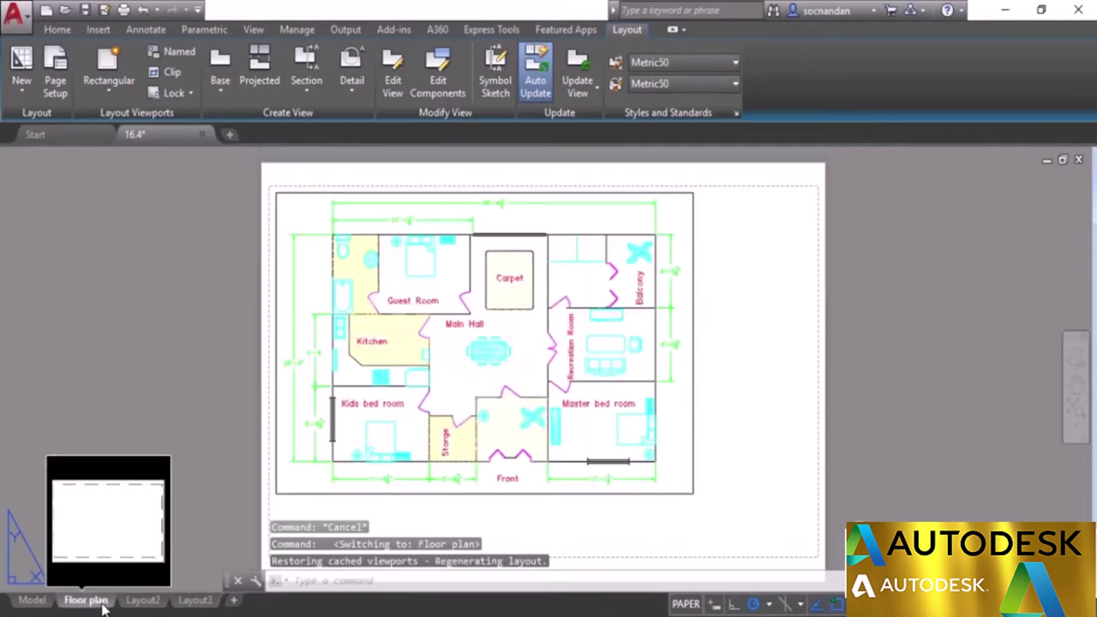
{"action": "left_click", "coordinate": [142, 603]}
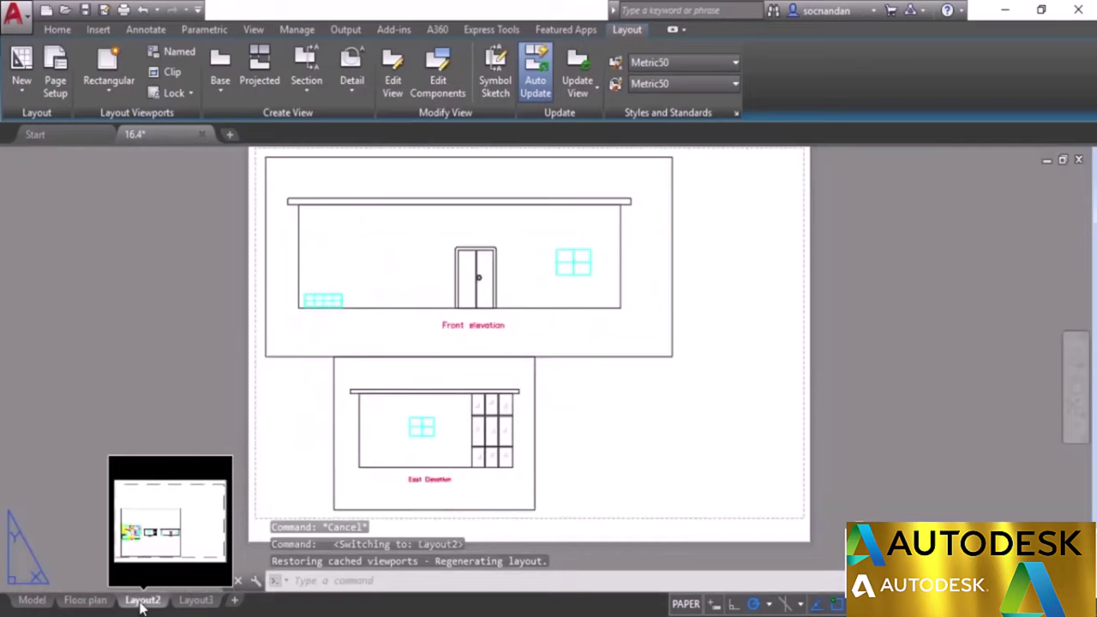
{"action": "right_click", "coordinate": [141, 603]}
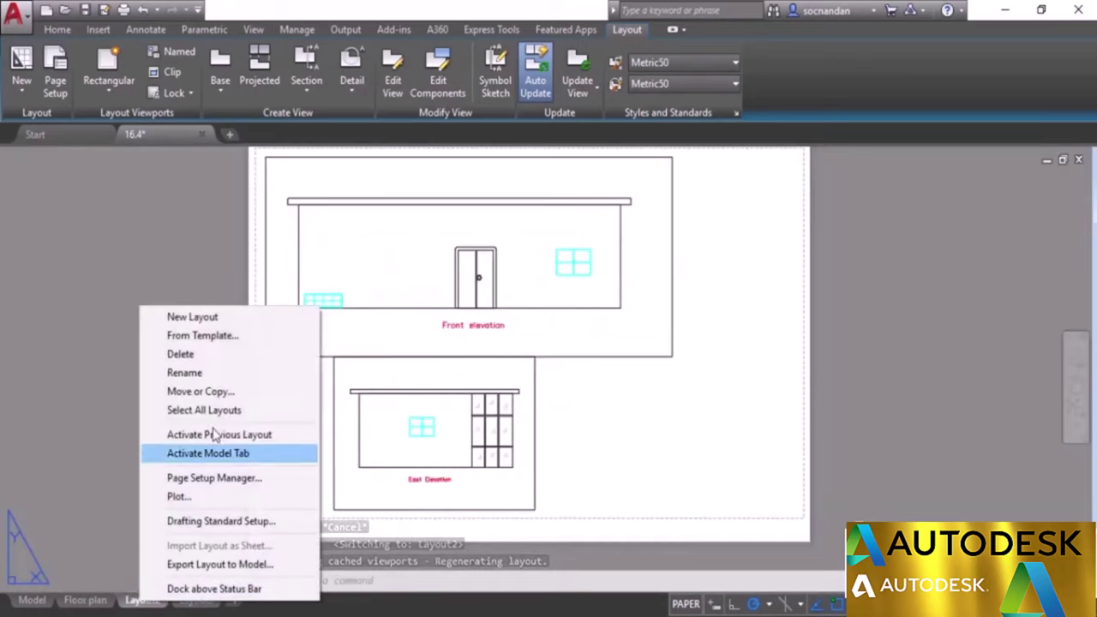
{"action": "left_click", "coordinate": [218, 374]}
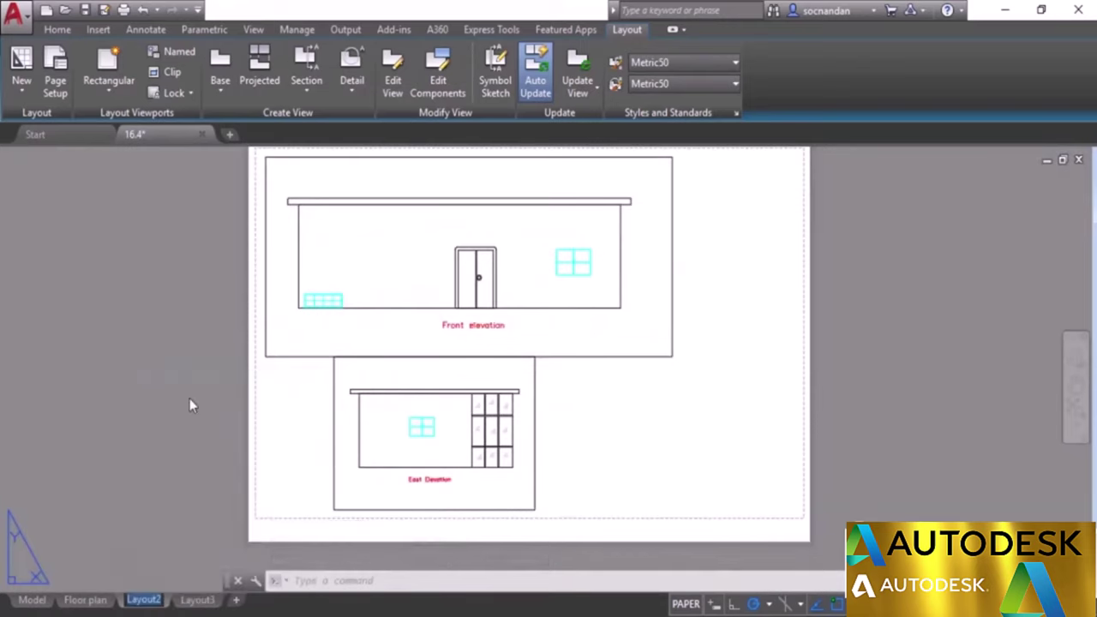
{"action": "type", "text": "Elevation"}
{"action": "key", "text": "Return"}
Rename the Layout3 sheet as Detail.
{"action": "left_click", "coordinate": [213, 600]}
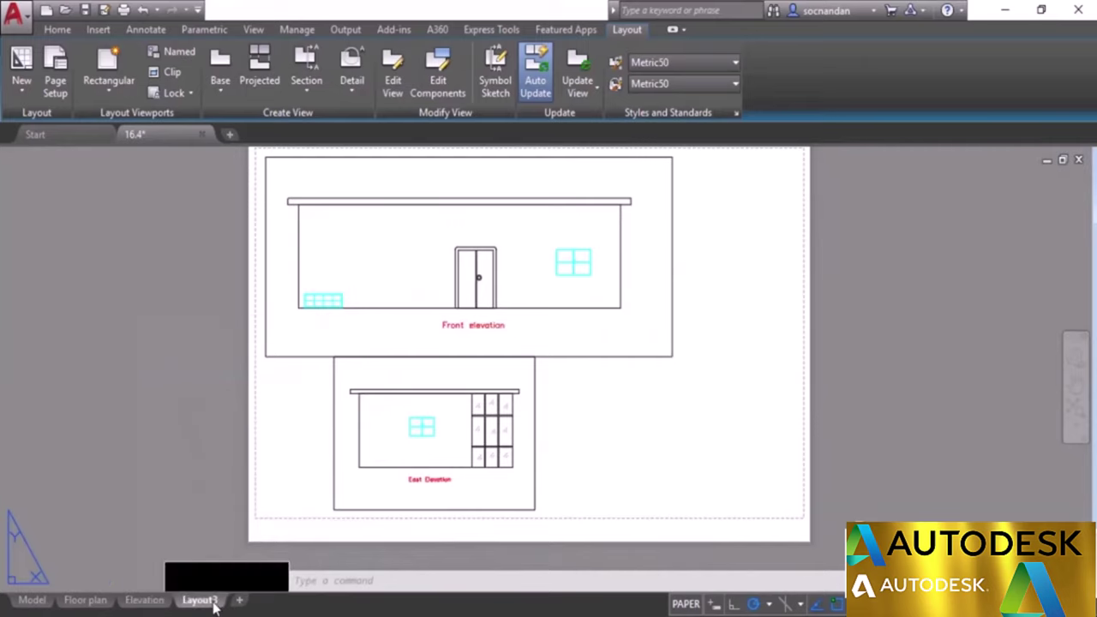
{"action": "right_click", "coordinate": [213, 600]}
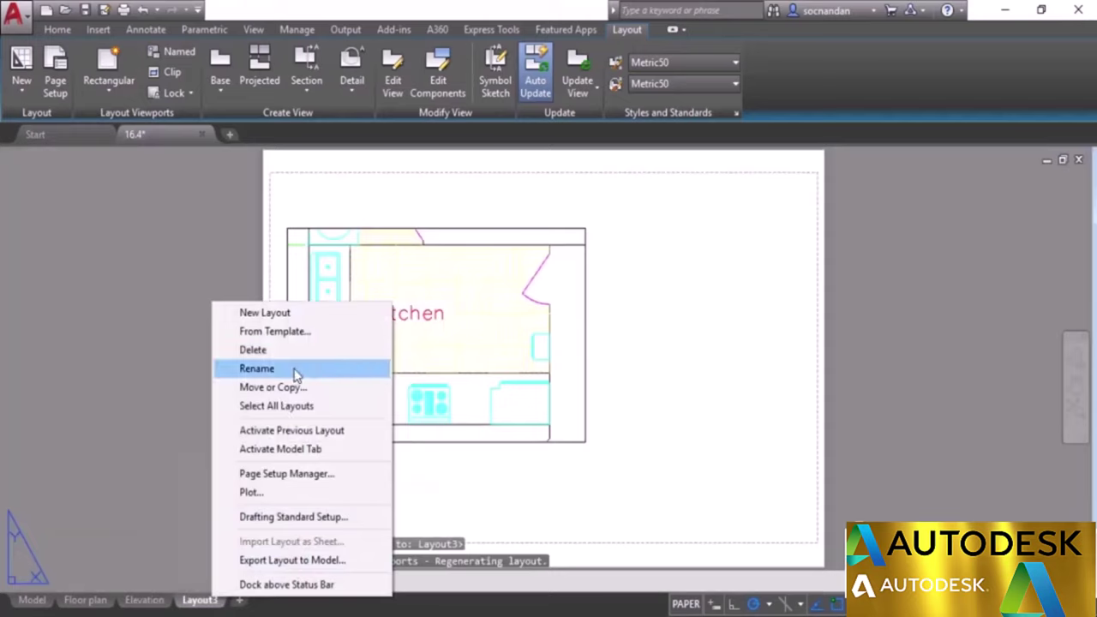
{"action": "left_click", "coordinate": [257, 368]}
{"action": "type", "text": "Detail"}
{"action": "key", "text": "Return"}
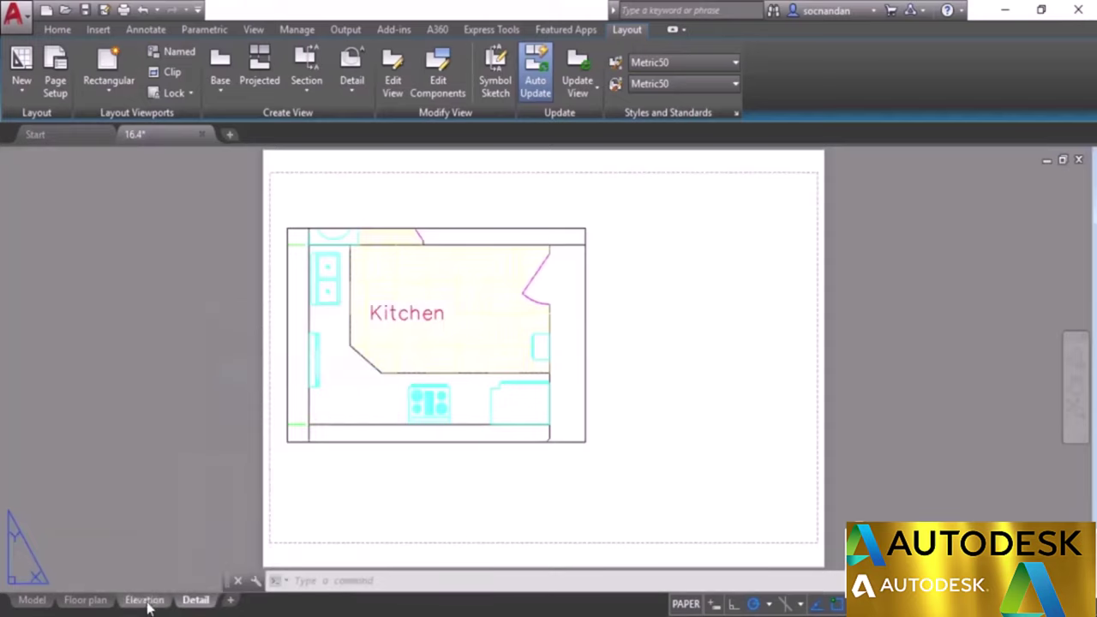
Switch to the Floor plan sheet.
{"action": "left_click", "coordinate": [85, 600]}
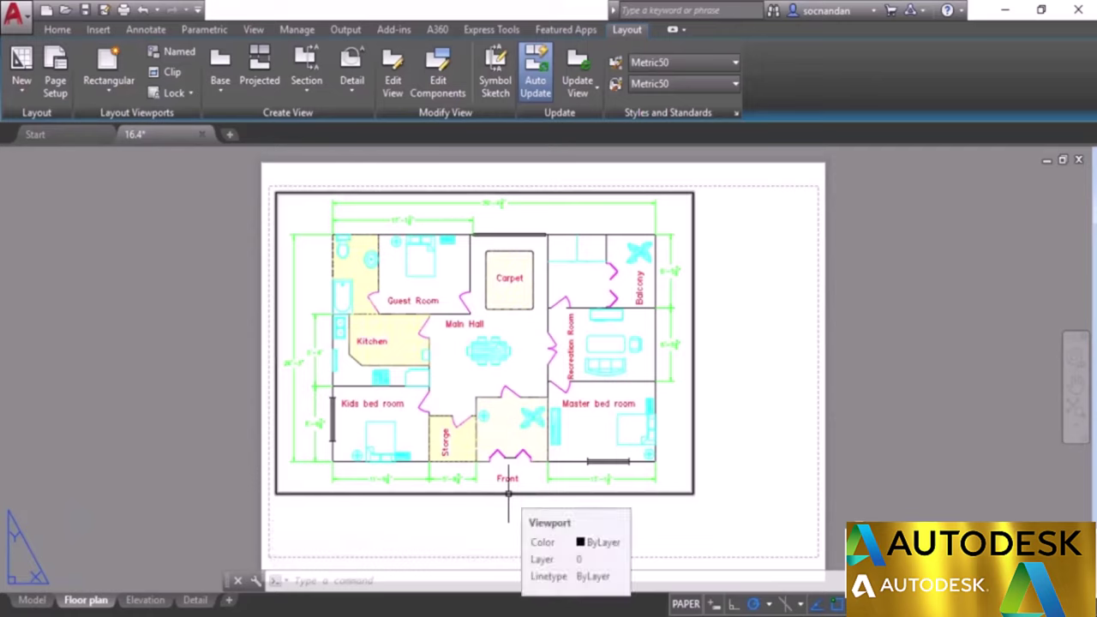
{"action": "left_click", "coordinate": [508, 494]}
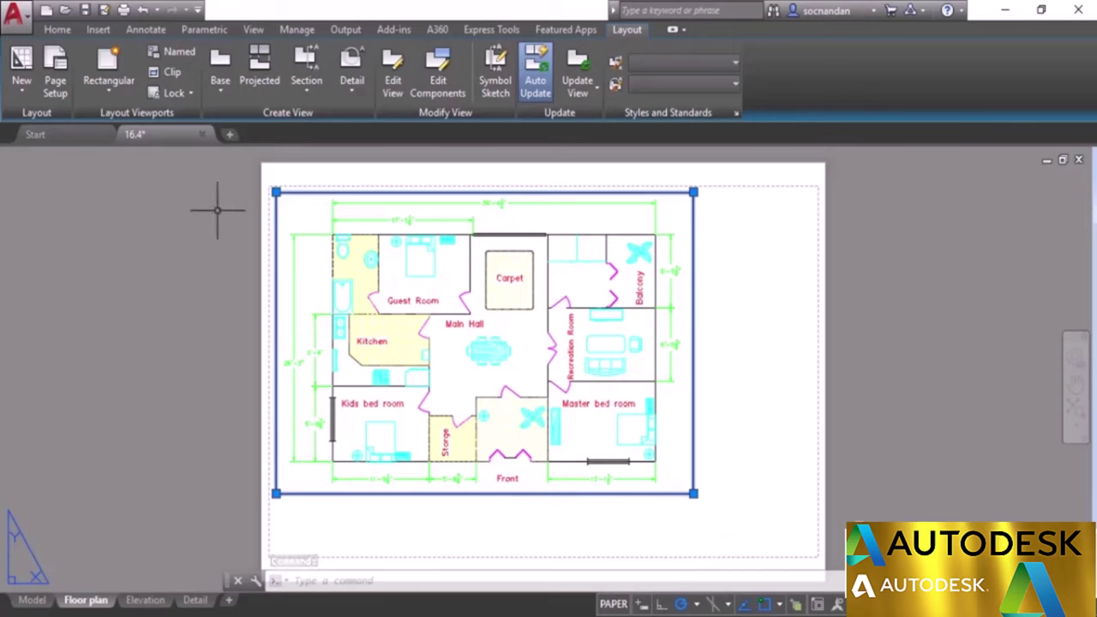
{"action": "key", "text": "Escape"}
Start a field of category Objects and name Object, linked to the floor plan viewport.
{"action": "left_click", "coordinate": [106, 31]}
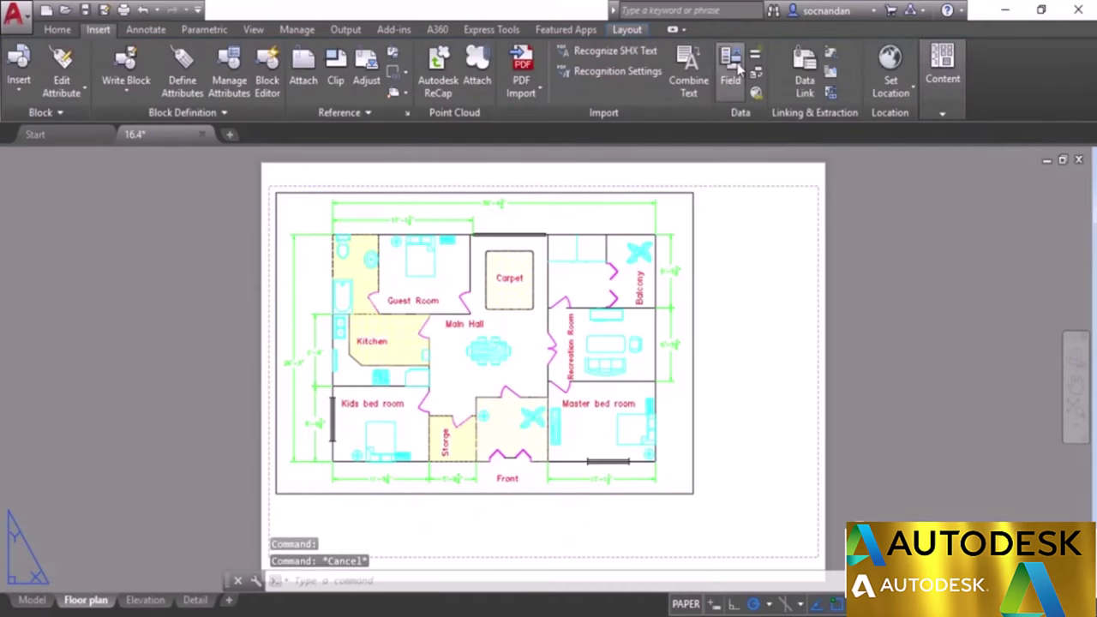
{"action": "left_click", "coordinate": [735, 69]}
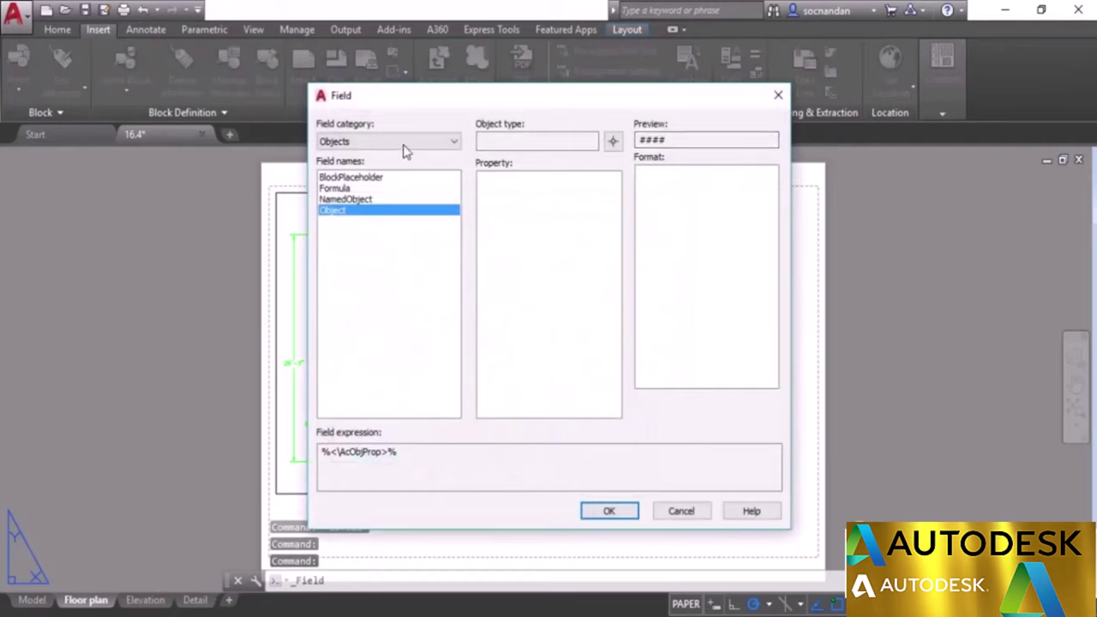
{"action": "left_click", "coordinate": [407, 144]}
{"action": "left_click", "coordinate": [384, 200]}
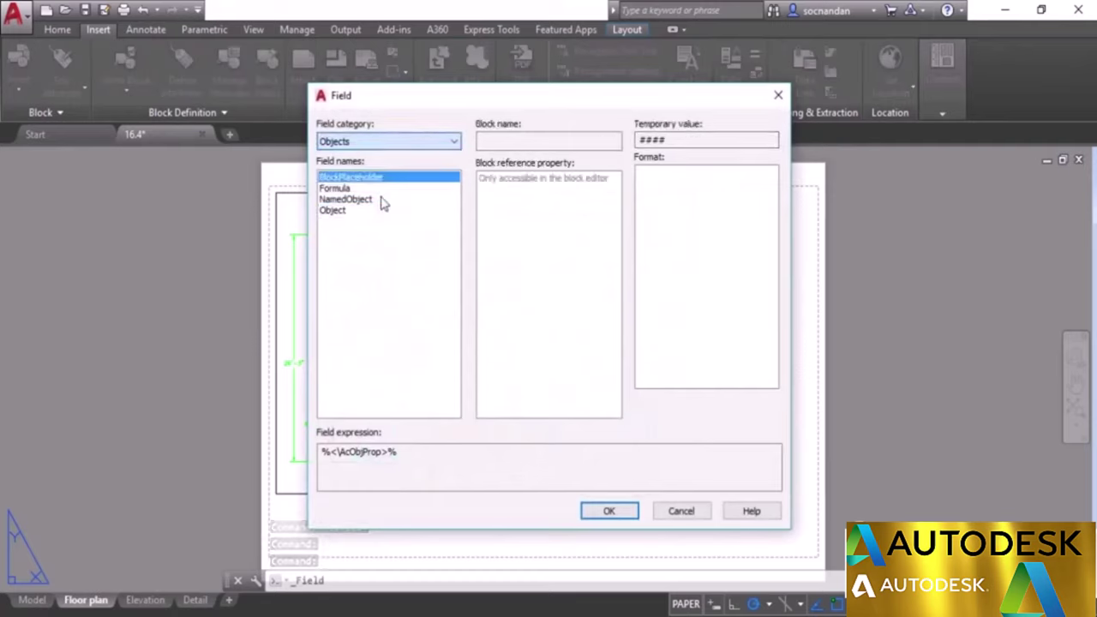
{"action": "left_click", "coordinate": [338, 211]}
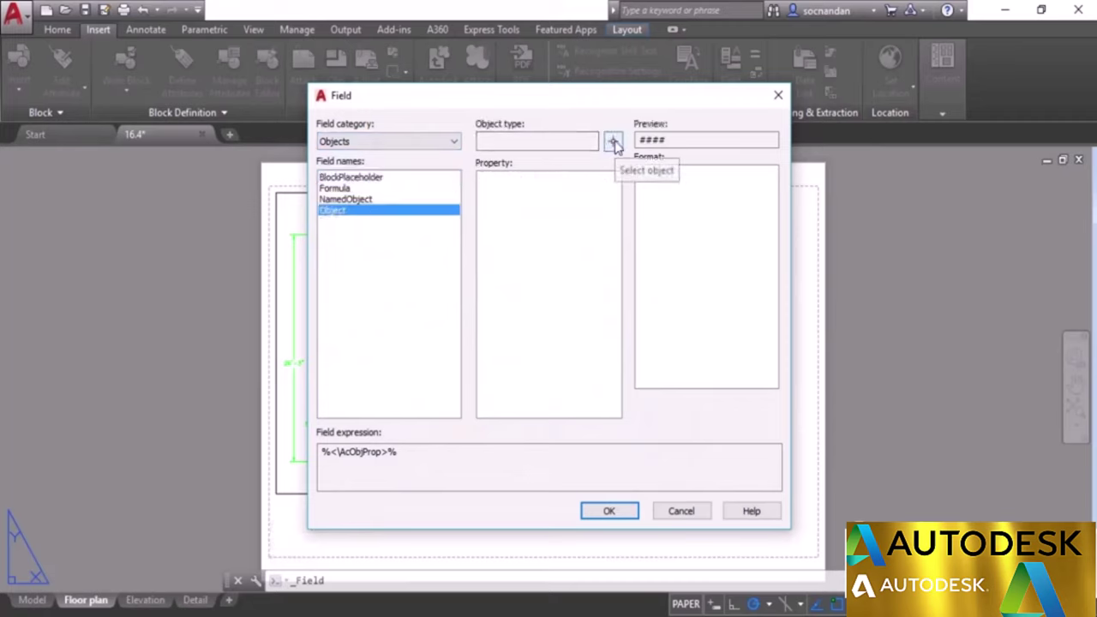
{"action": "left_click", "coordinate": [614, 142]}
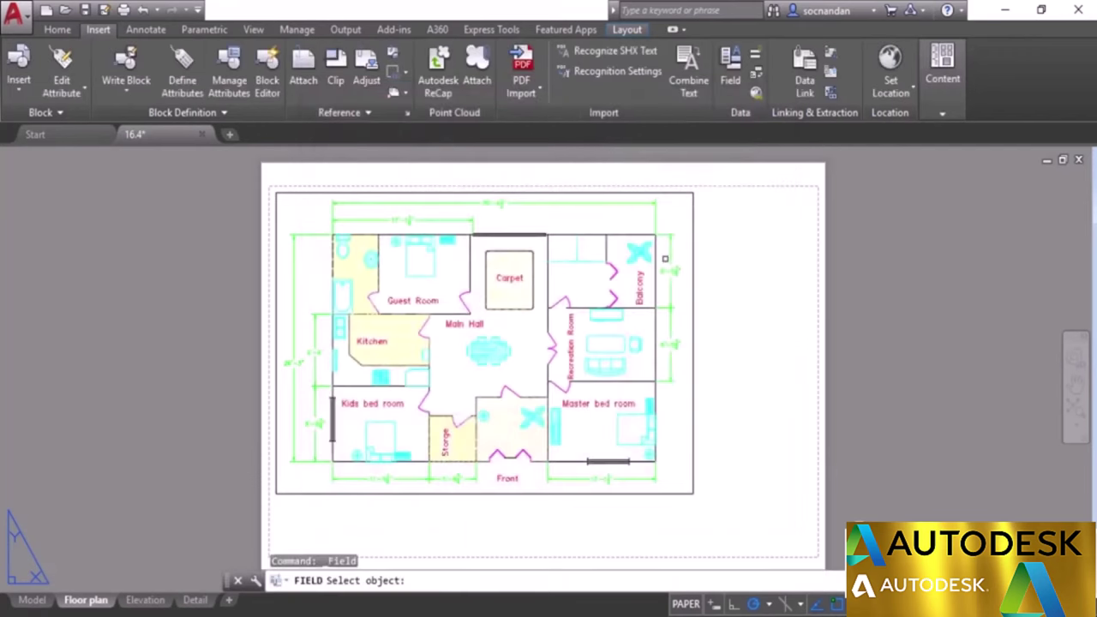
{"action": "left_click", "coordinate": [696, 299]}
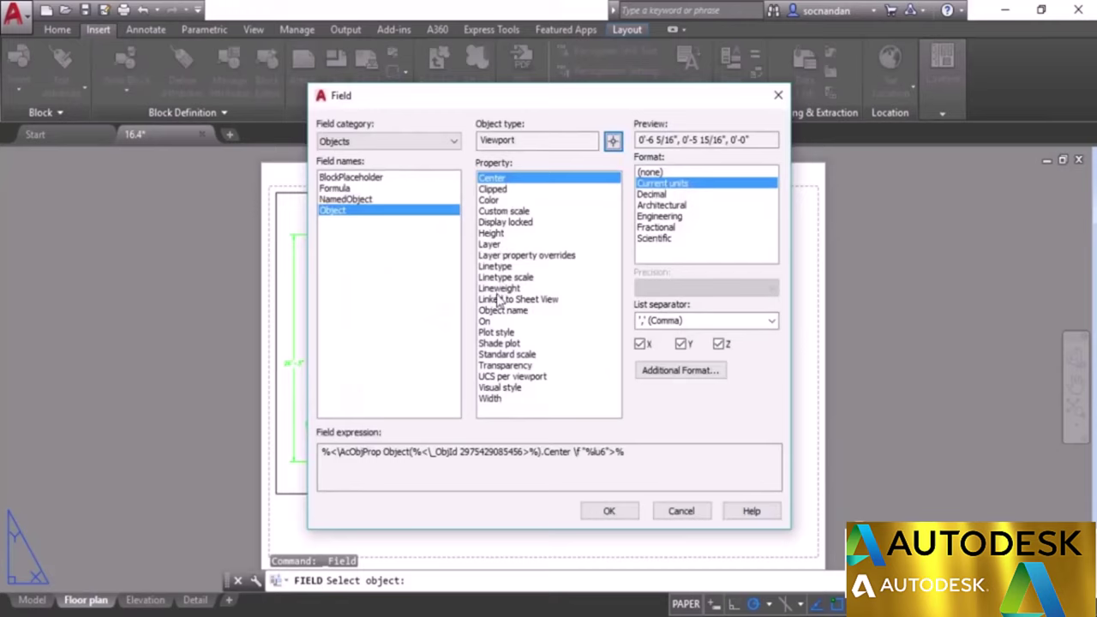
Set the field to the viewport's Custom scale in 1:# format and place it just below the viewport.
{"action": "left_click", "coordinate": [510, 211]}
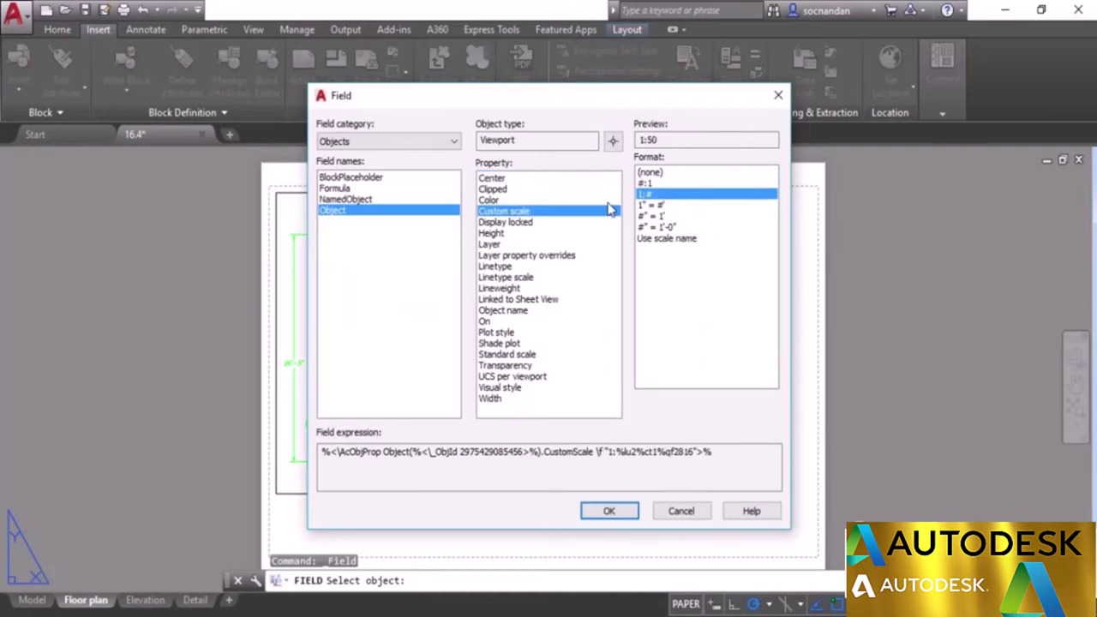
{"action": "left_click", "coordinate": [653, 182]}
{"action": "left_click", "coordinate": [656, 195]}
{"action": "left_click", "coordinate": [658, 216]}
{"action": "left_click", "coordinate": [664, 227]}
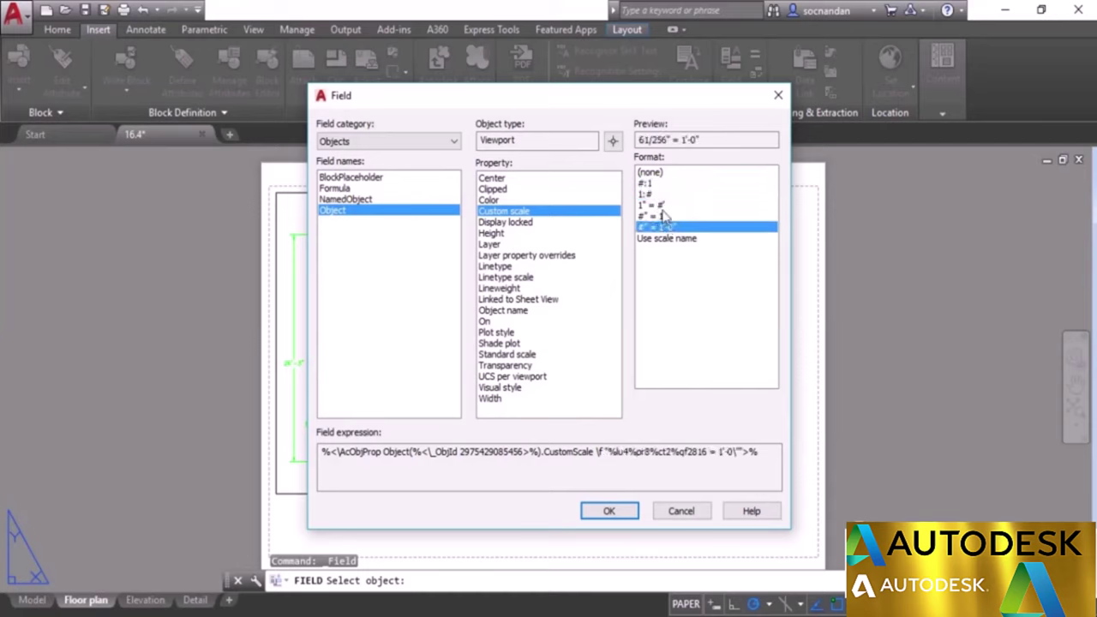
{"action": "left_click", "coordinate": [657, 195]}
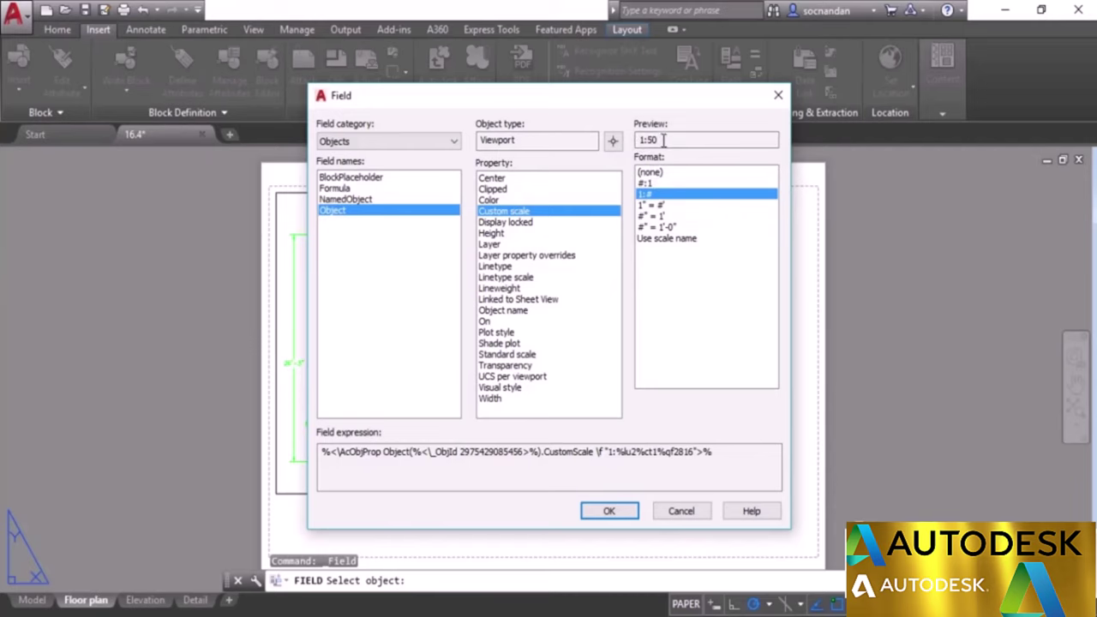
{"action": "left_click", "coordinate": [608, 511]}
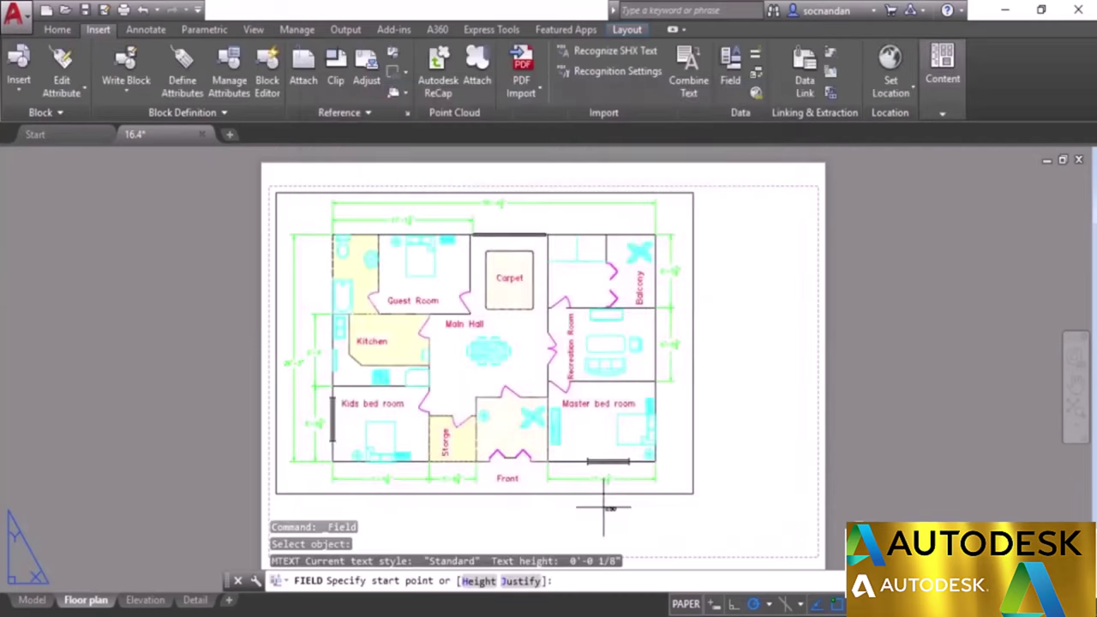
{"action": "left_click", "coordinate": [481, 512]}
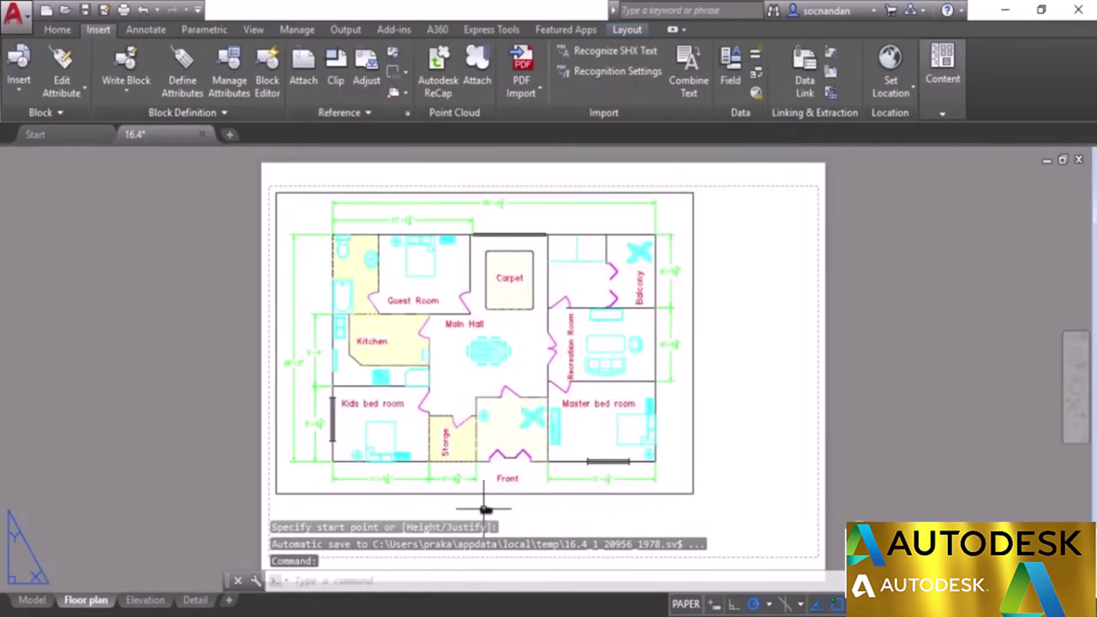
Erase the small scale field text below the floor plan viewport.
{"action": "scroll", "coordinate": [489, 510], "scroll_direction": "up", "scroll_amount": 6}
{"action": "middle_click_drag", "start_coordinate": [578, 503], "coordinate": [580, 400]}
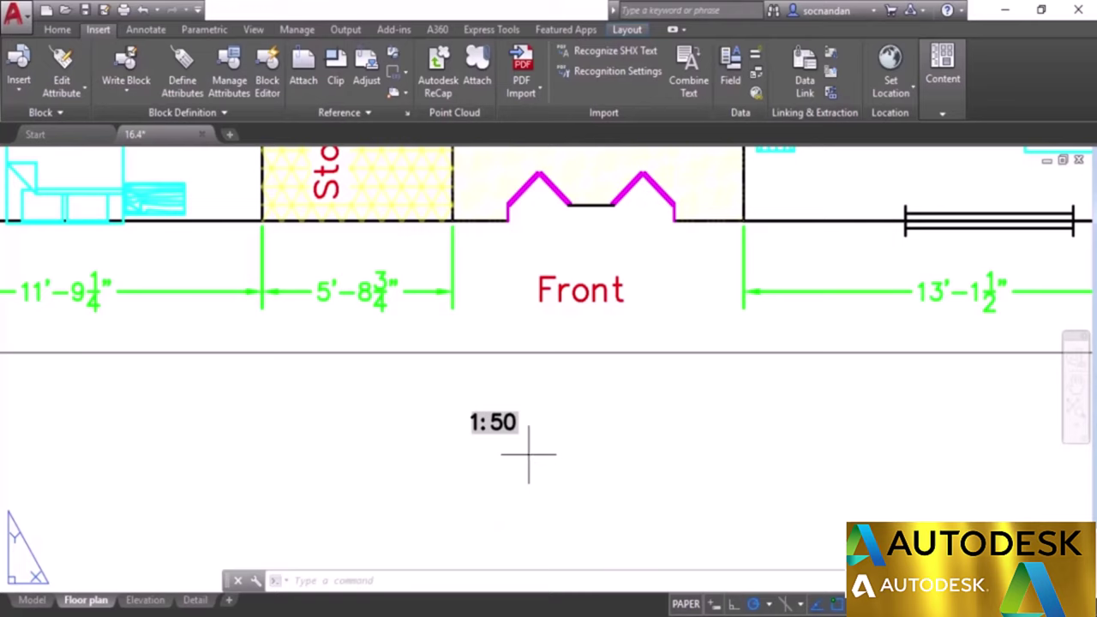
{"action": "left_click", "coordinate": [521, 422]}
{"action": "left_click", "coordinate": [490, 391]}
{"action": "right_click", "coordinate": [491, 392]}
{"action": "left_click", "coordinate": [550, 313]}
Set the Standard text style's height to 0.4" and apply the change.
{"action": "left_click", "coordinate": [70, 31]}
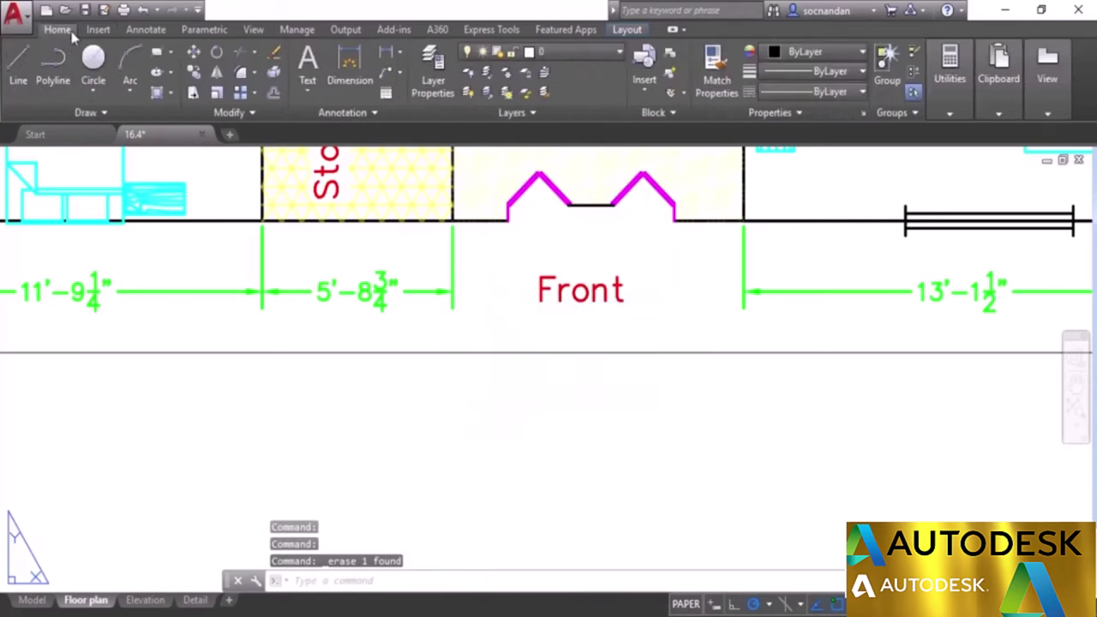
{"action": "left_click", "coordinate": [341, 113]}
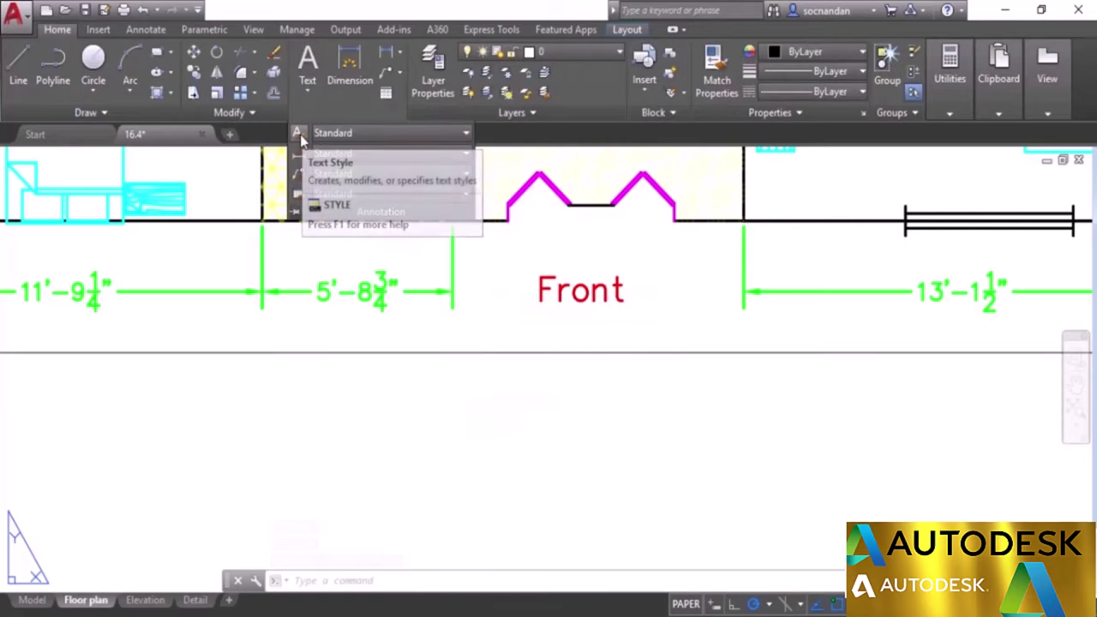
{"action": "left_click", "coordinate": [297, 135]}
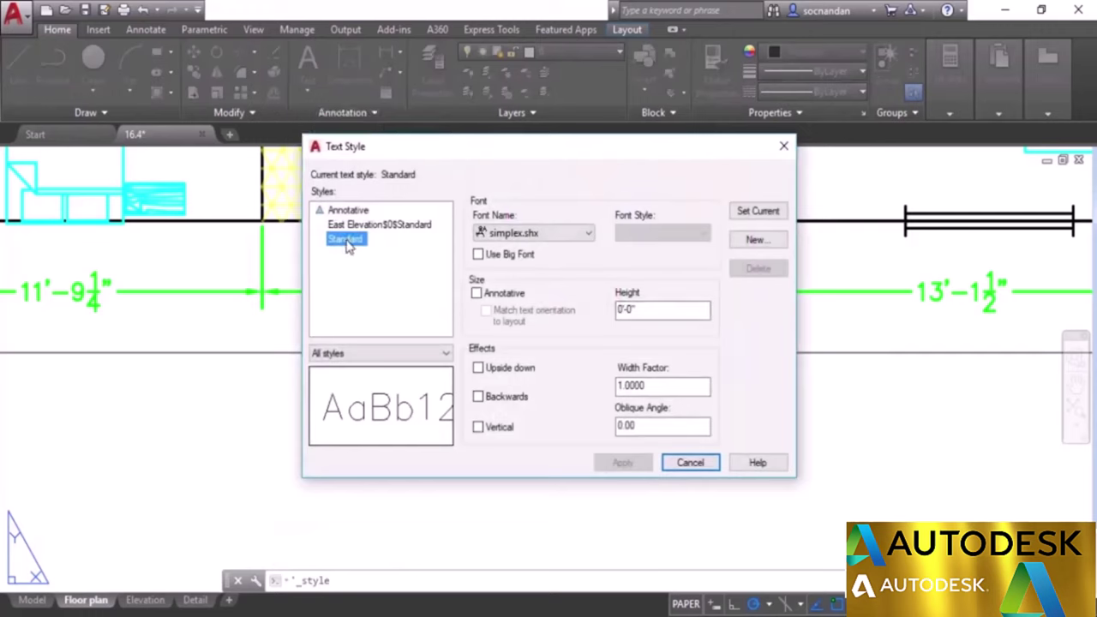
{"action": "left_click_drag", "start_coordinate": [656, 309], "coordinate": [594, 316]}
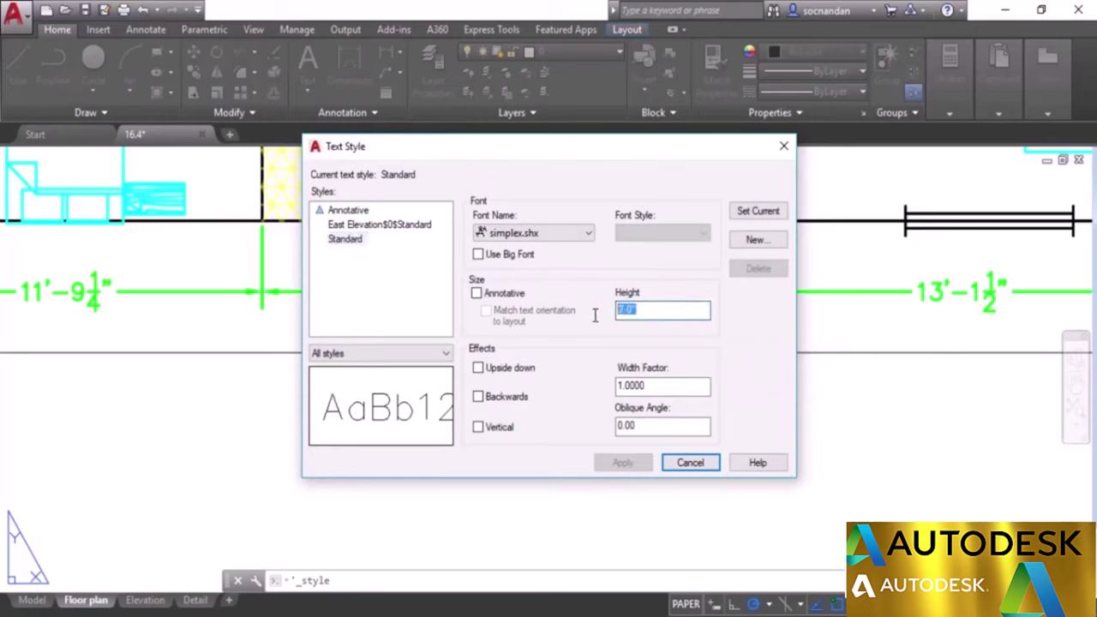
{"action": "type", "text": "0.4"}
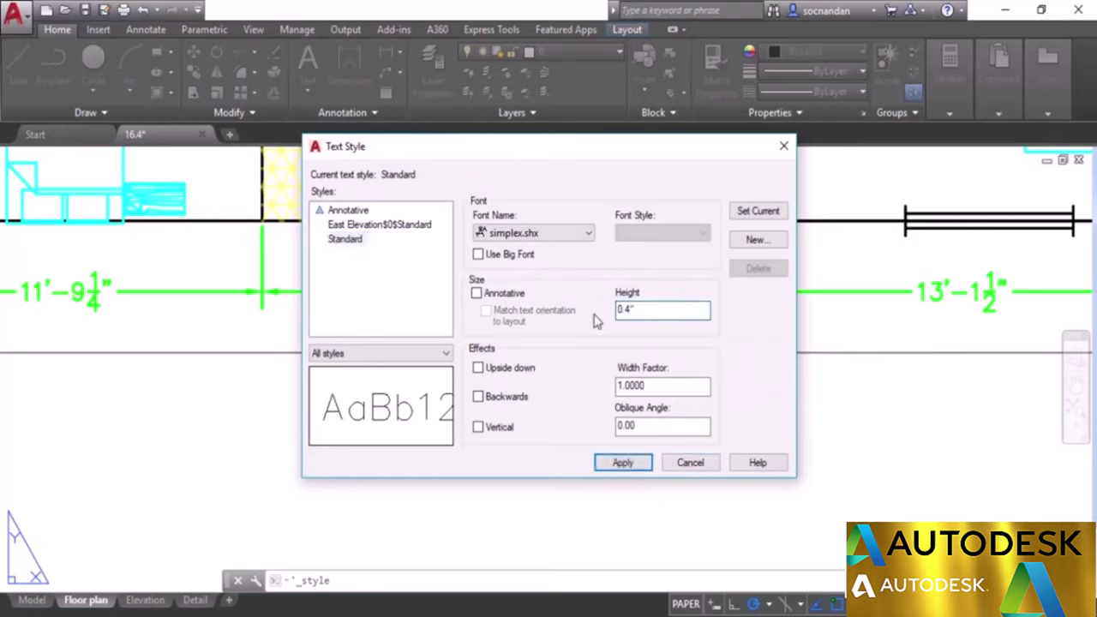
{"action": "left_click", "coordinate": [634, 462]}
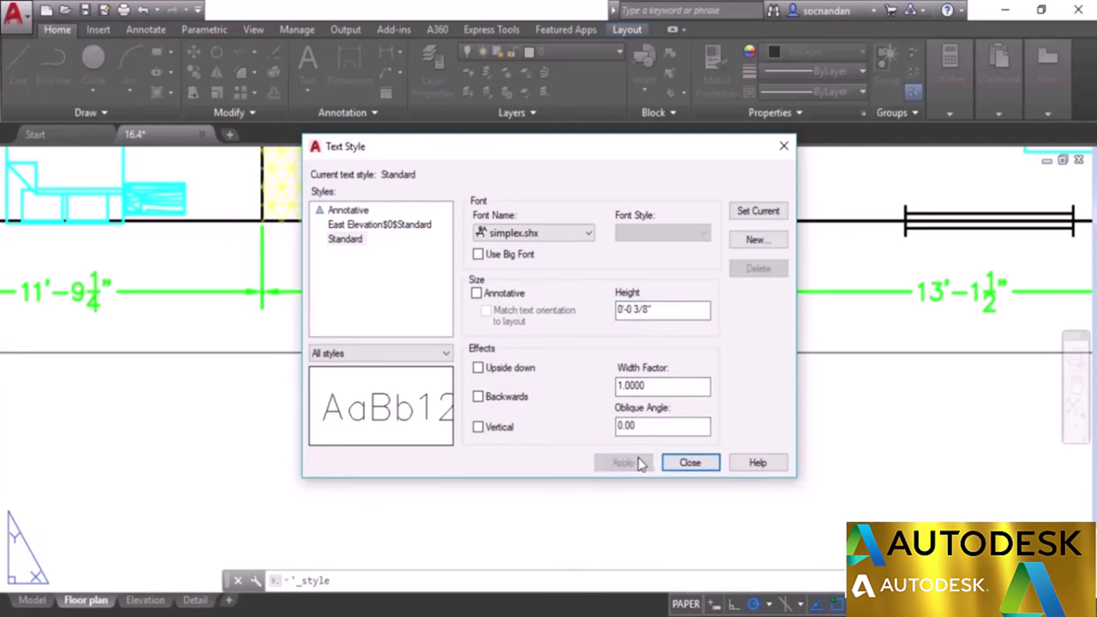
{"action": "left_click", "coordinate": [690, 464]}
Insert an Object field showing the floor plan viewport's Custom scale in 1:# format, placed just below the viewport.
{"action": "scroll", "coordinate": [686, 436], "scroll_direction": "down", "scroll_amount": 2}
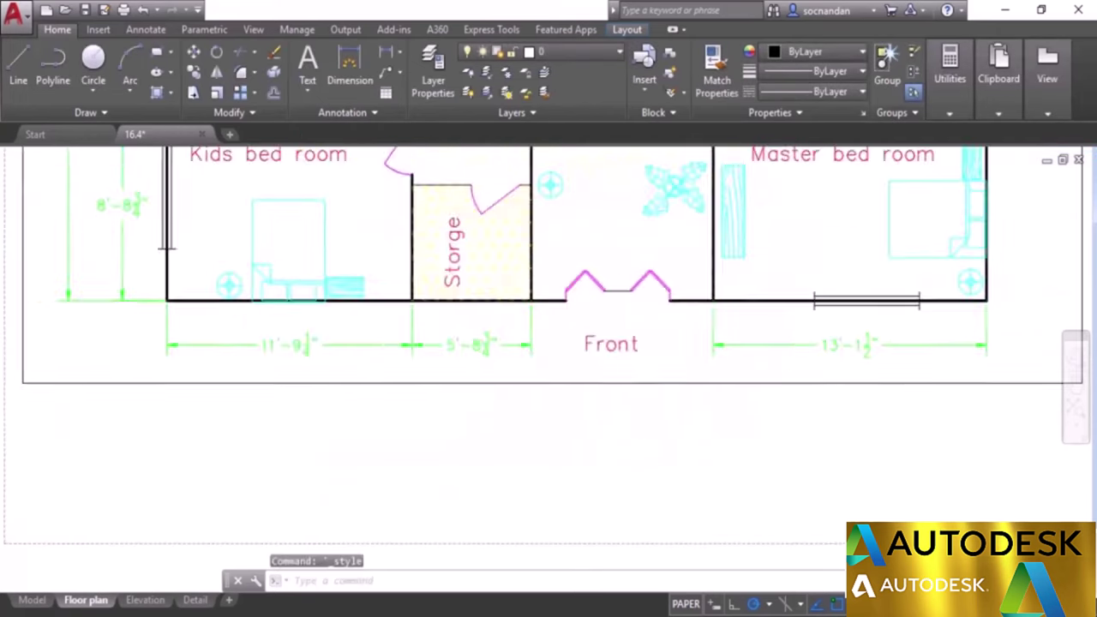
{"action": "scroll", "coordinate": [661, 434], "scroll_direction": "down", "scroll_amount": 2}
{"action": "middle_click_drag", "start_coordinate": [661, 434], "coordinate": [569, 432]}
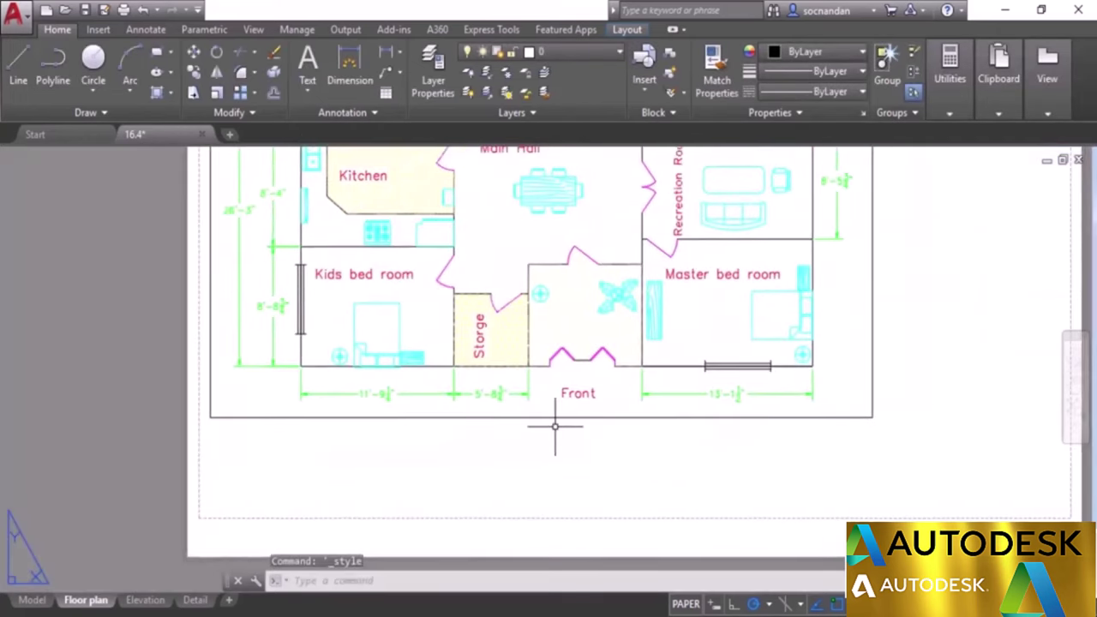
{"action": "left_click", "coordinate": [99, 31]}
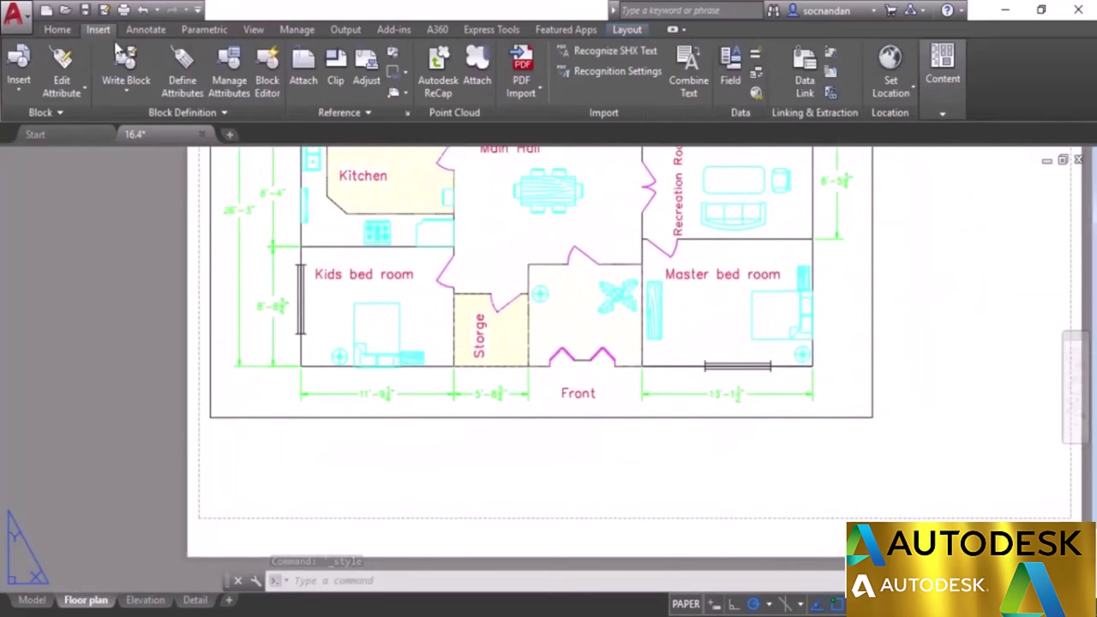
{"action": "left_click", "coordinate": [733, 60]}
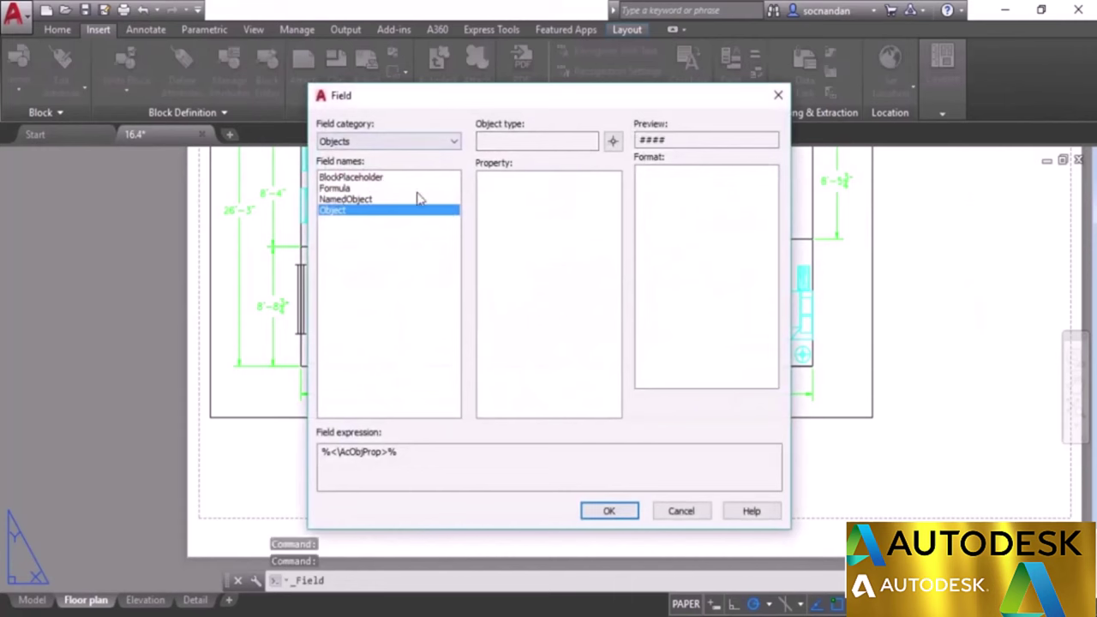
{"action": "left_click", "coordinate": [612, 140]}
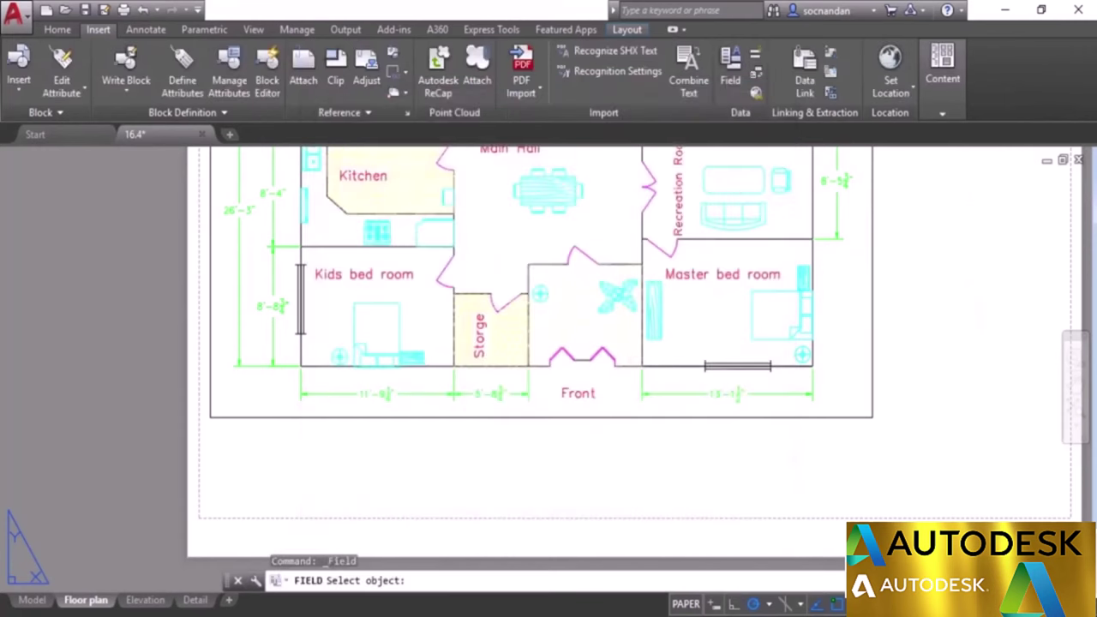
{"action": "left_click", "coordinate": [873, 259]}
{"action": "left_click", "coordinate": [505, 211]}
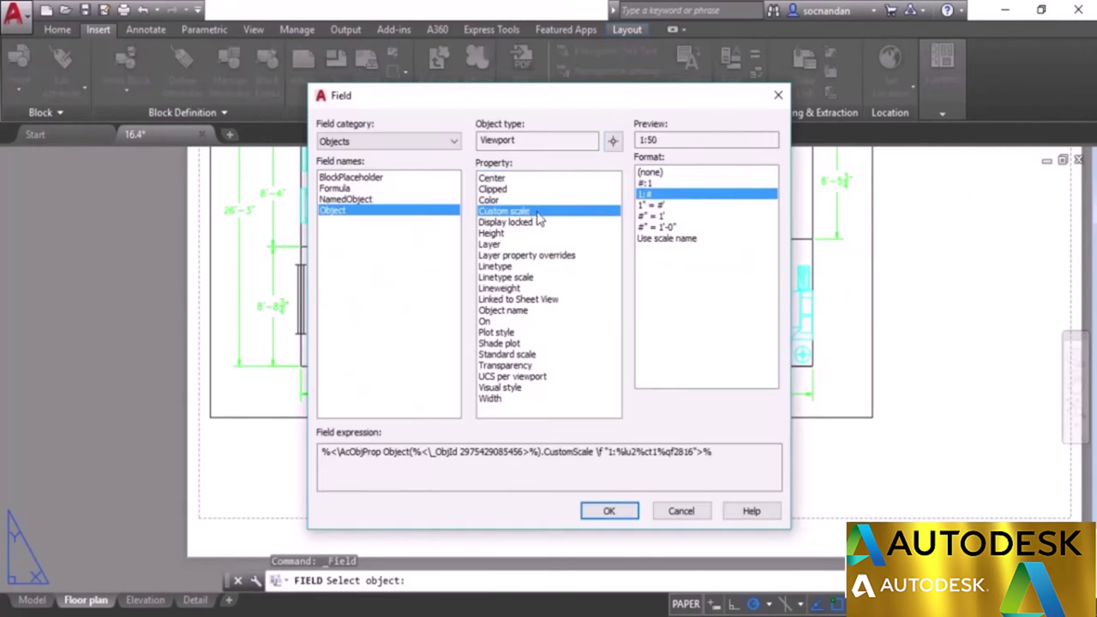
{"action": "left_click", "coordinate": [611, 511]}
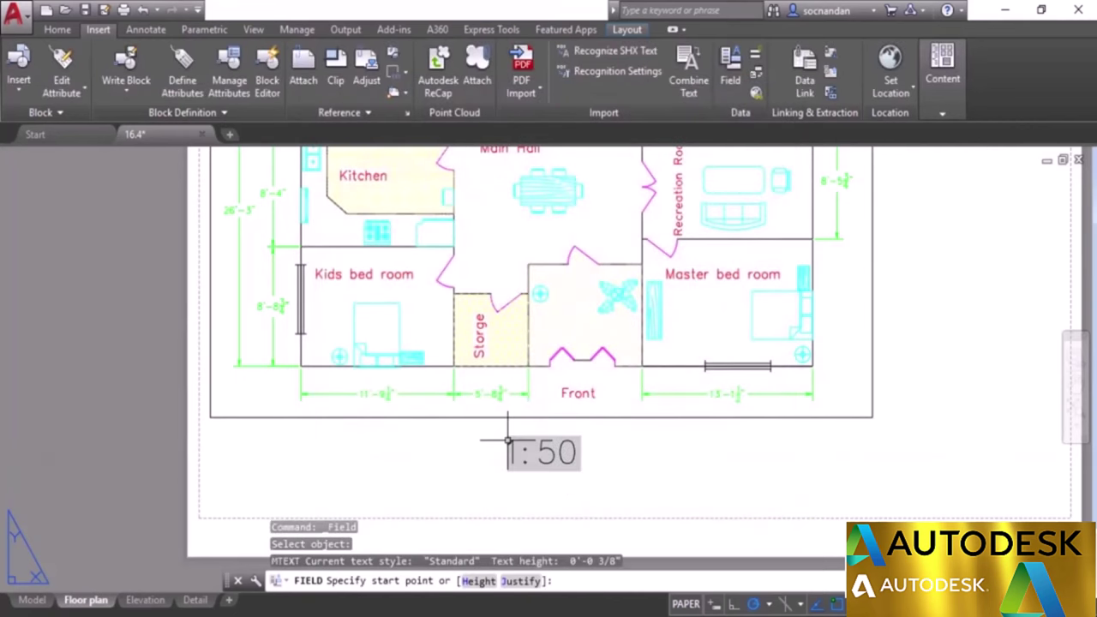
{"action": "left_click", "coordinate": [506, 441]}
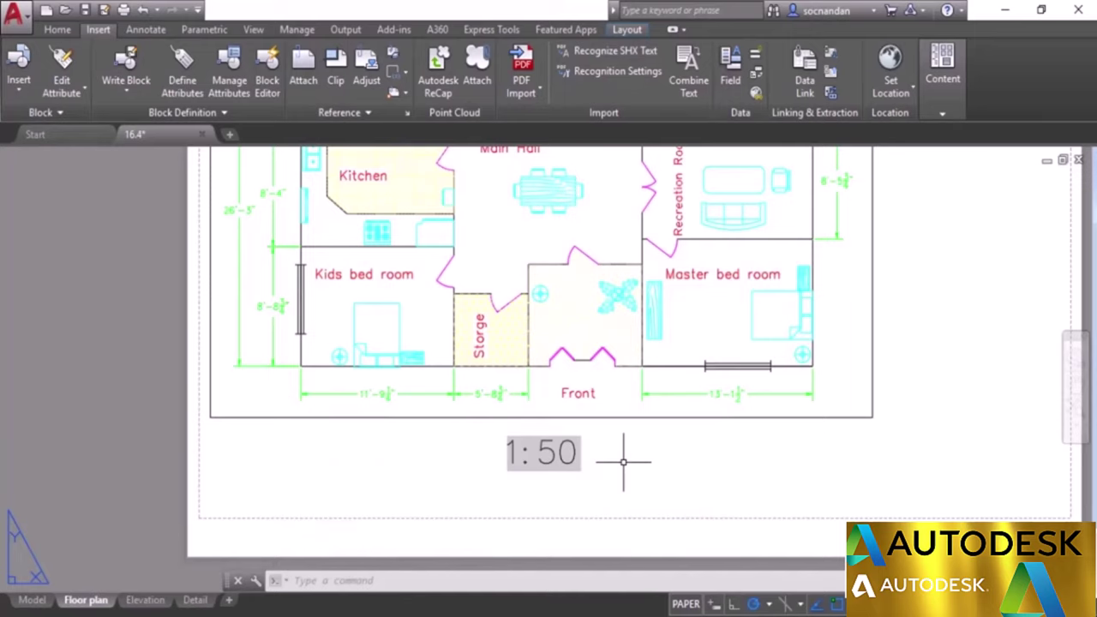
{"action": "scroll", "coordinate": [623, 462], "scroll_direction": "down", "scroll_amount": 4}
{"action": "middle_click_drag", "start_coordinate": [632, 449], "coordinate": [495, 452]}
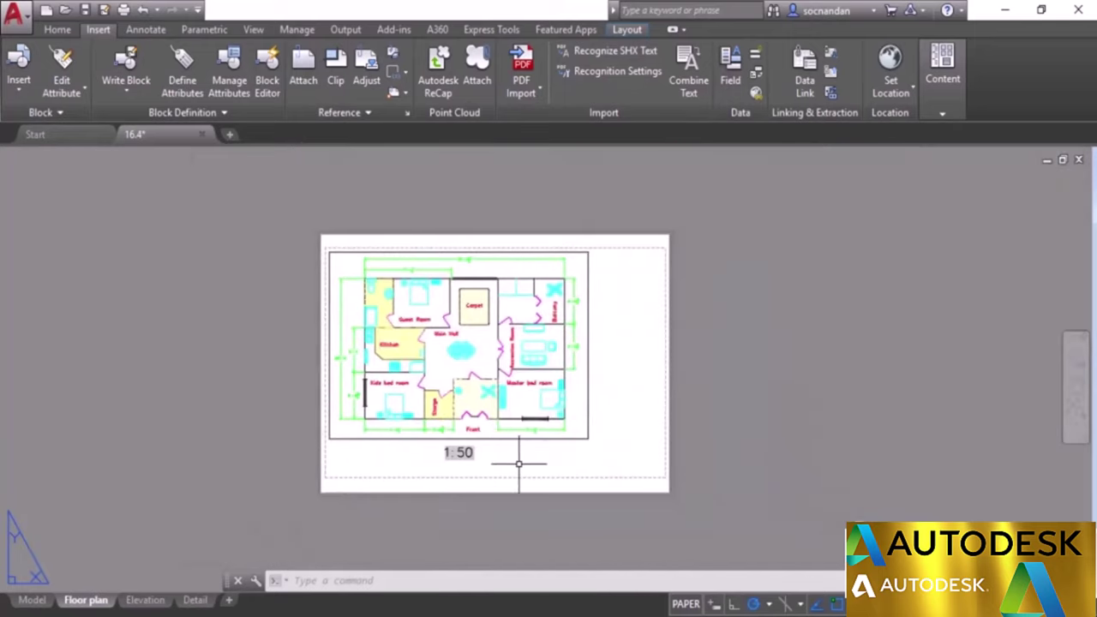
On the Elevation sheet, insert a field with the front elevation viewport's Custom scale and place it just below that viewport.
{"action": "left_click", "coordinate": [154, 602]}
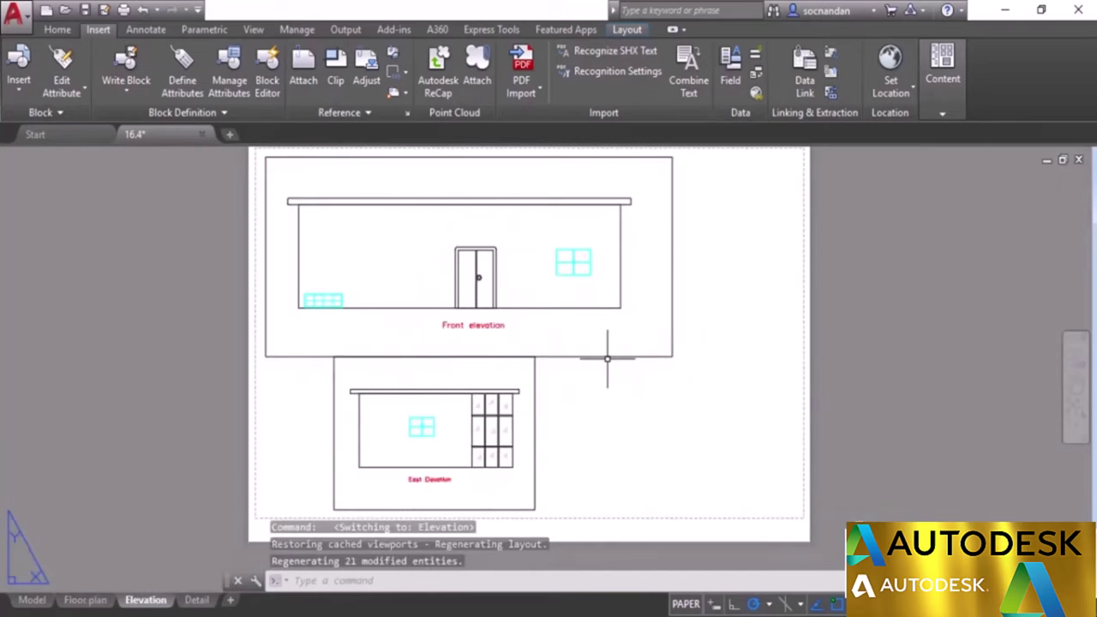
{"action": "left_click", "coordinate": [731, 73]}
{"action": "left_click", "coordinate": [613, 142]}
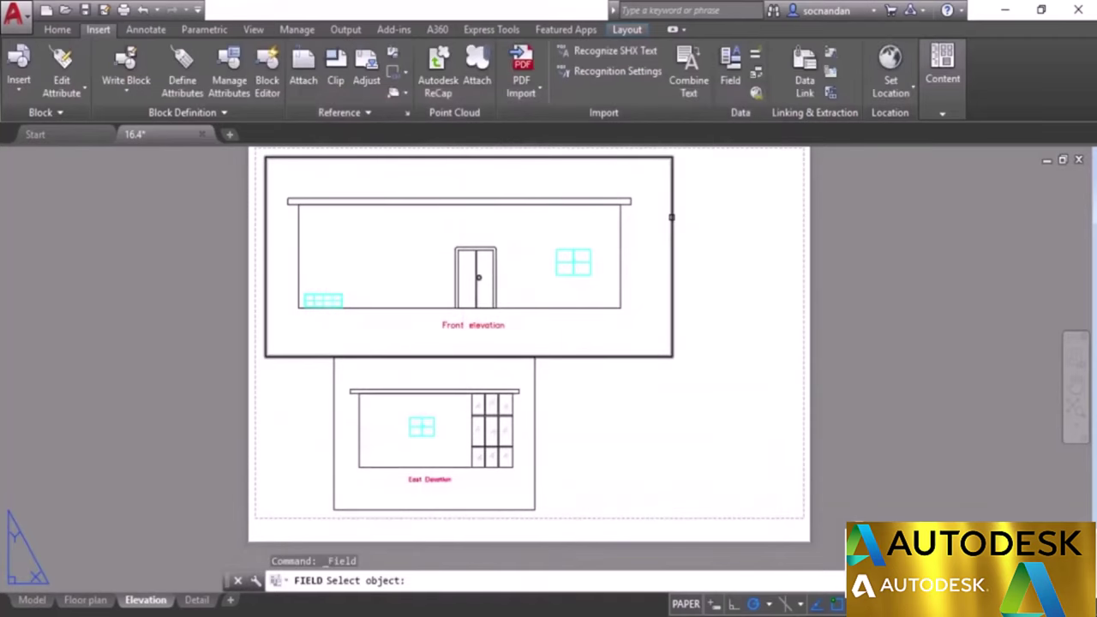
{"action": "left_click", "coordinate": [669, 213]}
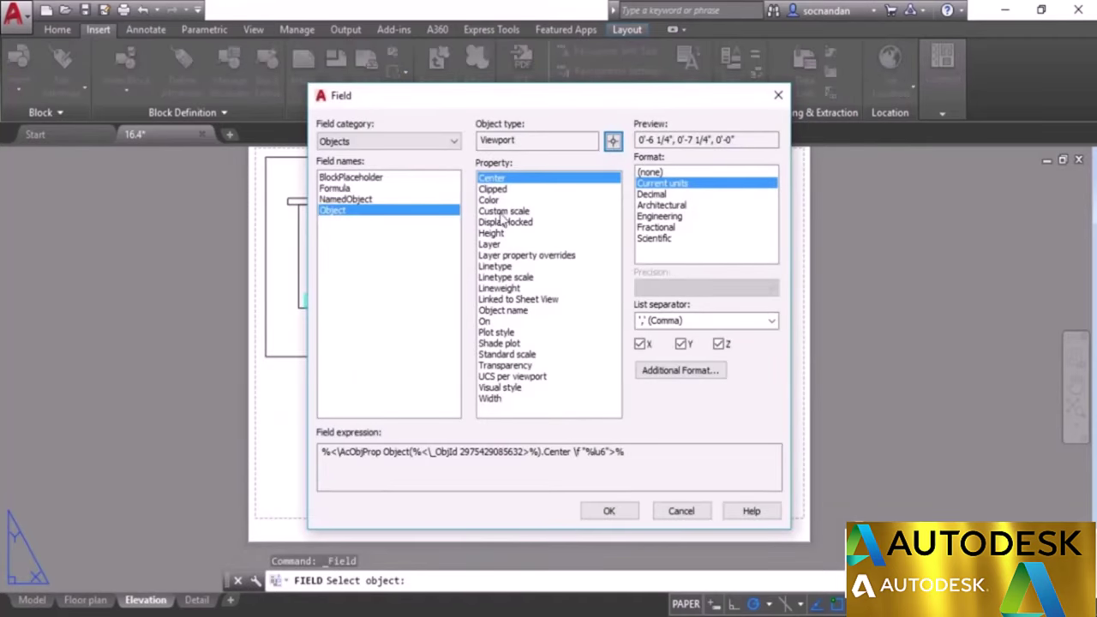
{"action": "left_click", "coordinate": [503, 213]}
{"action": "left_click", "coordinate": [609, 511]}
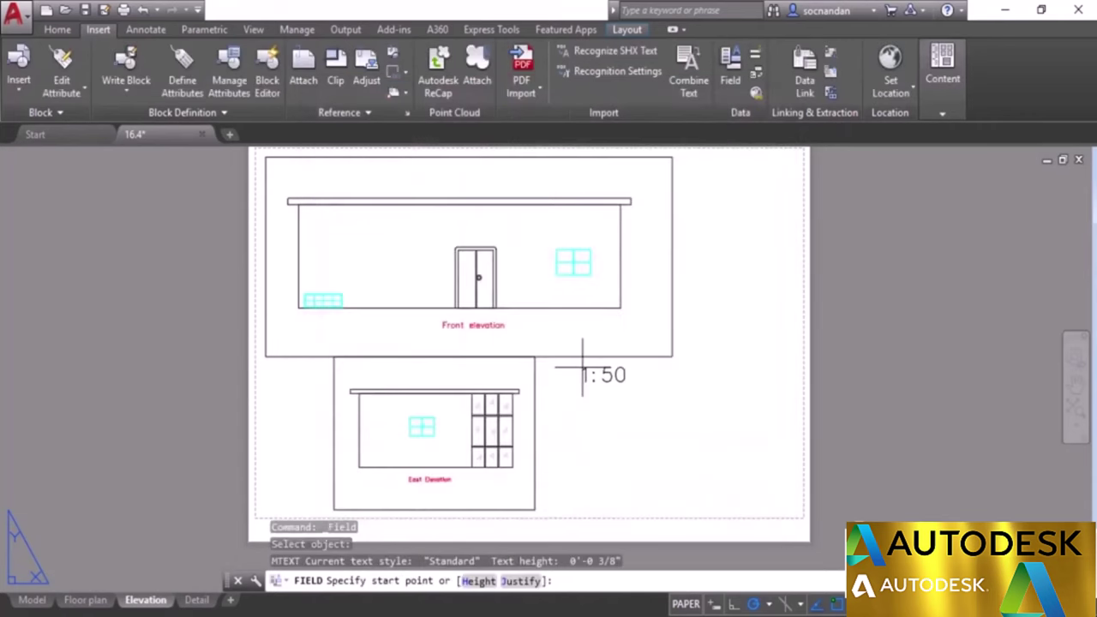
{"action": "left_click", "coordinate": [583, 366]}
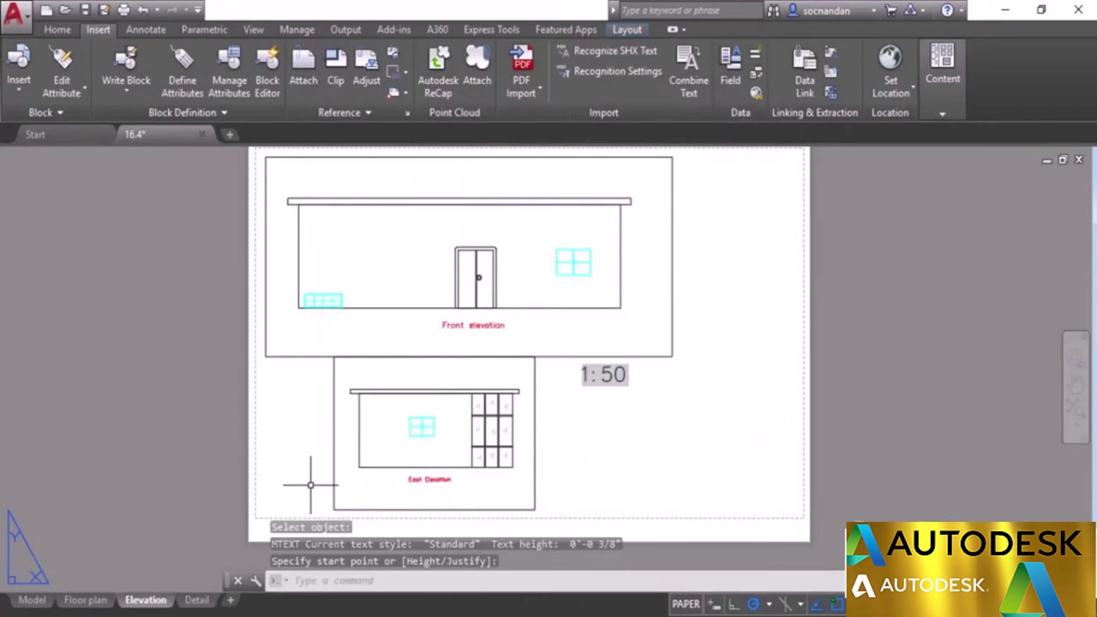
{"action": "left_click", "coordinate": [197, 600]}
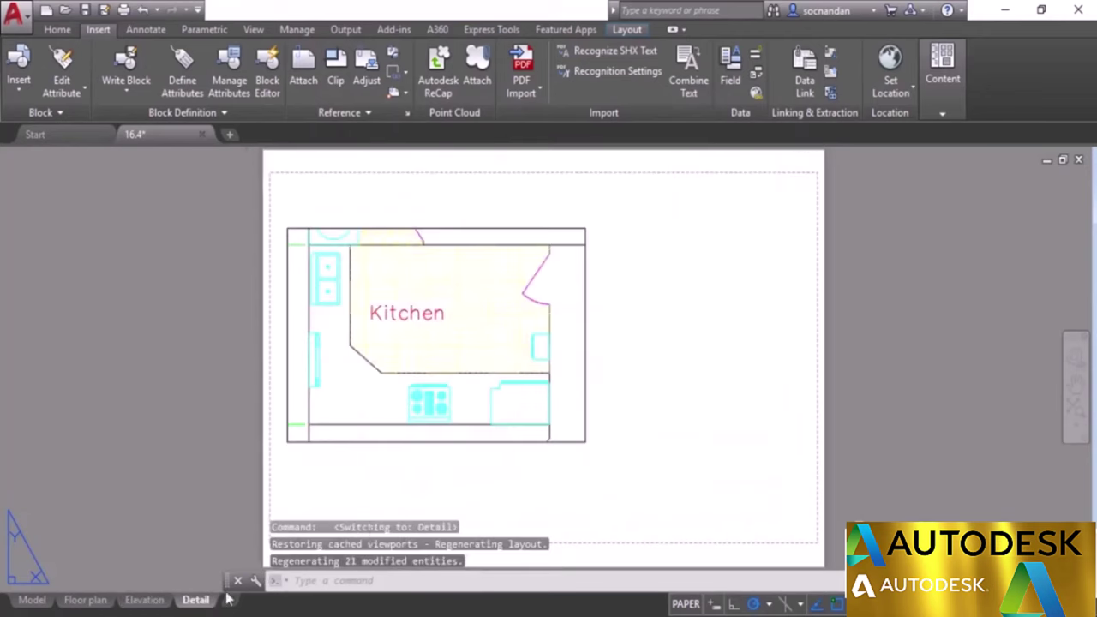
{"action": "left_click", "coordinate": [87, 600]}
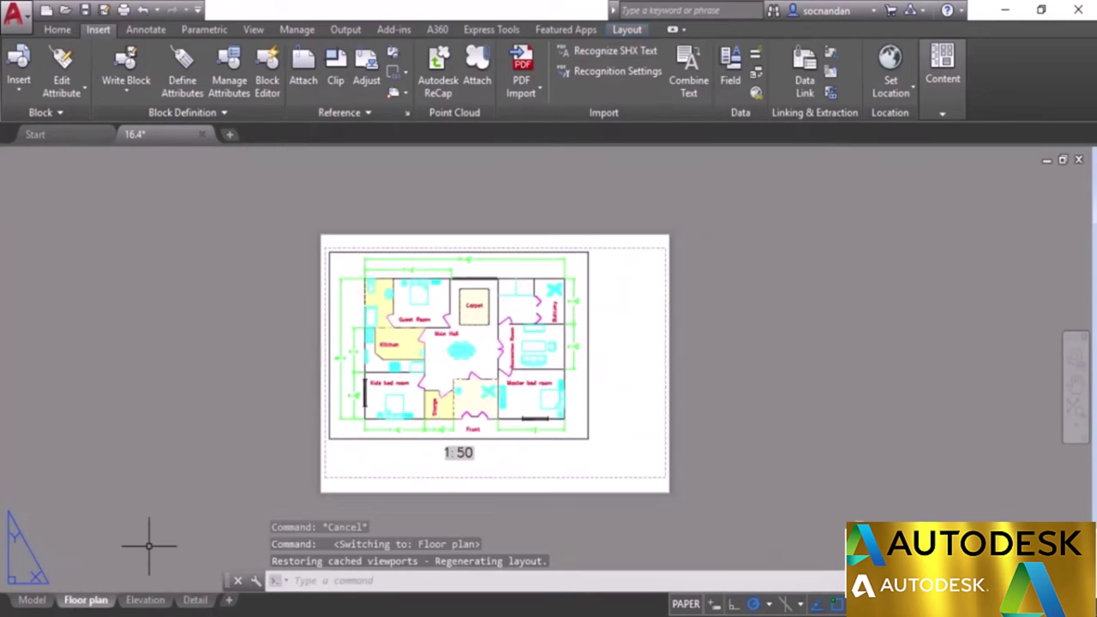
{"action": "scroll", "coordinate": [367, 453], "scroll_direction": "up", "scroll_amount": 2}
{"action": "middle_click_drag", "start_coordinate": [368, 453], "coordinate": [365, 487]}
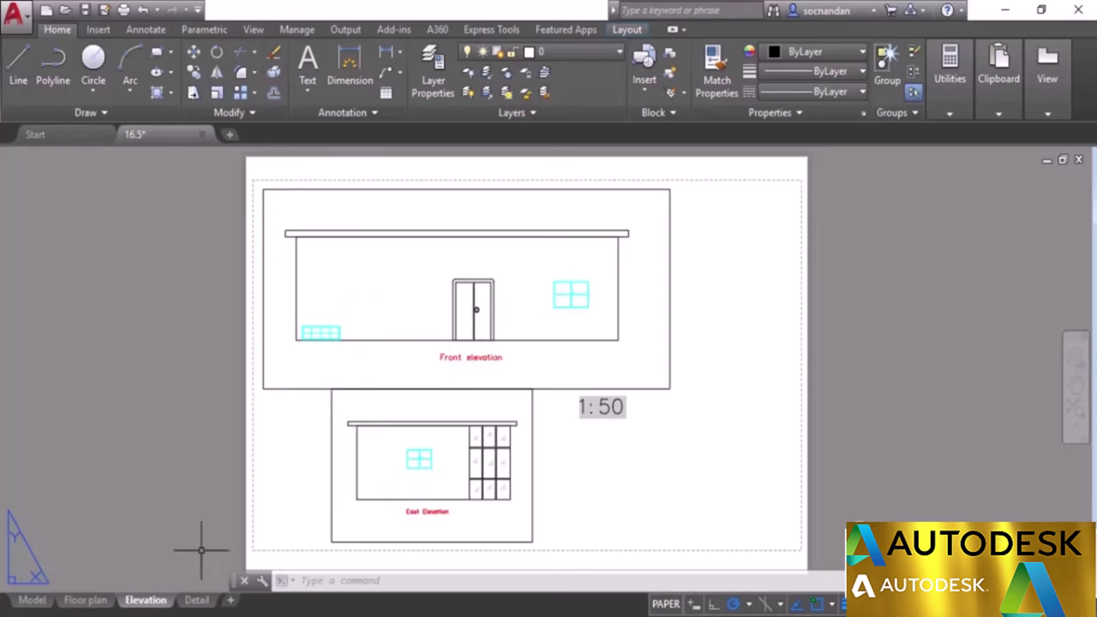
Turn the Blocks layer off in model space and back on.
{"action": "left_click", "coordinate": [43, 604]}
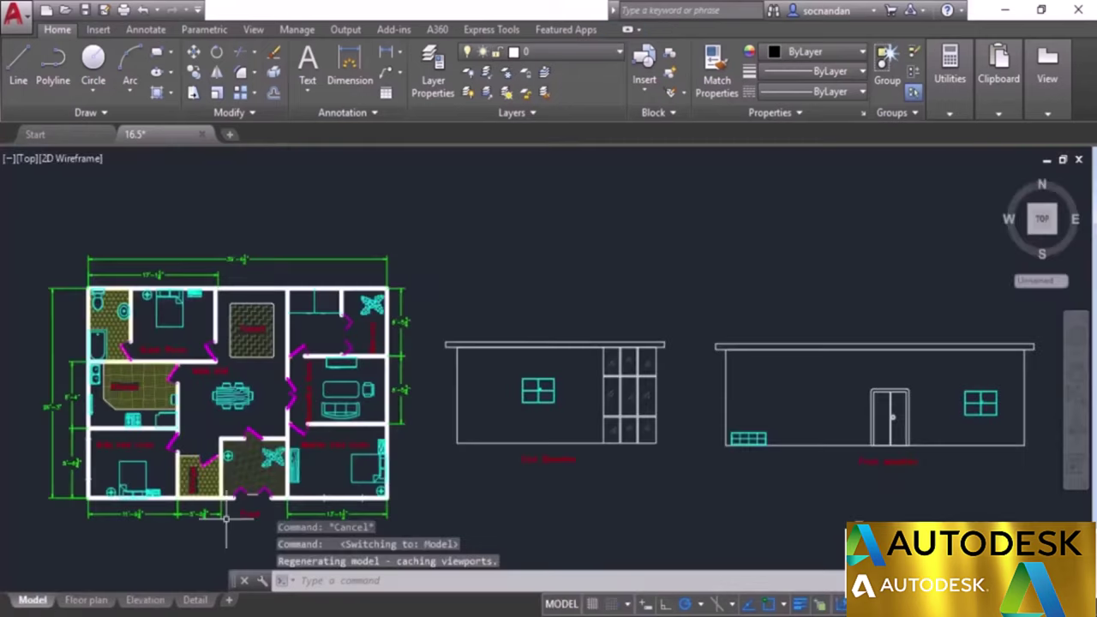
{"action": "left_click", "coordinate": [547, 56]}
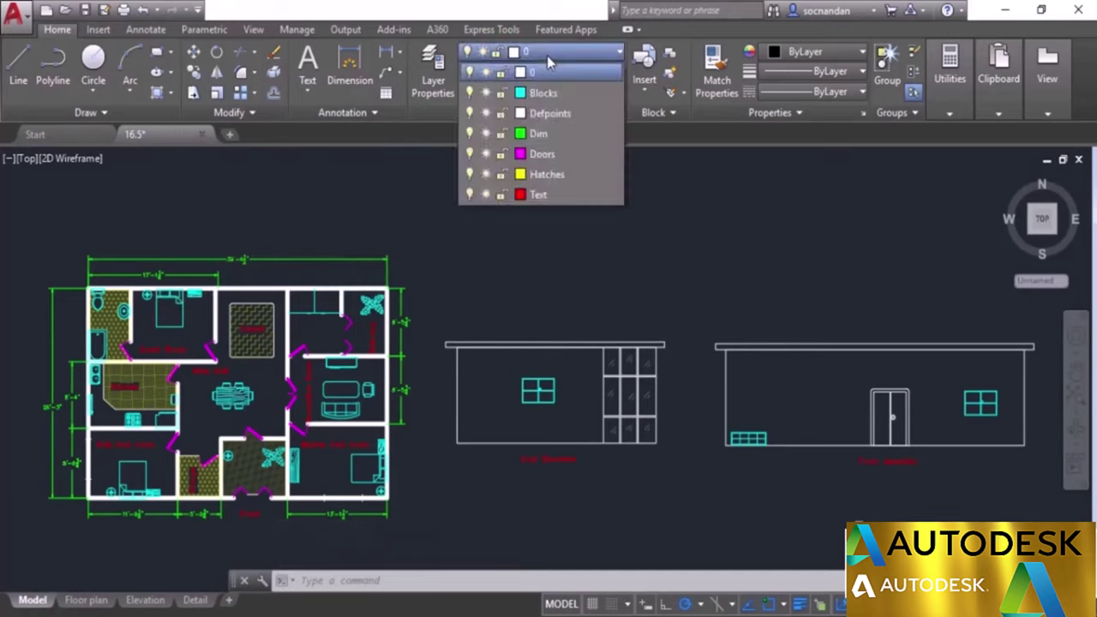
{"action": "left_click", "coordinate": [471, 93]}
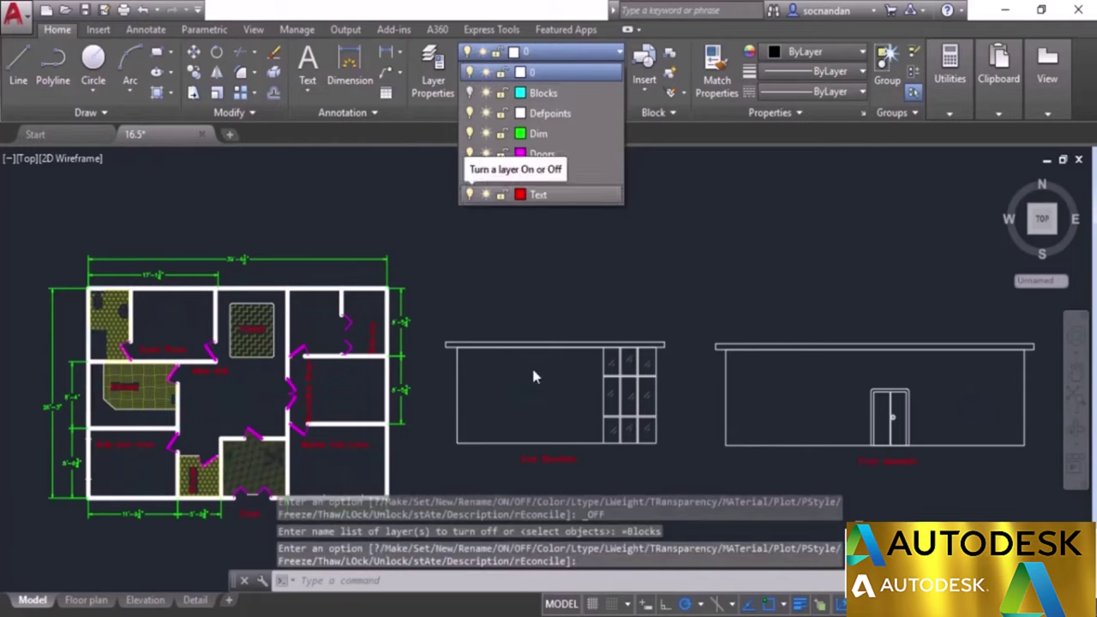
{"action": "left_click", "coordinate": [470, 93]}
{"action": "left_click", "coordinate": [443, 297]}
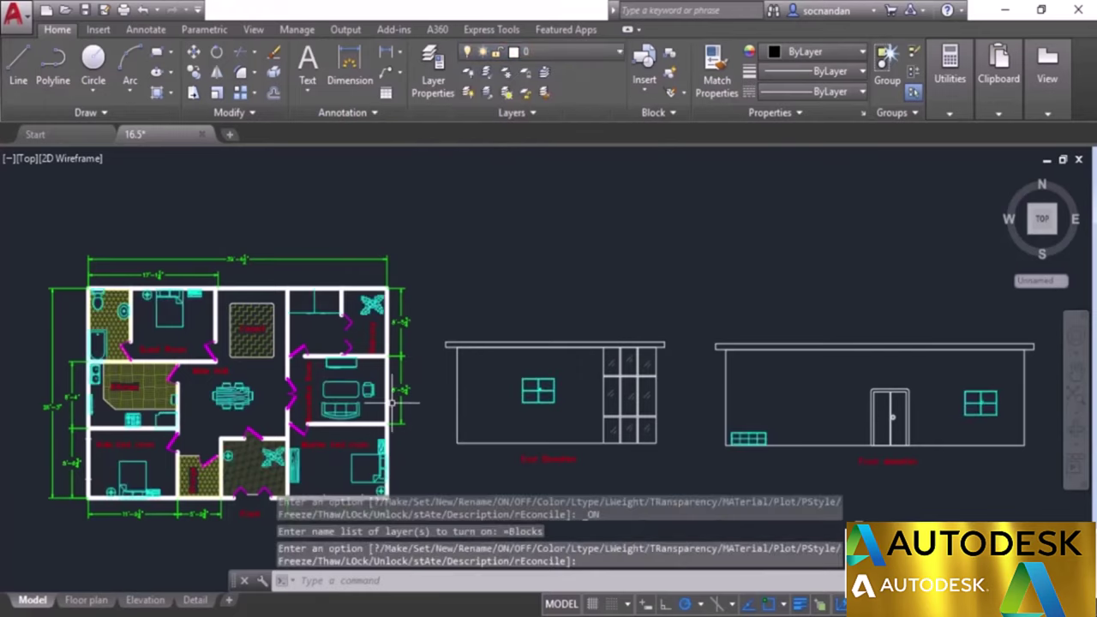
Open the Layer Properties Manager on the Elevation sheet and position it clear of the viewports.
{"action": "left_click", "coordinate": [145, 600]}
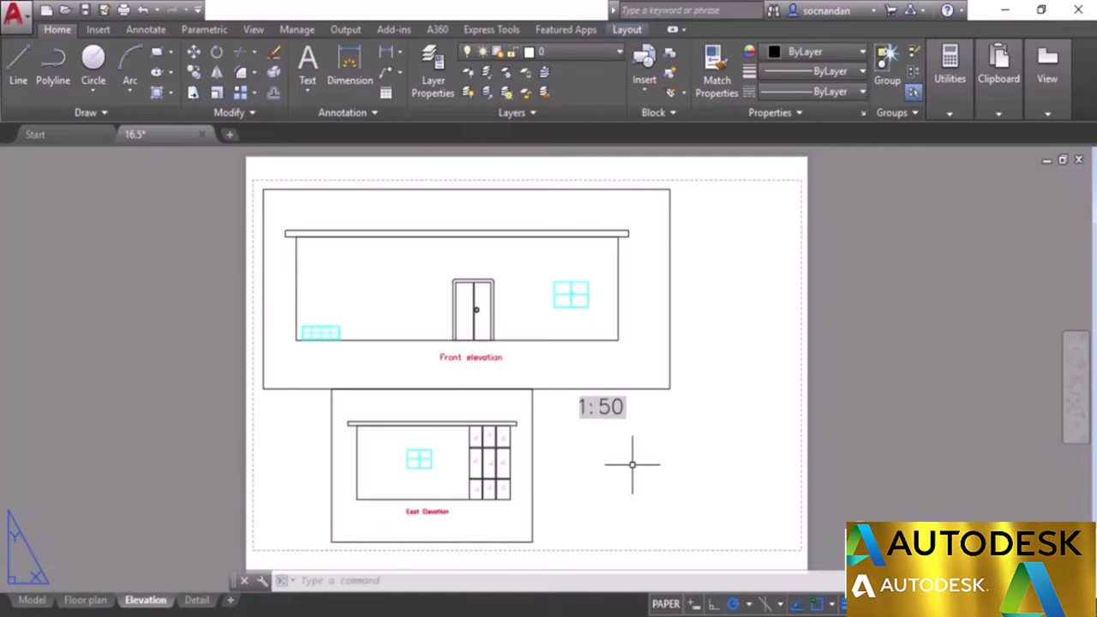
{"action": "middle_click_drag", "start_coordinate": [632, 464], "coordinate": [858, 471]}
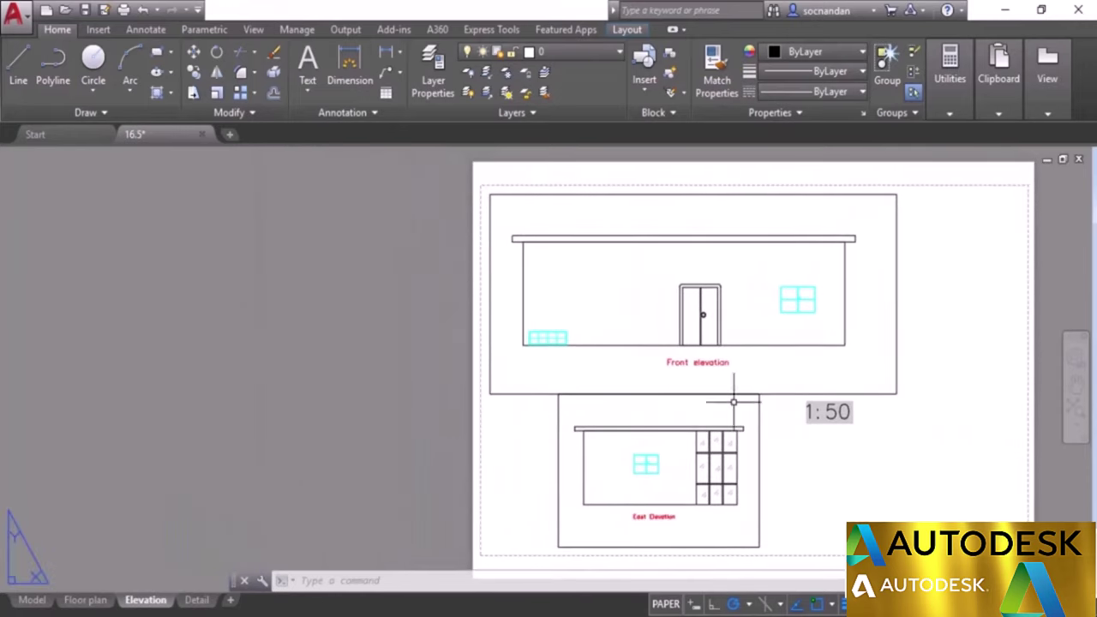
{"action": "left_click", "coordinate": [435, 85]}
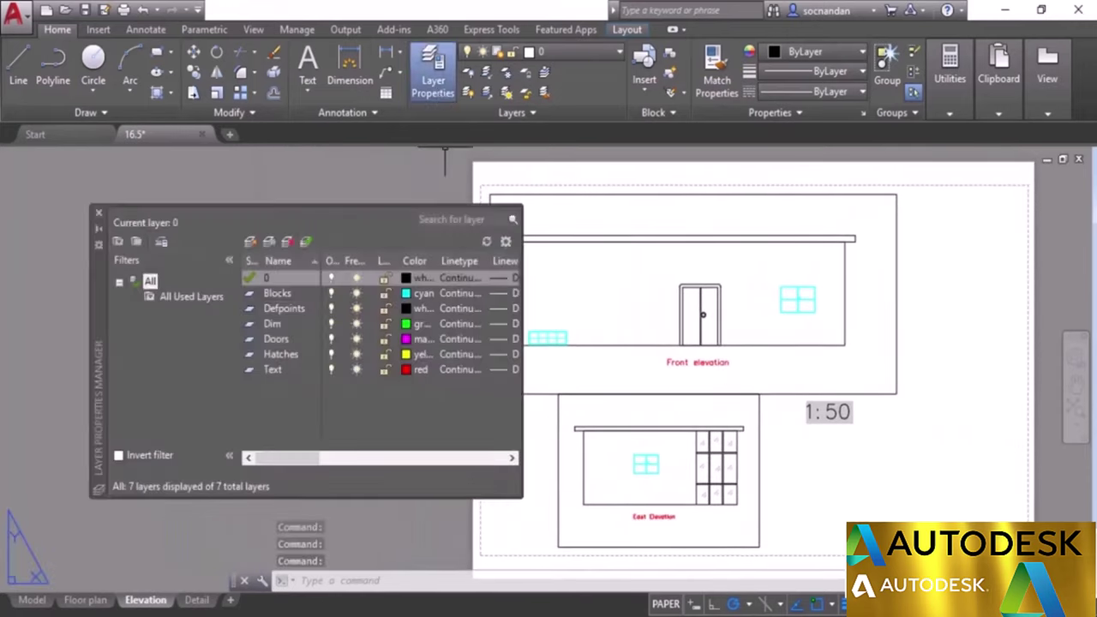
{"action": "left_click_drag", "start_coordinate": [101, 320], "coordinate": [41, 313]}
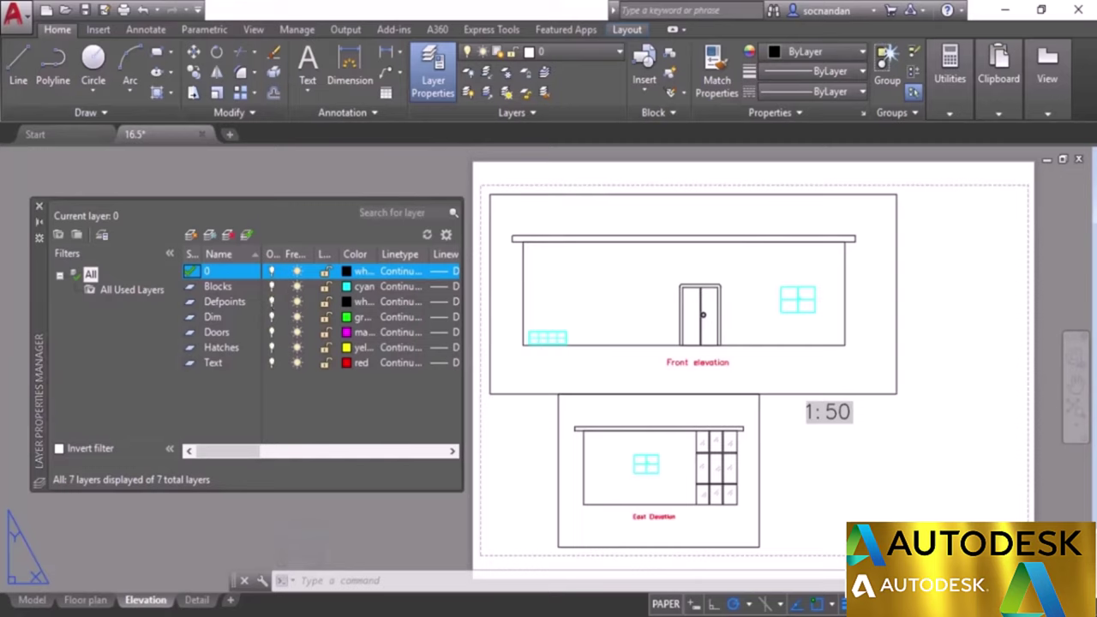
Maximize all columns of the layer list and bring the VP Freeze and VP Color columns into view.
{"action": "left_click_drag", "start_coordinate": [250, 456], "coordinate": [338, 452]}
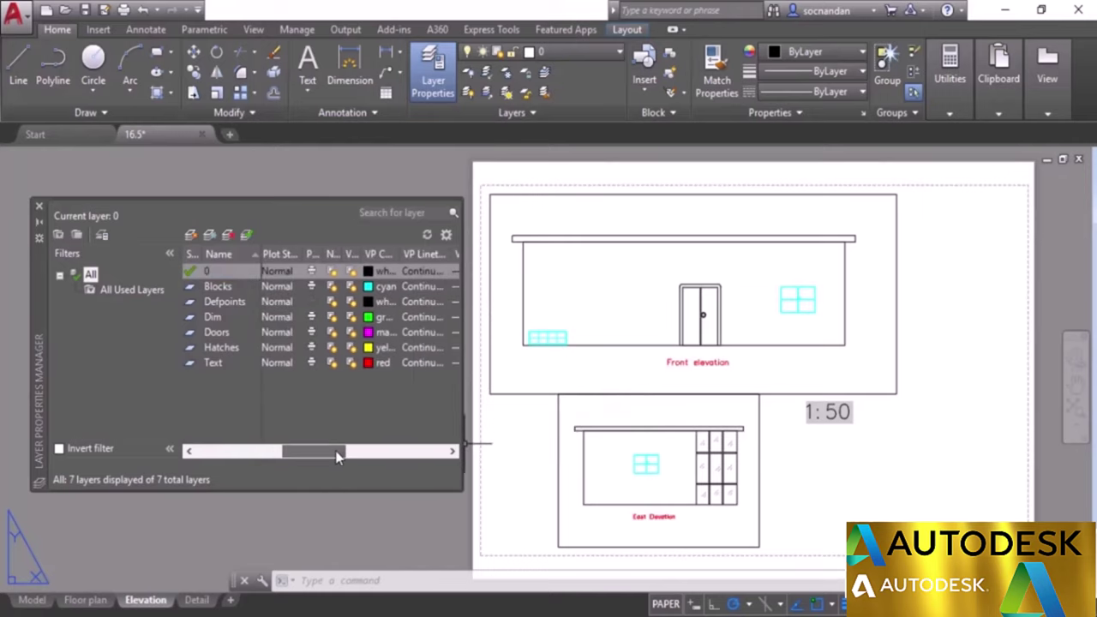
{"action": "right_click", "coordinate": [348, 253]}
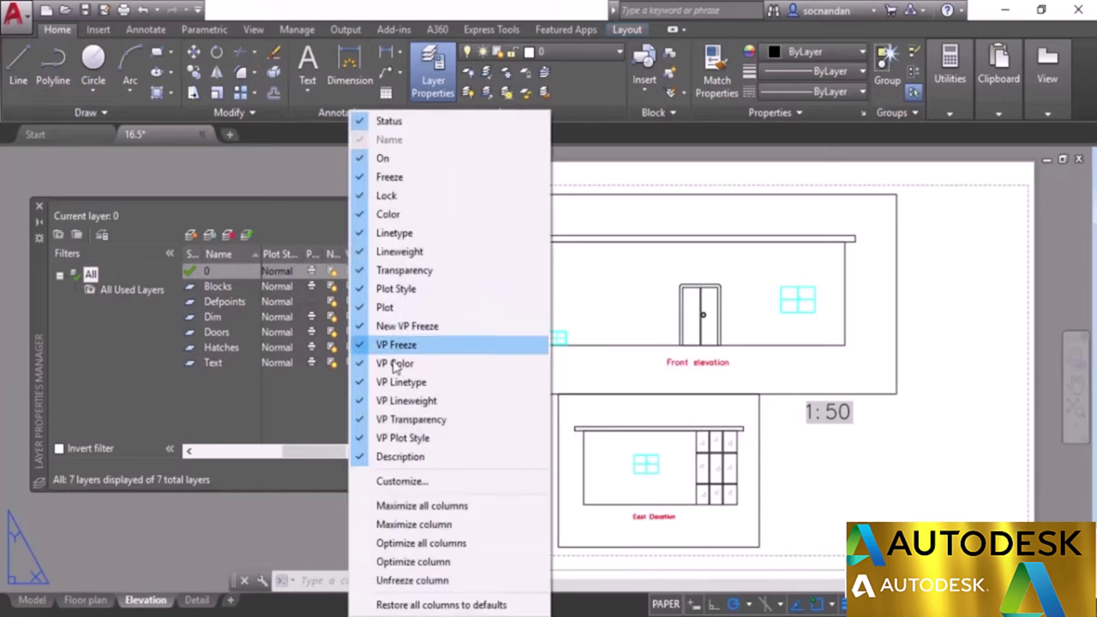
{"action": "left_click", "coordinate": [452, 511]}
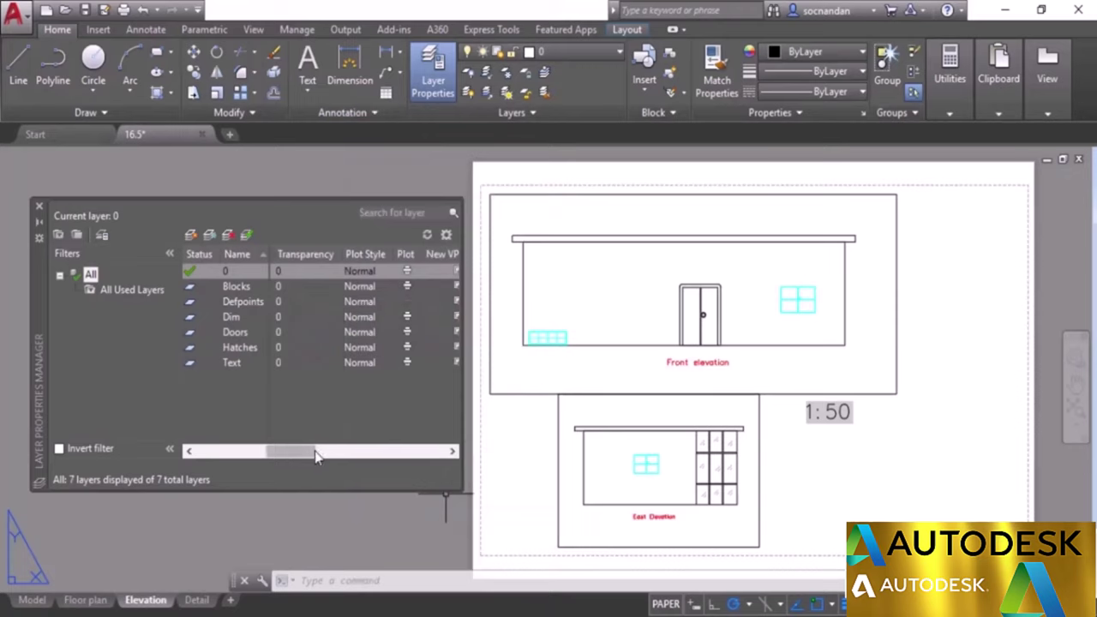
{"action": "left_click_drag", "start_coordinate": [313, 453], "coordinate": [350, 453]}
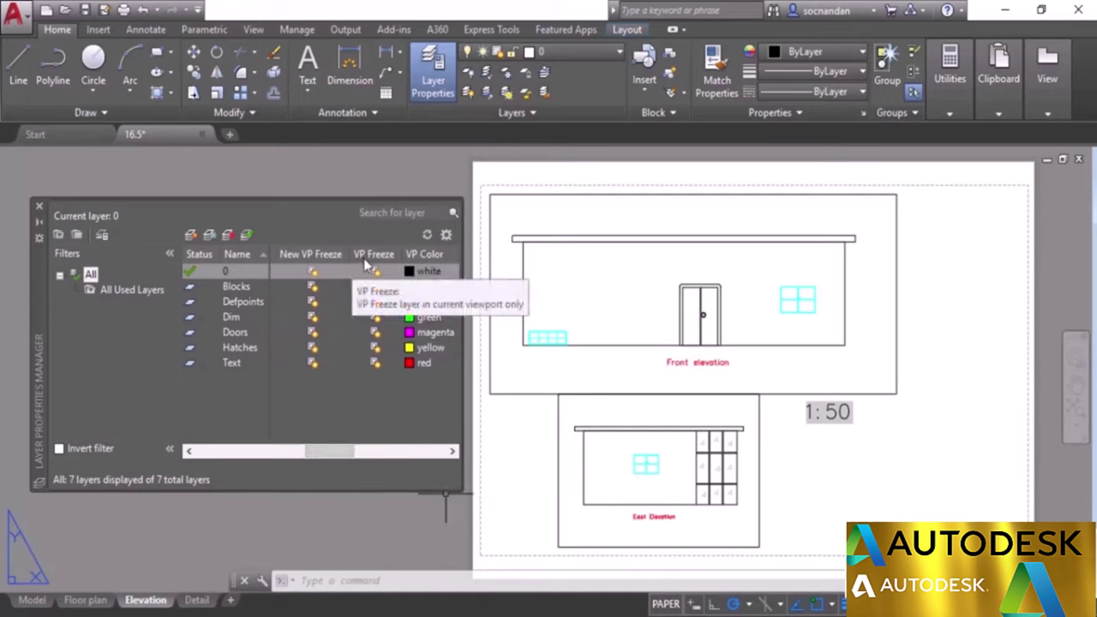
{"action": "left_click_drag", "start_coordinate": [351, 451], "coordinate": [367, 456]}
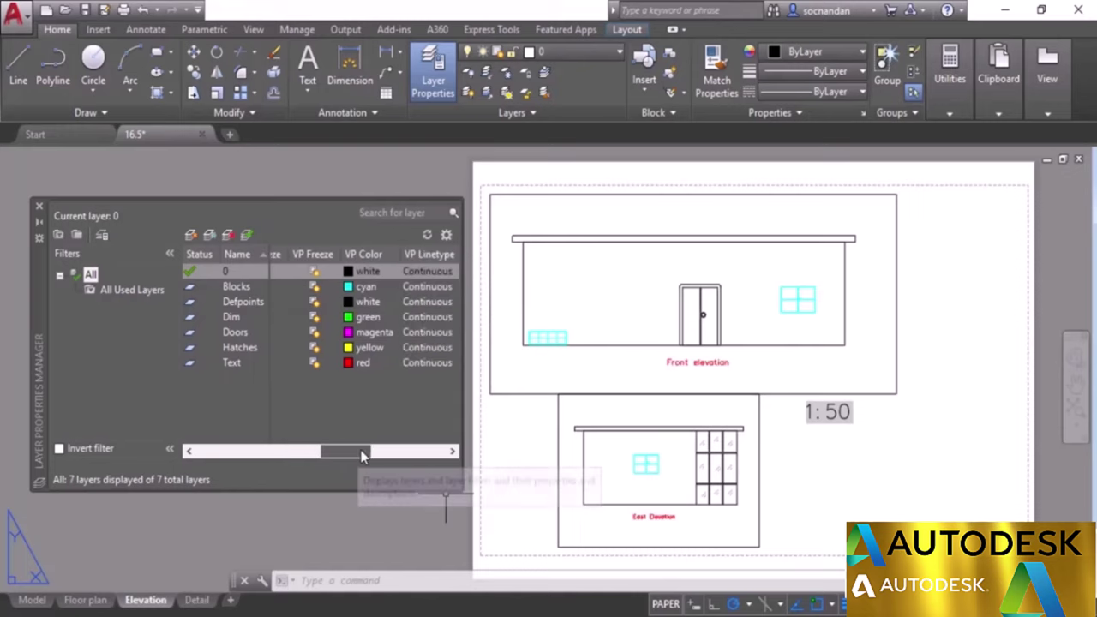
Freeze the Blocks layer only in the front elevation viewport and return to paper space.
{"action": "left_click", "coordinate": [251, 289]}
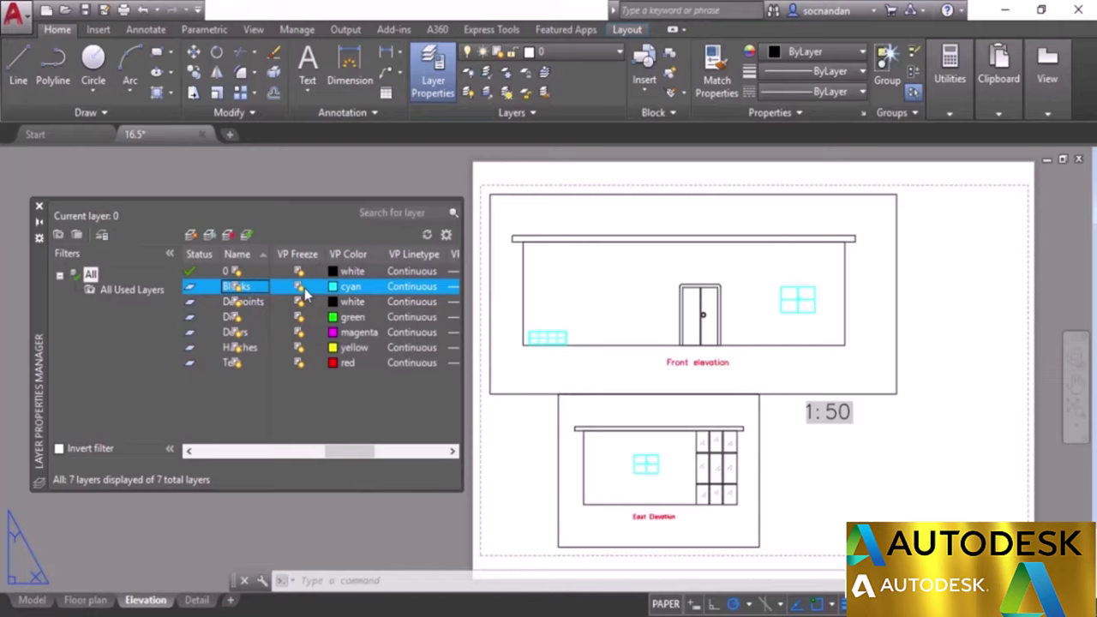
{"action": "left_click", "coordinate": [300, 292]}
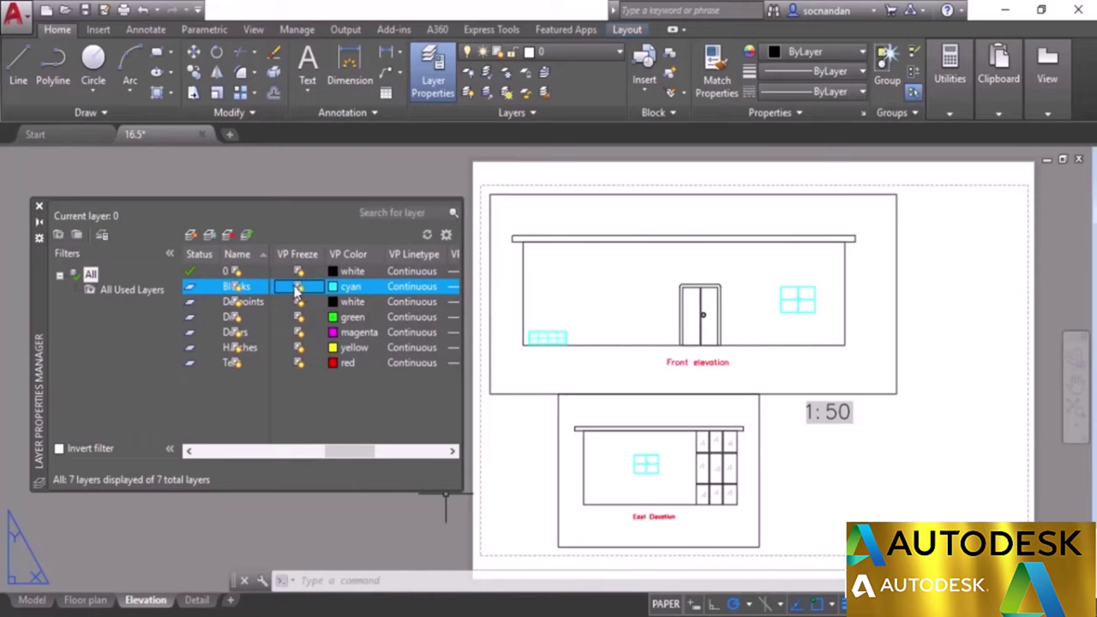
{"action": "double_click", "coordinate": [625, 282]}
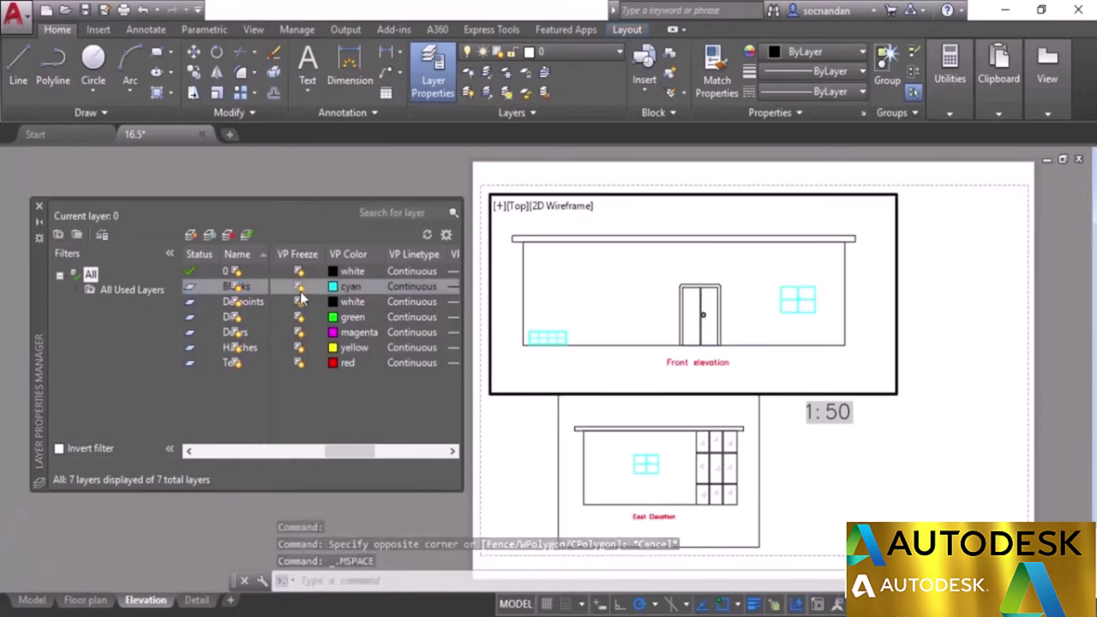
{"action": "left_click", "coordinate": [300, 290]}
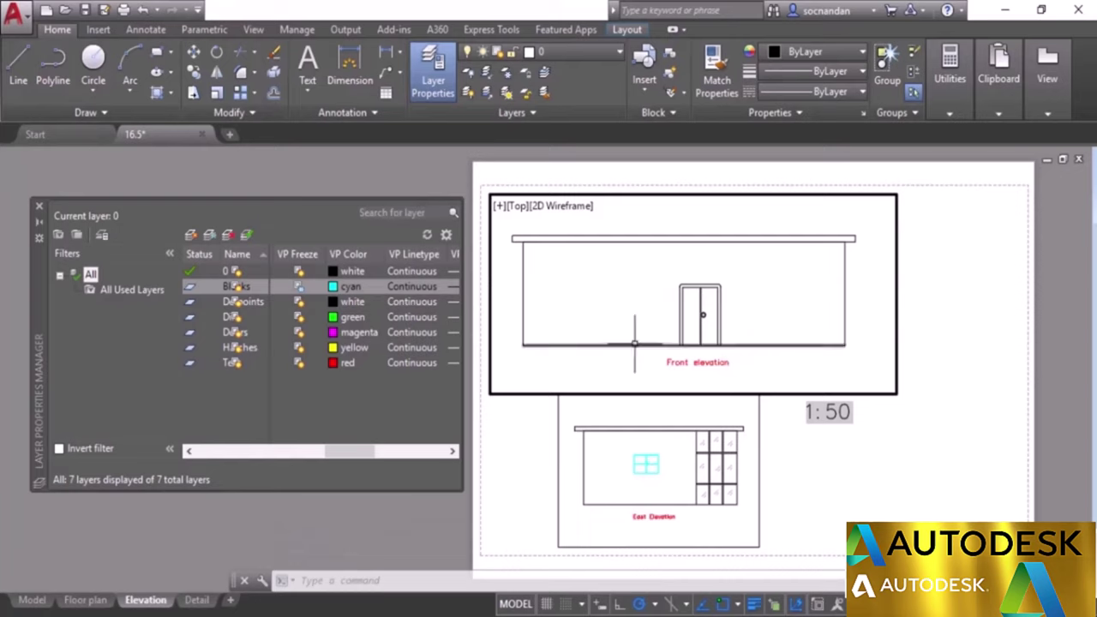
{"action": "double_click", "coordinate": [522, 423]}
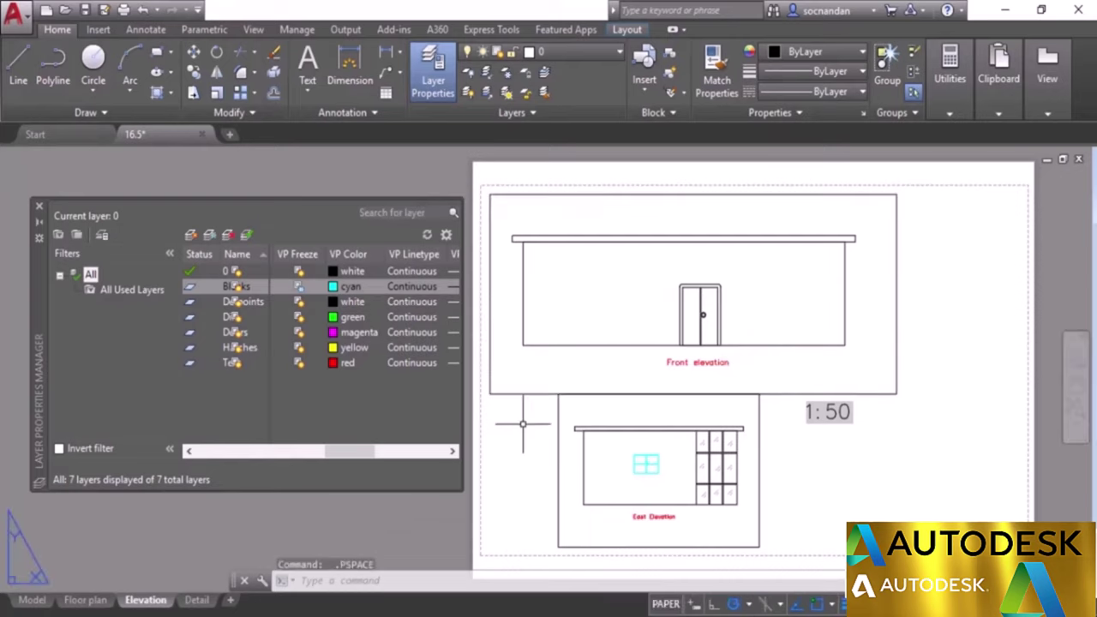
Freeze the Text layer only in the east elevation viewport and return to paper space.
{"action": "left_click", "coordinate": [222, 365]}
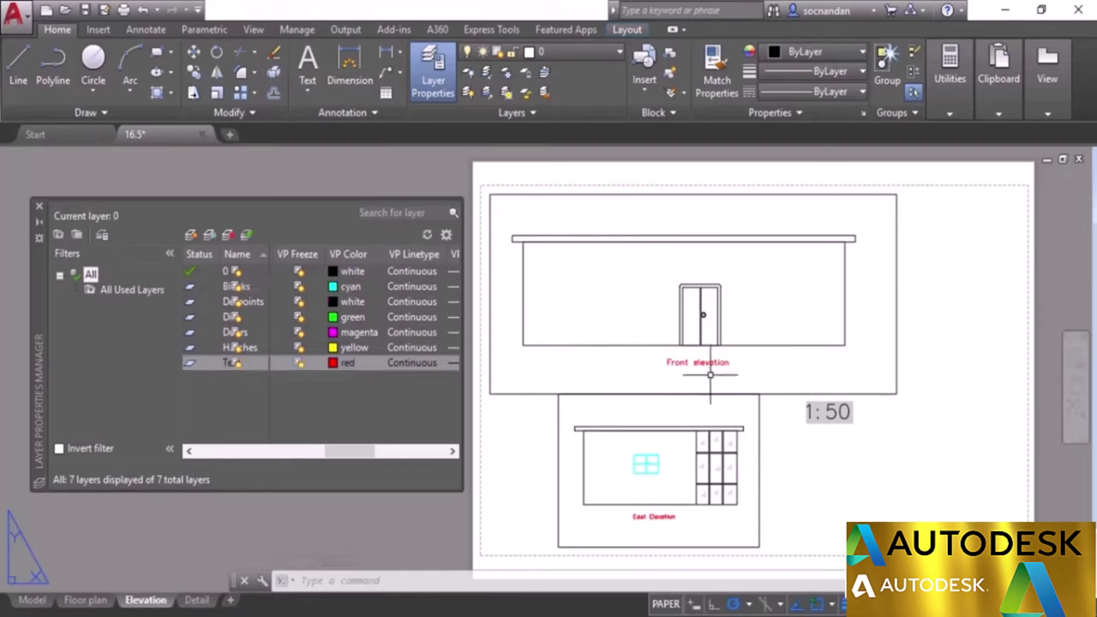
{"action": "double_click", "coordinate": [689, 535]}
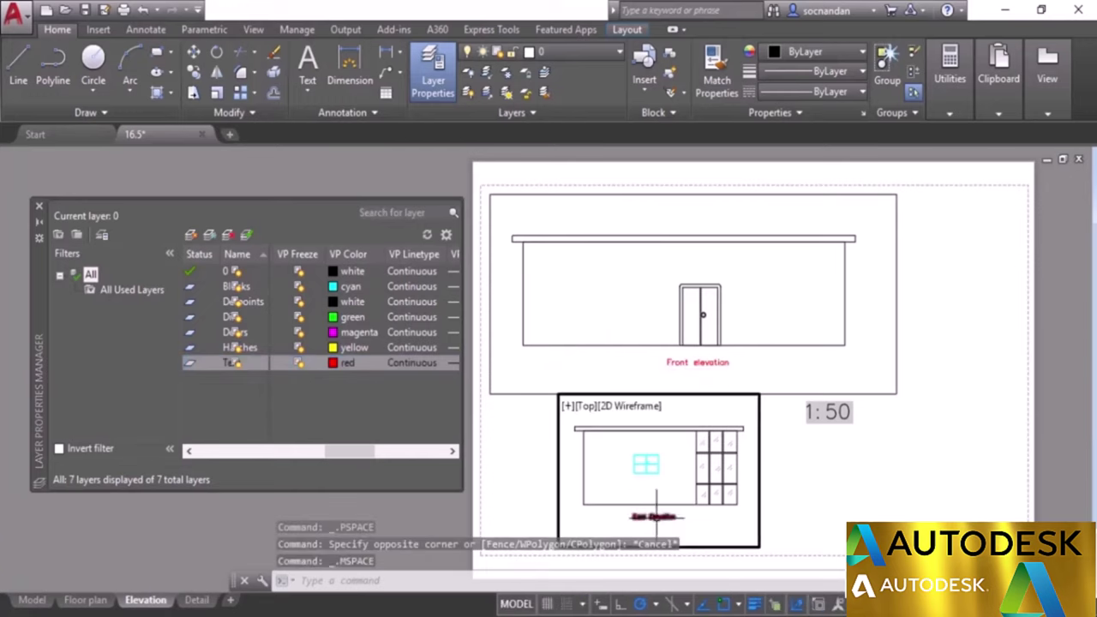
{"action": "left_click", "coordinate": [301, 366]}
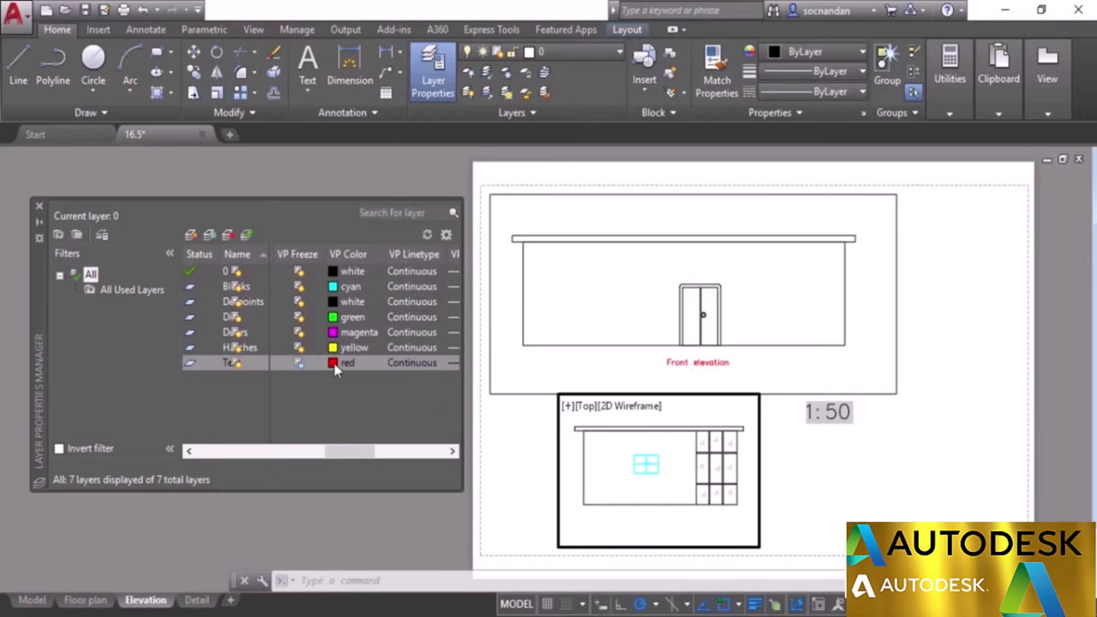
{"action": "double_click", "coordinate": [363, 496]}
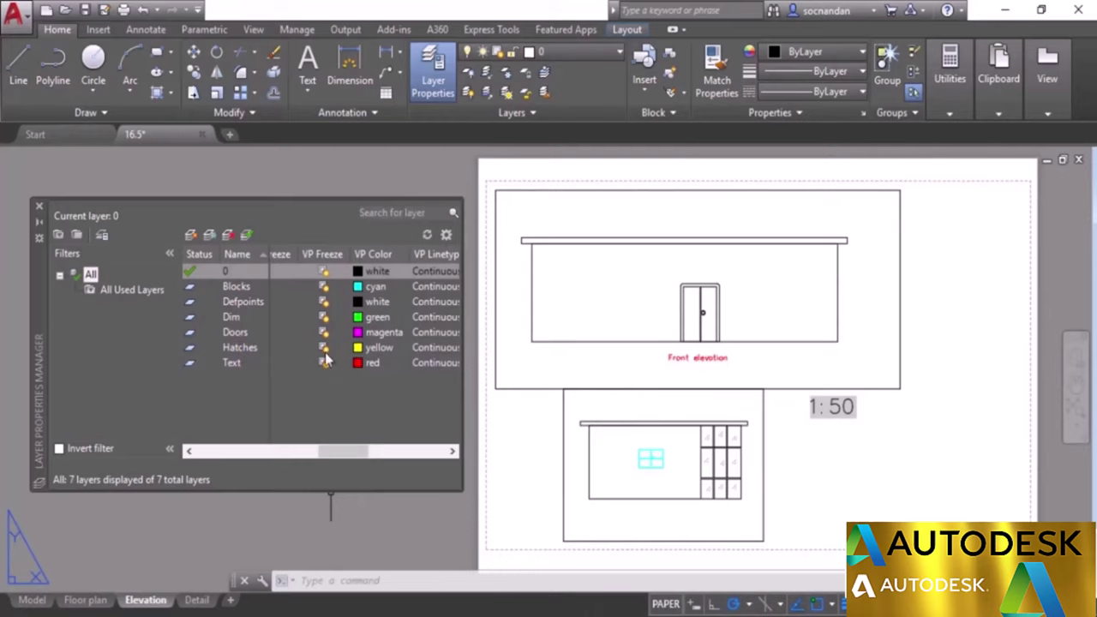
Override layer 0's viewport lineweight to 0.50 mm in the front elevation viewport.
{"action": "left_click_drag", "start_coordinate": [345, 452], "coordinate": [390, 446]}
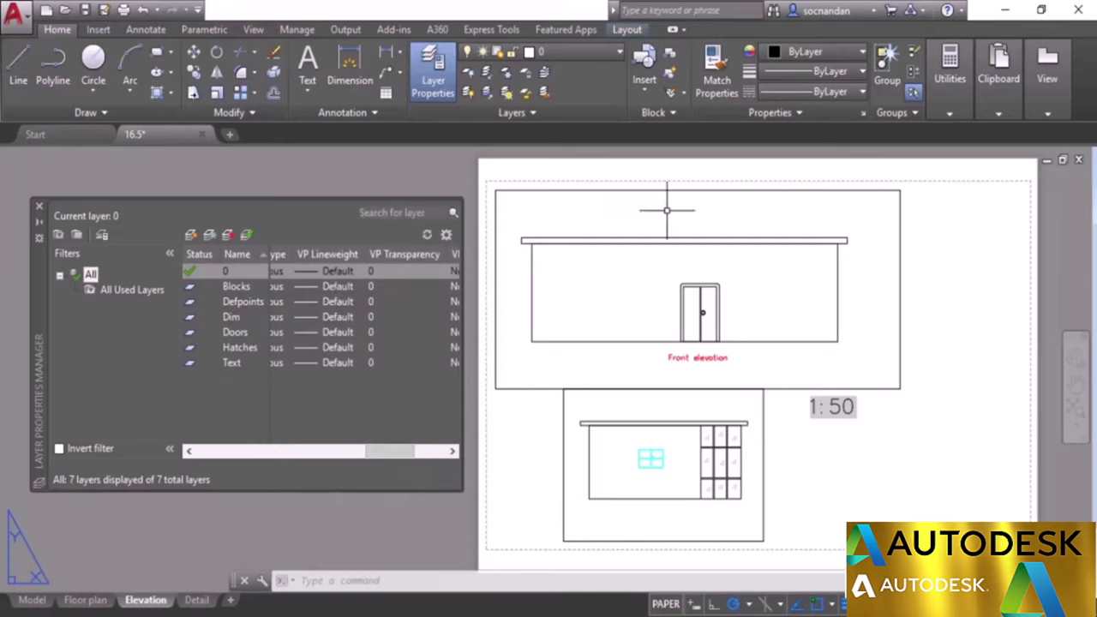
{"action": "double_click", "coordinate": [612, 299]}
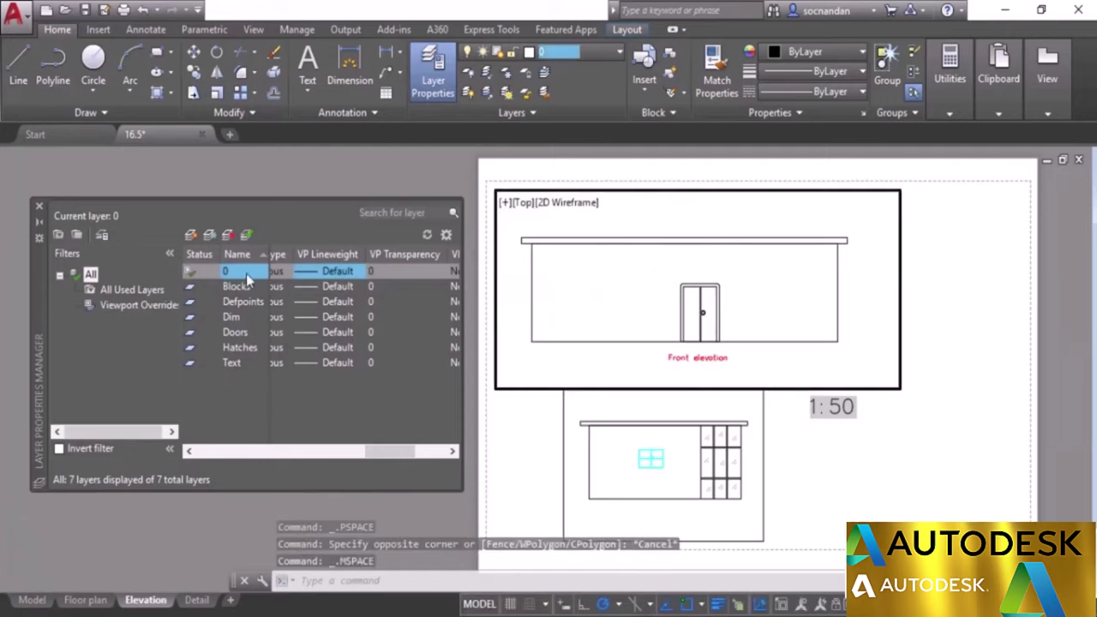
{"action": "left_click", "coordinate": [315, 273]}
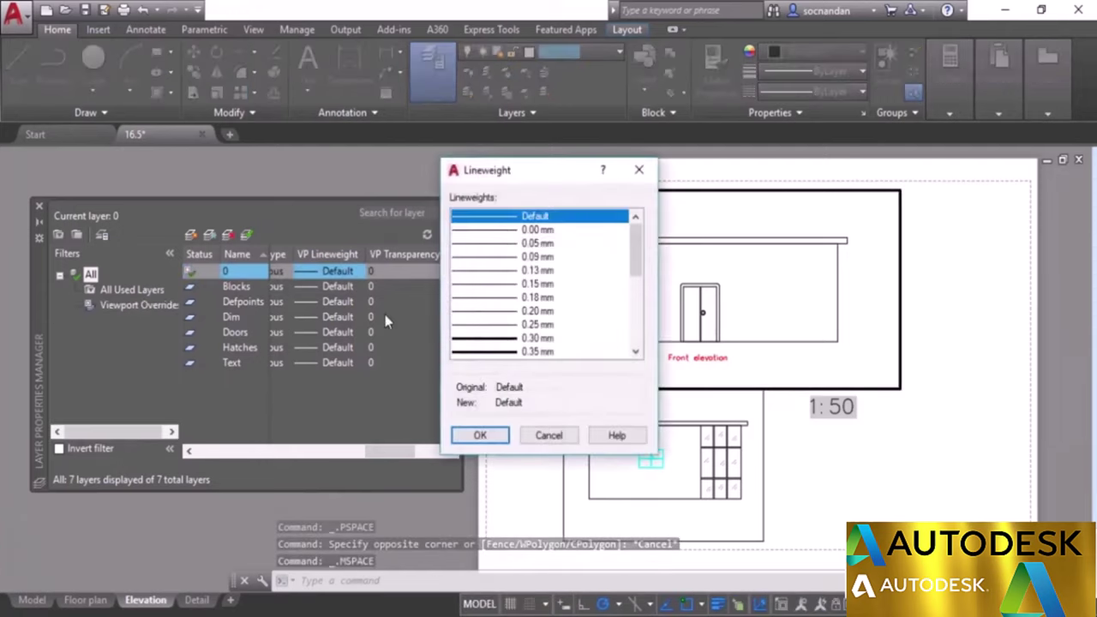
{"action": "scroll", "coordinate": [518, 320], "scroll_direction": "down", "scroll_amount": 1}
{"action": "scroll", "coordinate": [518, 320], "scroll_direction": "down", "scroll_amount": 1}
{"action": "left_click", "coordinate": [533, 297]}
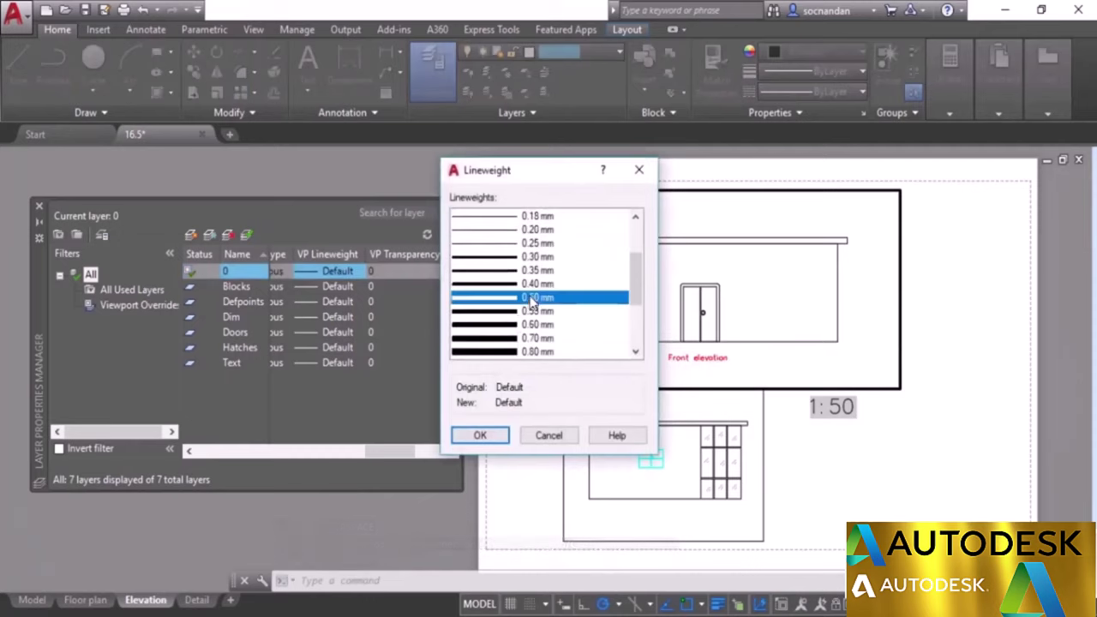
{"action": "left_click", "coordinate": [480, 436]}
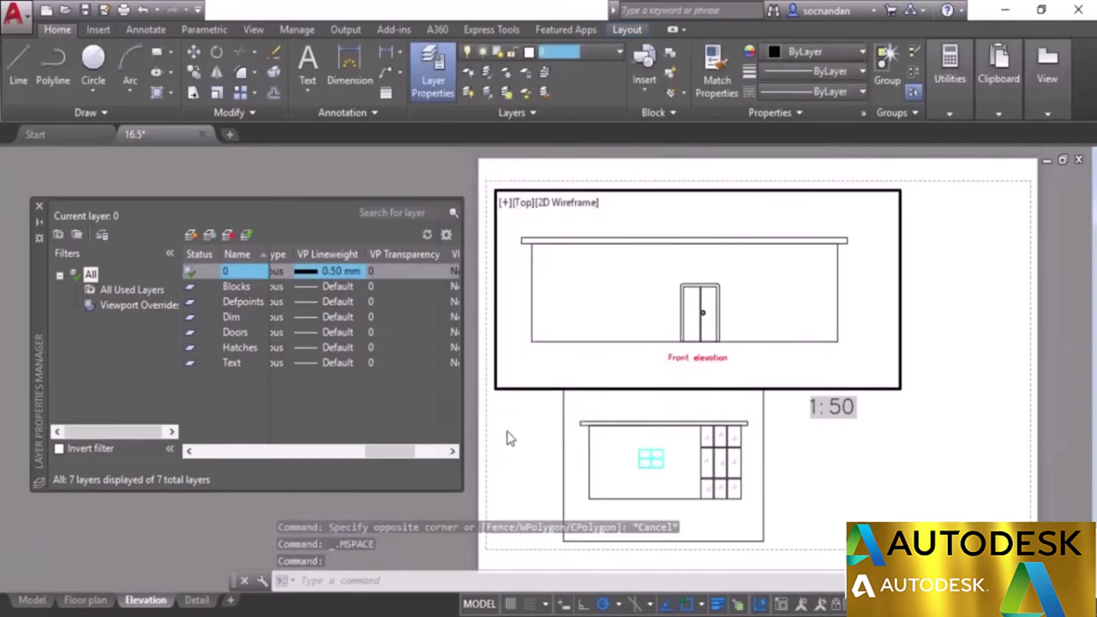
Return to paper space and compare the line thickness of the two elevation viewports up close.
{"action": "double_click", "coordinate": [508, 418]}
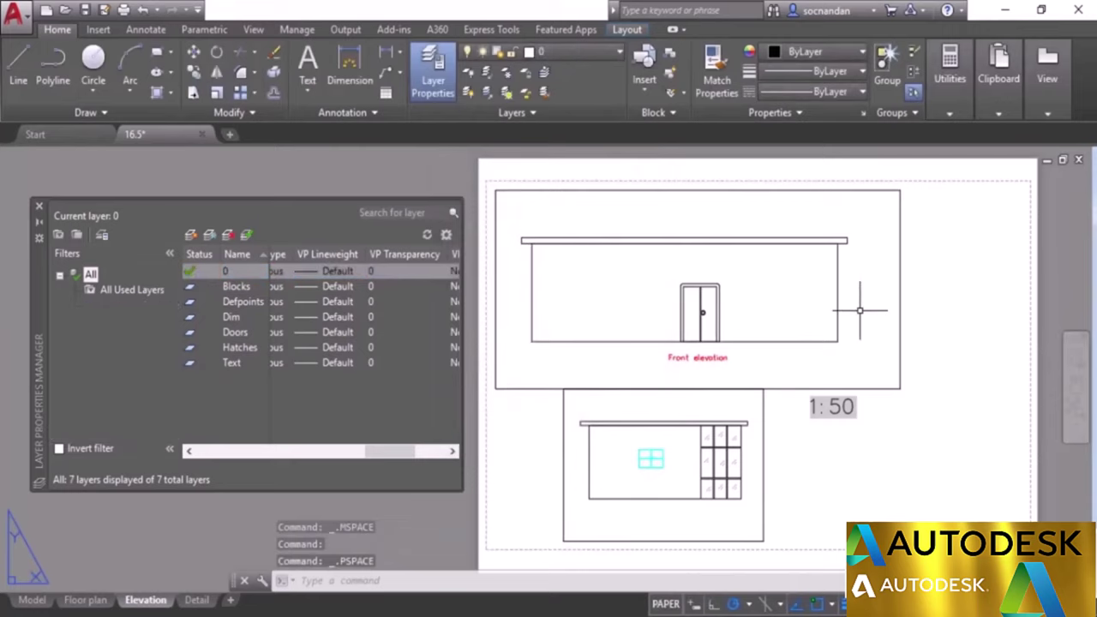
{"action": "scroll", "coordinate": [705, 362], "scroll_direction": "up", "scroll_amount": 4}
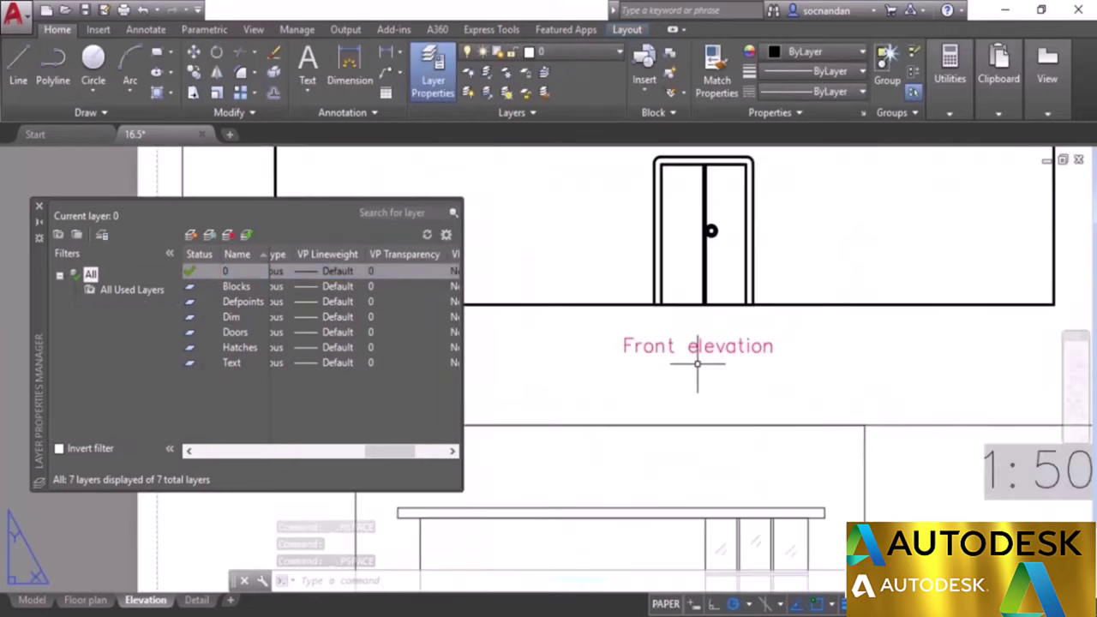
{"action": "mouse_move", "coordinate": [647, 360]}
{"action": "middle_mouse_down"}
{"action": "mouse_move", "coordinate": [654, 335]}
{"action": "mouse_move", "coordinate": [559, 330]}
{"action": "middle_mouse_up"}
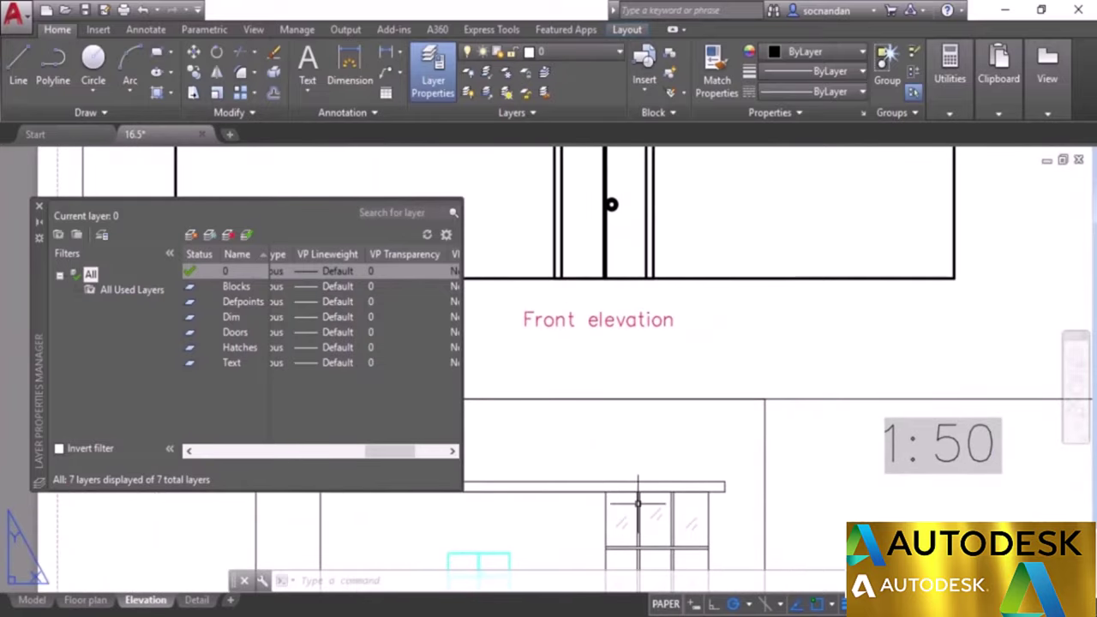
{"action": "middle_click_drag", "start_coordinate": [726, 468], "coordinate": [688, 496]}
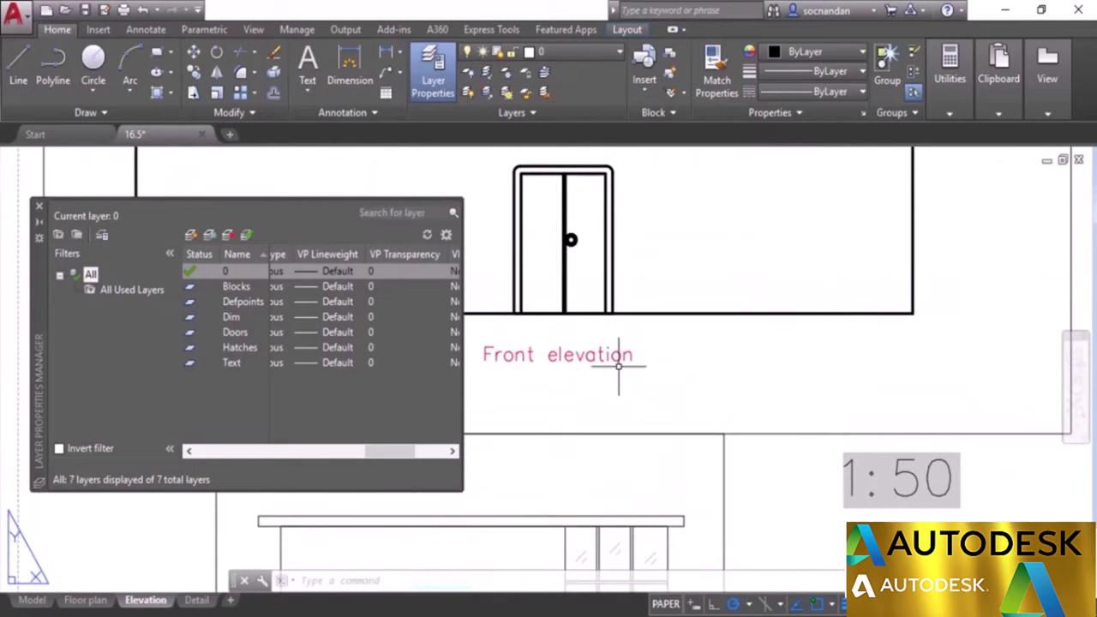
{"action": "scroll", "coordinate": [639, 455], "scroll_direction": "down", "scroll_amount": 4}
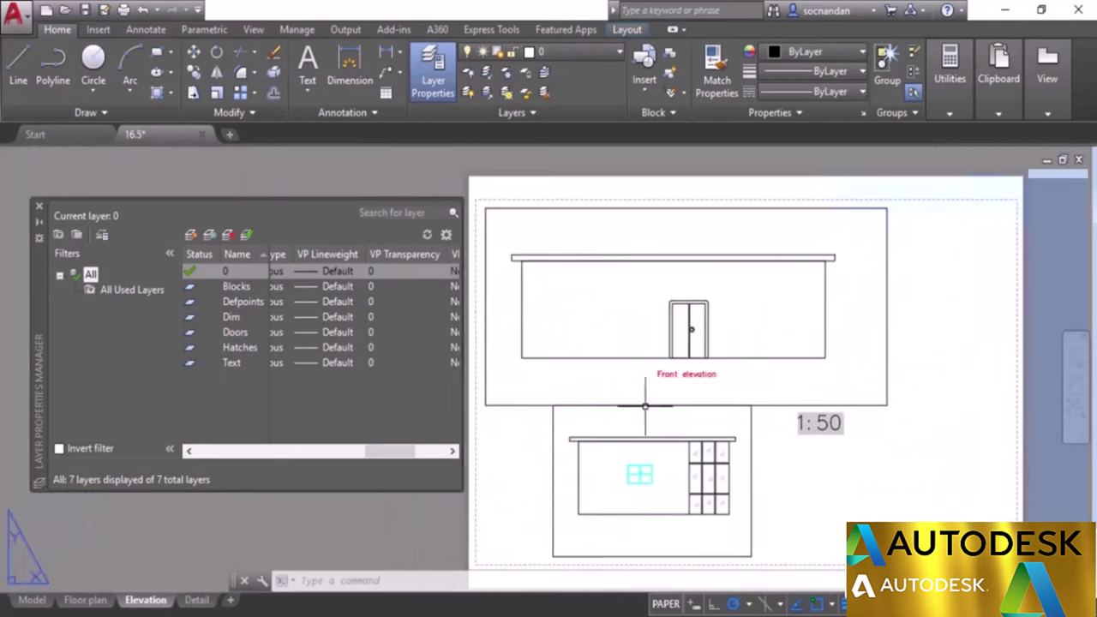
Set layer 0's viewport lineweight to Default in the front elevation viewport, then return to paper space and close the layer manager.
{"action": "double_click", "coordinate": [531, 300]}
{"action": "left_click", "coordinate": [341, 272]}
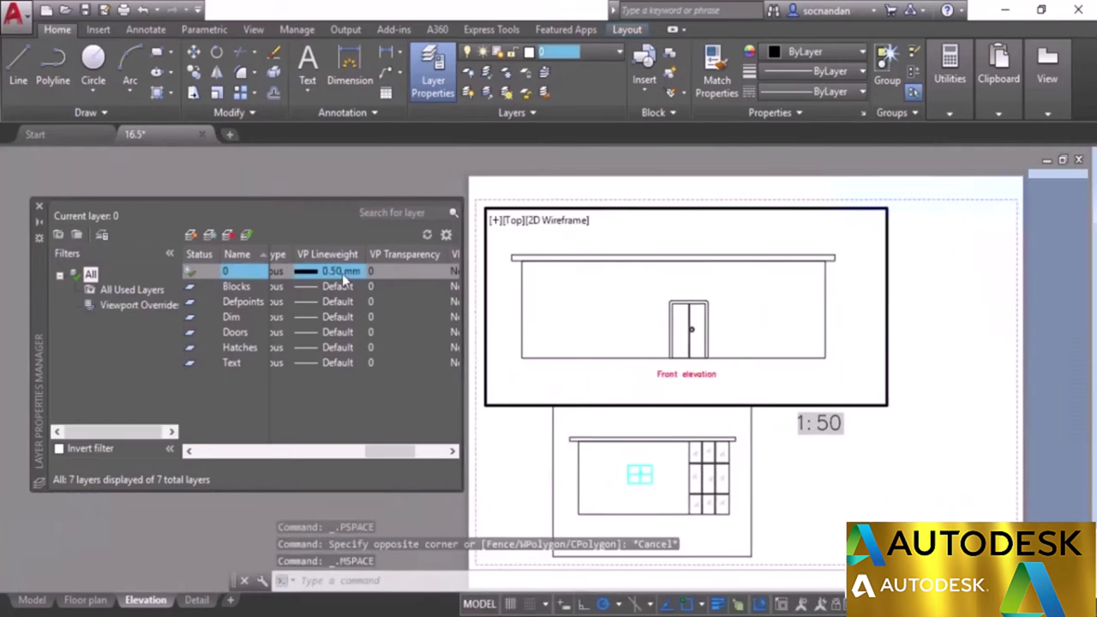
{"action": "left_click", "coordinate": [341, 272]}
{"action": "scroll", "coordinate": [540, 244], "scroll_direction": "up", "scroll_amount": 3}
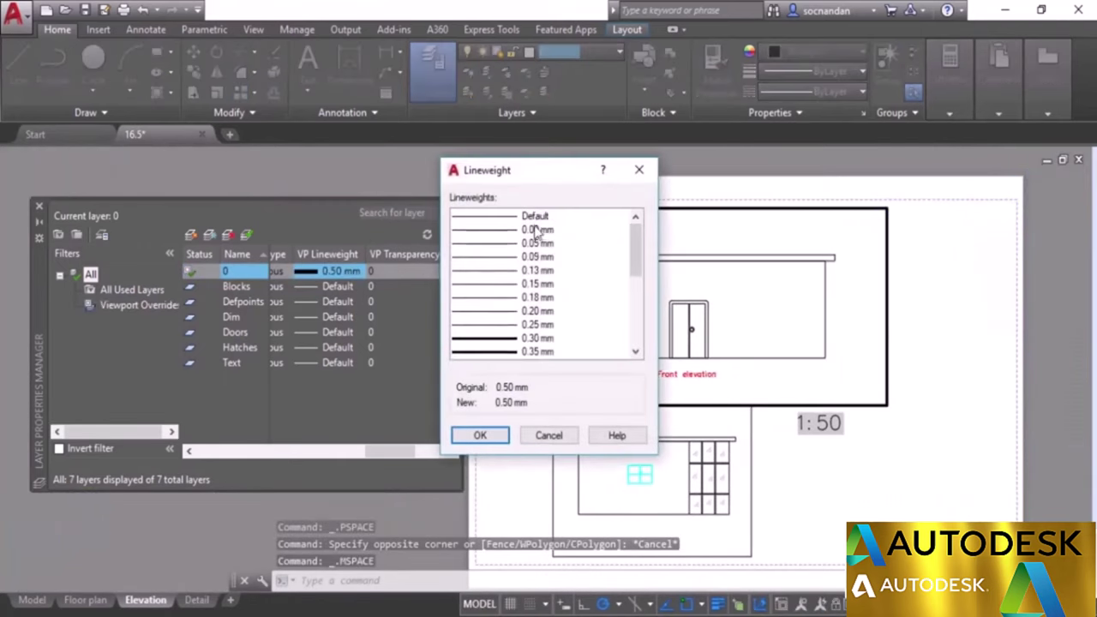
{"action": "left_click", "coordinate": [533, 216]}
{"action": "left_click", "coordinate": [482, 436]}
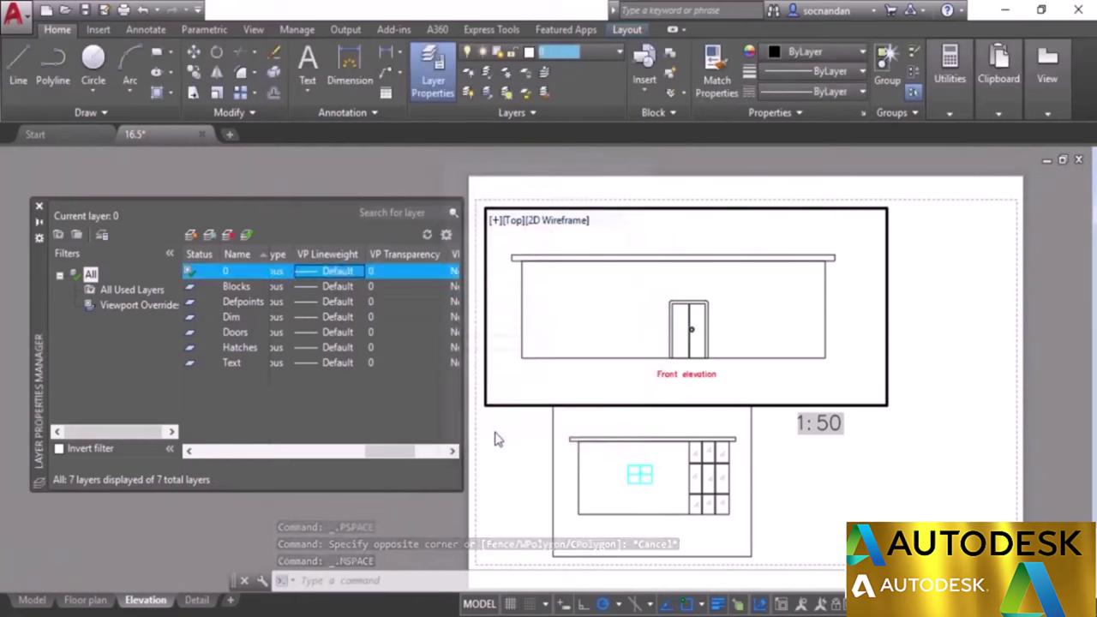
{"action": "double_click", "coordinate": [491, 421]}
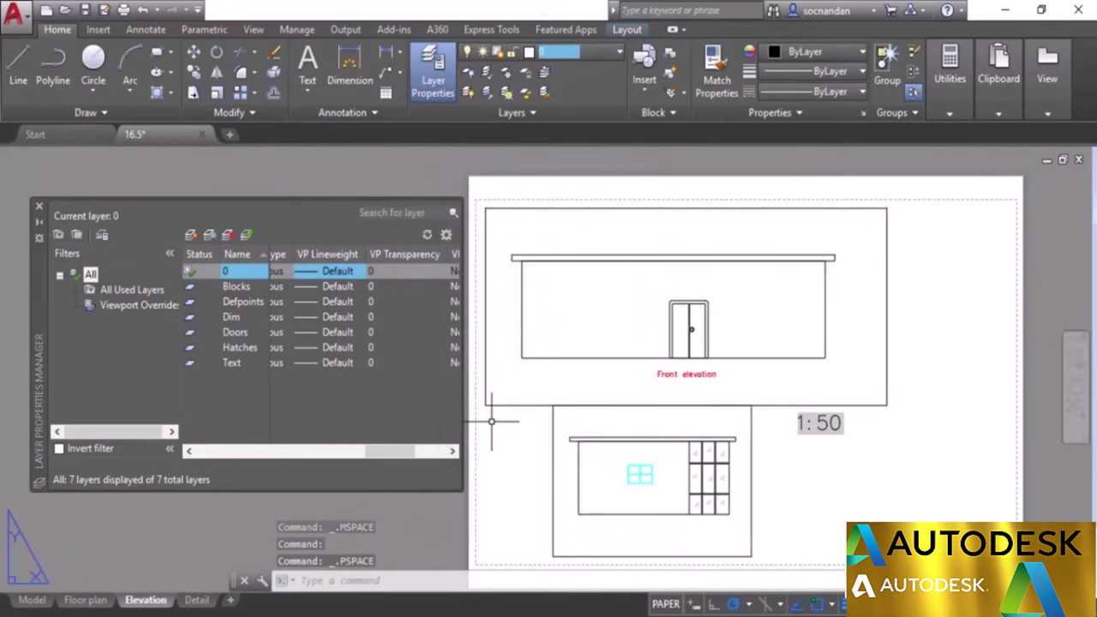
{"action": "left_click", "coordinate": [39, 208]}
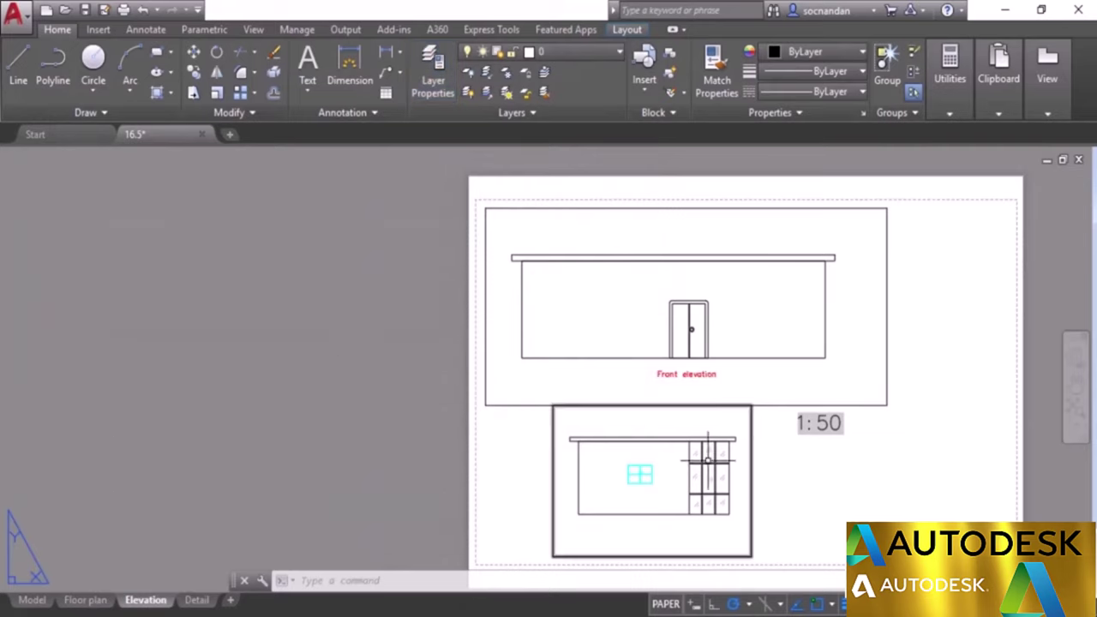
{"action": "middle_click_drag", "start_coordinate": [850, 482], "coordinate": [648, 463]}
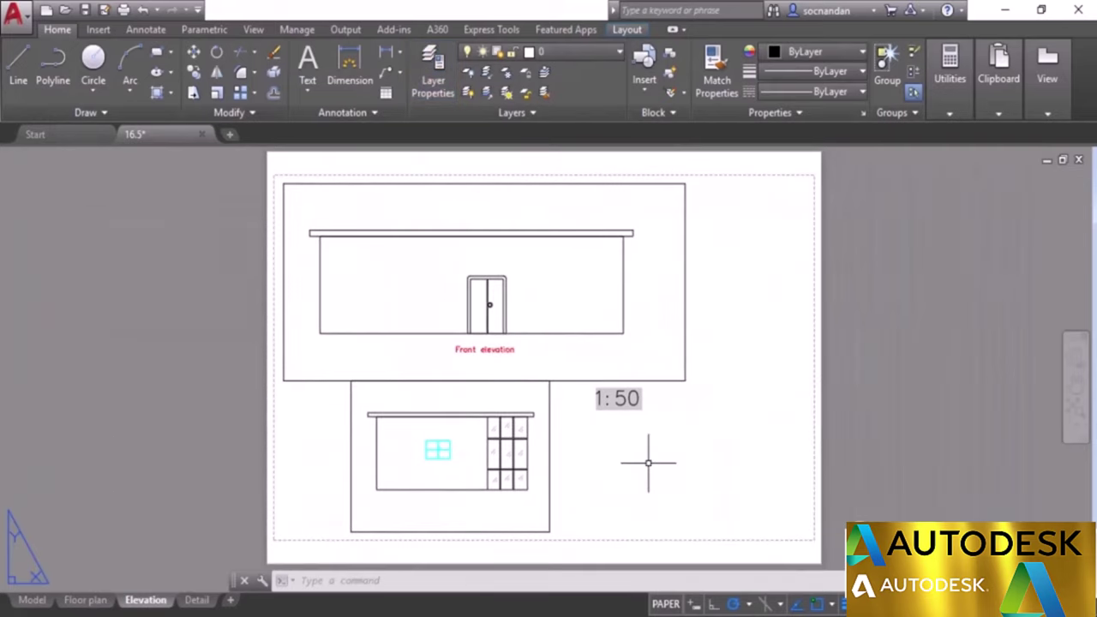
{"action": "left_click", "coordinate": [685, 330]}
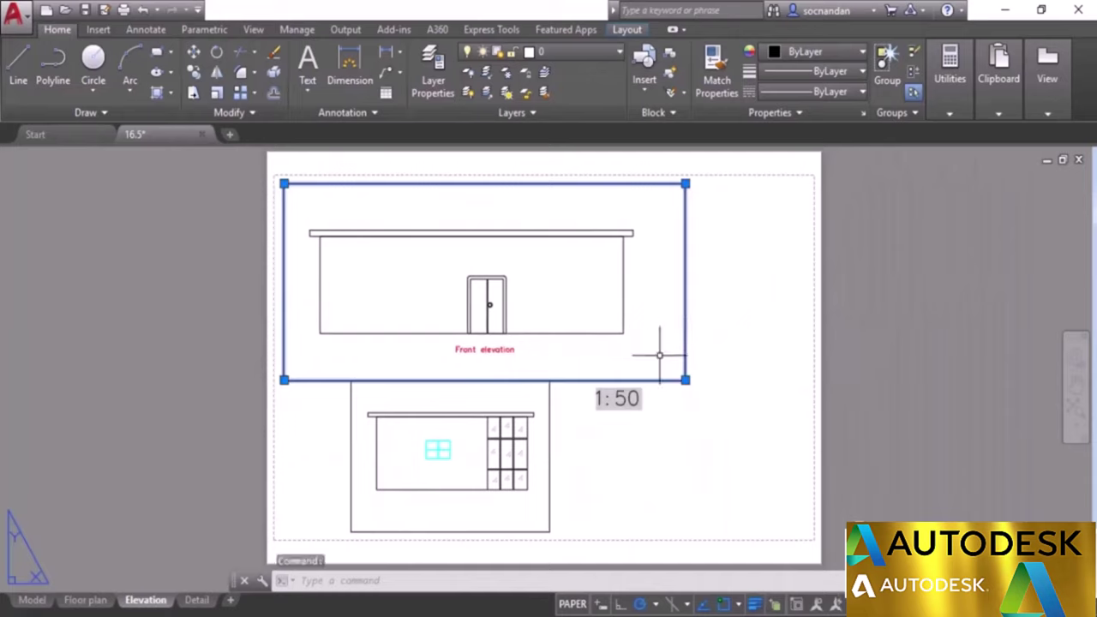
{"action": "left_click", "coordinate": [554, 427]}
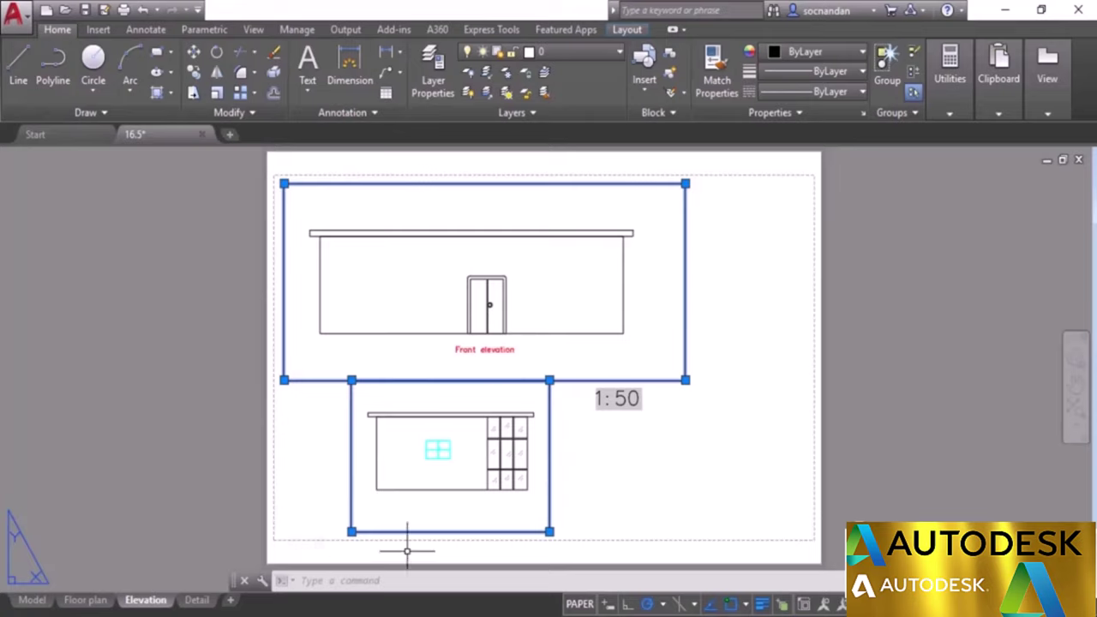
{"action": "key", "text": "Escape"}
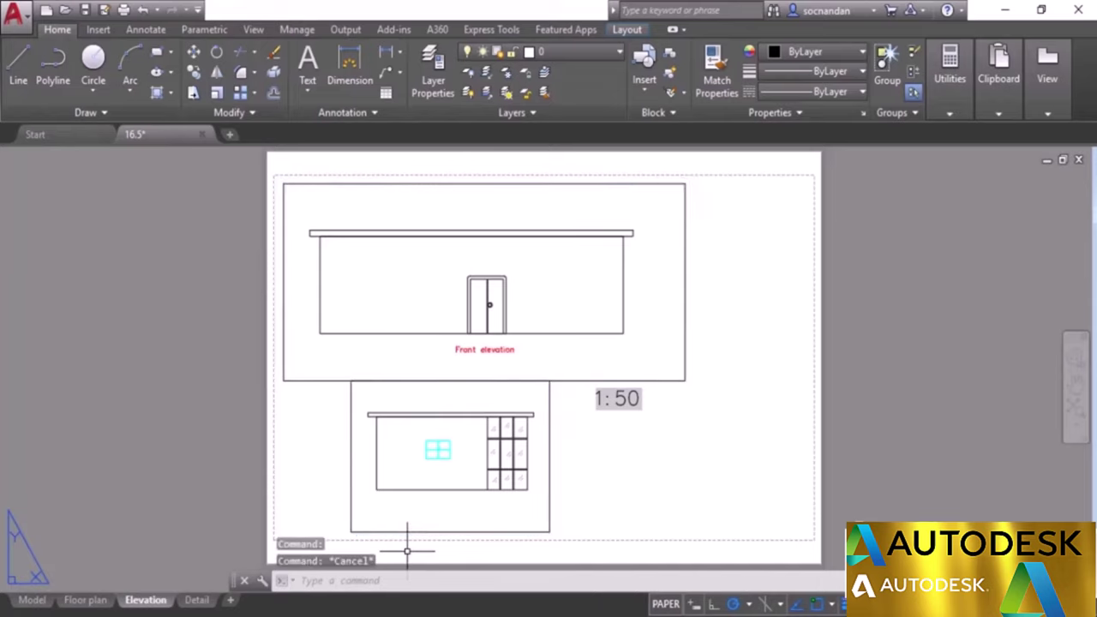
Create a new layer named VP and close the layer manager.
{"action": "left_click", "coordinate": [436, 77]}
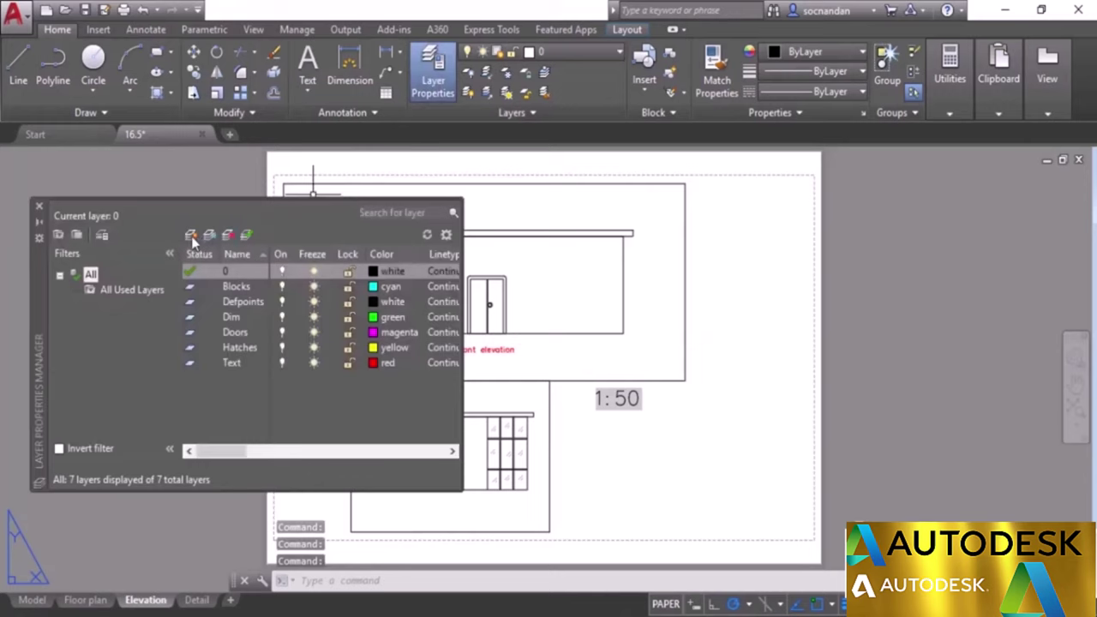
{"action": "left_click", "coordinate": [190, 235]}
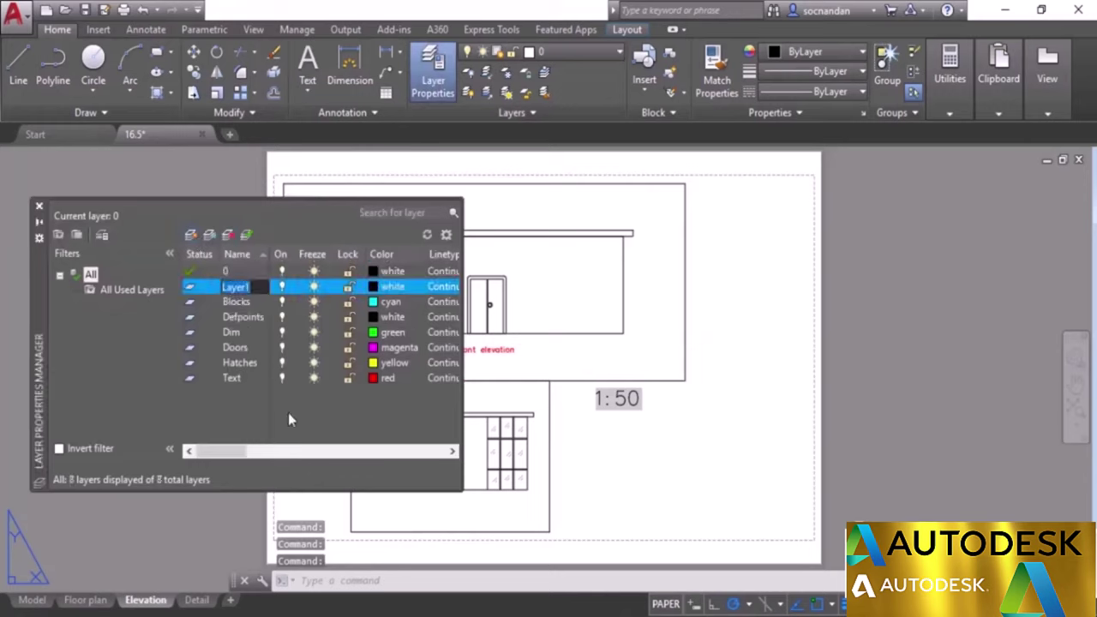
{"action": "type", "text": "VP"}
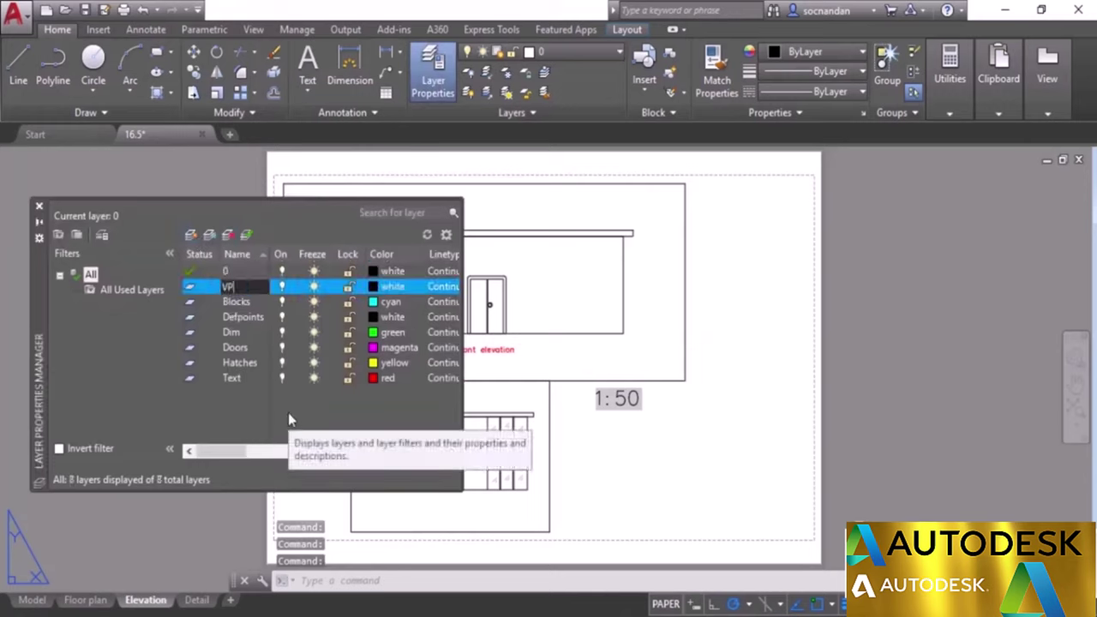
{"action": "key", "text": "Return"}
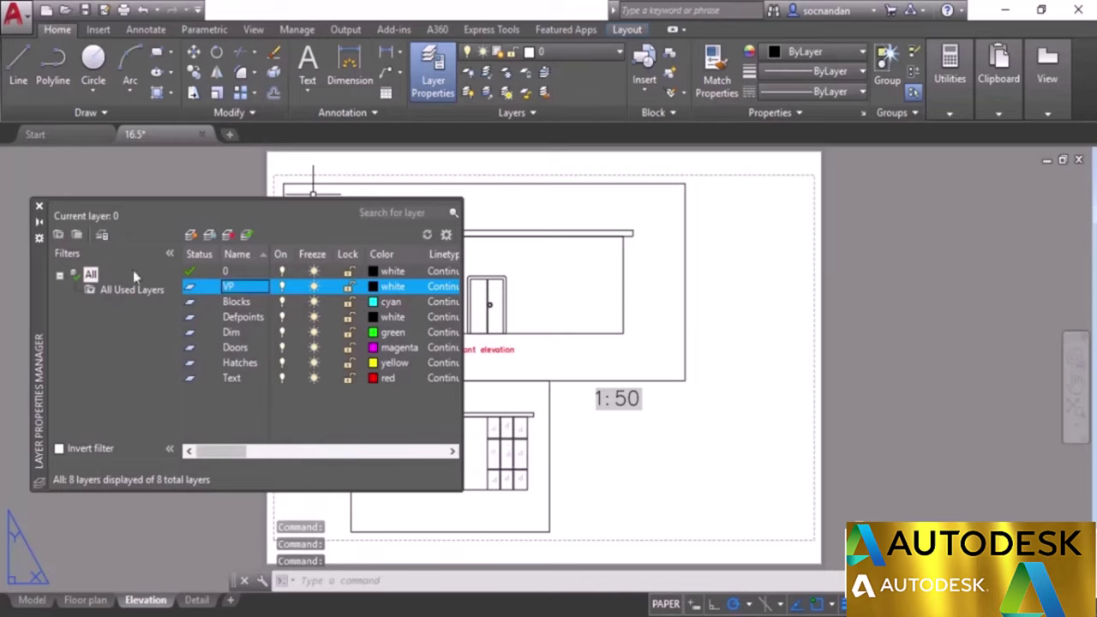
{"action": "left_click", "coordinate": [39, 207]}
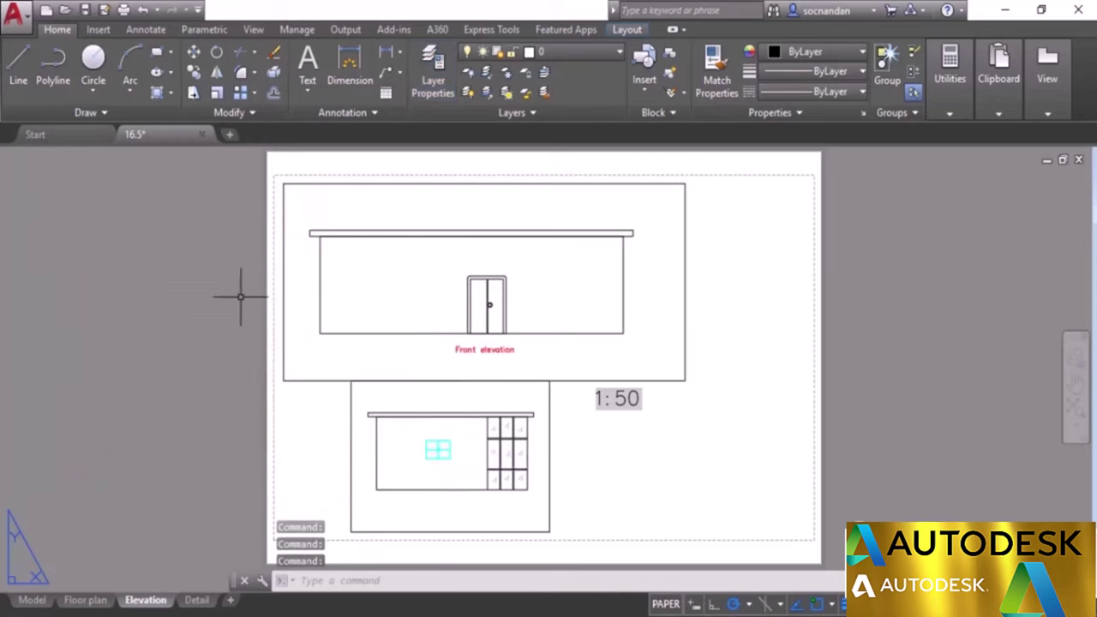
Assign both elevation viewport frames to the VP layer and clear the selection.
{"action": "left_click", "coordinate": [310, 183]}
{"action": "left_click", "coordinate": [351, 411]}
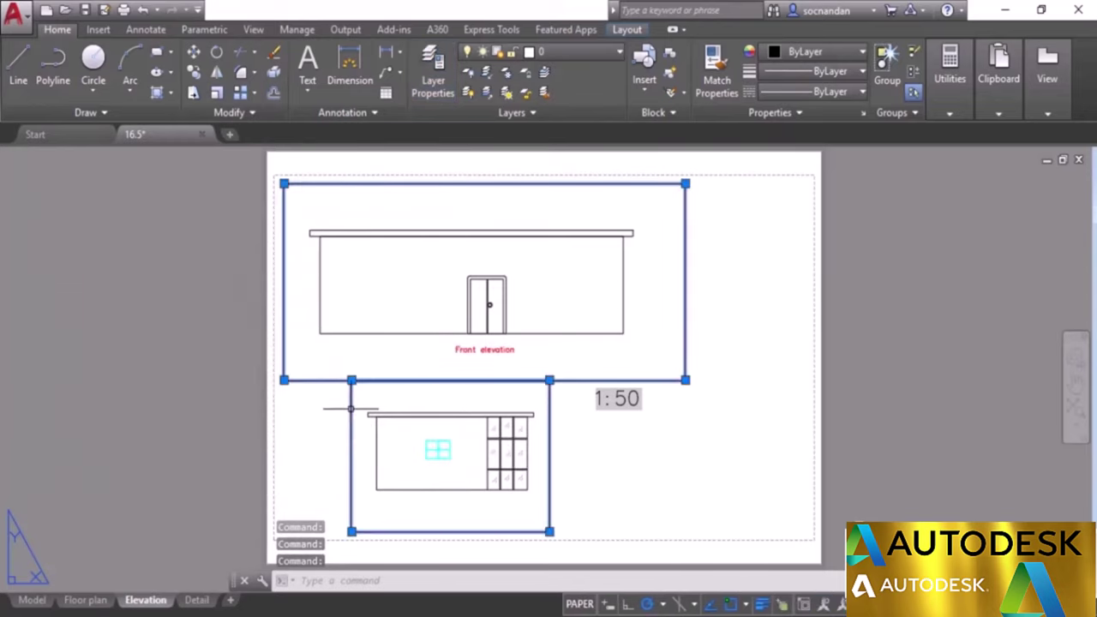
{"action": "left_click", "coordinate": [583, 52]}
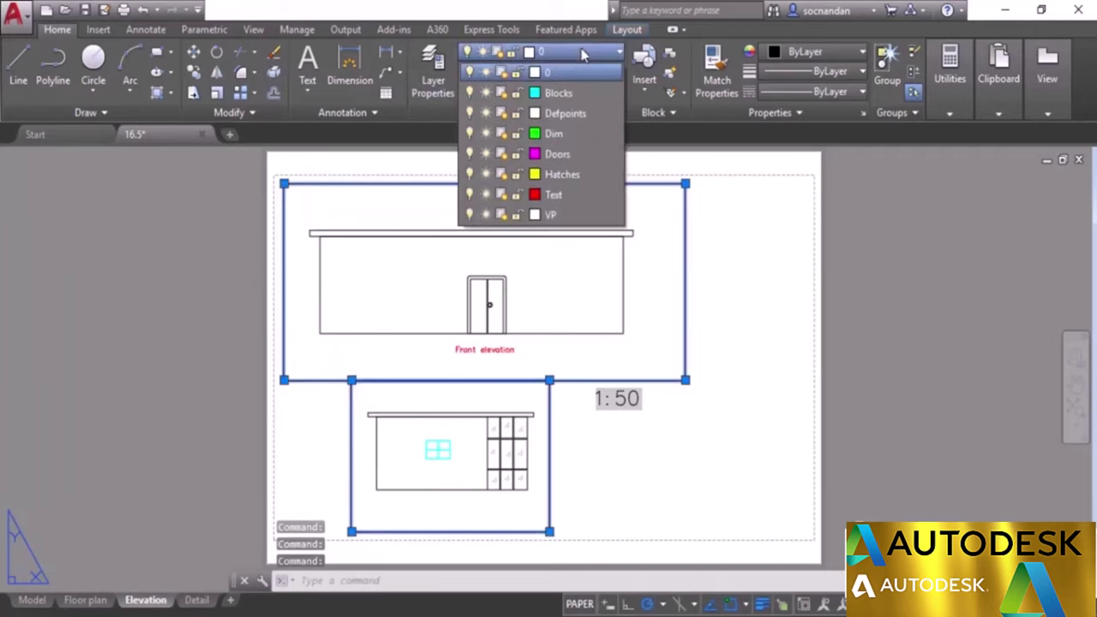
{"action": "left_click", "coordinate": [566, 215]}
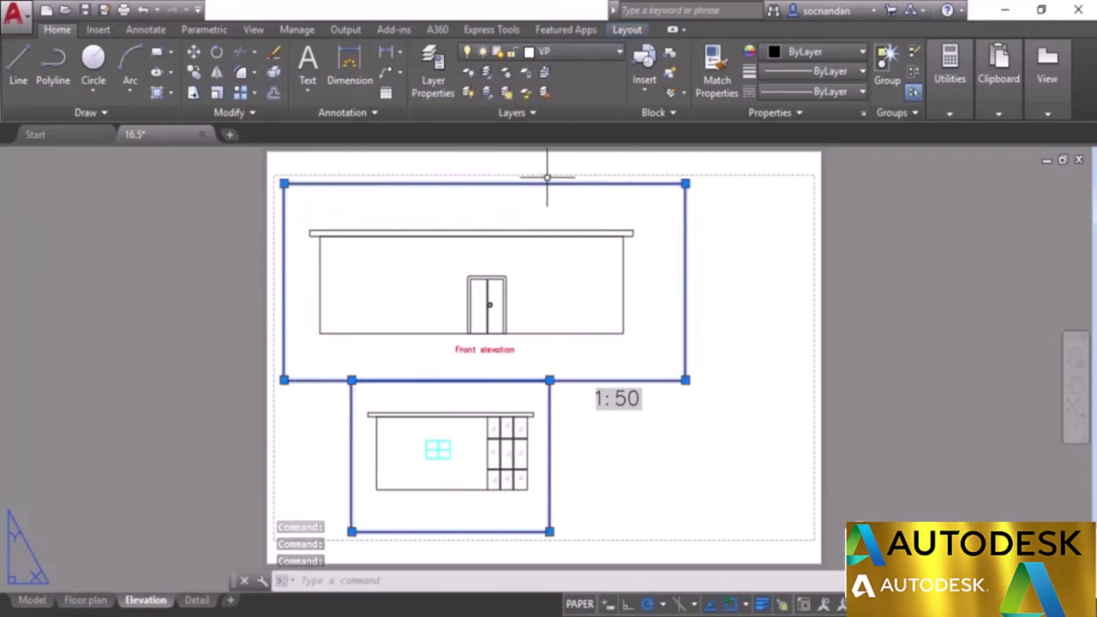
{"action": "key", "text": "Escape"}
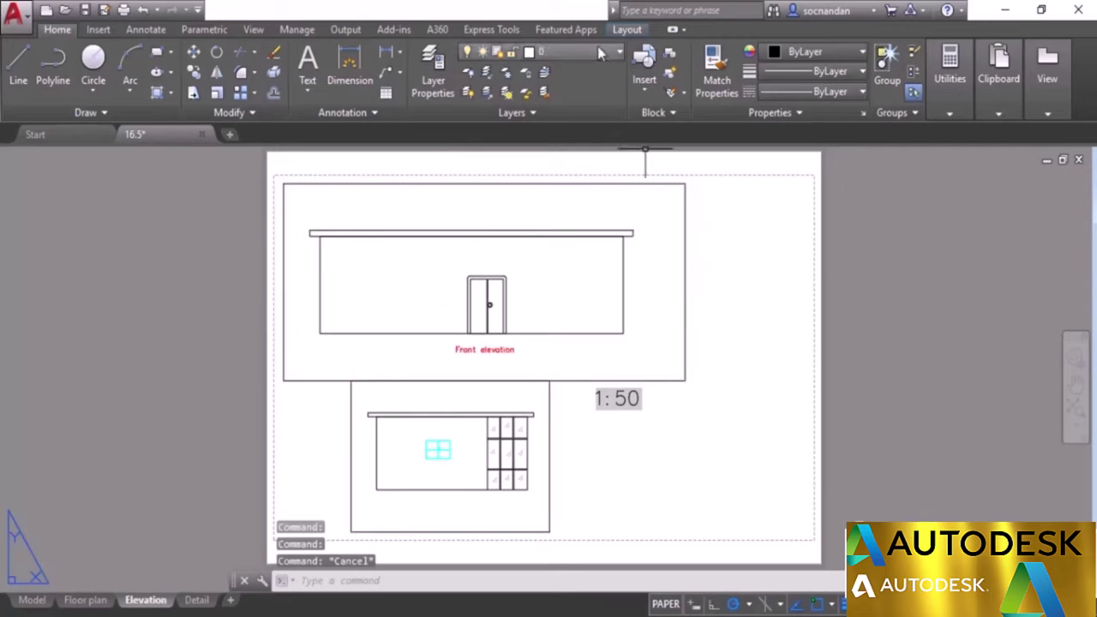
Freeze the VP layer to hide the viewport frames on the Elevation layout.
{"action": "left_click", "coordinate": [599, 52]}
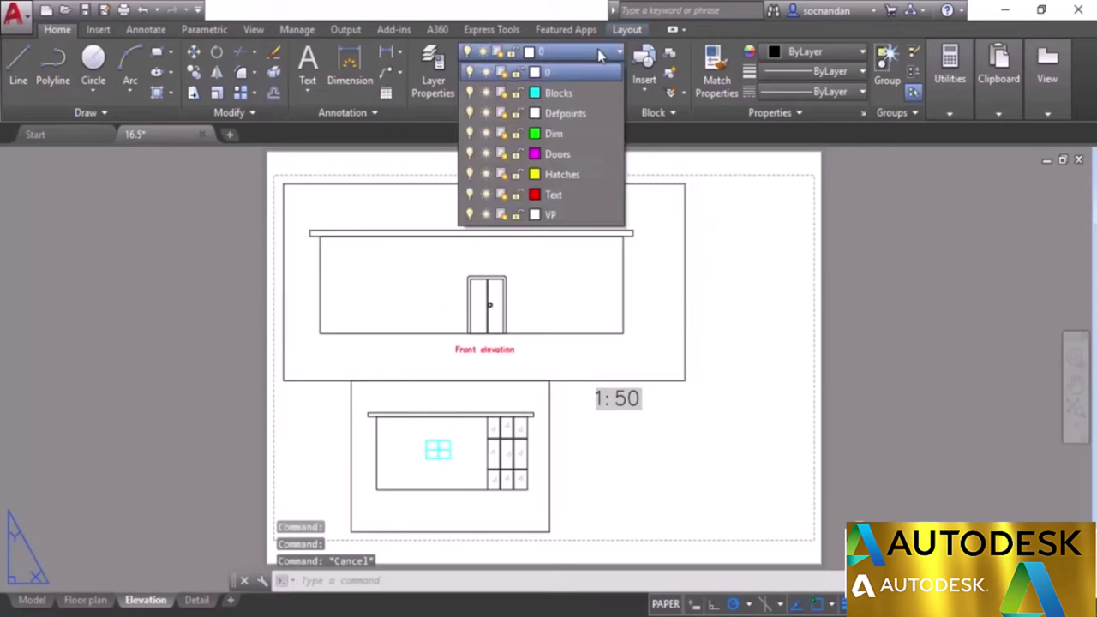
{"action": "left_click", "coordinate": [486, 215]}
{"action": "left_click", "coordinate": [796, 240]}
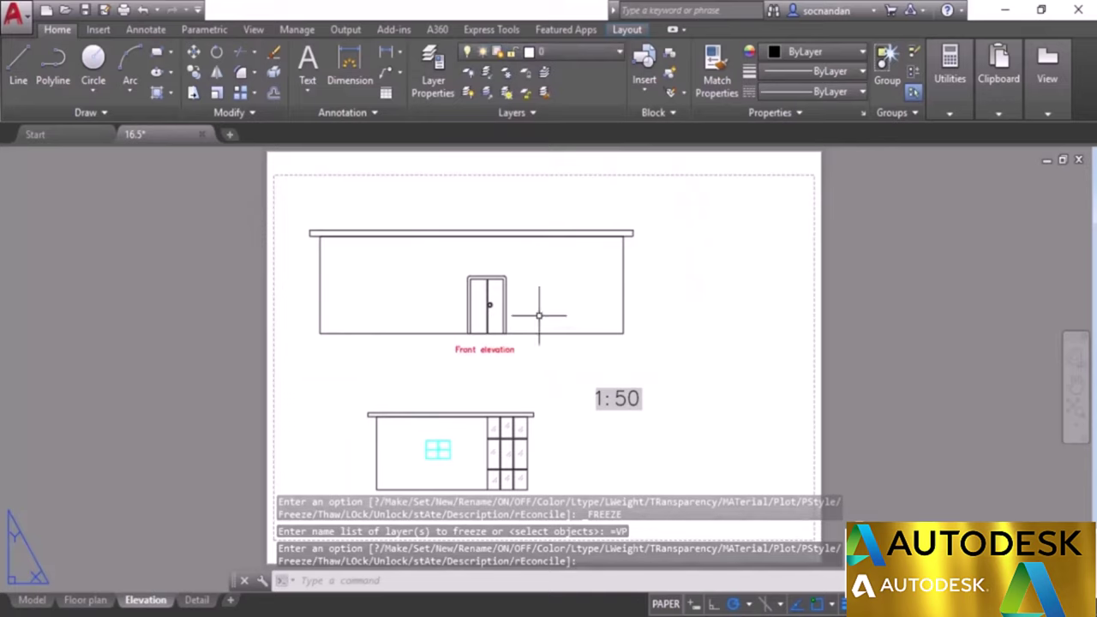
Test zooming inside the front elevation viewport with its frame hidden, ending back in paper space.
{"action": "double_click", "coordinate": [528, 277]}
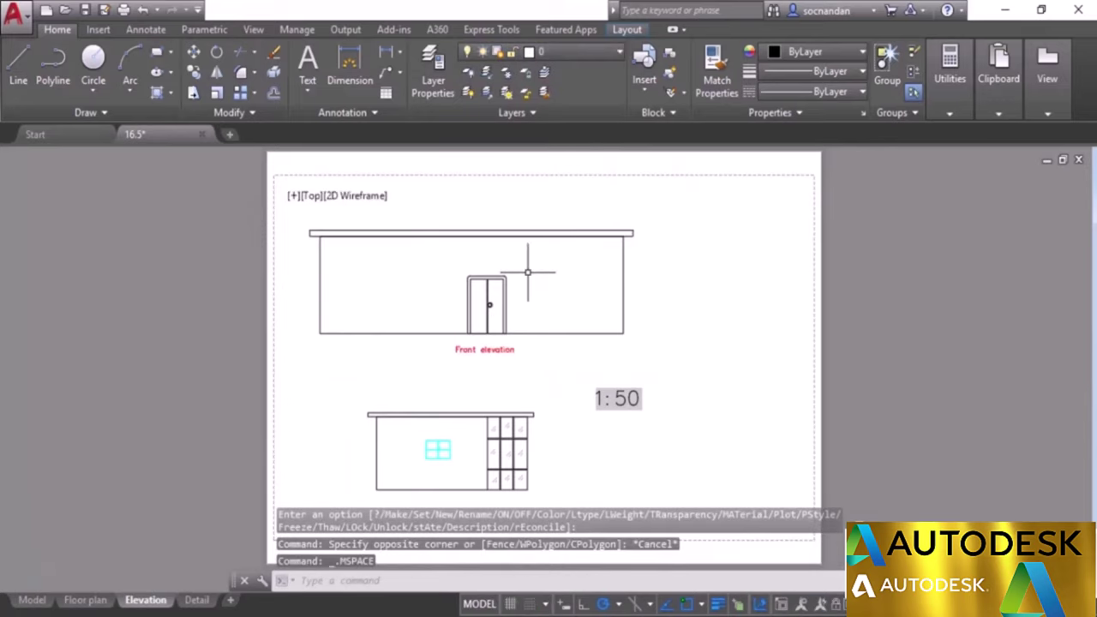
{"action": "scroll", "coordinate": [524, 289], "scroll_direction": "up", "scroll_amount": 2}
{"action": "scroll", "coordinate": [523, 289], "scroll_direction": "down", "scroll_amount": 2}
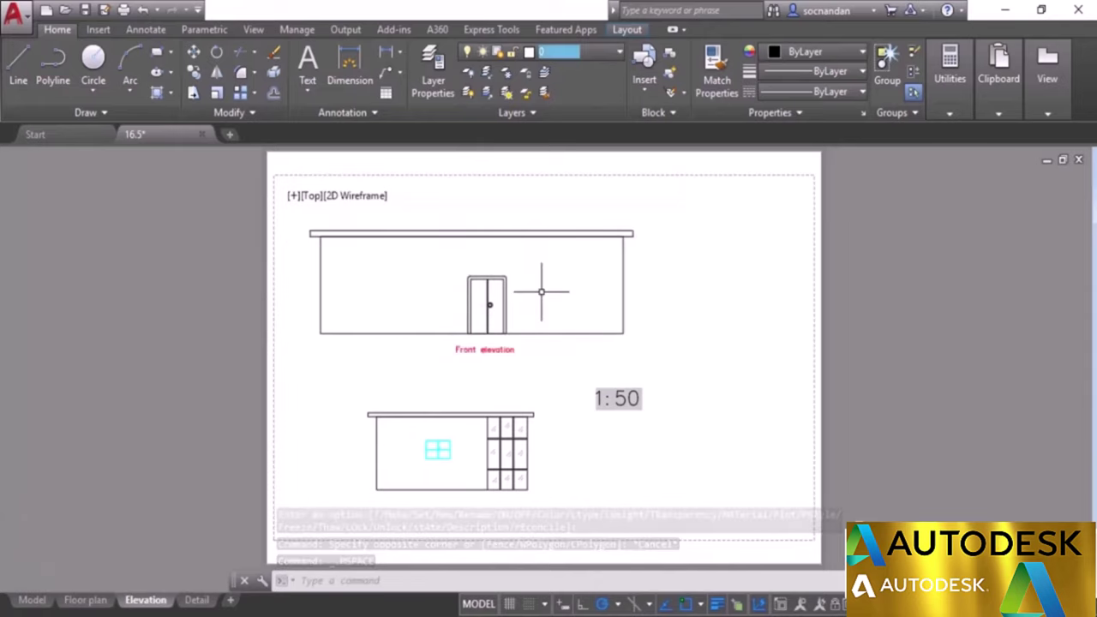
{"action": "double_click", "coordinate": [763, 290]}
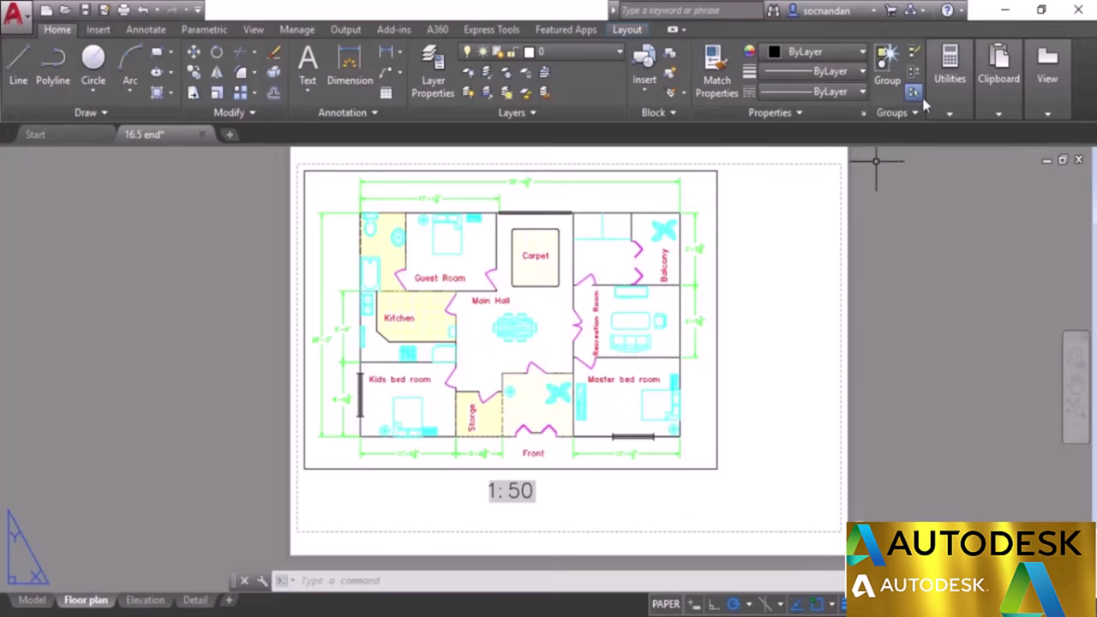
Insert the Title block drawing from the Desktop into the Floor plan layout, placed at the lower-left corner of the printable area.
{"action": "left_click", "coordinate": [1005, 9]}
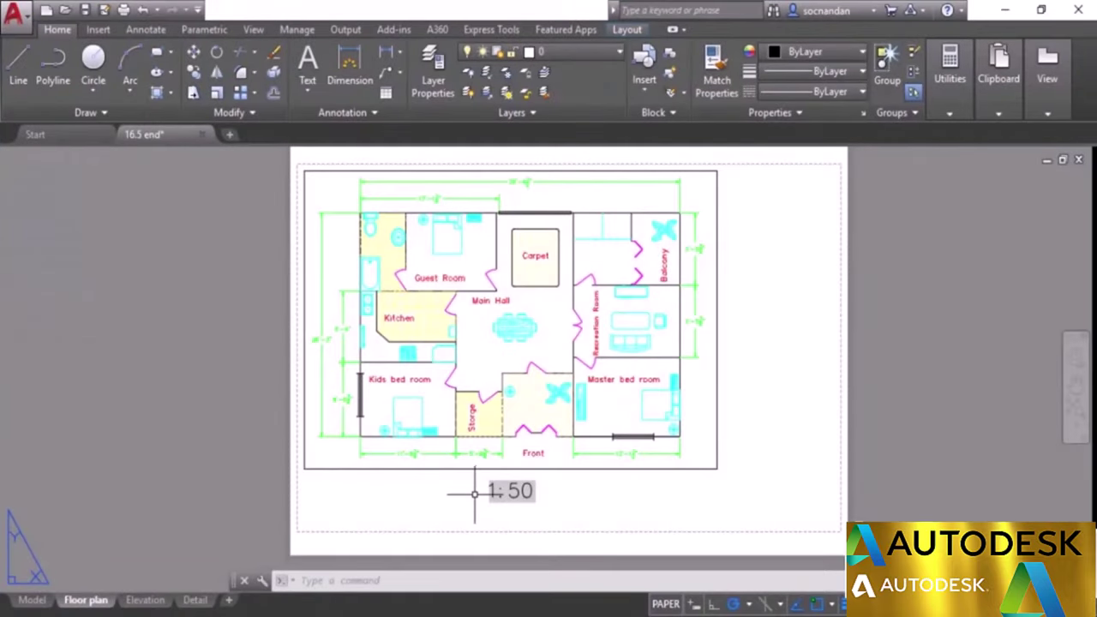
{"action": "left_click", "coordinate": [97, 30]}
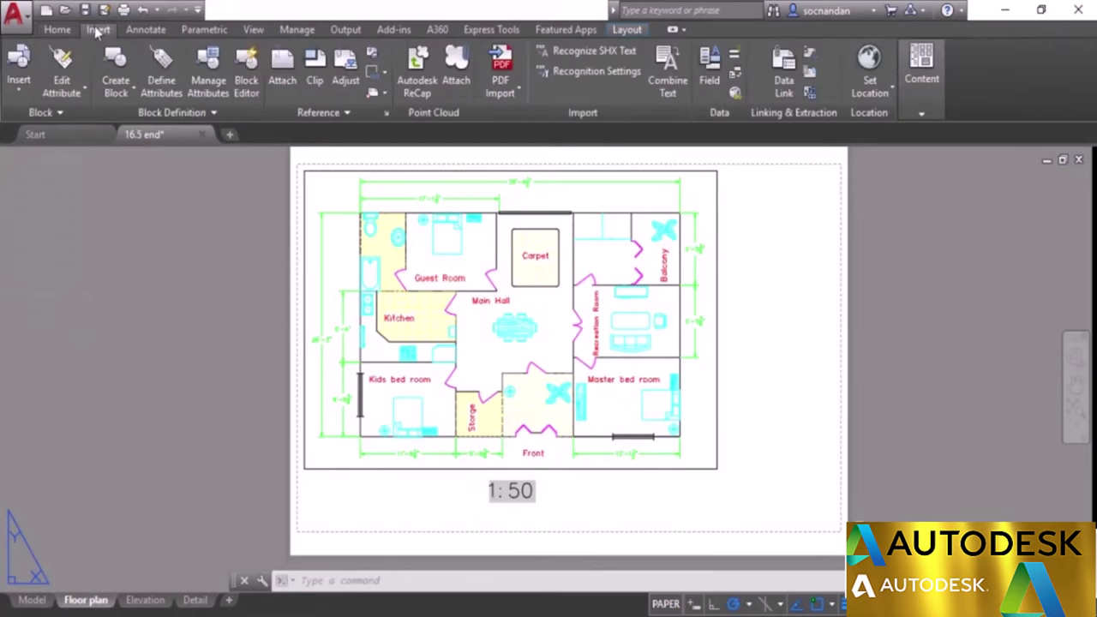
{"action": "left_click", "coordinate": [19, 86]}
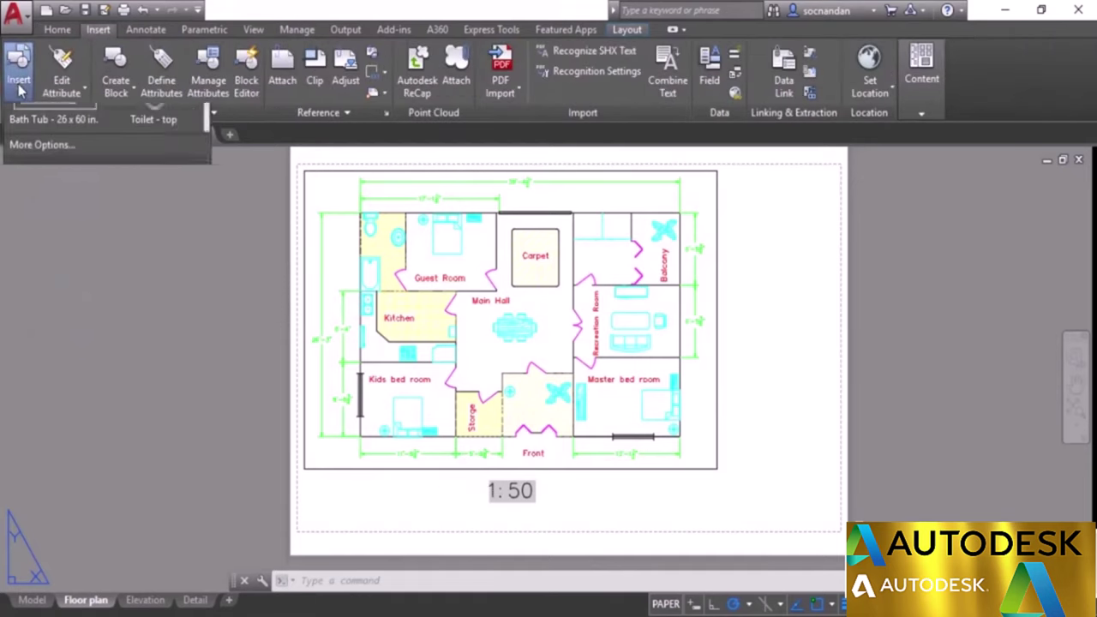
{"action": "left_click", "coordinate": [109, 279]}
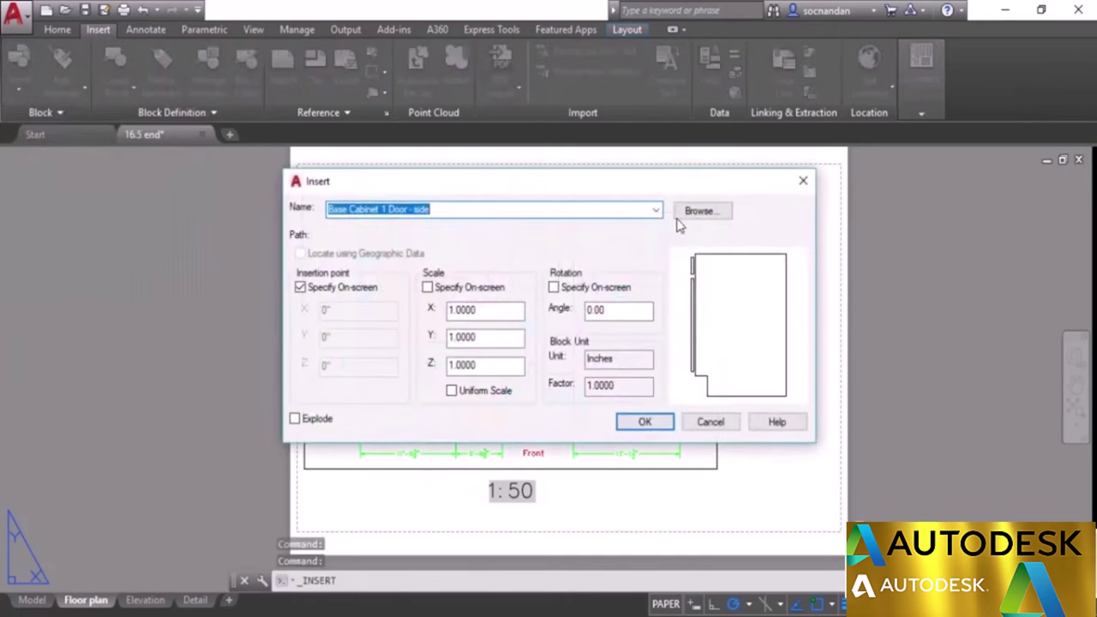
{"action": "left_click", "coordinate": [715, 216]}
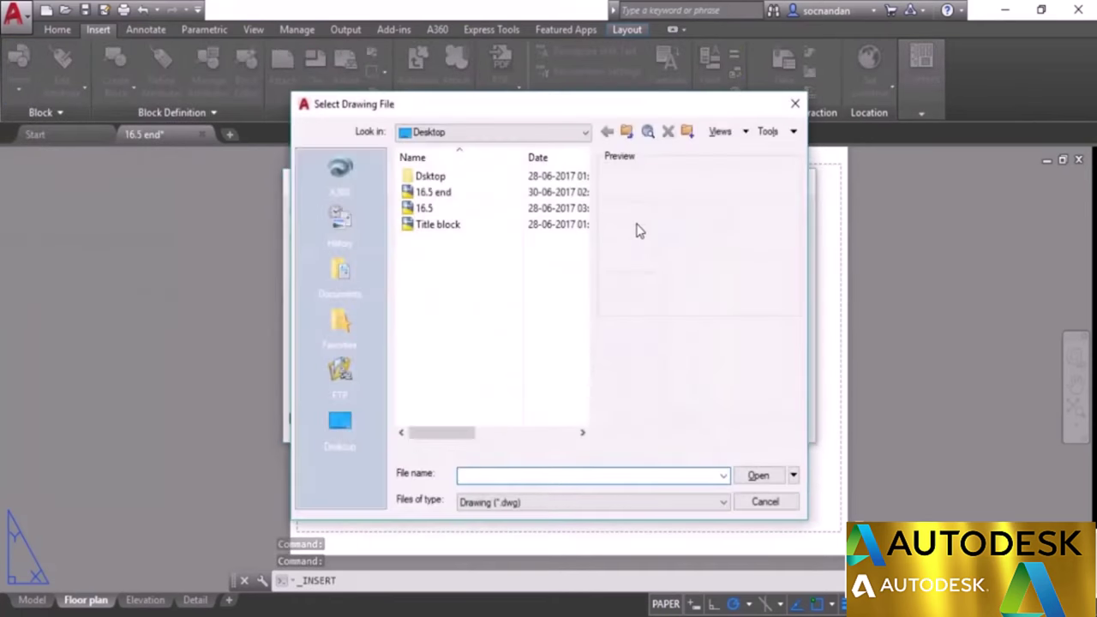
{"action": "left_click", "coordinate": [519, 228]}
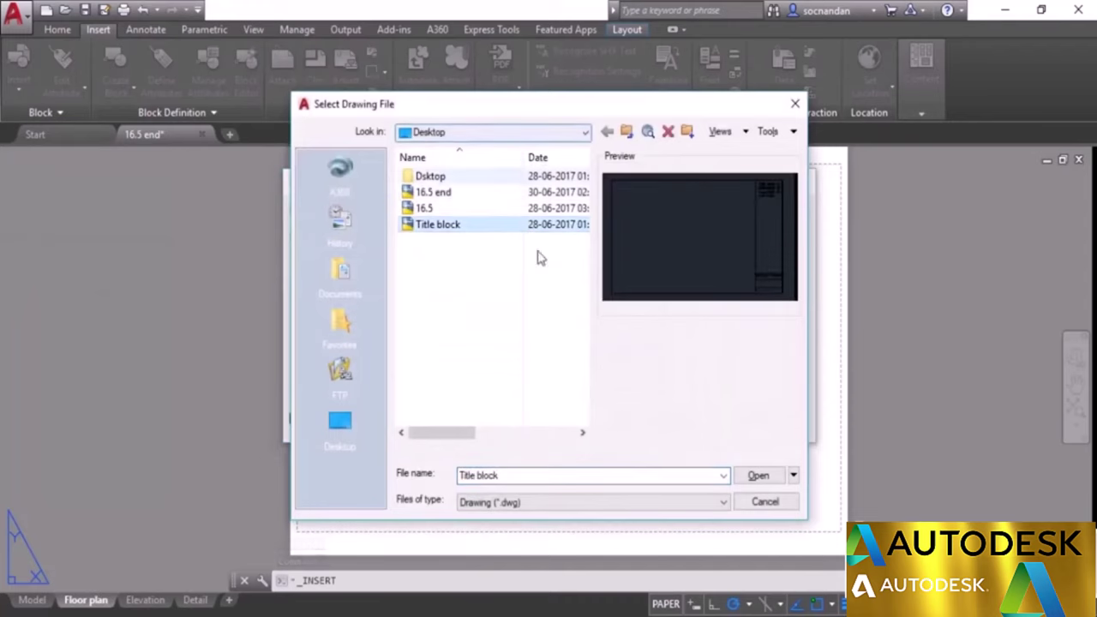
{"action": "left_click", "coordinate": [762, 478]}
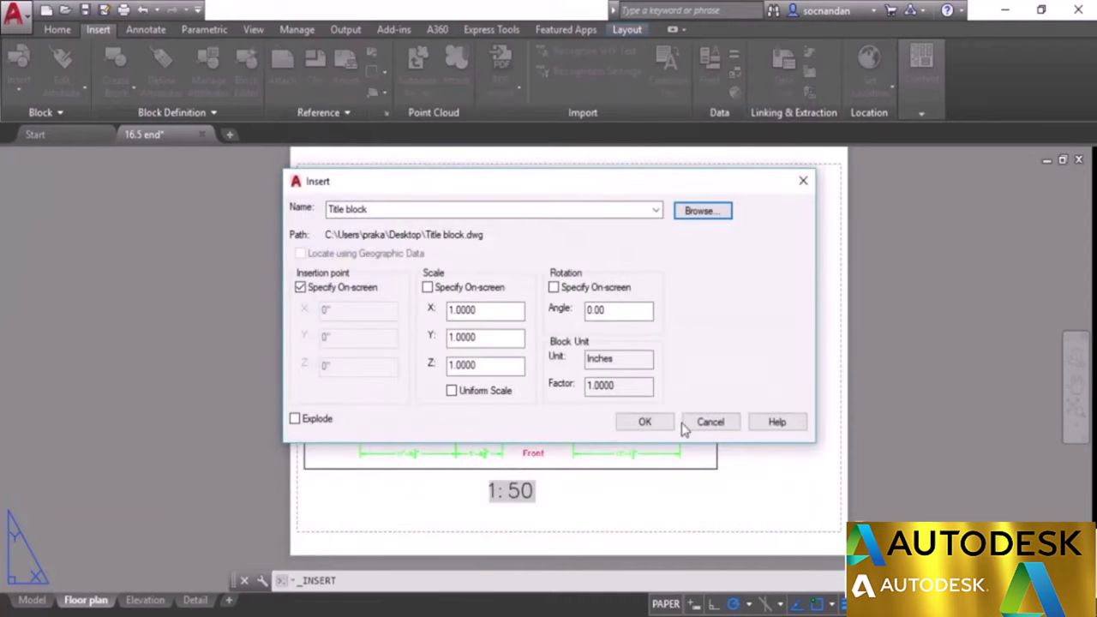
{"action": "left_click", "coordinate": [648, 423]}
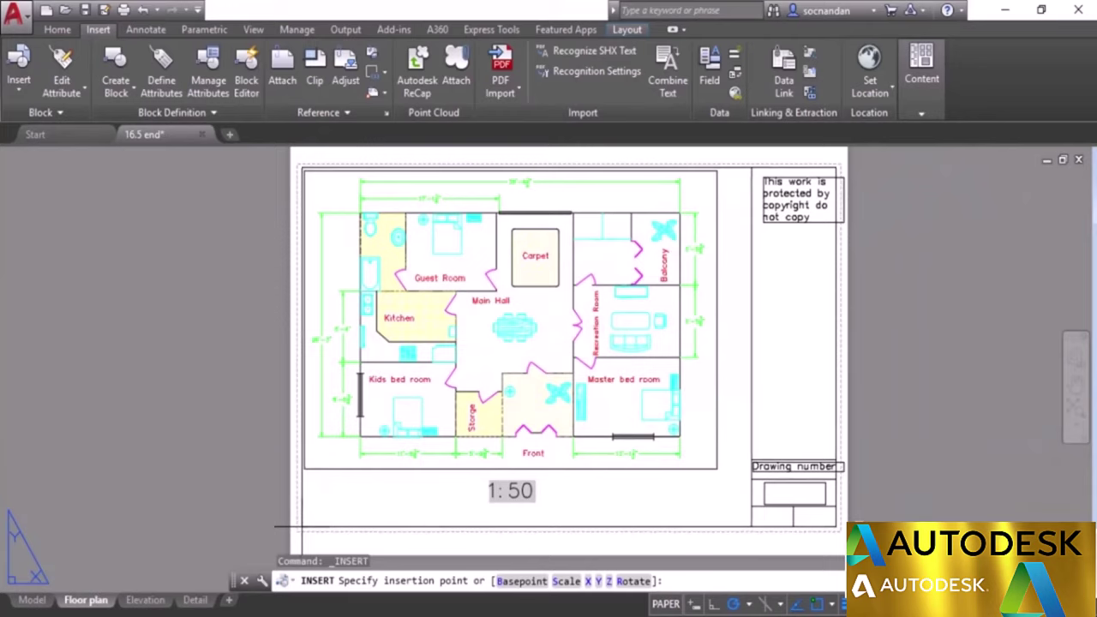
{"action": "left_click", "coordinate": [302, 527]}
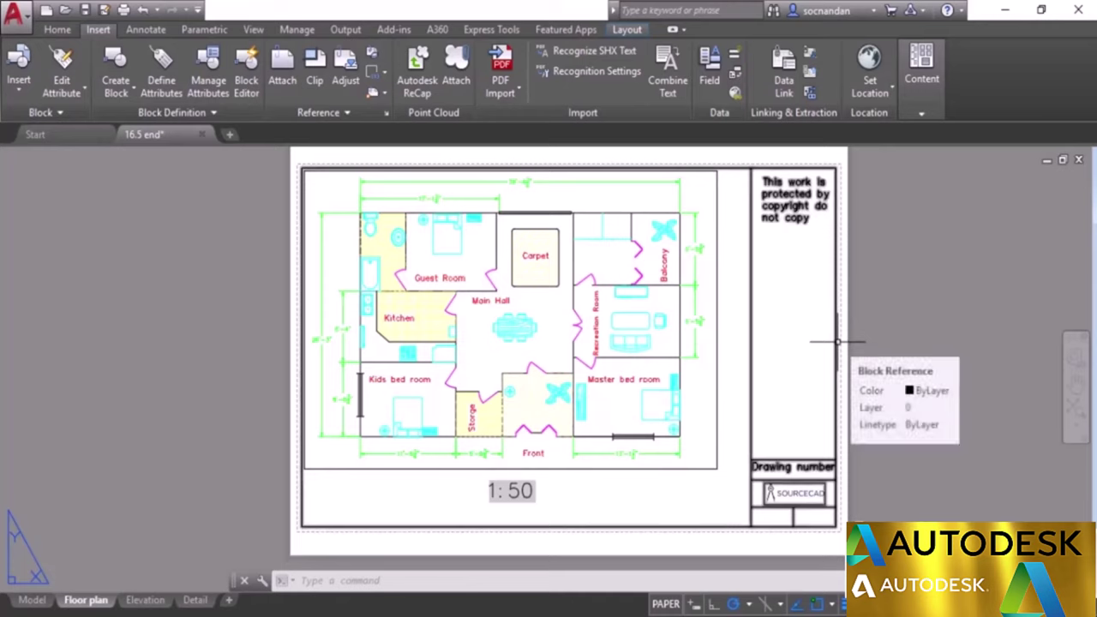
Explode the inserted title block on the Floor plan layout.
{"action": "left_click", "coordinate": [836, 193]}
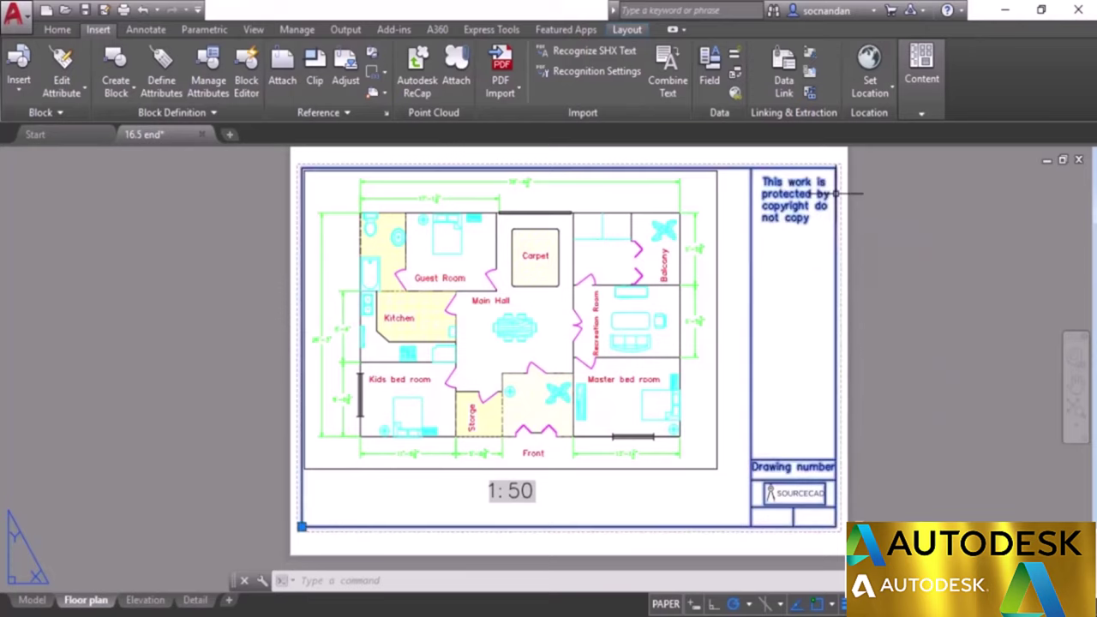
{"action": "type", "text": "x"}
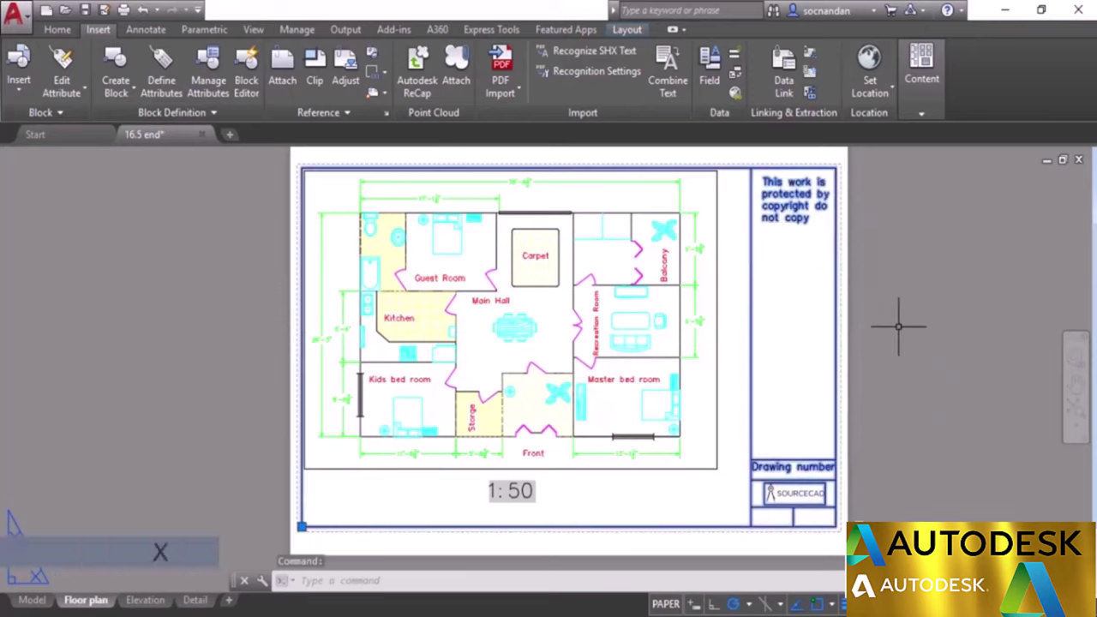
{"action": "key", "text": "Return"}
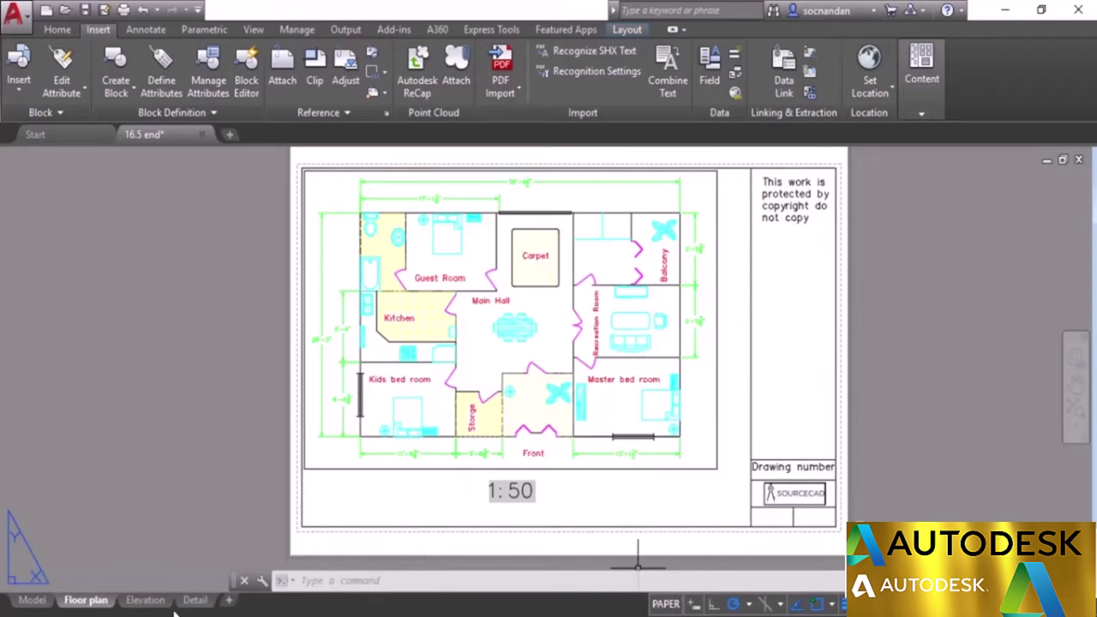
Insert the Title block block into the Elevation layout, placed at the lower-left corner of the printable area.
{"action": "left_click", "coordinate": [145, 601]}
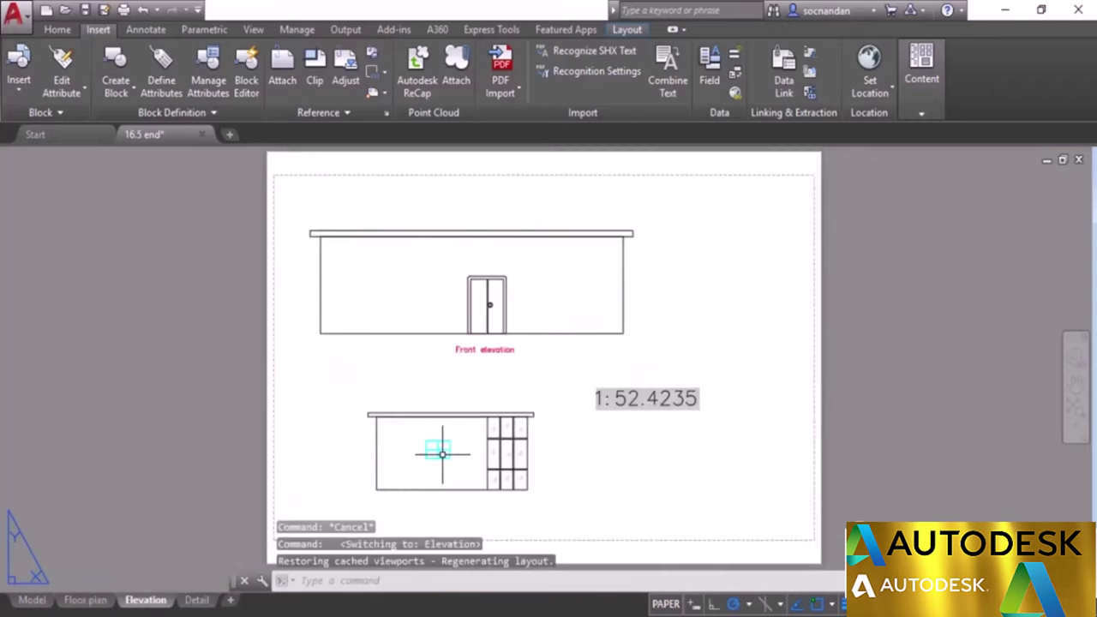
{"action": "left_click", "coordinate": [62, 31]}
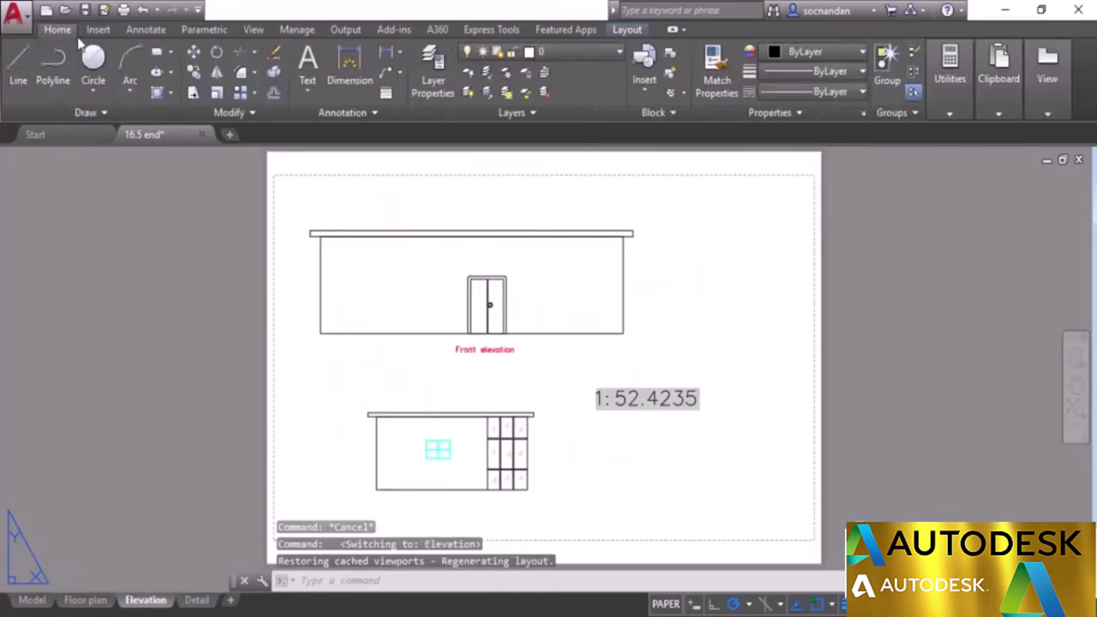
{"action": "left_click", "coordinate": [644, 82]}
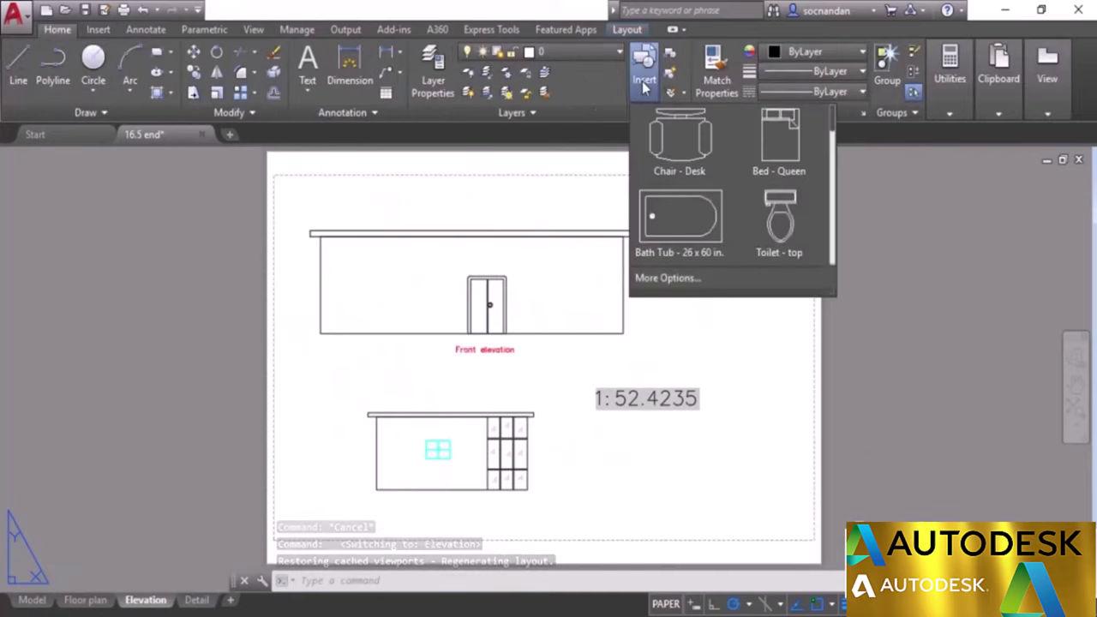
{"action": "scroll", "coordinate": [759, 202], "scroll_direction": "down", "scroll_amount": 2}
{"action": "scroll", "coordinate": [759, 212], "scroll_direction": "down", "scroll_amount": 8}
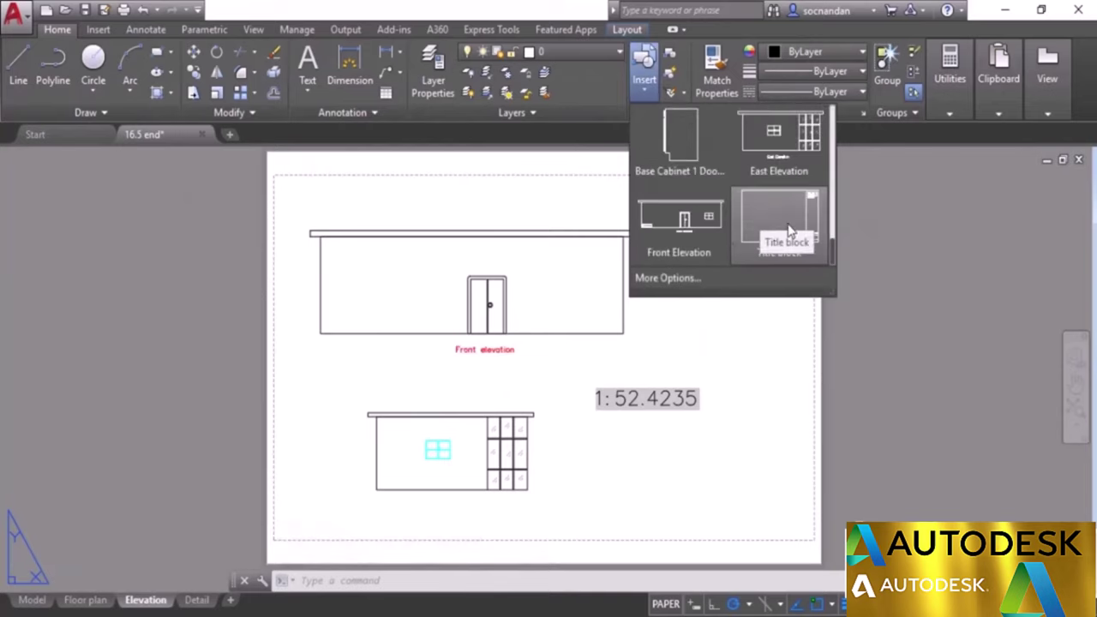
{"action": "left_click", "coordinate": [788, 224]}
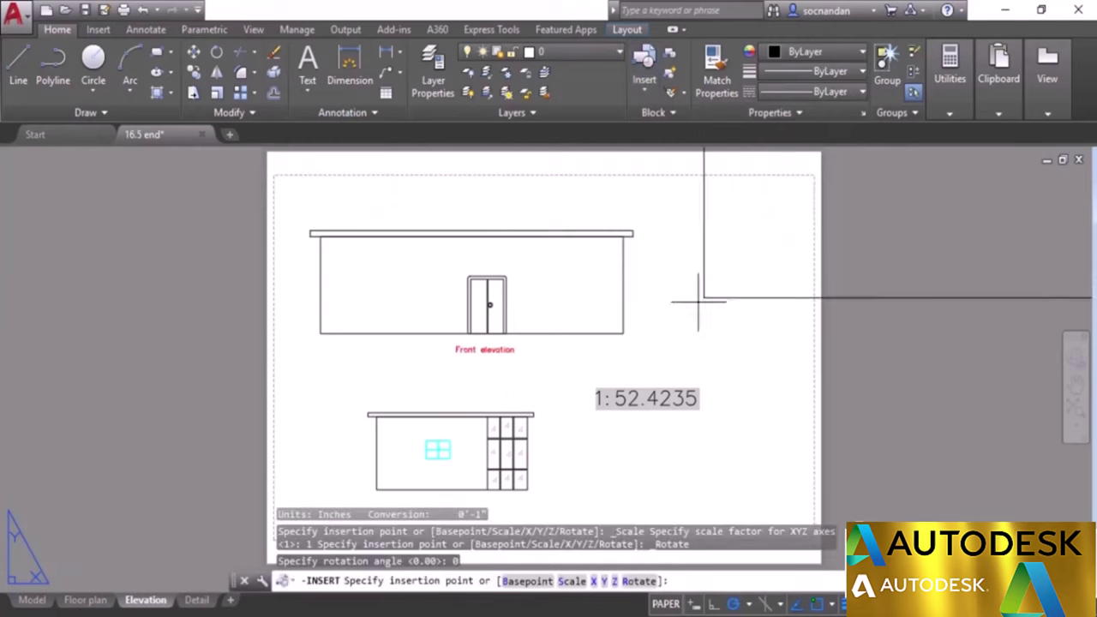
{"action": "middle_click_drag", "start_coordinate": [290, 480], "coordinate": [305, 373]}
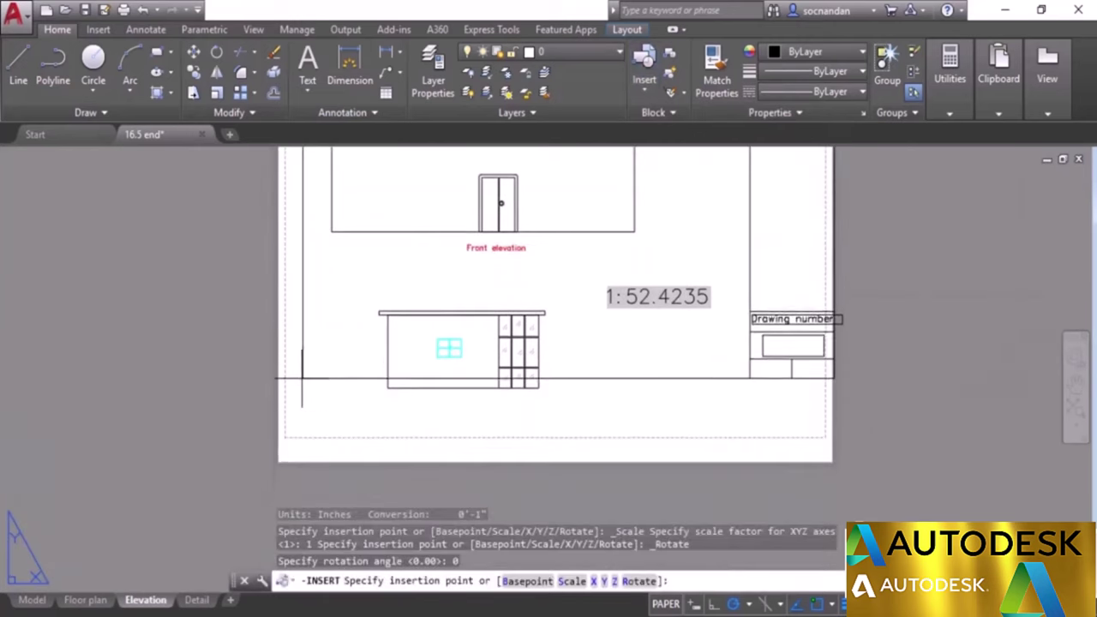
{"action": "left_click", "coordinate": [289, 433]}
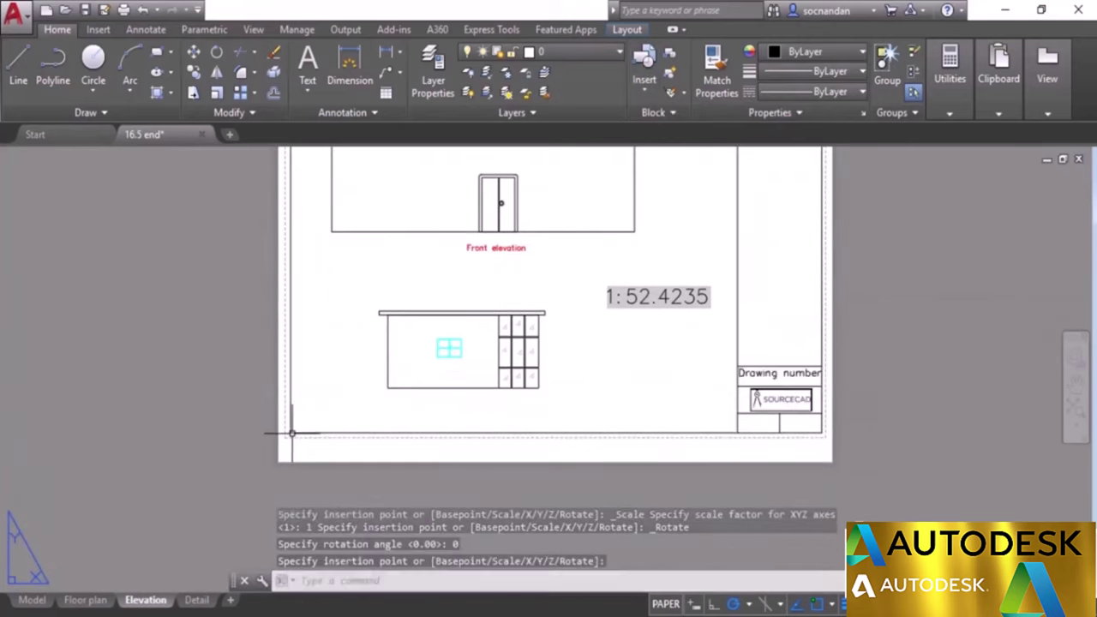
{"action": "middle_click_drag", "start_coordinate": [498, 247], "coordinate": [484, 341]}
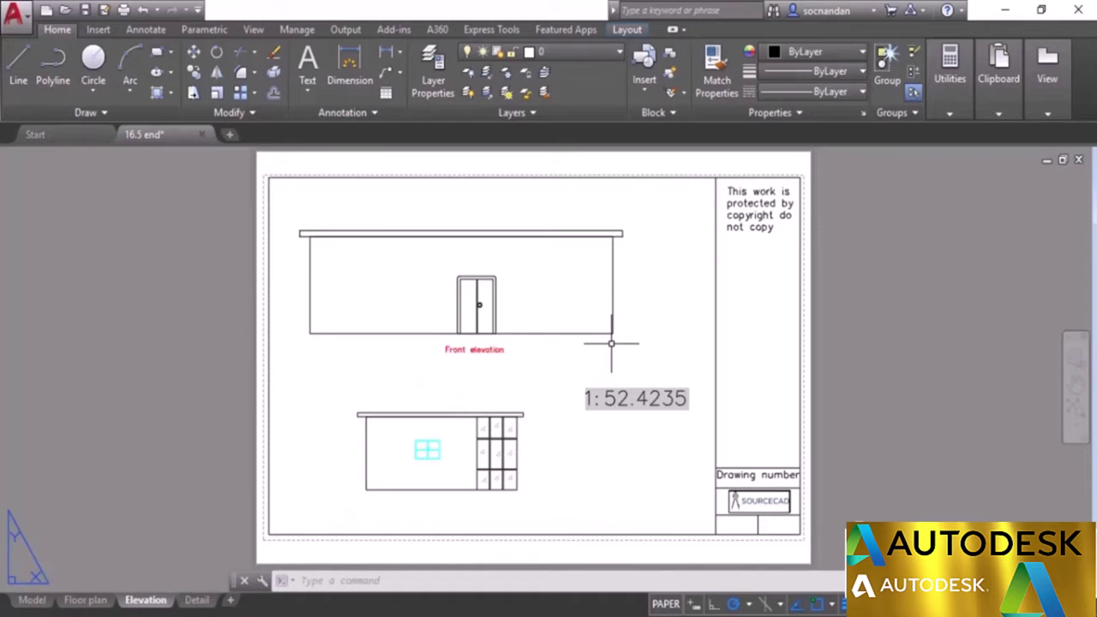
Preview the Tutorial templates and add the D-Size Layout from the Tutorial-iArch template to the drawing.
{"action": "right_click", "coordinate": [232, 602]}
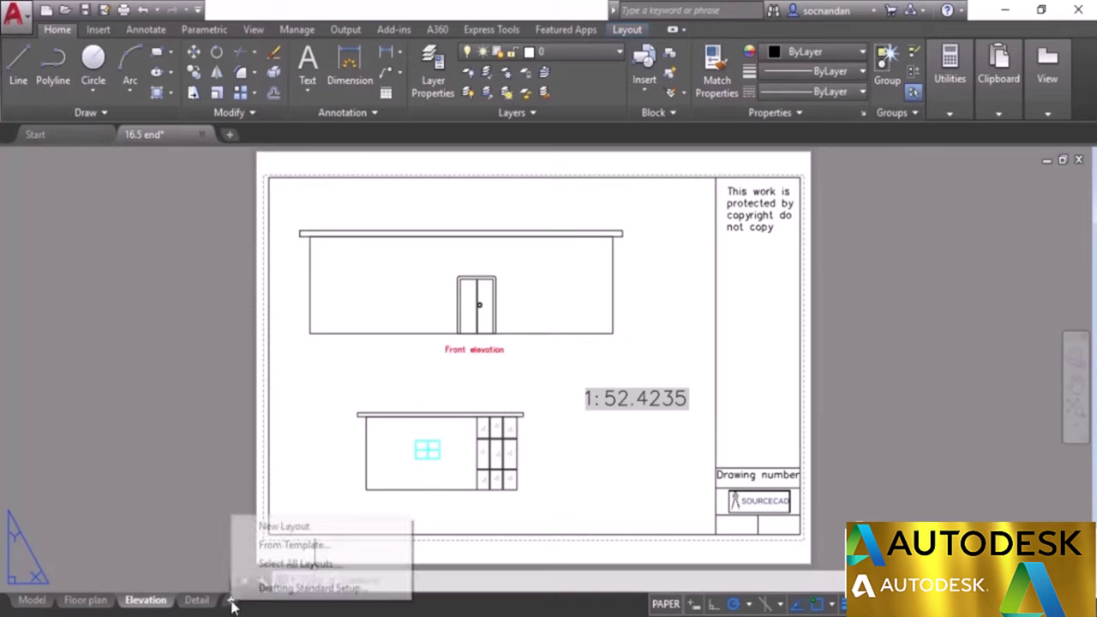
{"action": "left_click", "coordinate": [311, 546]}
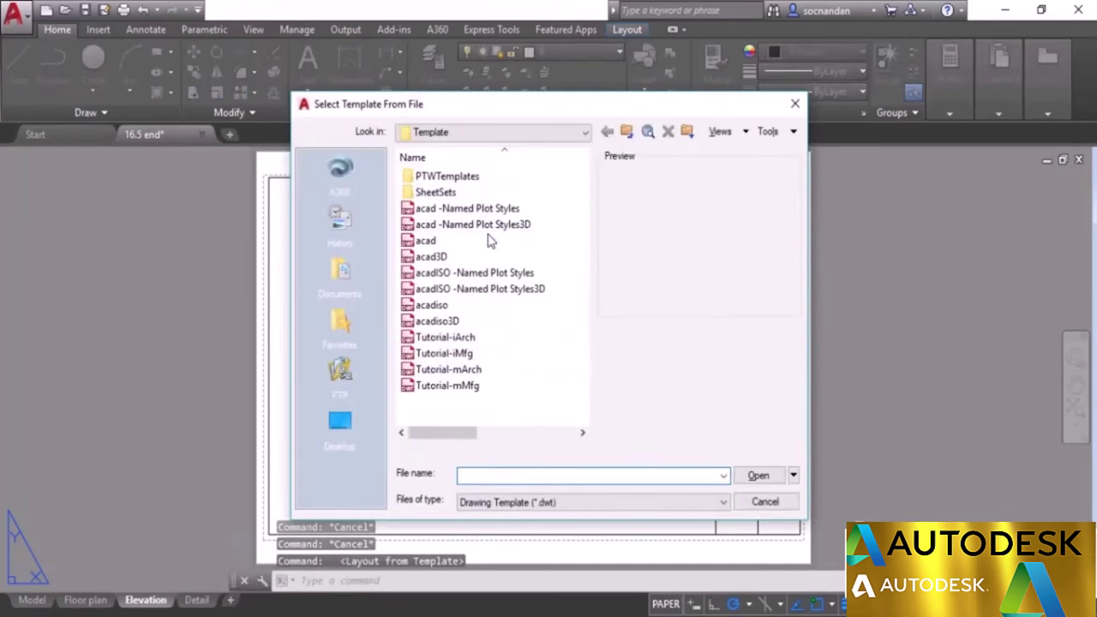
{"action": "left_click", "coordinate": [450, 337]}
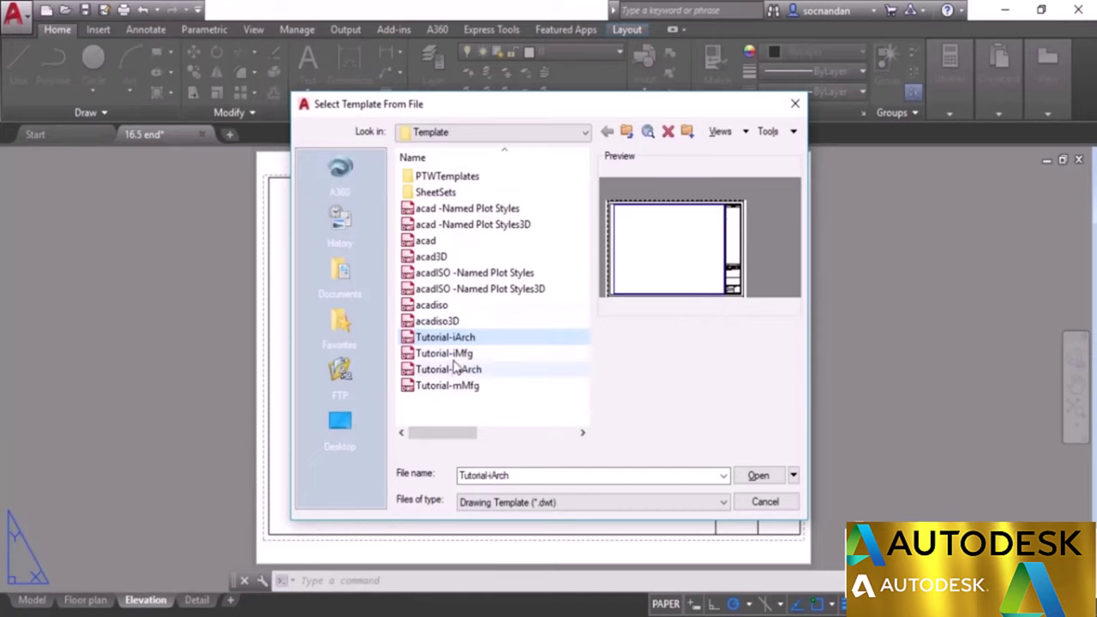
{"action": "left_click", "coordinate": [458, 355]}
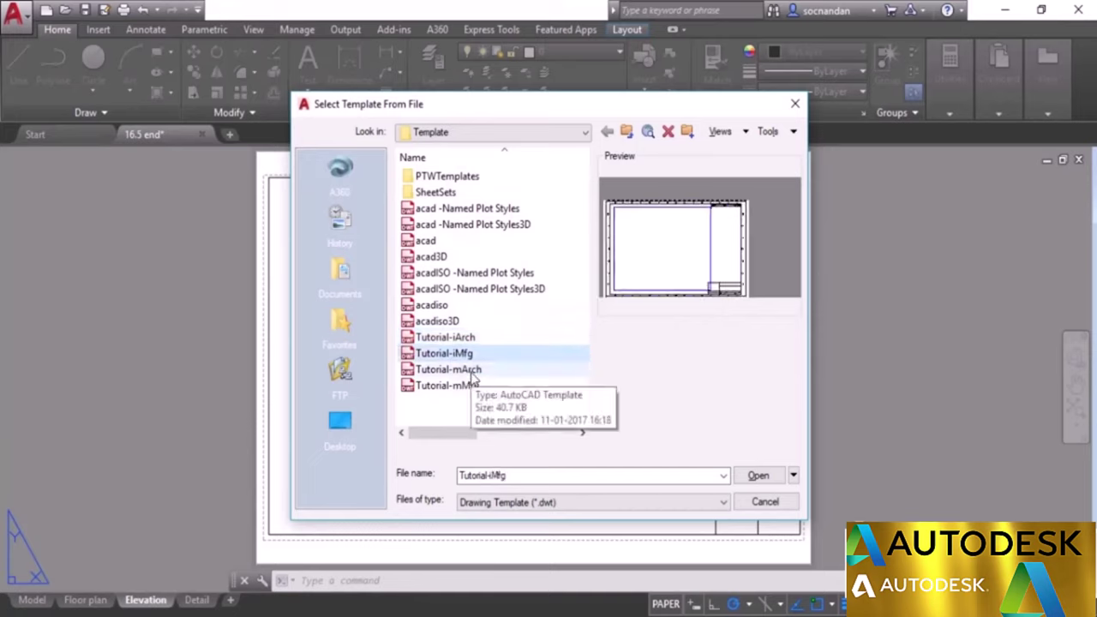
{"action": "left_click", "coordinate": [472, 374]}
{"action": "left_click", "coordinate": [475, 388]}
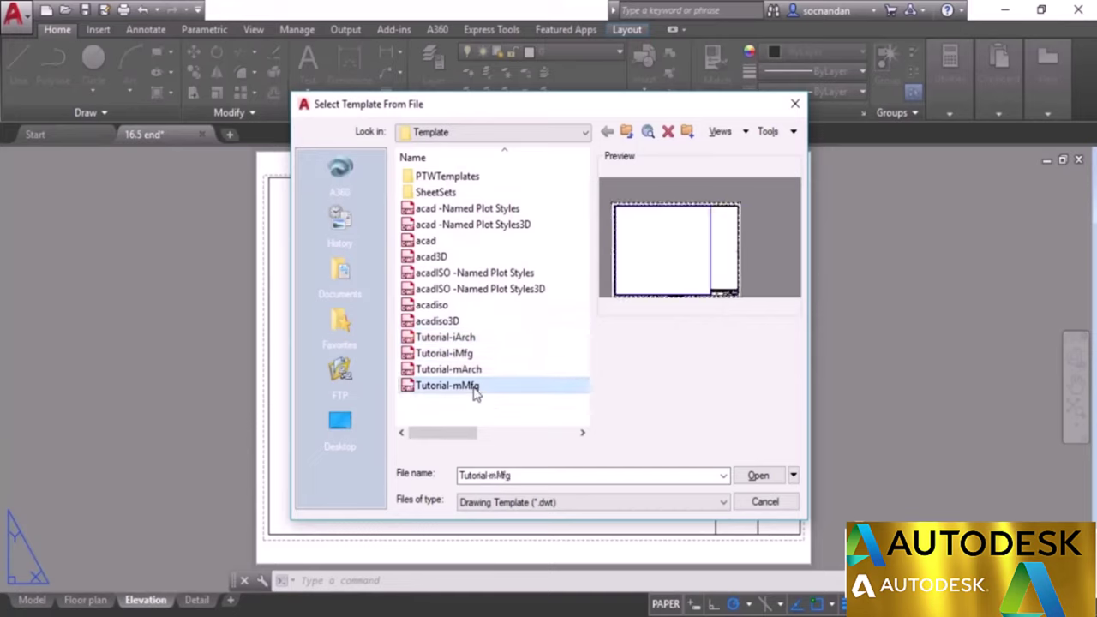
{"action": "left_click", "coordinate": [468, 340]}
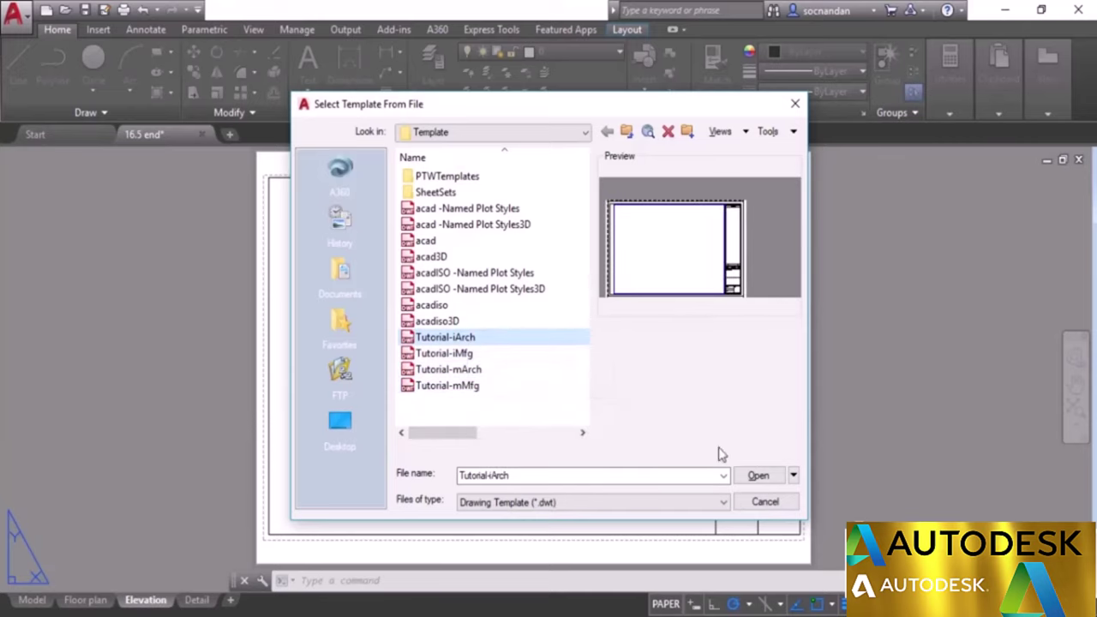
{"action": "left_click", "coordinate": [759, 479]}
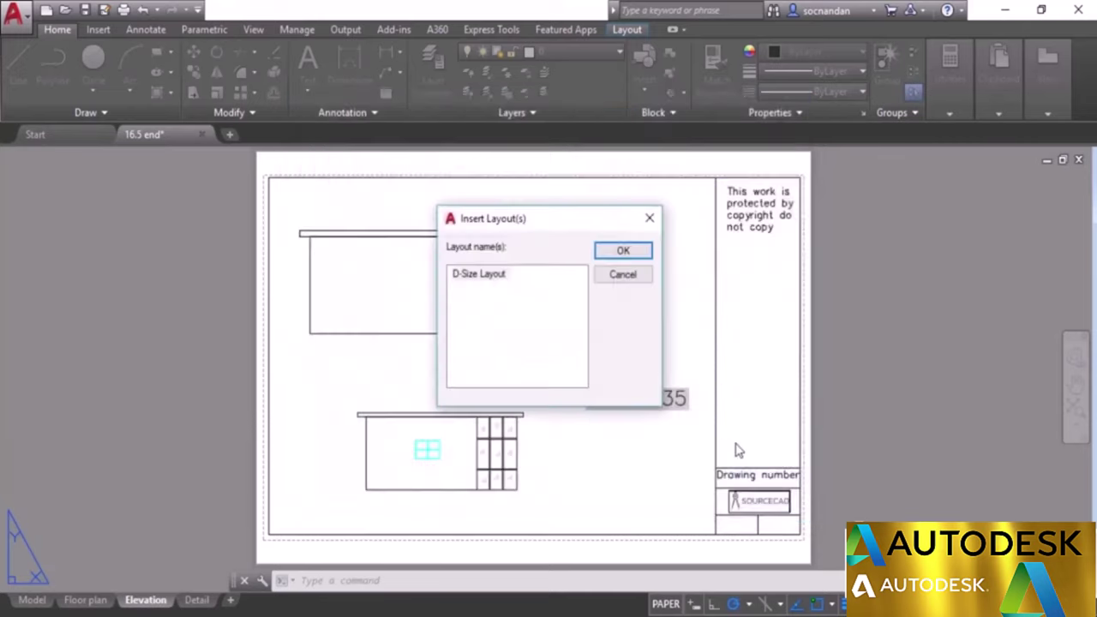
{"action": "left_click", "coordinate": [623, 251]}
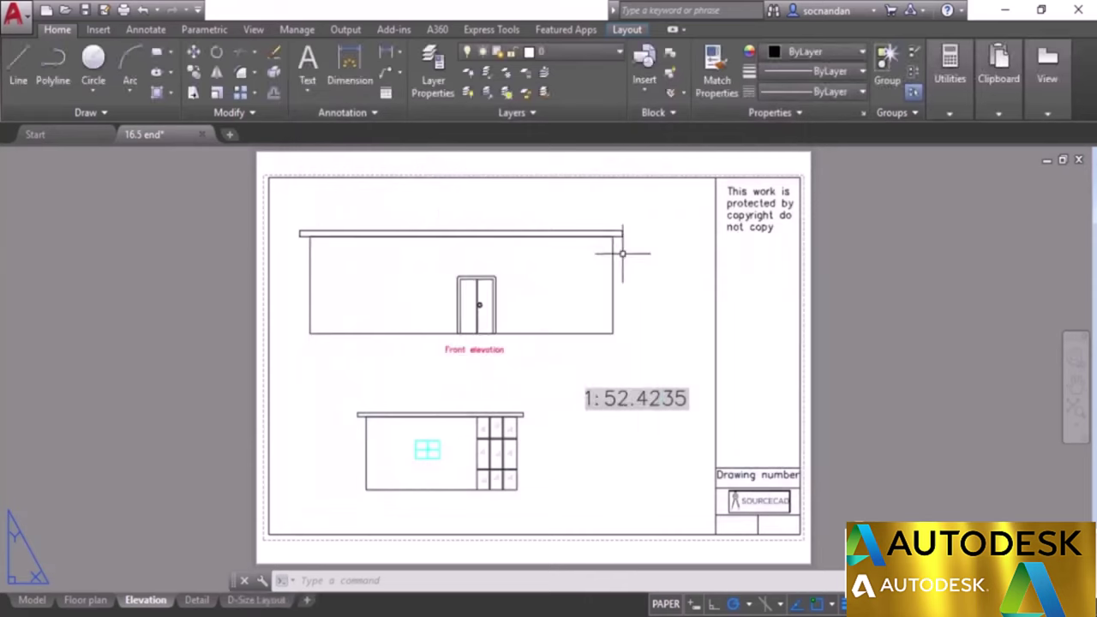
Open the D-Size Layout and unlock the display of its viewport.
{"action": "left_click", "coordinate": [257, 600]}
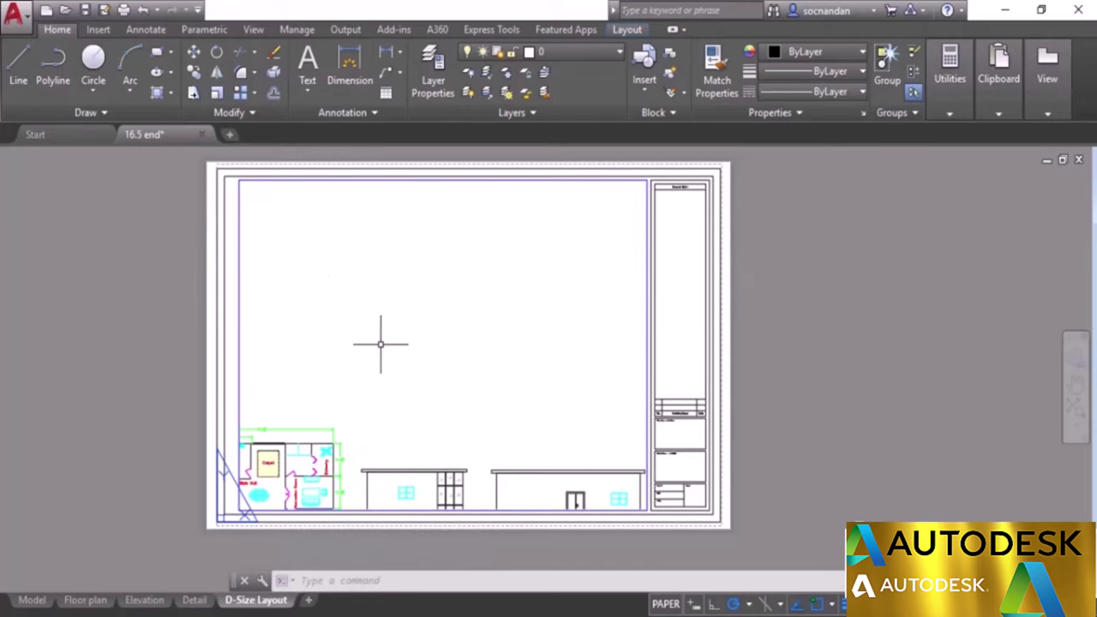
{"action": "left_click", "coordinate": [240, 245]}
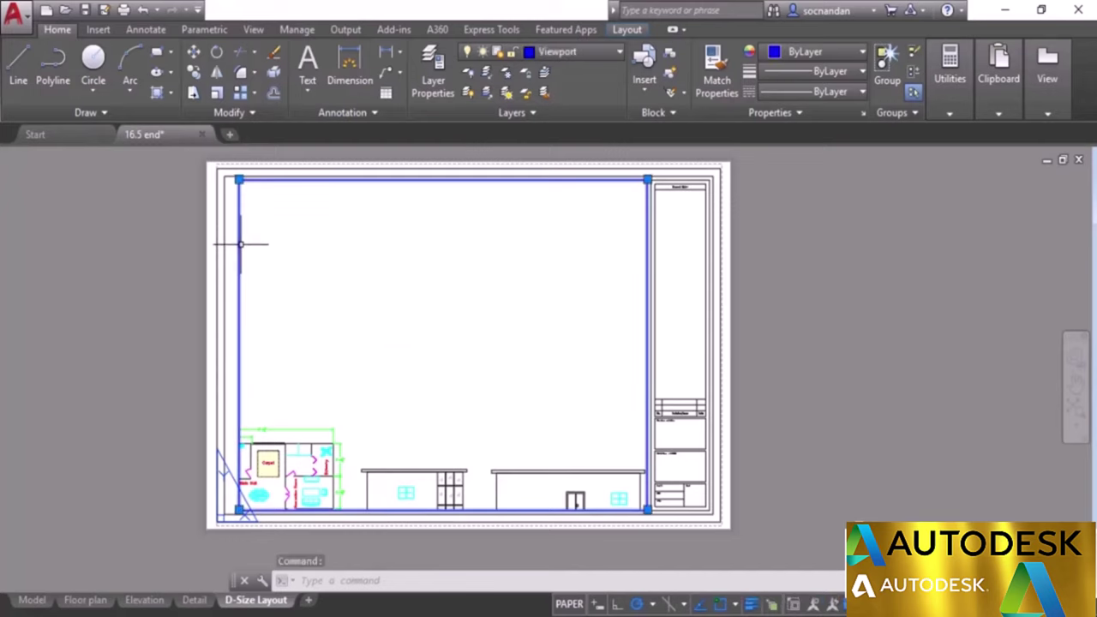
{"action": "right_click", "coordinate": [240, 244]}
{"action": "mouse_move", "coordinate": [339, 199]}
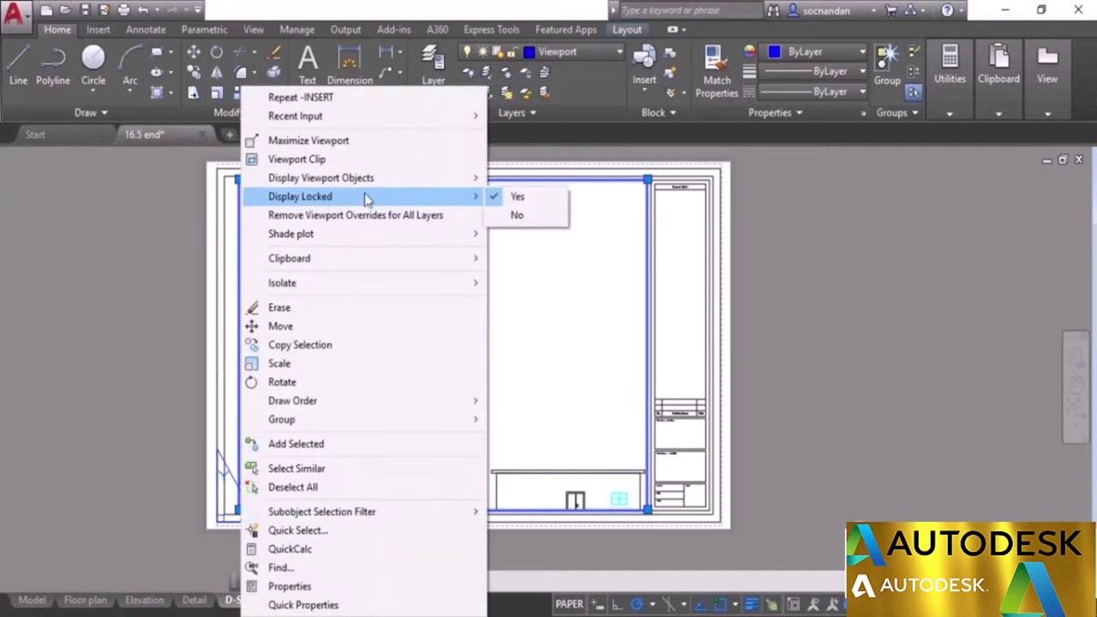
{"action": "left_click", "coordinate": [532, 215]}
Enlarge and center the floor plan inside the D-Size Layout viewport, and return to paper space.
{"action": "double_click", "coordinate": [440, 340]}
{"action": "mouse_move", "coordinate": [451, 378]}
{"action": "middle_mouse_down"}
{"action": "mouse_move", "coordinate": [491, 284]}
{"action": "mouse_move", "coordinate": [561, 237]}
{"action": "middle_mouse_up"}
{"action": "scroll", "coordinate": [403, 334], "scroll_direction": "up", "scroll_amount": 2}
{"action": "mouse_move", "coordinate": [403, 334]}
{"action": "middle_mouse_down"}
{"action": "mouse_move", "coordinate": [428, 352]}
{"action": "mouse_move", "coordinate": [480, 315]}
{"action": "mouse_move", "coordinate": [485, 324]}
{"action": "middle_mouse_up"}
{"action": "double_click", "coordinate": [740, 233]}
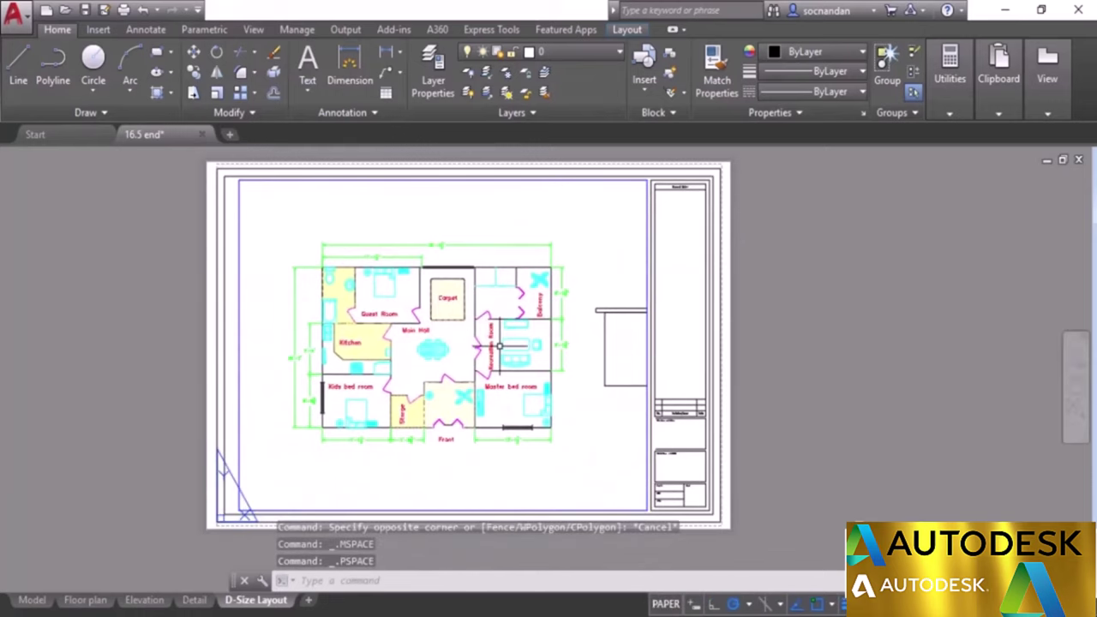
Explode the template's title block on the D-Size Layout so its texts can be edited separately.
{"action": "scroll", "coordinate": [680, 444], "scroll_direction": "up", "scroll_amount": 4}
{"action": "middle_click_drag", "start_coordinate": [681, 443], "coordinate": [643, 385]}
{"action": "left_click", "coordinate": [667, 257]}
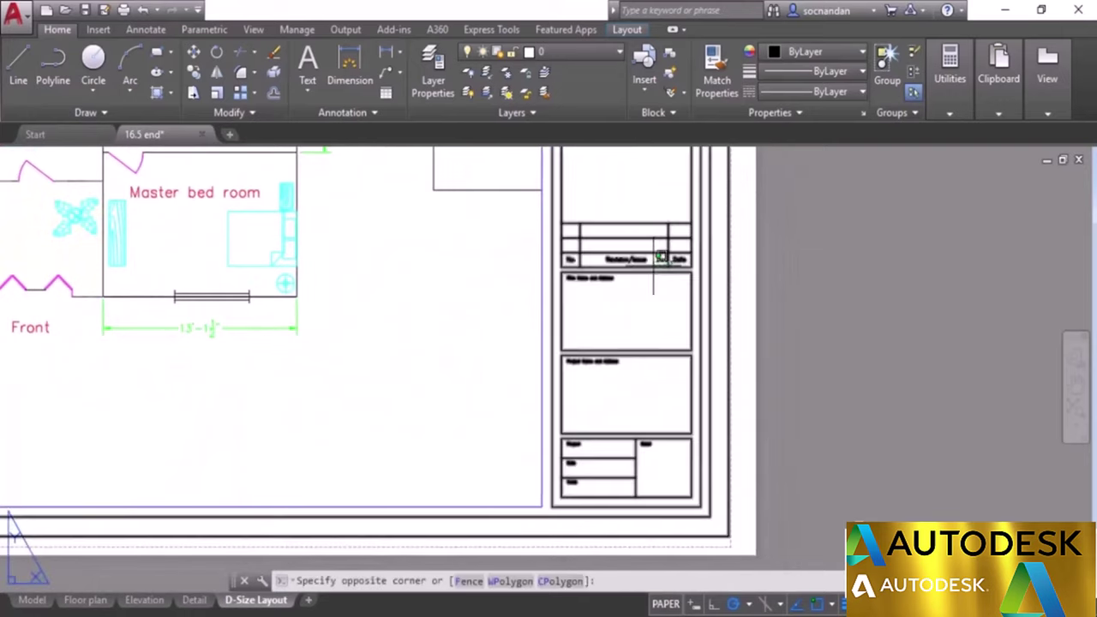
{"action": "left_click", "coordinate": [777, 289]}
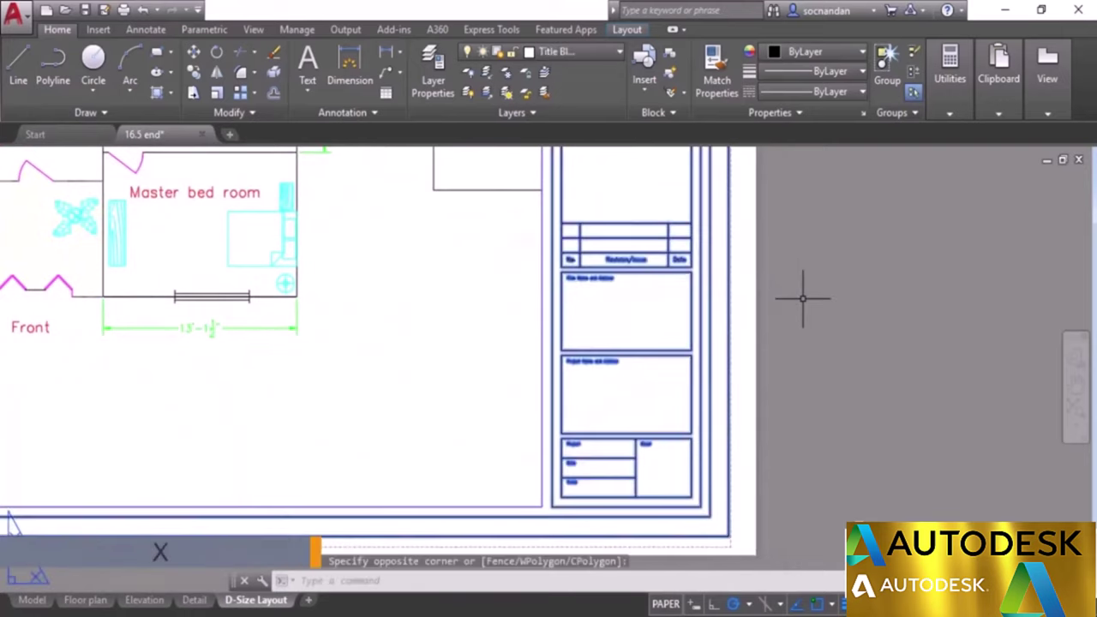
{"action": "type", "text": "x"}
{"action": "key", "text": "Return"}
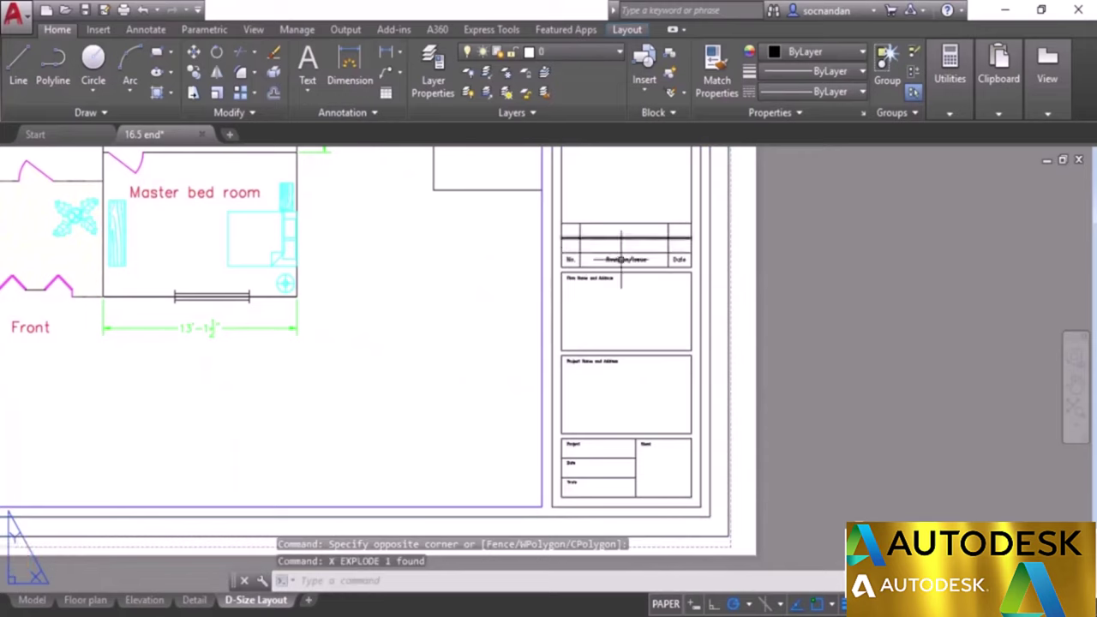
Delete the D-Size Layout from the drawing.
{"action": "scroll", "coordinate": [639, 313], "scroll_direction": "down", "scroll_amount": 6}
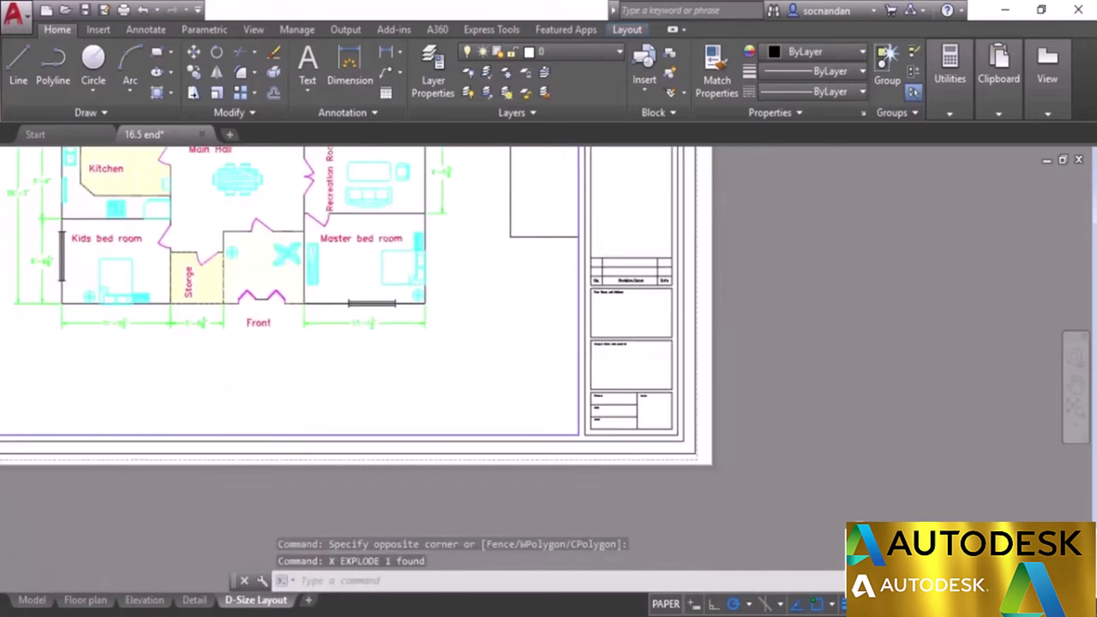
{"action": "middle_click_drag", "start_coordinate": [609, 266], "coordinate": [632, 294]}
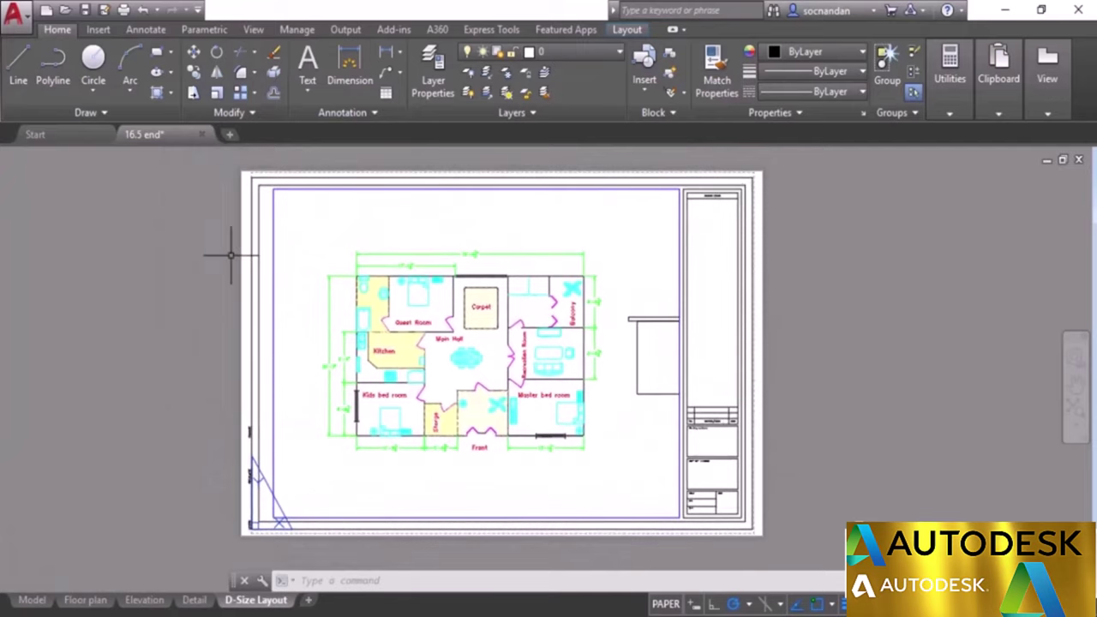
{"action": "right_click", "coordinate": [269, 604]}
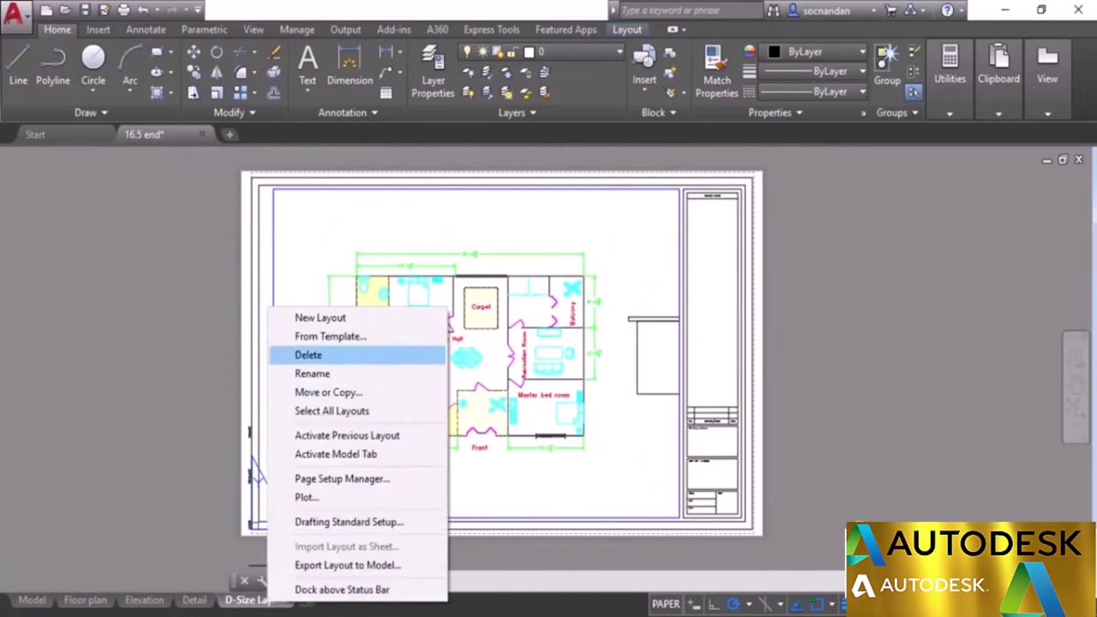
{"action": "left_click", "coordinate": [380, 355]}
{"action": "left_click", "coordinate": [572, 379]}
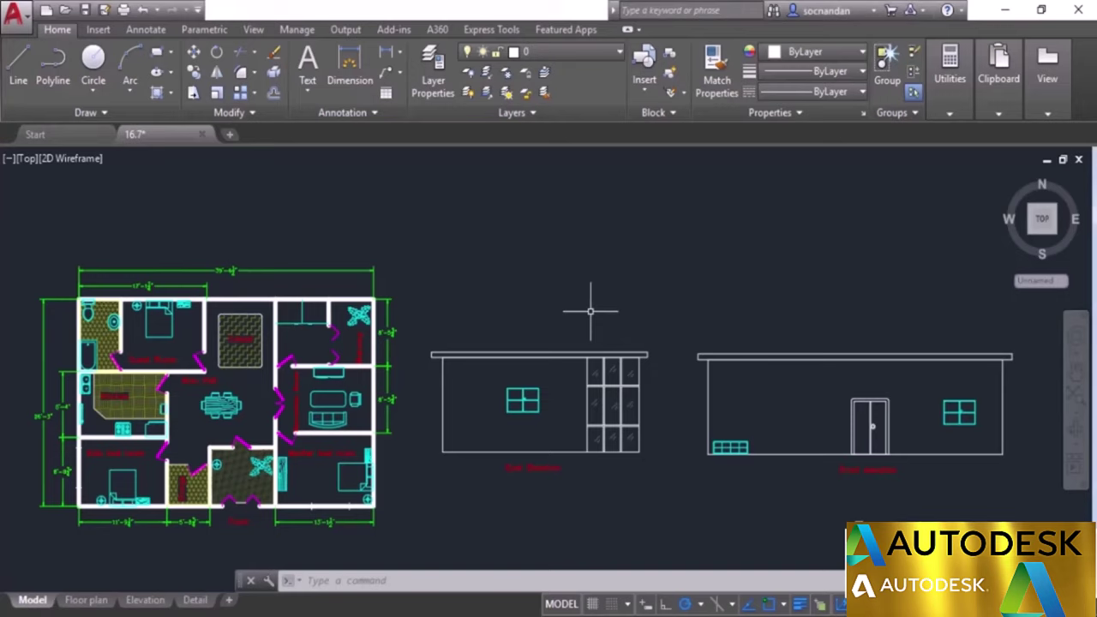
{"action": "key", "text": "ctrl+p"}
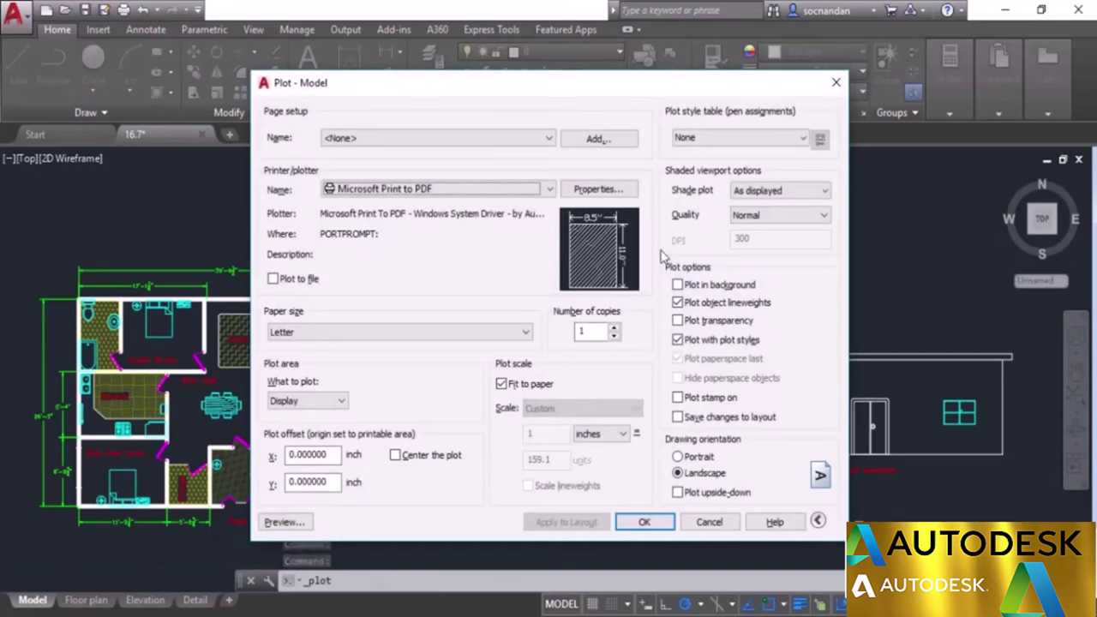
{"action": "left_click", "coordinate": [831, 86]}
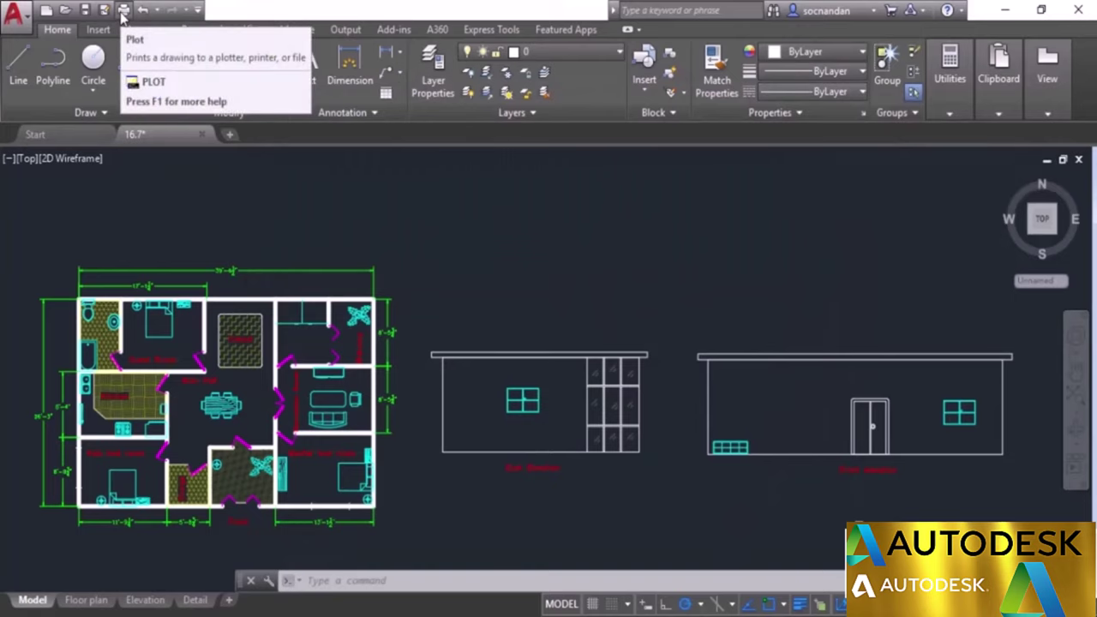
{"action": "left_click", "coordinate": [13, 13]}
{"action": "mouse_move", "coordinate": [48, 380]}
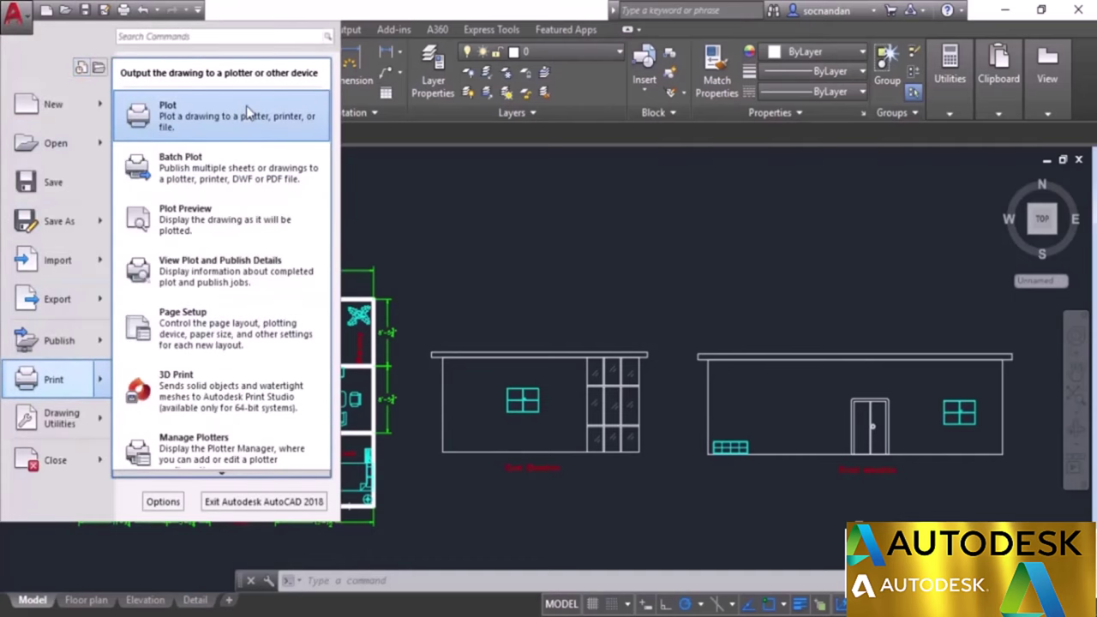
{"action": "left_click", "coordinate": [390, 194]}
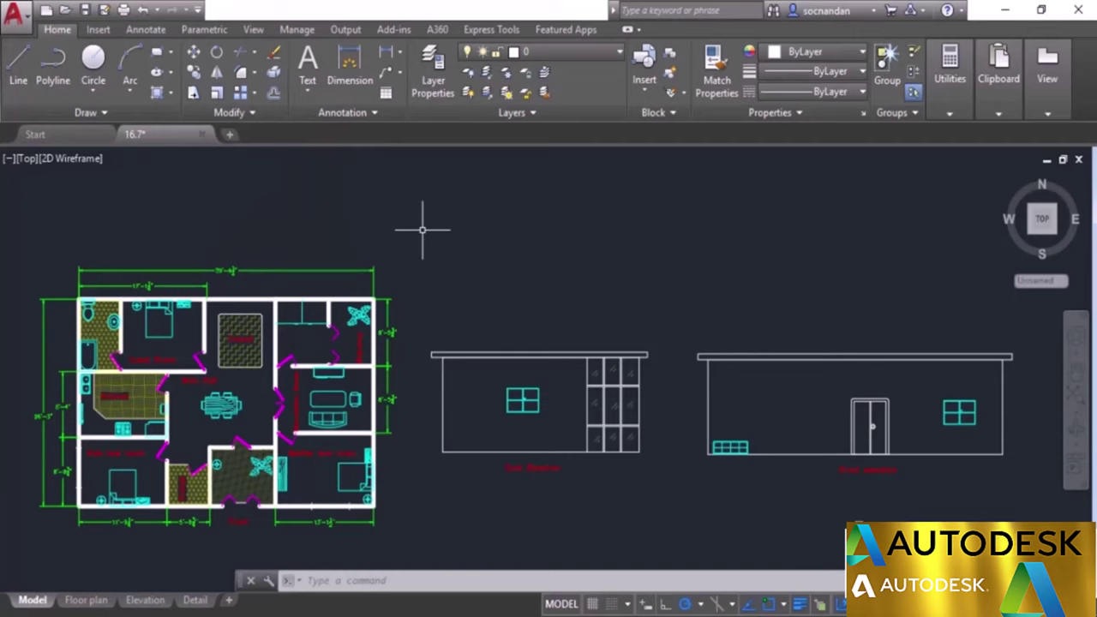
Create a new page setup for model space named "Our setup", starting from <None>.
{"action": "left_click", "coordinate": [347, 31]}
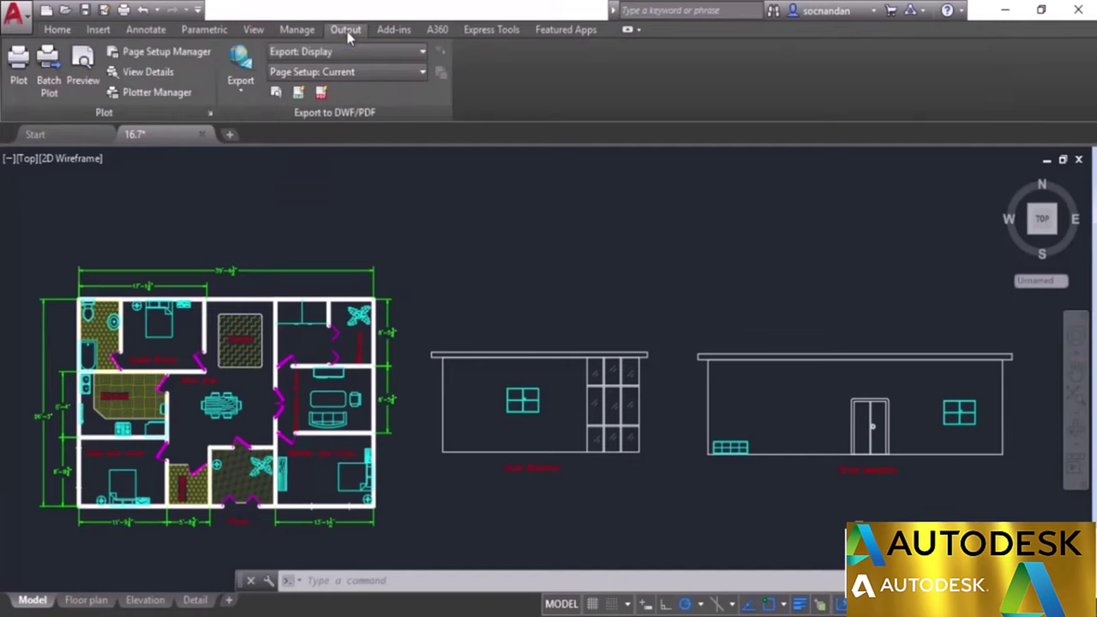
{"action": "left_click", "coordinate": [169, 53]}
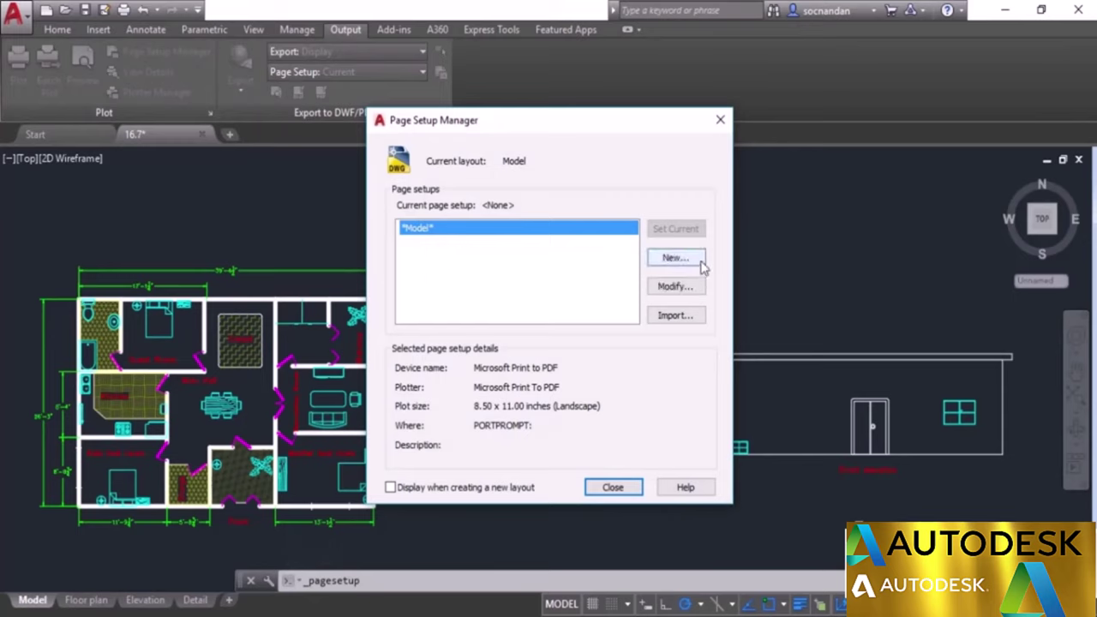
{"action": "left_click", "coordinate": [675, 258]}
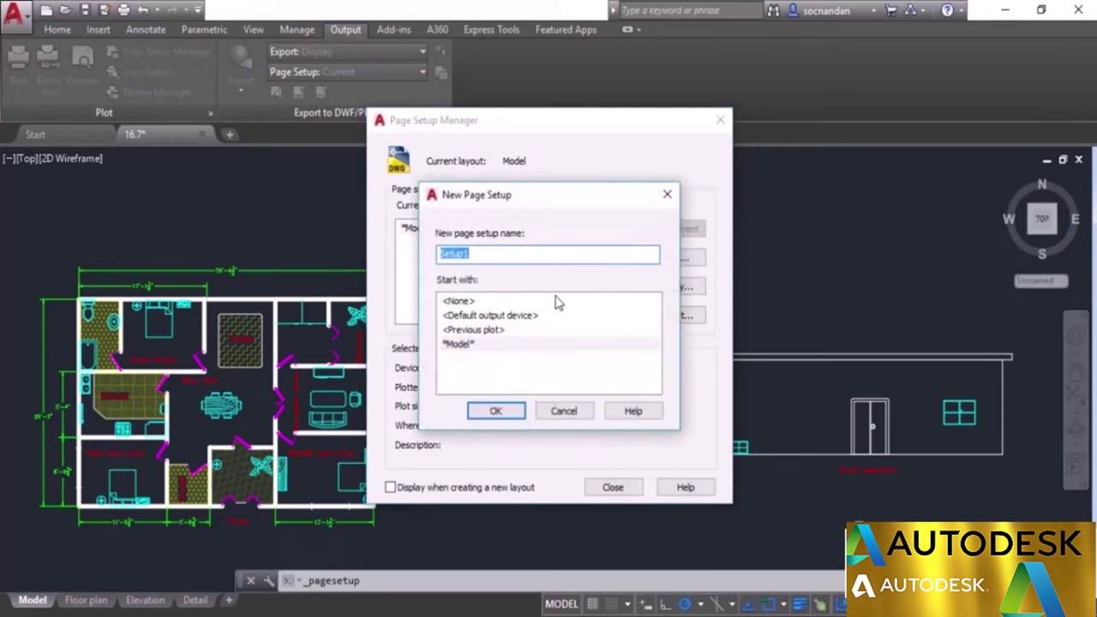
{"action": "left_click", "coordinate": [553, 301]}
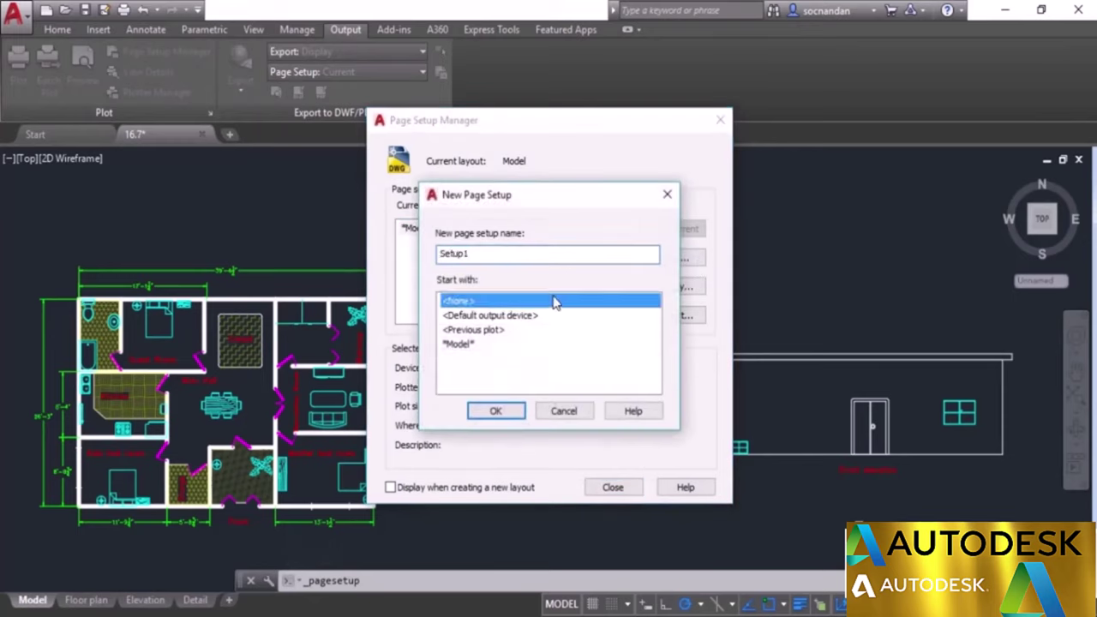
{"action": "double_click", "coordinate": [535, 257]}
{"action": "type", "text": "Our setup"}
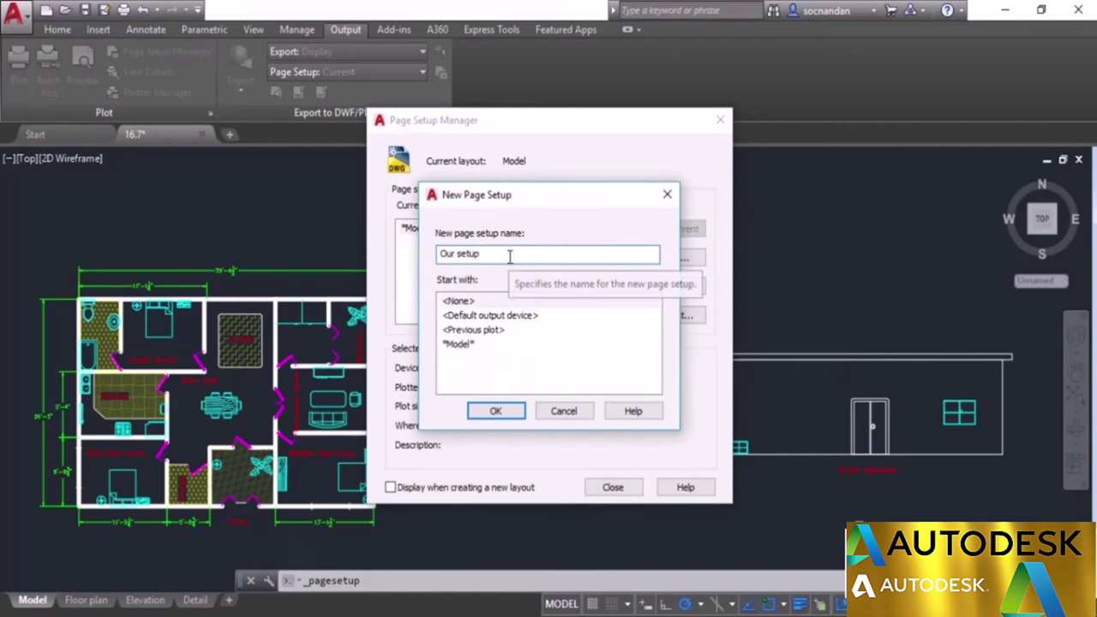
{"action": "left_click", "coordinate": [501, 412]}
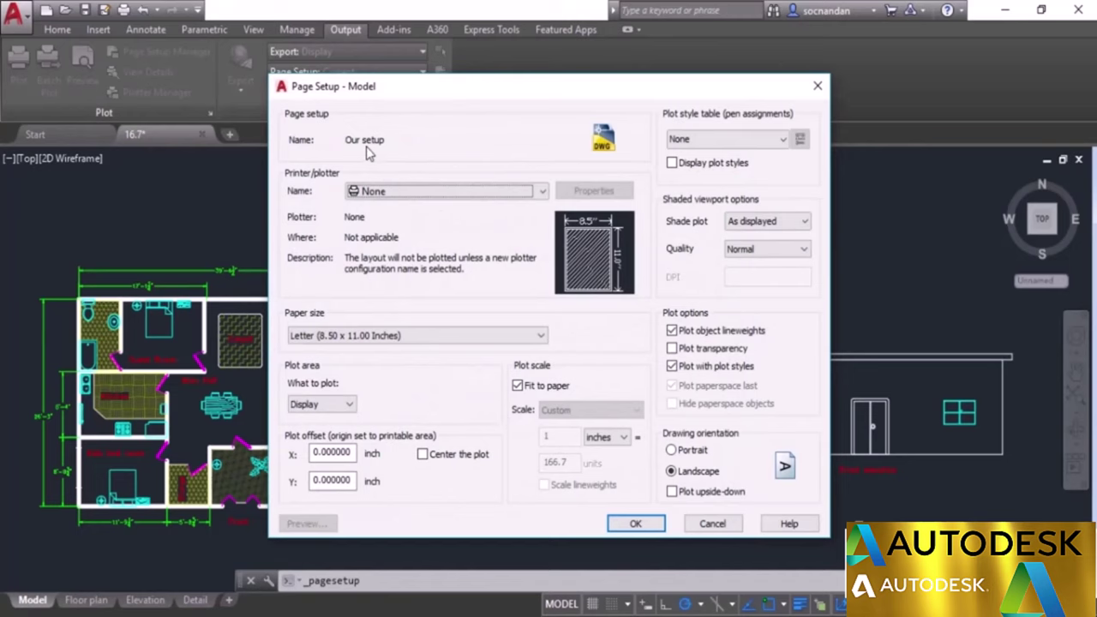
Assign the DWG To PDF.pc3 plotter to the page setup and view its plotter configuration.
{"action": "left_click", "coordinate": [409, 196]}
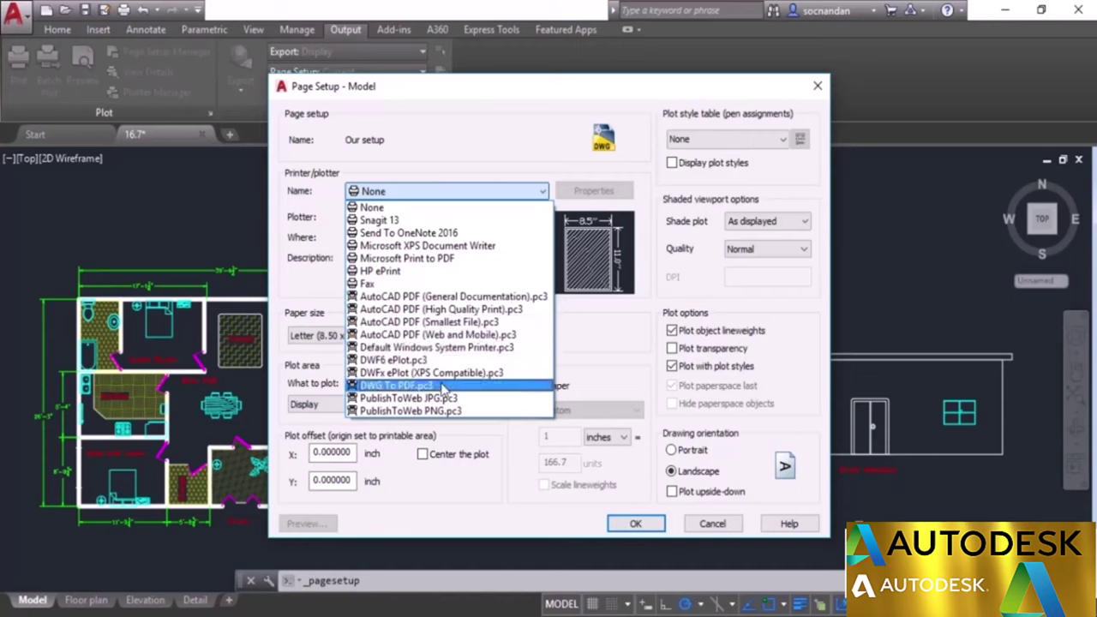
{"action": "left_click", "coordinate": [396, 386]}
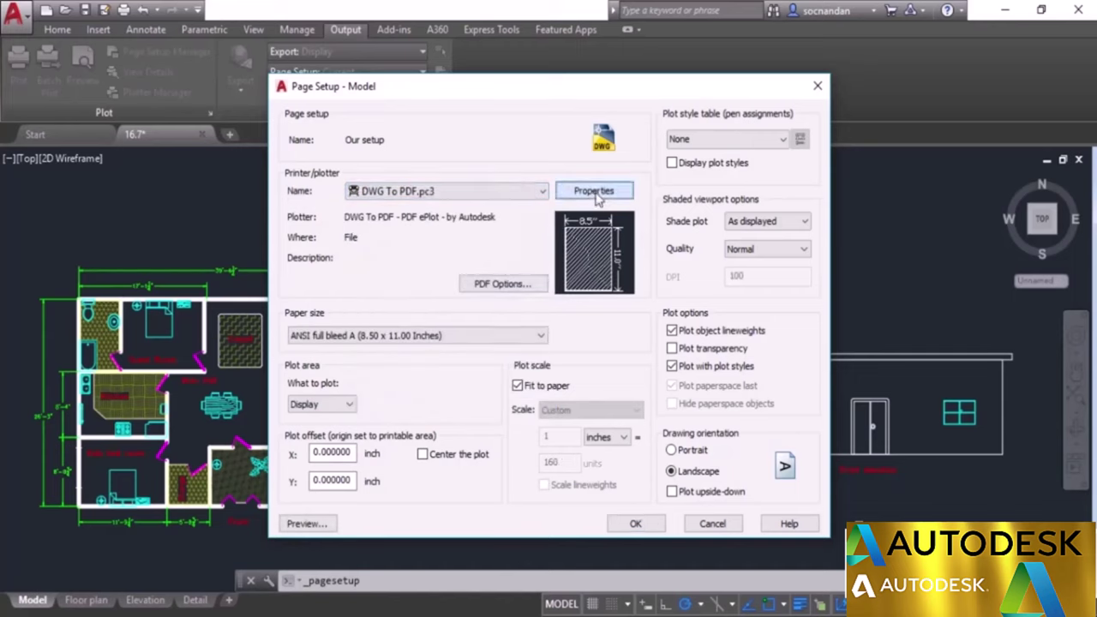
{"action": "left_click", "coordinate": [596, 194]}
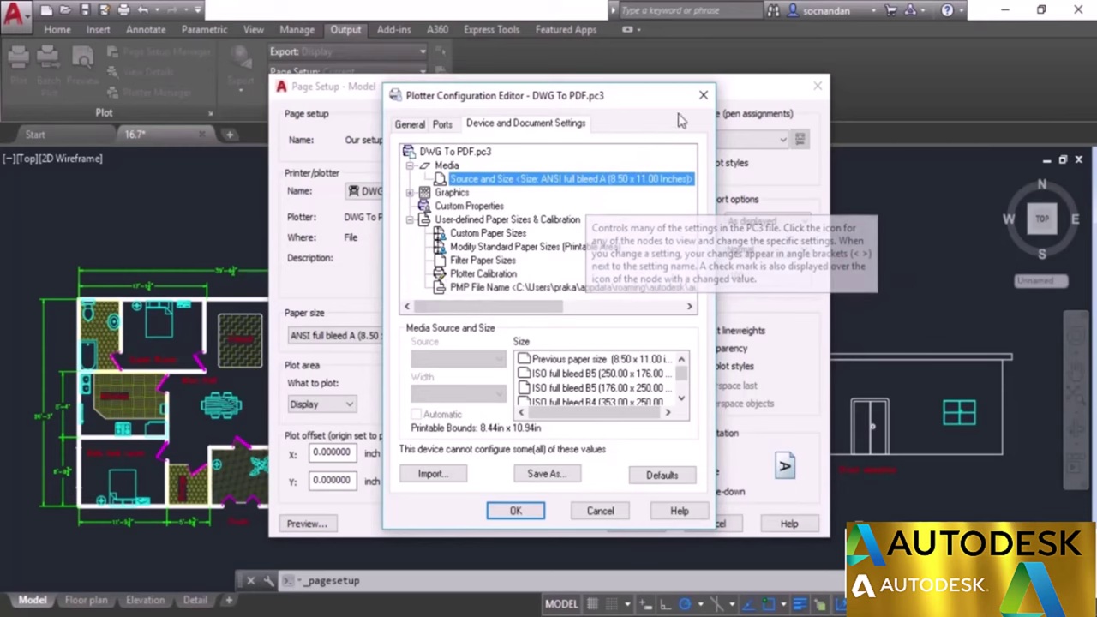
{"action": "left_click", "coordinate": [703, 95]}
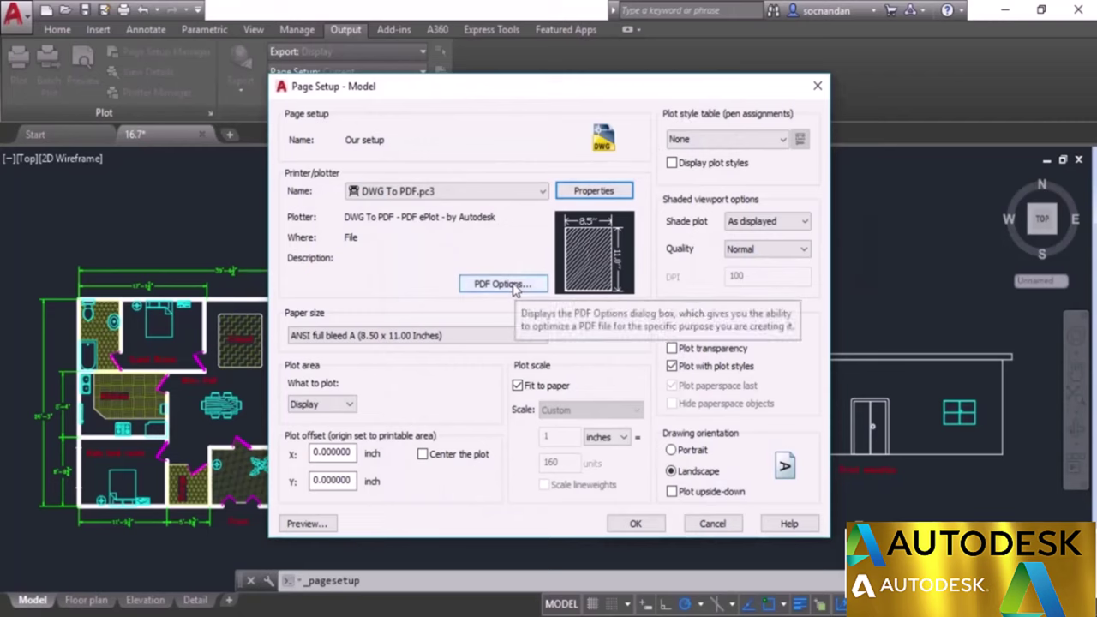
Review the PDF quality, data and font handling options, trying text-to-geometry conversion and restoring the capture of drawing fonts.
{"action": "left_click", "coordinate": [515, 285]}
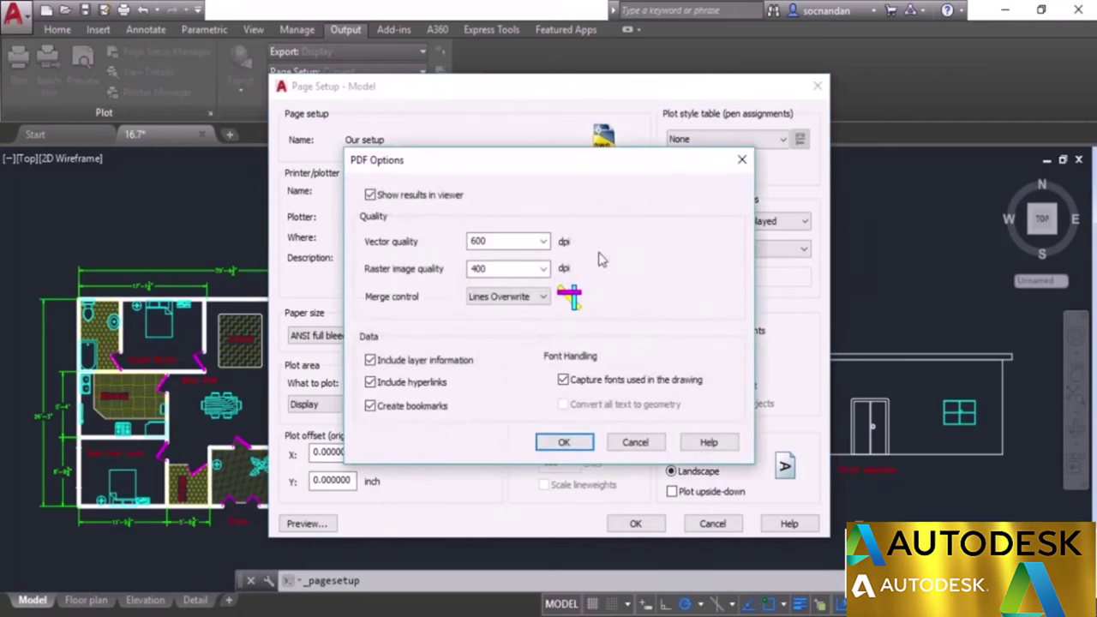
{"action": "left_click_drag", "start_coordinate": [567, 170], "coordinate": [549, 238]}
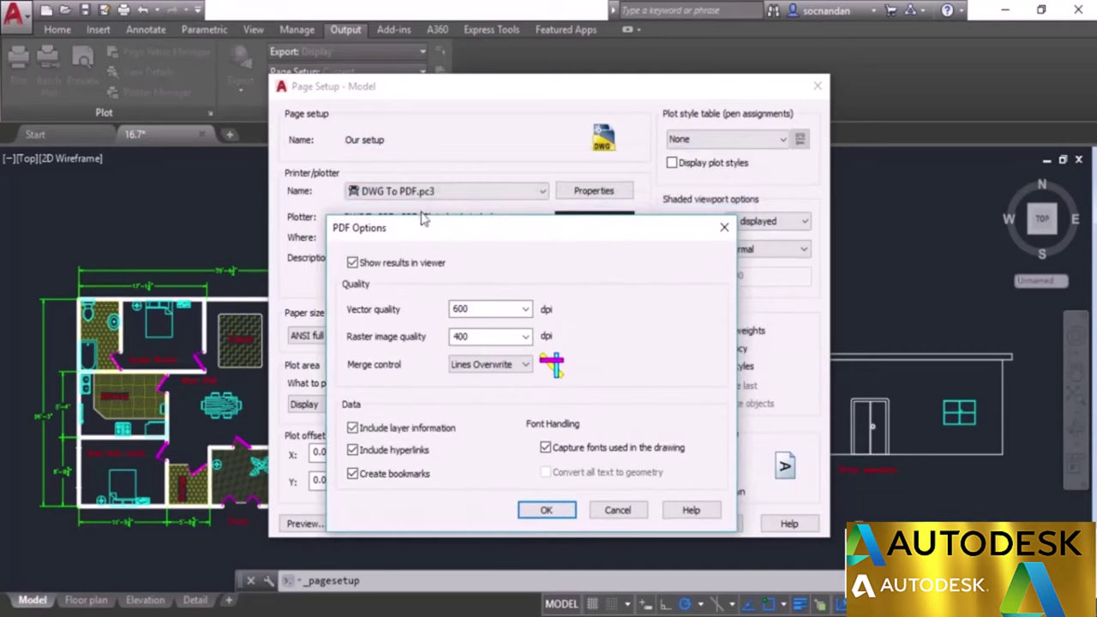
{"action": "left_click_drag", "start_coordinate": [435, 229], "coordinate": [445, 134]}
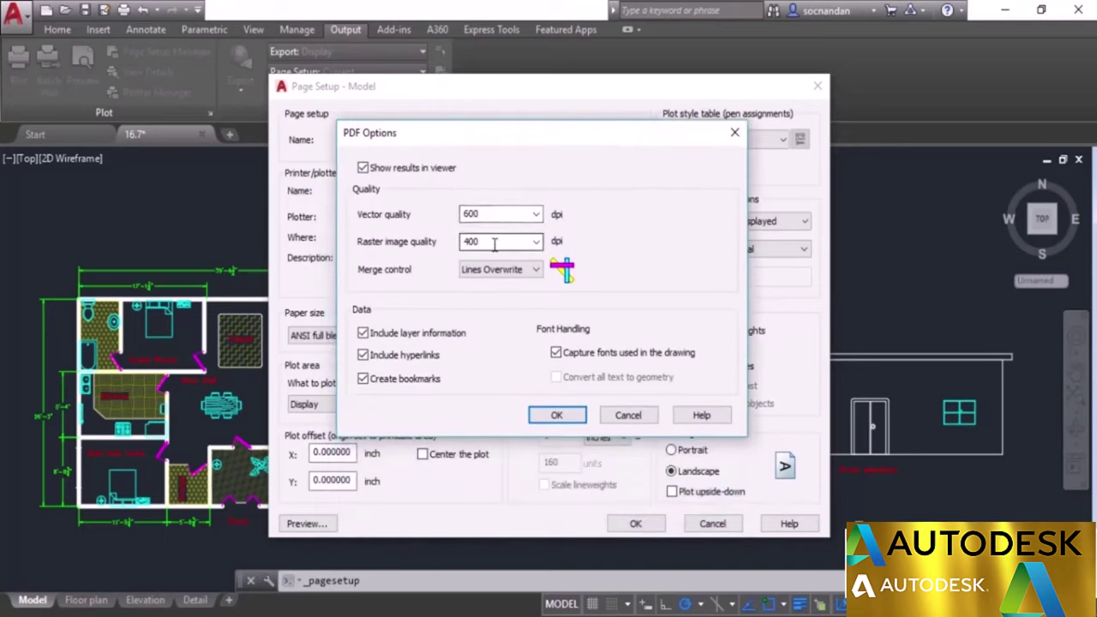
{"action": "key", "text": "Tab"}
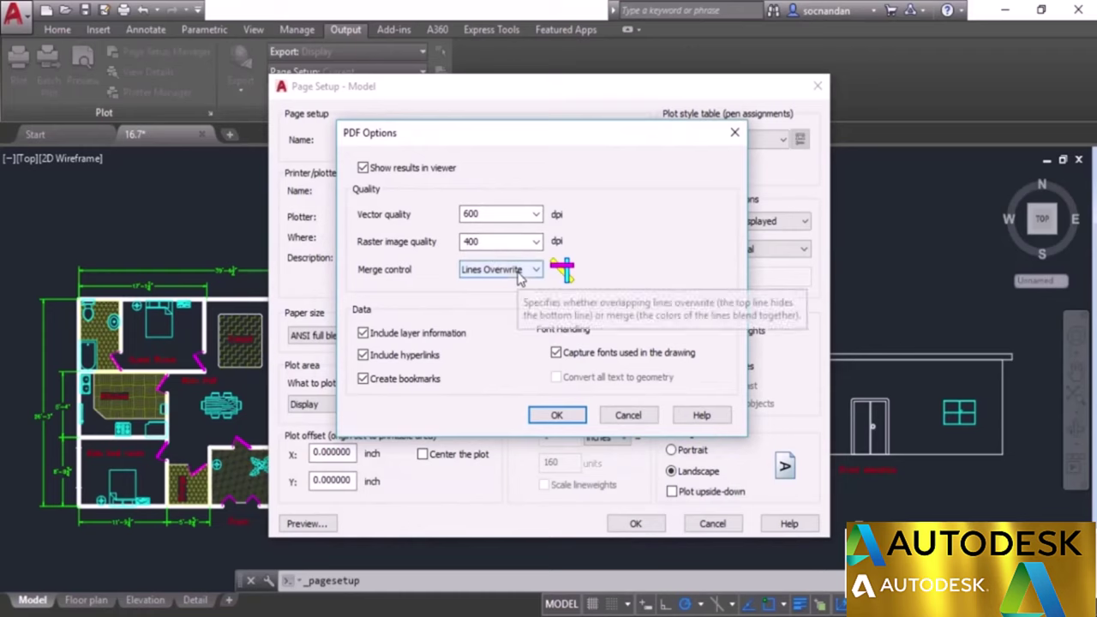
{"action": "left_click", "coordinate": [559, 355]}
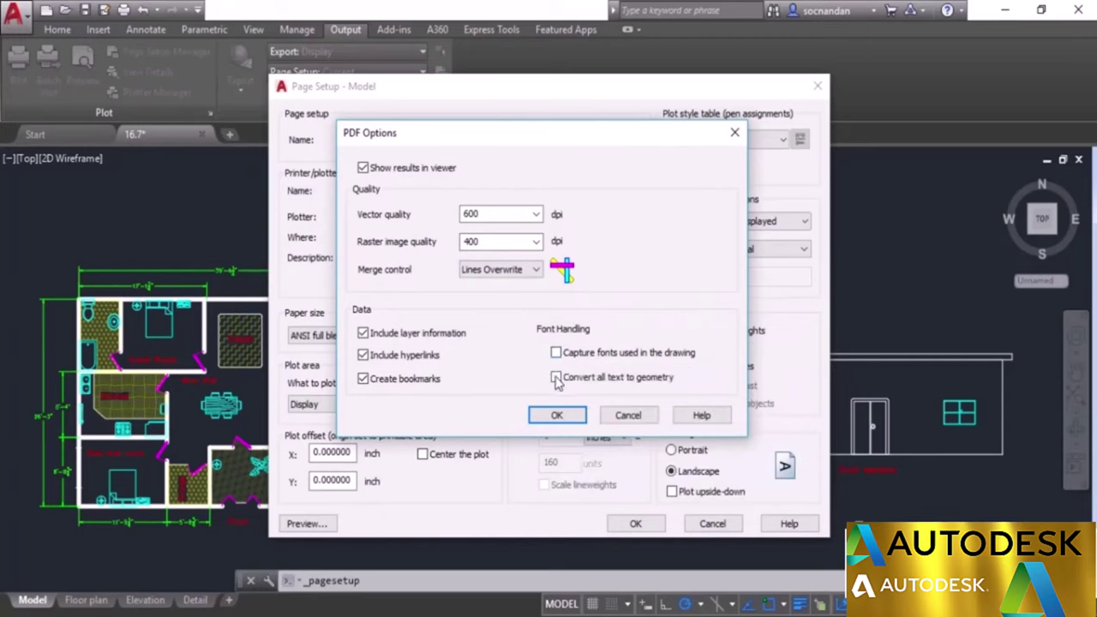
{"action": "left_click", "coordinate": [557, 378]}
{"action": "left_click", "coordinate": [557, 378]}
{"action": "left_click", "coordinate": [558, 354]}
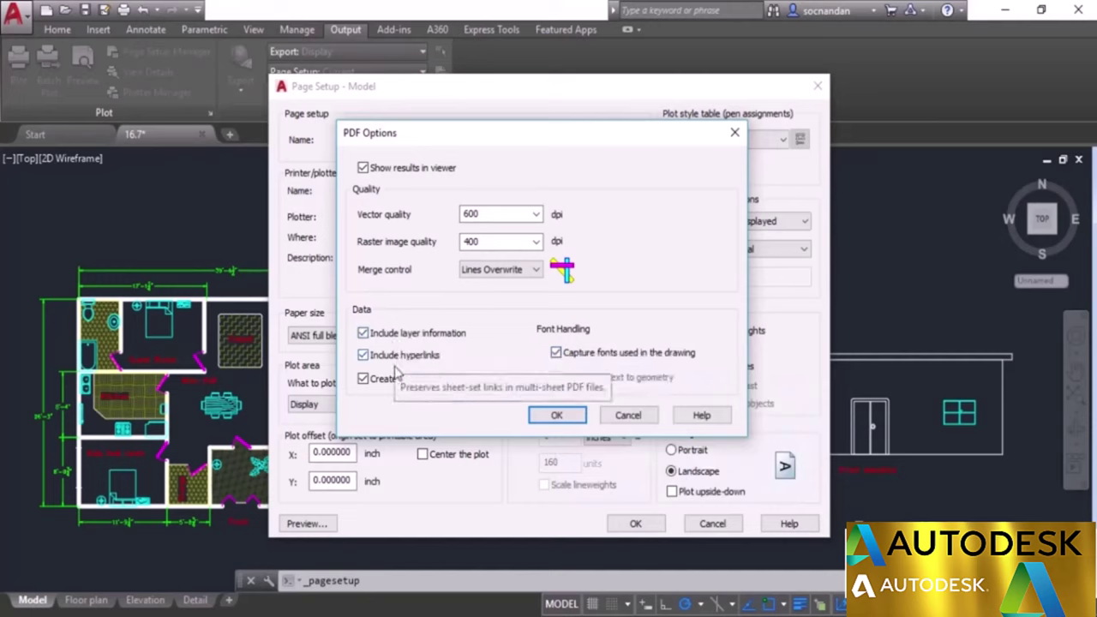
{"action": "left_click", "coordinate": [556, 416]}
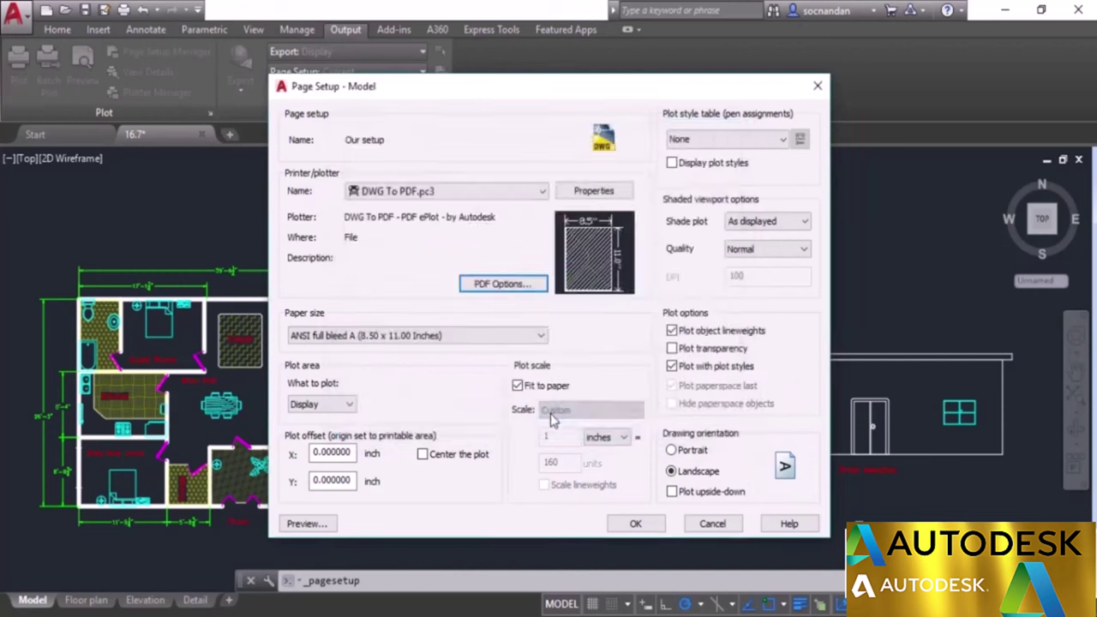
Set the paper size to ISO A3 (420.00 x 297.00 MM) and preview the plot.
{"action": "left_click", "coordinate": [500, 337]}
{"action": "scroll", "coordinate": [455, 228], "scroll_direction": "down", "scroll_amount": 3}
{"action": "scroll", "coordinate": [455, 227], "scroll_direction": "up", "scroll_amount": 3}
{"action": "scroll", "coordinate": [455, 227], "scroll_direction": "up", "scroll_amount": 1}
{"action": "left_click", "coordinate": [436, 210]}
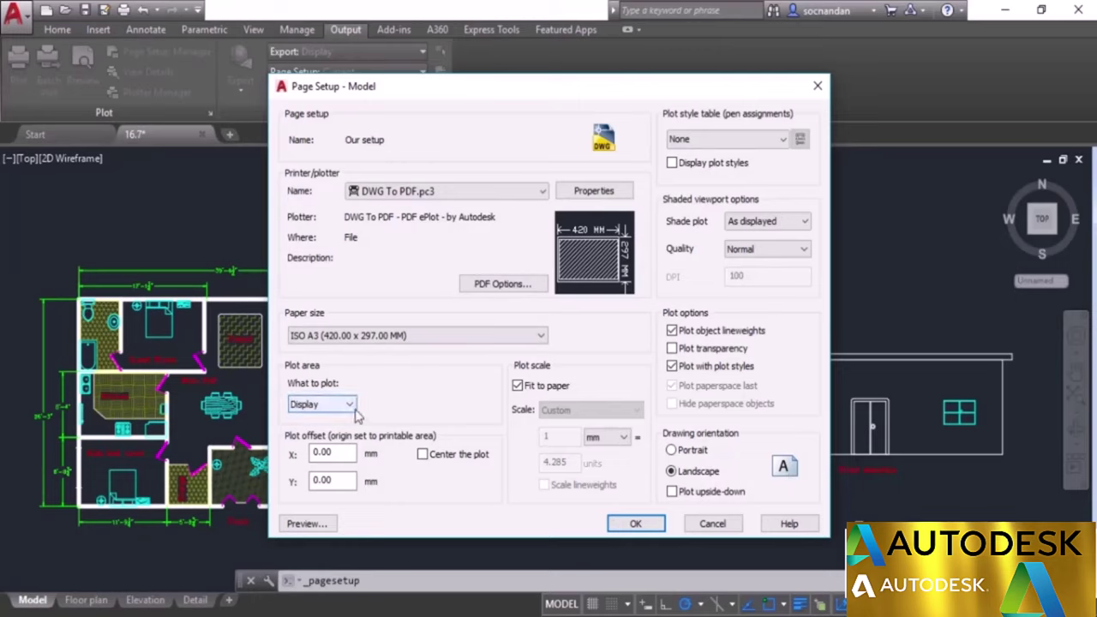
{"action": "left_click", "coordinate": [325, 524]}
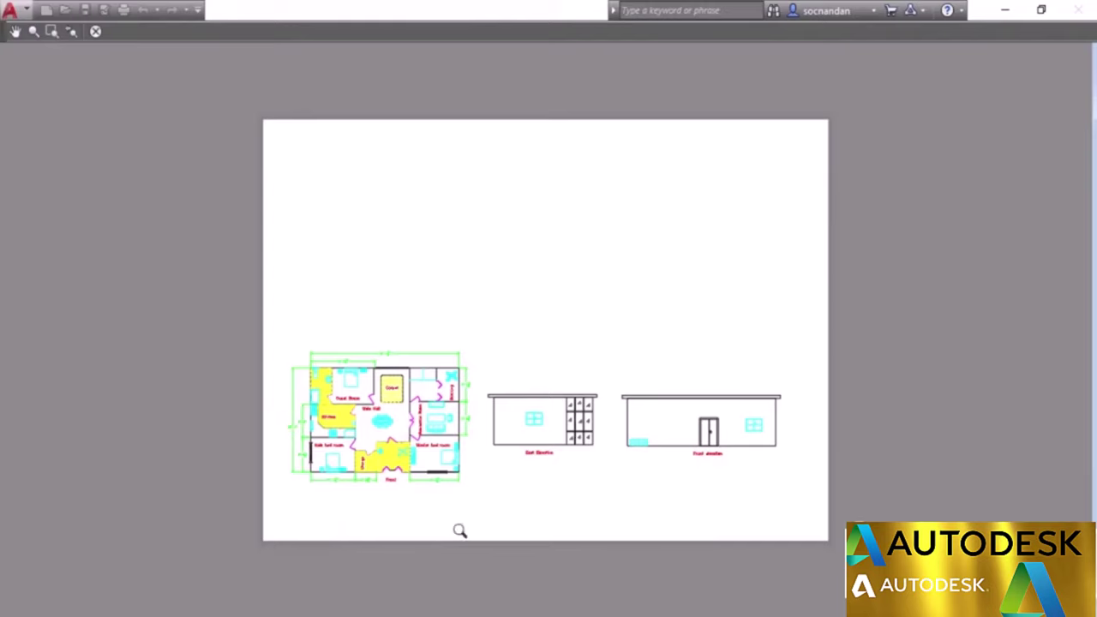
{"action": "left_click", "coordinate": [100, 33]}
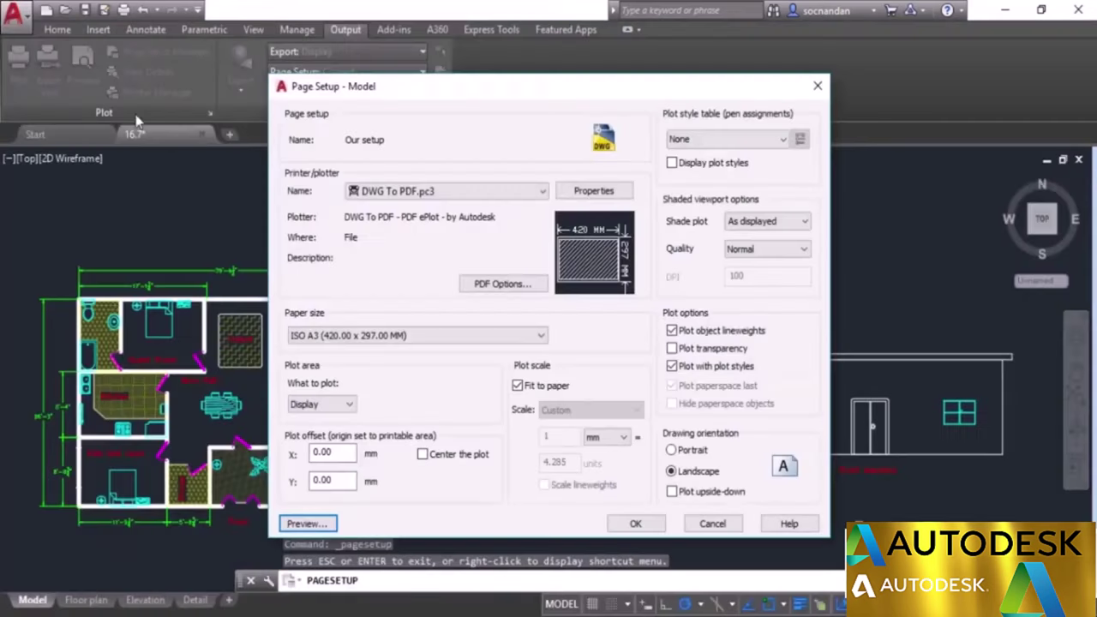
Center the plot on the sheet and check the result in a plot preview.
{"action": "left_click", "coordinate": [422, 455]}
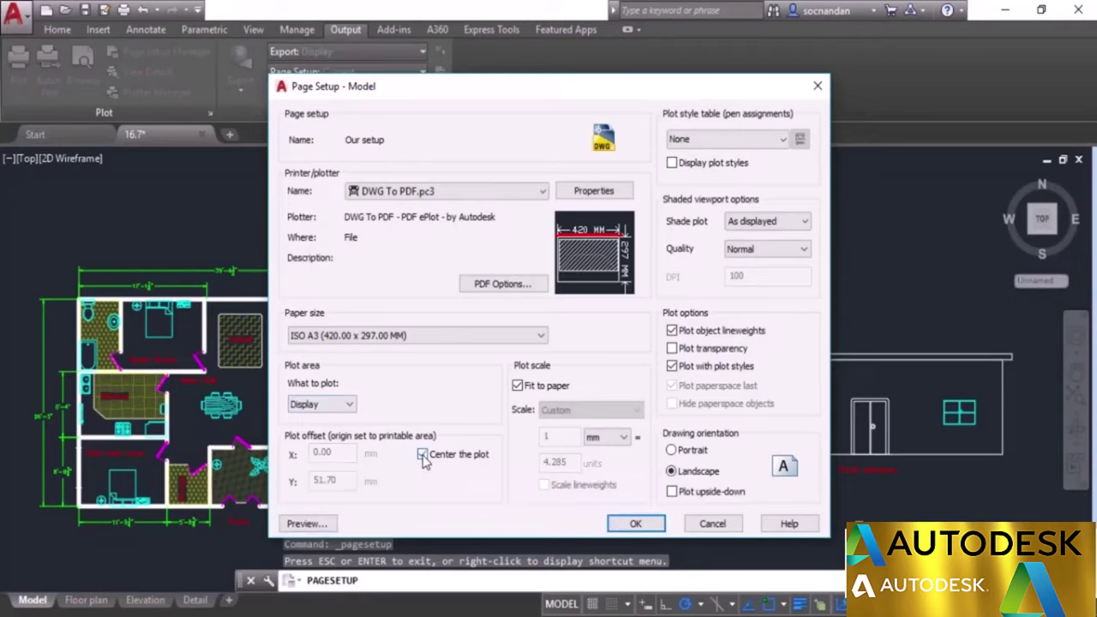
{"action": "left_click", "coordinate": [307, 524]}
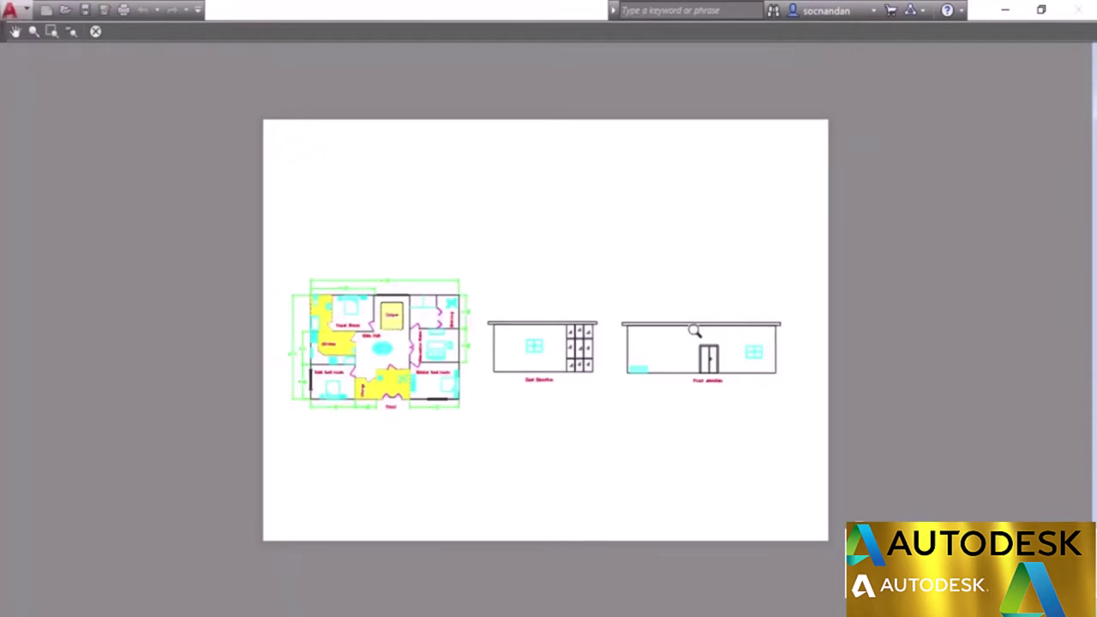
{"action": "left_click", "coordinate": [94, 37]}
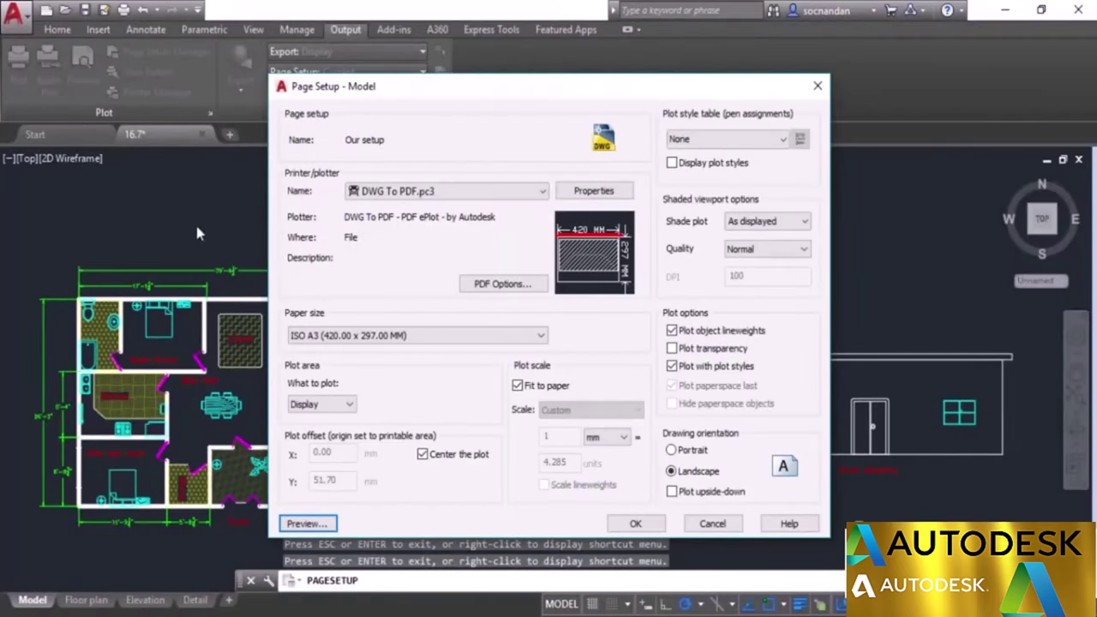
Set the plot area to Extents and preview how the drawing fills the sheet.
{"action": "left_click", "coordinate": [350, 404]}
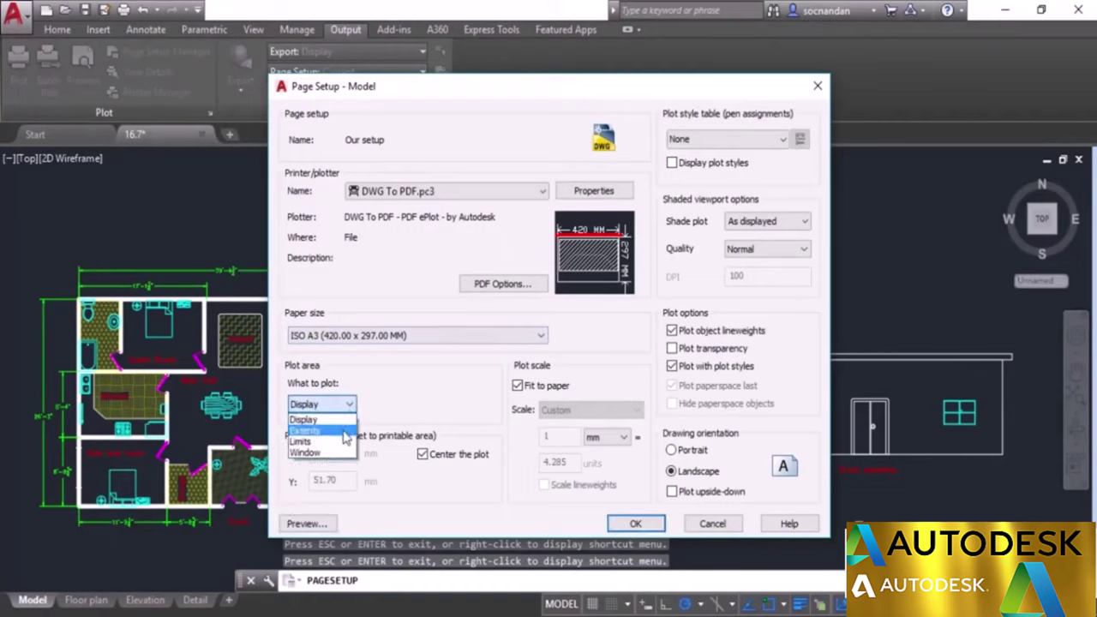
{"action": "left_click", "coordinate": [345, 432]}
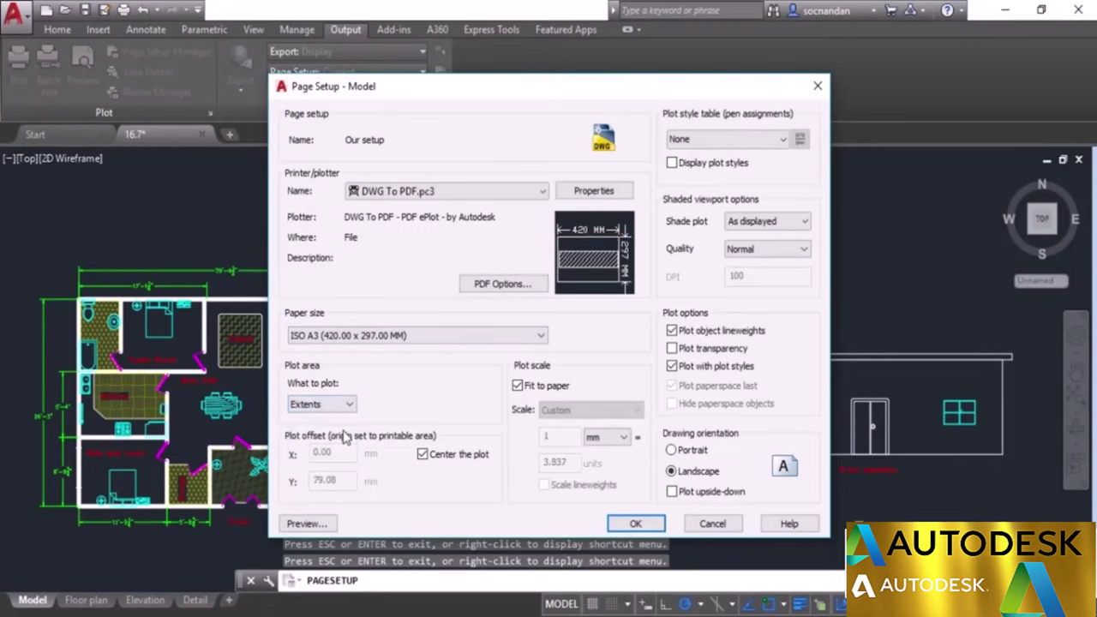
{"action": "left_click", "coordinate": [315, 524]}
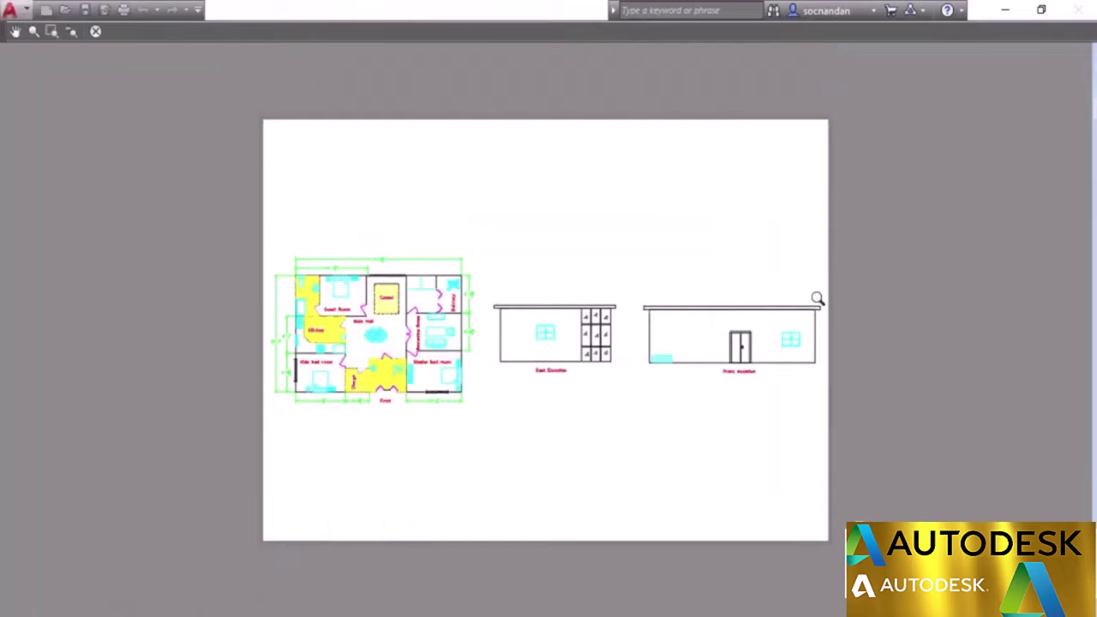
{"action": "left_click", "coordinate": [97, 32]}
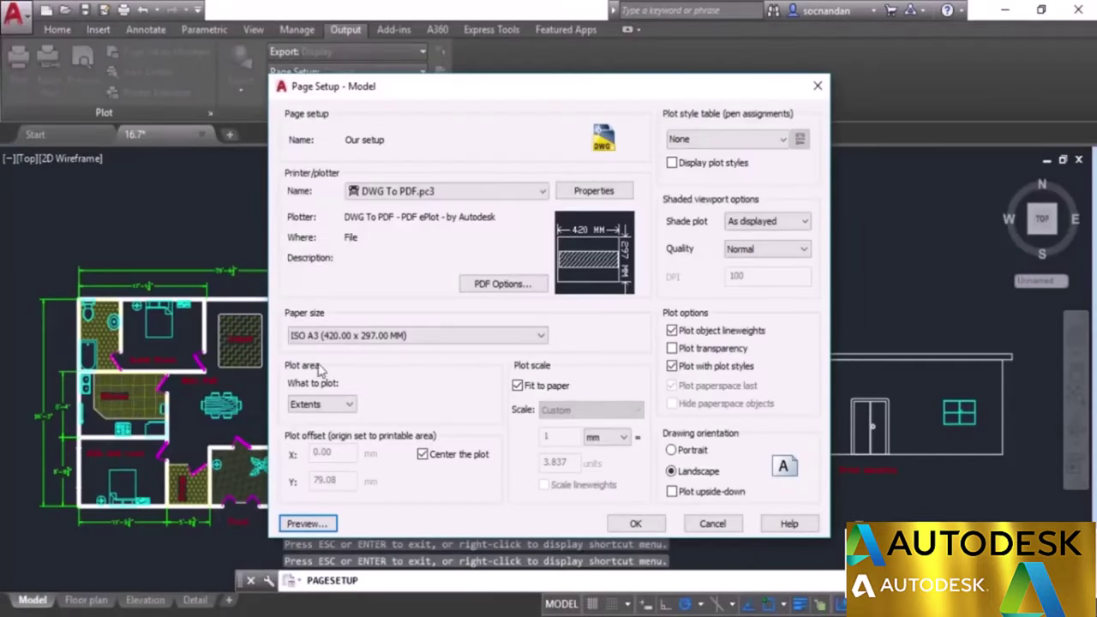
Set the plot area to a window enclosing the floor plan and all its dimensions.
{"action": "left_click", "coordinate": [348, 404]}
{"action": "left_click", "coordinate": [340, 459]}
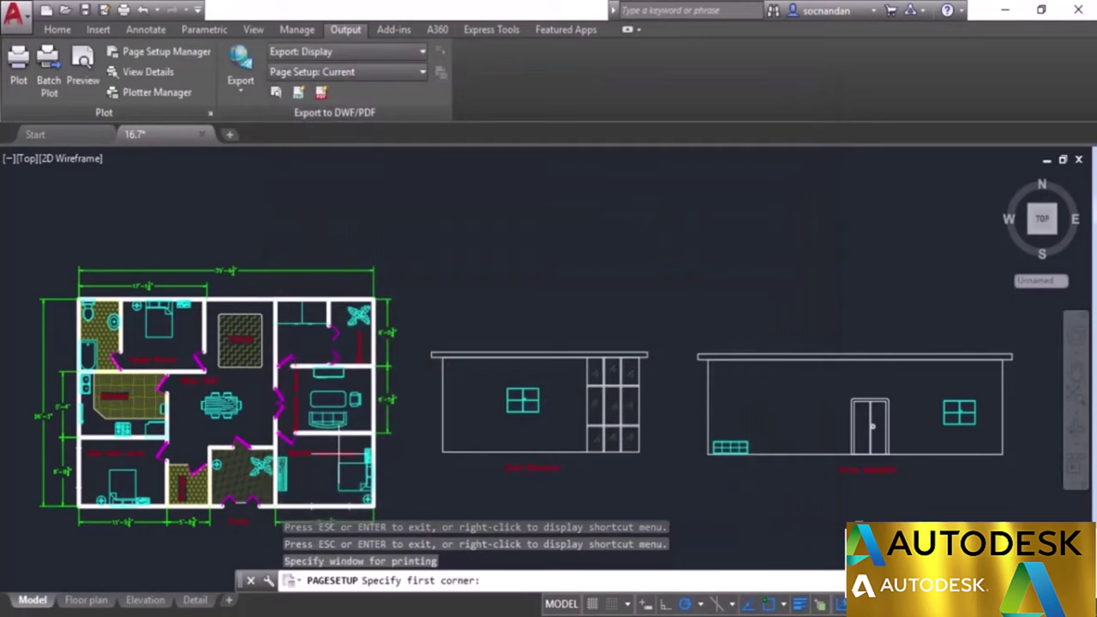
{"action": "mouse_move", "coordinate": [409, 419]}
{"action": "middle_mouse_down"}
{"action": "mouse_move", "coordinate": [548, 361]}
{"action": "mouse_move", "coordinate": [588, 378]}
{"action": "middle_mouse_up"}
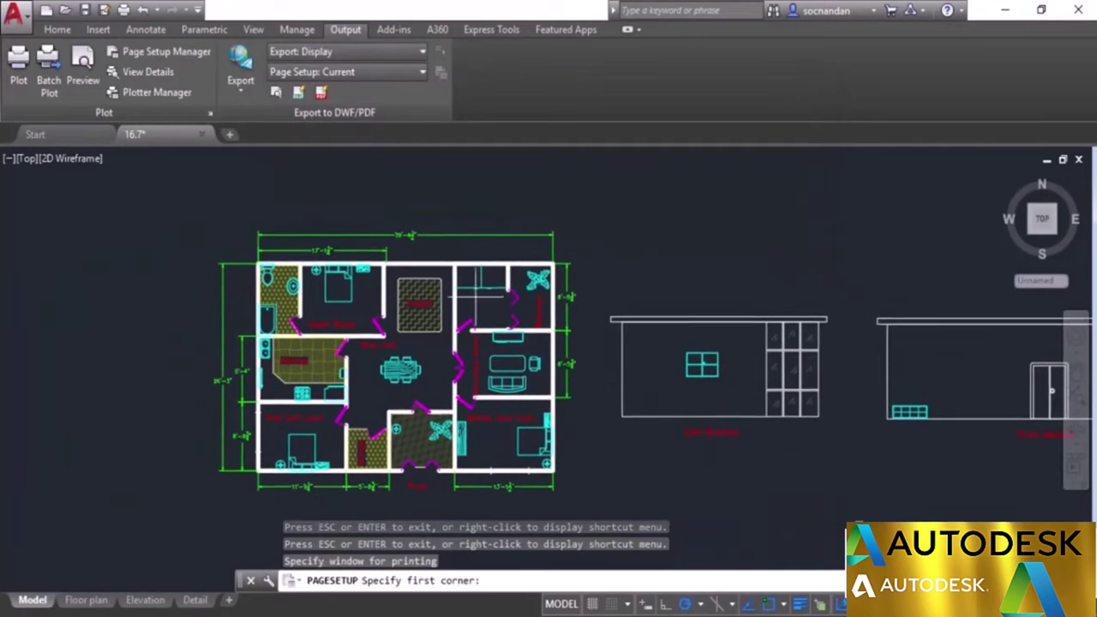
{"action": "left_click", "coordinate": [204, 223]}
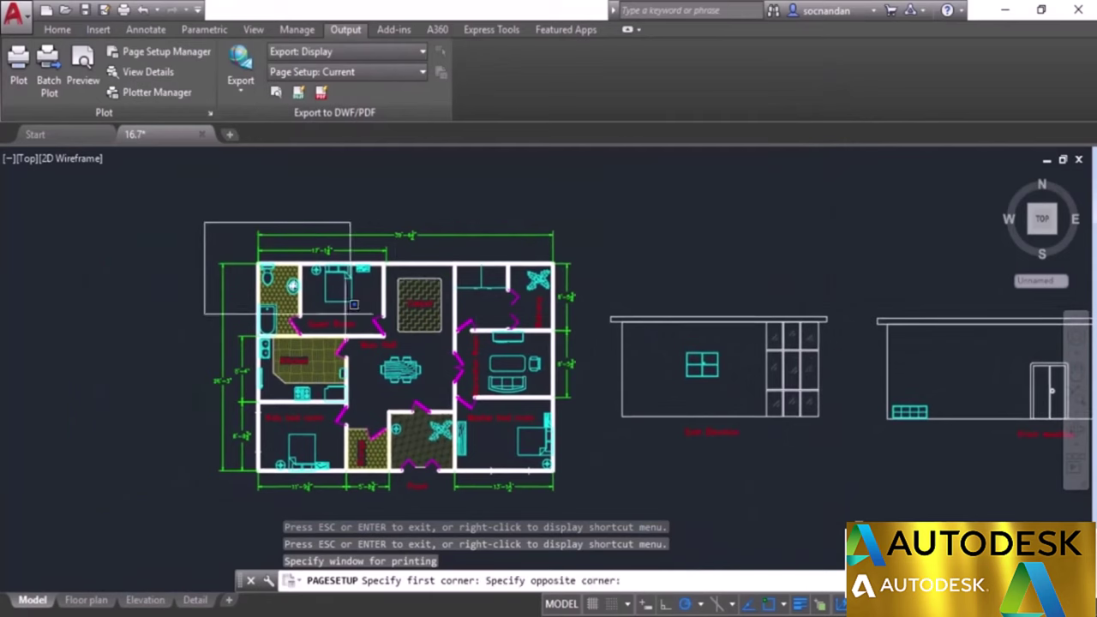
{"action": "left_click", "coordinate": [594, 513]}
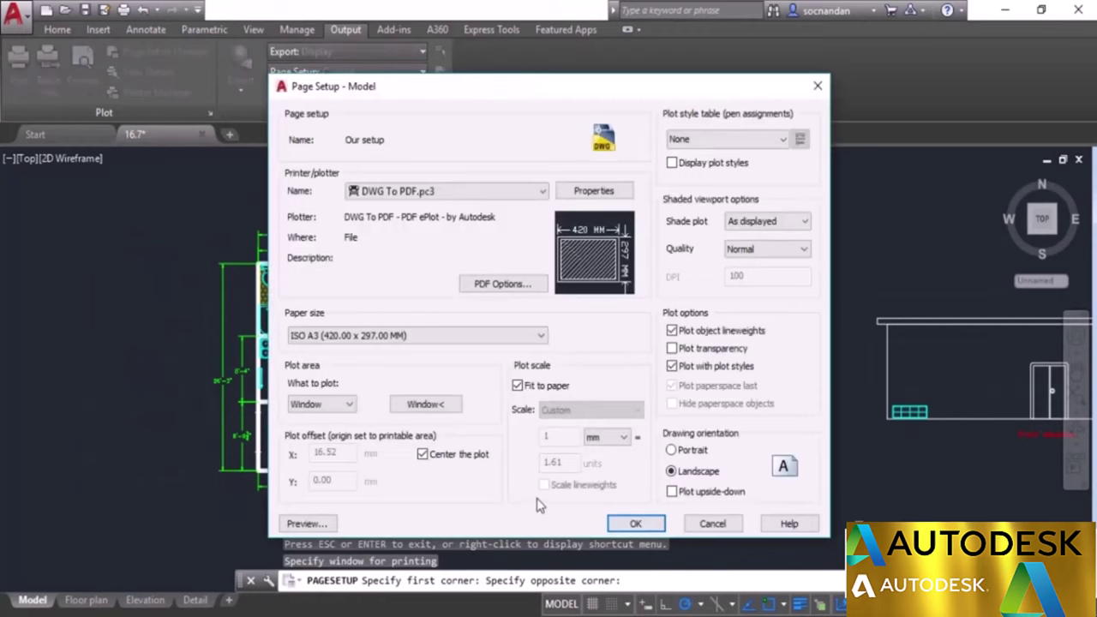
{"action": "mouse_move", "coordinate": [573, 250]}
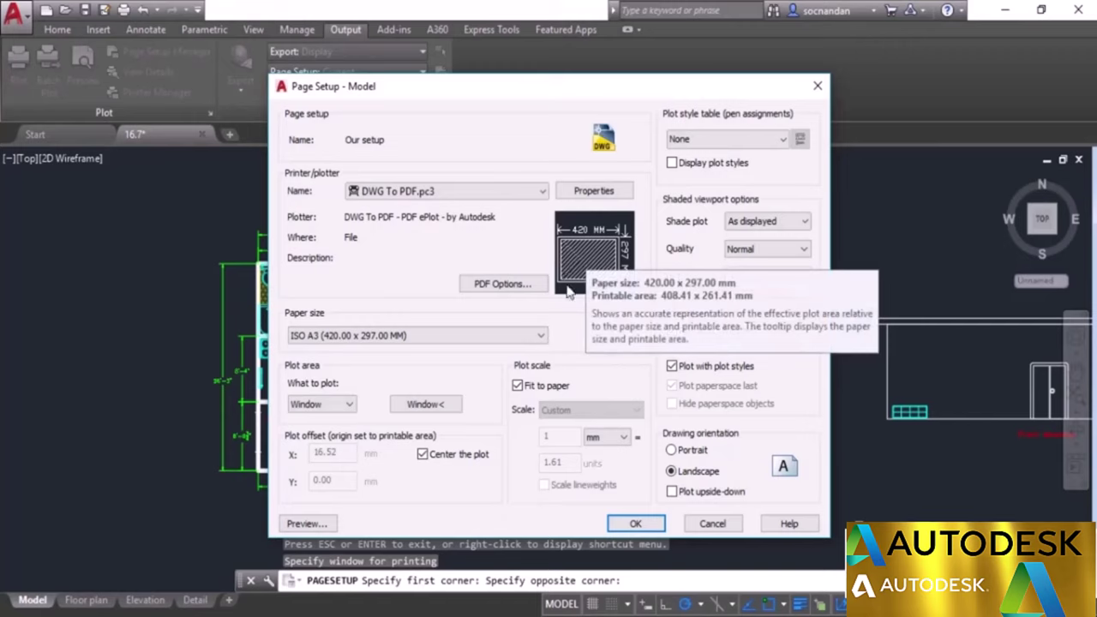
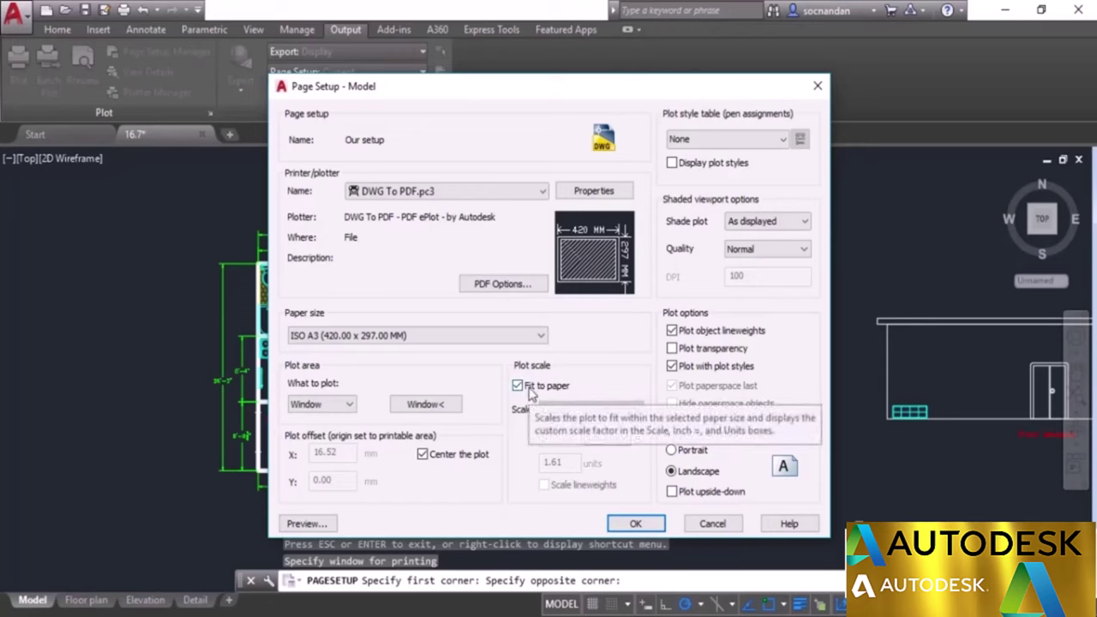
Turn off fitting the plot to the paper and set the plot scale to 1:2.
{"action": "left_click", "coordinate": [530, 387]}
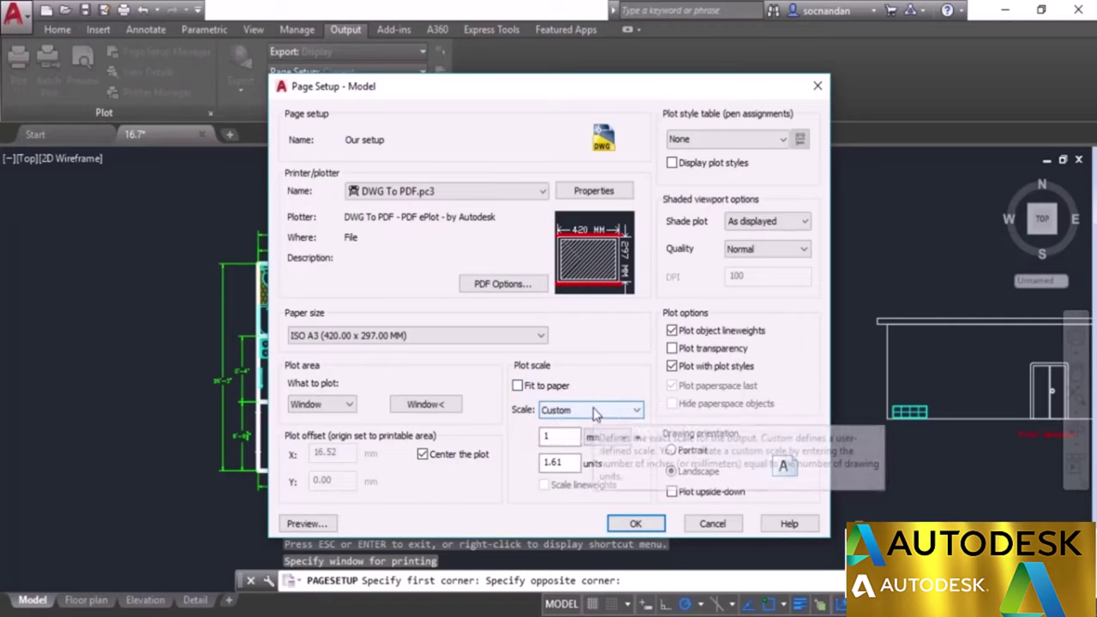
{"action": "left_click", "coordinate": [596, 413]}
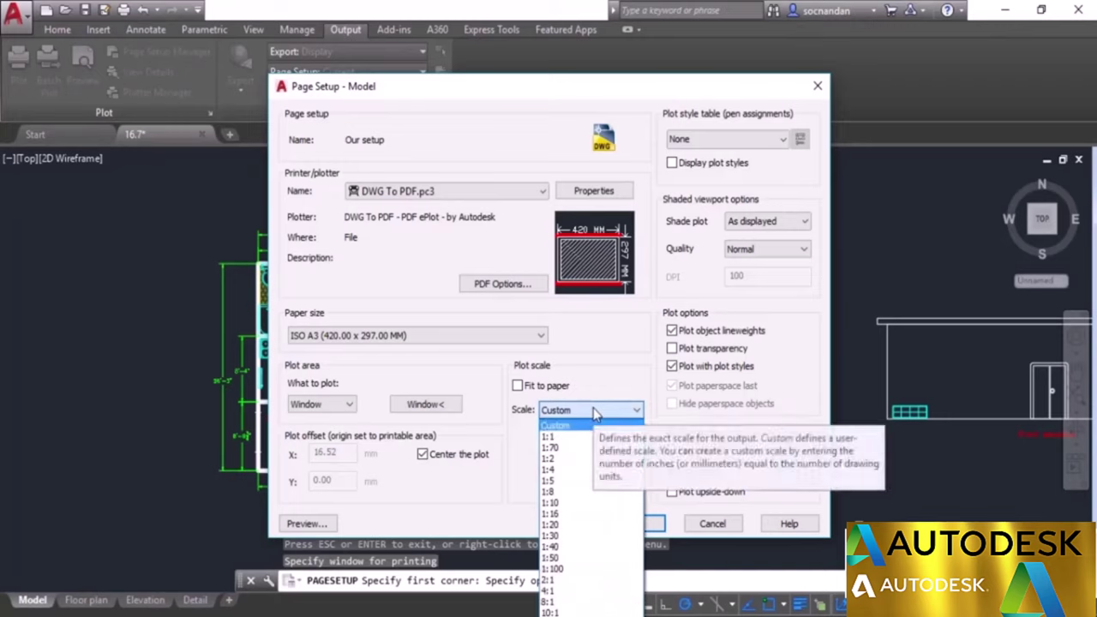
{"action": "left_click", "coordinate": [596, 414]}
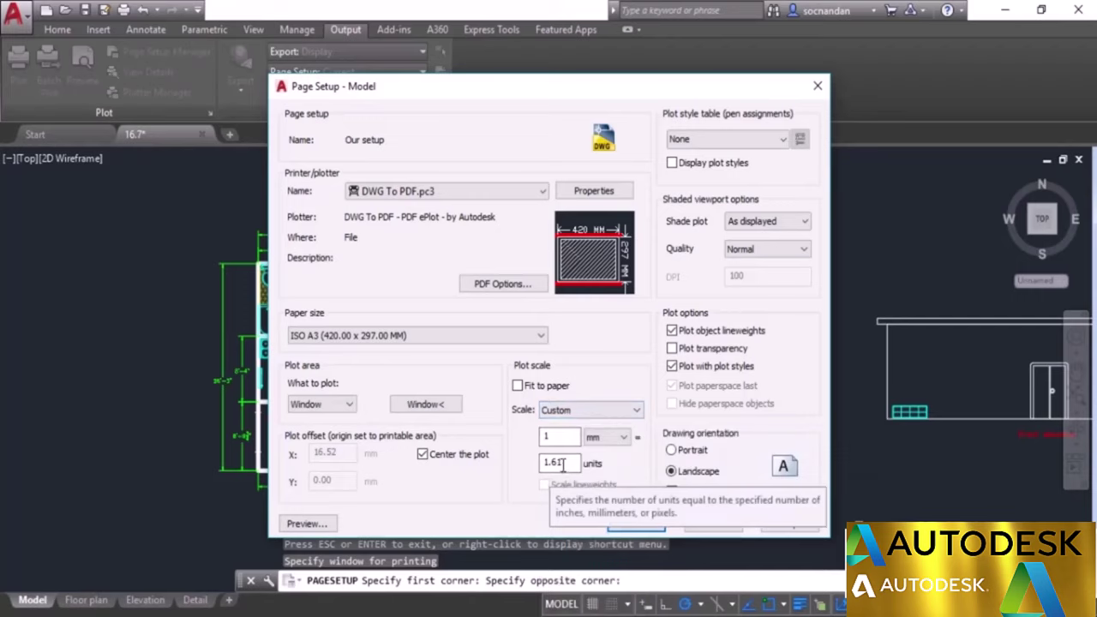
{"action": "left_click", "coordinate": [598, 413]}
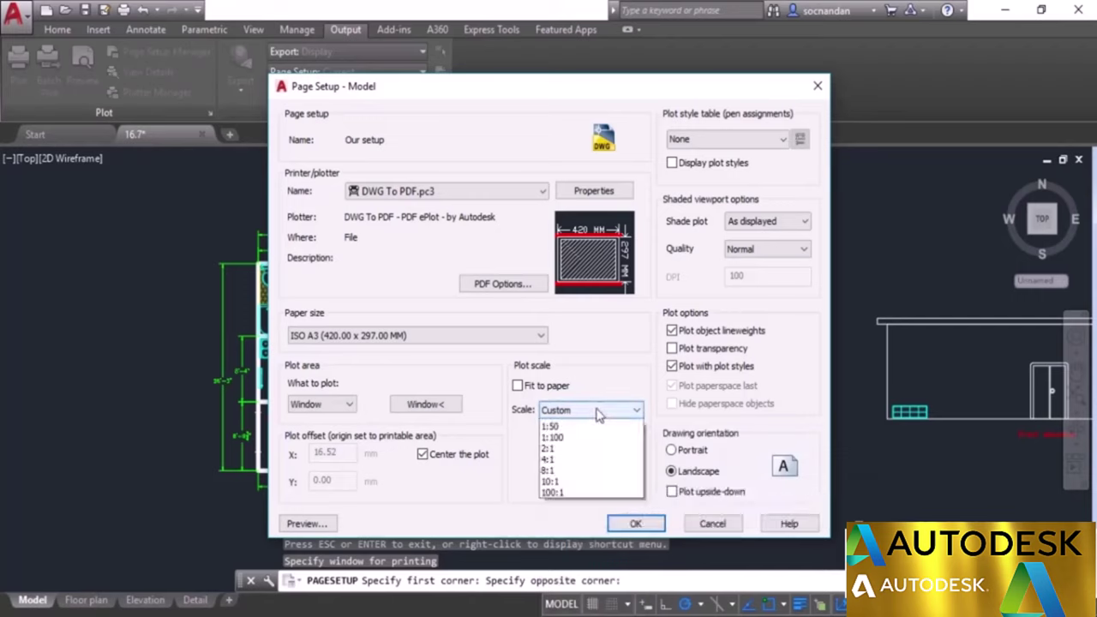
{"action": "left_click", "coordinate": [585, 459]}
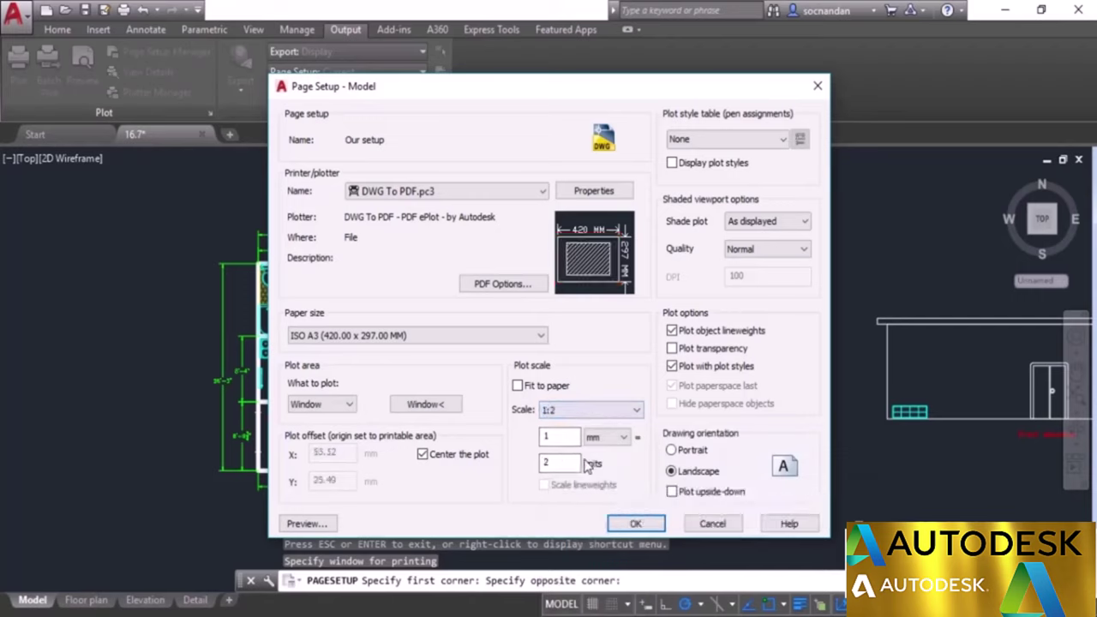
{"action": "mouse_move", "coordinate": [607, 283]}
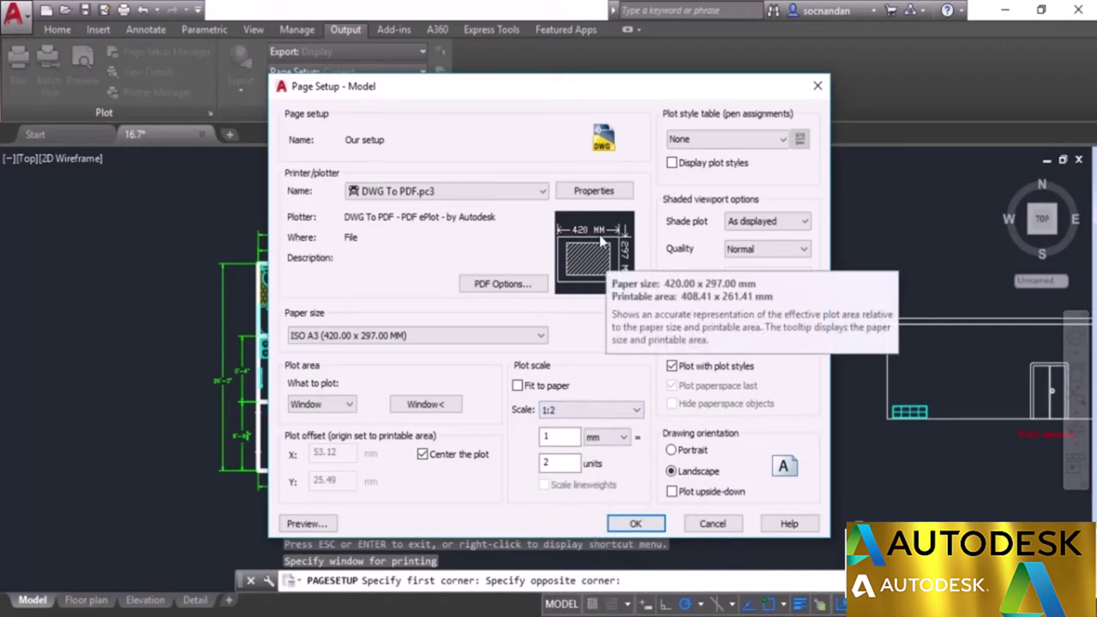
Compare plot scales of 1:1 and 1:4 against the sheet, and restore the 1:2 scale.
{"action": "left_click", "coordinate": [590, 411]}
{"action": "left_click", "coordinate": [565, 439]}
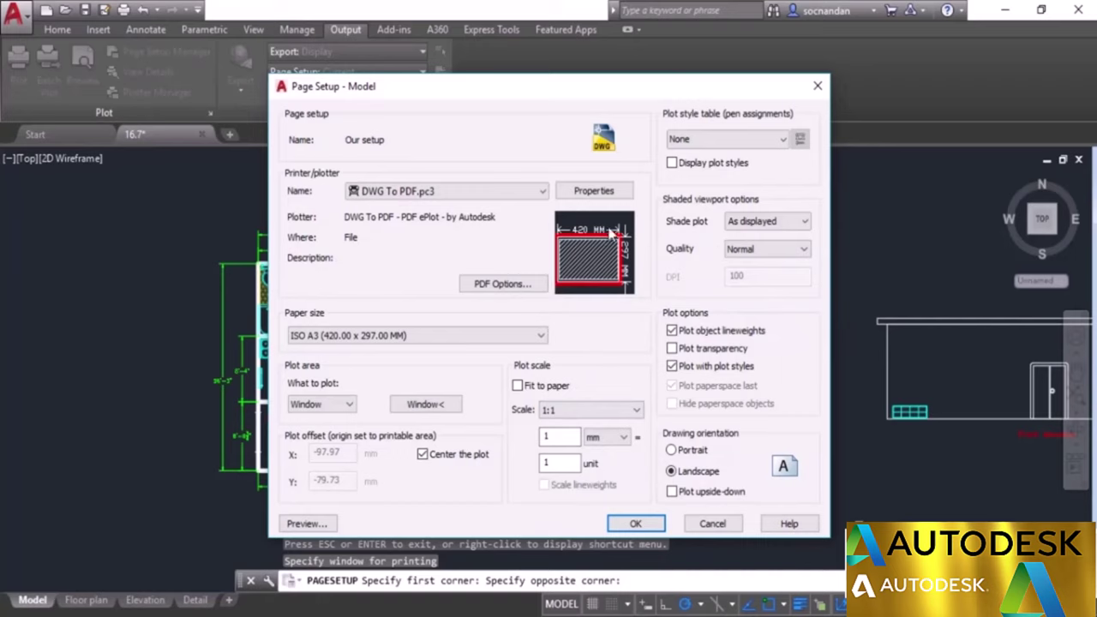
{"action": "mouse_move", "coordinate": [627, 264]}
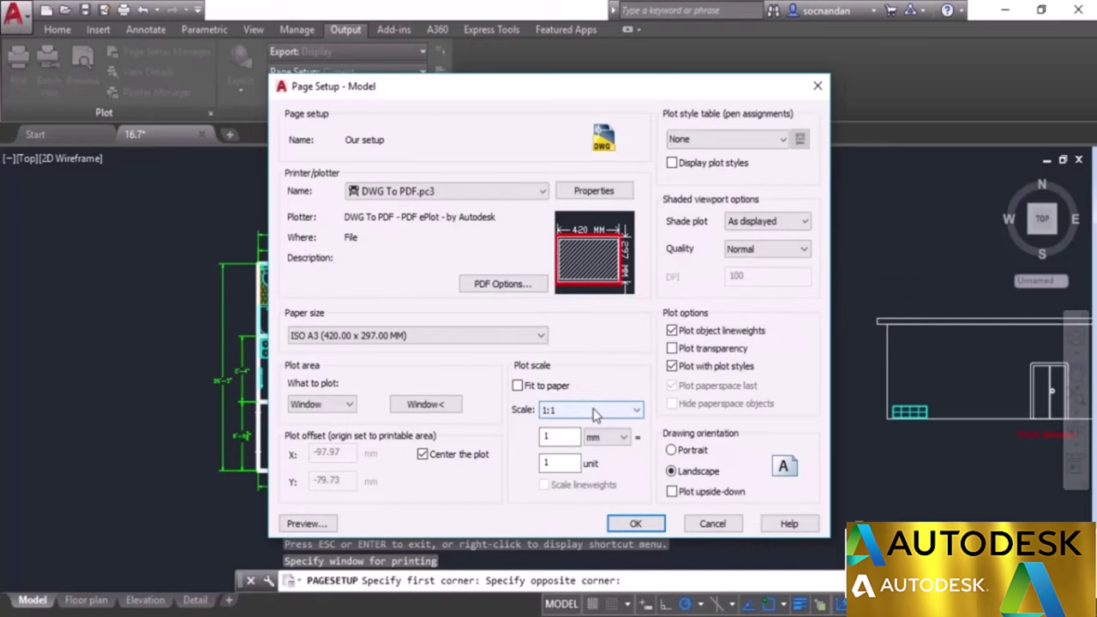
{"action": "left_click", "coordinate": [595, 412]}
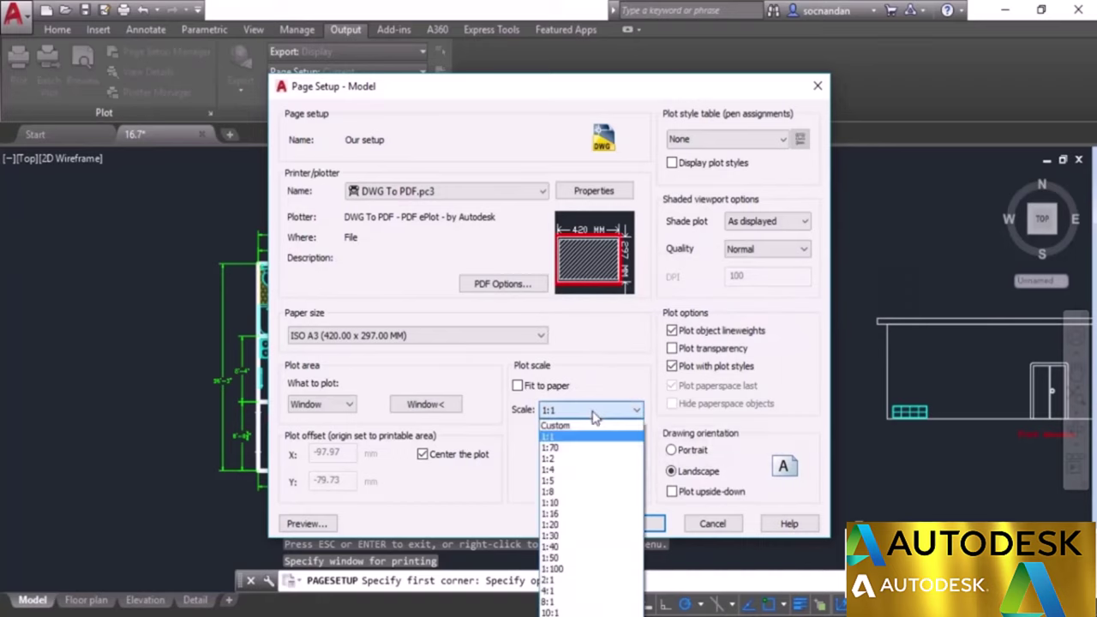
{"action": "left_click", "coordinate": [574, 460]}
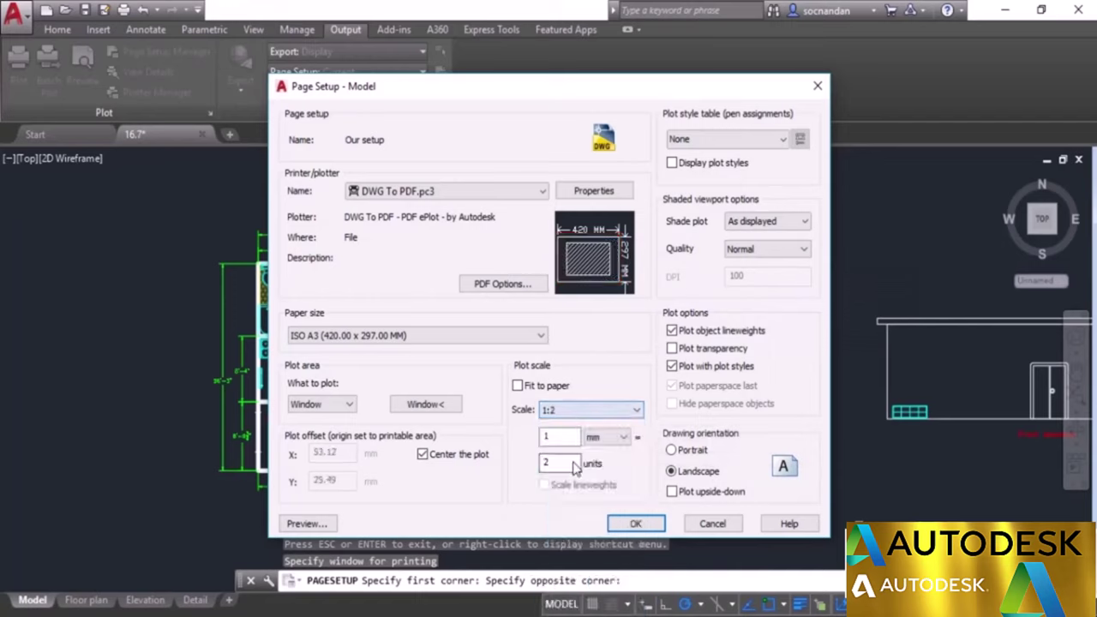
{"action": "left_click", "coordinate": [596, 413]}
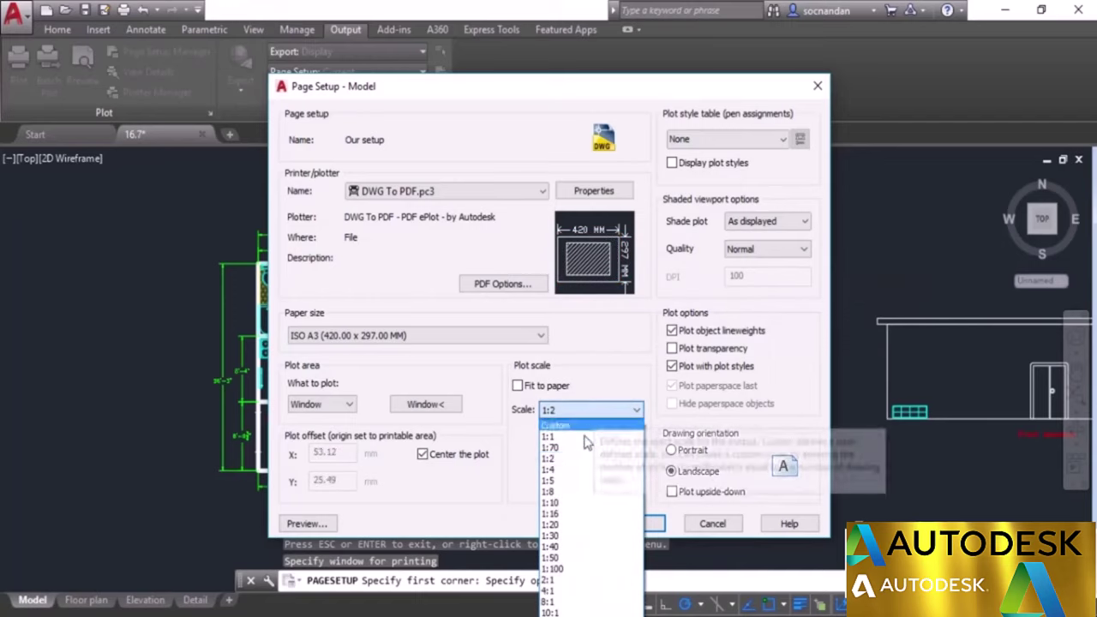
{"action": "left_click", "coordinate": [575, 471]}
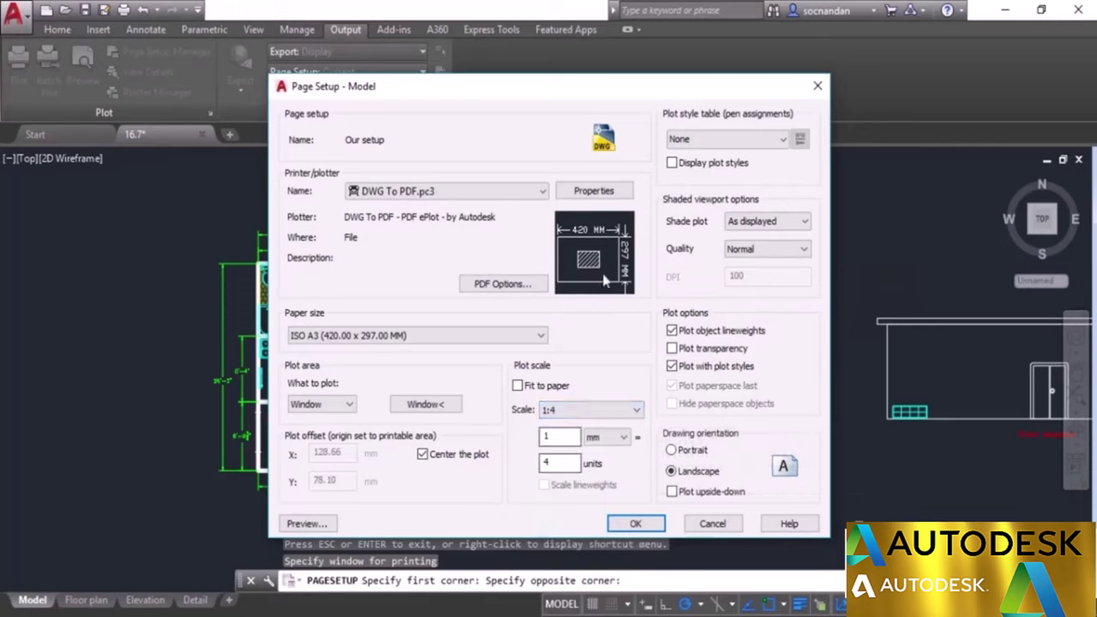
{"action": "mouse_move", "coordinate": [594, 270]}
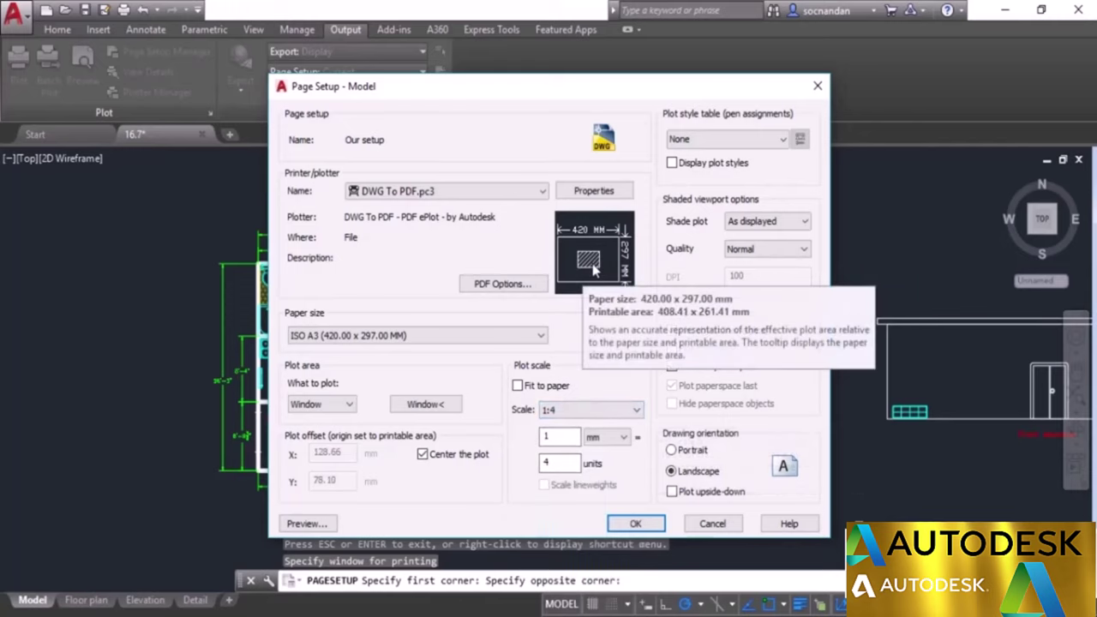
{"action": "left_click", "coordinate": [570, 411]}
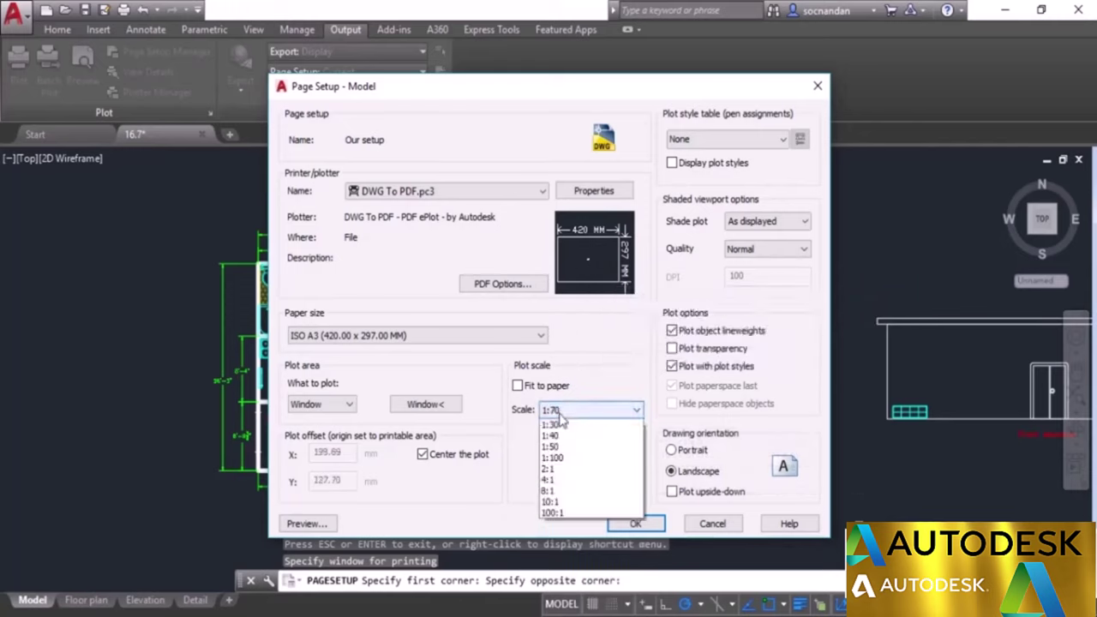
{"action": "left_click", "coordinate": [561, 458]}
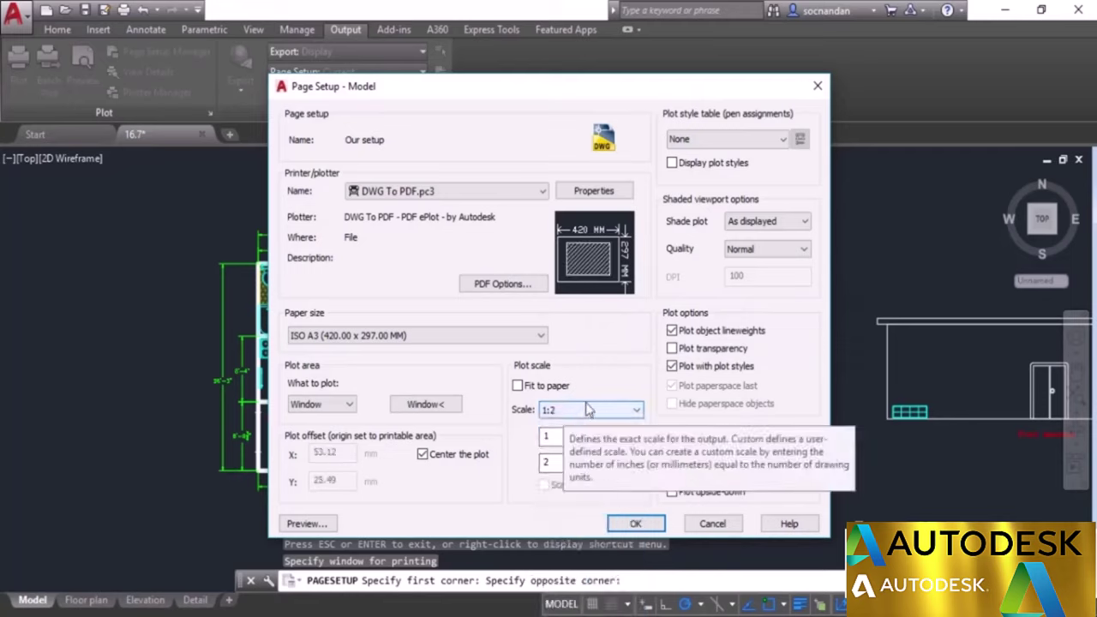
{"action": "left_click", "coordinate": [556, 461]}
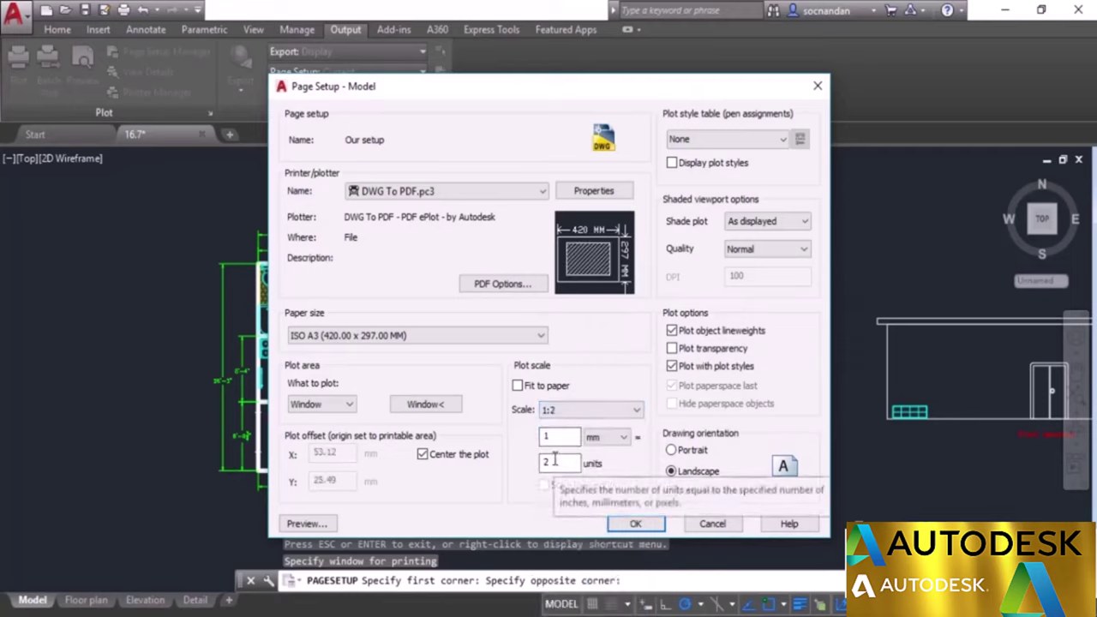
Review the plot style tables, keep the shaded viewport quality at Normal, enable plot transparency and save the page setup.
{"action": "left_click", "coordinate": [746, 140]}
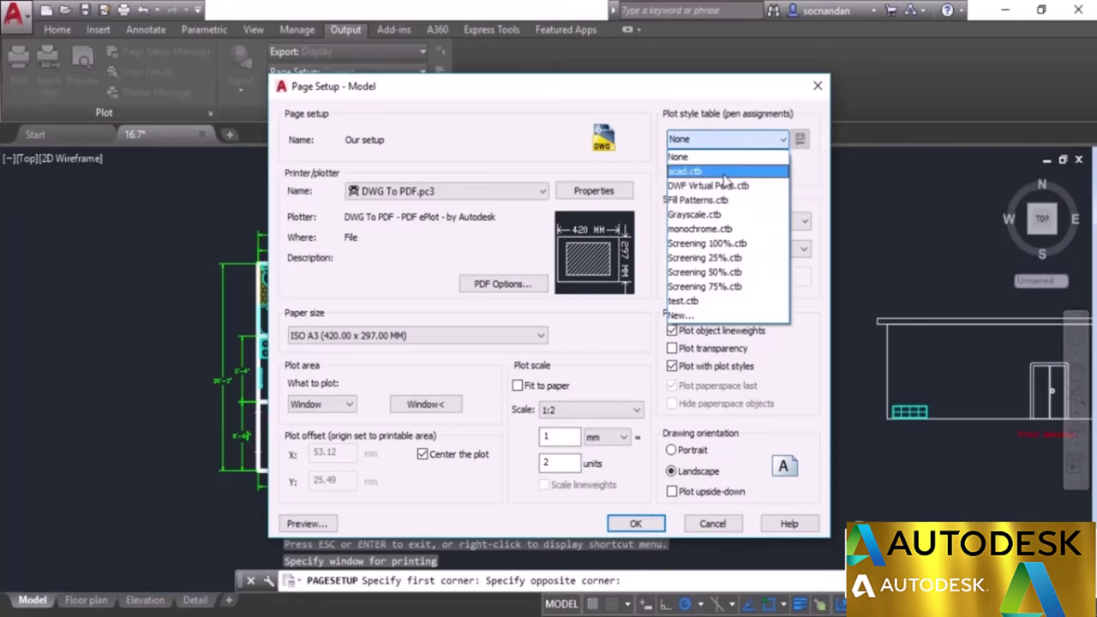
{"action": "left_click", "coordinate": [754, 142]}
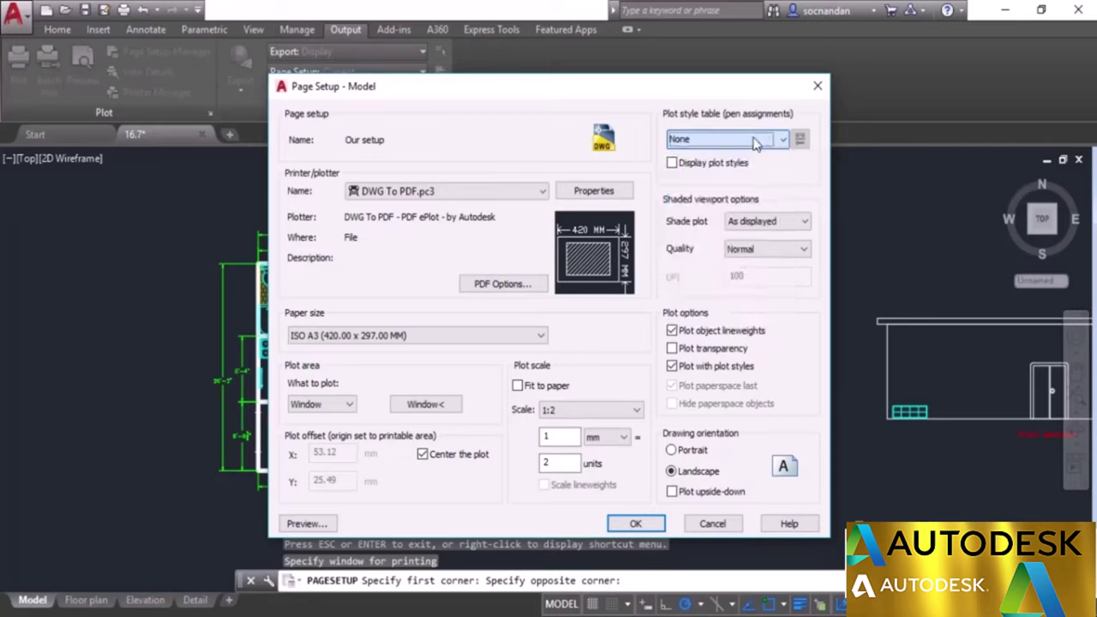
{"action": "left_click", "coordinate": [761, 250]}
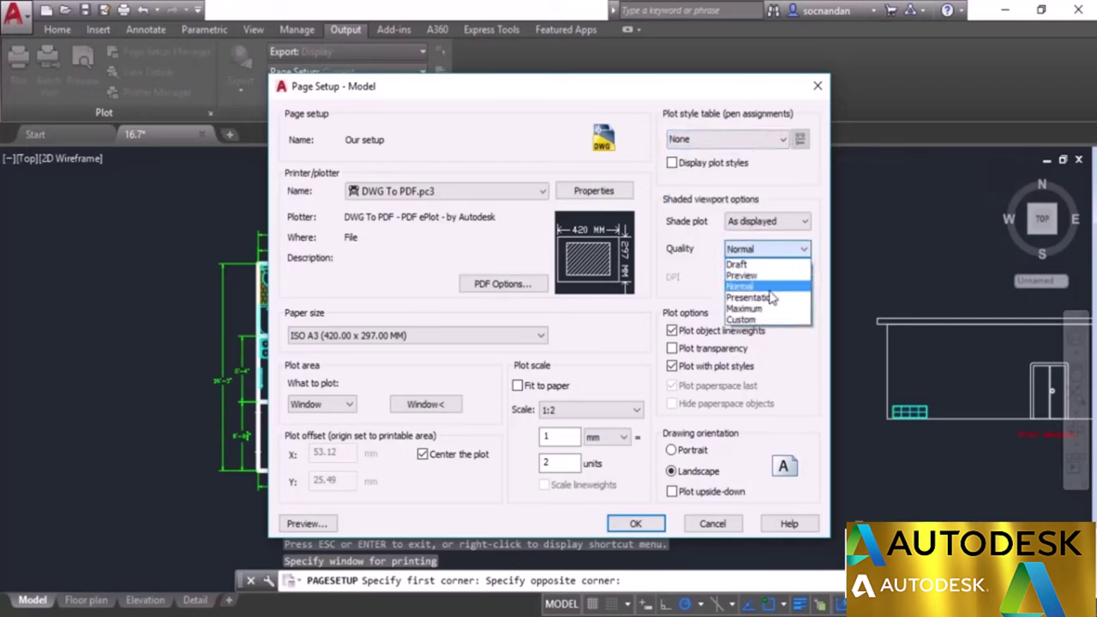
{"action": "left_click", "coordinate": [770, 286]}
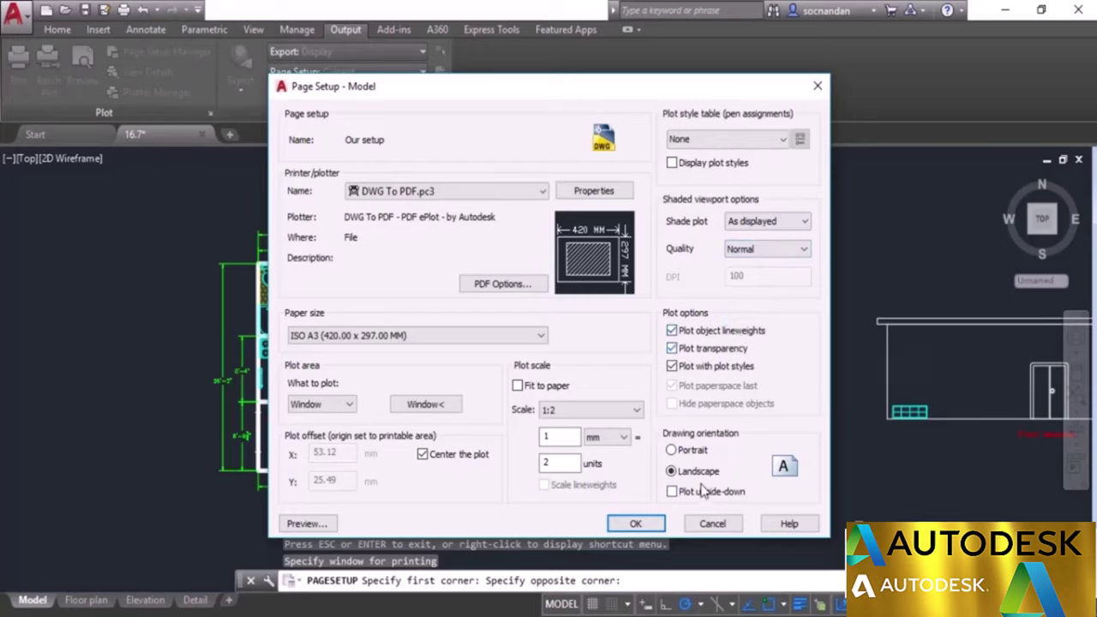
{"action": "left_click", "coordinate": [637, 524]}
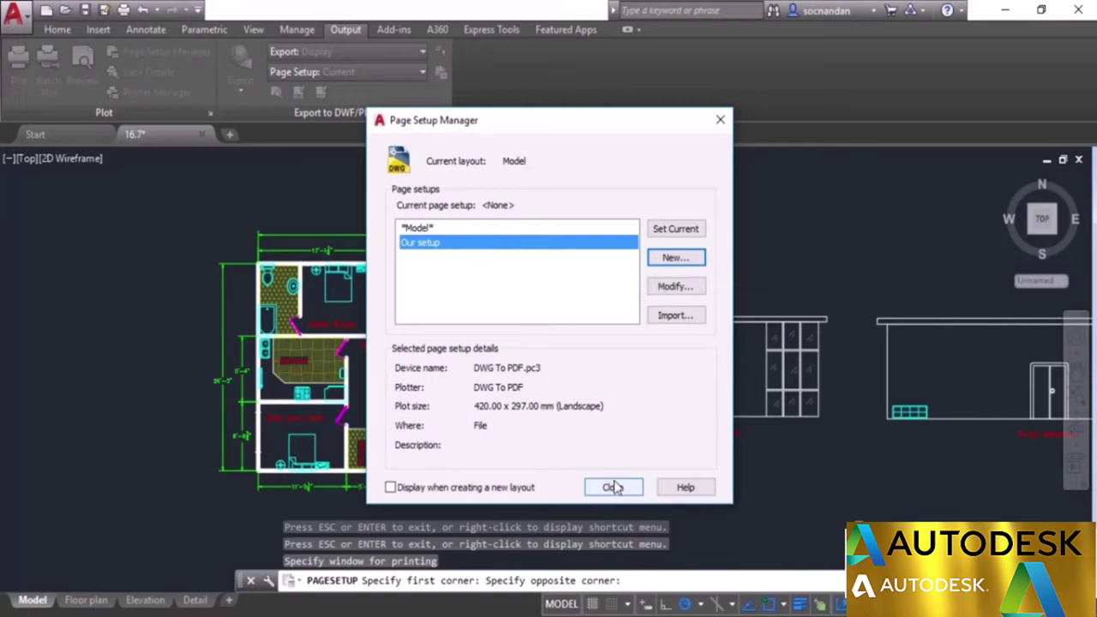
Make Our setup the current page setup for the model and close the Page Setup Manager.
{"action": "double_click", "coordinate": [434, 245]}
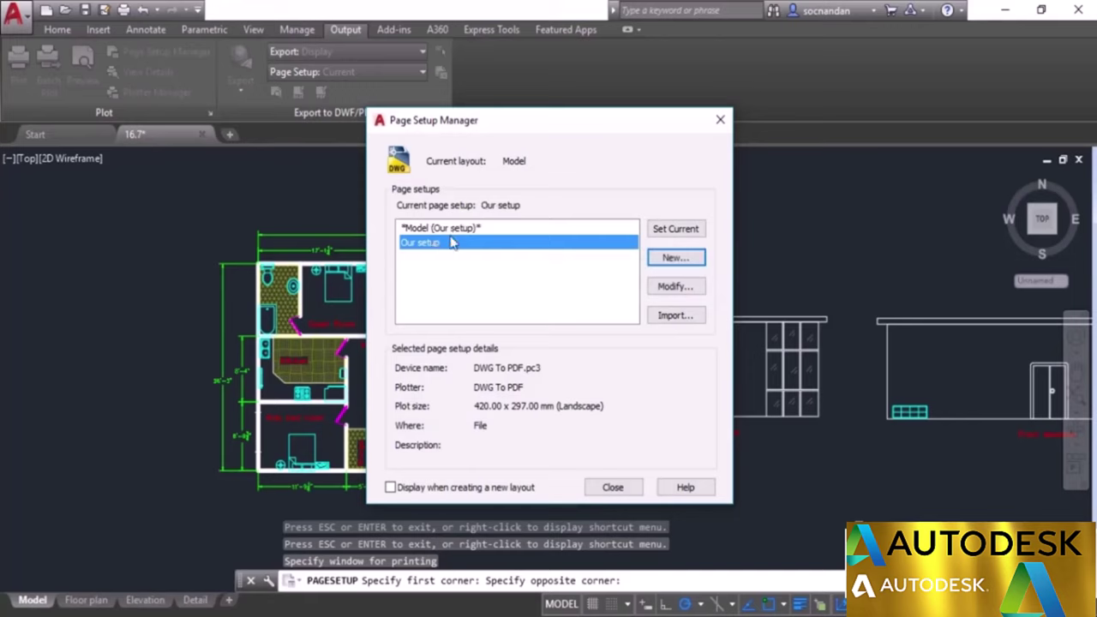
{"action": "left_click", "coordinate": [696, 229]}
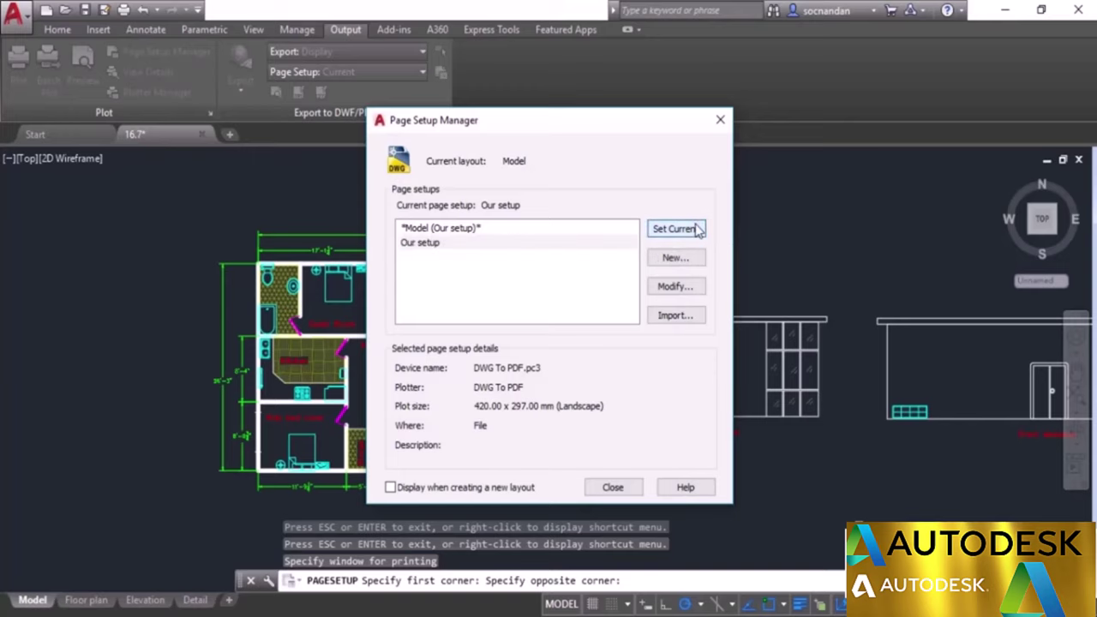
{"action": "left_click", "coordinate": [619, 489]}
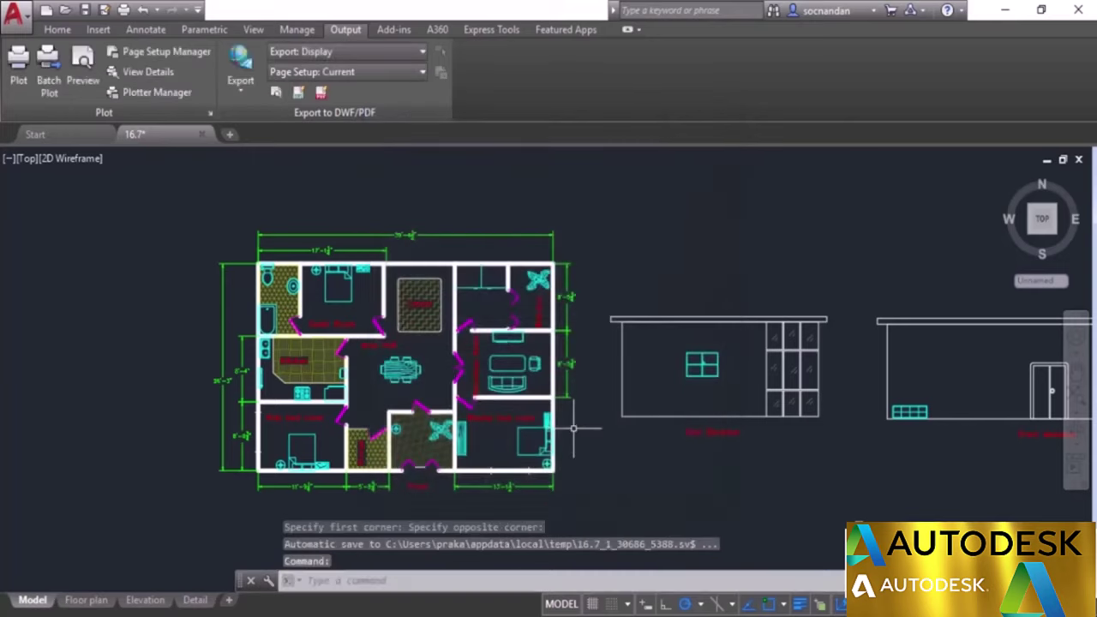
Preview the plot of the model with the Our setup page setup, continuing despite the annotation scale mismatch, and close the preview.
{"action": "left_click", "coordinate": [124, 10]}
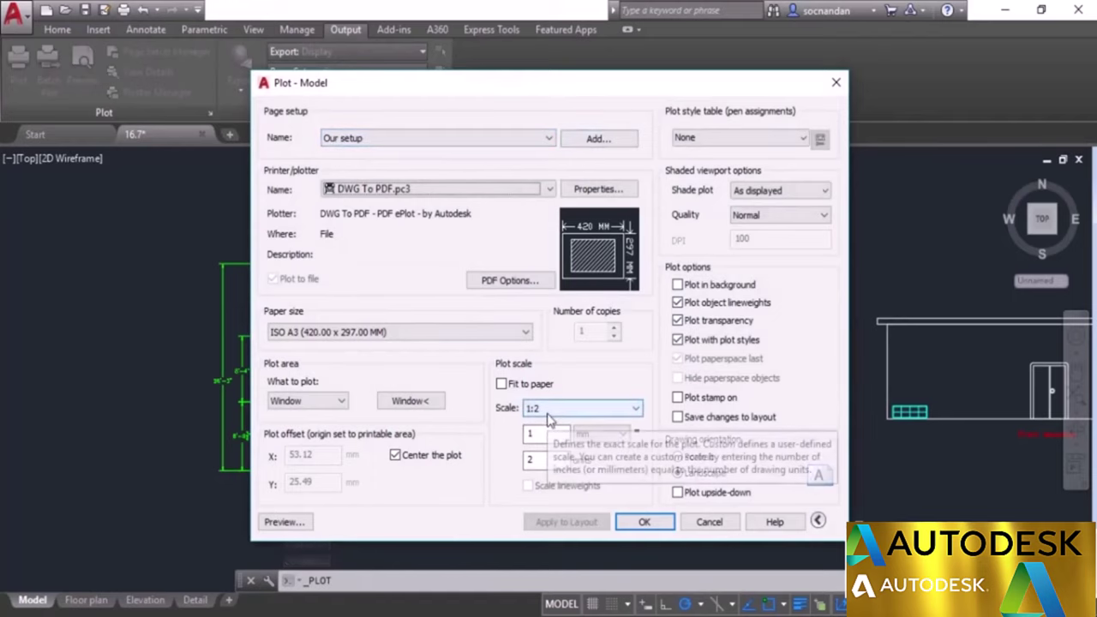
{"action": "left_click", "coordinate": [291, 522]}
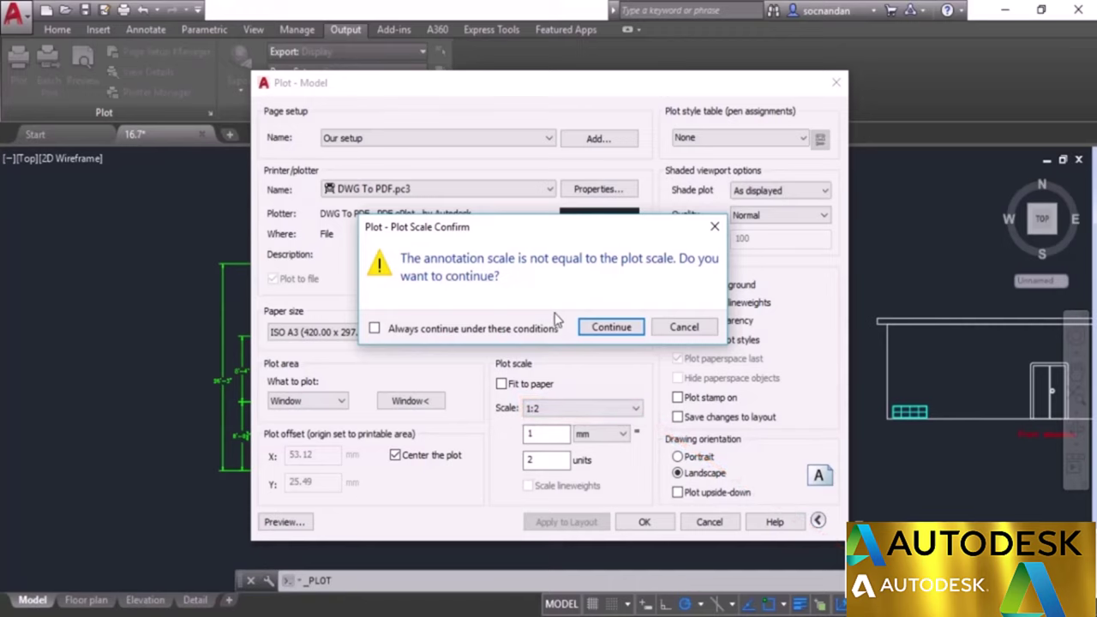
{"action": "left_click", "coordinate": [609, 327]}
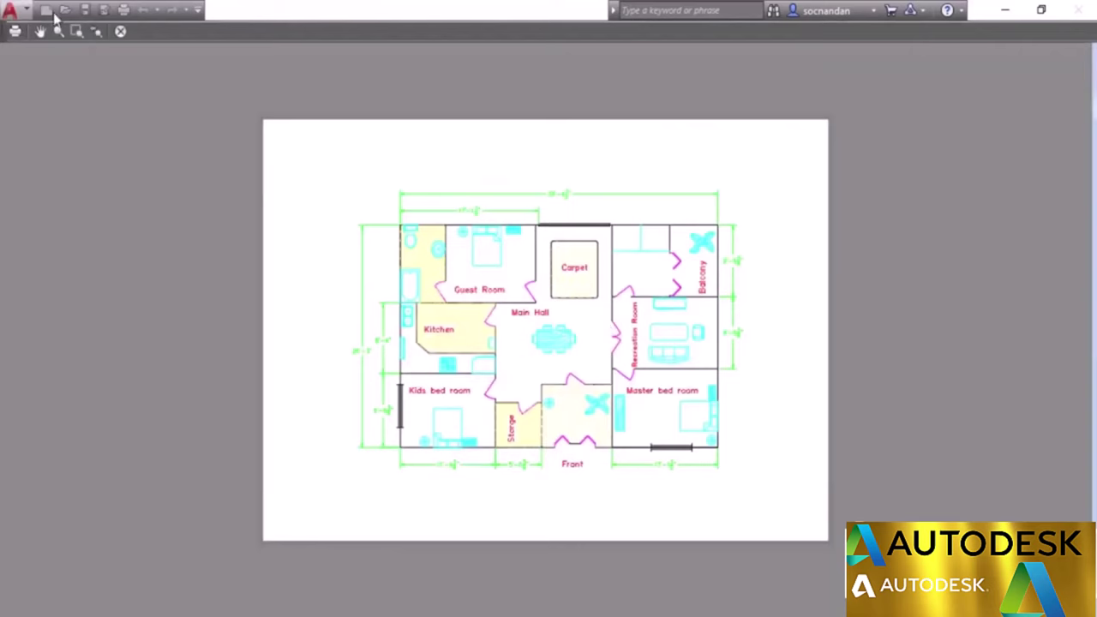
{"action": "left_click", "coordinate": [121, 31]}
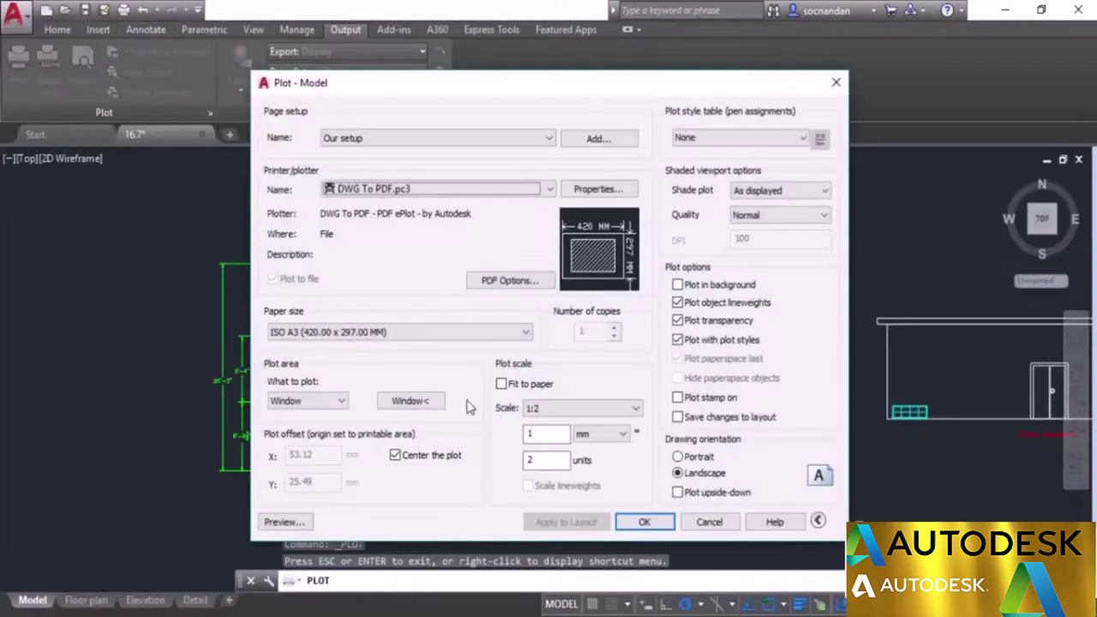
Plot the model to a PDF file named 01 on the Desktop, continuing despite the annotation scale mismatch.
{"action": "left_click", "coordinate": [640, 522]}
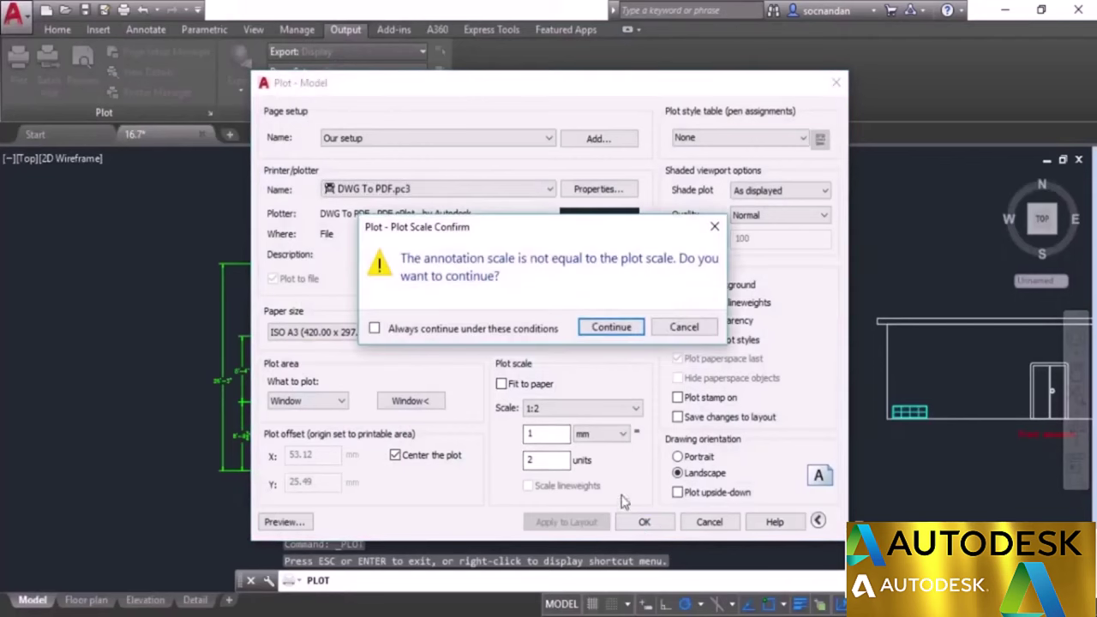
{"action": "left_click", "coordinate": [607, 331]}
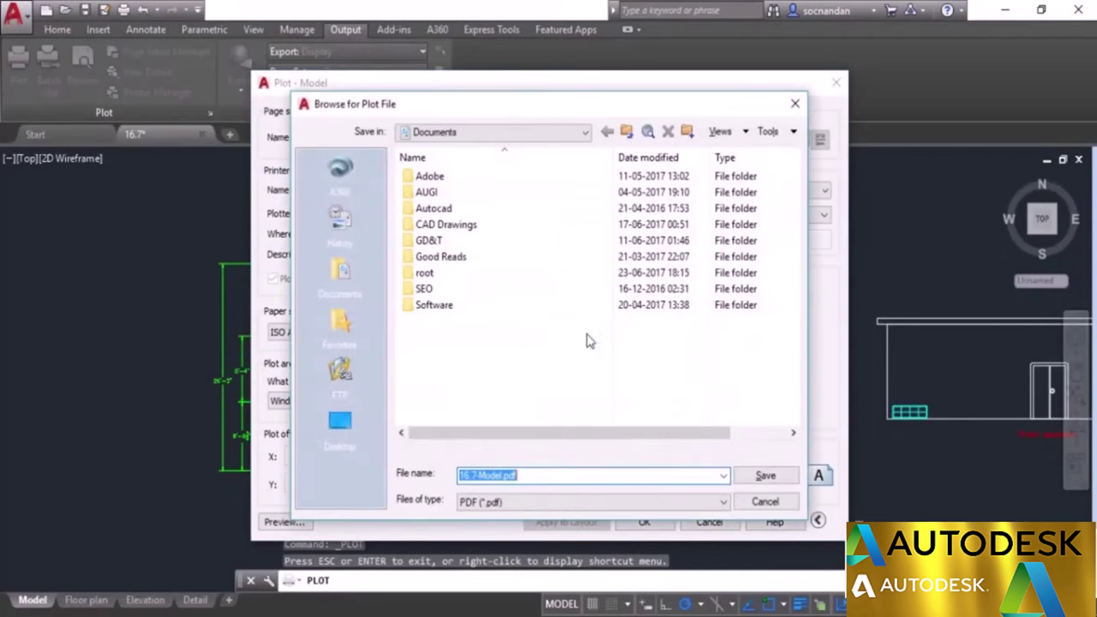
{"action": "left_click", "coordinate": [340, 420]}
{"action": "left_click_drag", "start_coordinate": [461, 475], "coordinate": [531, 473]}
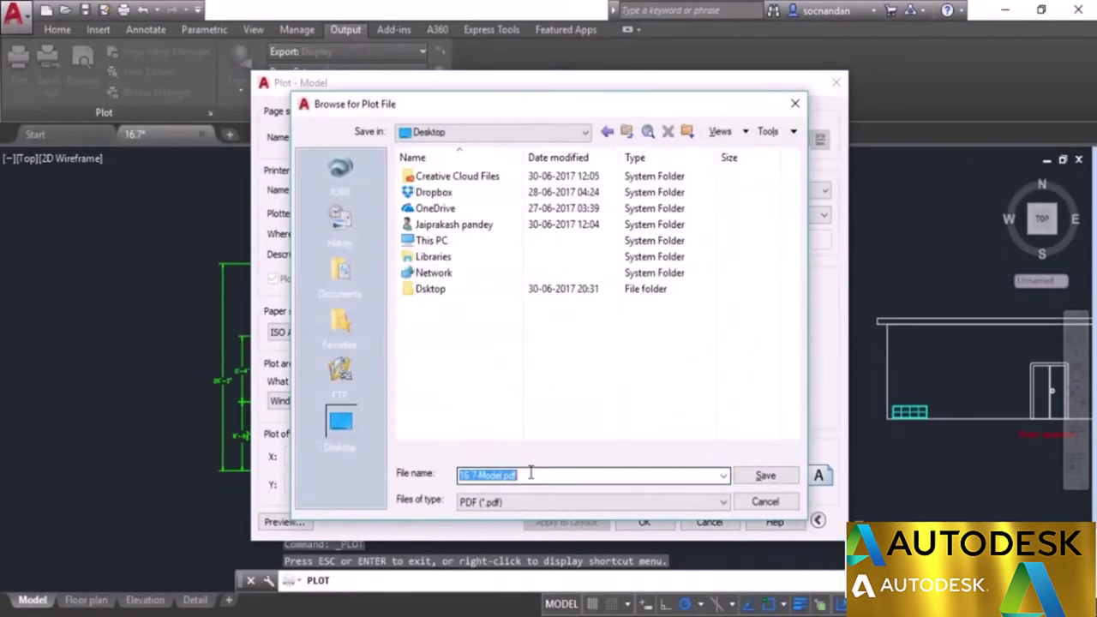
{"action": "type", "text": "01"}
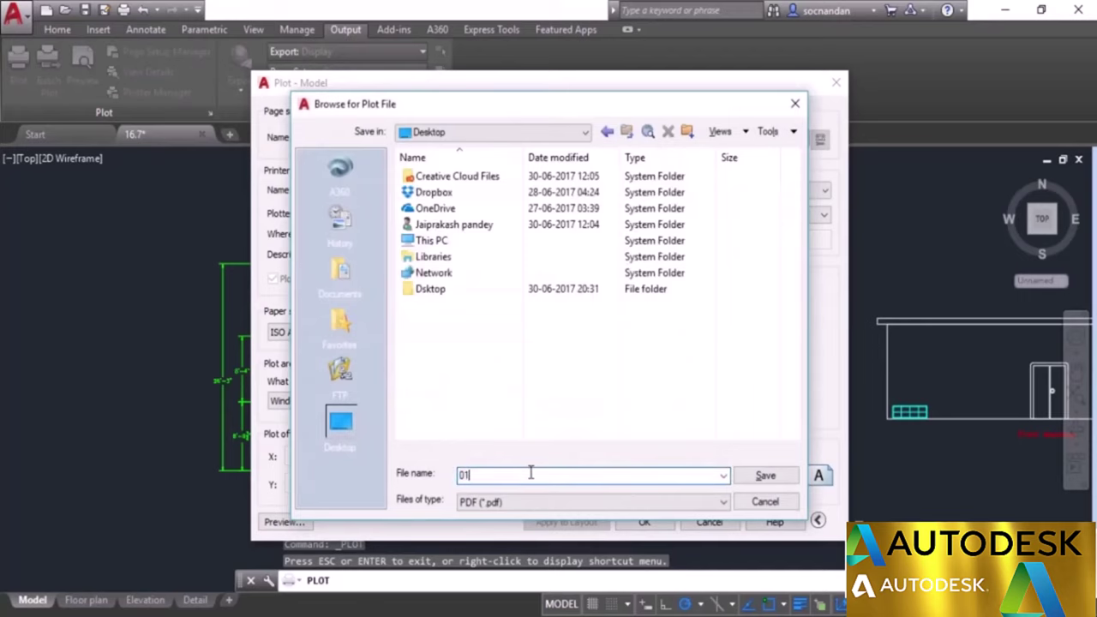
{"action": "left_click", "coordinate": [756, 478]}
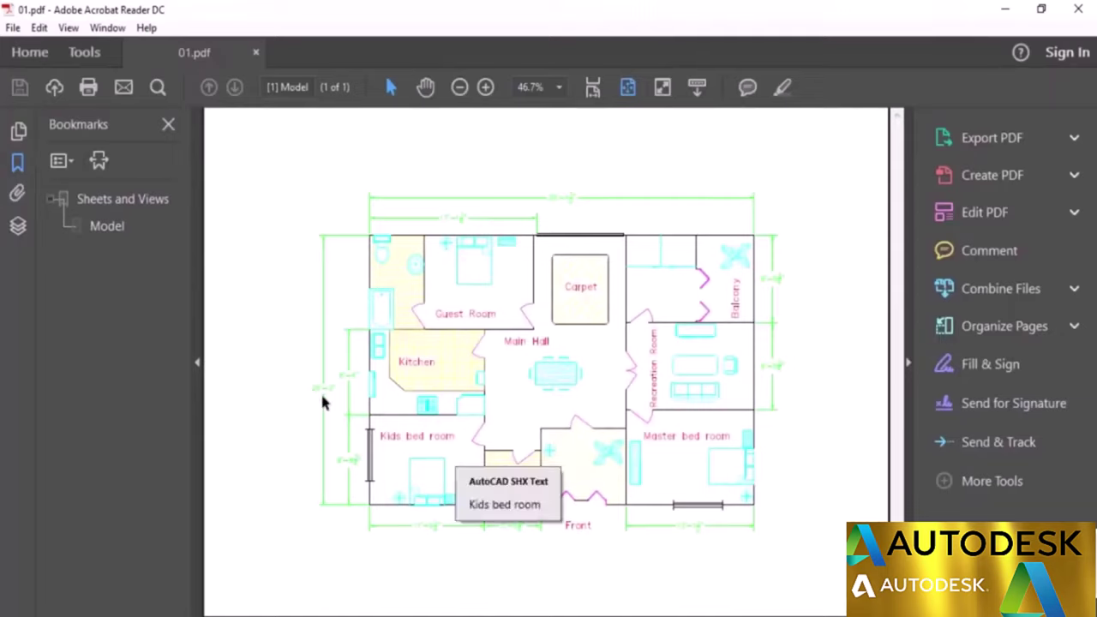
Show the layers of 01.pdf, hide the Text, Hatches, Doors and Blocks layers, and turn them back on.
{"action": "left_click", "coordinate": [16, 229]}
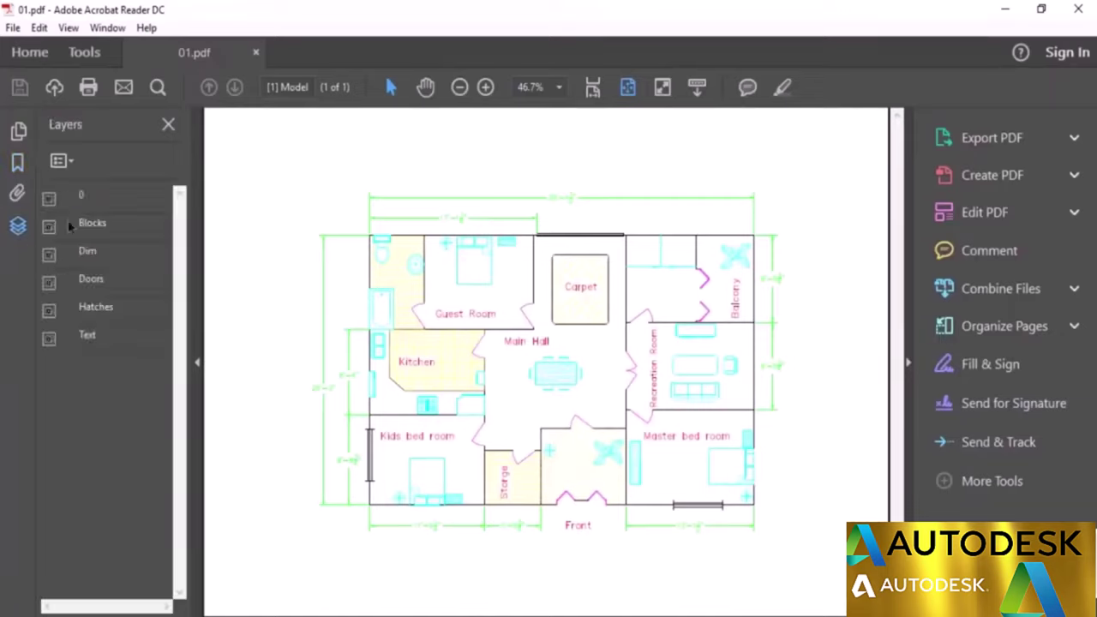
{"action": "left_click", "coordinate": [50, 339]}
{"action": "left_click", "coordinate": [50, 310]}
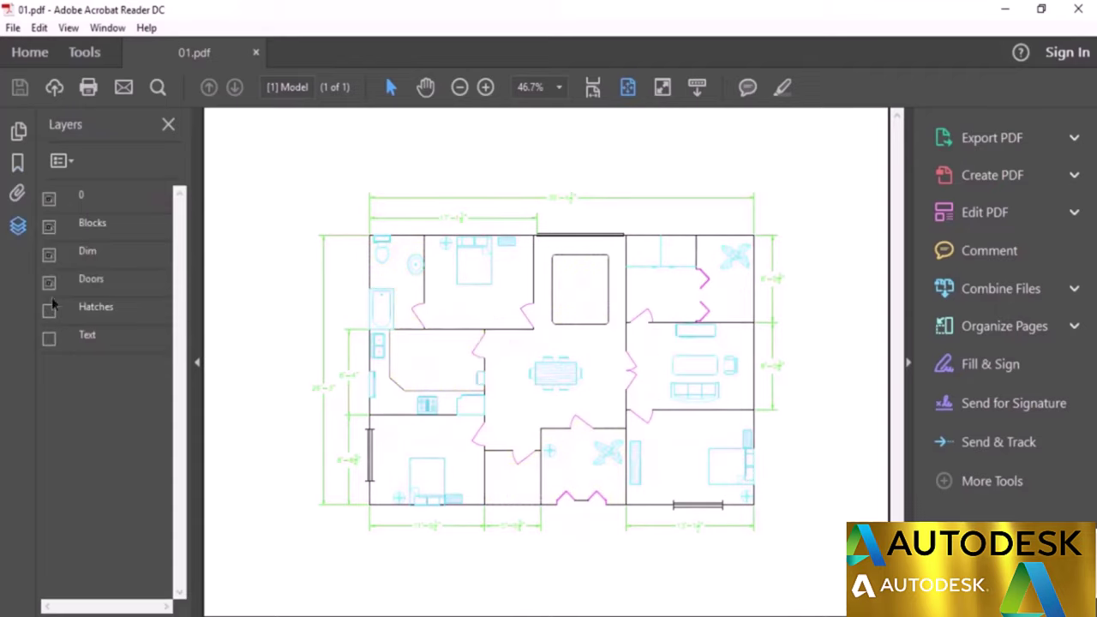
{"action": "left_click", "coordinate": [49, 282]}
{"action": "left_click", "coordinate": [50, 254]}
{"action": "left_click", "coordinate": [49, 228]}
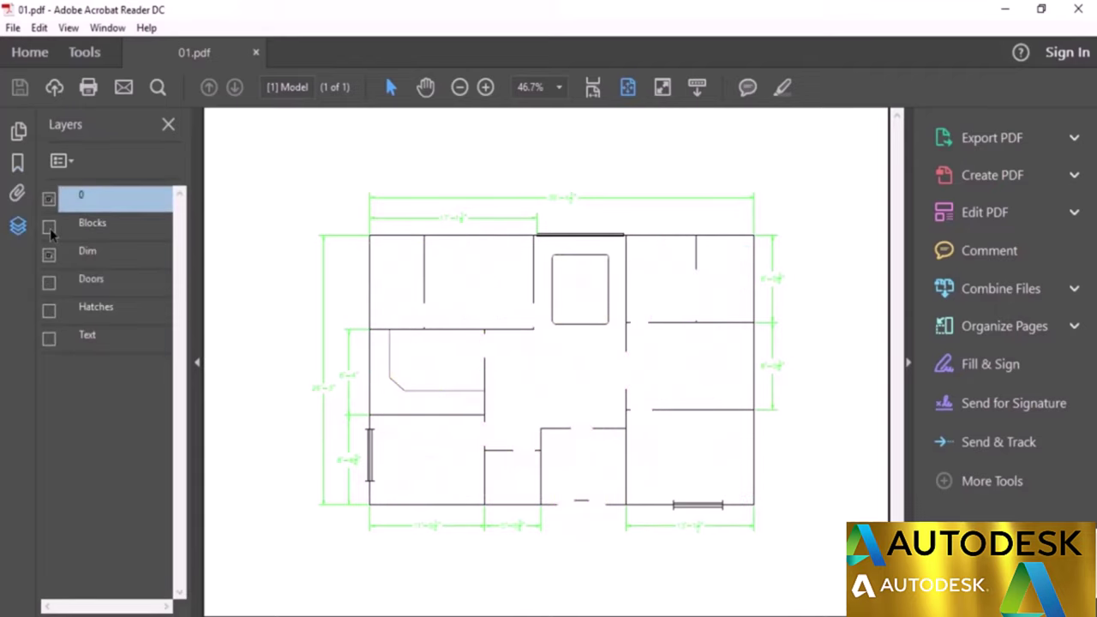
{"action": "left_click", "coordinate": [49, 228]}
{"action": "left_click", "coordinate": [49, 282]}
{"action": "left_click", "coordinate": [48, 310]}
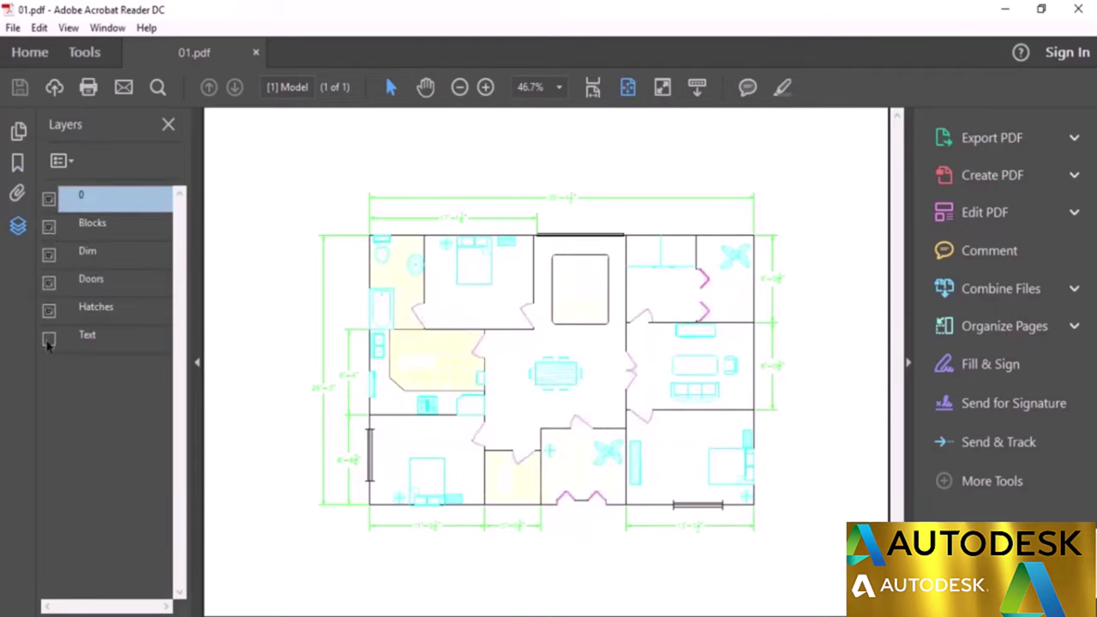
{"action": "left_click", "coordinate": [49, 339]}
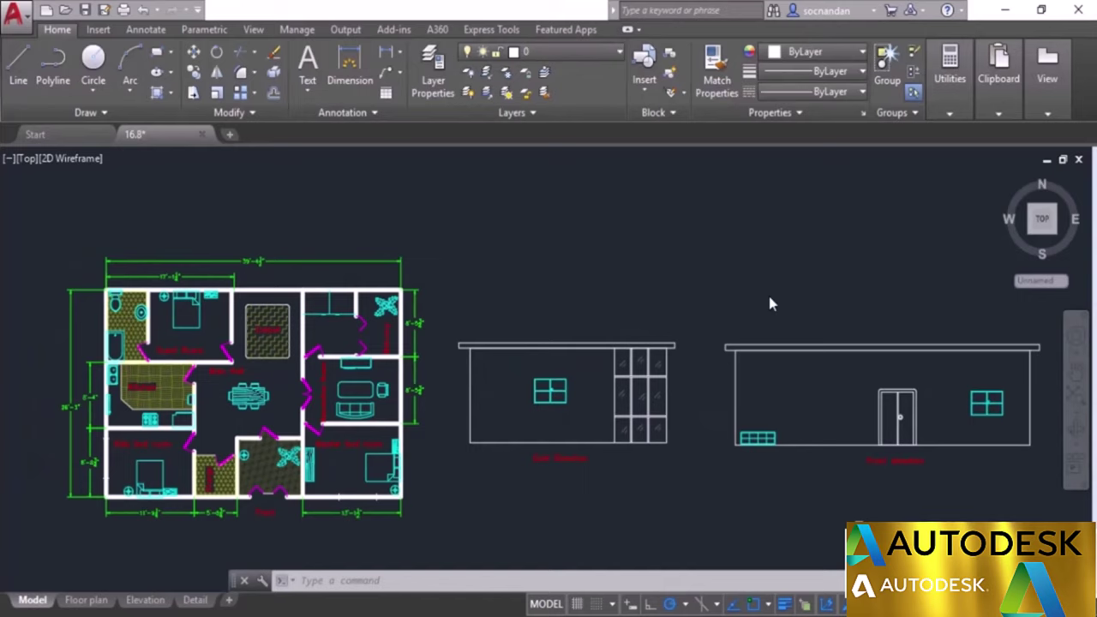
Start plotting the Floor plan layout, preview the ISO A3 sheet and close the preview.
{"action": "left_click", "coordinate": [86, 601]}
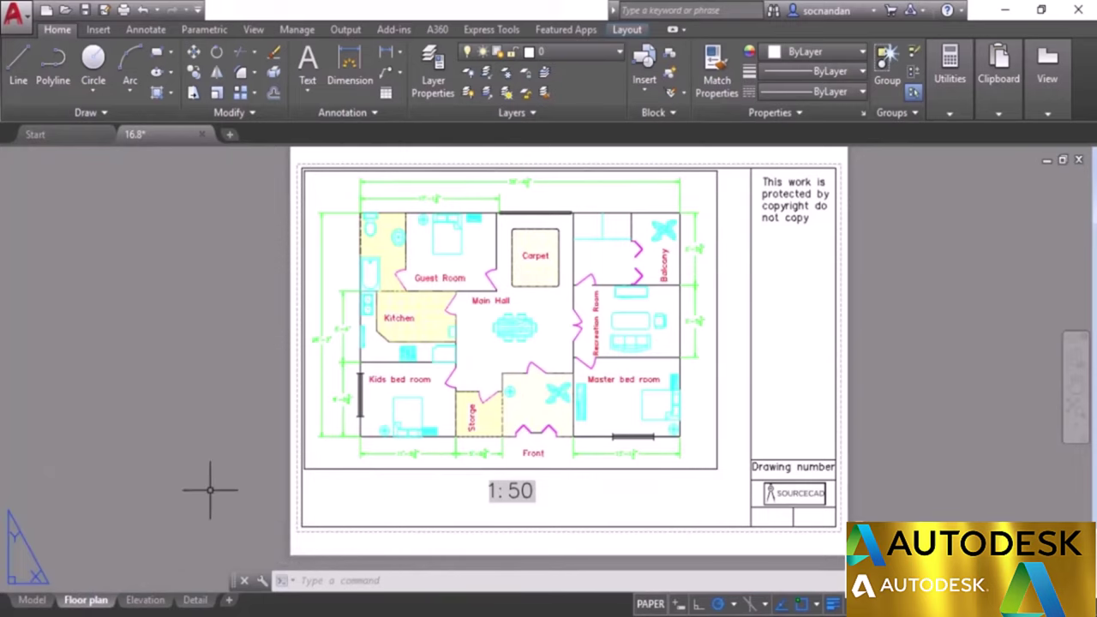
{"action": "right_click", "coordinate": [86, 600]}
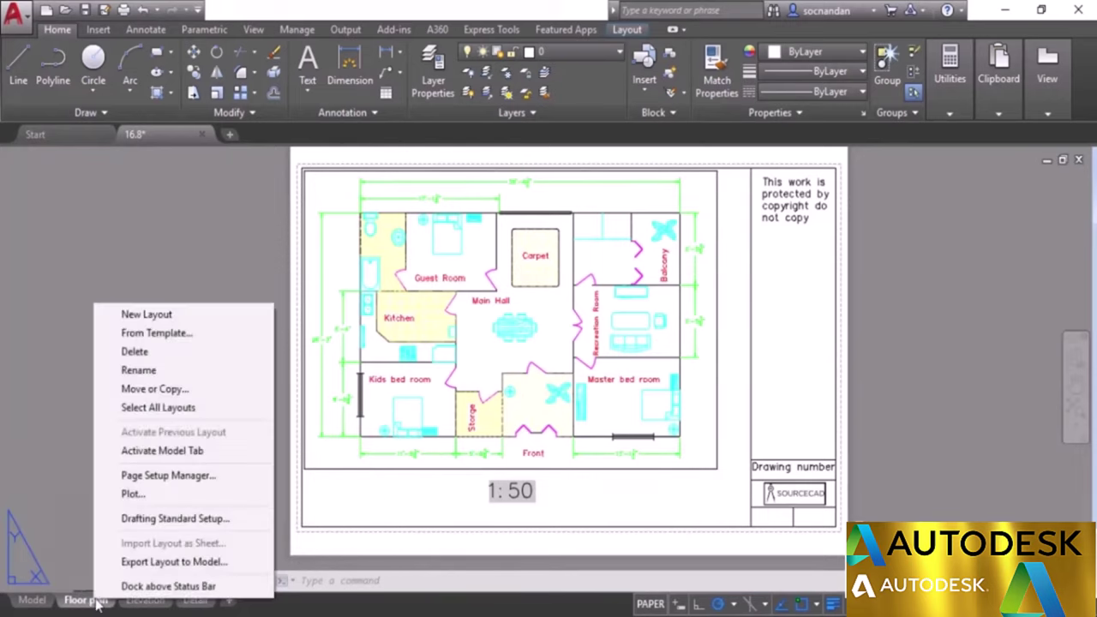
{"action": "left_click", "coordinate": [133, 494]}
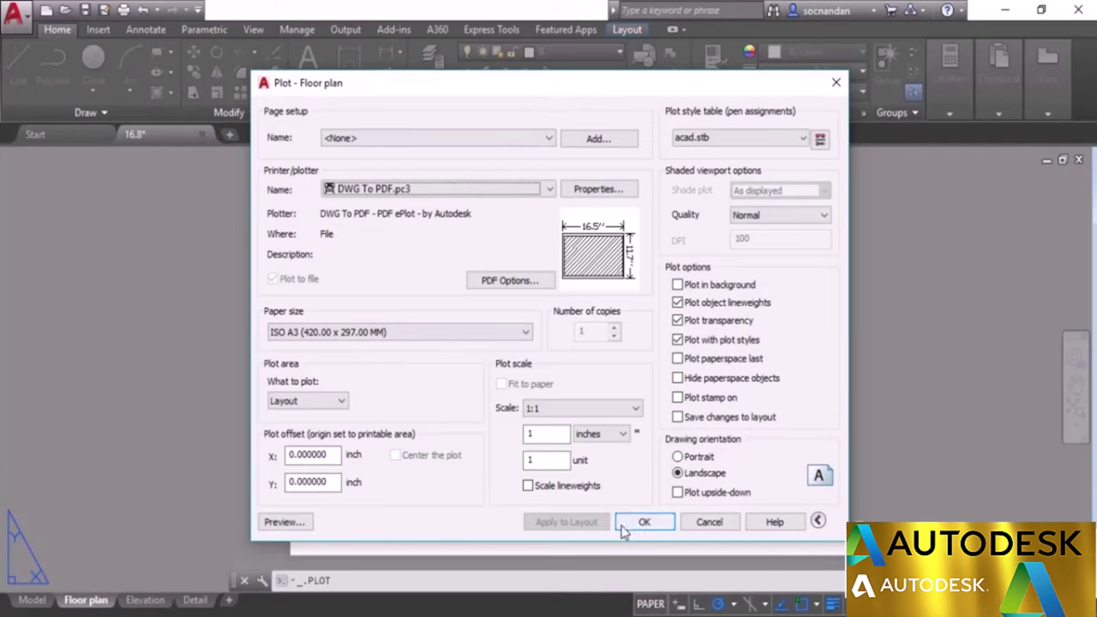
{"action": "left_click", "coordinate": [286, 525]}
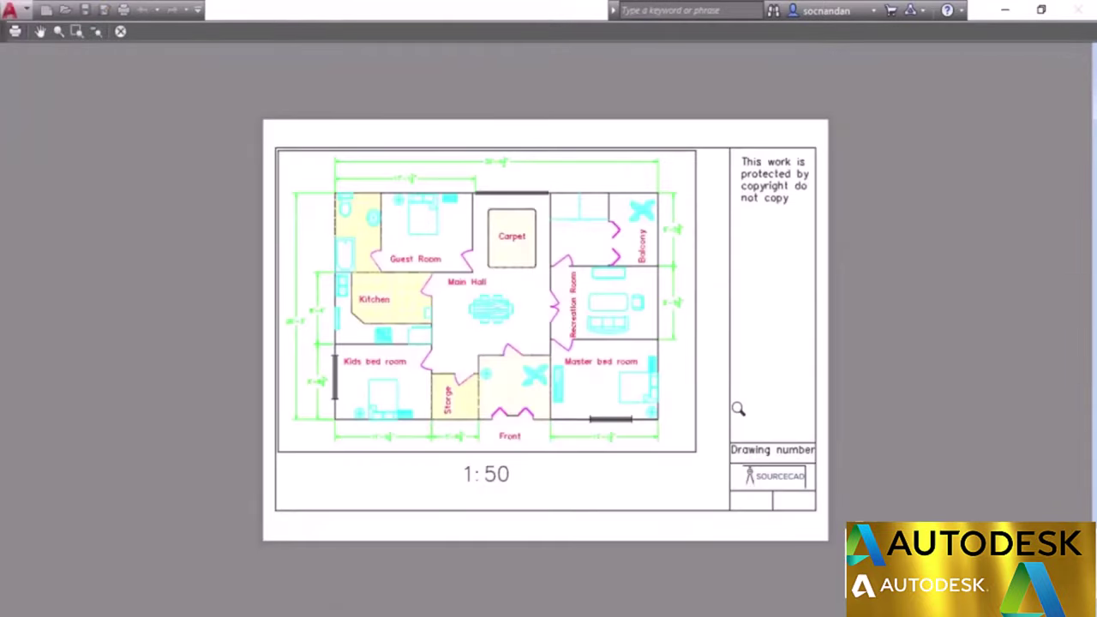
{"action": "left_click", "coordinate": [120, 32]}
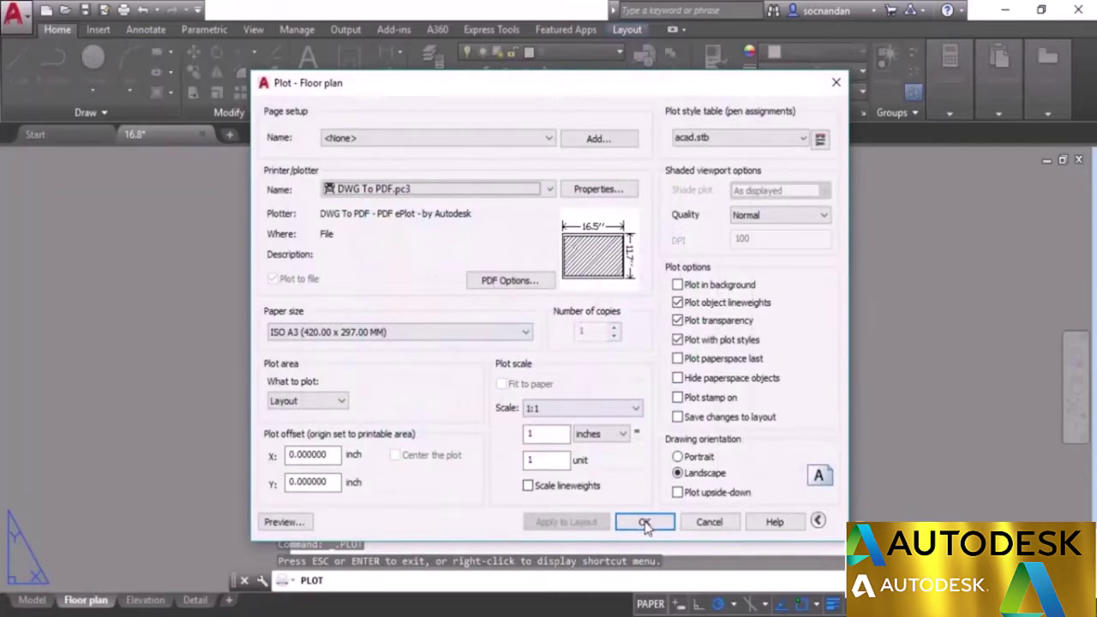
Plot the Floor plan layout to a PDF file named Layout 2 on the Desktop and close the resulting PDF.
{"action": "left_click", "coordinate": [644, 525]}
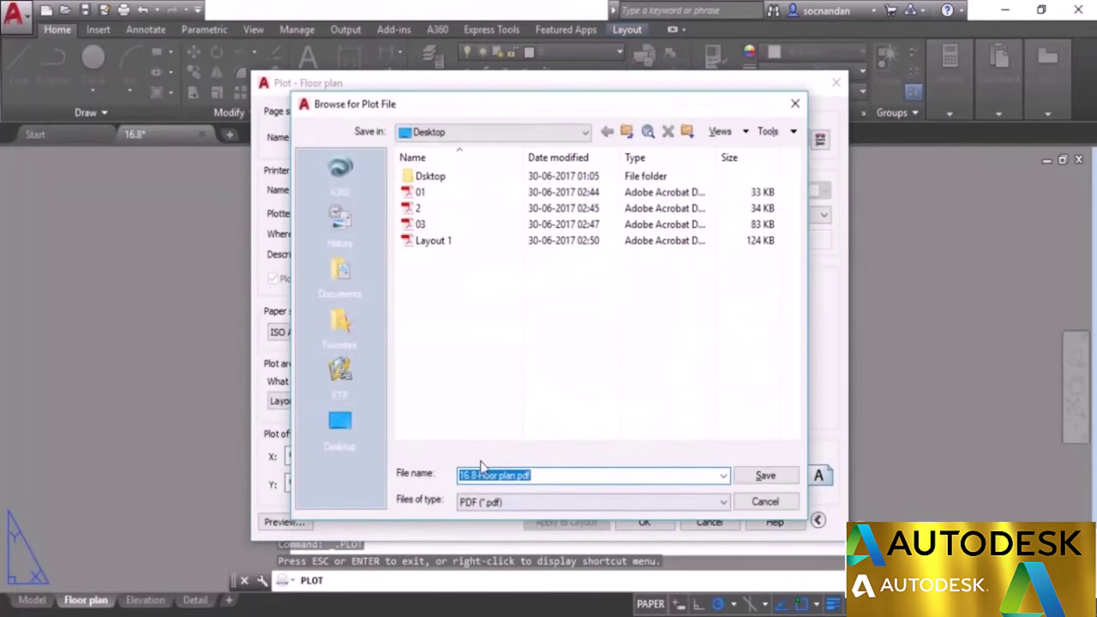
{"action": "left_click", "coordinate": [341, 416]}
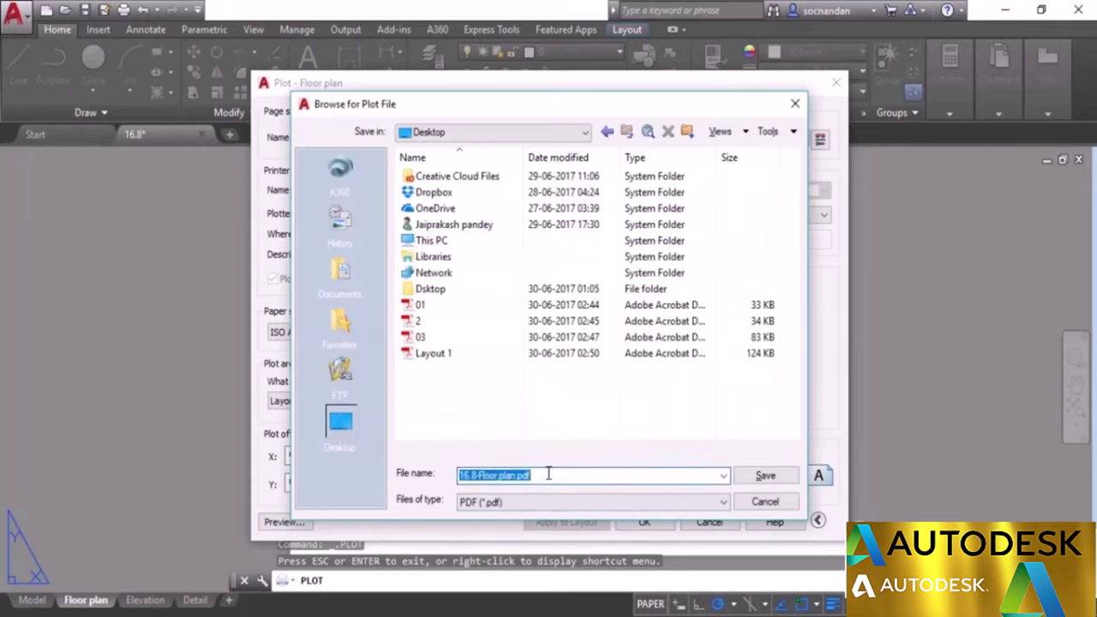
{"action": "type", "text": "Layout 2"}
{"action": "left_click", "coordinate": [765, 476]}
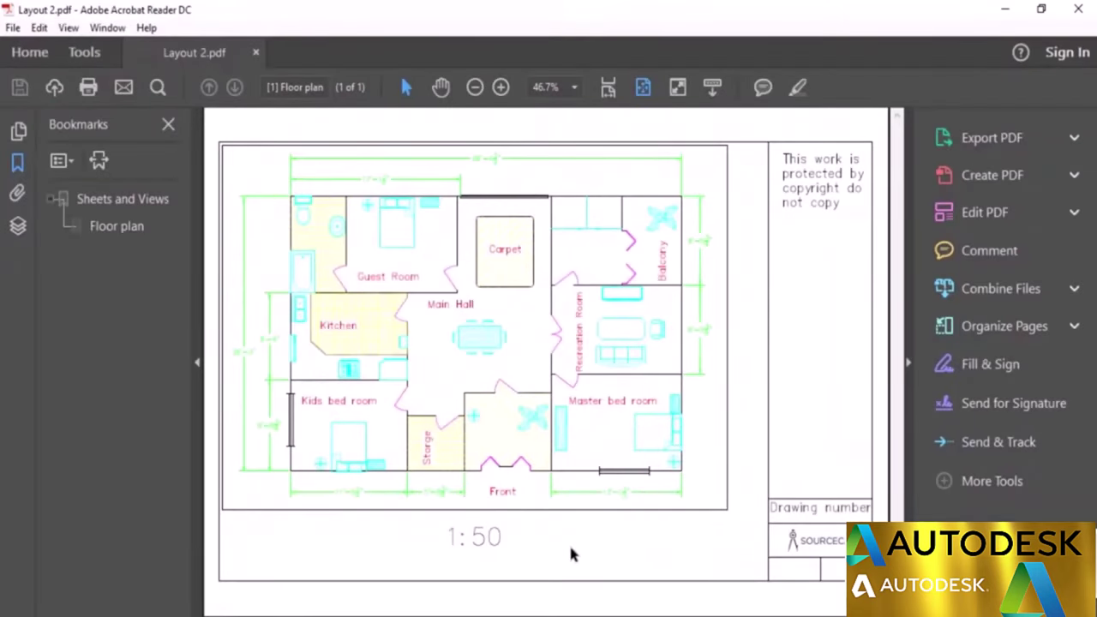
{"action": "left_click", "coordinate": [1078, 9]}
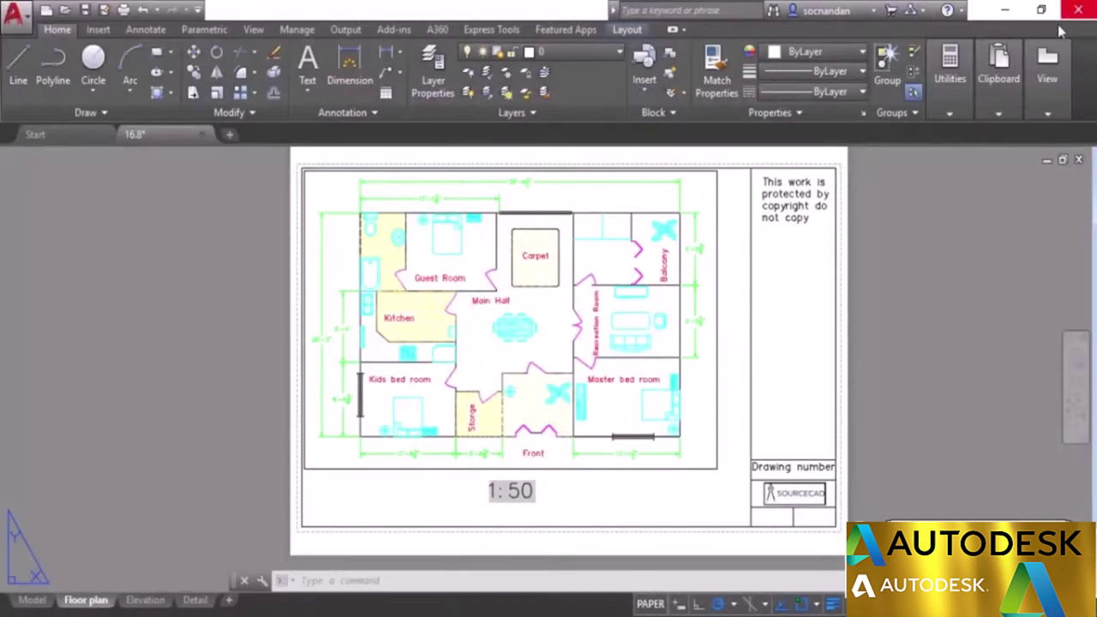
Look over the Elevation and Detail layouts.
{"action": "left_click", "coordinate": [164, 602]}
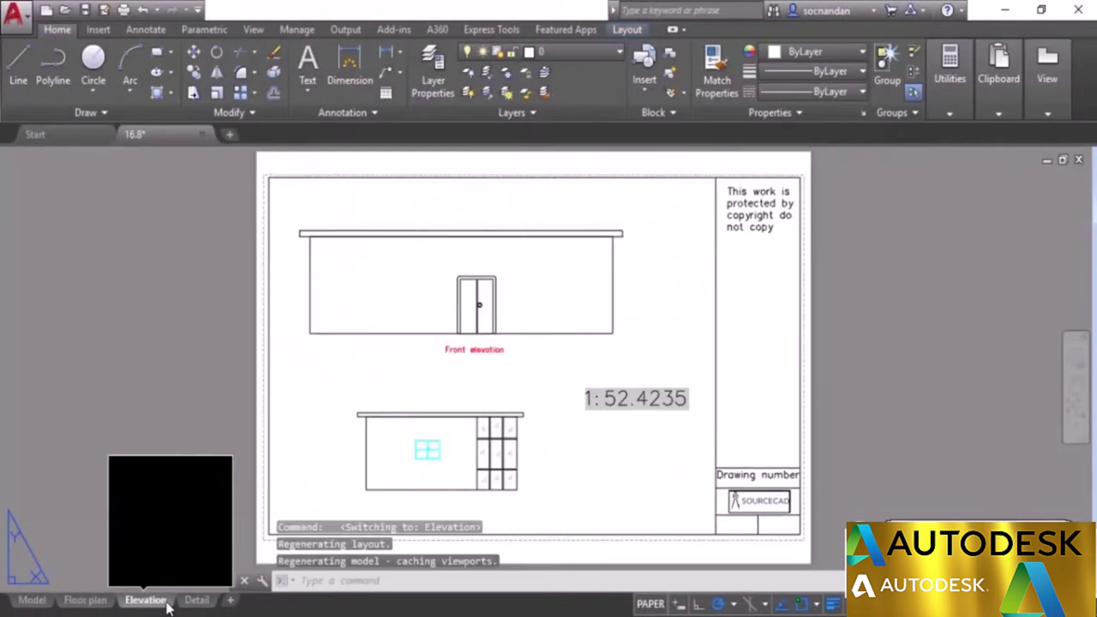
{"action": "left_click", "coordinate": [196, 600]}
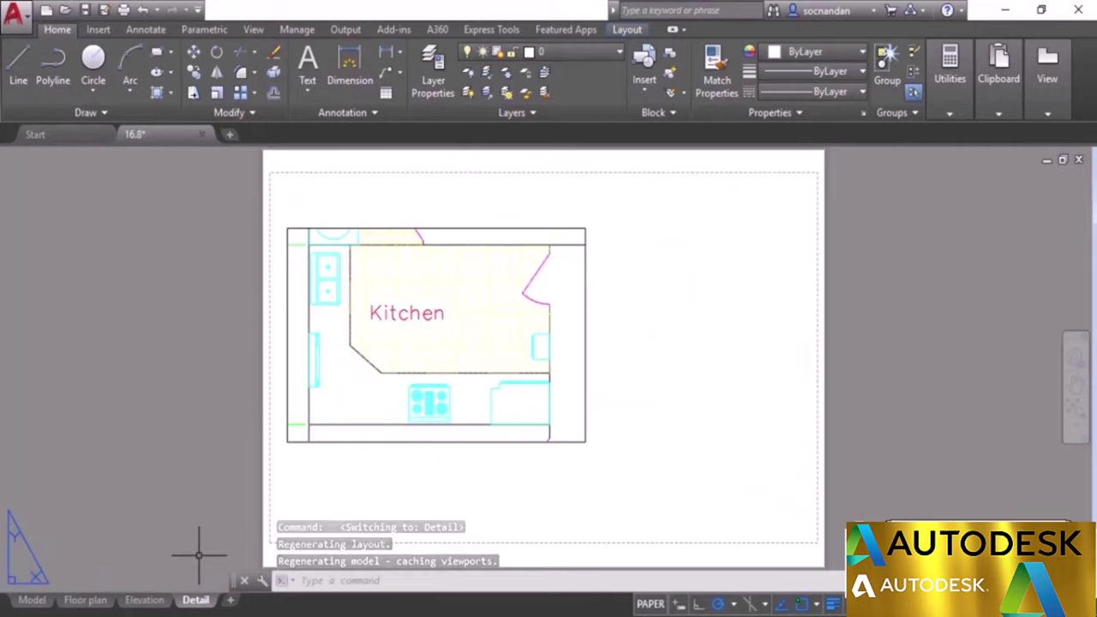
{"action": "mouse_move", "coordinate": [166, 607]}
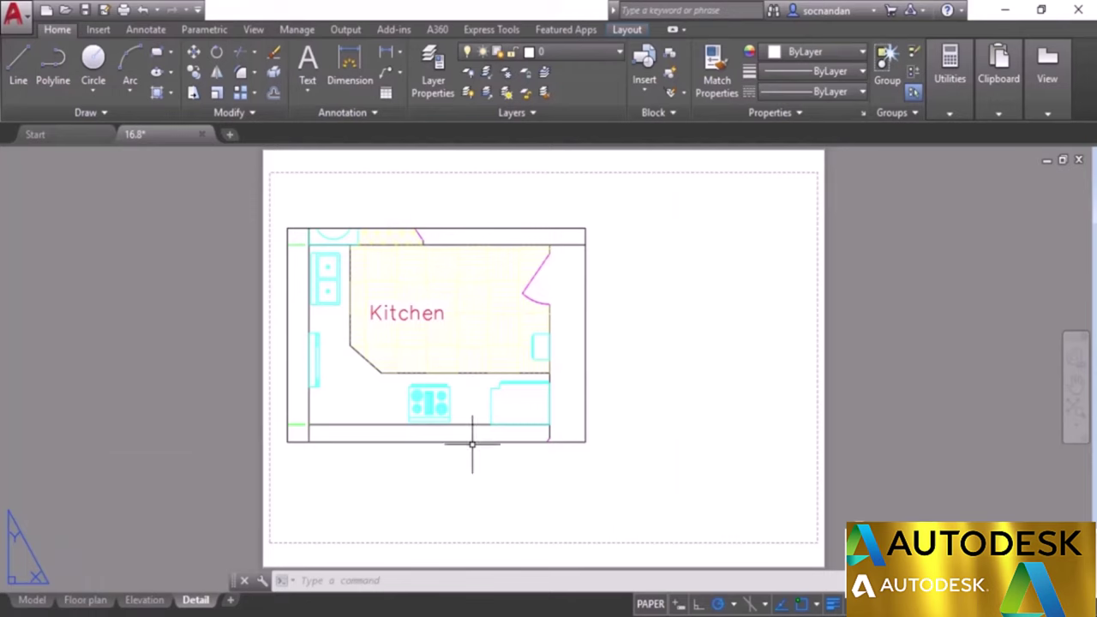
Start a batch plot of the drawing's model and layout sheets with PDF as the publishing format.
{"action": "left_click", "coordinate": [13, 17]}
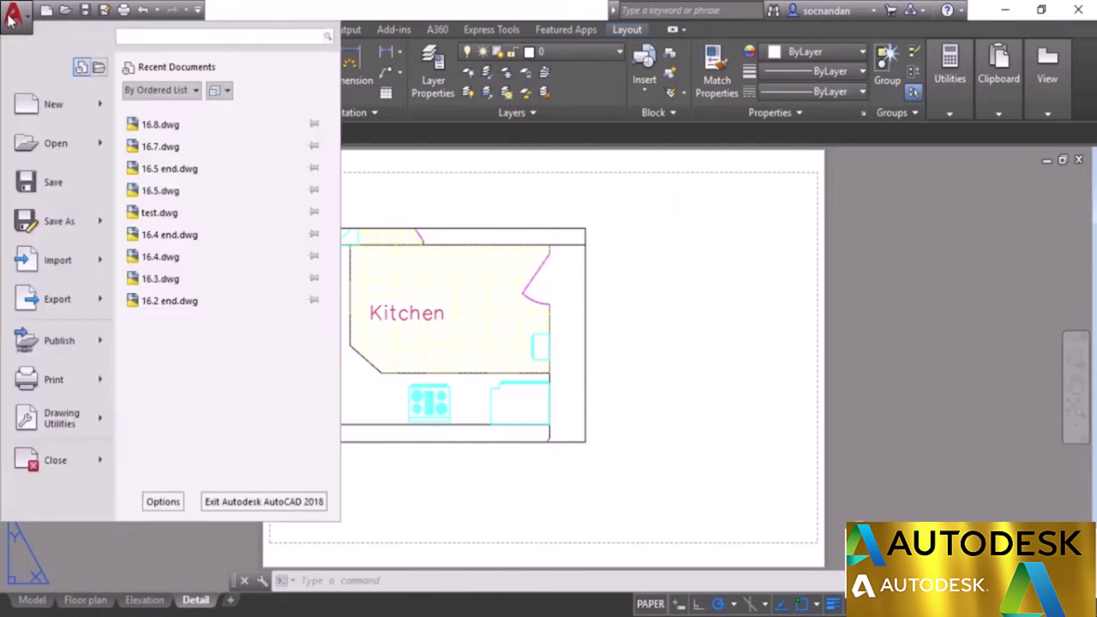
{"action": "mouse_move", "coordinate": [53, 382]}
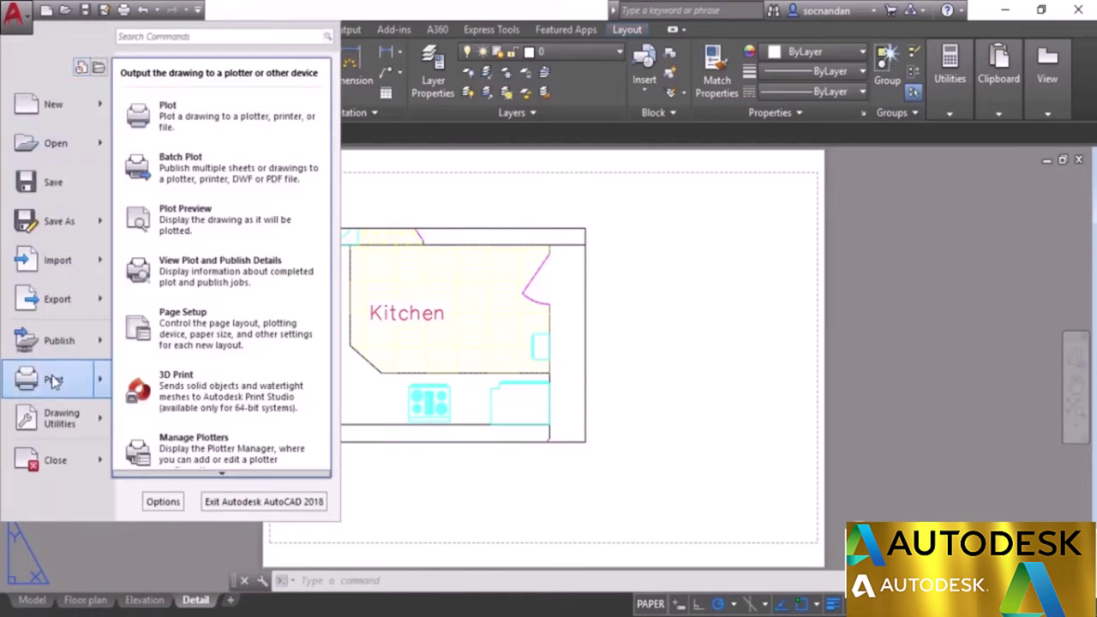
{"action": "left_click", "coordinate": [216, 169]}
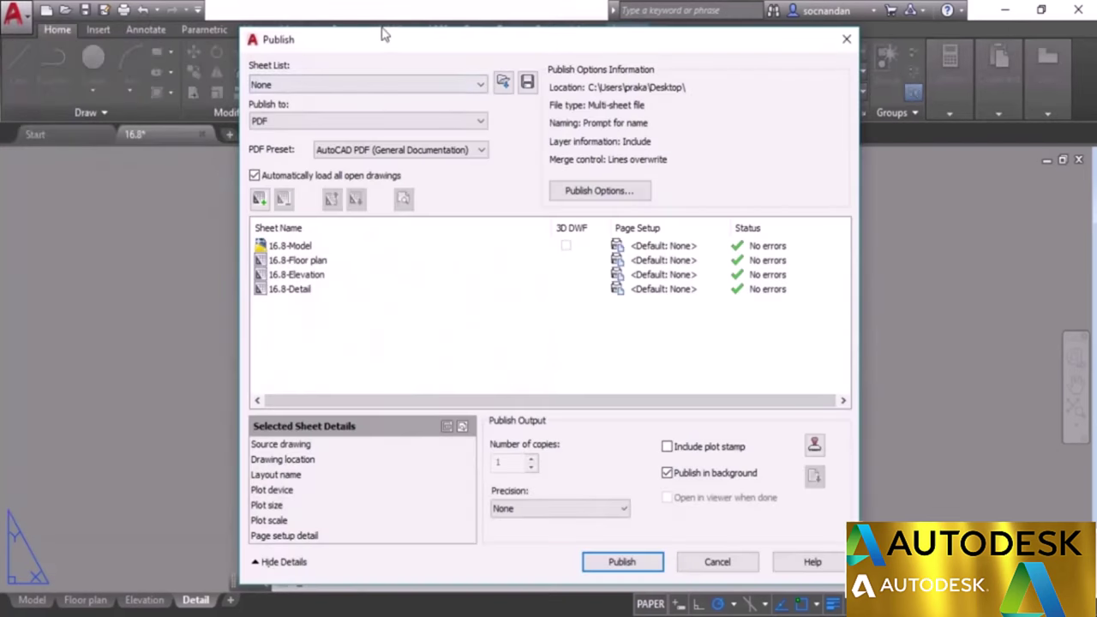
{"action": "left_click_drag", "start_coordinate": [386, 43], "coordinate": [373, 26]}
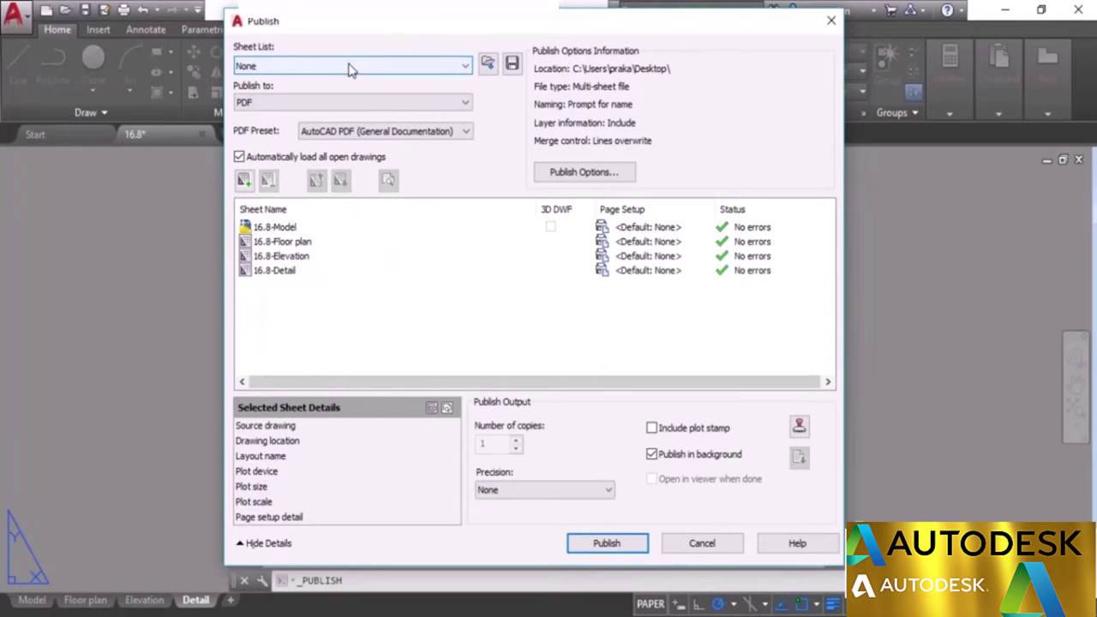
{"action": "left_click", "coordinate": [330, 106]}
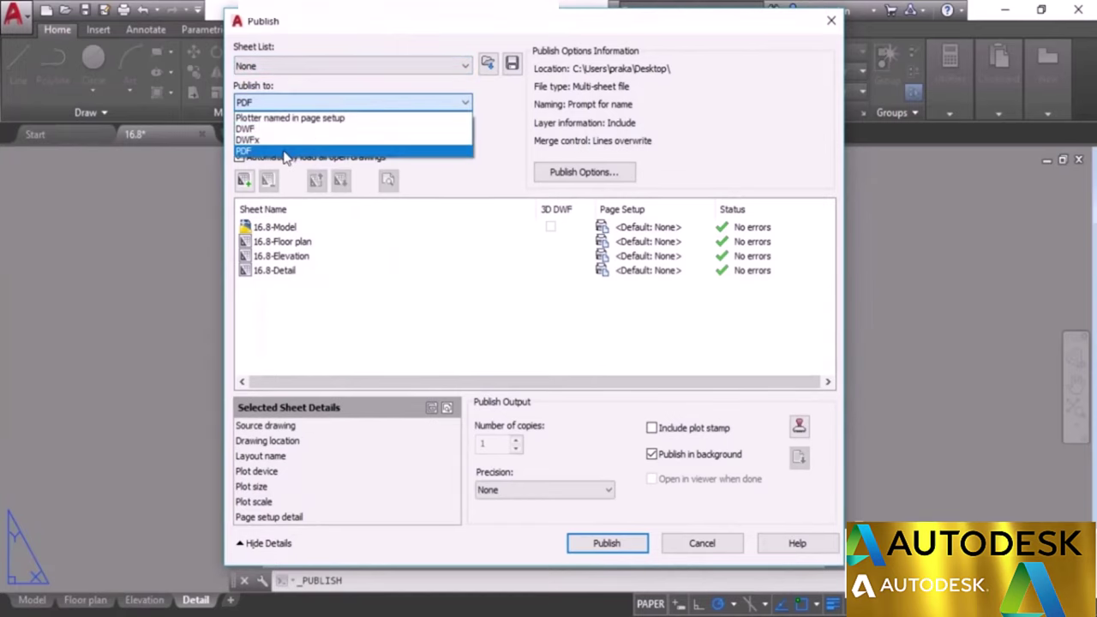
{"action": "left_click", "coordinate": [286, 152]}
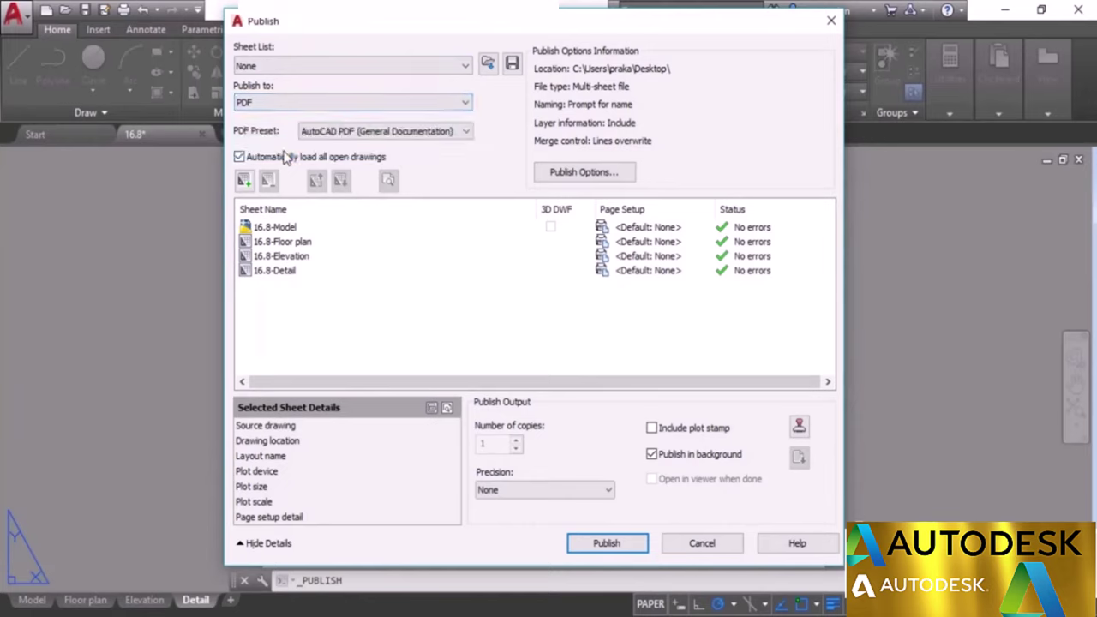
Set the PDF preset to AutoCAD PDF (High Quality Print) and accept the PDF publish options for a multi-sheet file on the Desktop.
{"action": "left_click", "coordinate": [425, 135]}
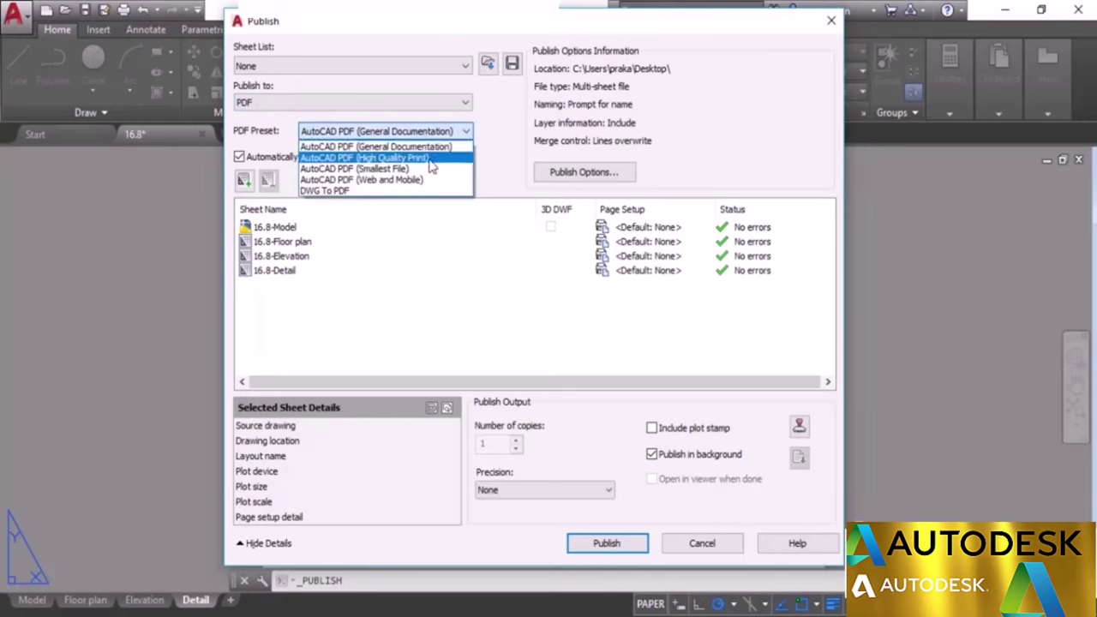
{"action": "left_click", "coordinate": [433, 163]}
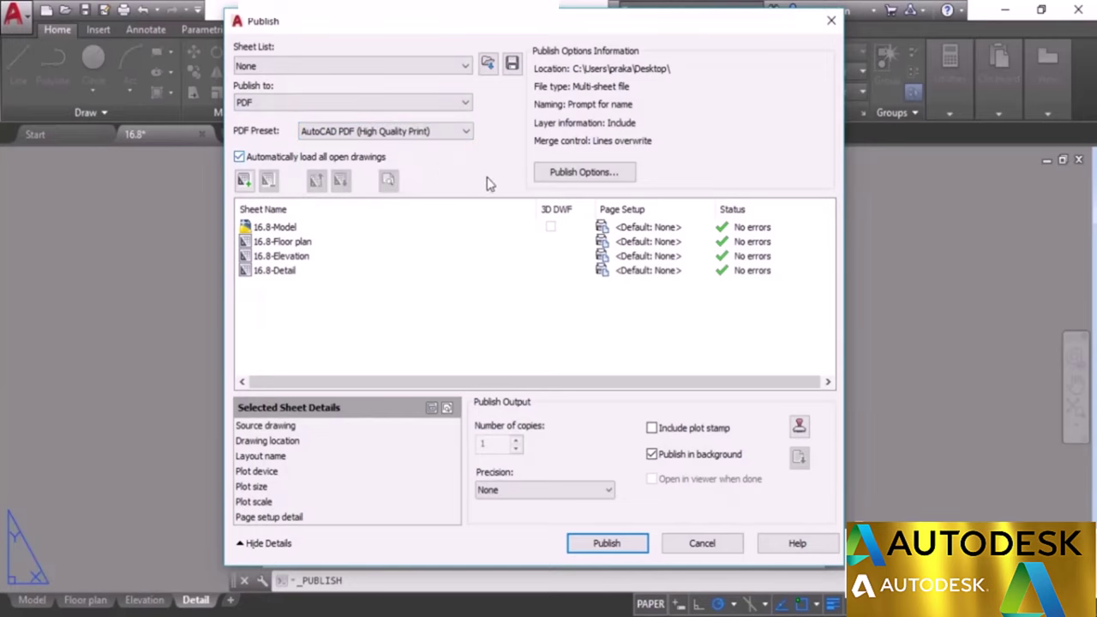
{"action": "left_click", "coordinate": [618, 177]}
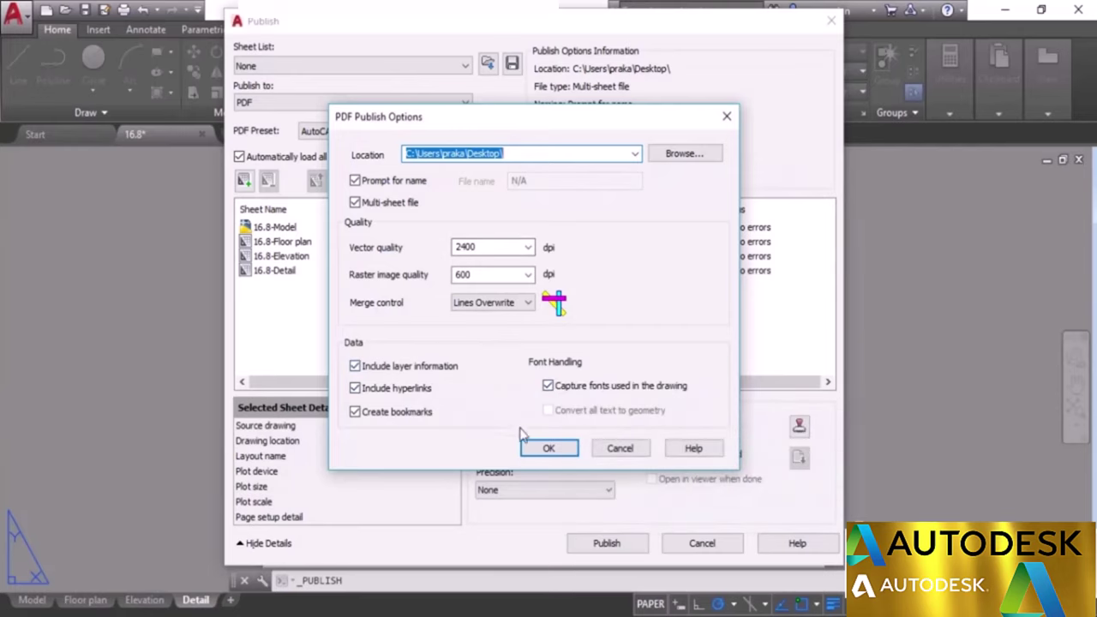
{"action": "left_click", "coordinate": [544, 449]}
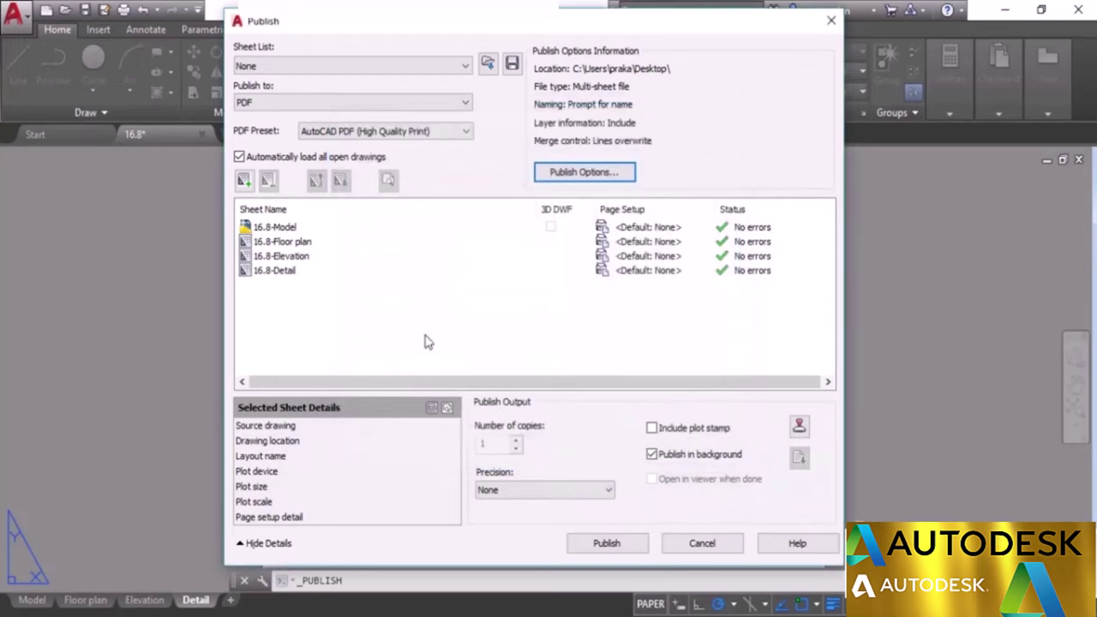
Assign the page setup "Our setup" to the 16.8-Model sheet in the publish list.
{"action": "left_click", "coordinate": [283, 232]}
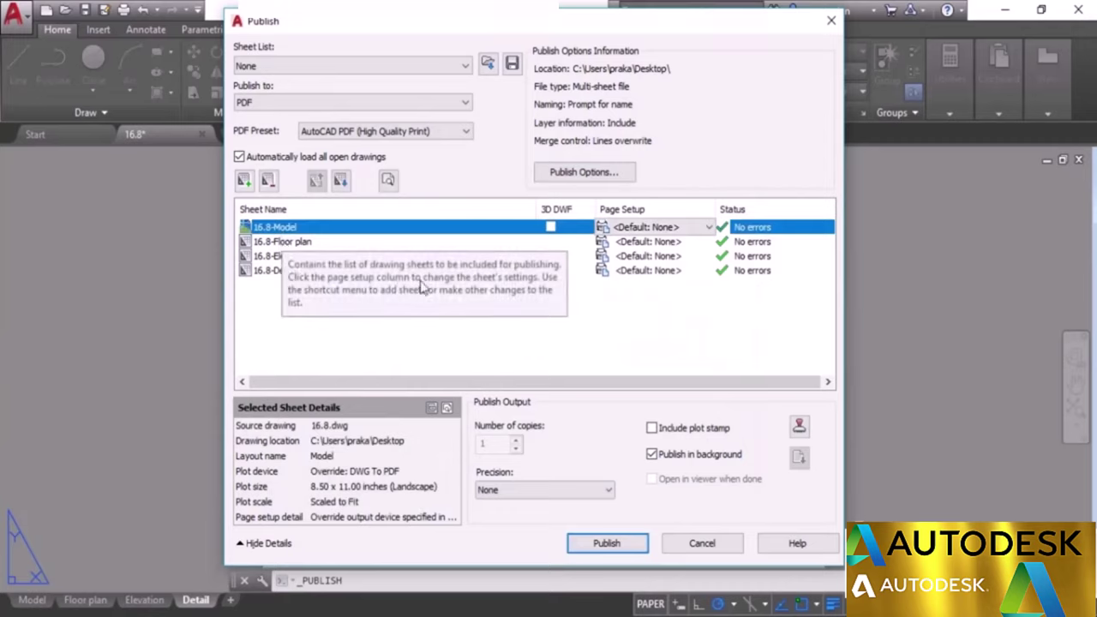
{"action": "left_click", "coordinate": [646, 229]}
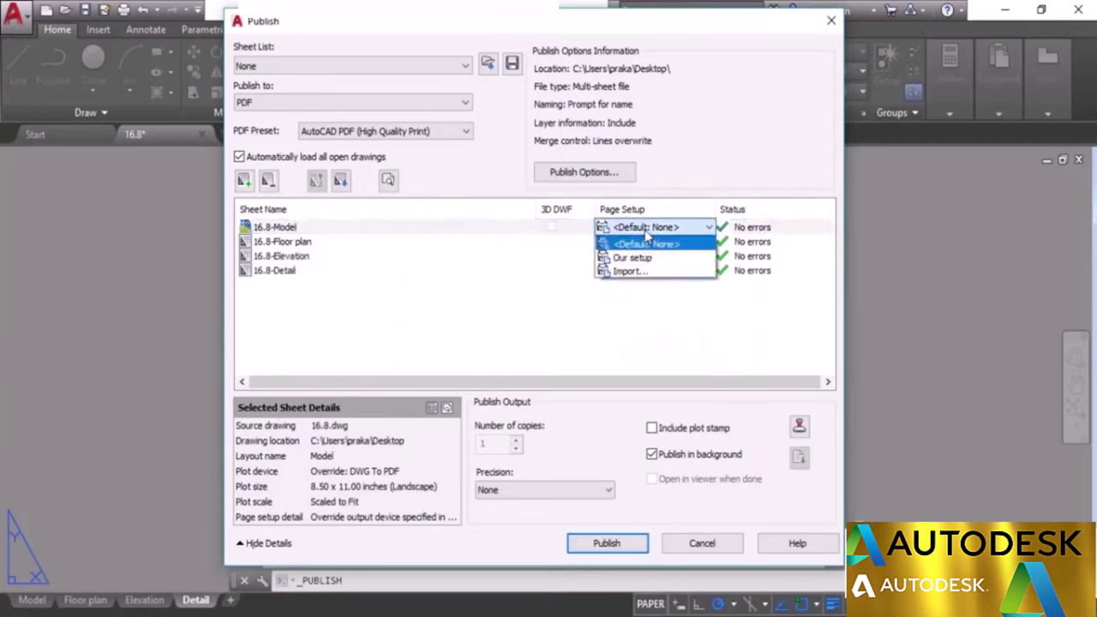
{"action": "left_click", "coordinate": [646, 242]}
{"action": "left_click", "coordinate": [645, 244]}
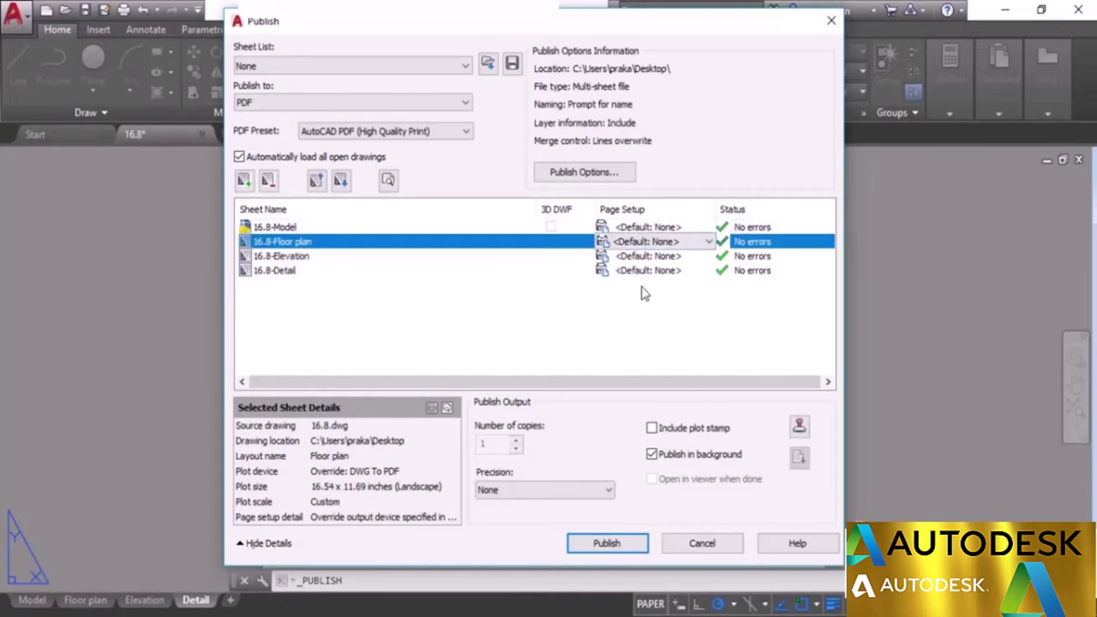
{"action": "left_click", "coordinate": [648, 228]}
{"action": "left_click", "coordinate": [650, 228]}
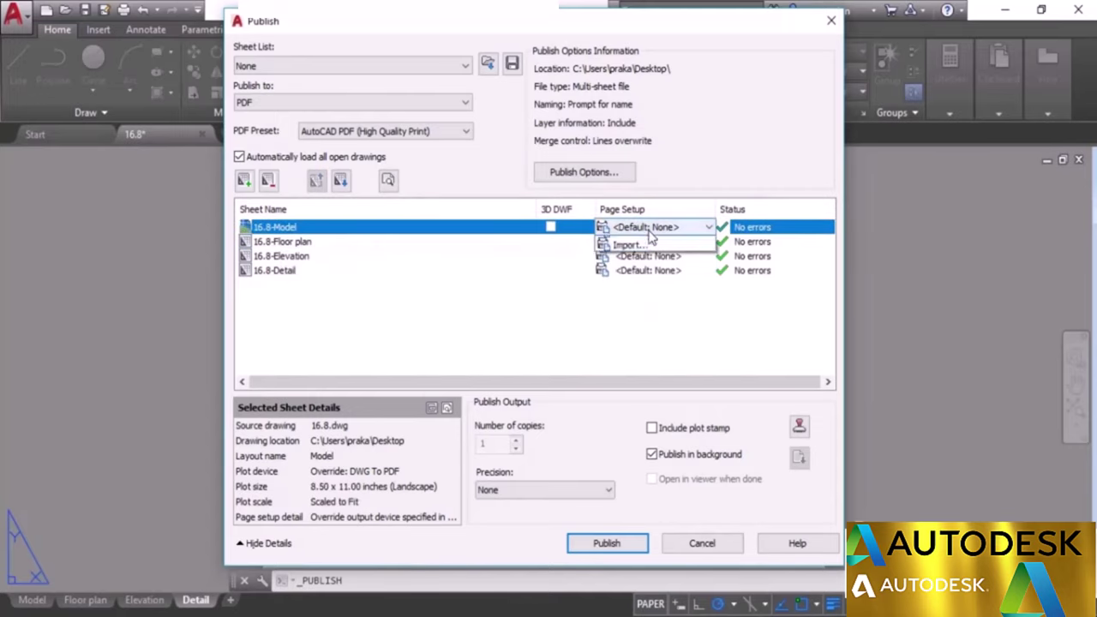
{"action": "left_click", "coordinate": [649, 260]}
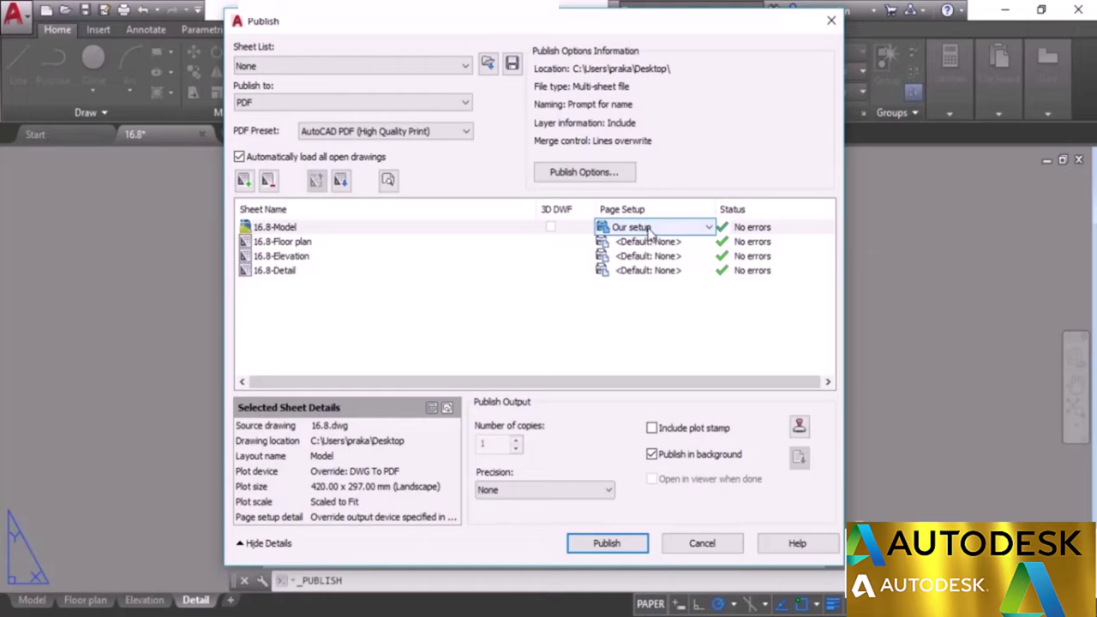
{"action": "left_click", "coordinate": [643, 304]}
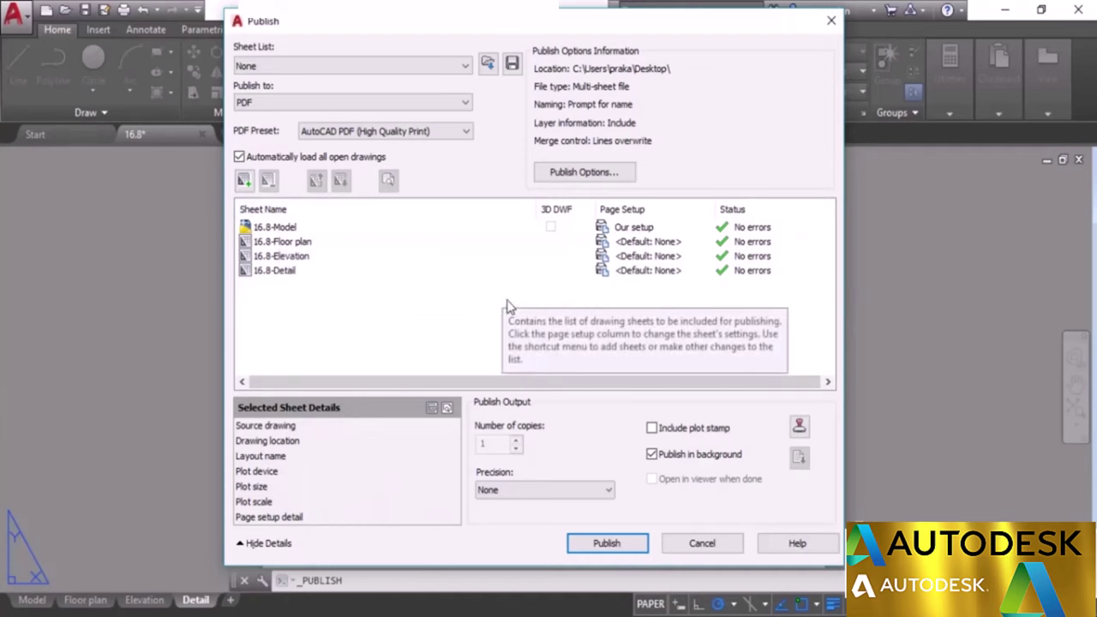
Publish the sheets to a PDF file named Publish on the Desktop without saving the sheet list, and dismiss the background job notice.
{"action": "left_click", "coordinate": [604, 543]}
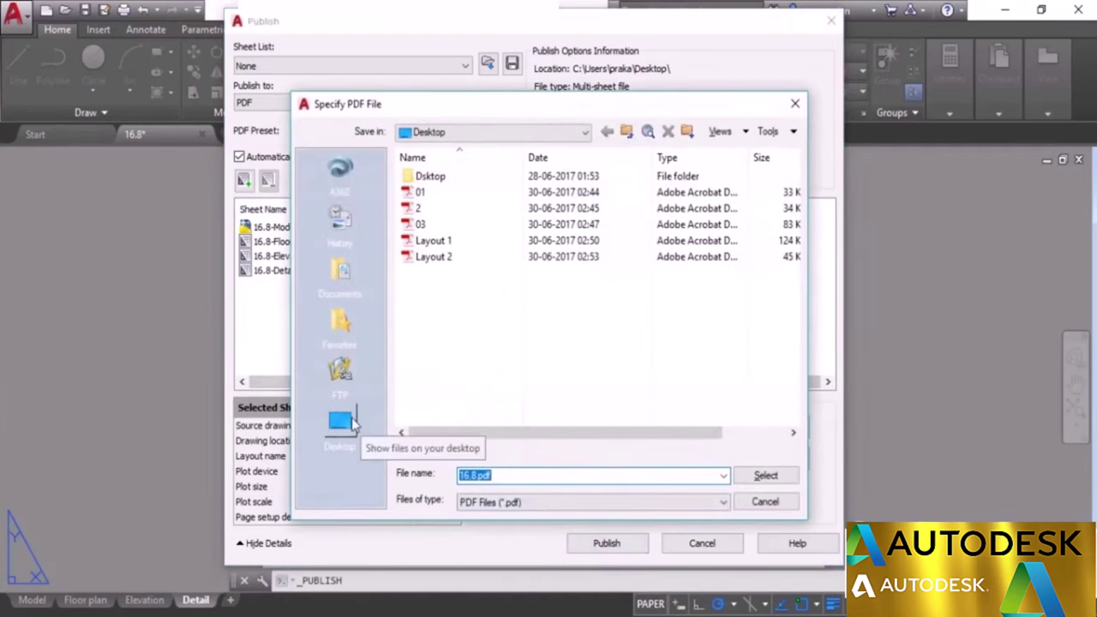
{"action": "left_click", "coordinate": [343, 423]}
{"action": "left_click", "coordinate": [508, 477]}
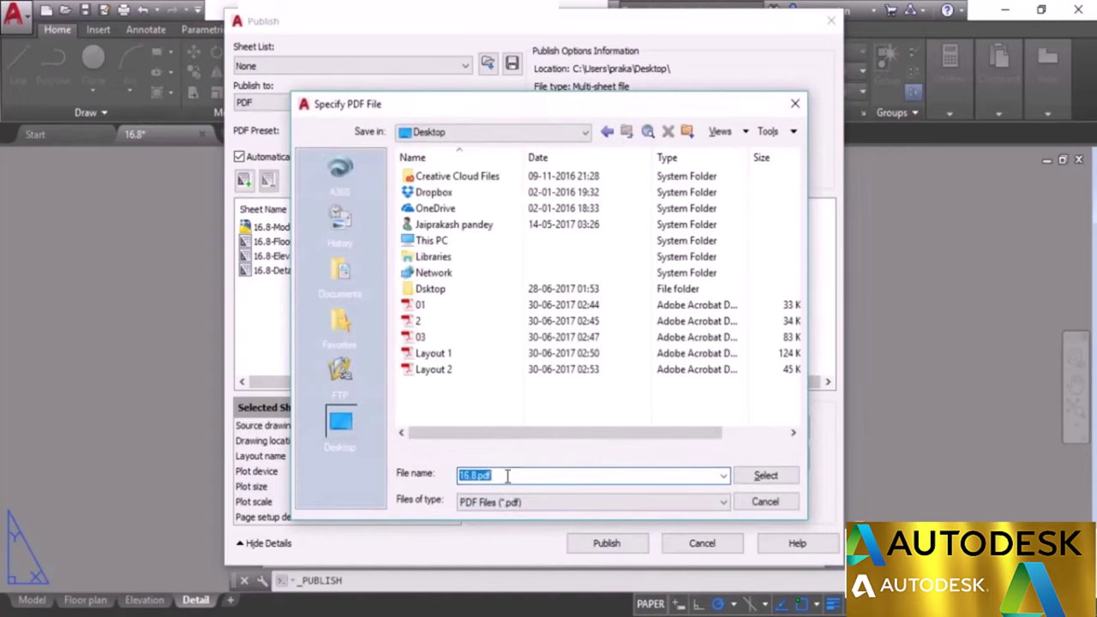
{"action": "left_click", "coordinate": [508, 476]}
{"action": "type", "text": "Publish"}
{"action": "left_click", "coordinate": [761, 479]}
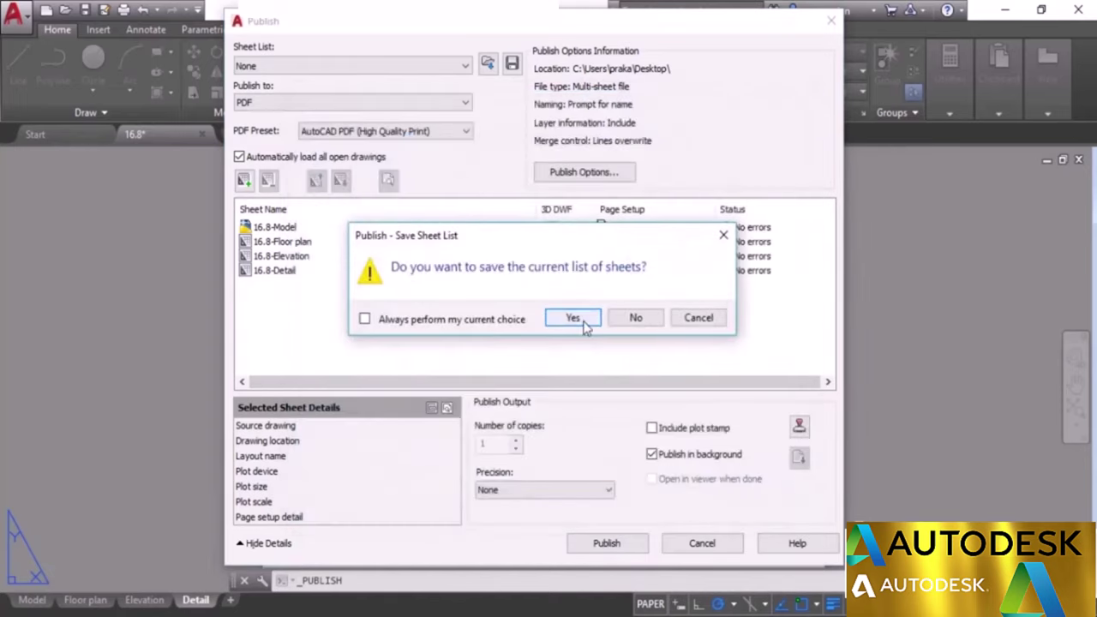
{"action": "left_click", "coordinate": [639, 318]}
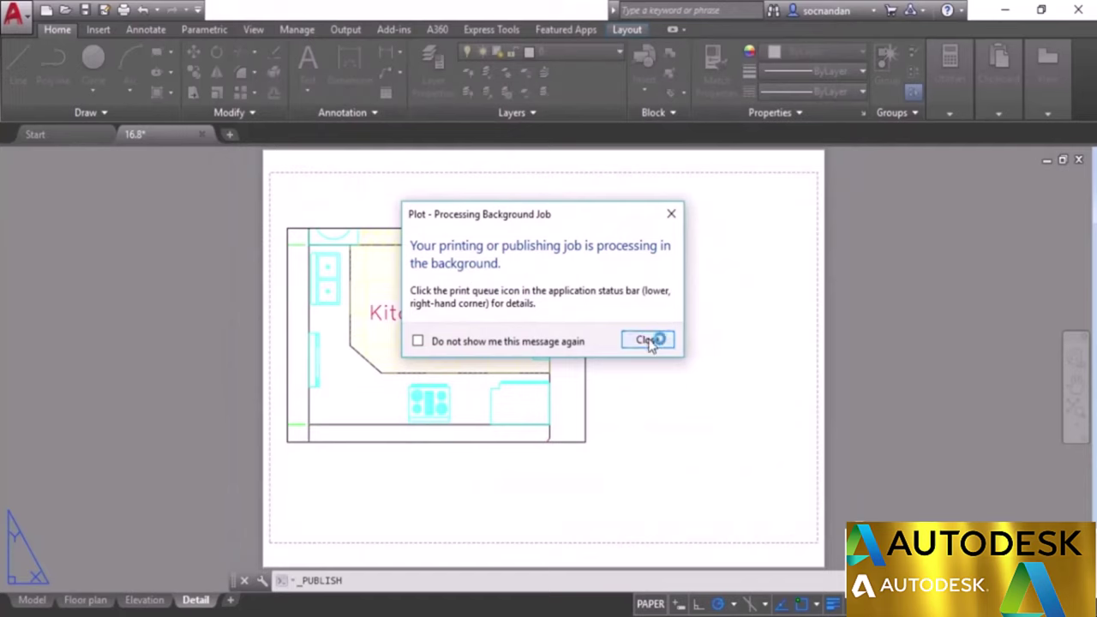
{"action": "left_click", "coordinate": [649, 339]}
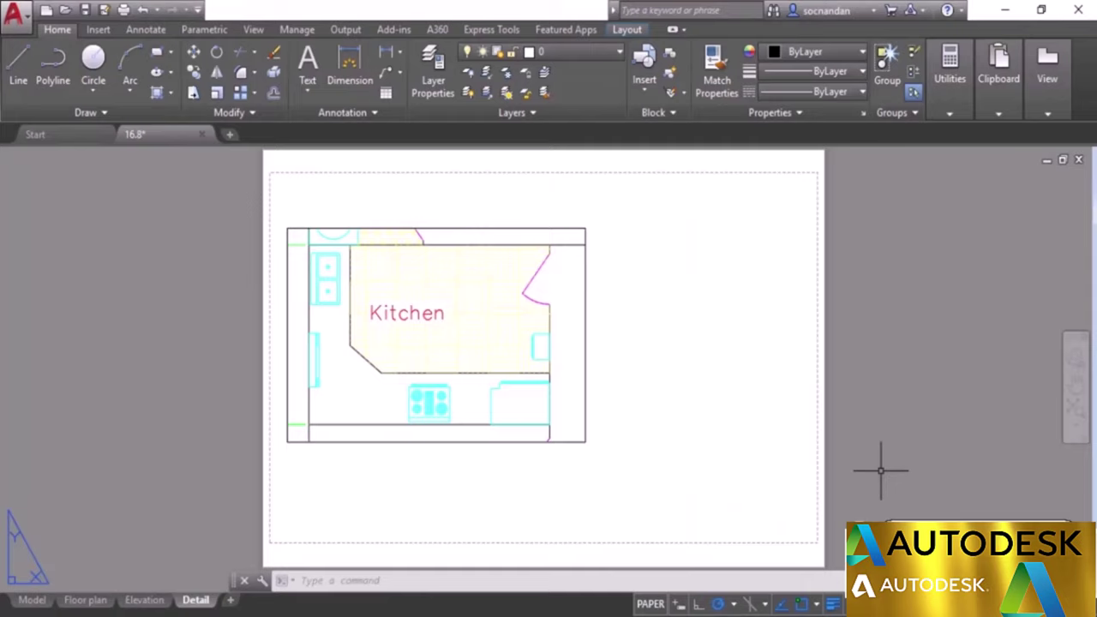
Open the Publish PDF from the desktop, look through its floor plan, elevation and detail sheets, and close it.
{"action": "left_click", "coordinate": [1006, 11]}
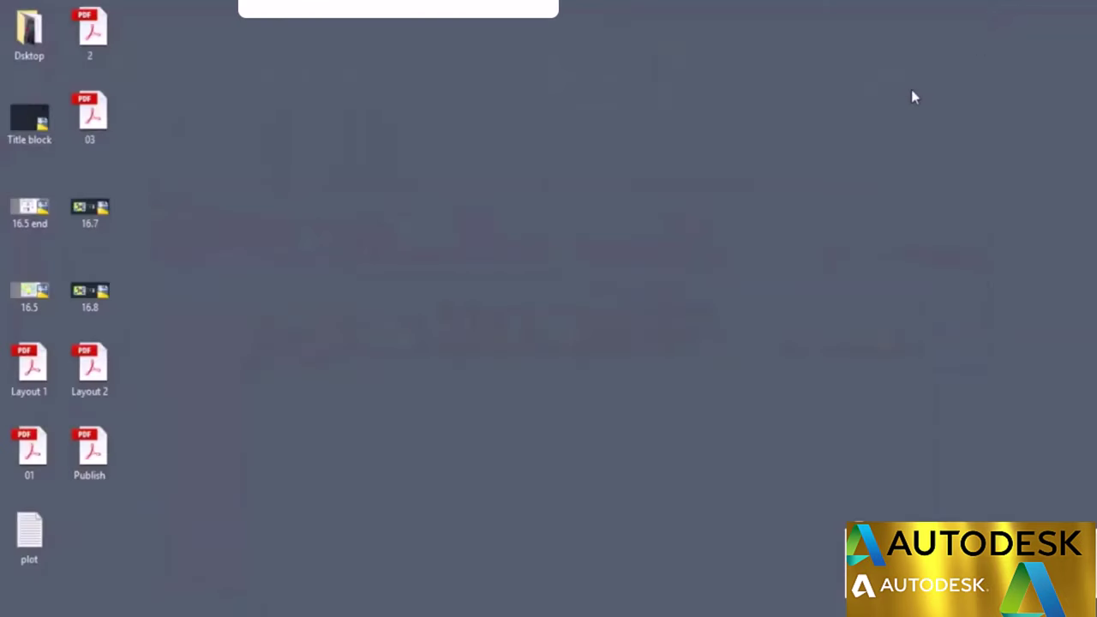
{"action": "double_click", "coordinate": [86, 459]}
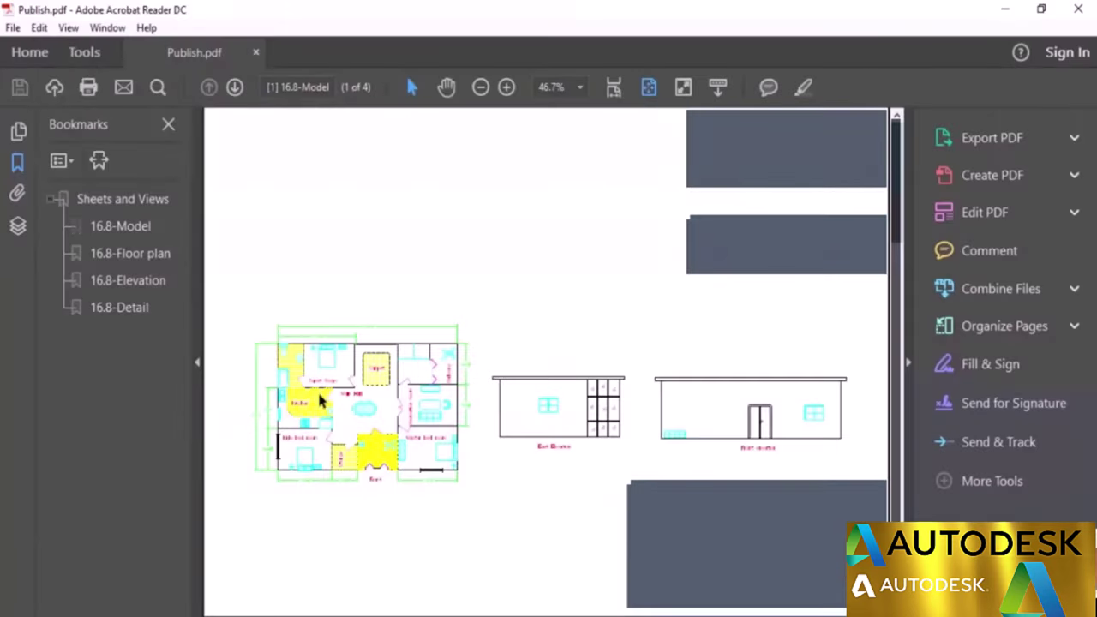
{"action": "mouse_move", "coordinate": [408, 439]}
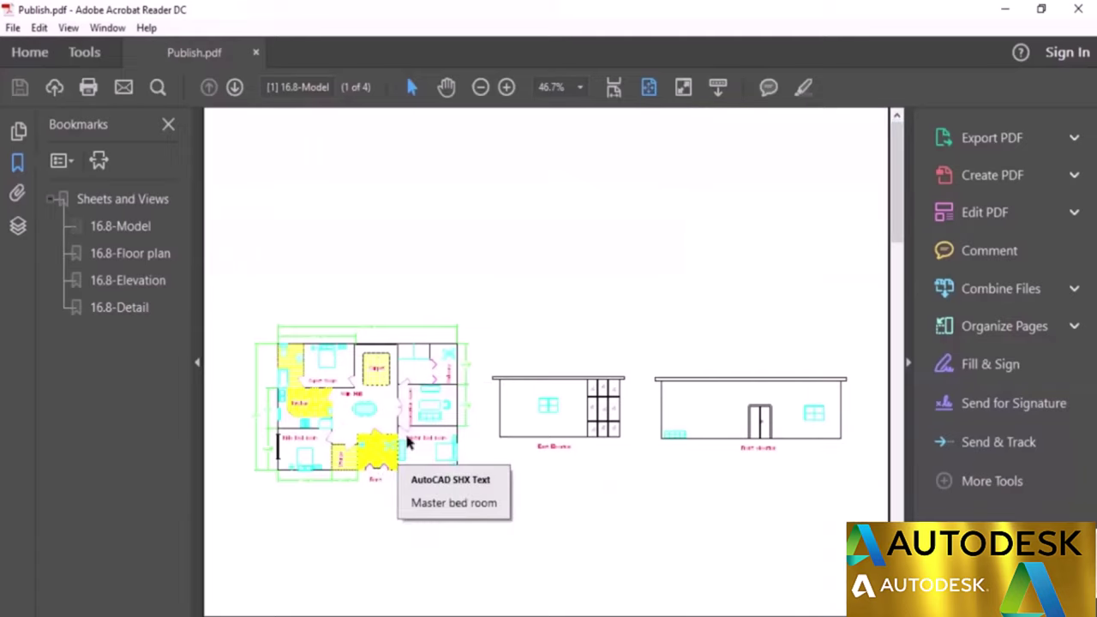
{"action": "left_click", "coordinate": [141, 254]}
{"action": "left_click", "coordinate": [144, 283]}
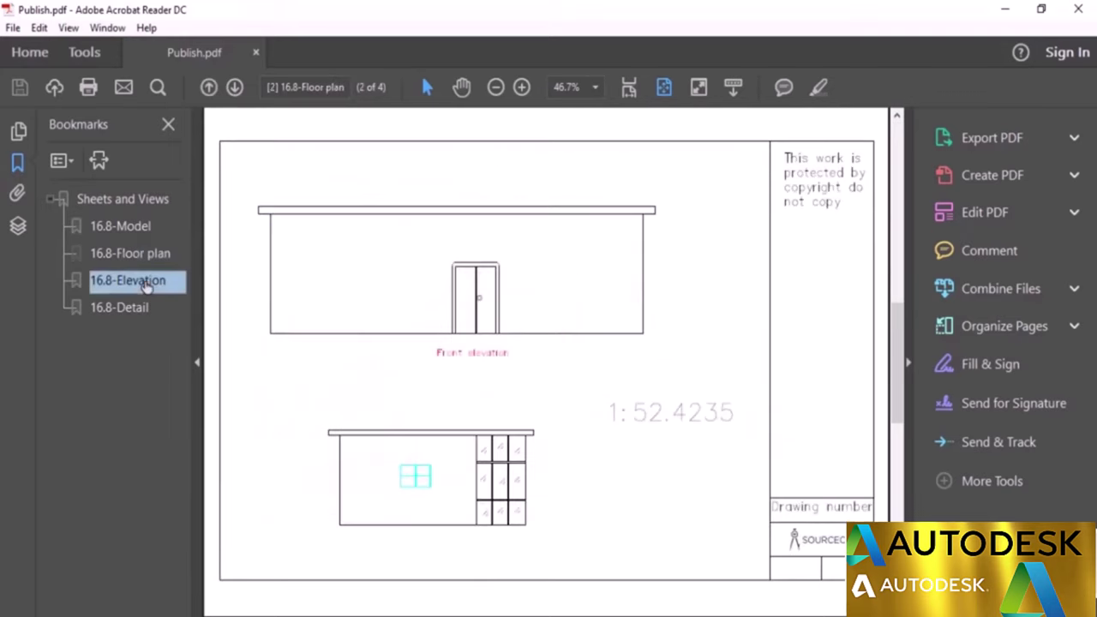
{"action": "left_click", "coordinate": [131, 309]}
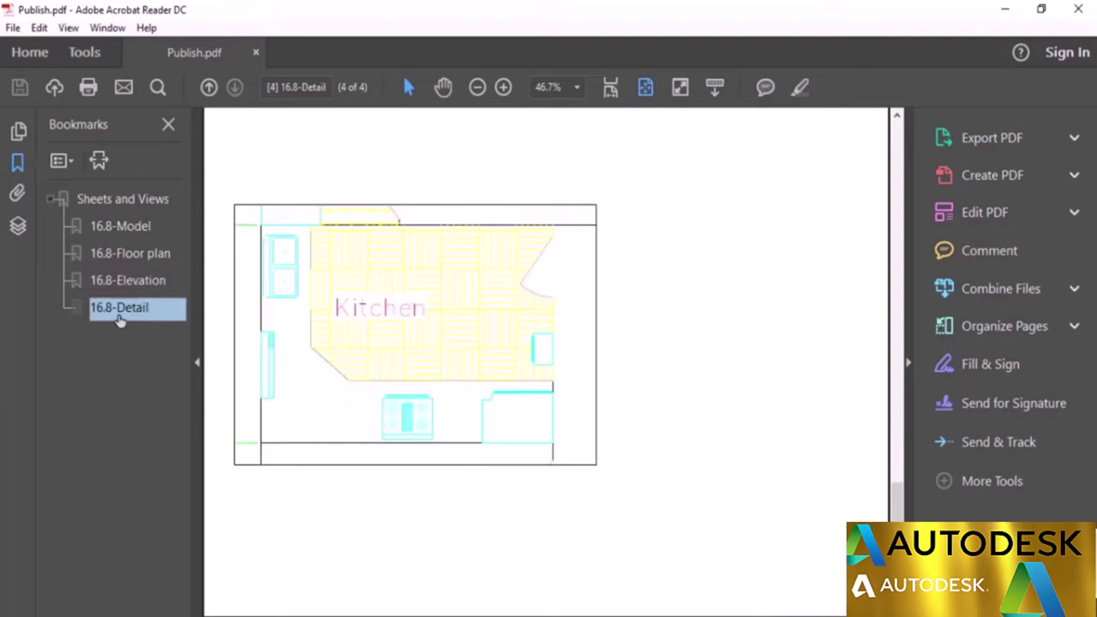
{"action": "left_click", "coordinate": [1079, 8]}
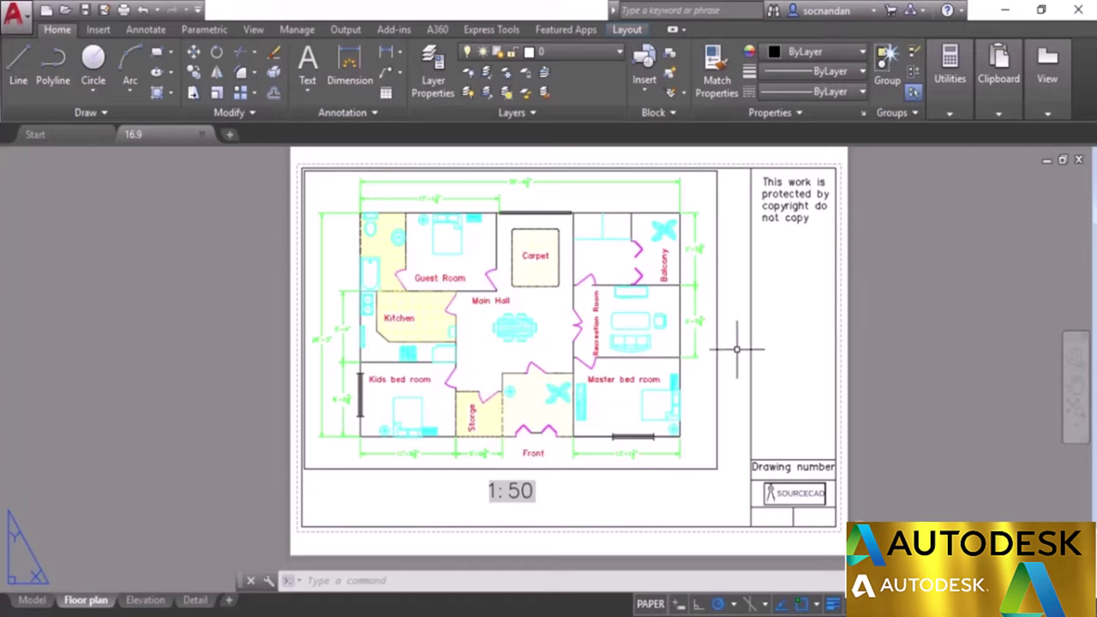
Review the default plot style table settings in the Plot and Publish options, keeping color dependent plot styles for new drawings.
{"action": "right_click", "coordinate": [163, 325]}
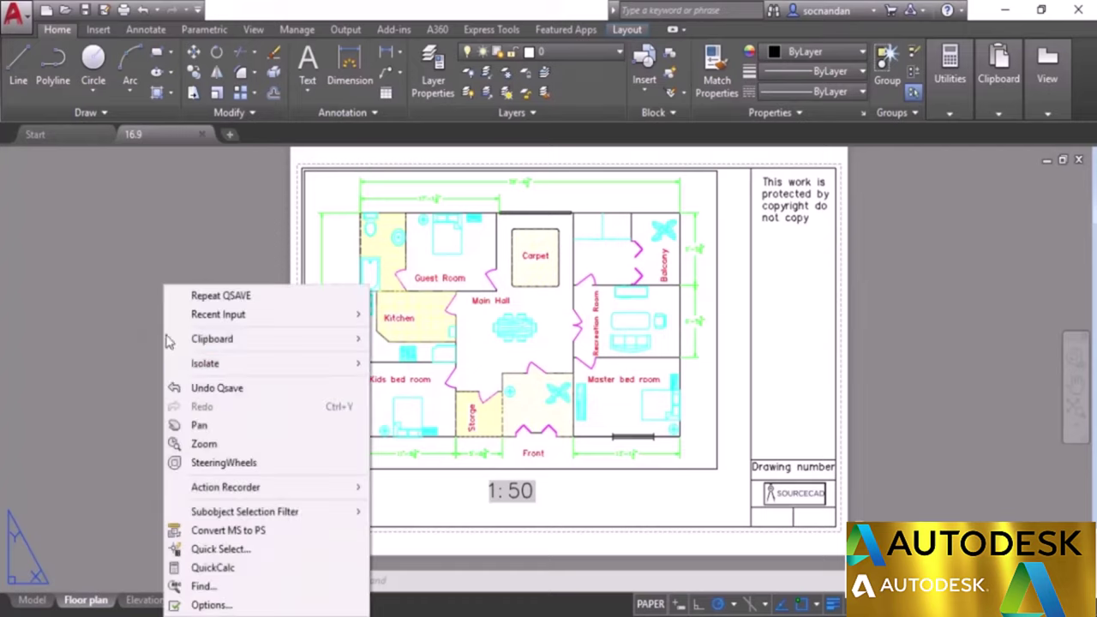
{"action": "left_click", "coordinate": [271, 607]}
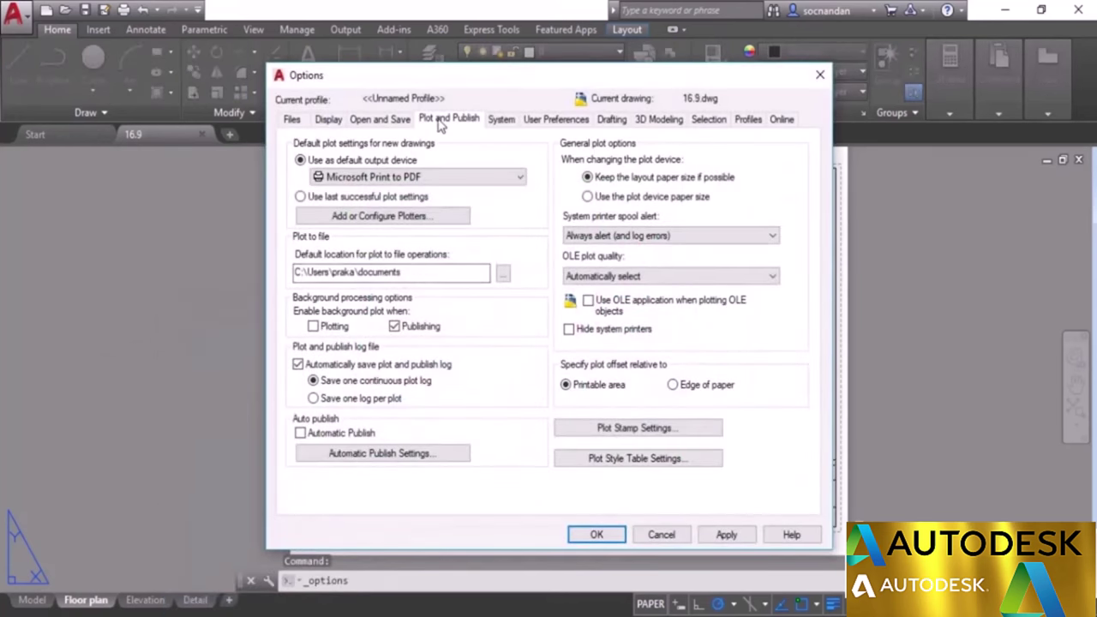
{"action": "left_click", "coordinate": [595, 466]}
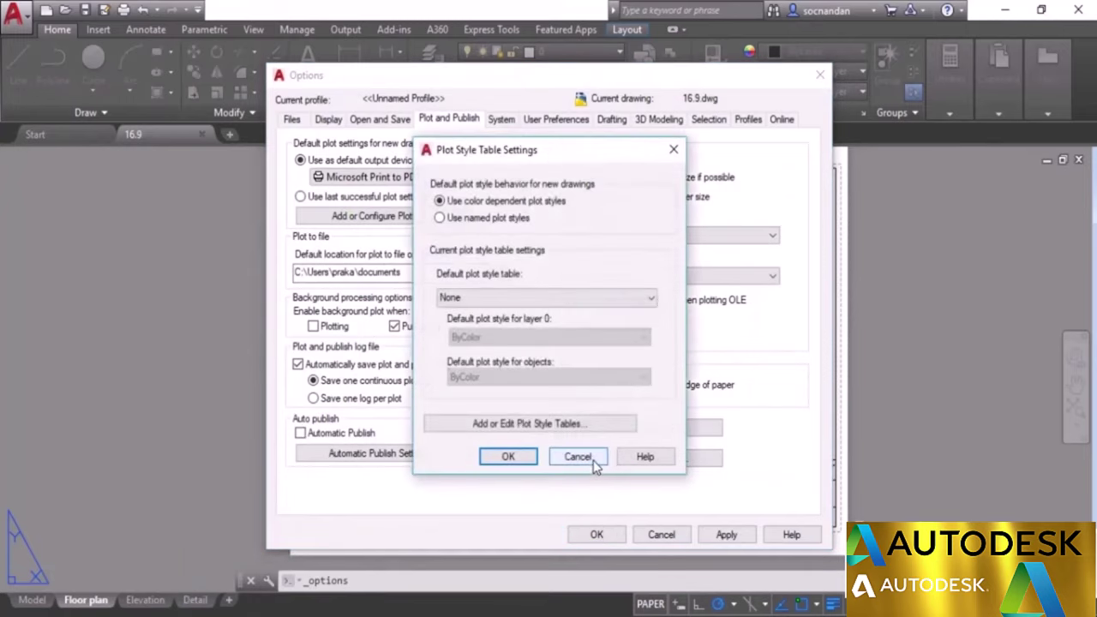
{"action": "left_click_drag", "start_coordinate": [539, 152], "coordinate": [543, 150]}
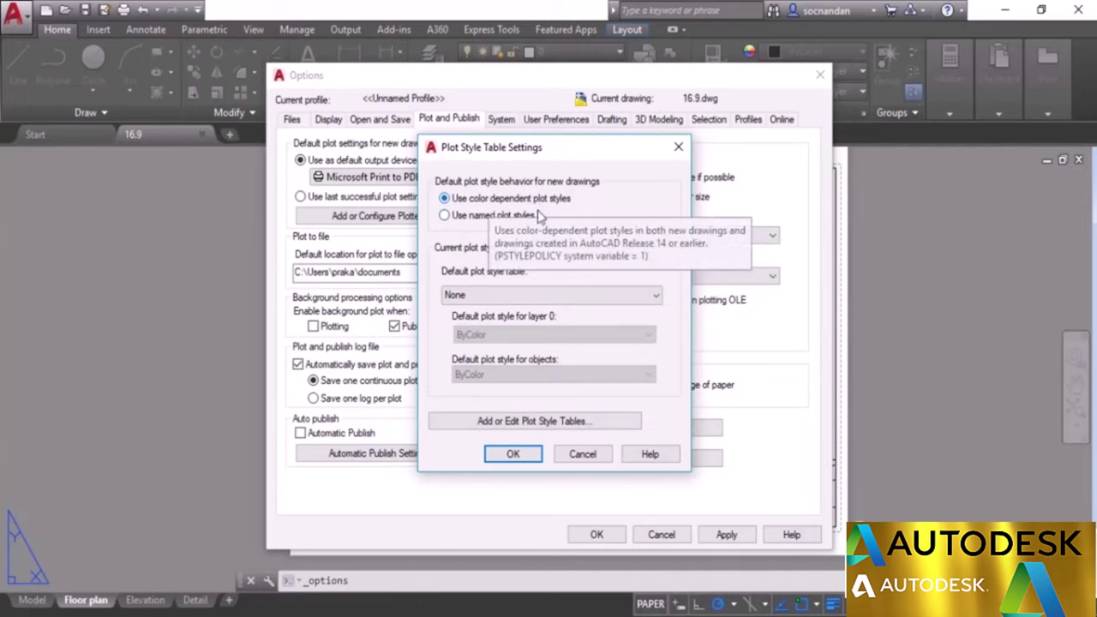
{"action": "left_click", "coordinate": [526, 457]}
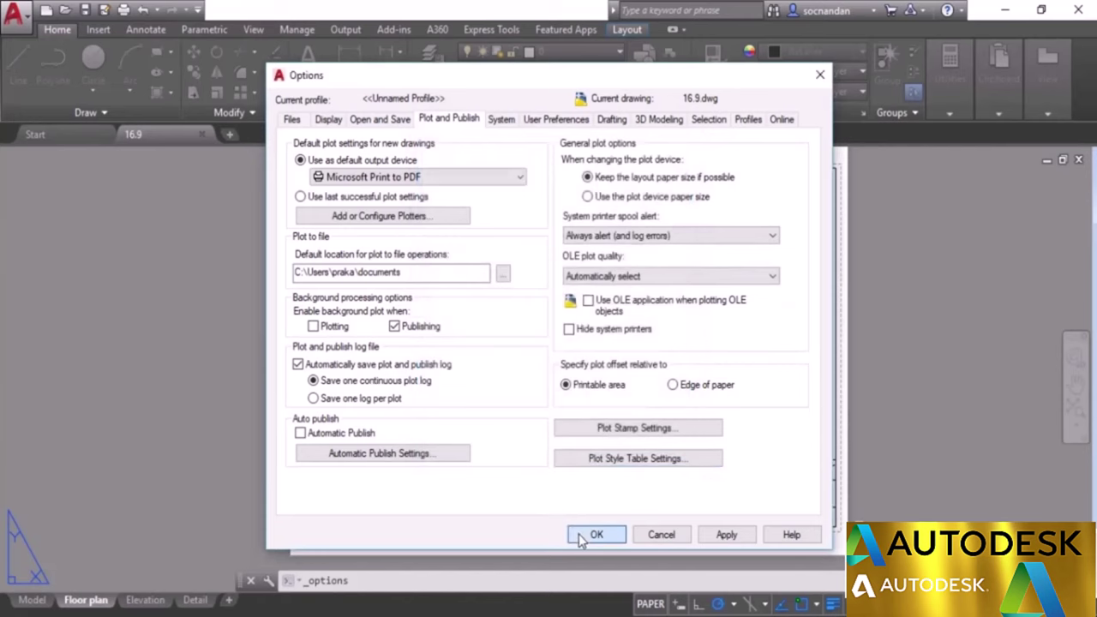
{"action": "left_click", "coordinate": [592, 534]}
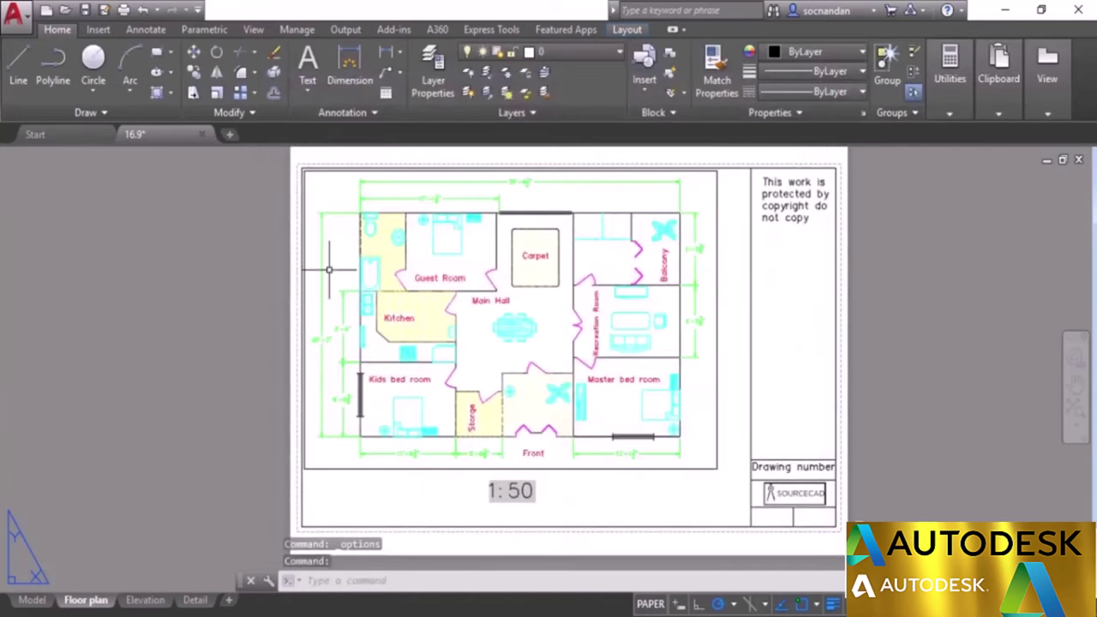
Start plotting the Floor plan layout of drawing 16.9, preview it without a plot style table and close the preview.
{"action": "left_click", "coordinate": [125, 12]}
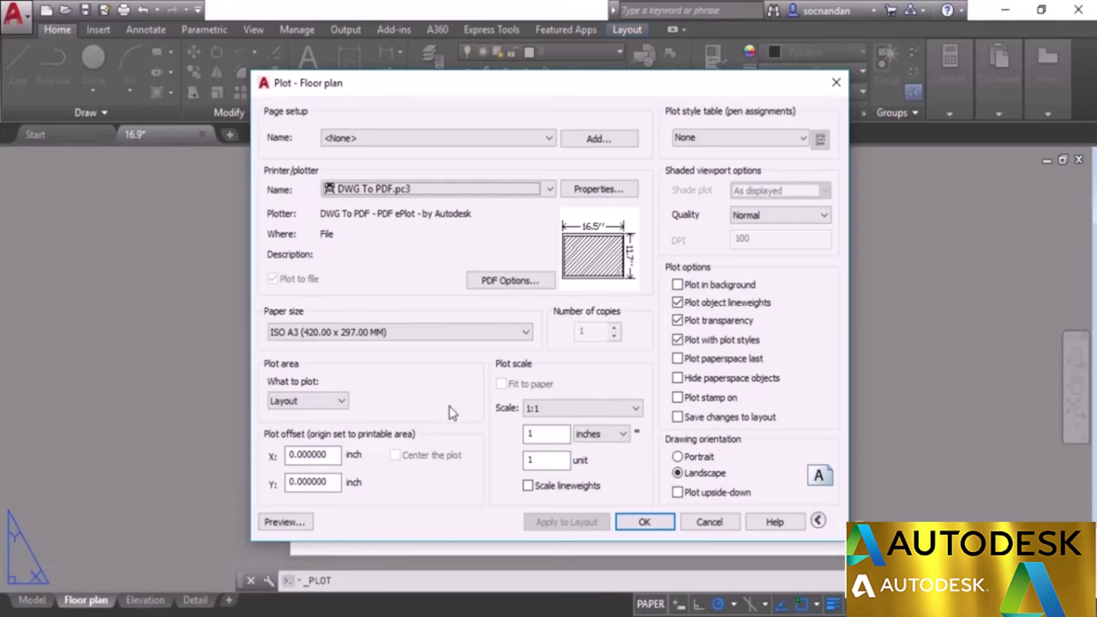
{"action": "left_click", "coordinate": [283, 523]}
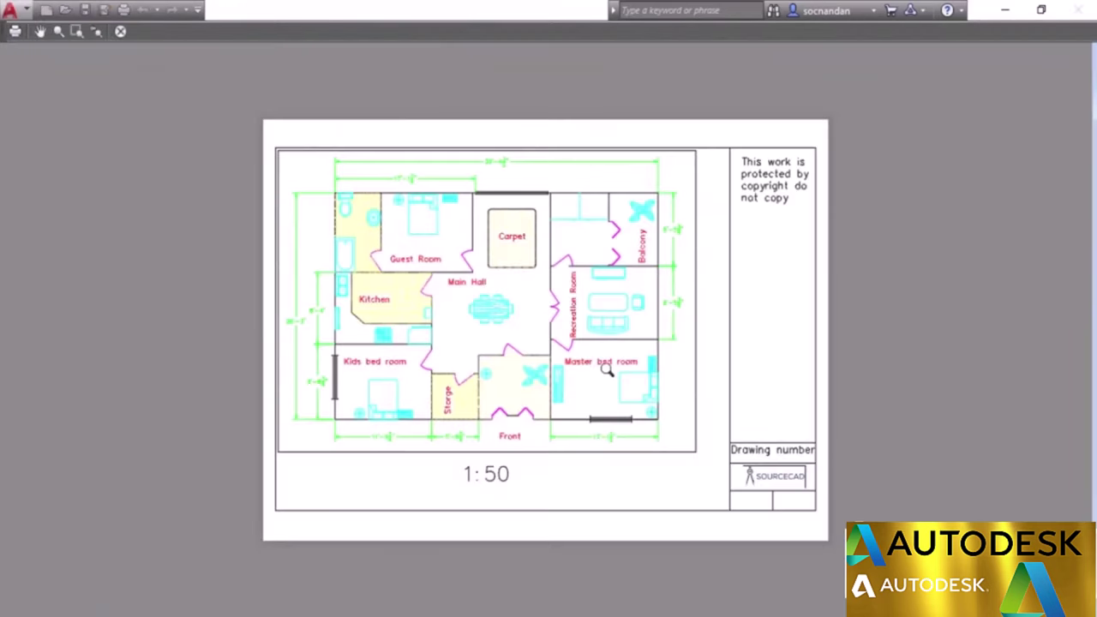
{"action": "left_click", "coordinate": [121, 31]}
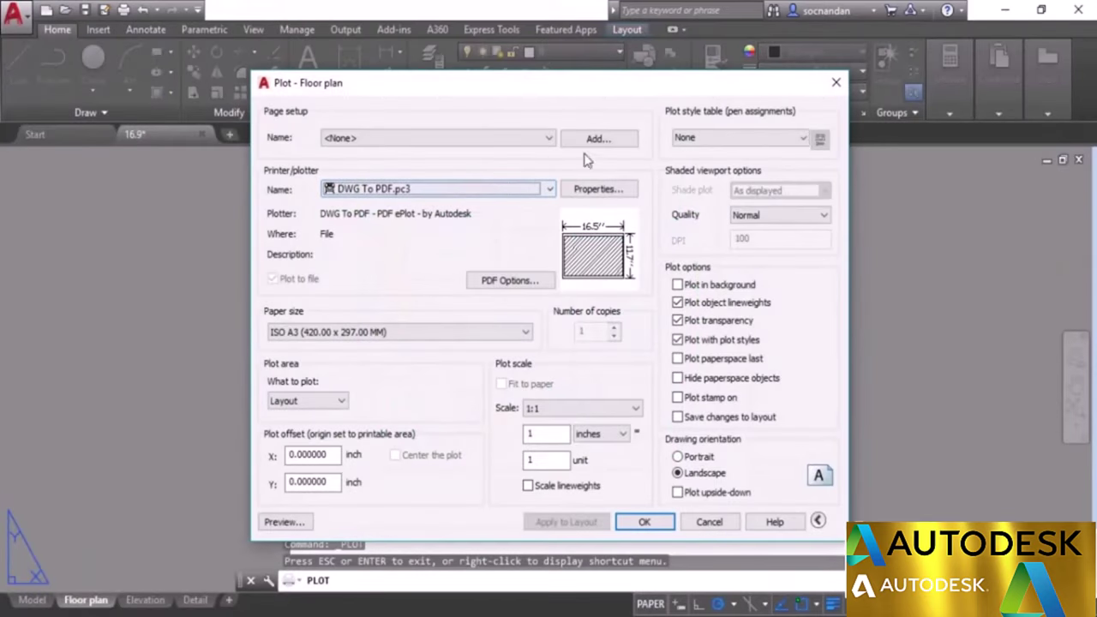
Set the plot style table to Grayscale.ctb and examine the Floor plan layout up close in the plot preview.
{"action": "left_click", "coordinate": [724, 140]}
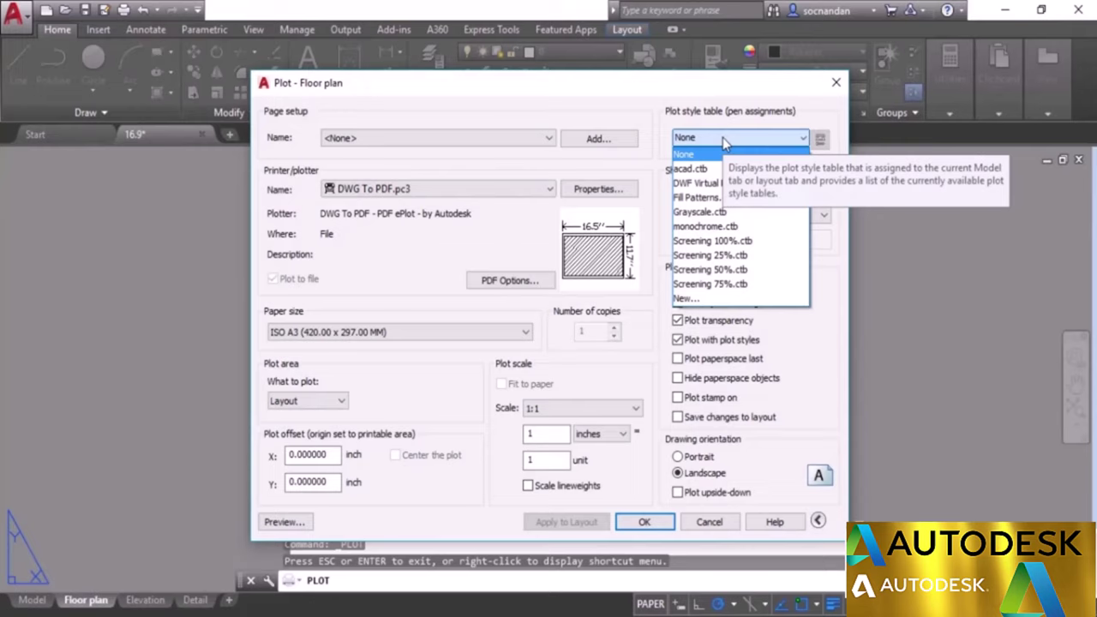
{"action": "left_click", "coordinate": [752, 214]}
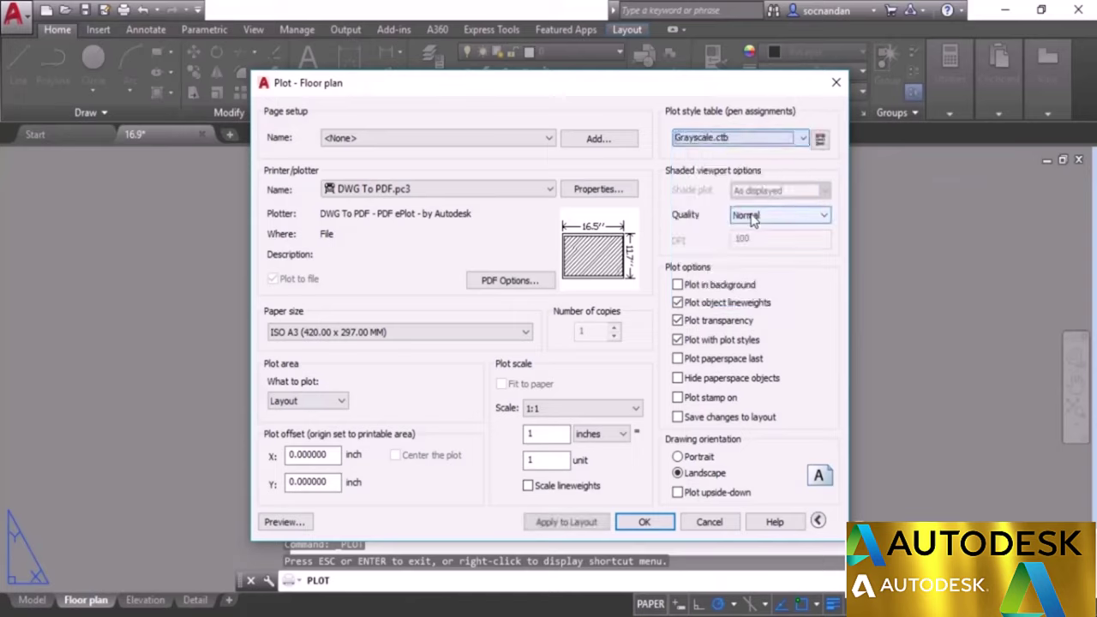
{"action": "left_click", "coordinate": [286, 523]}
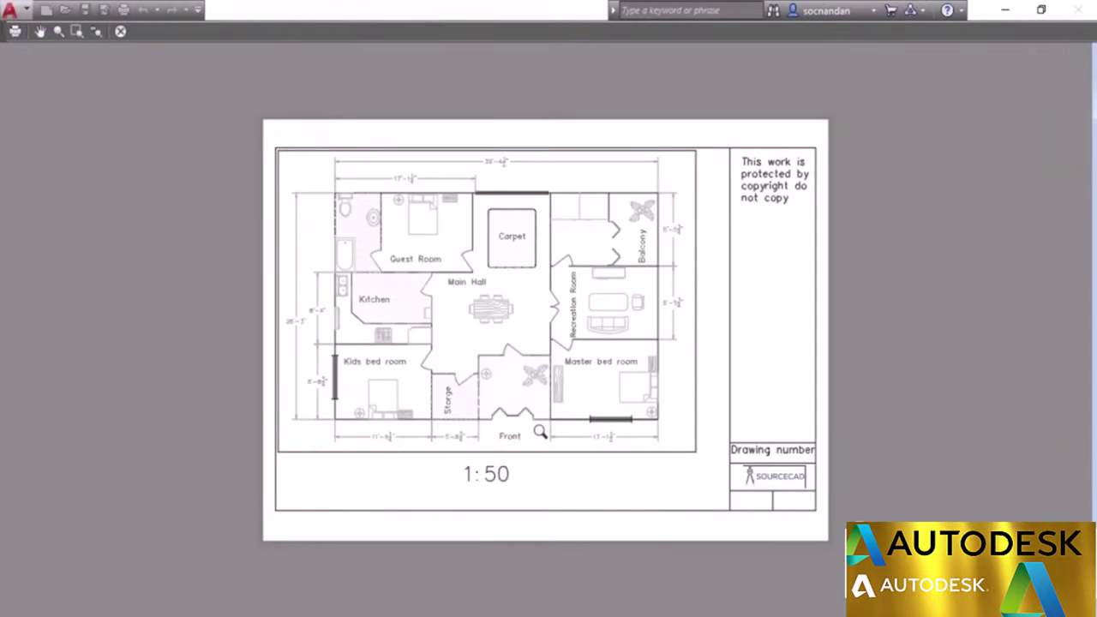
{"action": "left_click_drag", "start_coordinate": [420, 352], "coordinate": [720, 75]}
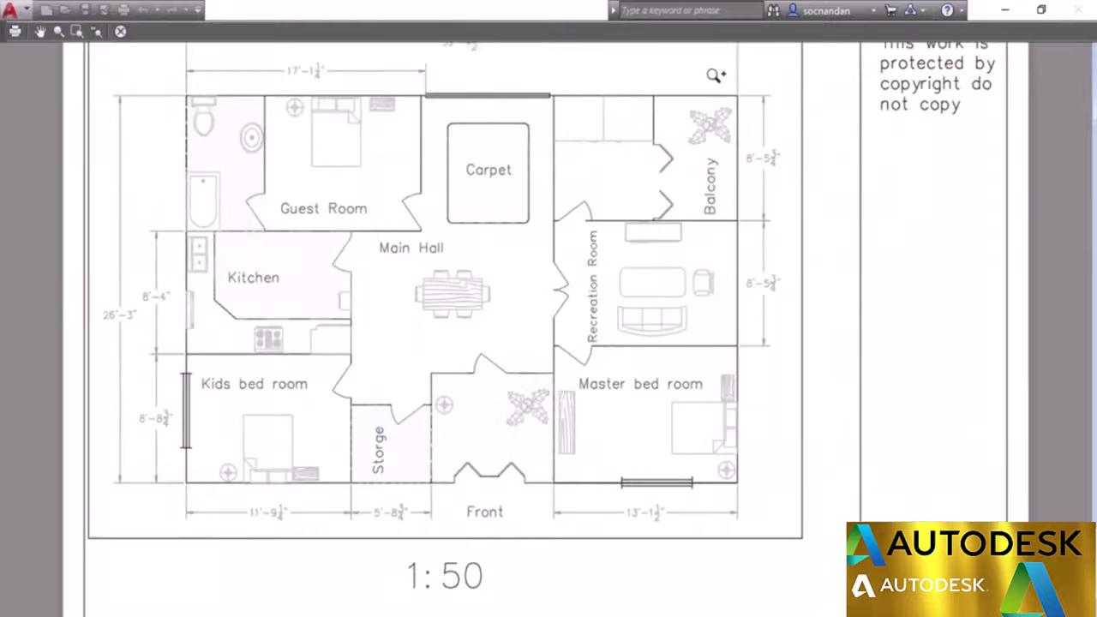
{"action": "left_click_drag", "start_coordinate": [657, 140], "coordinate": [613, 186]}
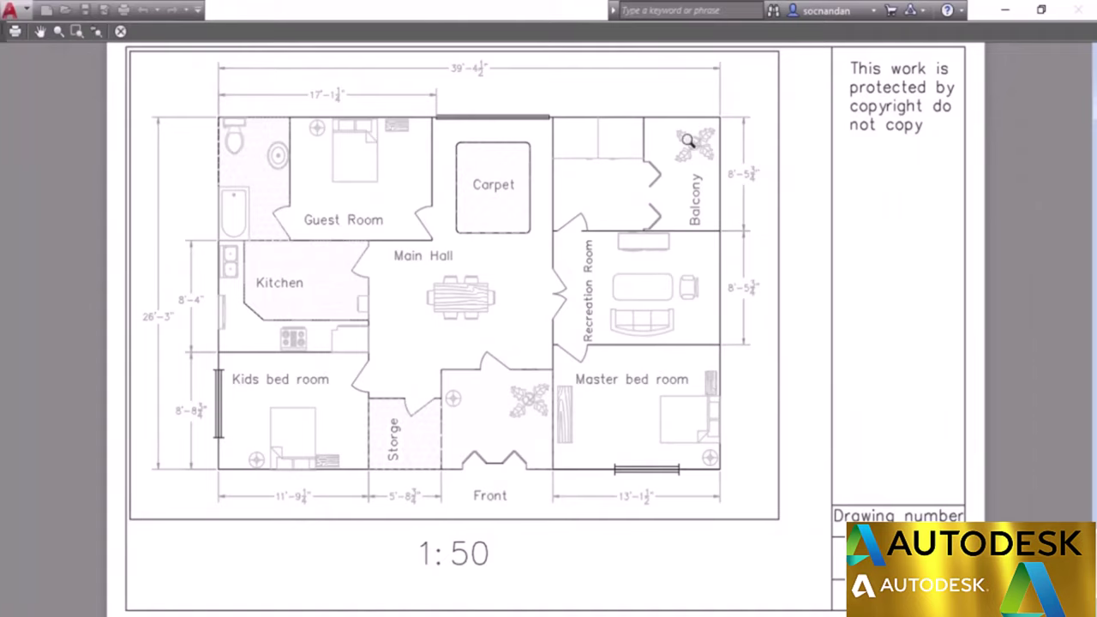
Close the grayscale preview, set the plot style table to monochrome.ctb and examine the Floor plan layout in the plot preview.
{"action": "left_click", "coordinate": [120, 31]}
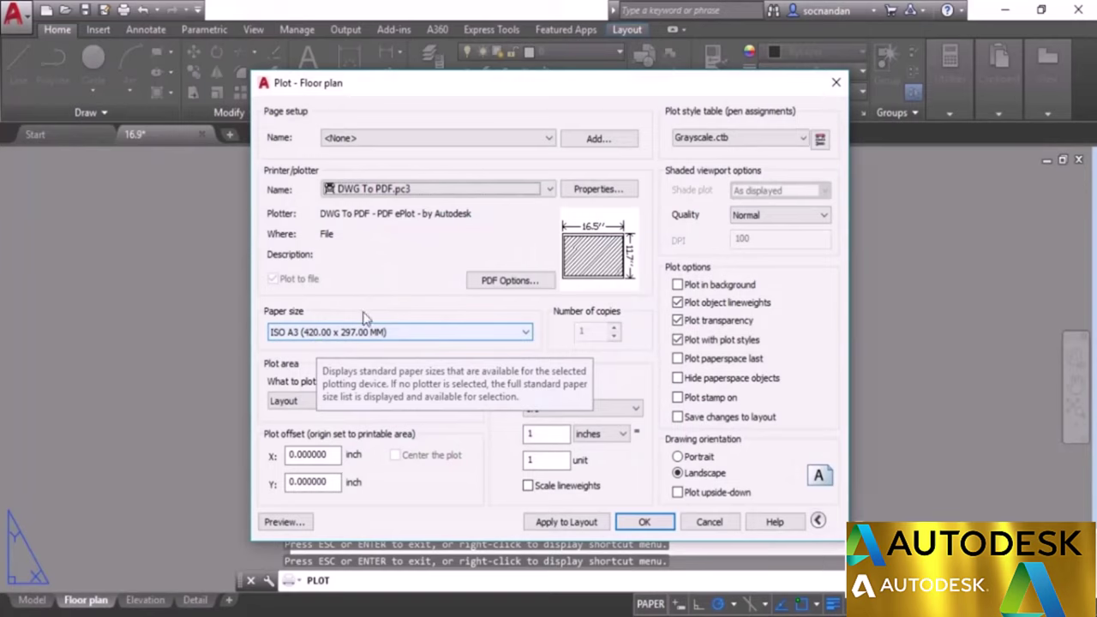
{"action": "left_click", "coordinate": [770, 140]}
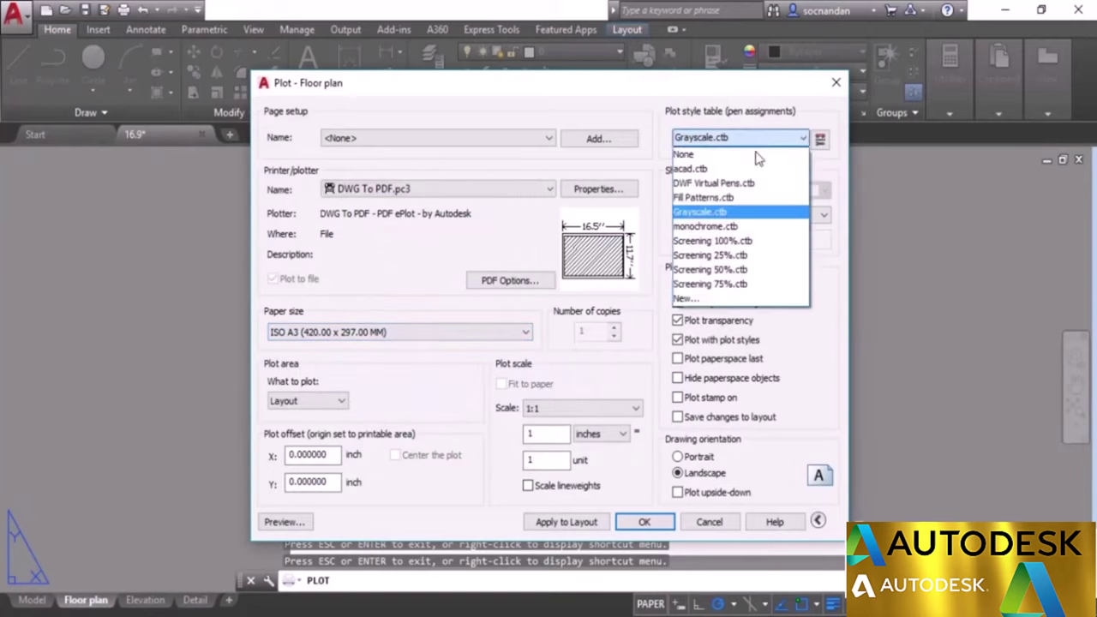
{"action": "left_click", "coordinate": [718, 226]}
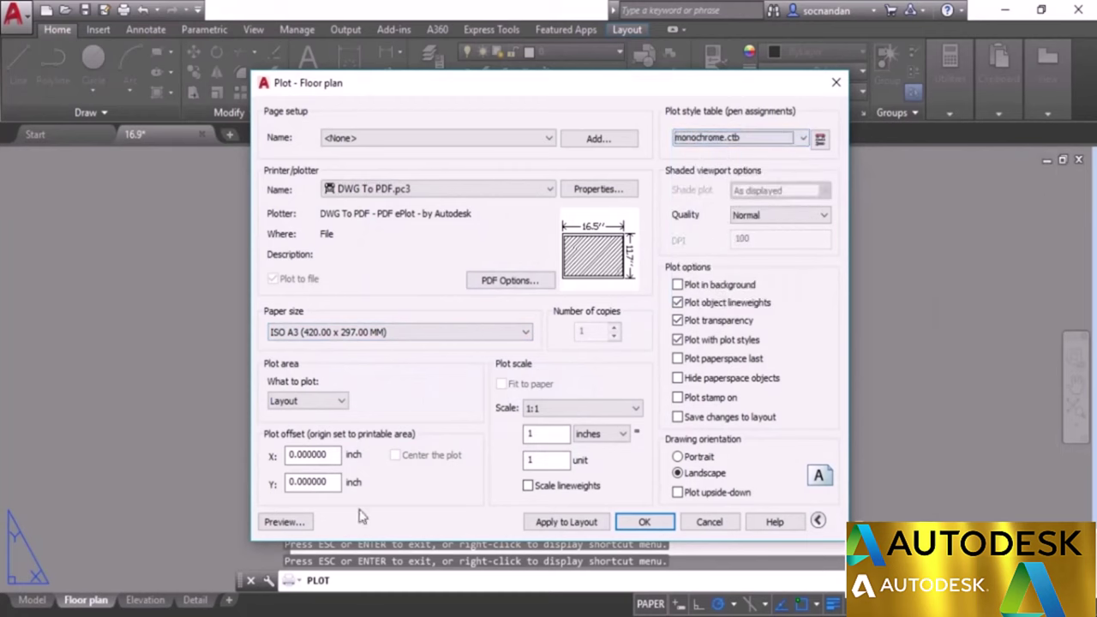
{"action": "left_click", "coordinate": [285, 522]}
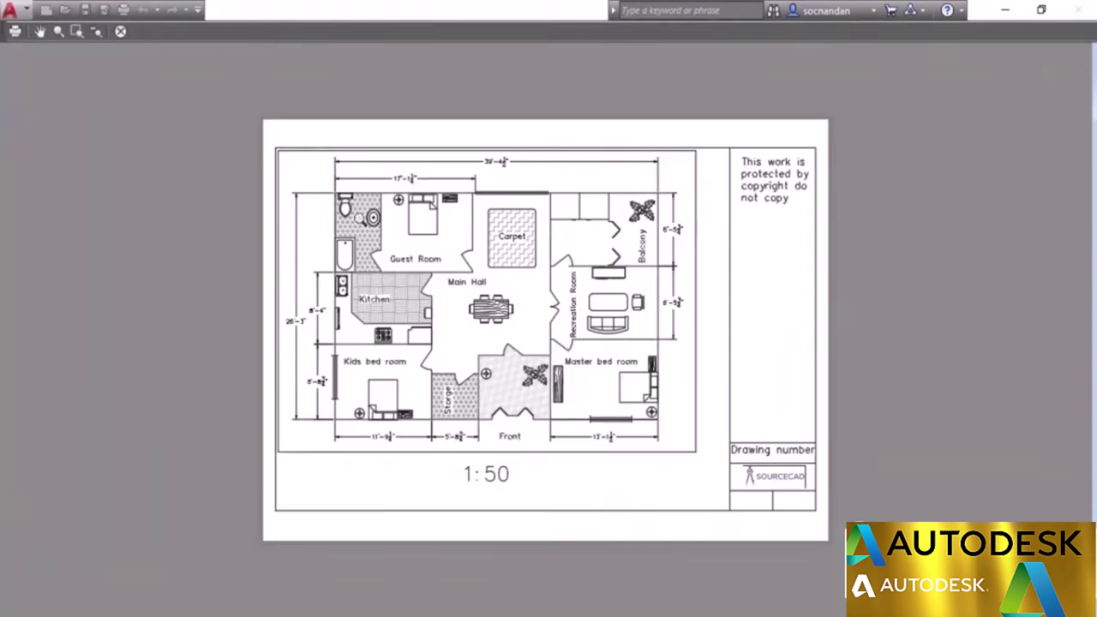
{"action": "left_click_drag", "start_coordinate": [409, 371], "coordinate": [612, 175]}
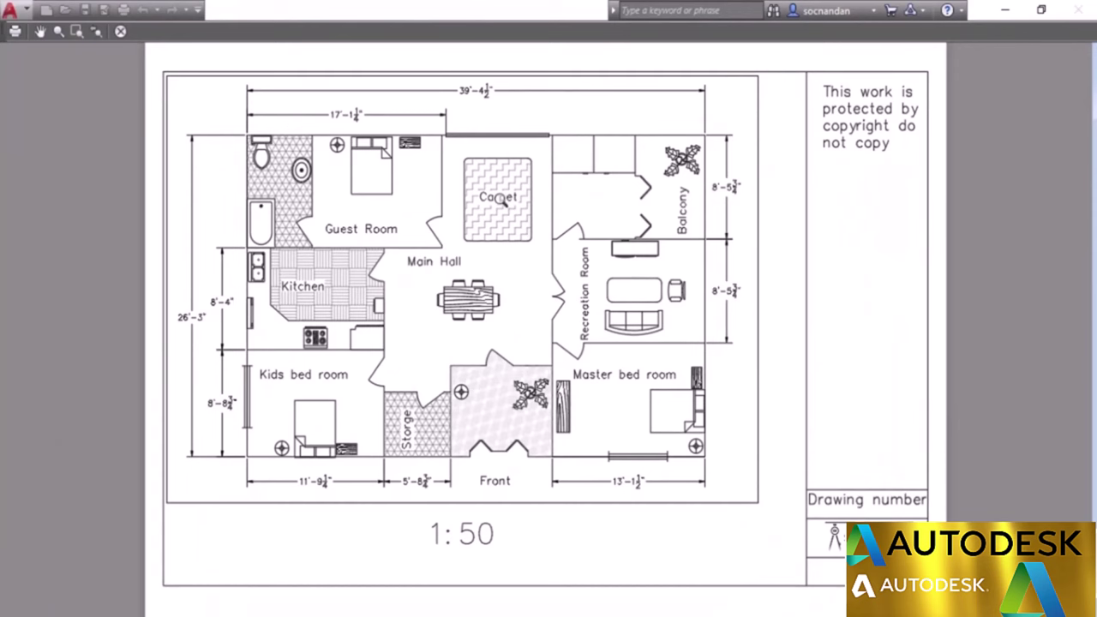
{"action": "left_click", "coordinate": [120, 32]}
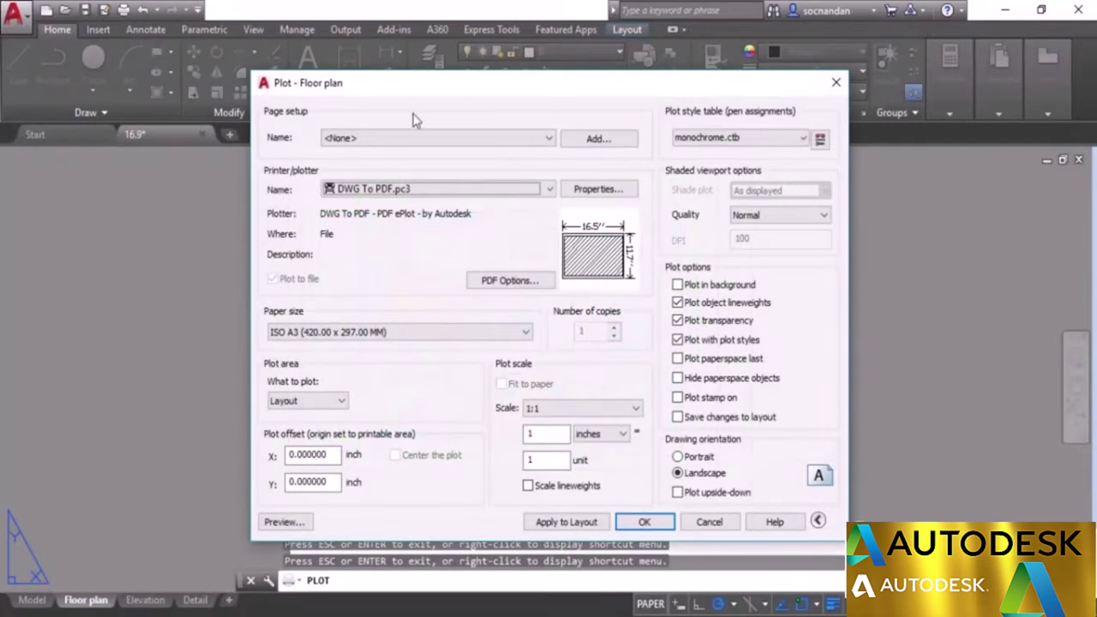
Switch the plot style table to Screening 75%.ctb and examine the Floor plan layout up close in the plot preview.
{"action": "left_click", "coordinate": [753, 144]}
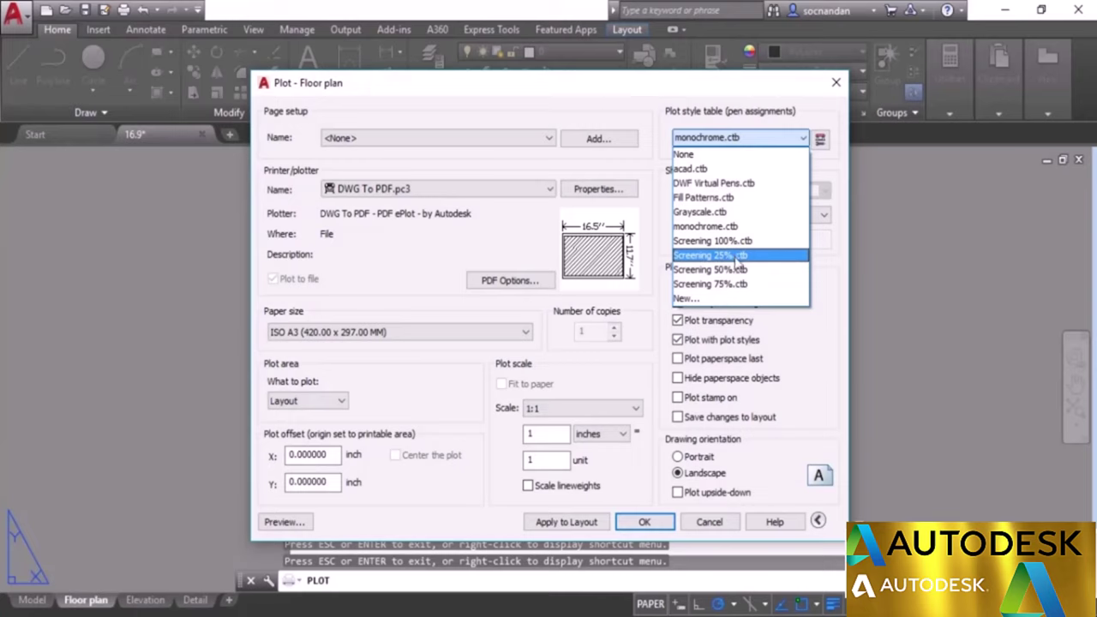
{"action": "left_click", "coordinate": [766, 292]}
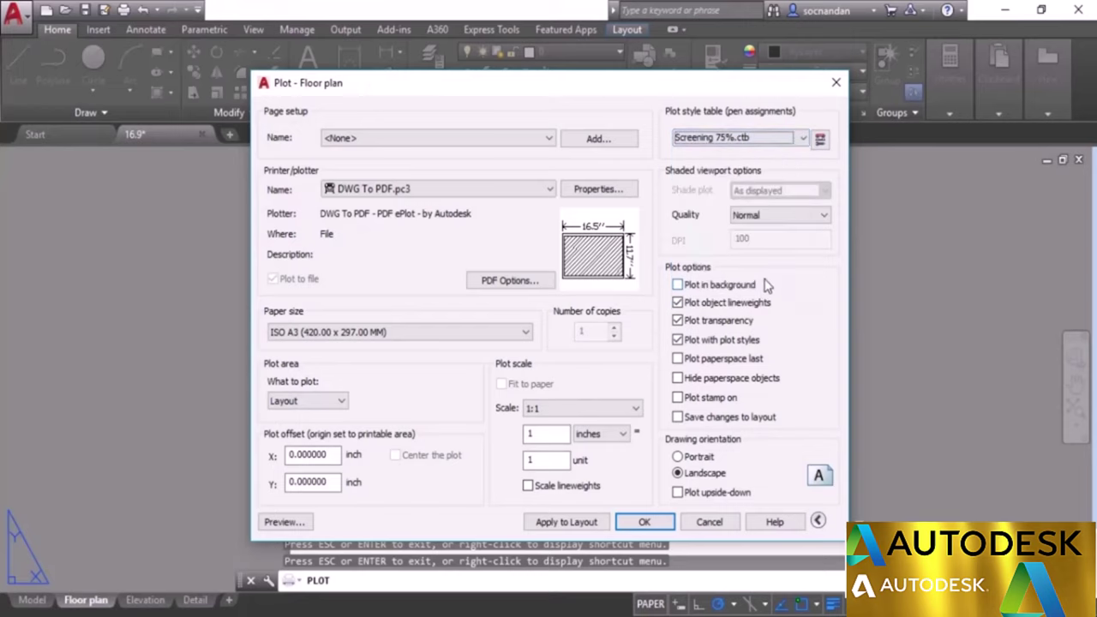
{"action": "left_click", "coordinate": [292, 522]}
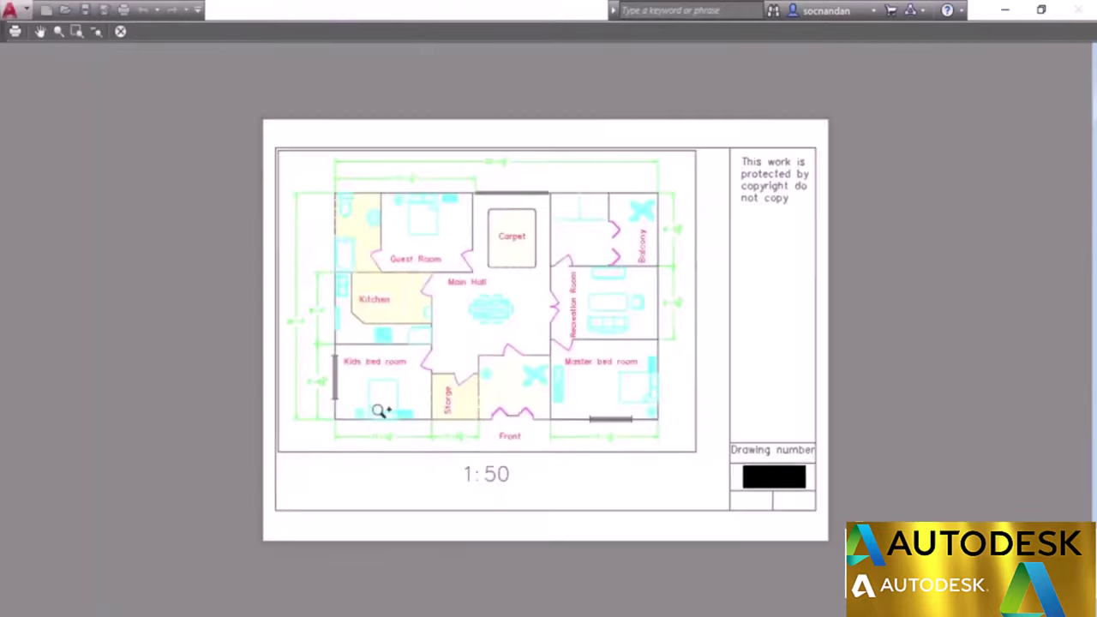
{"action": "left_click_drag", "start_coordinate": [380, 410], "coordinate": [820, 169]}
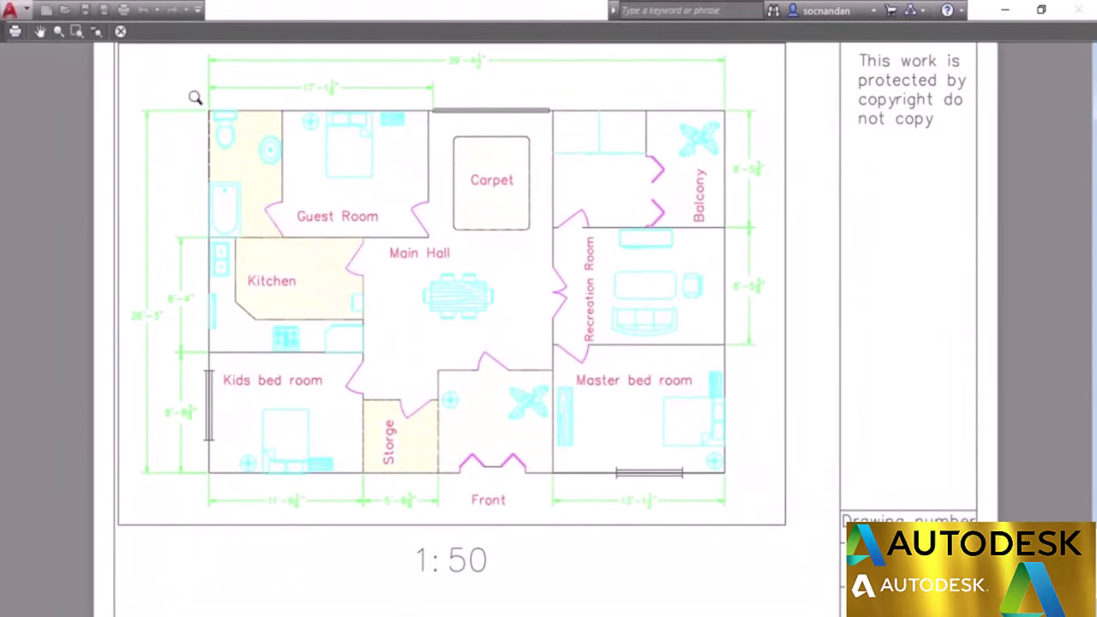
{"action": "left_click", "coordinate": [120, 31]}
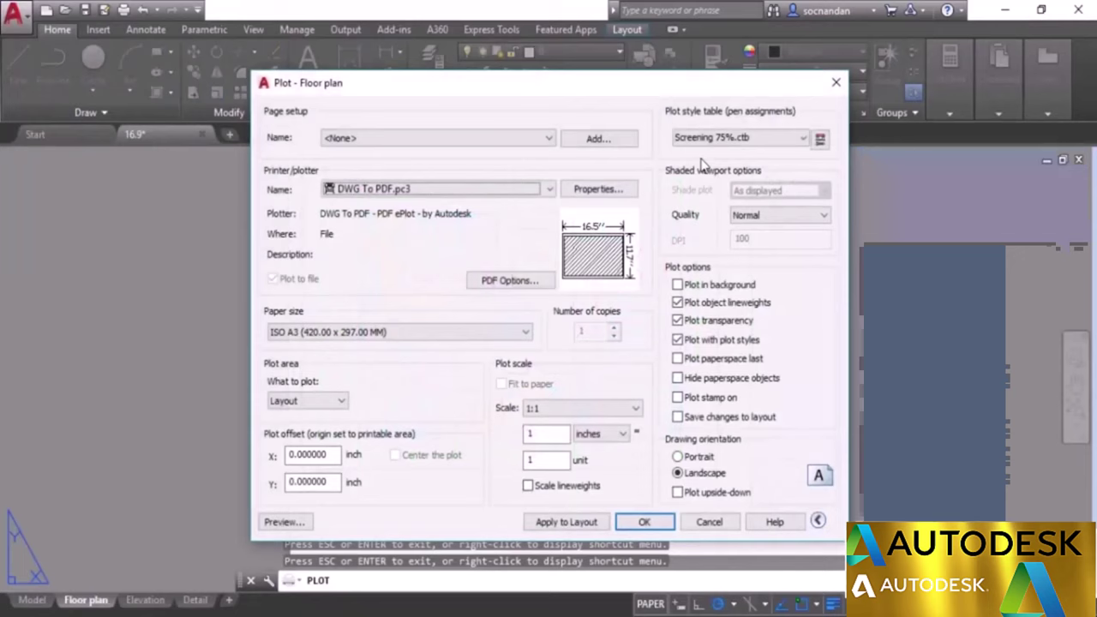
Change the plot style table to Screening 25%.ctb and check the Floor plan layout's faded colors in the plot preview.
{"action": "left_click", "coordinate": [754, 139]}
{"action": "left_click", "coordinate": [735, 254]}
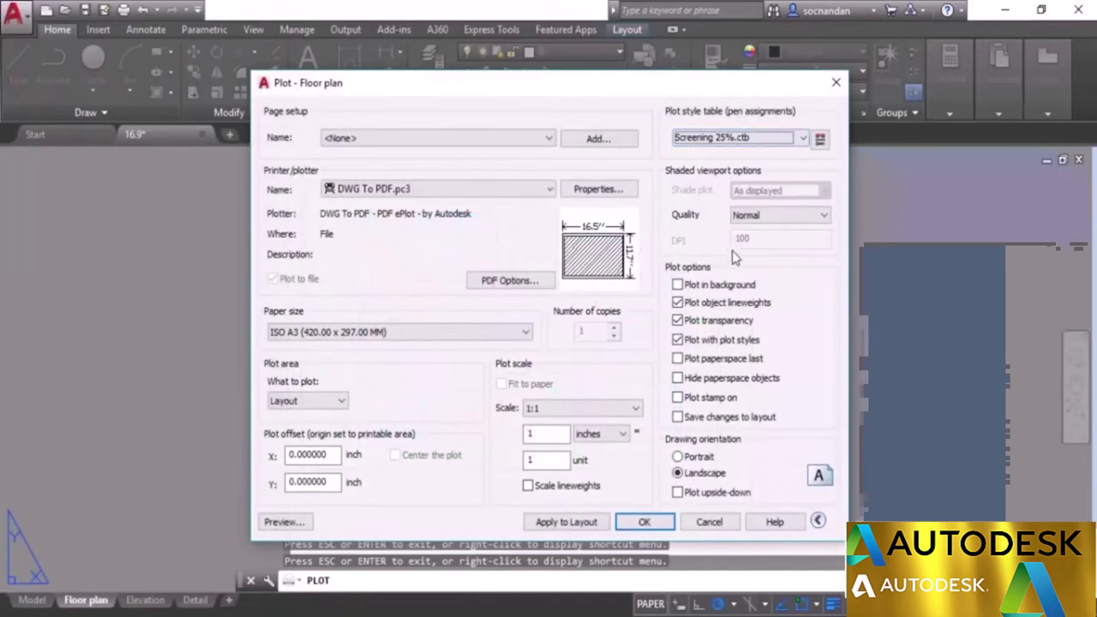
{"action": "left_click", "coordinate": [294, 525]}
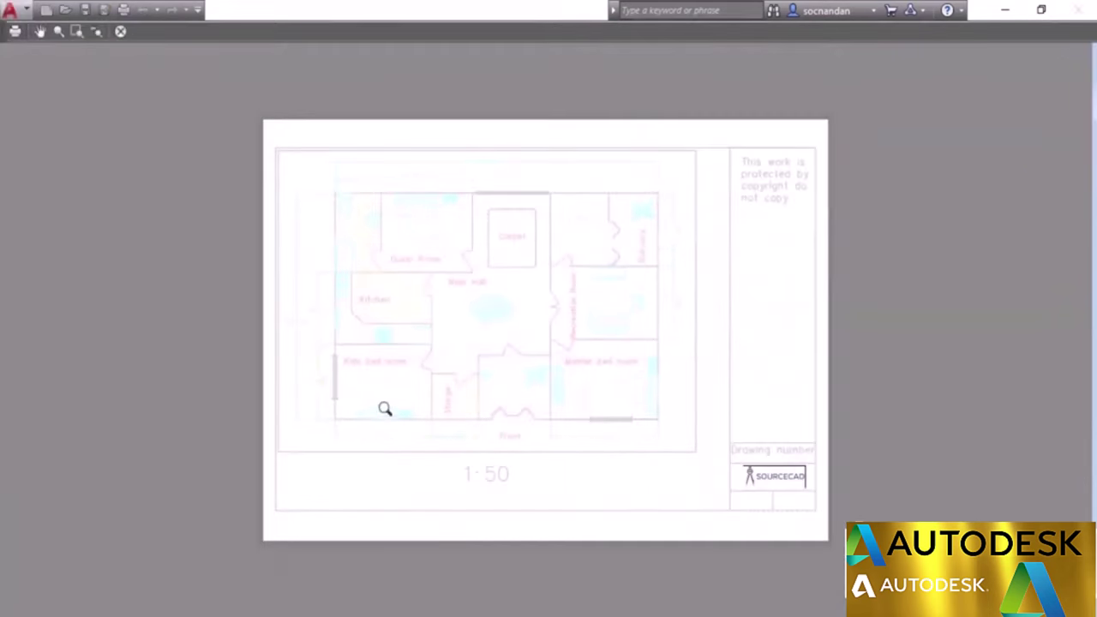
{"action": "left_click_drag", "start_coordinate": [385, 409], "coordinate": [568, 311]}
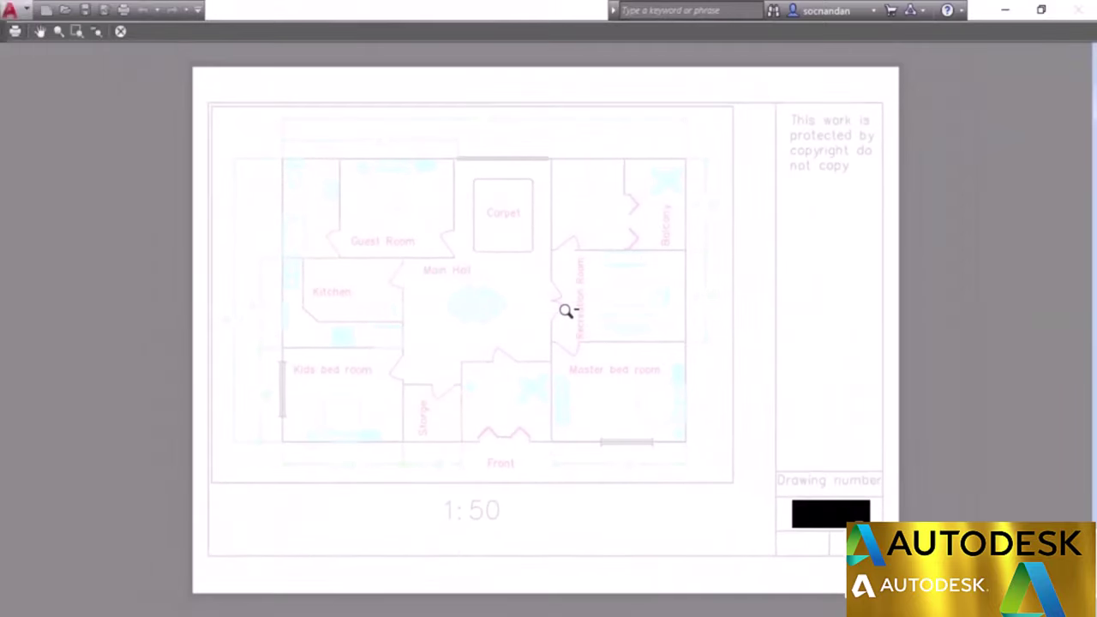
{"action": "left_click", "coordinate": [120, 31]}
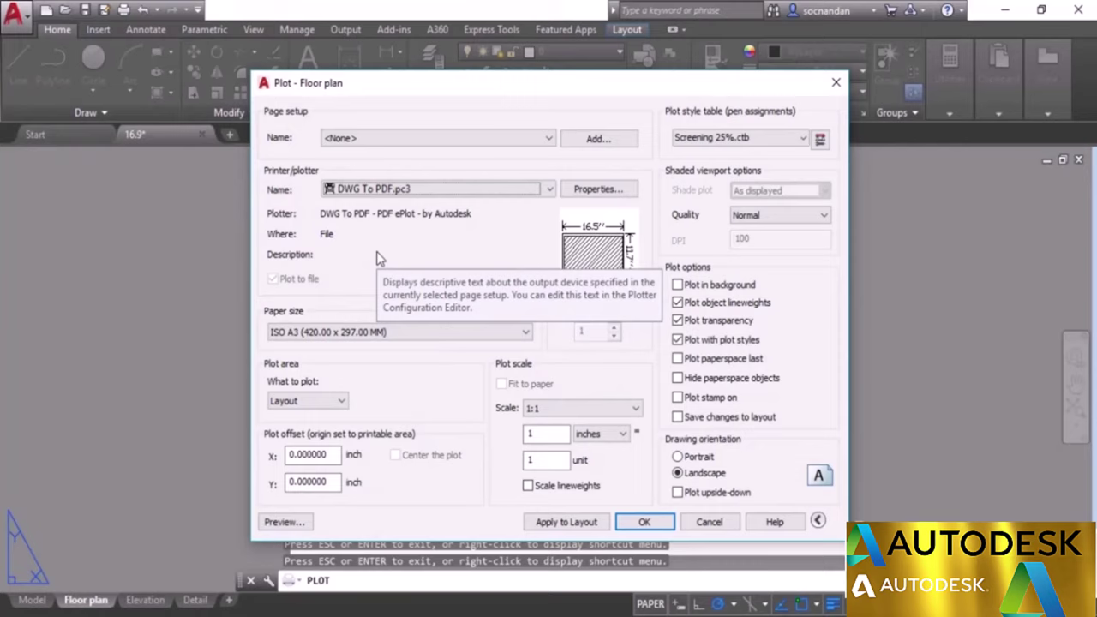
Create a new color-dependent plot style table from scratch with the file name Test.
{"action": "left_click", "coordinate": [724, 139]}
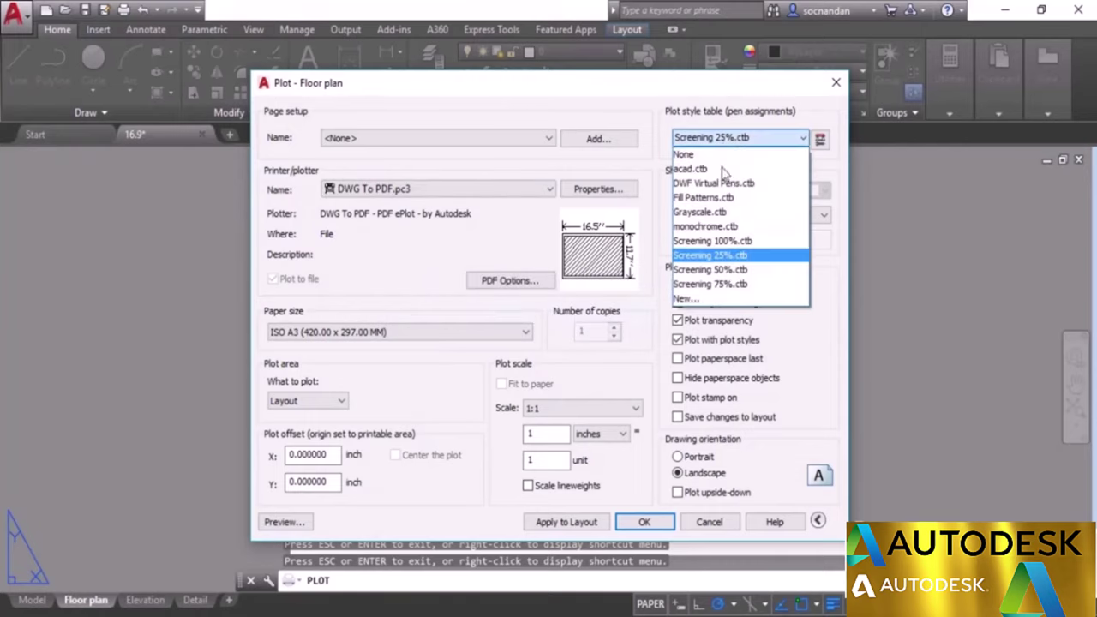
{"action": "left_click", "coordinate": [716, 300]}
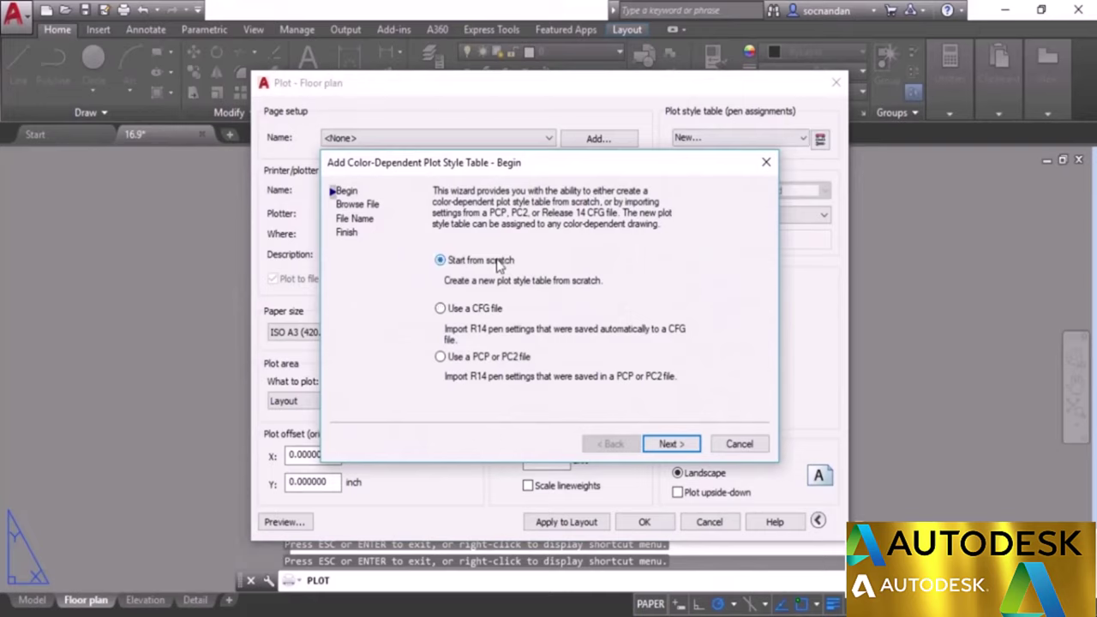
{"action": "left_click", "coordinate": [669, 445]}
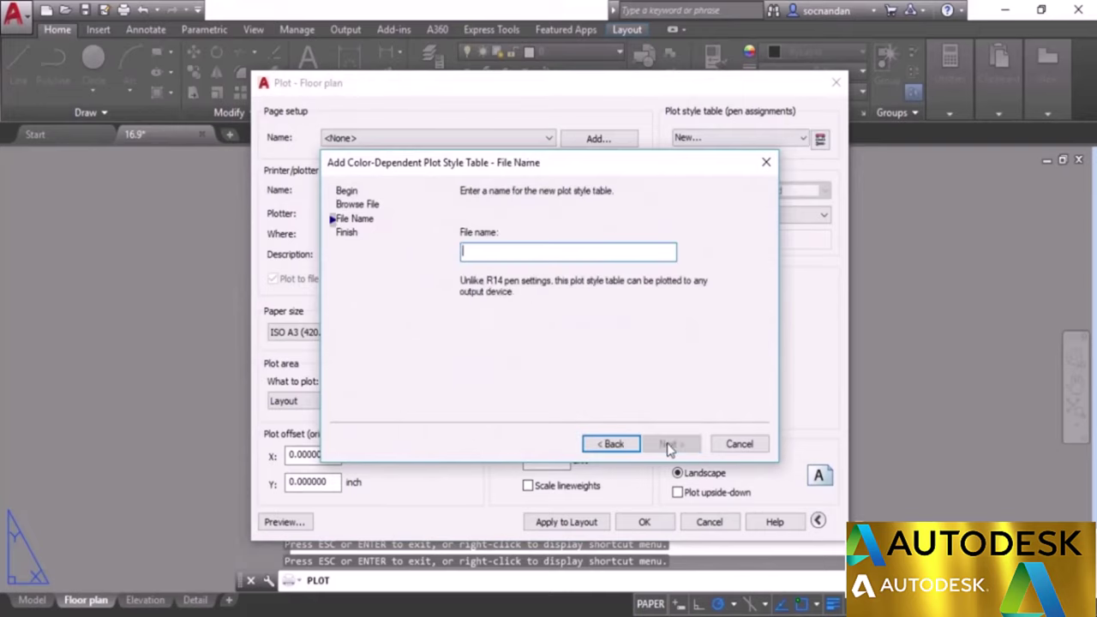
{"action": "left_click", "coordinate": [544, 250]}
{"action": "type", "text": "Test"}
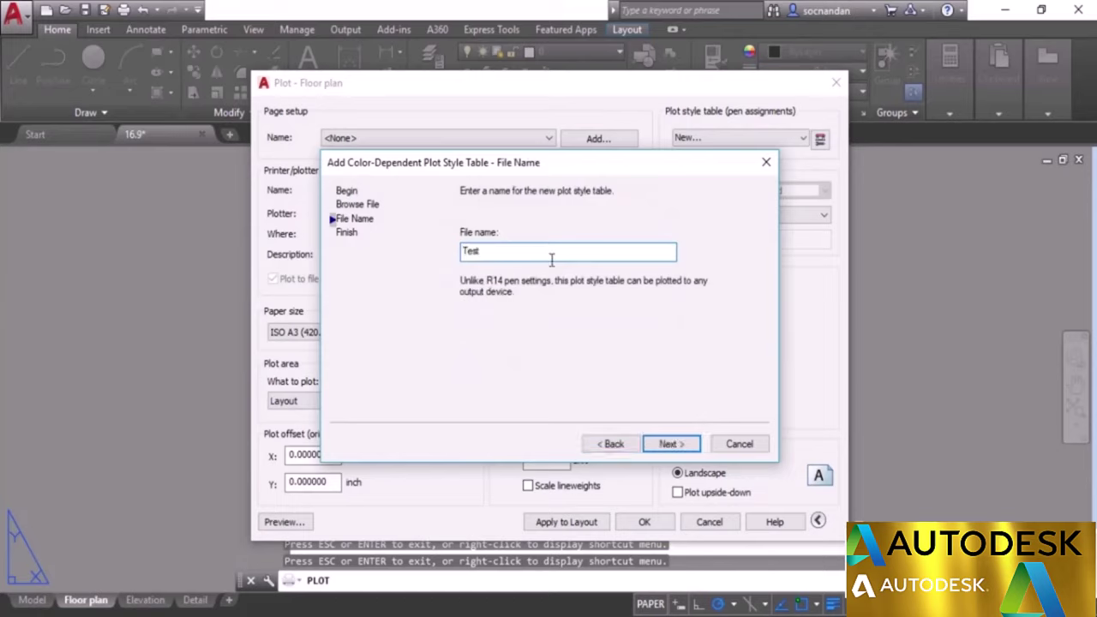
{"action": "left_click", "coordinate": [673, 444]}
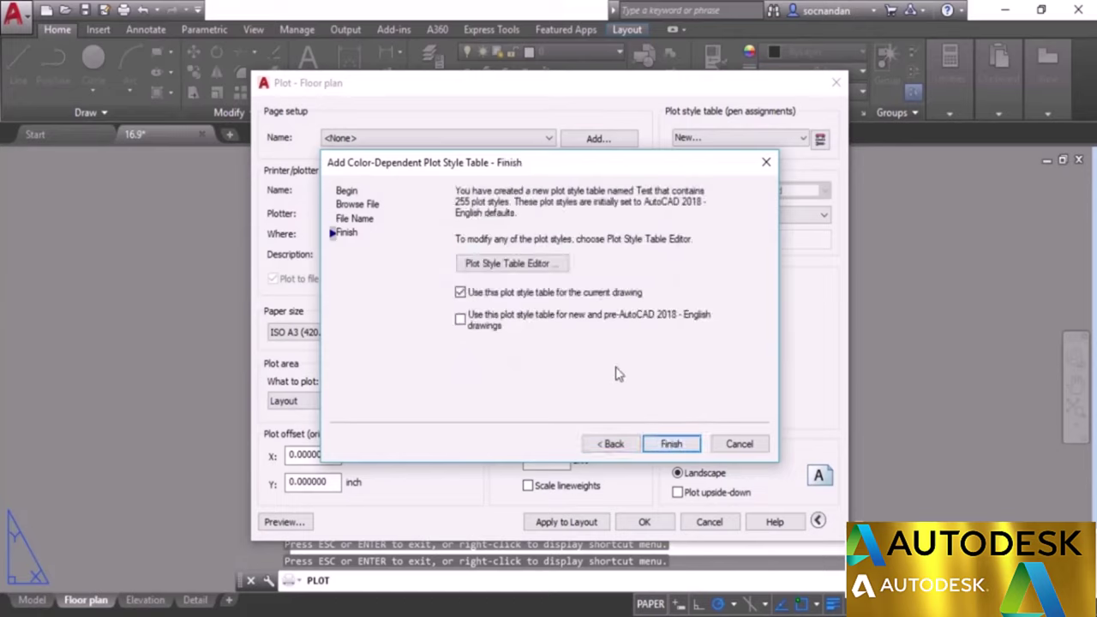
Open Test.ctb in the Plot Style Table Editor and review its general information, table view and form view.
{"action": "left_click", "coordinate": [540, 269]}
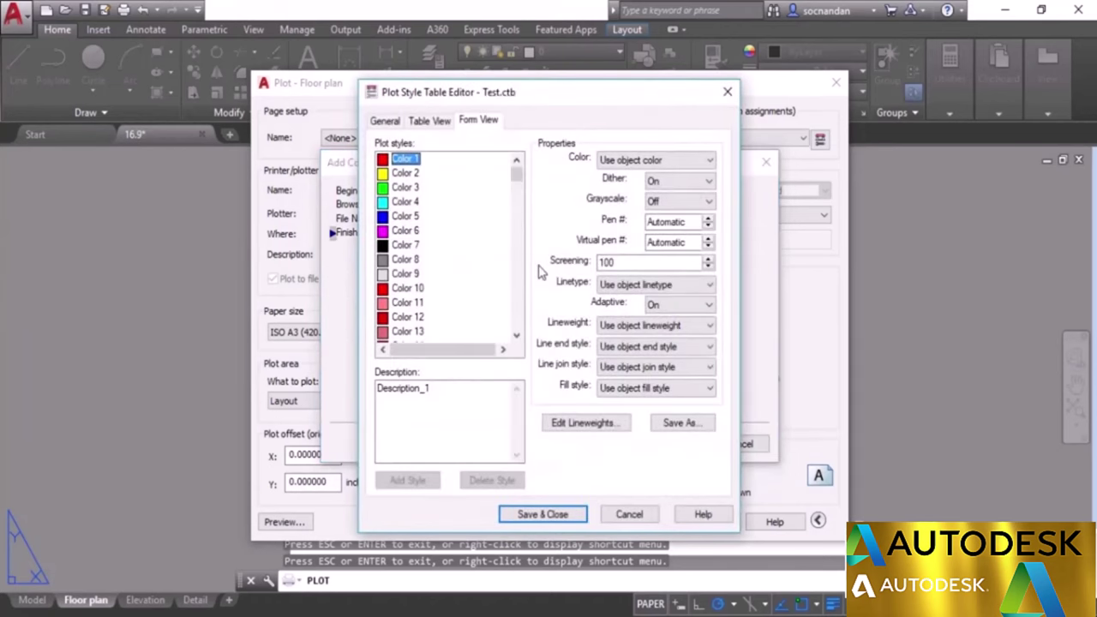
{"action": "left_click", "coordinate": [402, 127]}
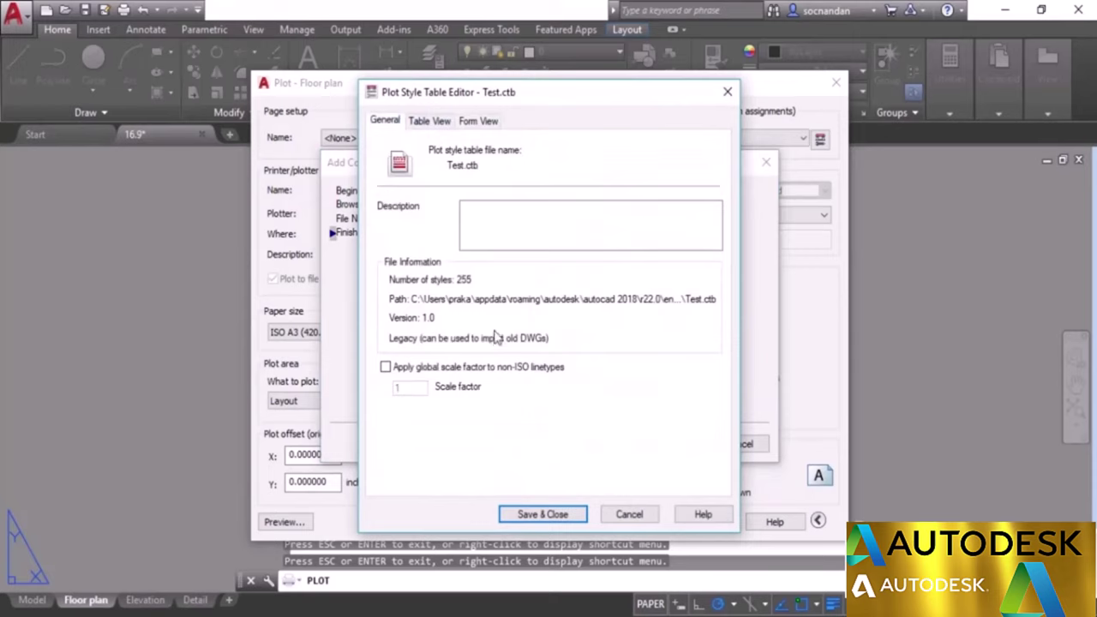
{"action": "left_click", "coordinate": [478, 211]}
{"action": "left_click", "coordinate": [436, 122]}
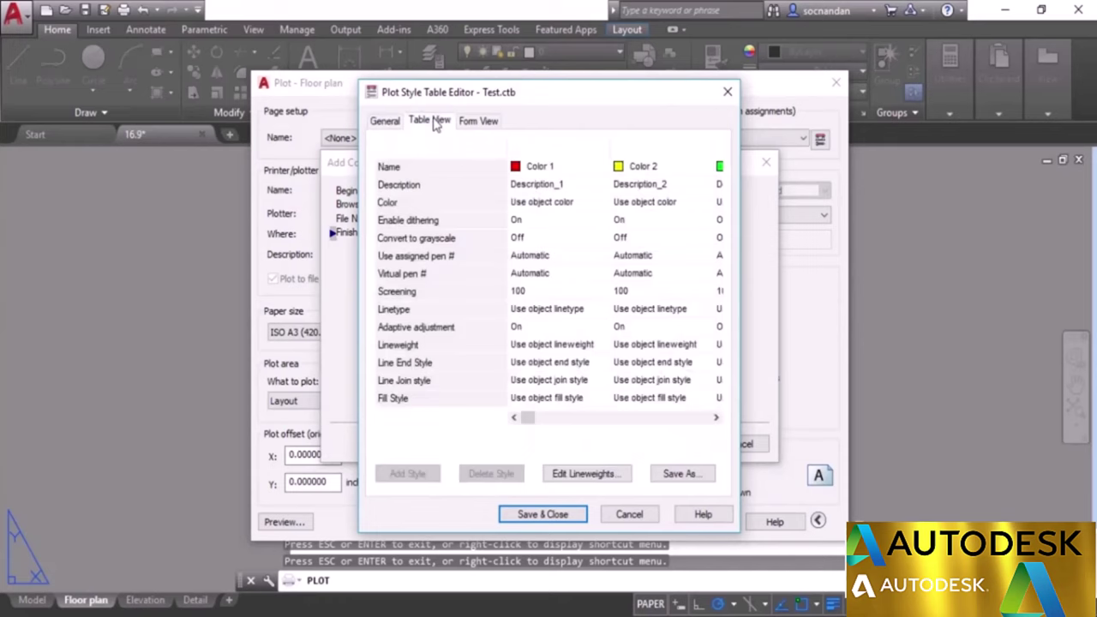
{"action": "left_click", "coordinate": [496, 124]}
{"action": "left_click", "coordinate": [439, 126]}
{"action": "left_click", "coordinate": [470, 125]}
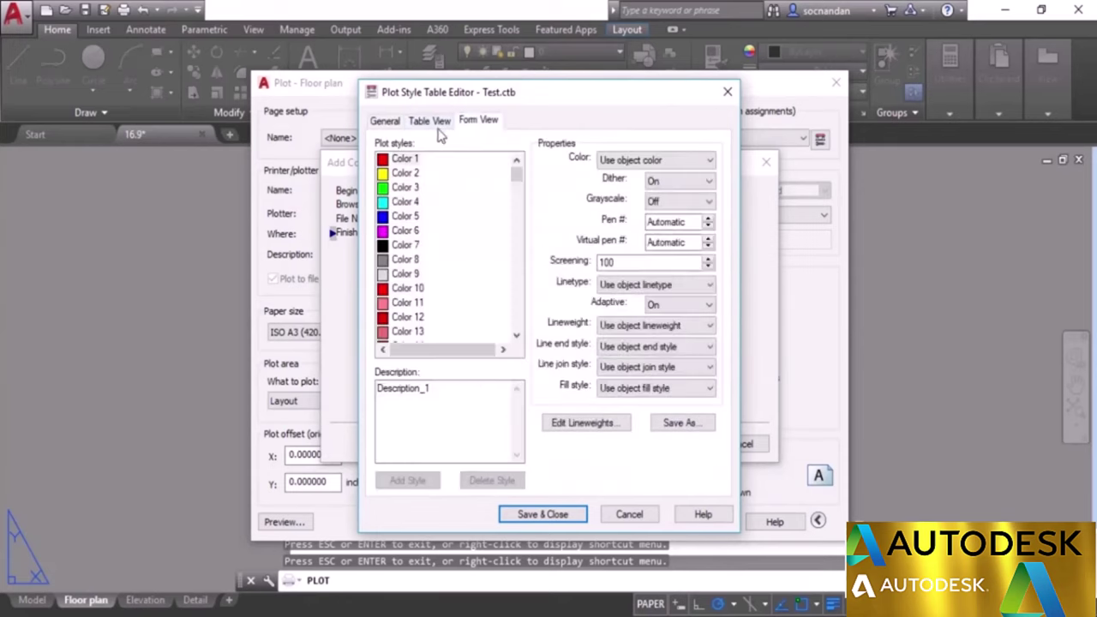
{"action": "left_click", "coordinate": [438, 125]}
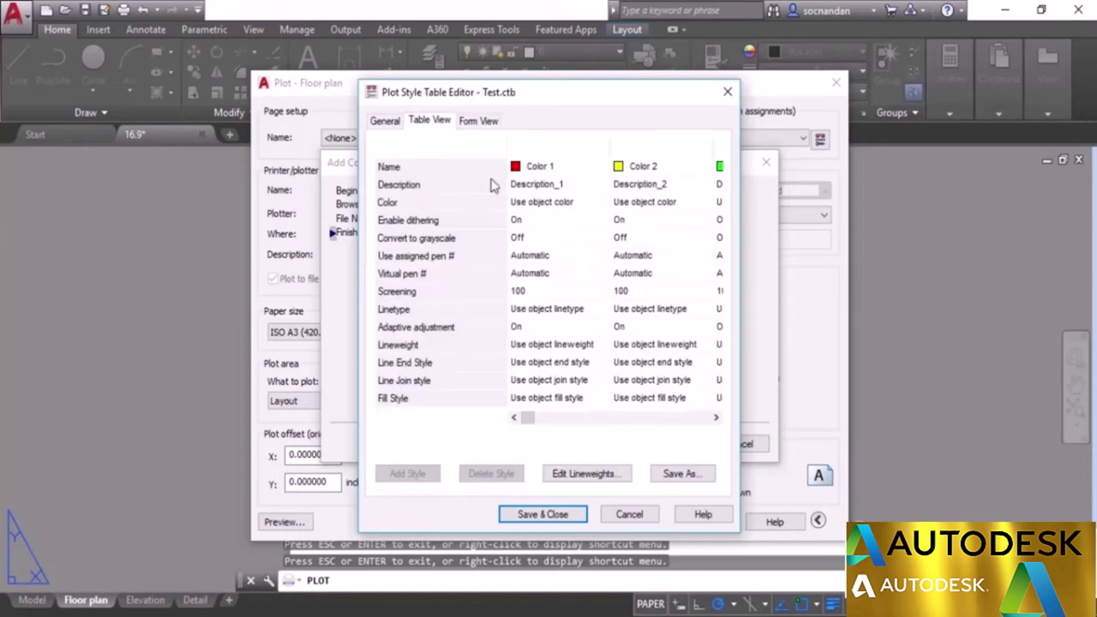
{"action": "left_click", "coordinate": [486, 125]}
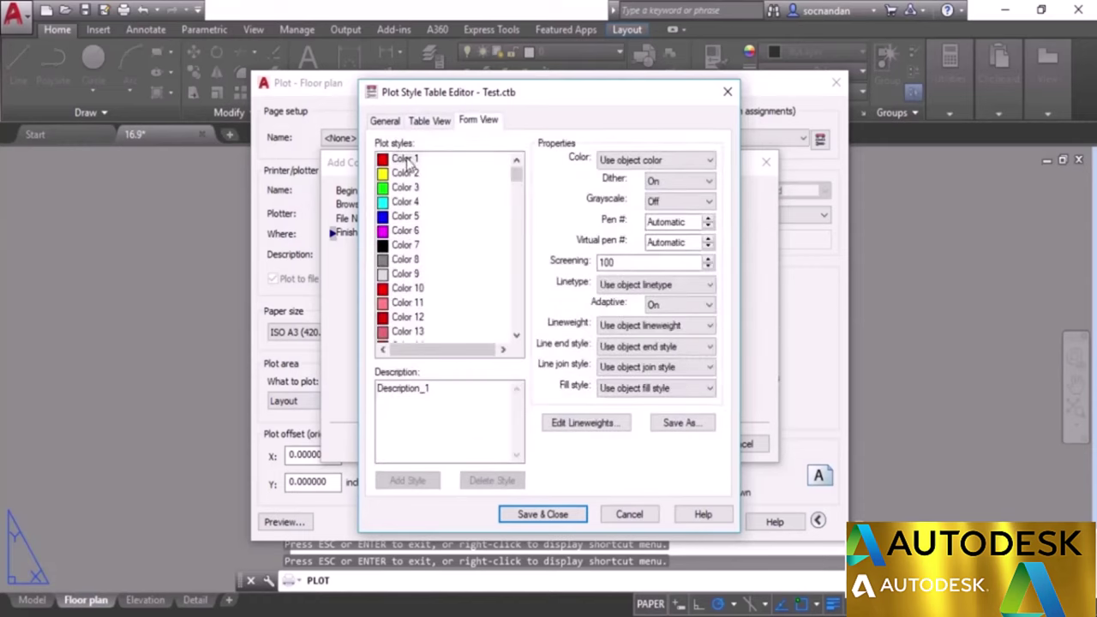
{"action": "left_click", "coordinate": [659, 248]}
Set the plot color of the Color 4 style to the true color 228,156,12.
{"action": "left_click", "coordinate": [403, 204]}
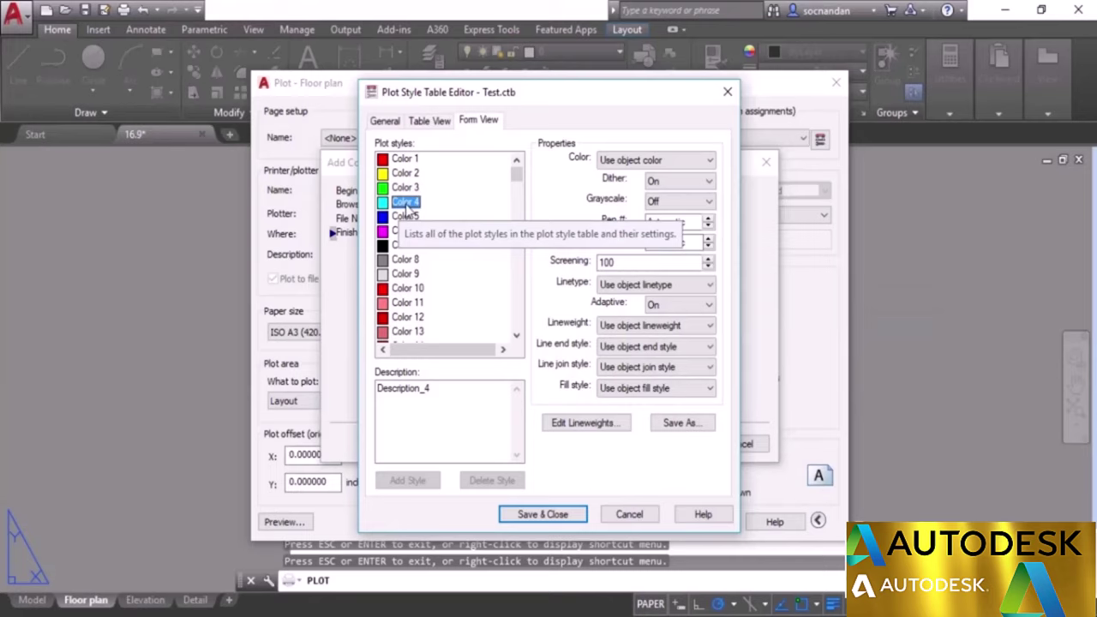
{"action": "left_click", "coordinate": [658, 163]}
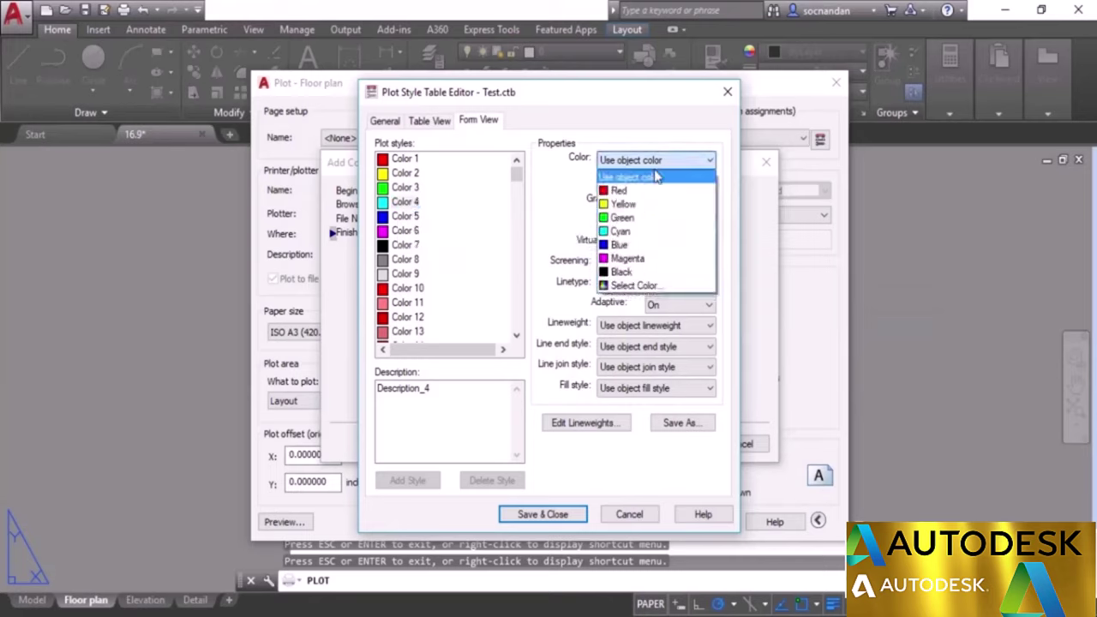
{"action": "left_click", "coordinate": [654, 287]}
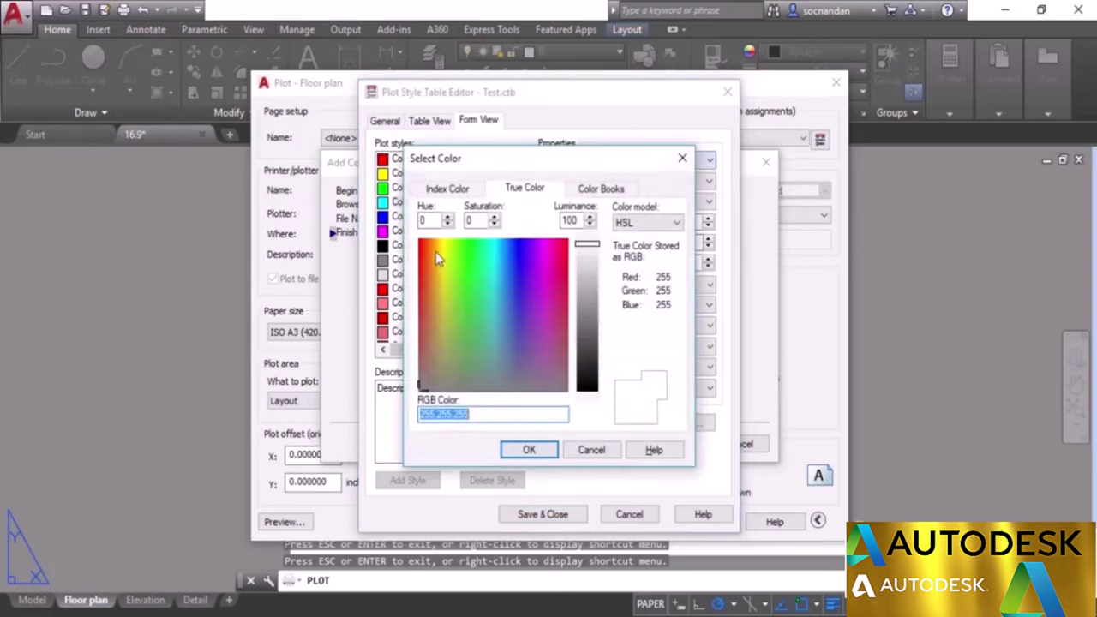
{"action": "left_click", "coordinate": [435, 250]}
{"action": "left_click", "coordinate": [590, 323]}
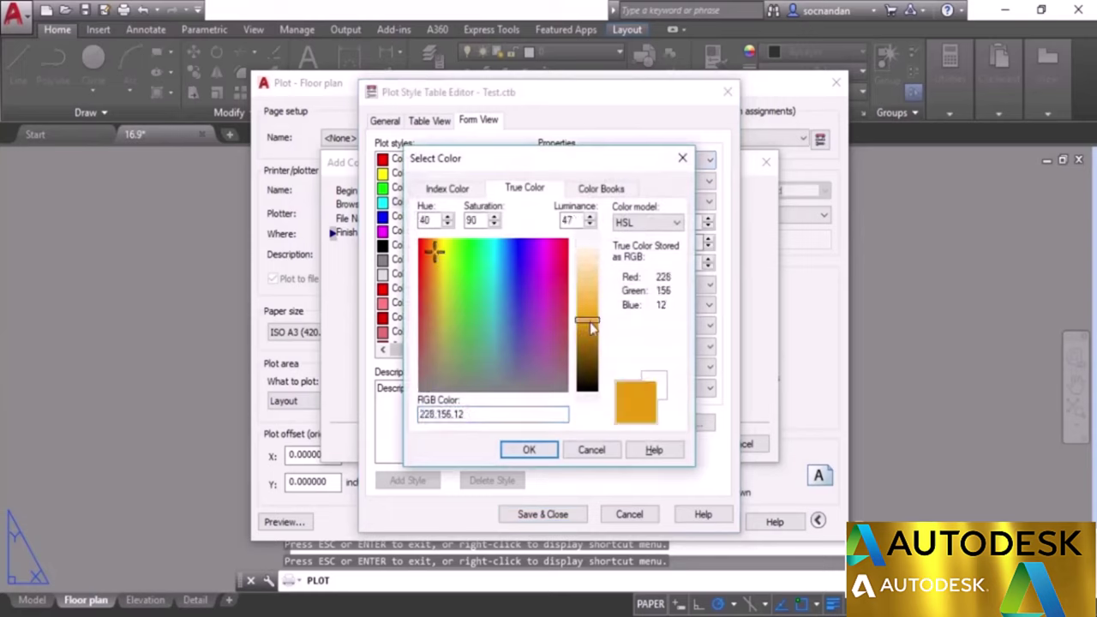
{"action": "left_click", "coordinate": [528, 451]}
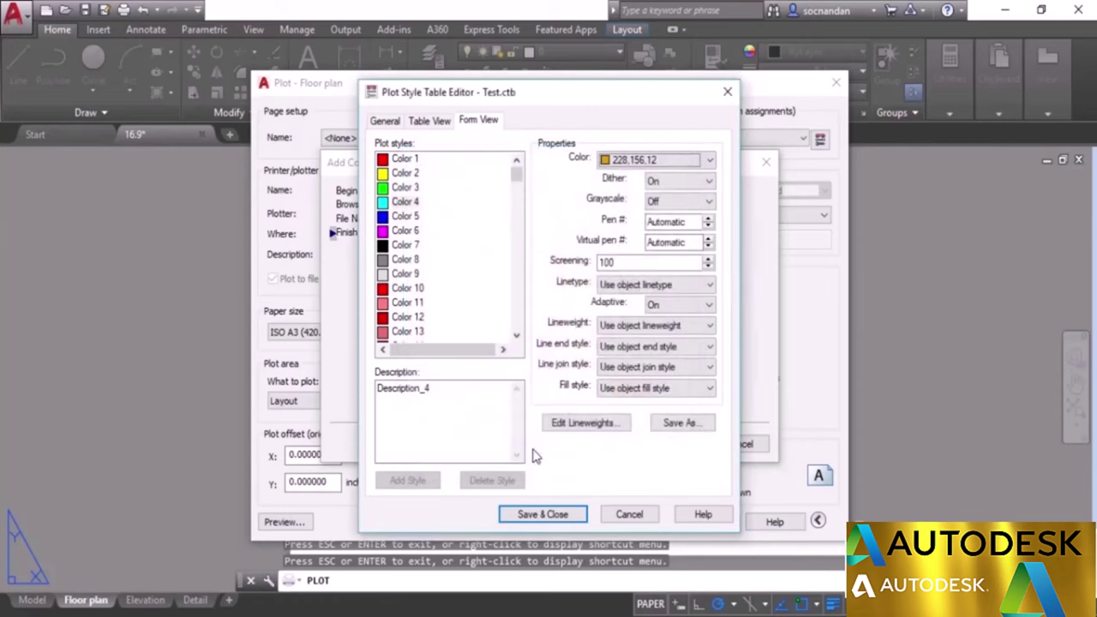
Set the Color 4 style's lineweight to 0.5000 mm, save the table and finish creating it for the current drawing.
{"action": "left_click", "coordinate": [668, 328]}
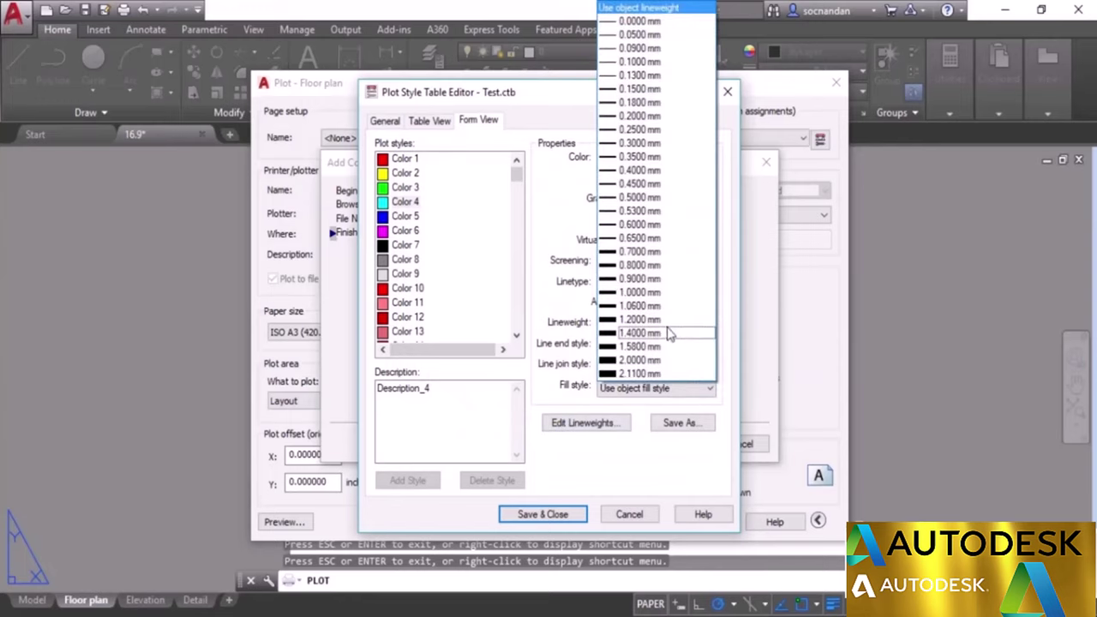
{"action": "left_click", "coordinate": [673, 198]}
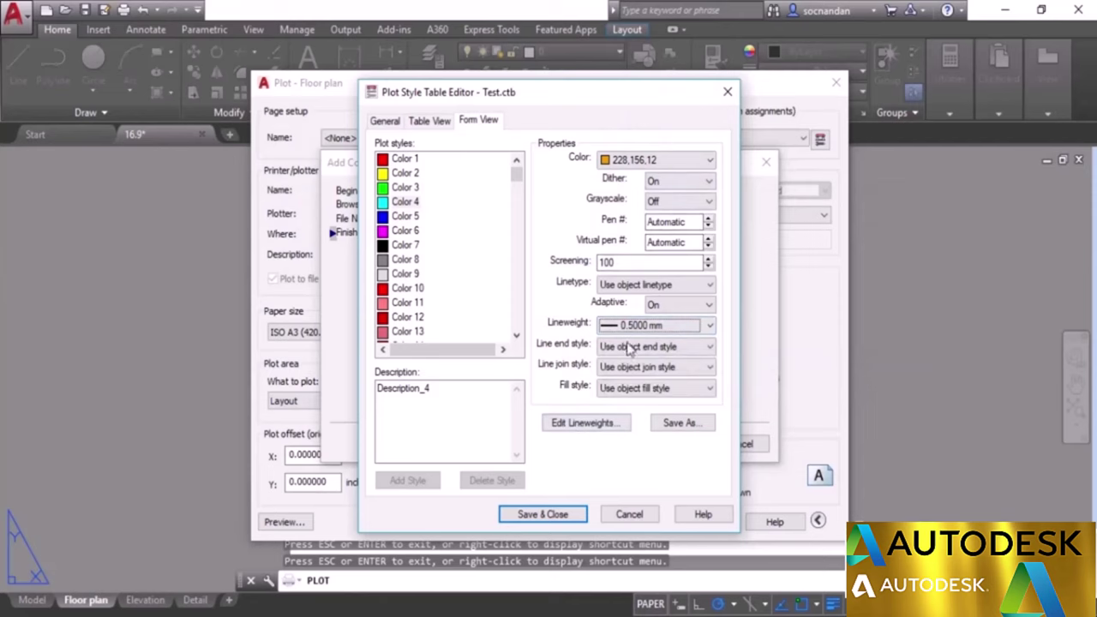
{"action": "left_click", "coordinate": [558, 514]}
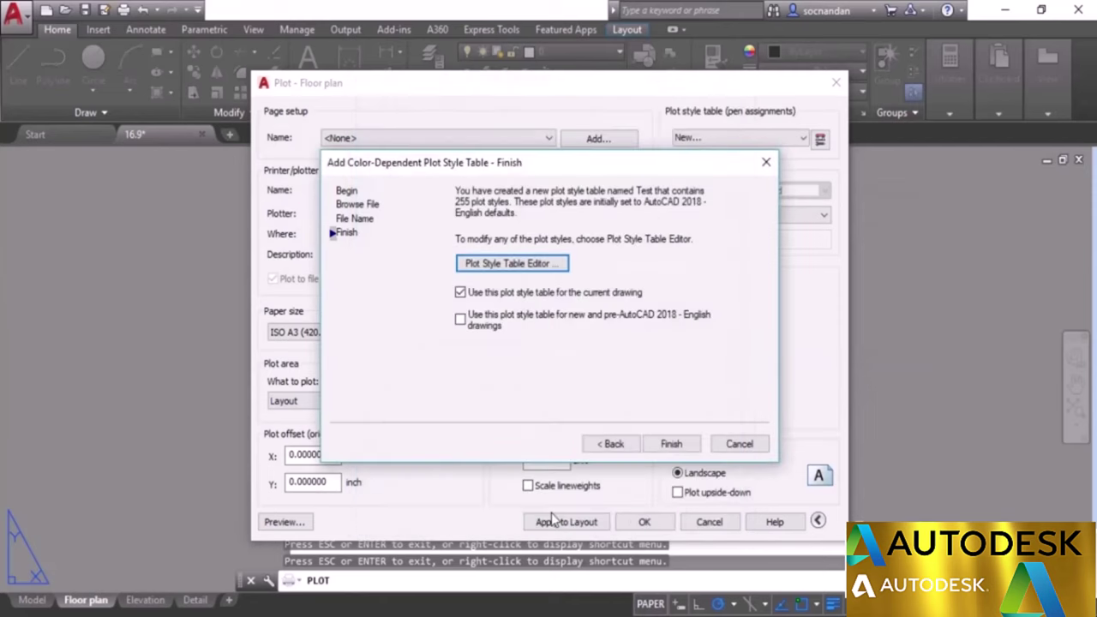
{"action": "left_click", "coordinate": [672, 444]}
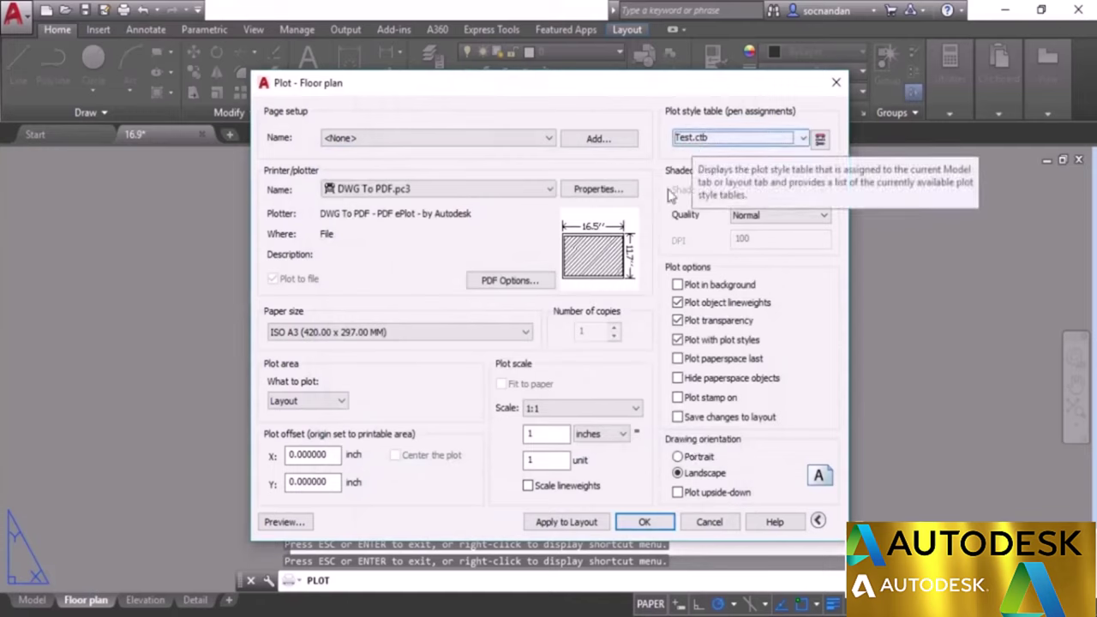
Preview the Floor plan plot with Test.ctb, inspect the furniture linework up close and close the preview.
{"action": "left_click", "coordinate": [302, 523]}
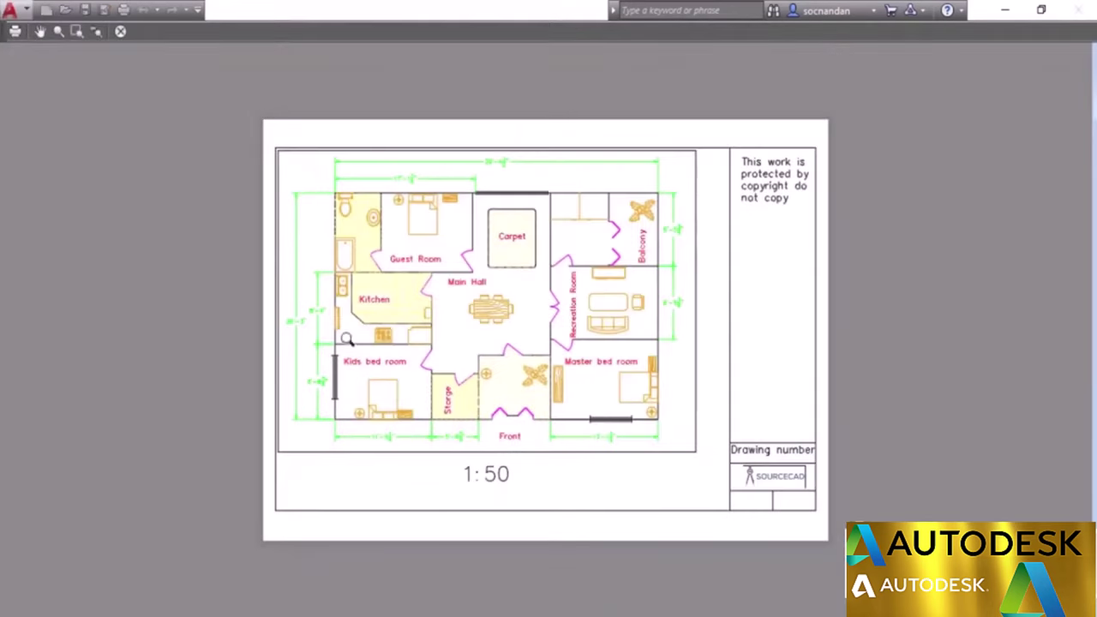
{"action": "left_click_drag", "start_coordinate": [348, 340], "coordinate": [580, 156]}
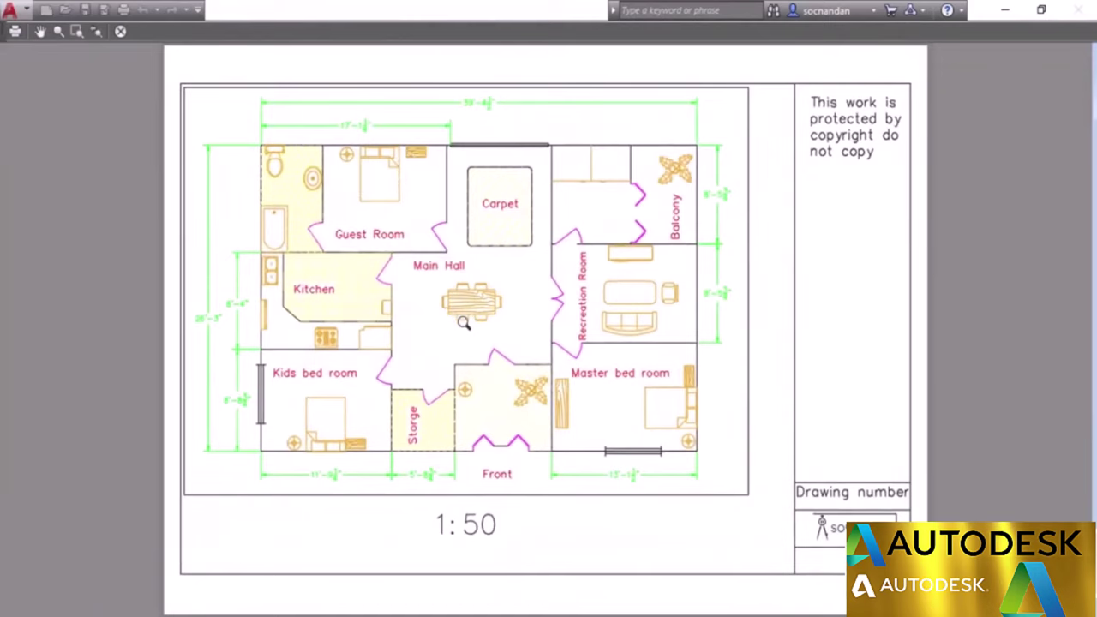
{"action": "left_click_drag", "start_coordinate": [318, 351], "coordinate": [501, 366]}
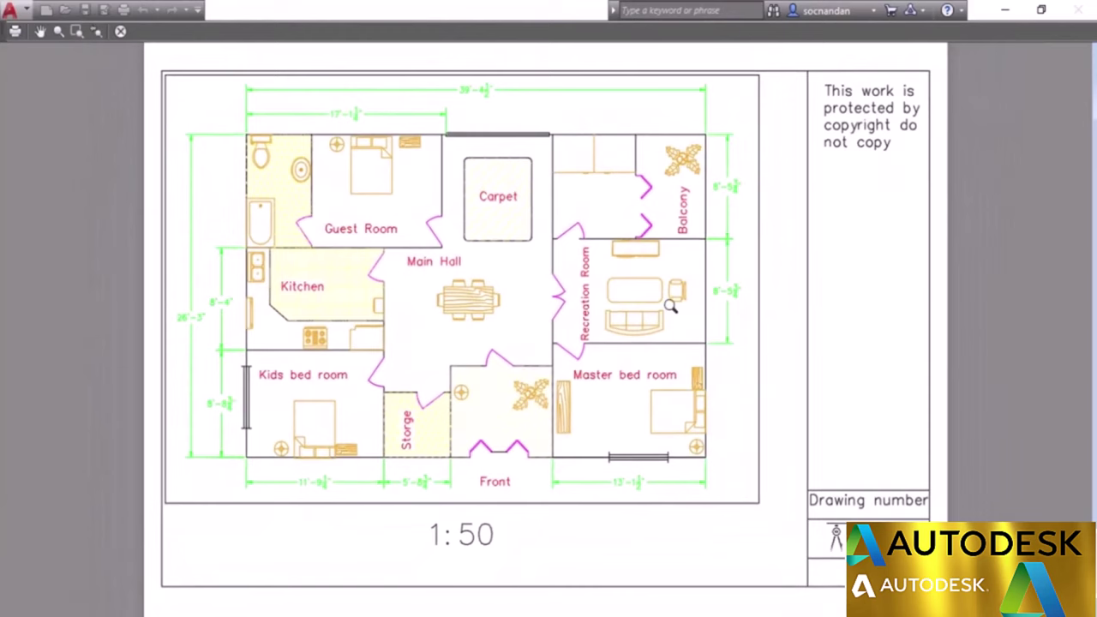
{"action": "left_click", "coordinate": [121, 31]}
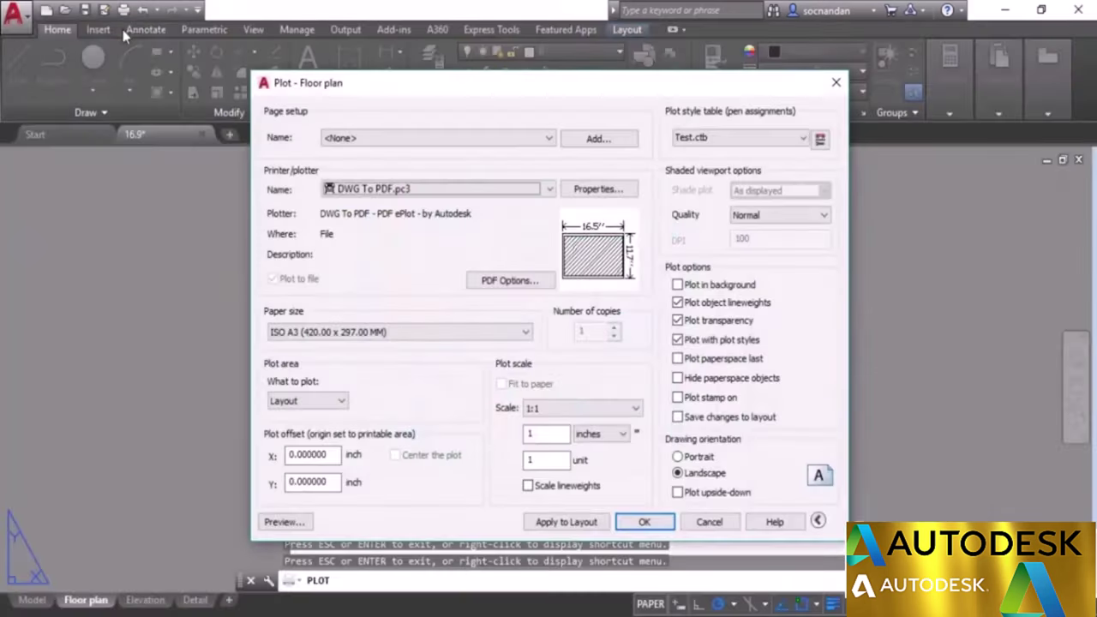
Plot the Floor plan layout to a PDF file named 02 on the Desktop.
{"action": "left_click", "coordinate": [645, 522]}
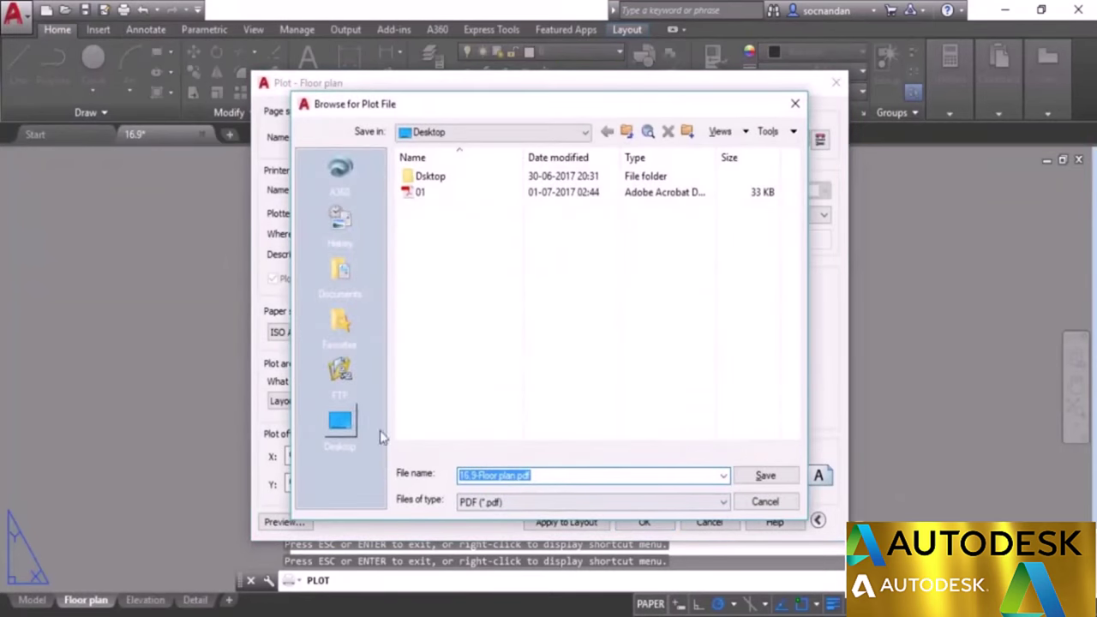
{"action": "left_click", "coordinate": [343, 420]}
{"action": "type", "text": "02"}
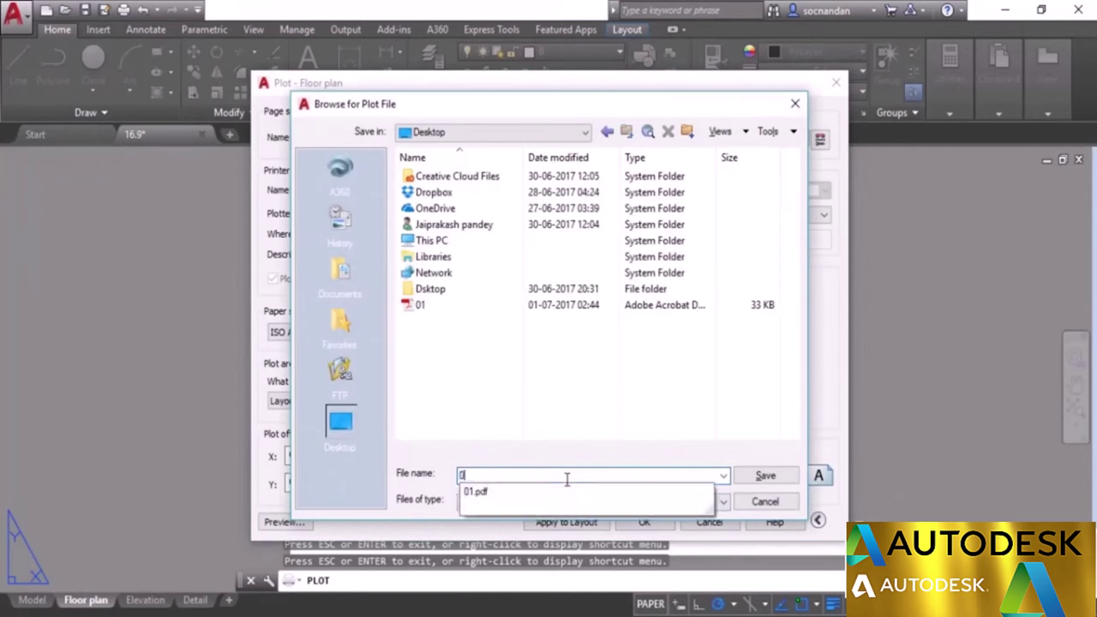
{"action": "left_click", "coordinate": [764, 476]}
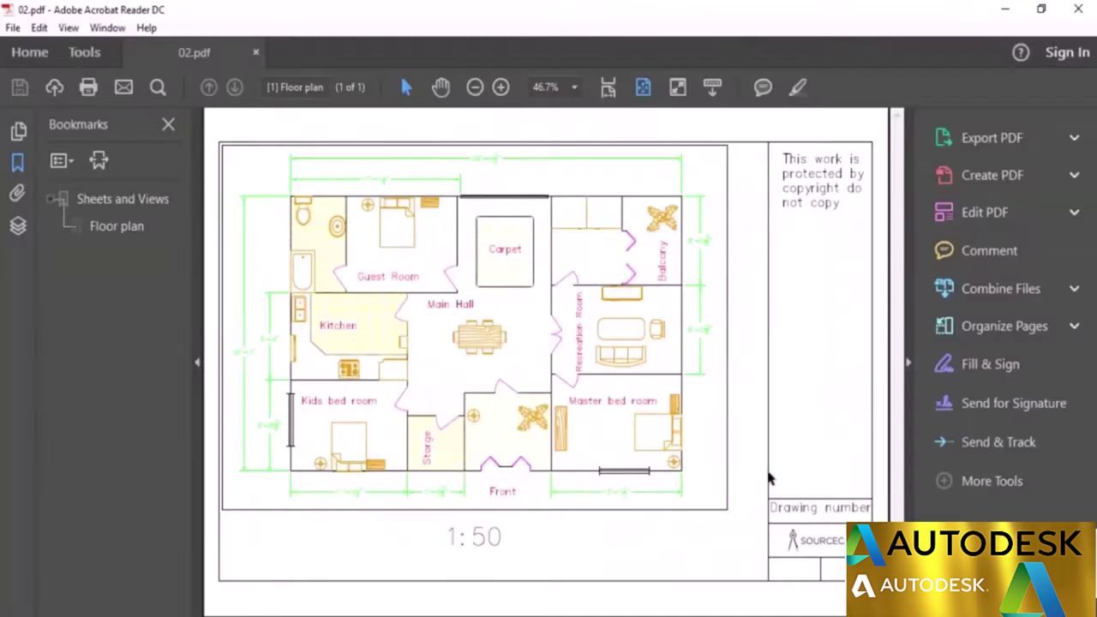
Examine the furniture colors and line thicknesses in 02.pdf around the Guest Room, Carpet and Main Hall at up to 200% magnification.
{"action": "left_click", "coordinate": [501, 87]}
{"action": "left_click", "coordinate": [501, 86]}
{"action": "left_click", "coordinate": [501, 87]}
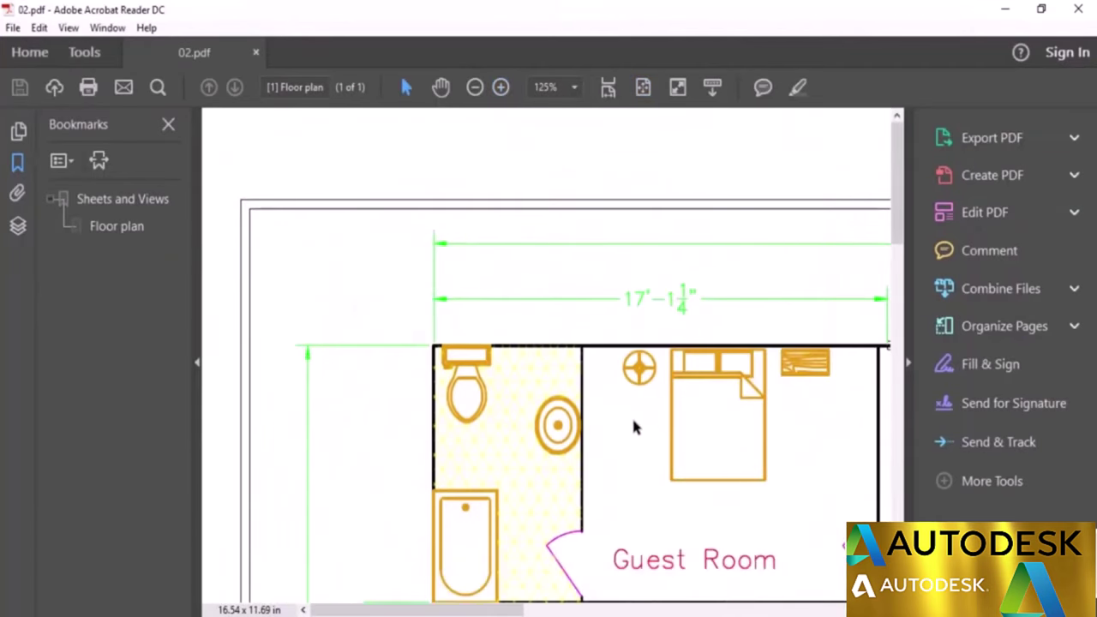
{"action": "scroll", "coordinate": [635, 420], "scroll_direction": "down", "scroll_amount": 2}
{"action": "scroll", "coordinate": [609, 420], "scroll_direction": "right", "scroll_amount": 5}
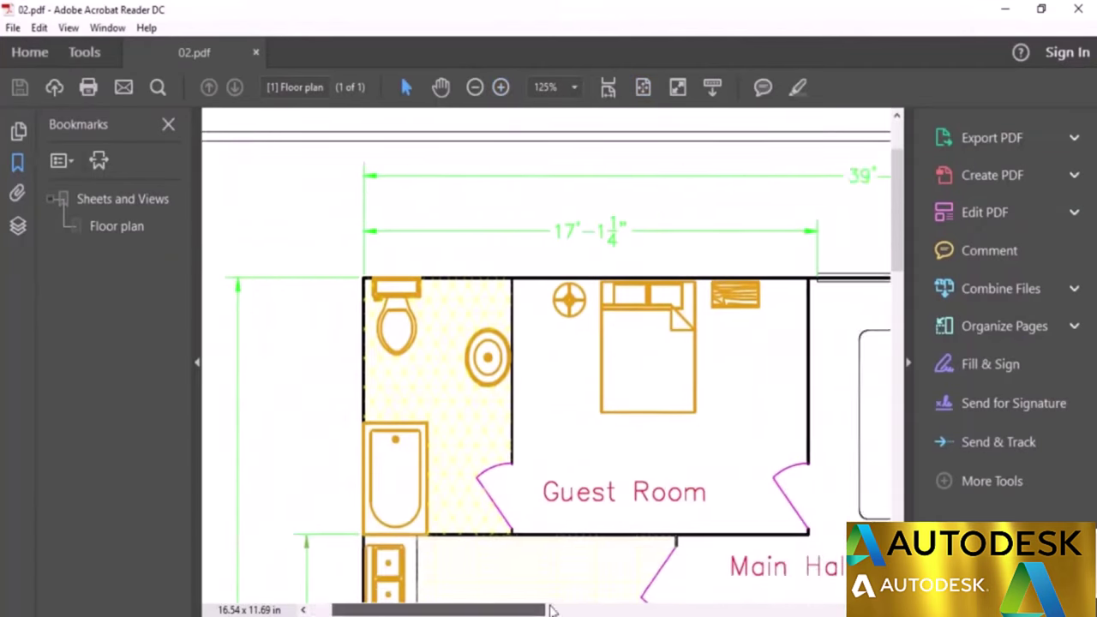
{"action": "left_click", "coordinate": [500, 87]}
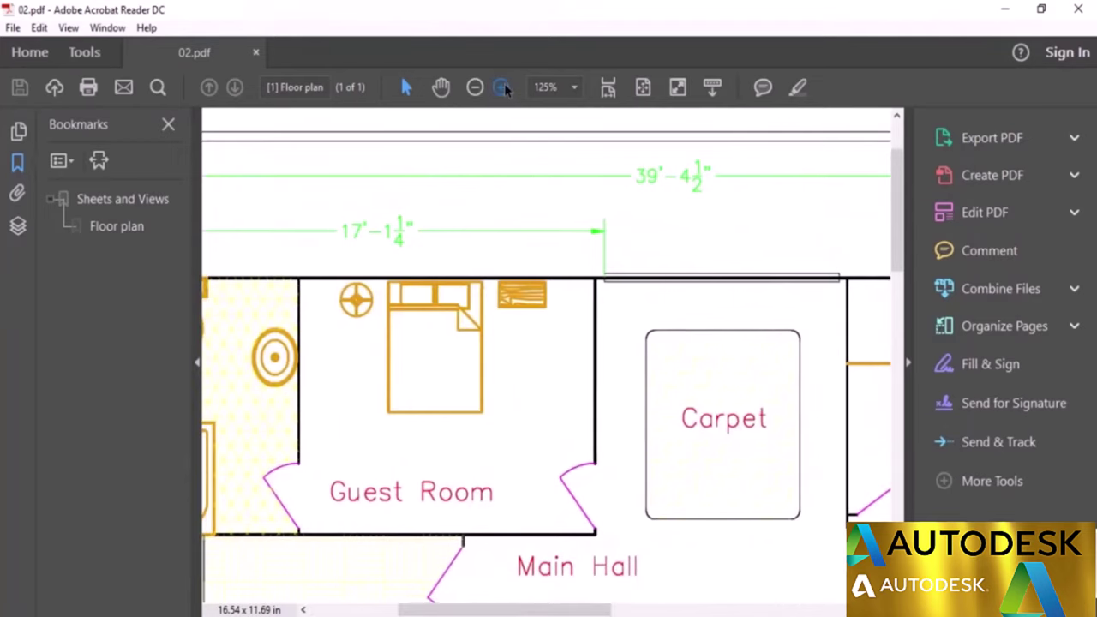
{"action": "left_click", "coordinate": [501, 87]}
{"action": "scroll", "coordinate": [593, 448], "scroll_direction": "down", "scroll_amount": 1}
{"action": "scroll", "coordinate": [595, 447], "scroll_direction": "down", "scroll_amount": 2}
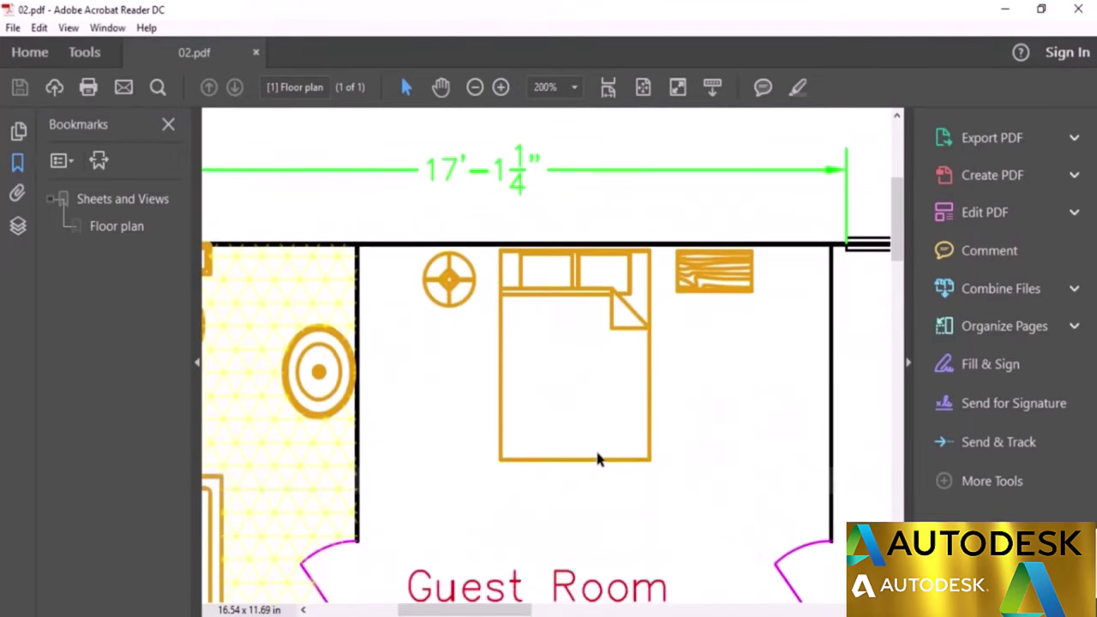
{"action": "scroll", "coordinate": [597, 459], "scroll_direction": "down", "scroll_amount": 2}
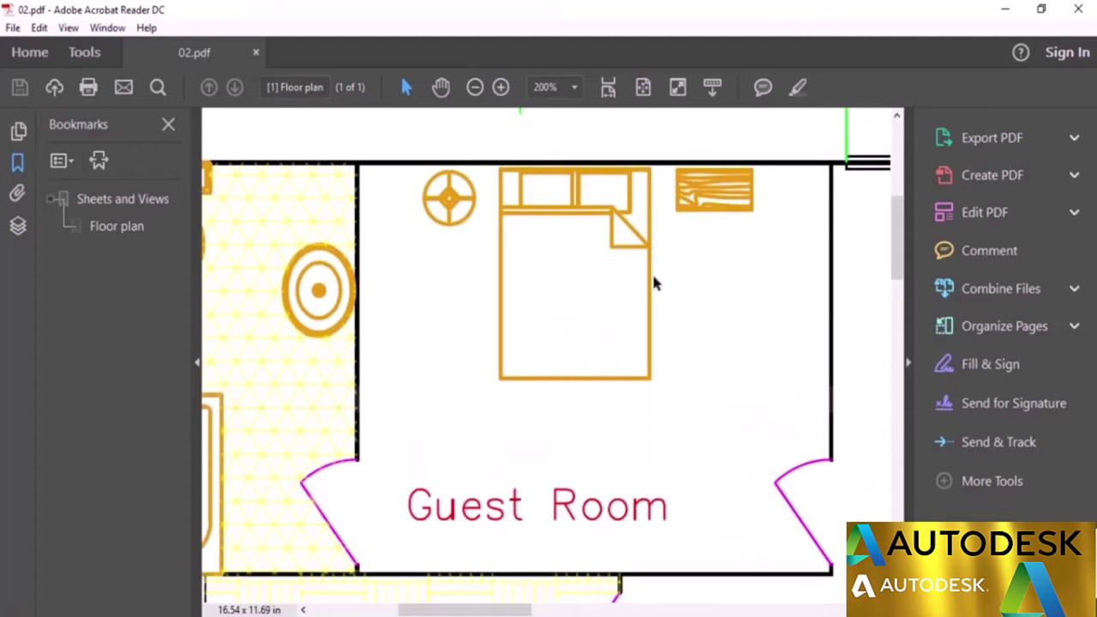
{"action": "left_click", "coordinate": [573, 609]}
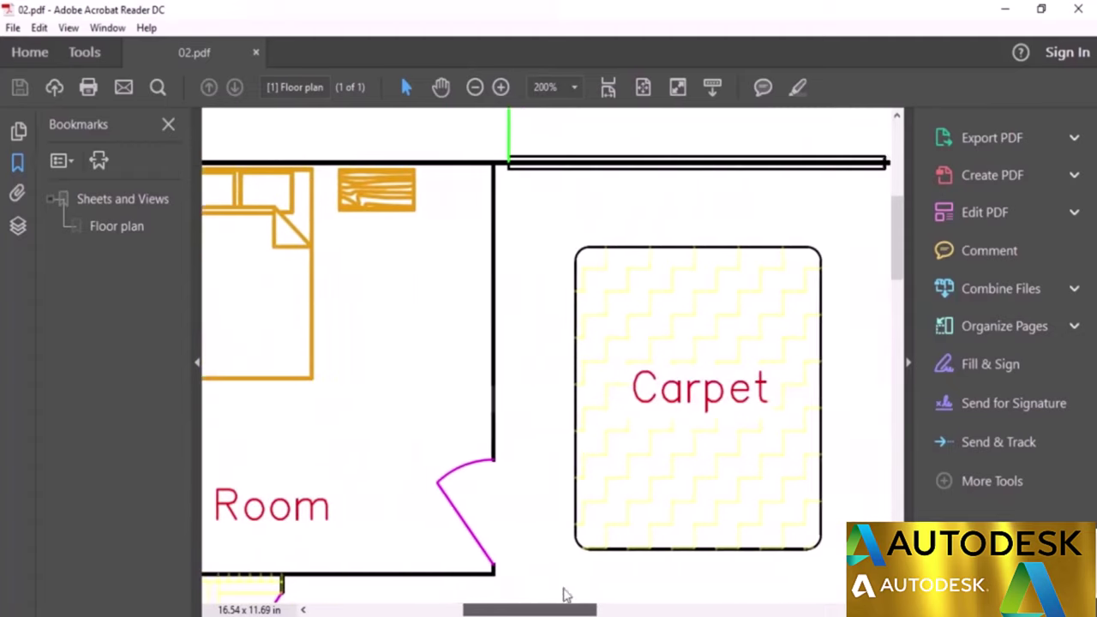
{"action": "left_click_drag", "start_coordinate": [566, 595], "coordinate": [563, 595]}
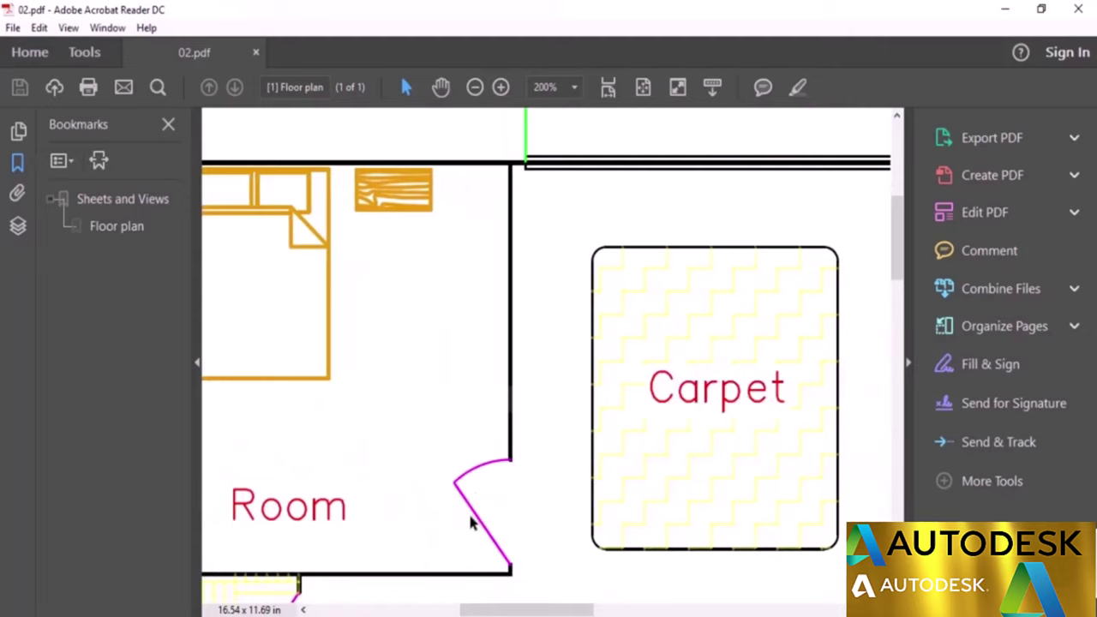
{"action": "scroll", "coordinate": [478, 420], "scroll_direction": "down", "scroll_amount": 1}
{"action": "scroll", "coordinate": [478, 420], "scroll_direction": "down", "scroll_amount": 5}
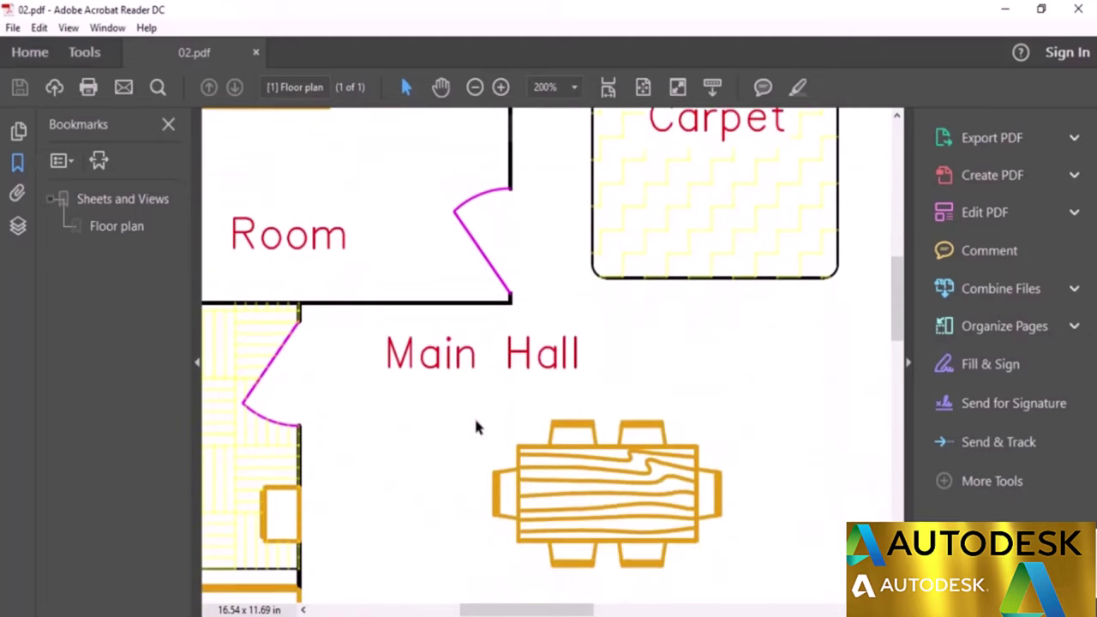
{"action": "scroll", "coordinate": [478, 427], "scroll_direction": "up", "scroll_amount": 8}
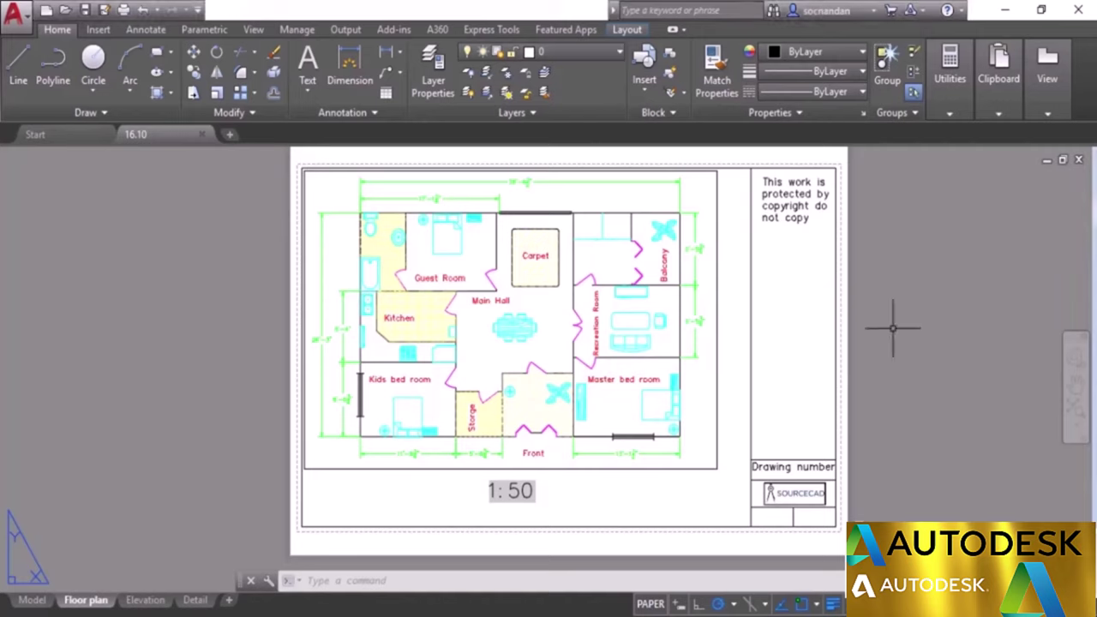
Set the default plot style behavior for new drawings to named plot styles in the program options.
{"action": "right_click", "coordinate": [206, 266]}
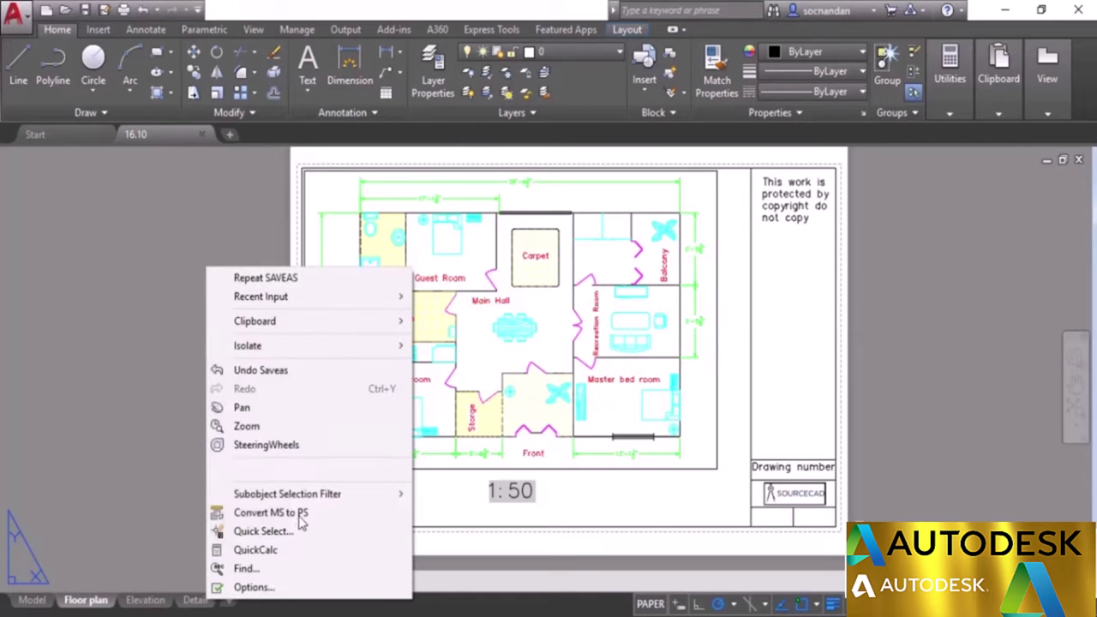
{"action": "left_click", "coordinate": [253, 587]}
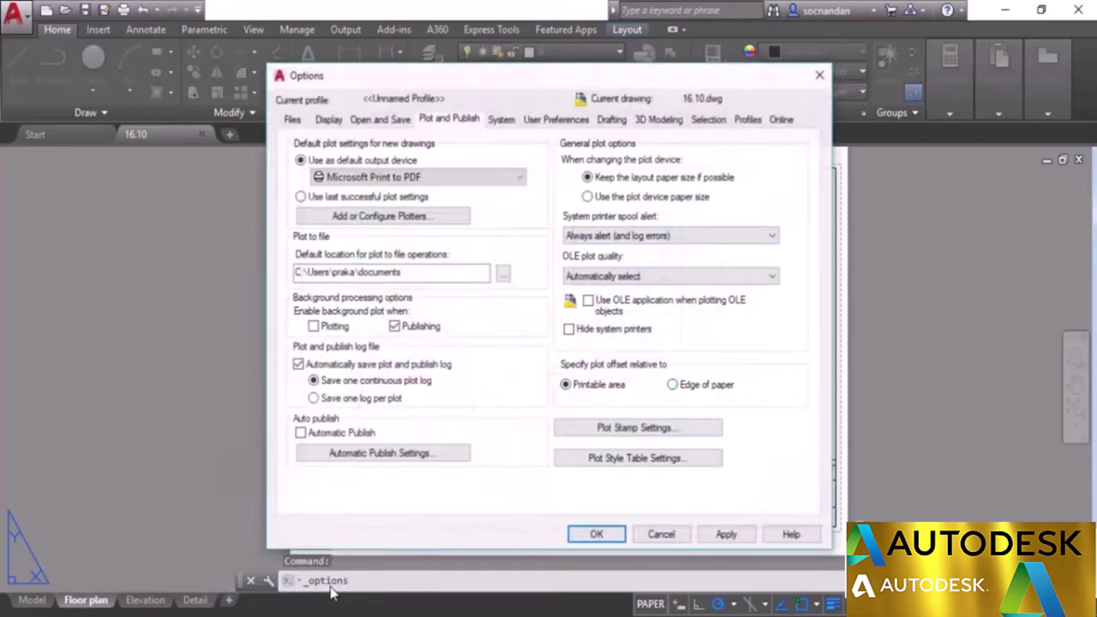
{"action": "left_click", "coordinate": [611, 460]}
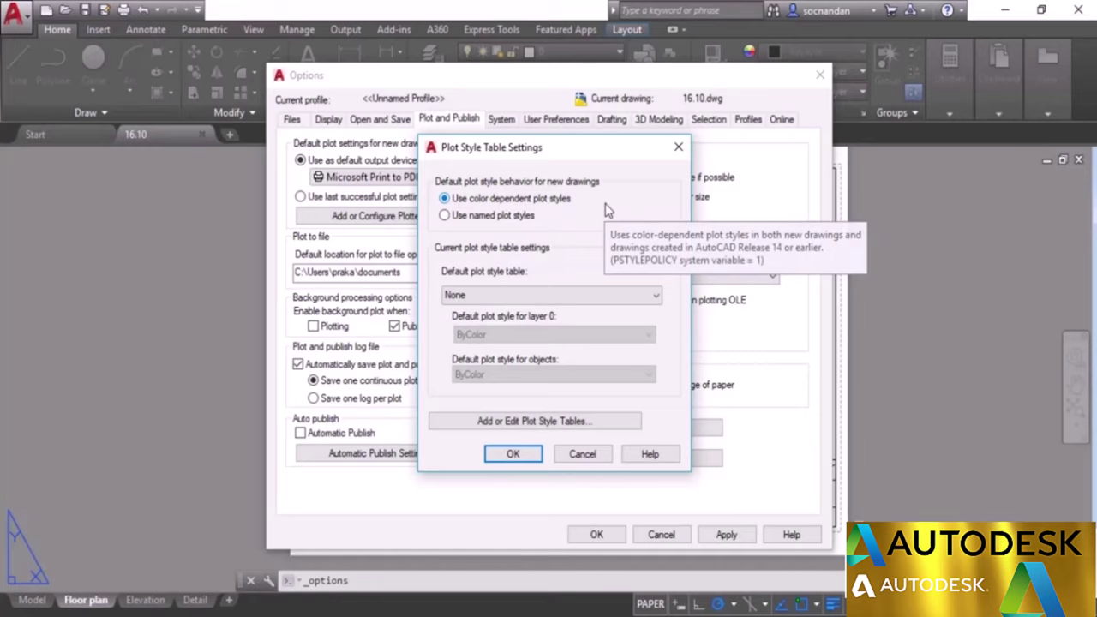
{"action": "left_click", "coordinate": [445, 217]}
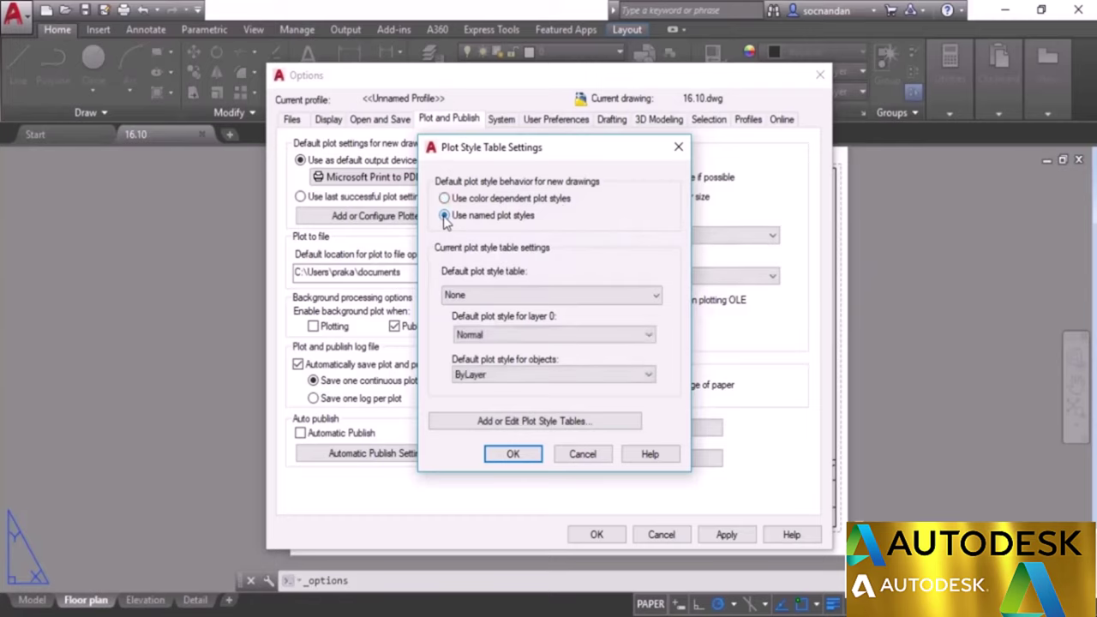
{"action": "left_click", "coordinate": [511, 456]}
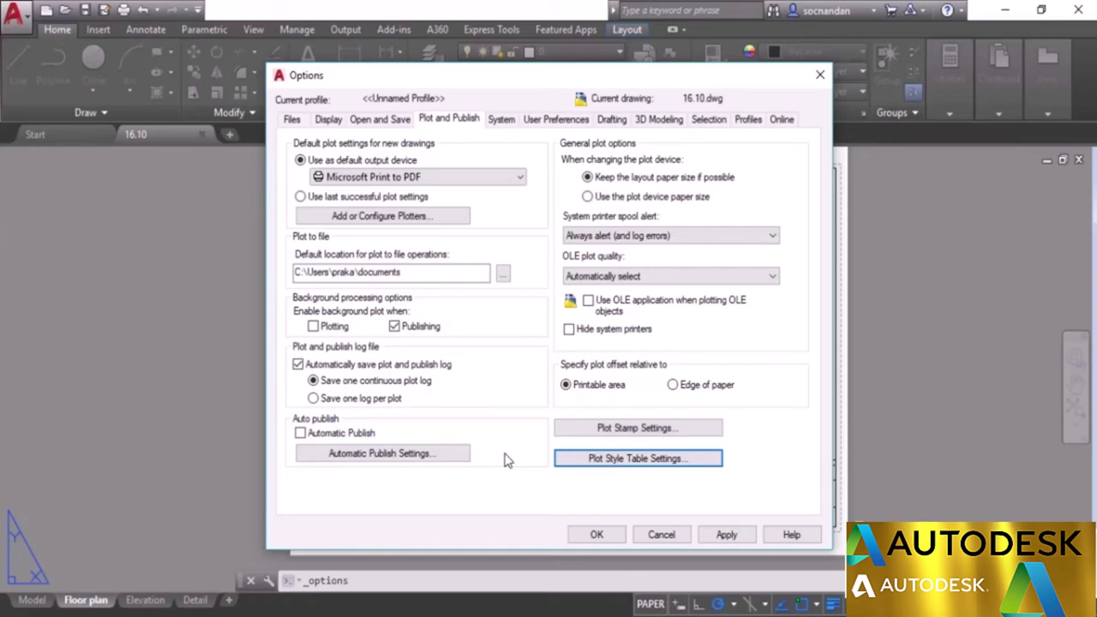
{"action": "left_click", "coordinate": [595, 533]}
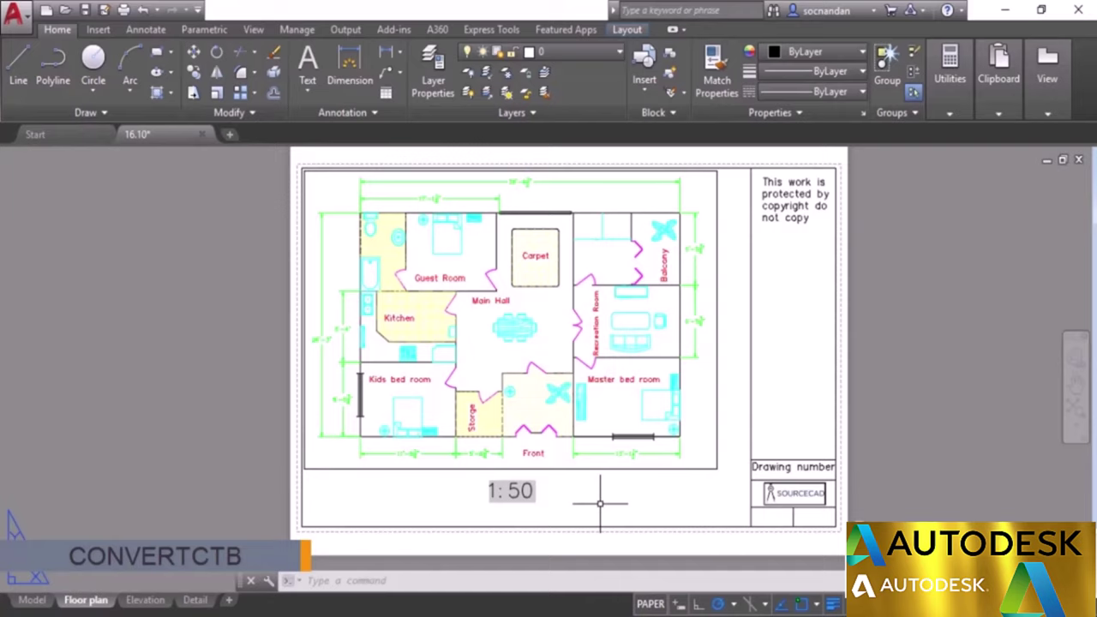
Convert the color-dependent table Test.ctb with CONVERTCTB into a named plot style table saved as Test.stb.
{"action": "type", "text": "convertctb"}
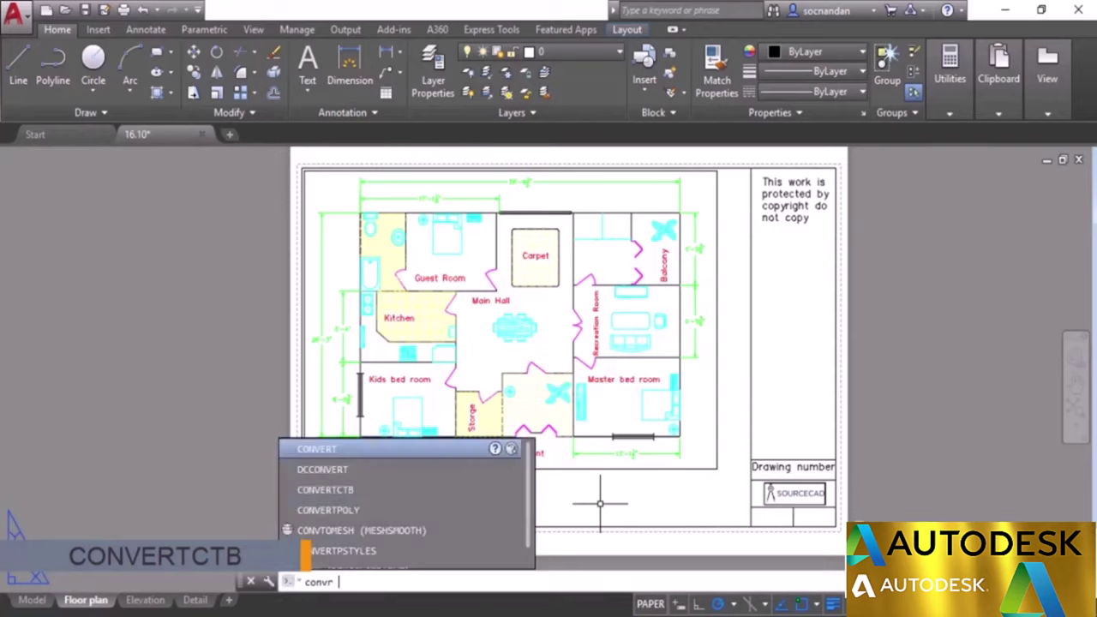
{"action": "key", "text": "Return"}
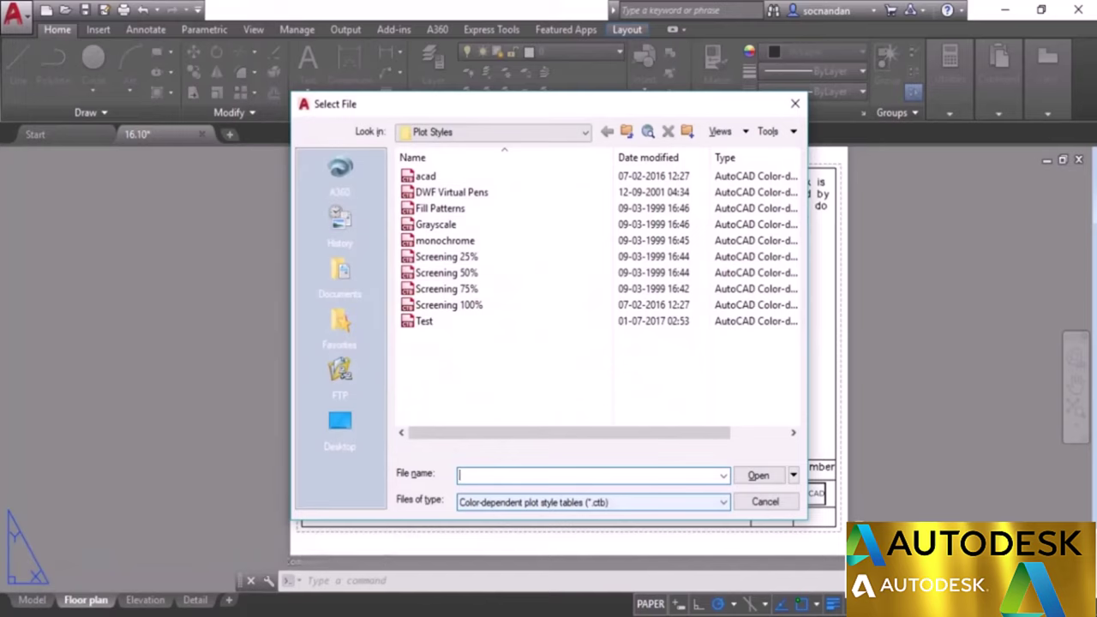
{"action": "left_click", "coordinate": [425, 322]}
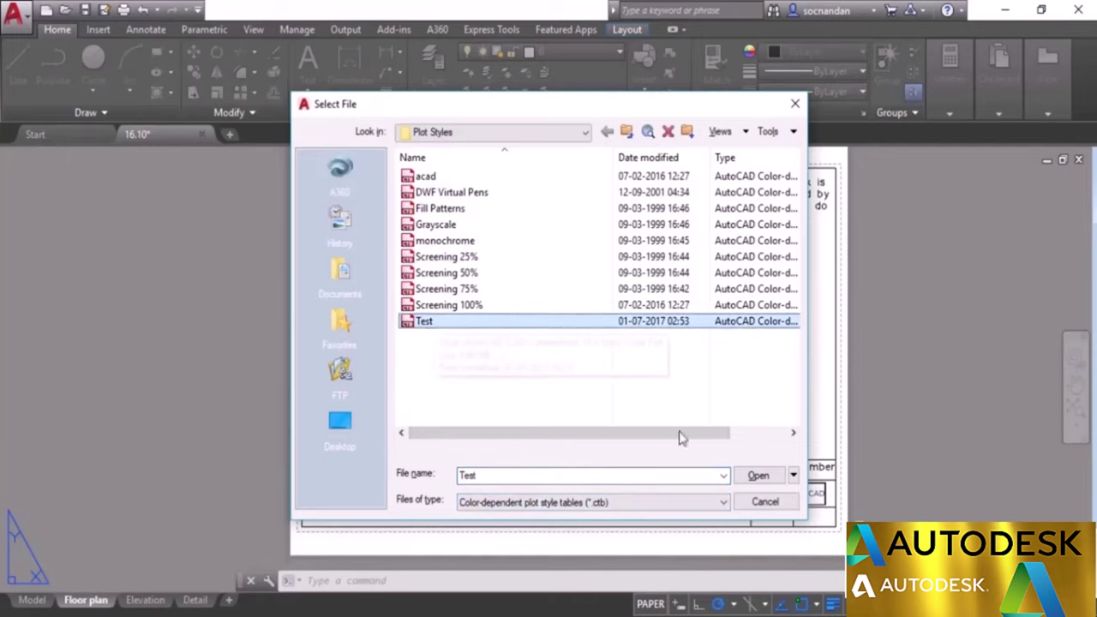
{"action": "left_click", "coordinate": [759, 477]}
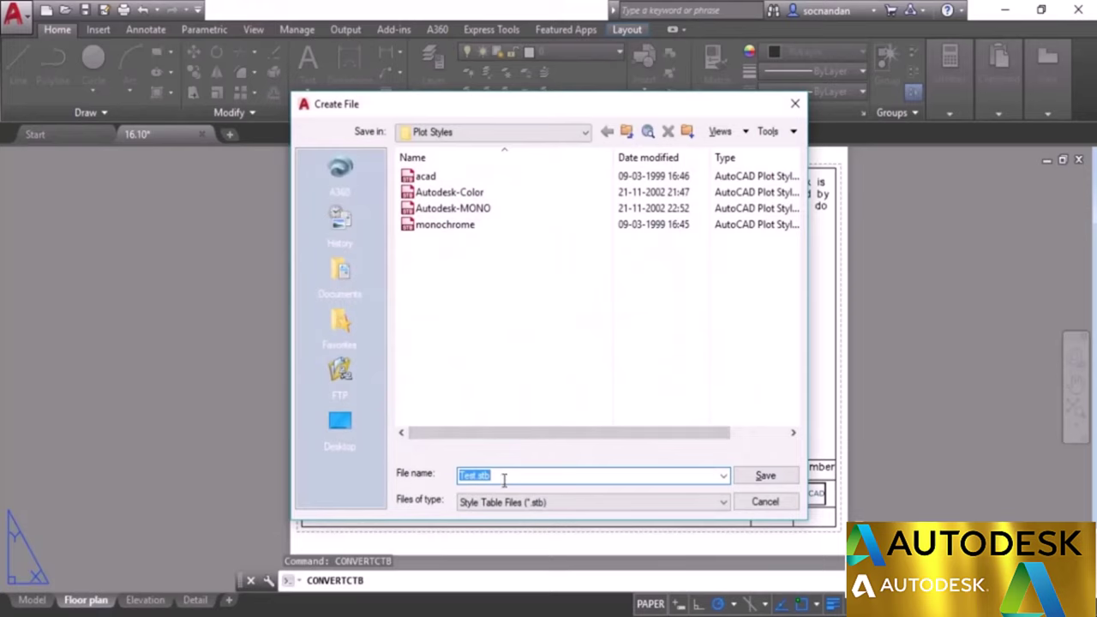
{"action": "left_click", "coordinate": [478, 477]}
{"action": "left_click", "coordinate": [766, 479]}
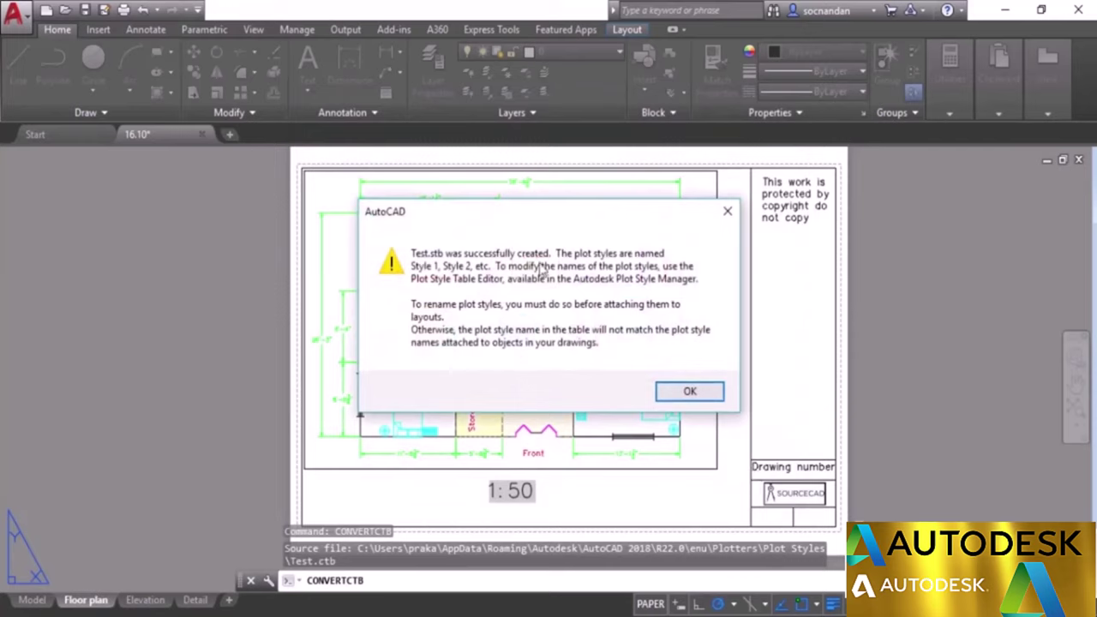
{"action": "left_click", "coordinate": [686, 391]}
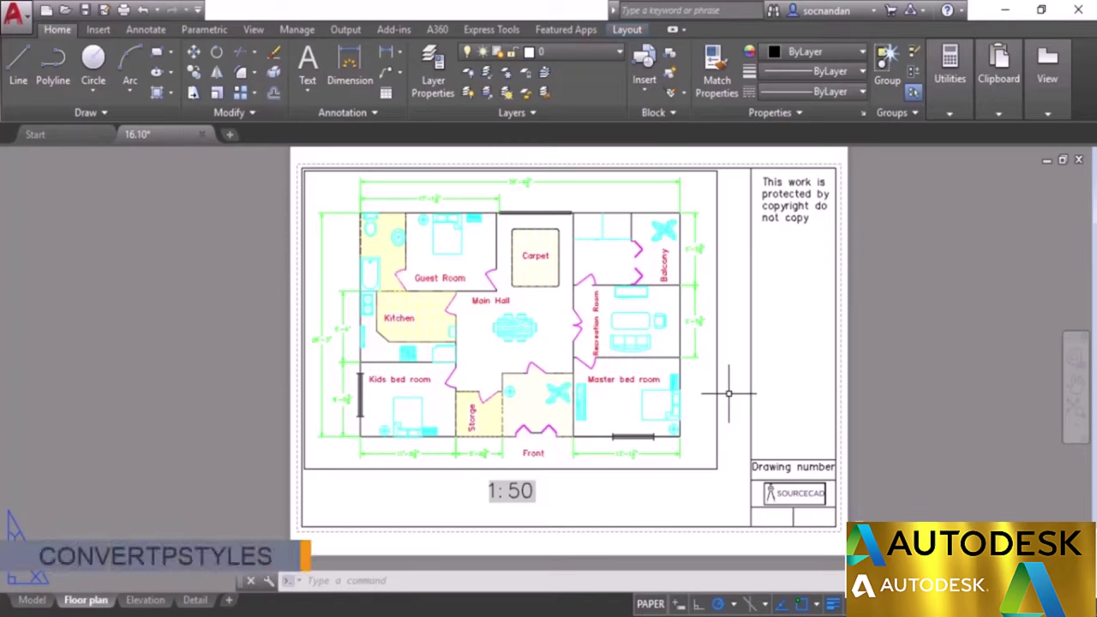
Convert the current drawing to named plot styles with CONVERTPSTYLES, using the Test.stb table.
{"action": "type", "text": "CONVERTPSTYLES"}
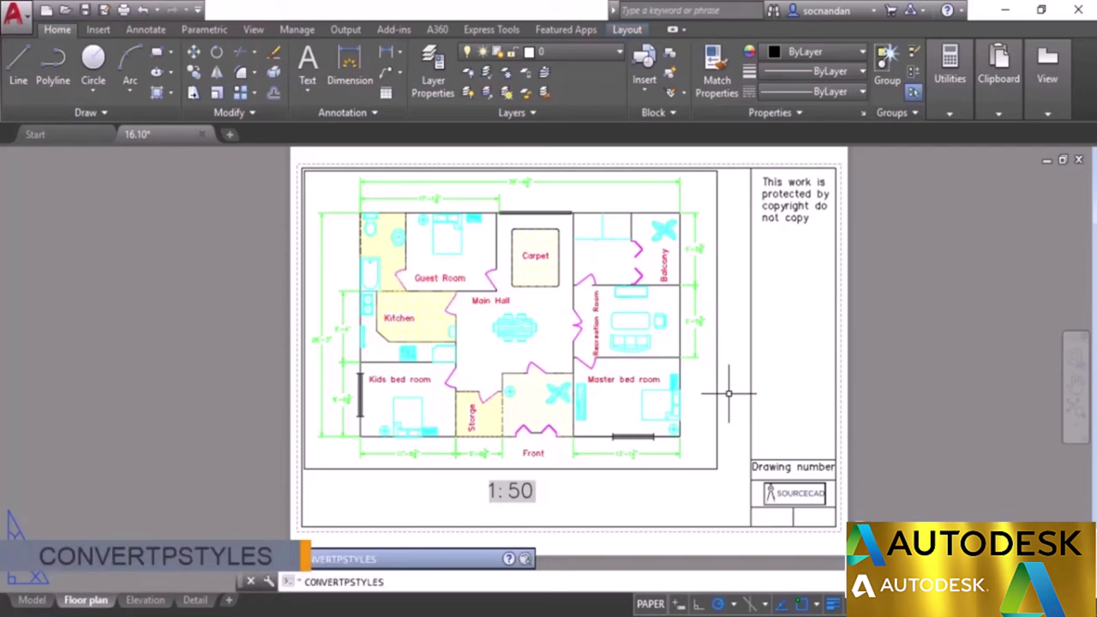
{"action": "key", "text": "Return"}
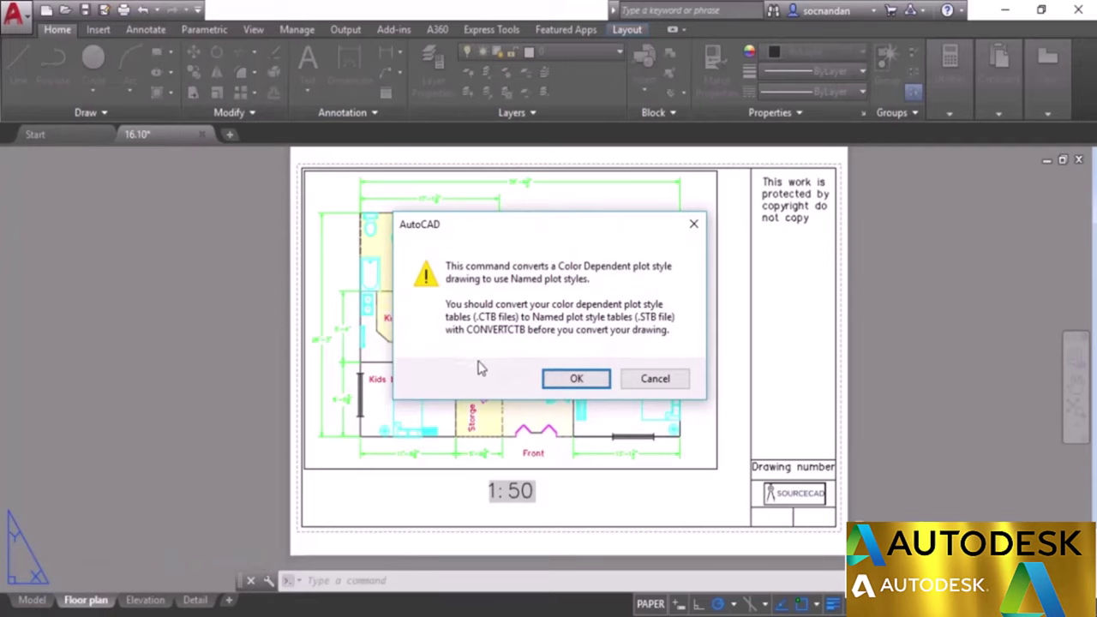
{"action": "left_click", "coordinate": [576, 382]}
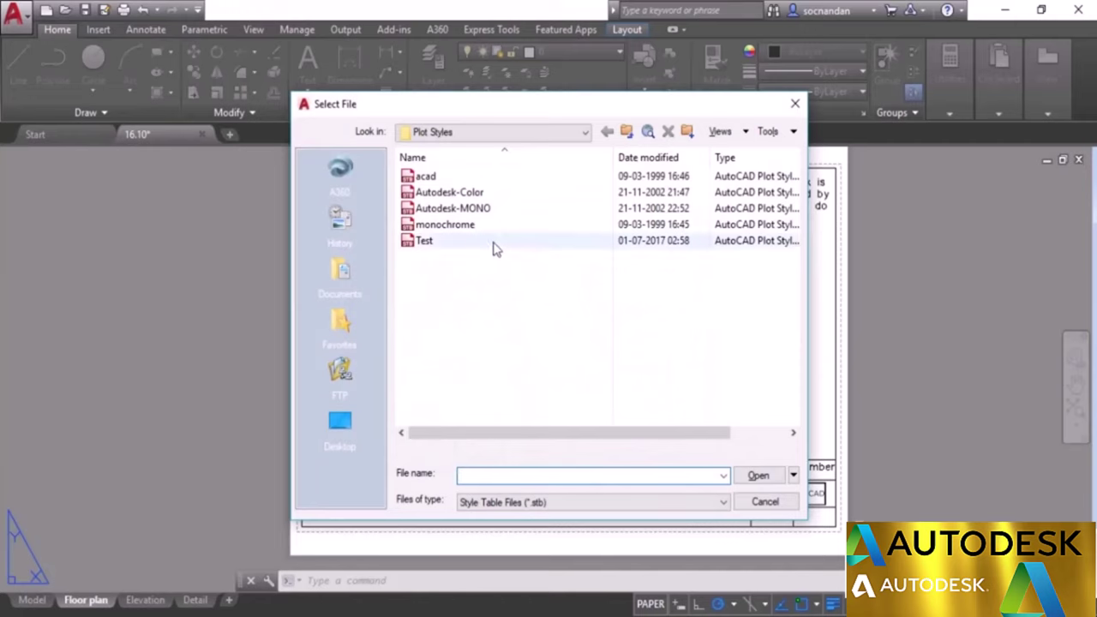
{"action": "left_click", "coordinate": [443, 246]}
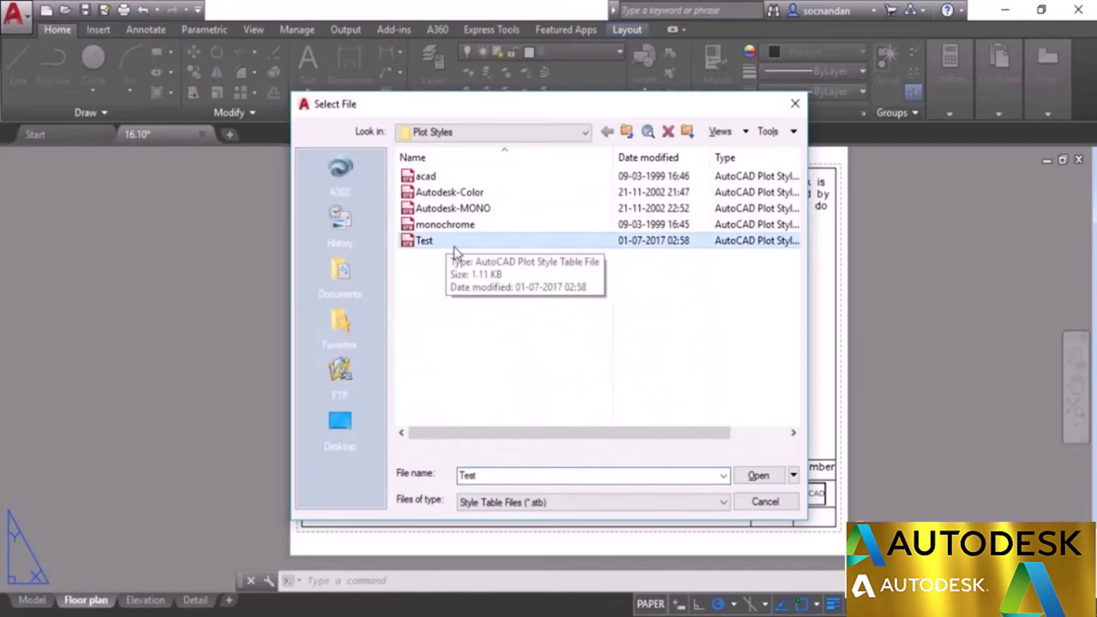
{"action": "left_click", "coordinate": [758, 477]}
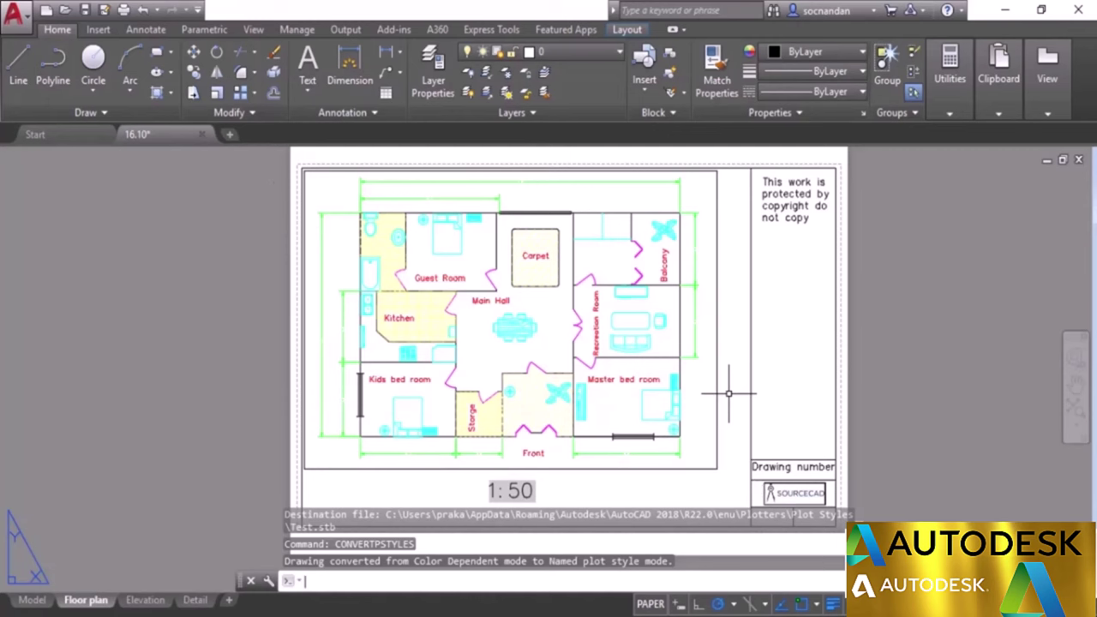
Preview the Floor plan layout's plot with the Test.stb plot style table.
{"action": "left_click", "coordinate": [123, 10]}
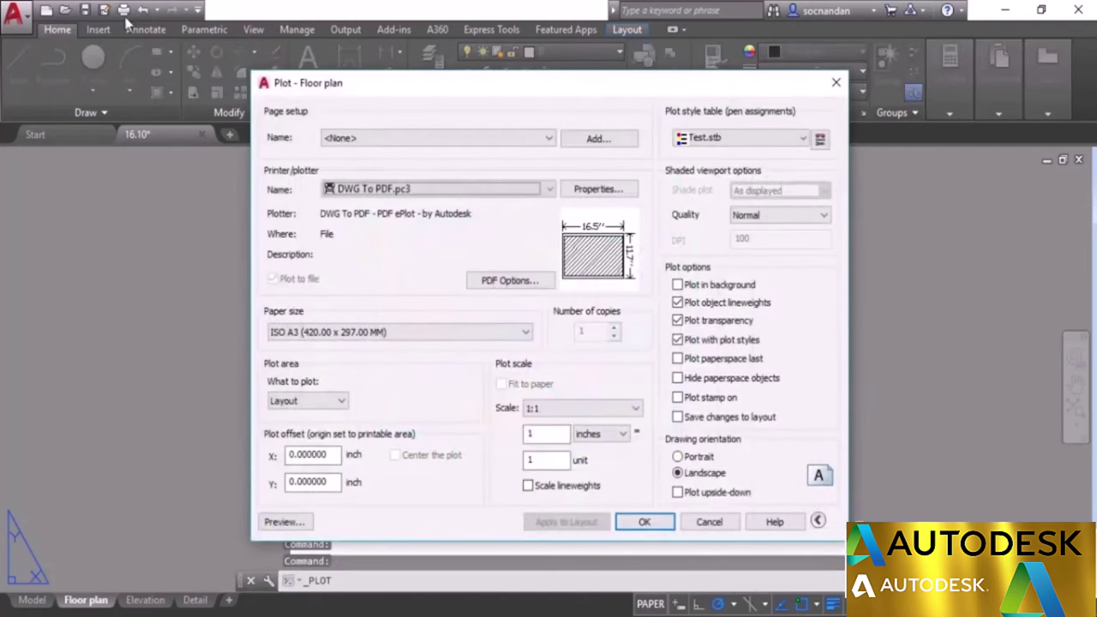
{"action": "left_click", "coordinate": [729, 138]}
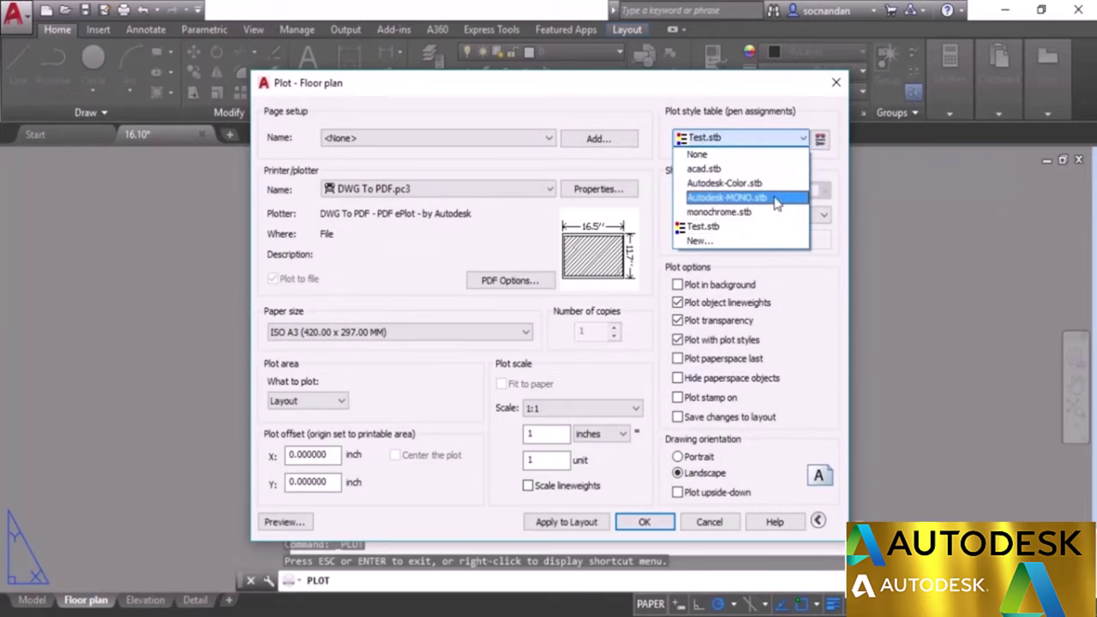
{"action": "left_click", "coordinate": [755, 230]}
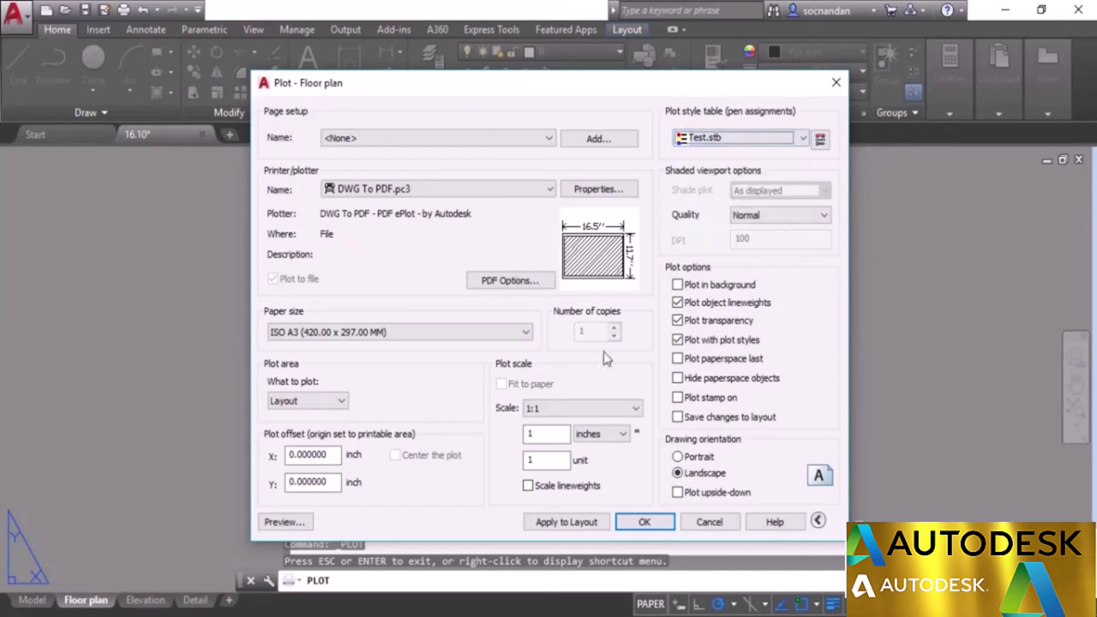
{"action": "left_click", "coordinate": [287, 521]}
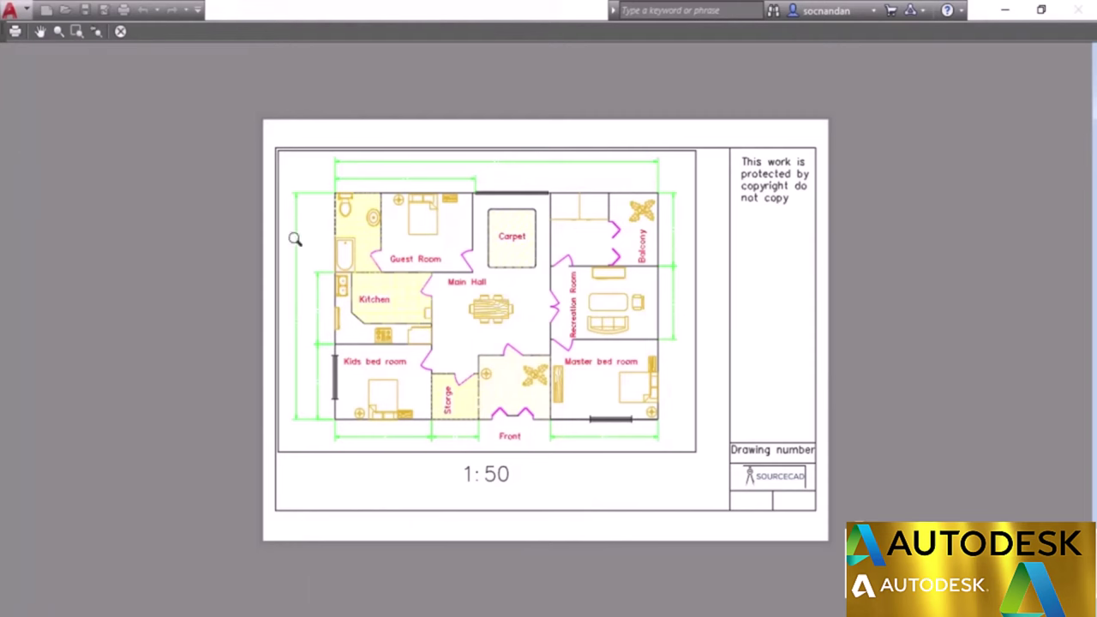
{"action": "left_click", "coordinate": [121, 32]}
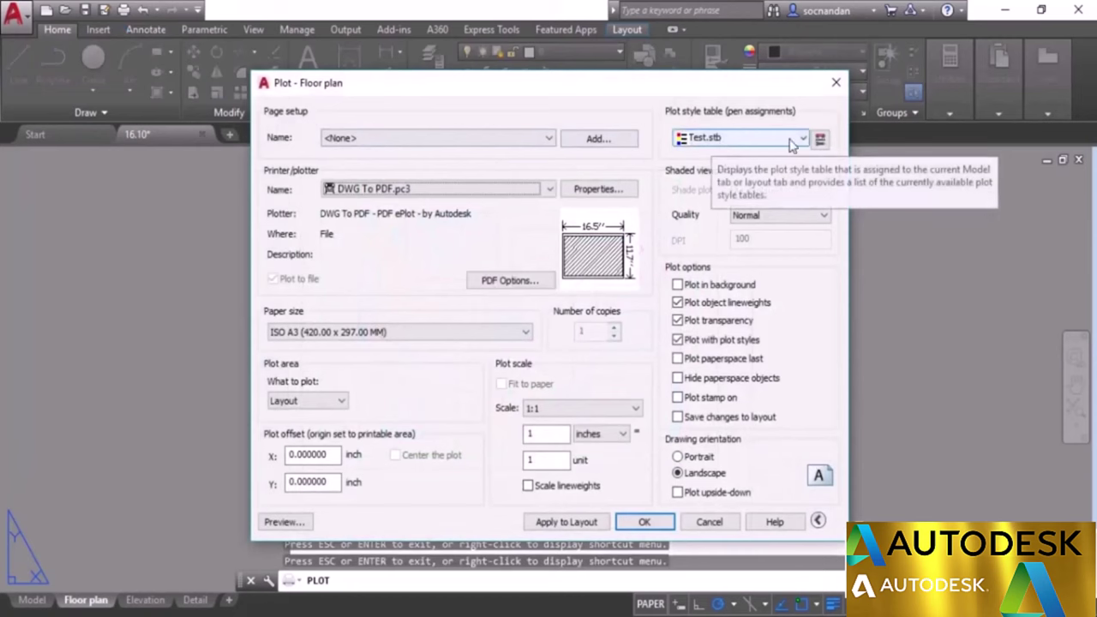
Edit Test.stb so that Style_2 plots in Magenta, and save the plot style table.
{"action": "left_click", "coordinate": [820, 139]}
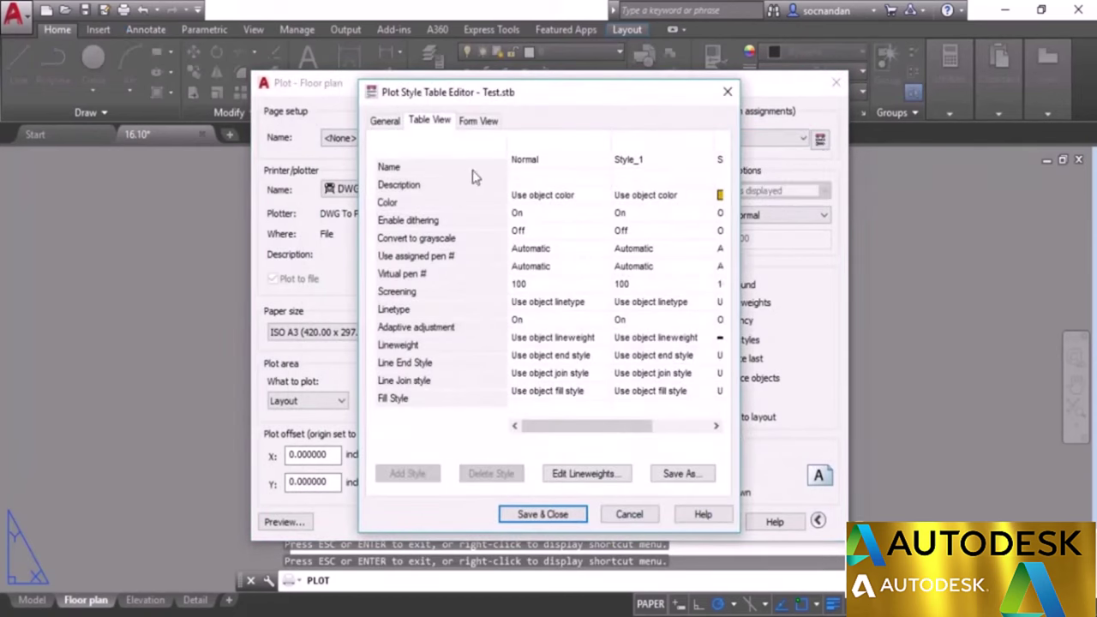
{"action": "left_click", "coordinate": [487, 122]}
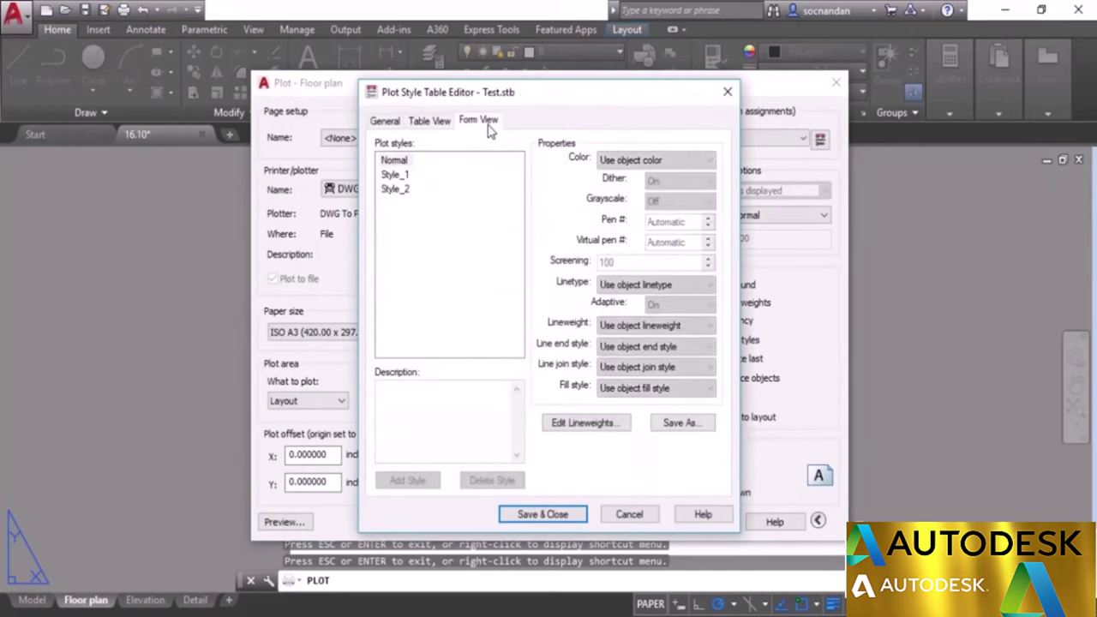
{"action": "left_click", "coordinate": [404, 175]}
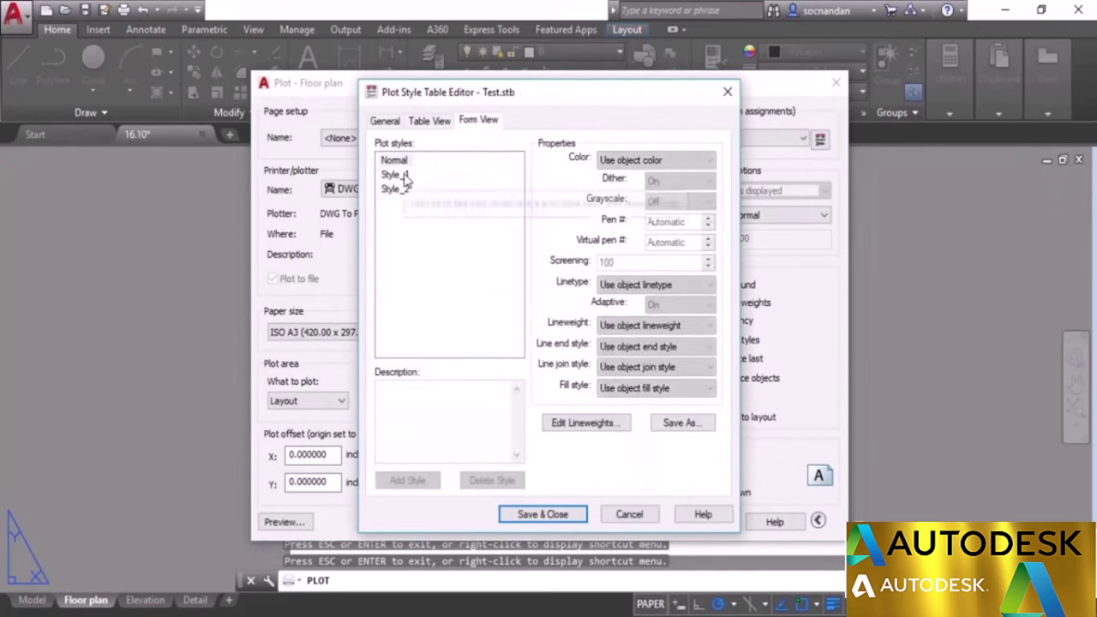
{"action": "left_click", "coordinate": [399, 189]}
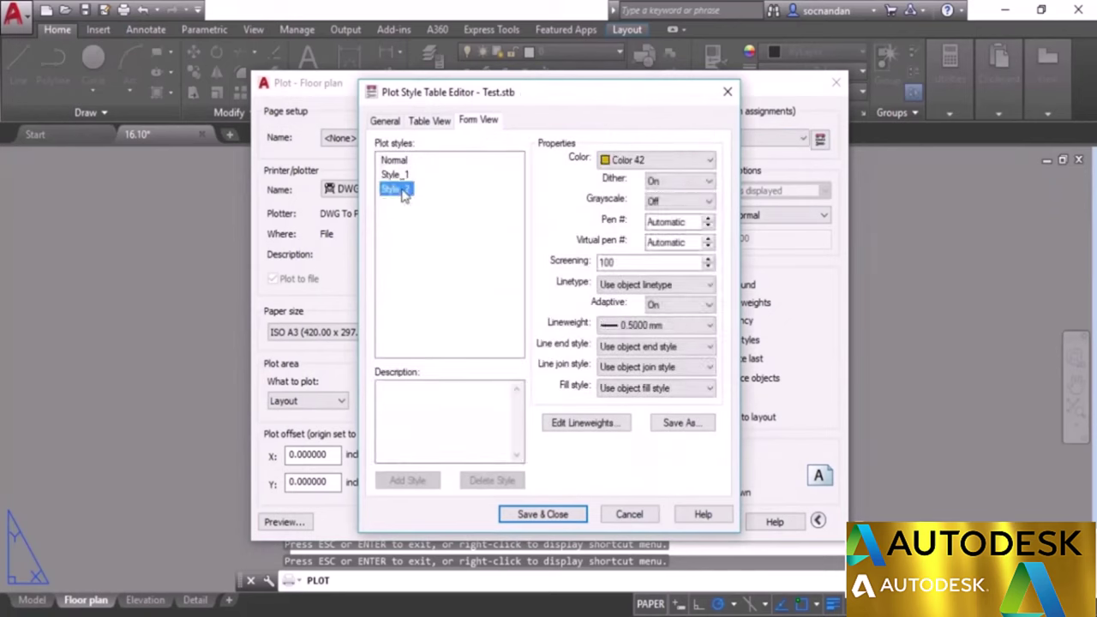
{"action": "left_click", "coordinate": [647, 163]}
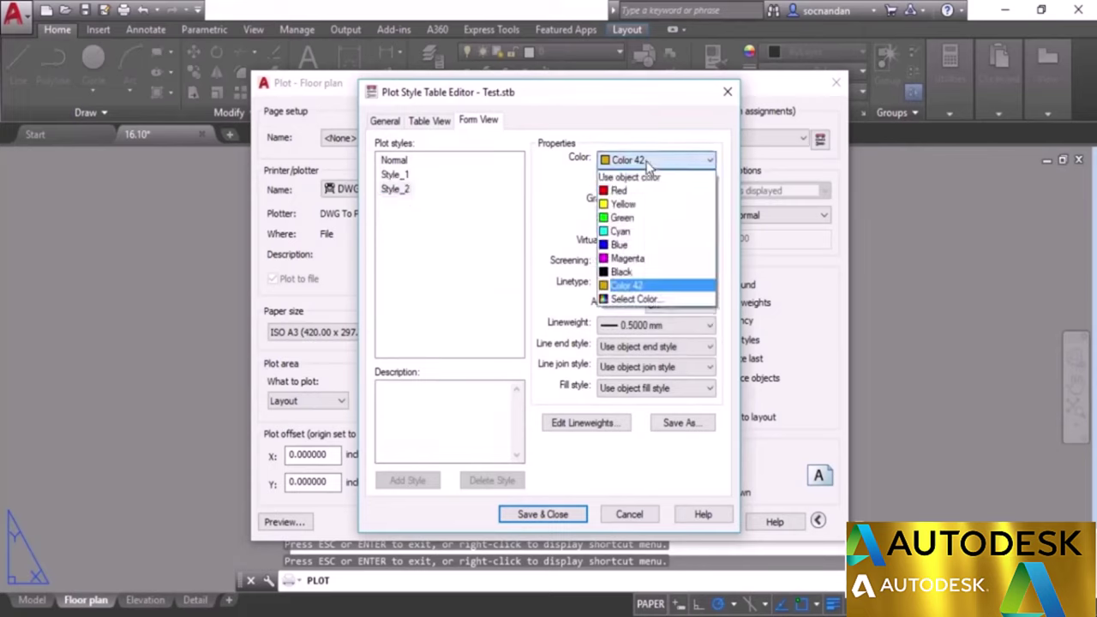
{"action": "left_click", "coordinate": [635, 258]}
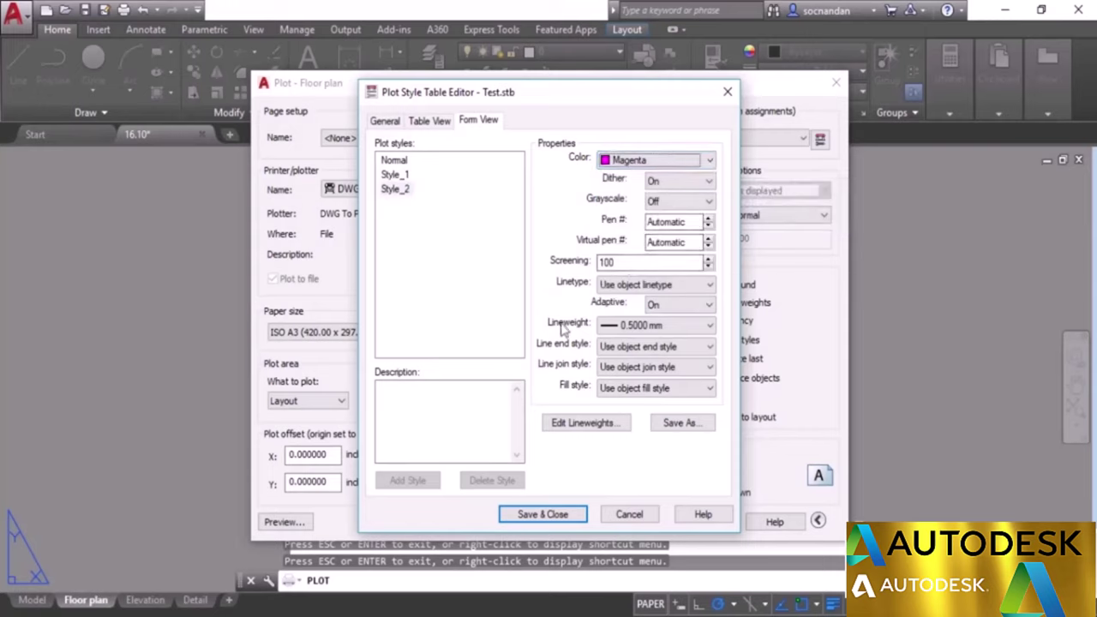
{"action": "left_click", "coordinate": [544, 515]}
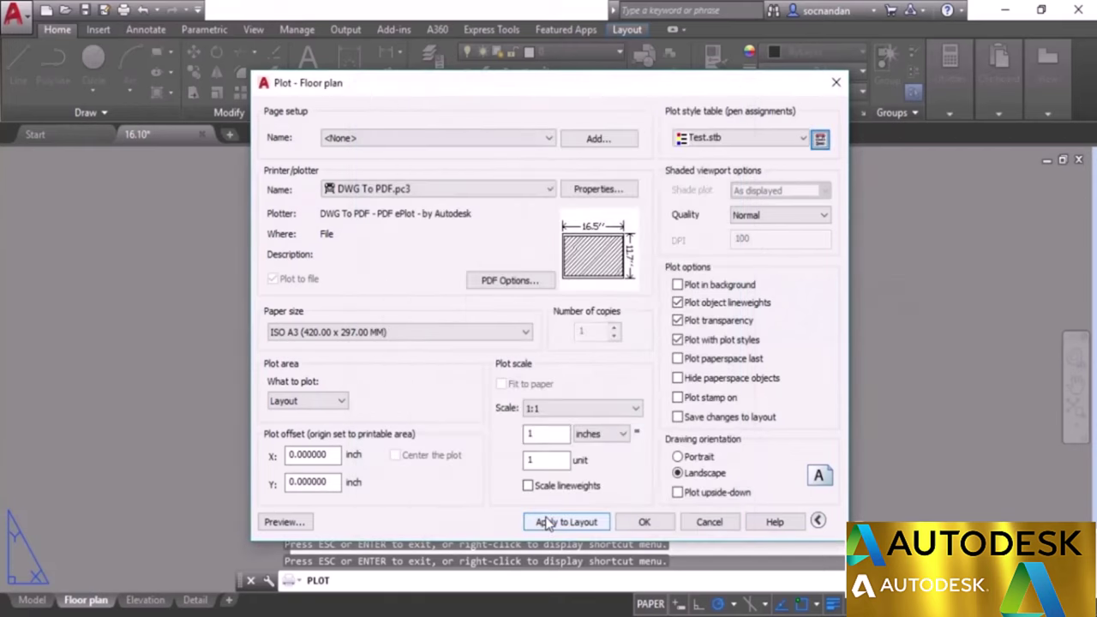
Preview the recolored floor plan and plot it to the Desktop as 03.pdf, closing the resulting PDF.
{"action": "left_click", "coordinate": [292, 526]}
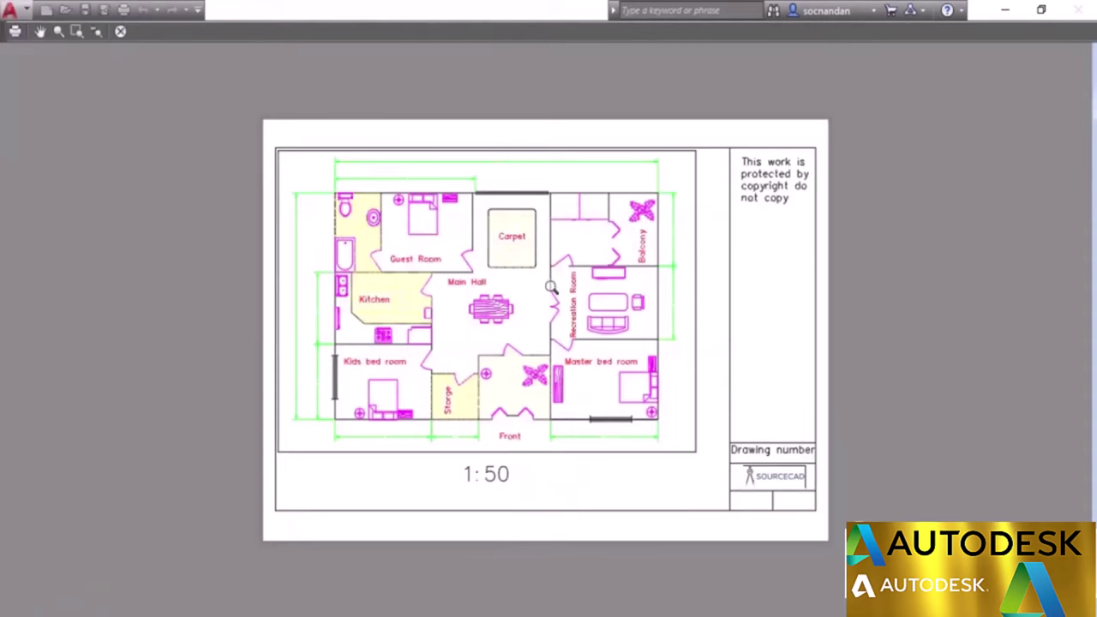
{"action": "left_click", "coordinate": [120, 31]}
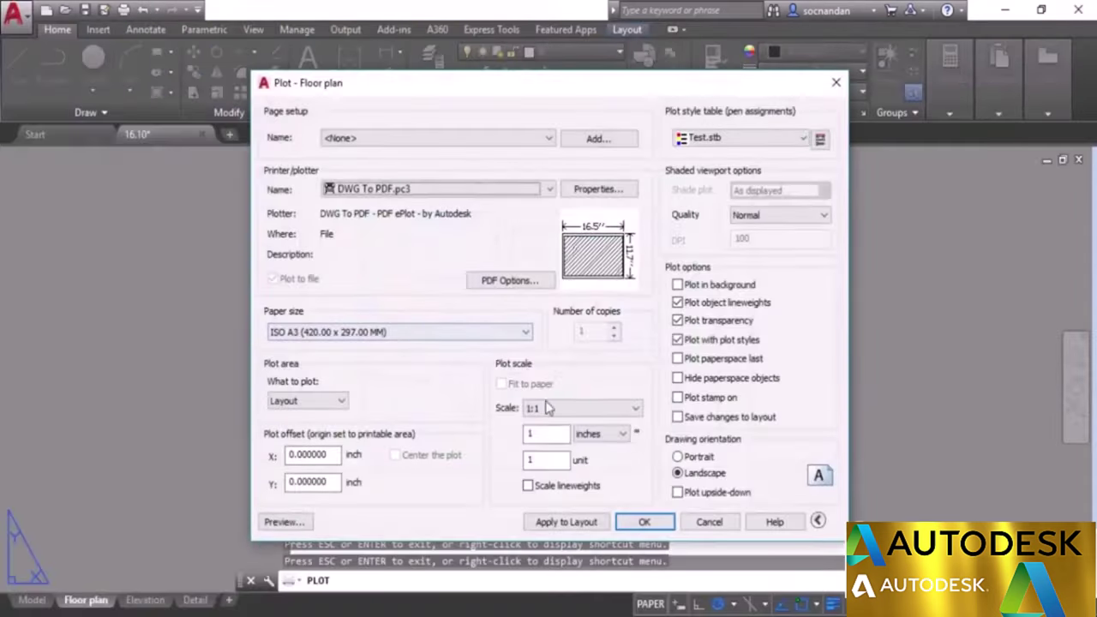
{"action": "left_click", "coordinate": [643, 522]}
{"action": "left_click", "coordinate": [341, 421]}
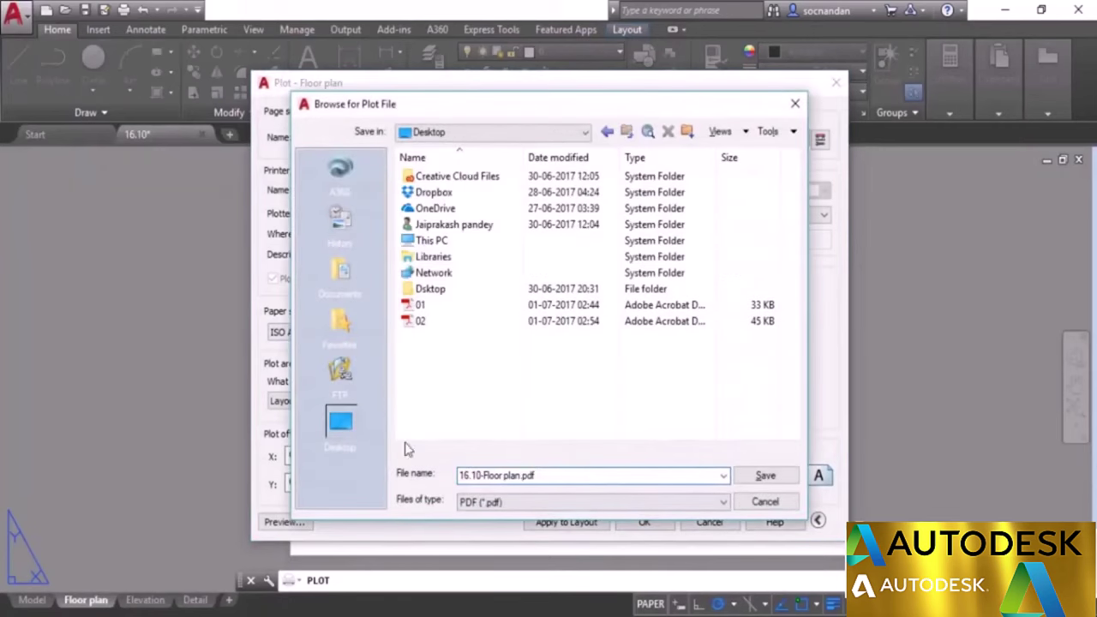
{"action": "type", "text": "03"}
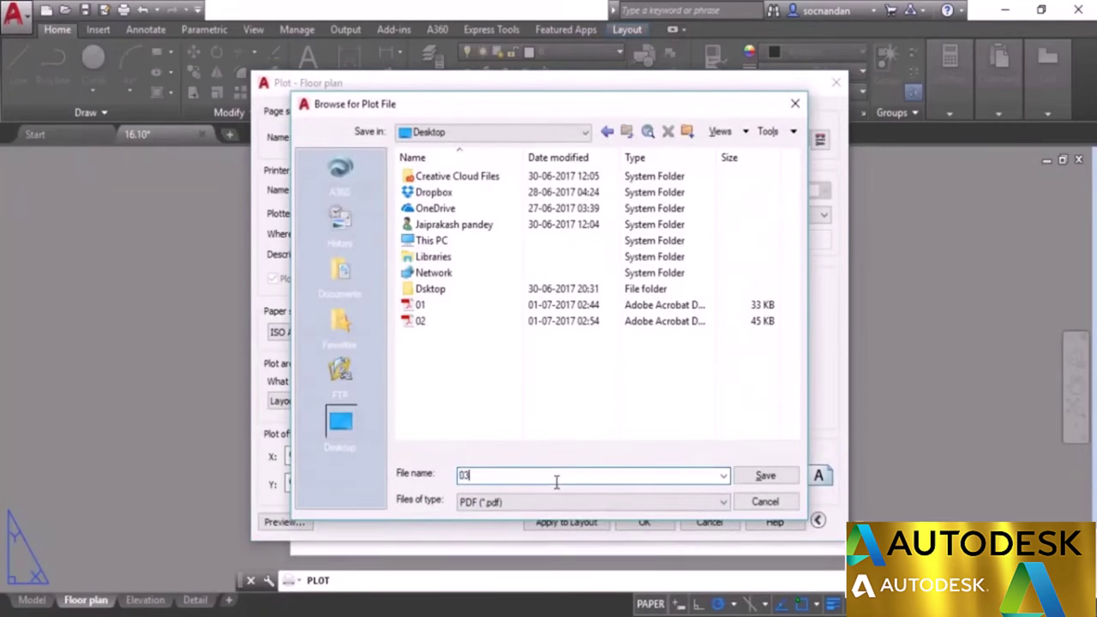
{"action": "left_click", "coordinate": [764, 476]}
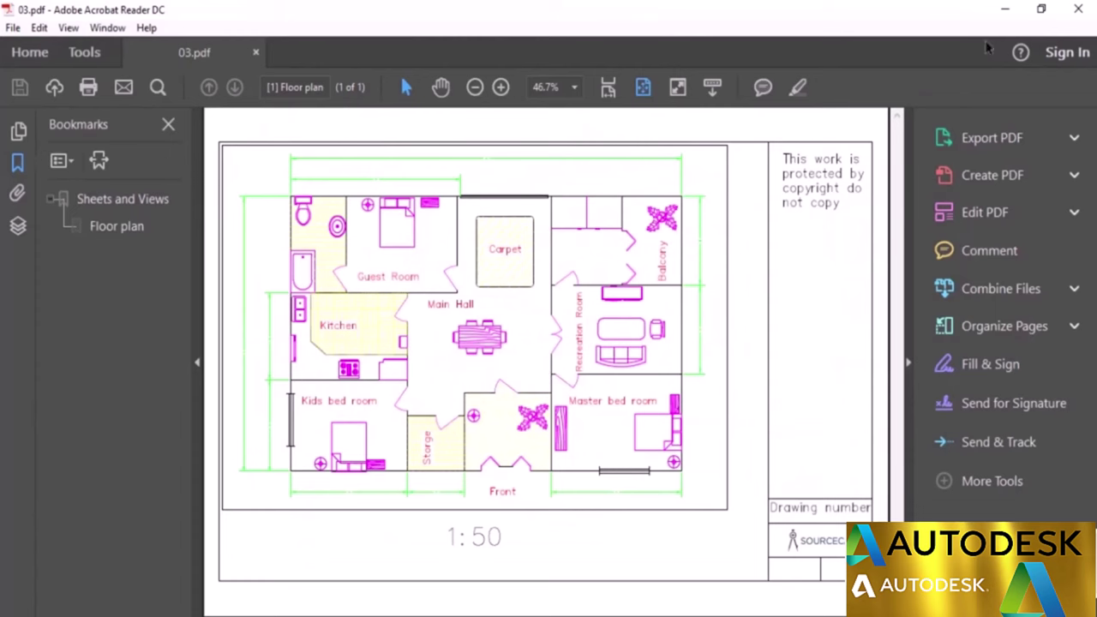
{"action": "left_click", "coordinate": [1079, 8]}
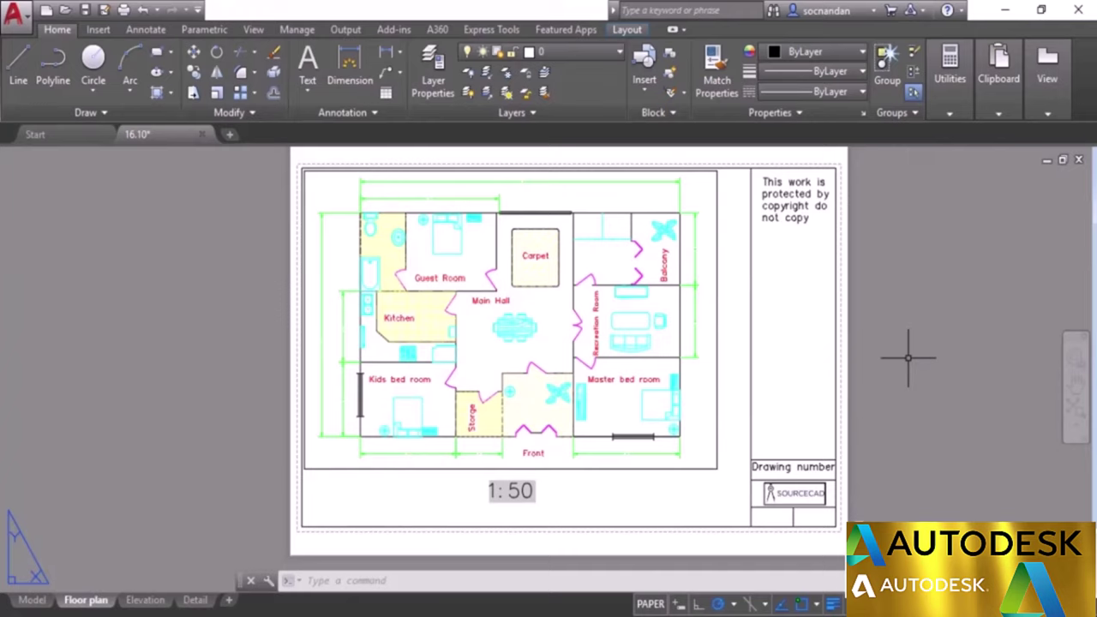
Assign the Style_2 plot style to the floor plan's viewport border.
{"action": "left_click", "coordinate": [715, 212]}
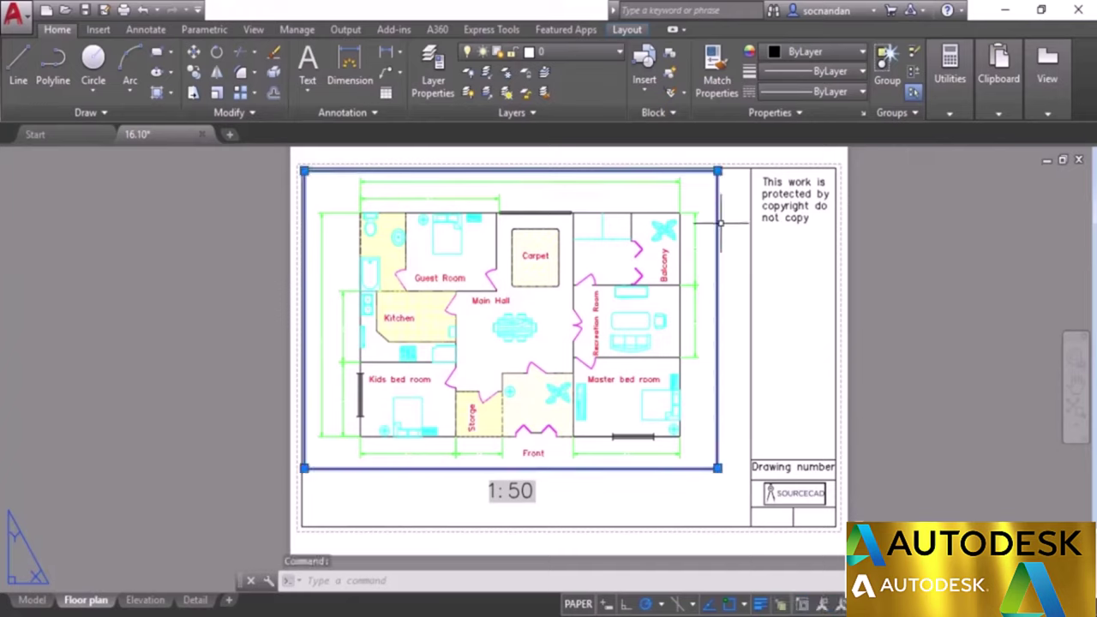
{"action": "right_click", "coordinate": [733, 221]}
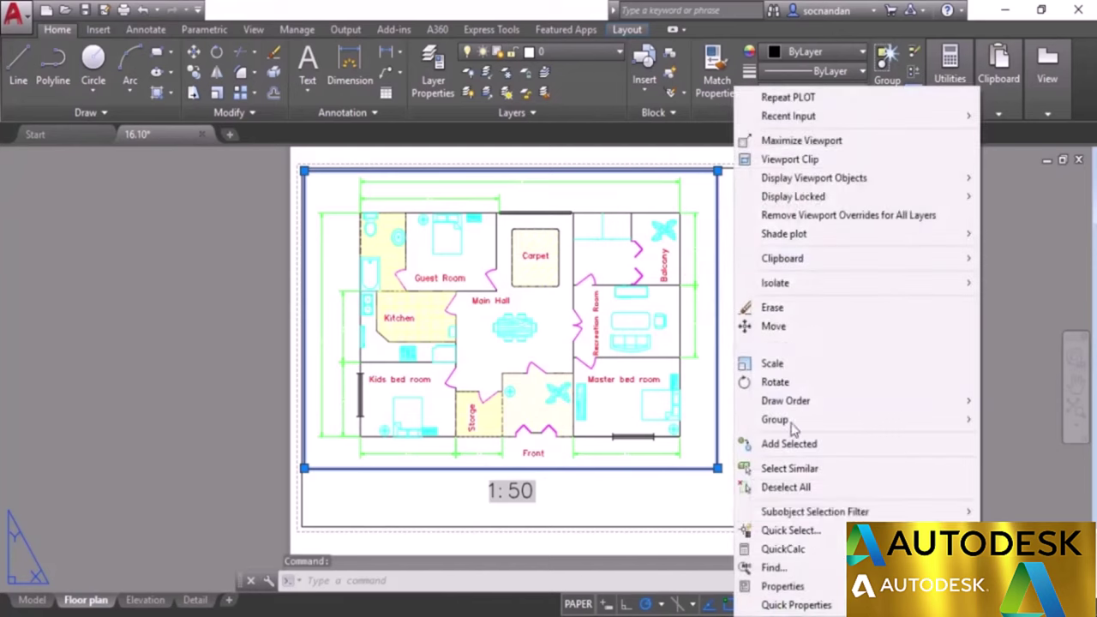
{"action": "left_click", "coordinate": [809, 588]}
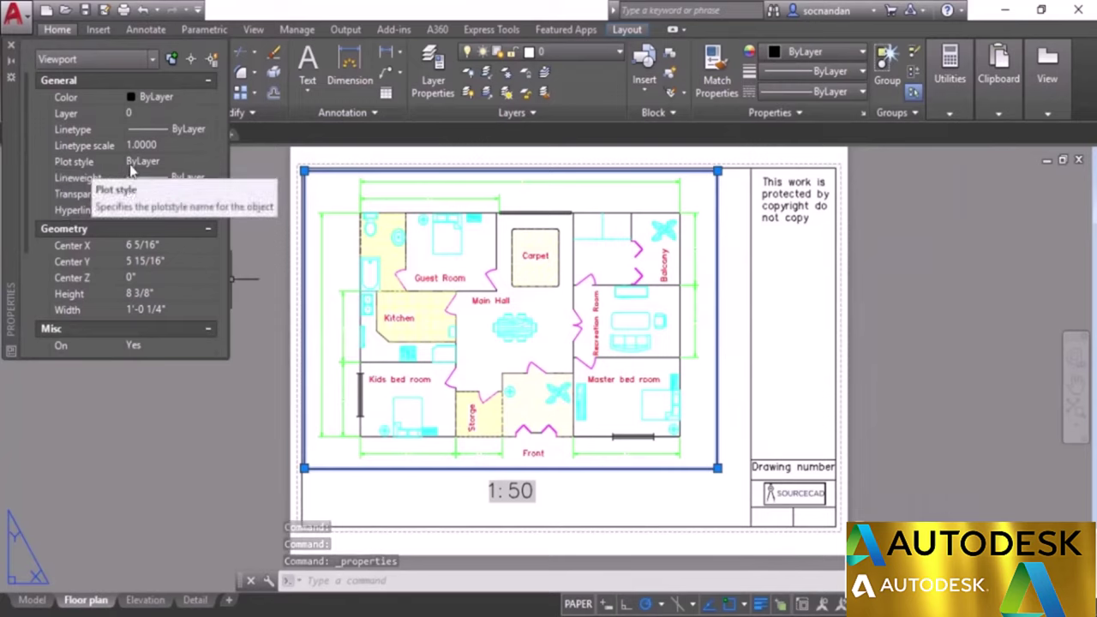
{"action": "left_click", "coordinate": [170, 160]}
{"action": "left_click", "coordinate": [170, 160]}
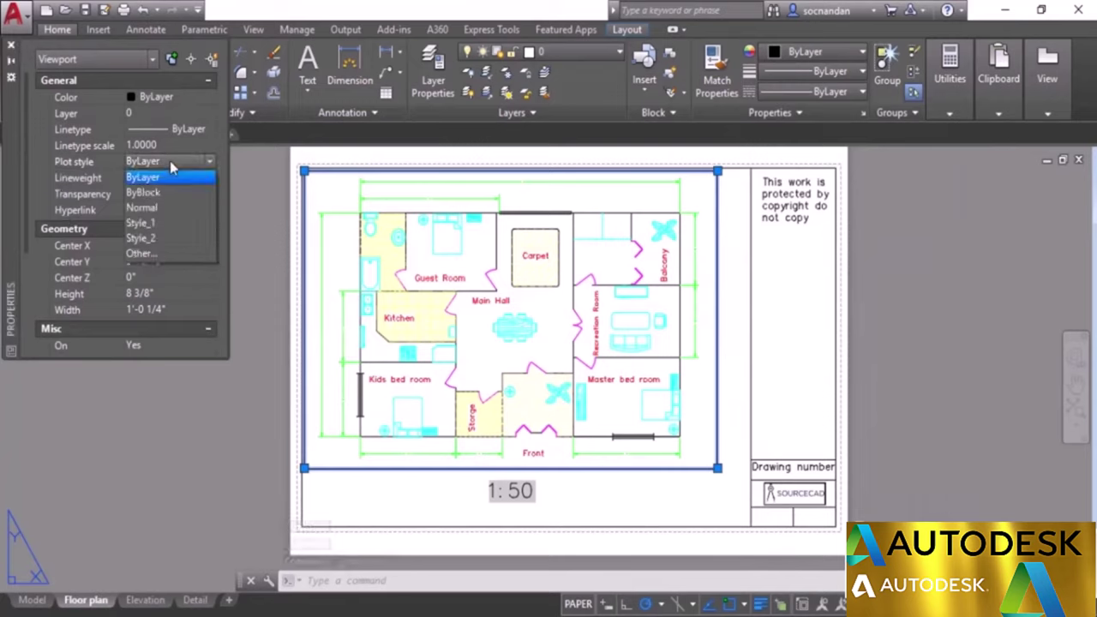
{"action": "left_click", "coordinate": [161, 238]}
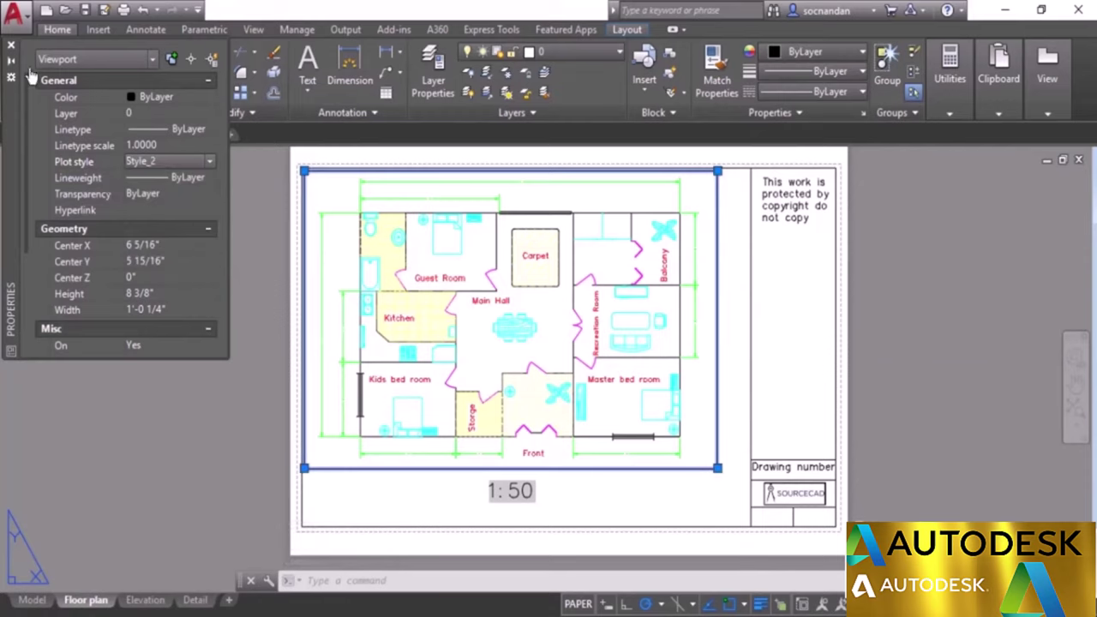
{"action": "left_click", "coordinate": [12, 45]}
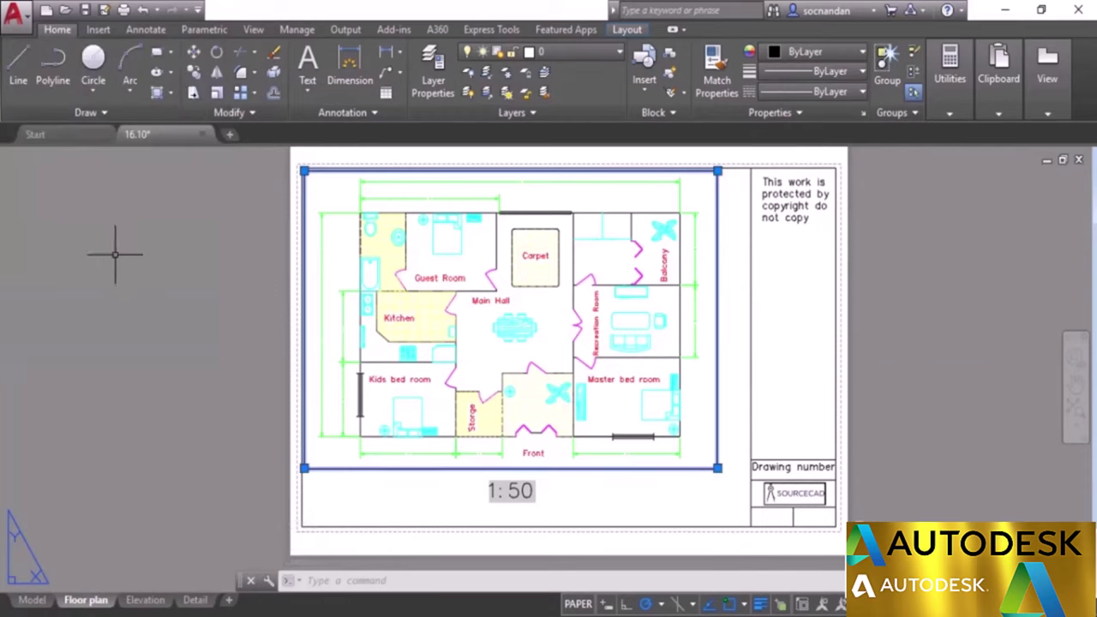
{"action": "key", "text": "Escape"}
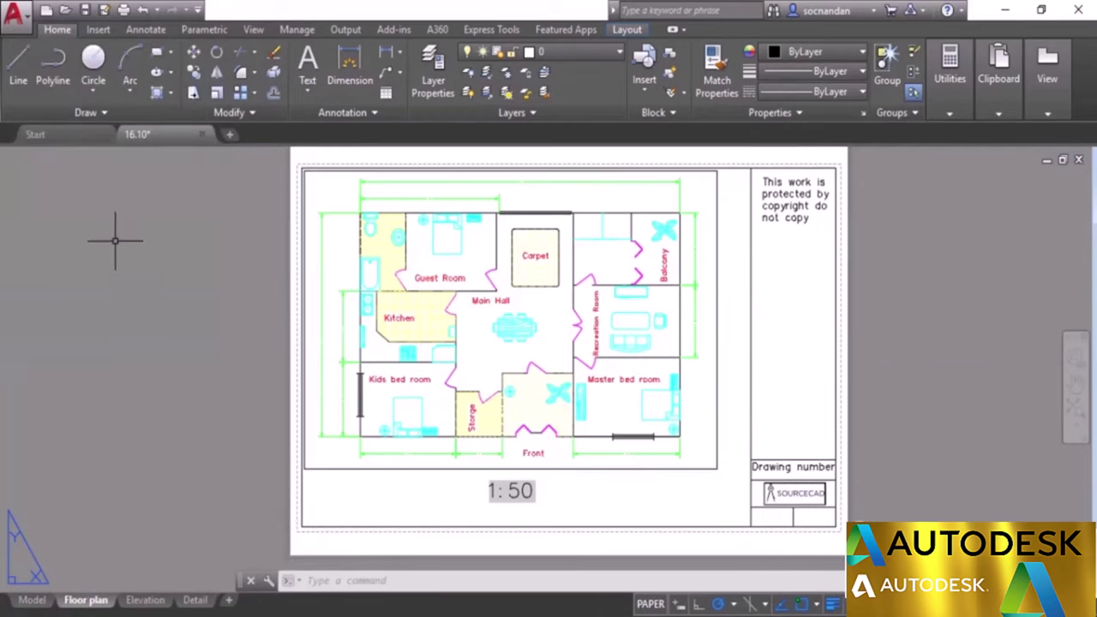
Preview the layout's plot, examine the viewport border and rooms up close, and leave without plotting.
{"action": "left_click", "coordinate": [124, 9]}
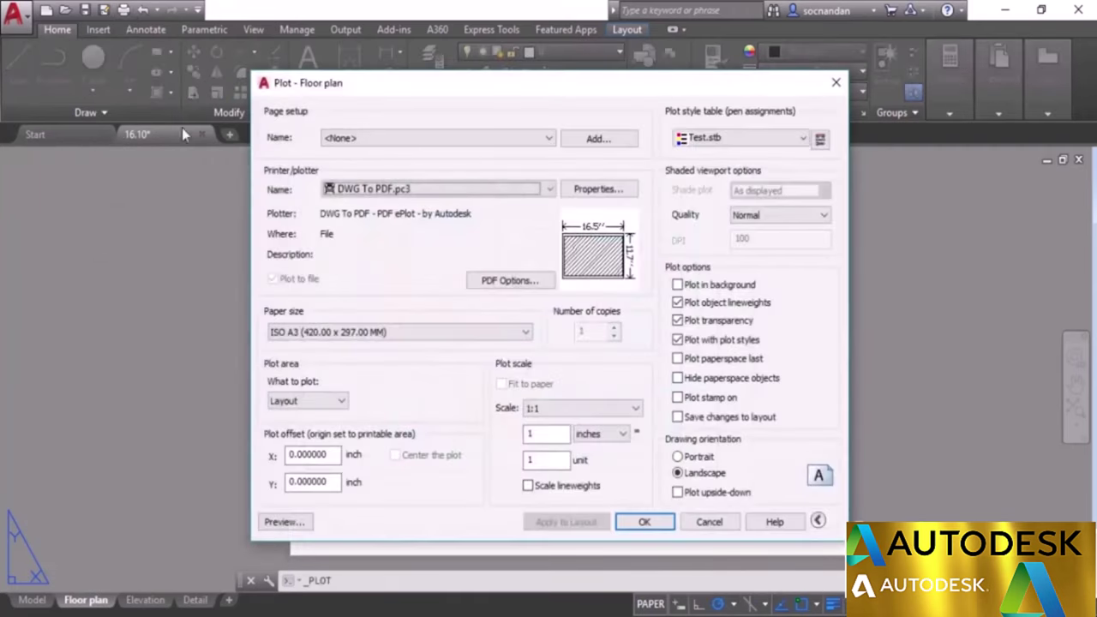
{"action": "left_click", "coordinate": [287, 522]}
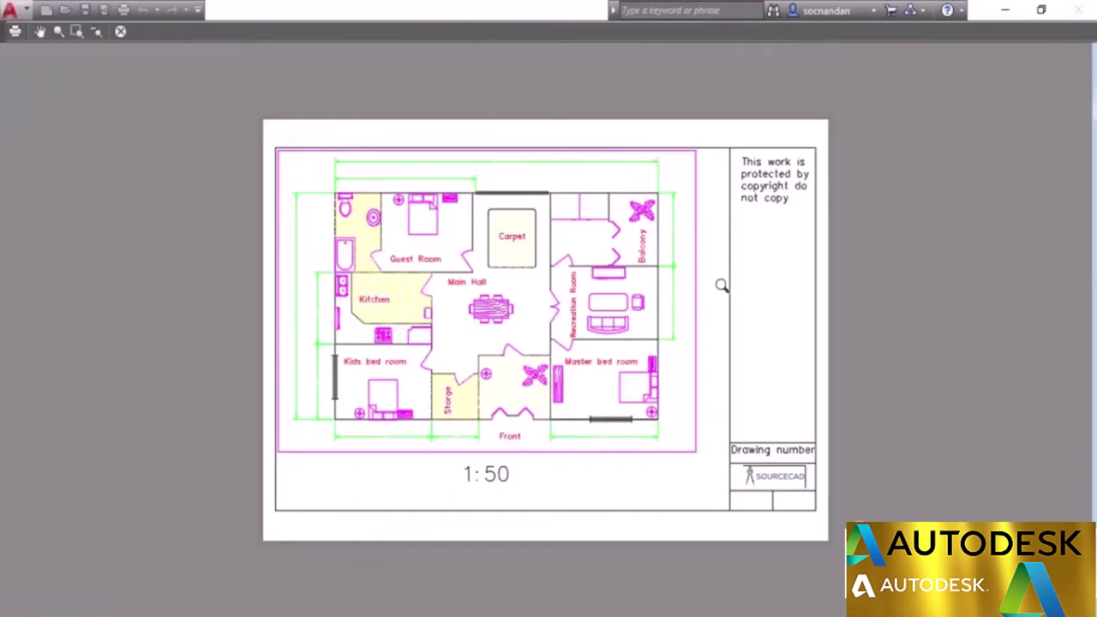
{"action": "left_click_drag", "start_coordinate": [334, 322], "coordinate": [659, 162]}
{"action": "left_click_drag", "start_coordinate": [464, 187], "coordinate": [481, 115]}
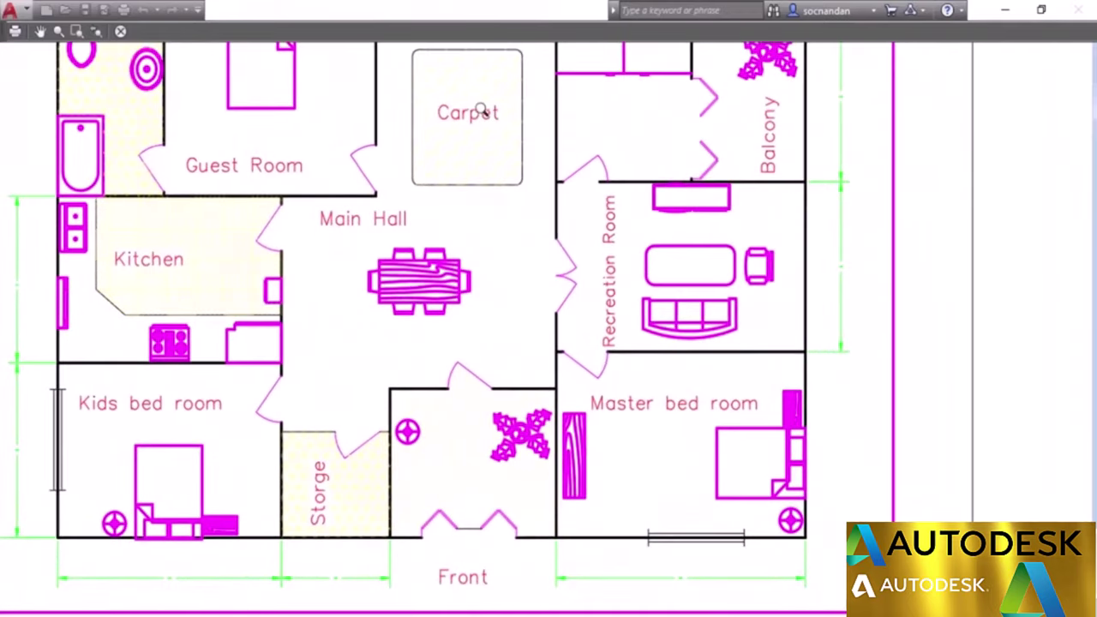
{"action": "middle_click_drag", "start_coordinate": [488, 107], "coordinate": [502, 203]}
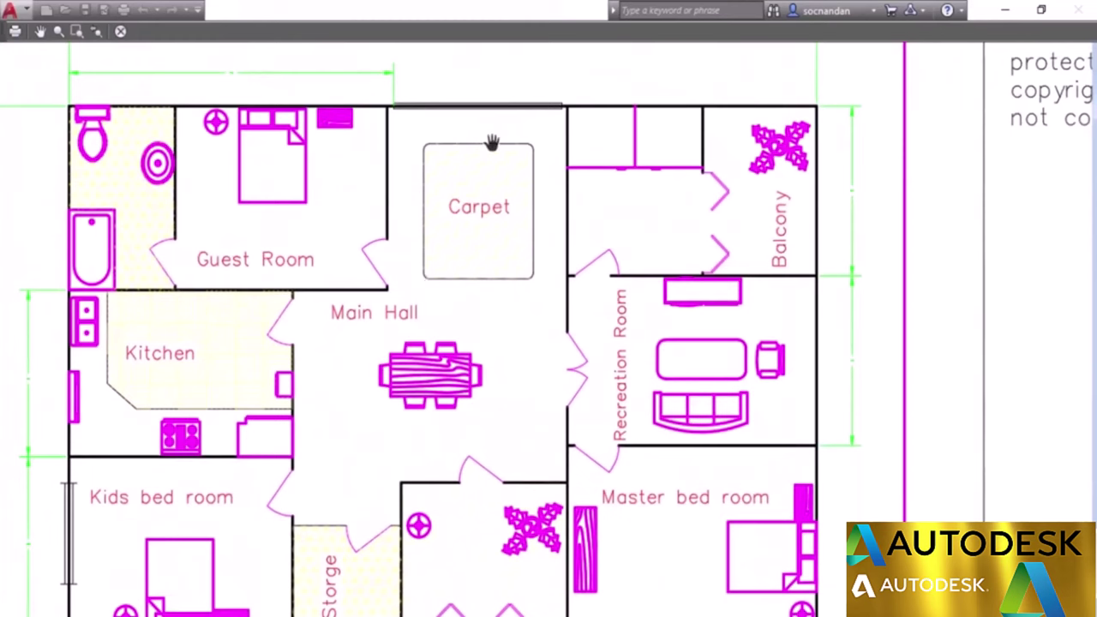
{"action": "left_click", "coordinate": [120, 30]}
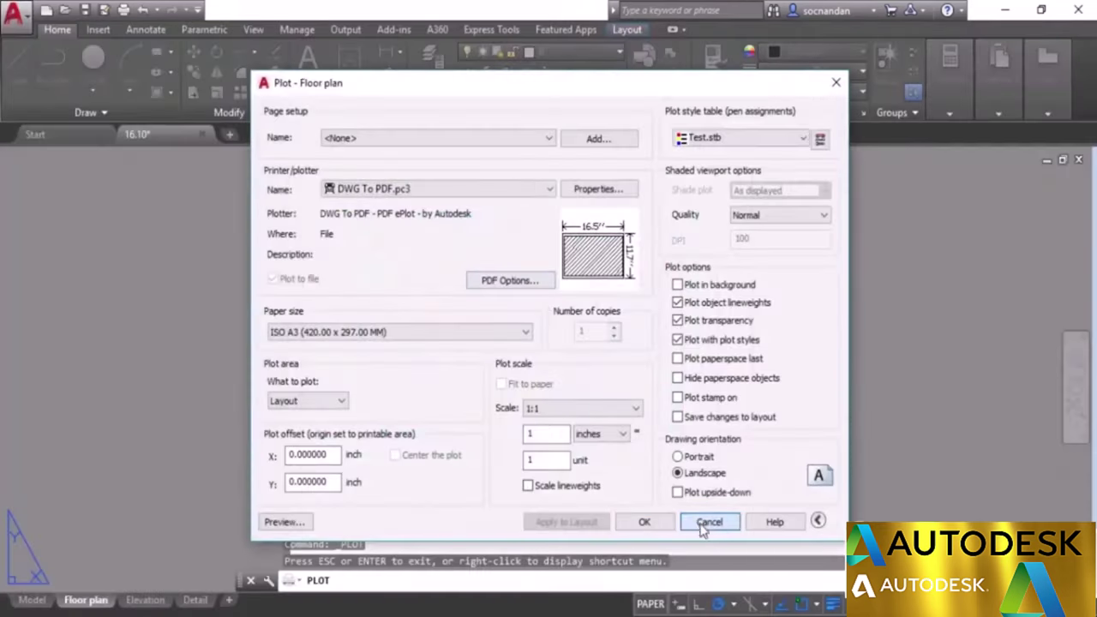
{"action": "left_click", "coordinate": [706, 517]}
Activate the viewport's model space and assign the Style_2 plot style to the carpet's outline polyline.
{"action": "double_click", "coordinate": [539, 285]}
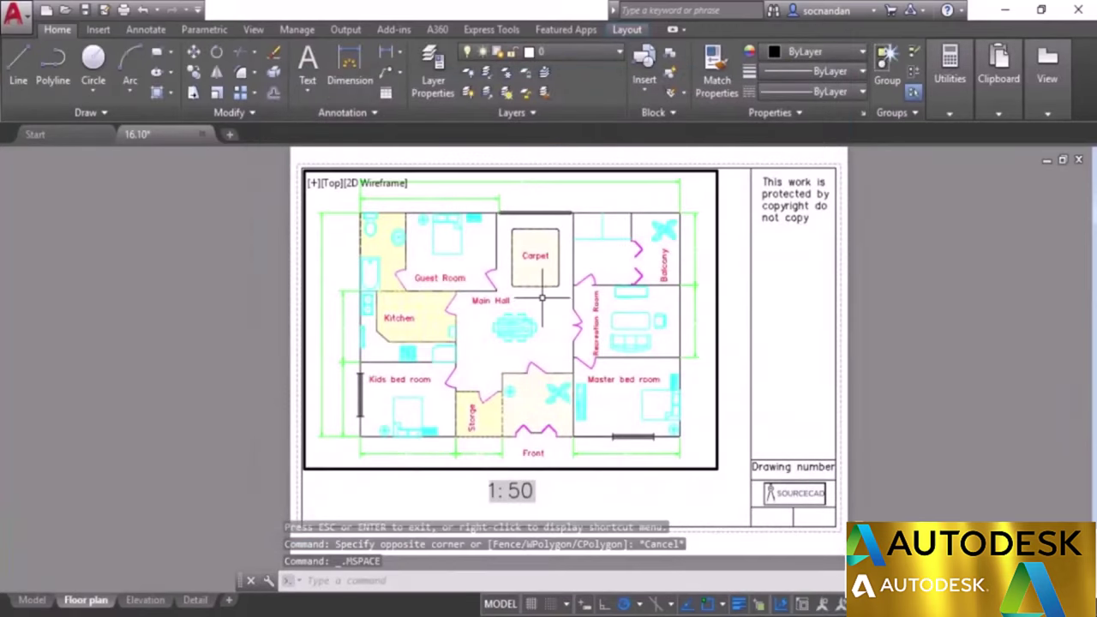
{"action": "left_click", "coordinate": [559, 232]}
{"action": "right_click", "coordinate": [557, 231]}
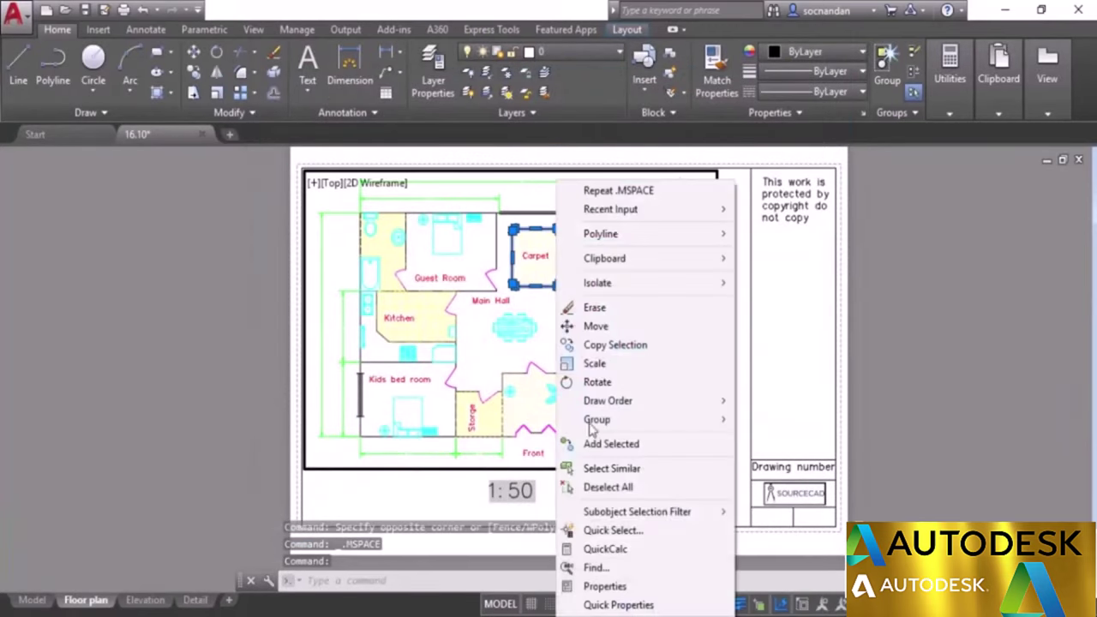
{"action": "left_click", "coordinate": [621, 587]}
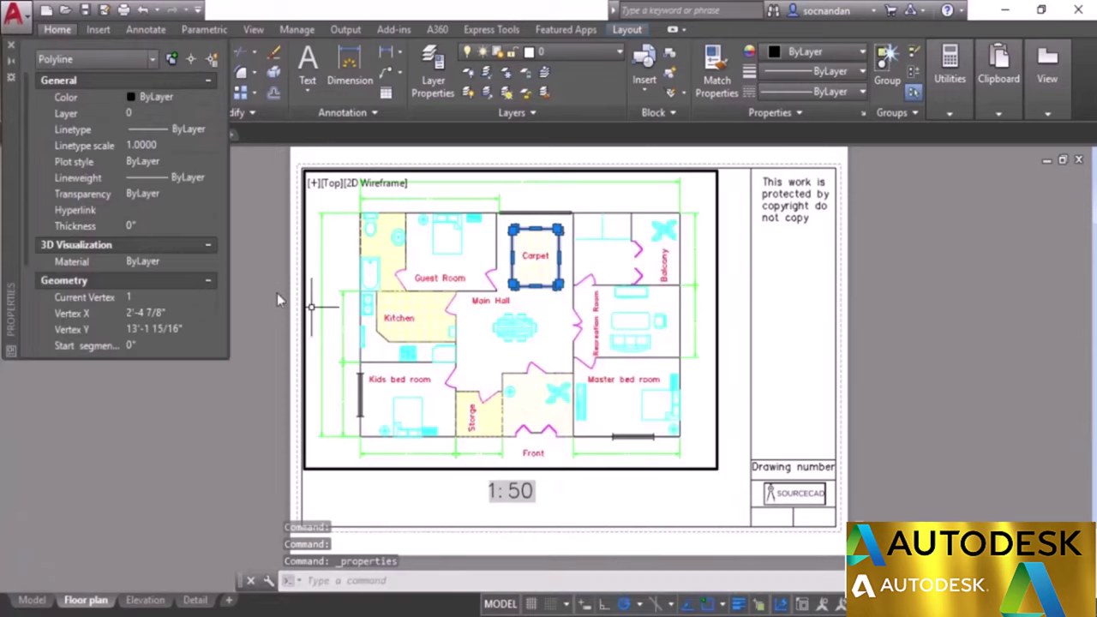
{"action": "left_click", "coordinate": [175, 163]}
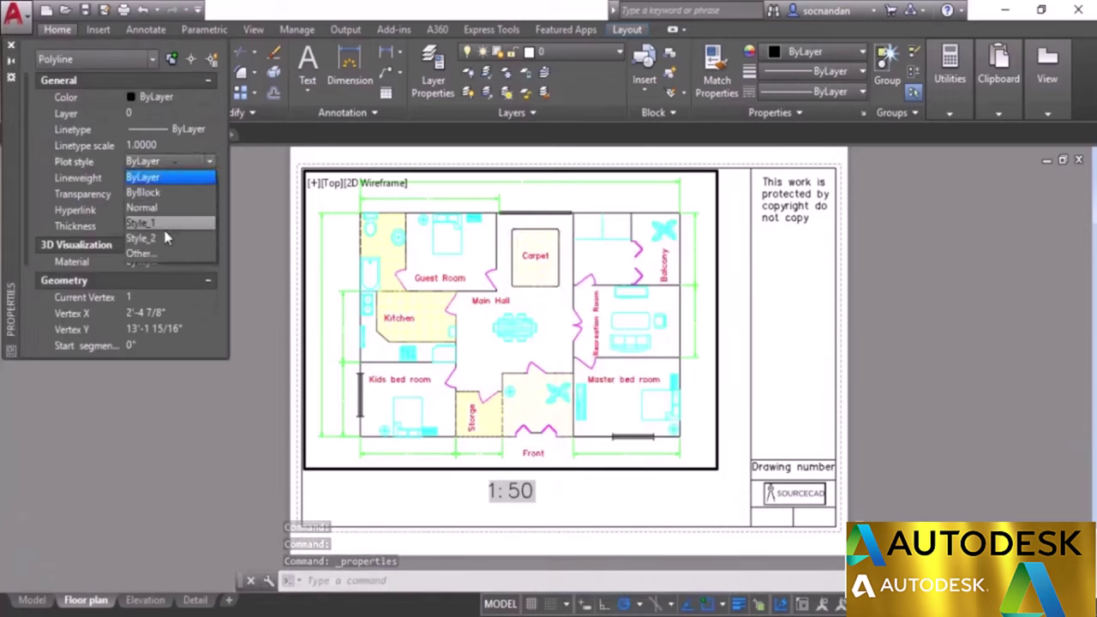
{"action": "left_click", "coordinate": [166, 240]}
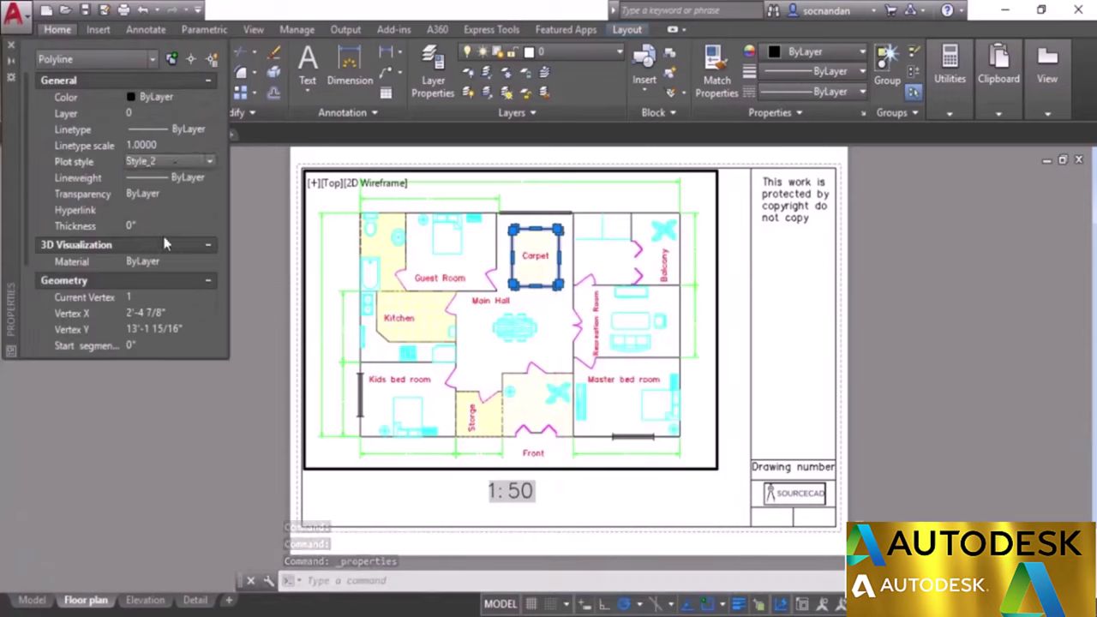
Close the carpet outline's properties and return from the viewport's model space to the layout's paper space.
{"action": "left_click", "coordinate": [11, 45]}
{"action": "key", "text": "Escape"}
{"action": "double_click", "coordinate": [218, 304]}
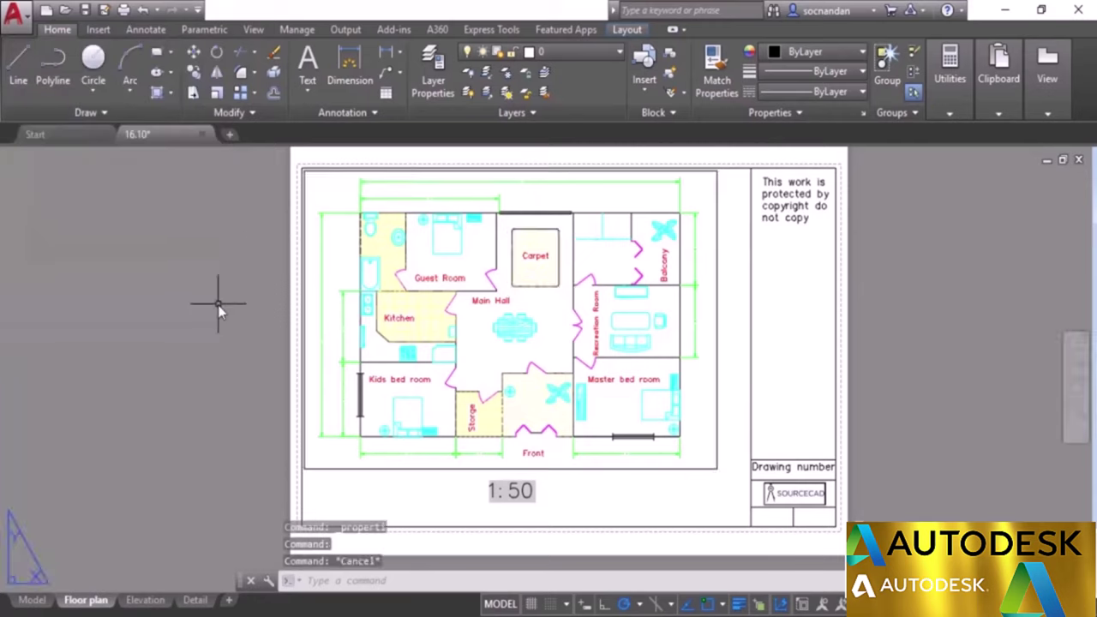
Preview the Floor plan layout's plot with Test.stb, examine the carpet outline and rooms up close, and leave the preview.
{"action": "left_click", "coordinate": [123, 9]}
{"action": "left_click", "coordinate": [287, 522]}
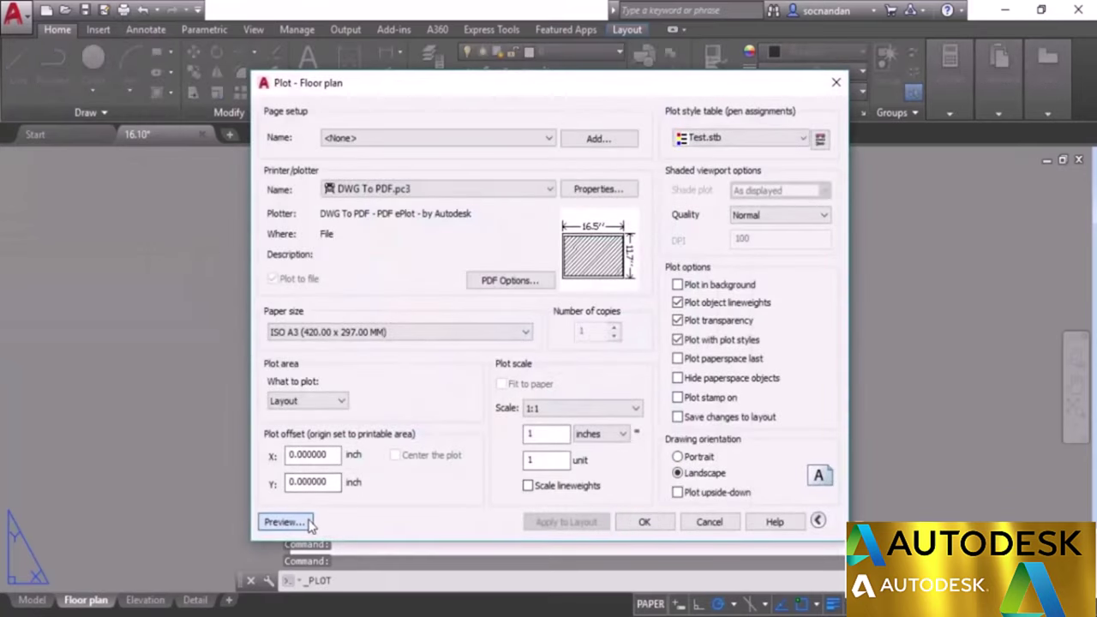
{"action": "left_click_drag", "start_coordinate": [485, 307], "coordinate": [544, 108]}
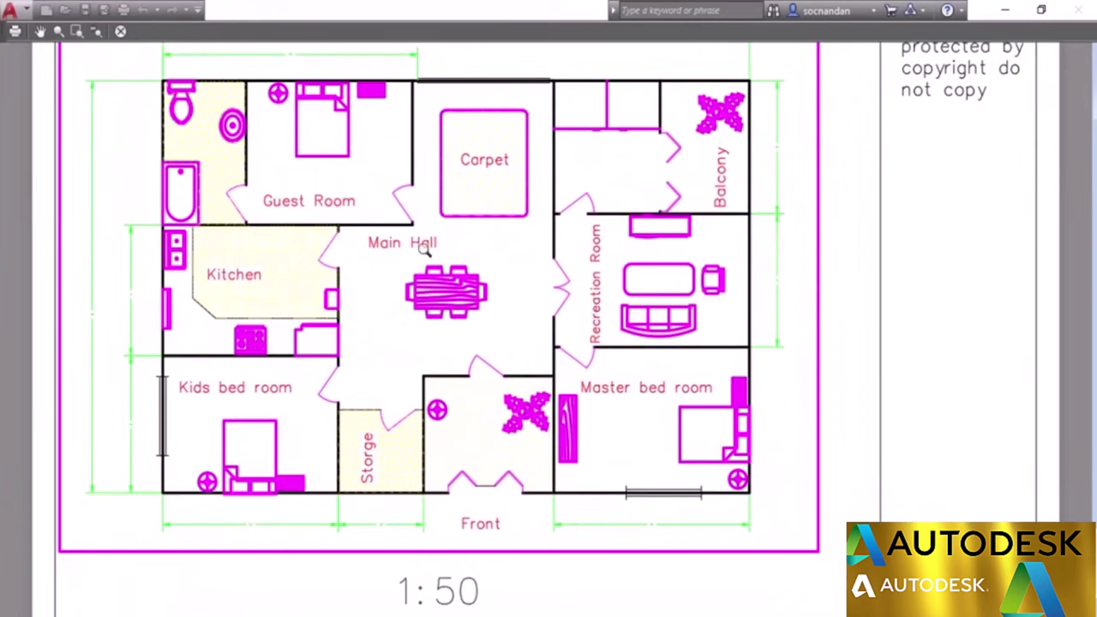
{"action": "left_click_drag", "start_coordinate": [433, 245], "coordinate": [472, 284]}
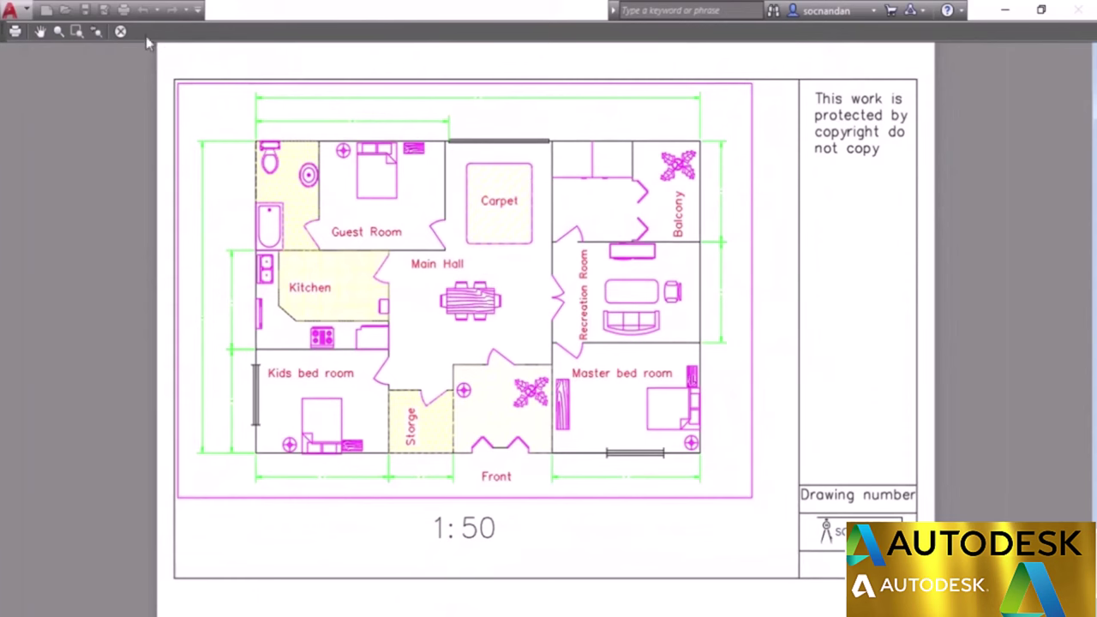
{"action": "left_click", "coordinate": [120, 31]}
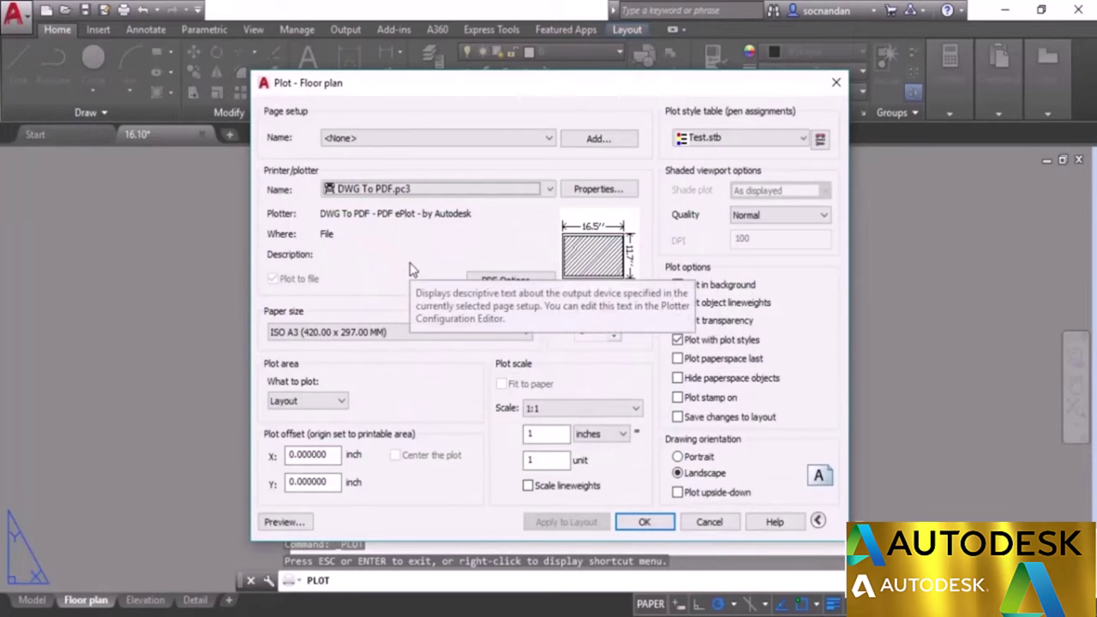
Plot the Floor plan layout to the Desktop as 04.pdf and close the resulting PDF.
{"action": "left_click", "coordinate": [641, 525]}
{"action": "left_click", "coordinate": [342, 422]}
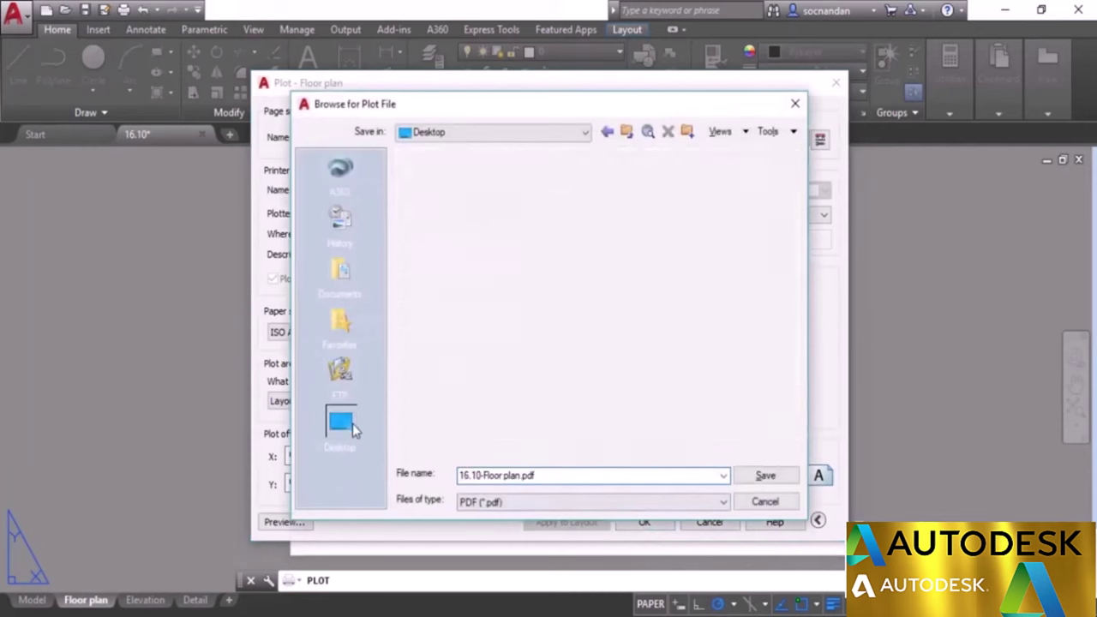
{"action": "left_click", "coordinate": [557, 478]}
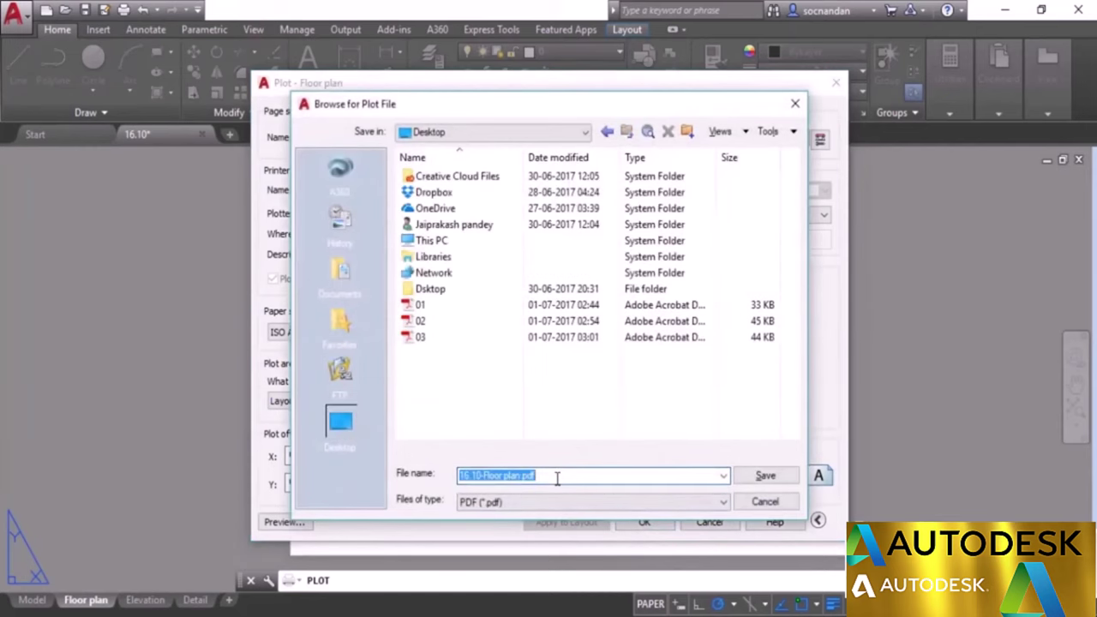
{"action": "type", "text": "04"}
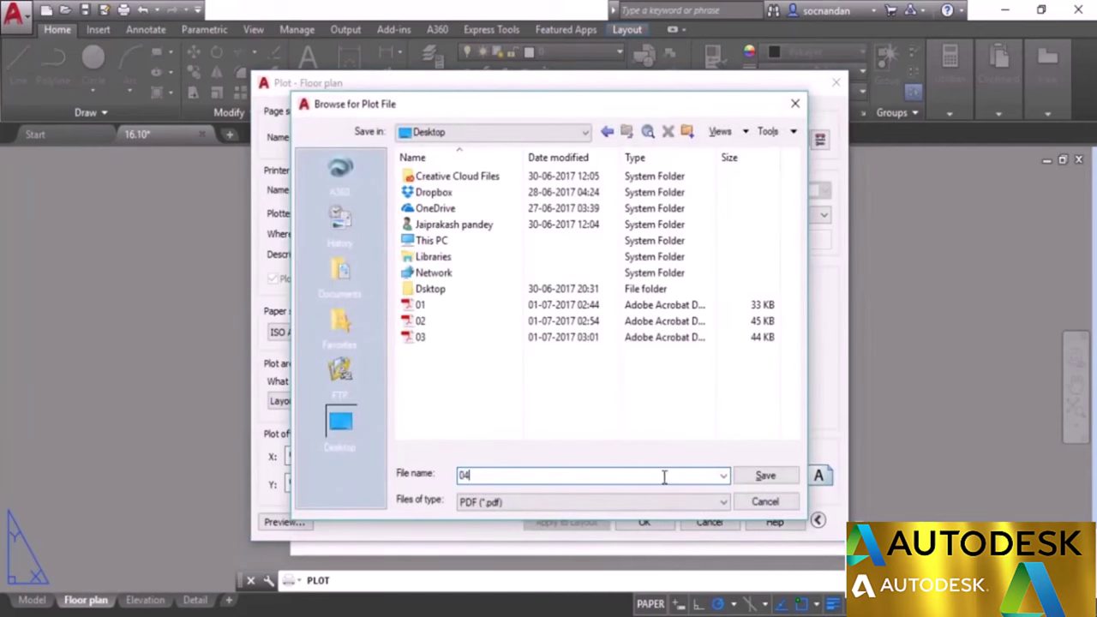
{"action": "left_click", "coordinate": [765, 477]}
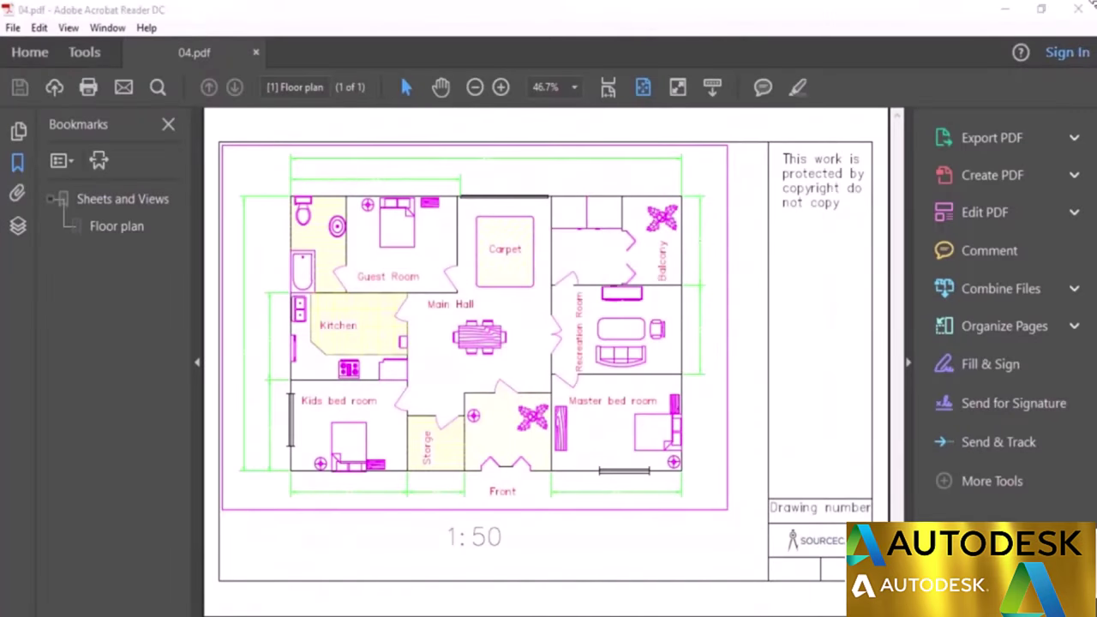
{"action": "left_click", "coordinate": [1079, 8]}
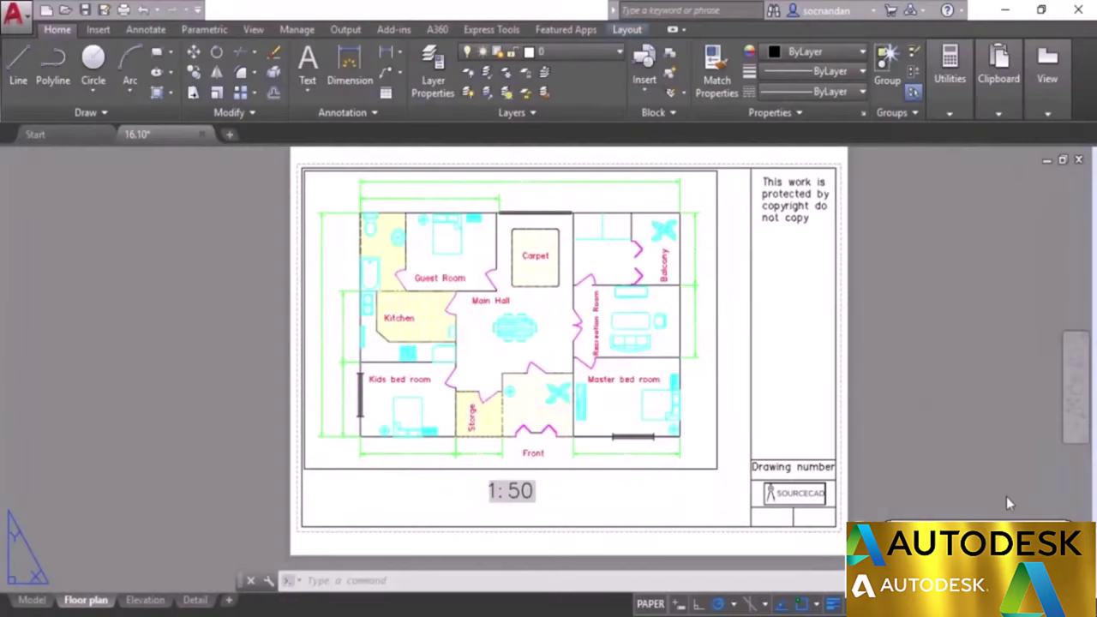